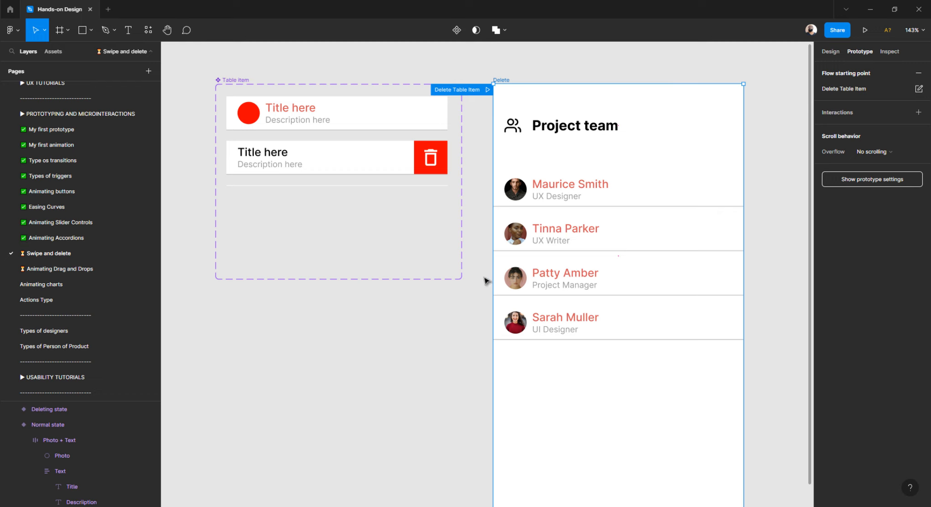
# Examine the Table item component's variants and their connections alongside the project team list in the Delete frame.
pyautogui.scroll(1, 434, 300)
pyautogui.click(382, 329)
pyautogui.hscroll(-1, 382, 329)
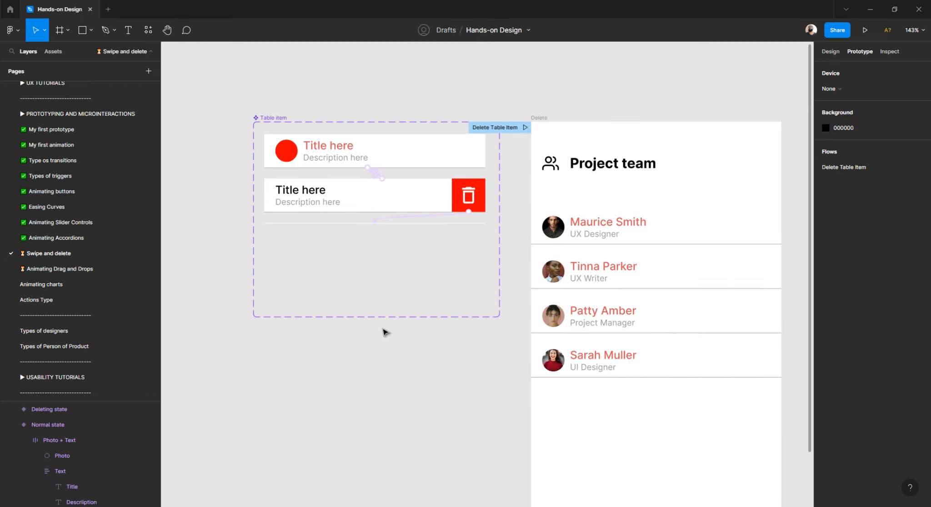
pyautogui.scroll(3, 280, 180)
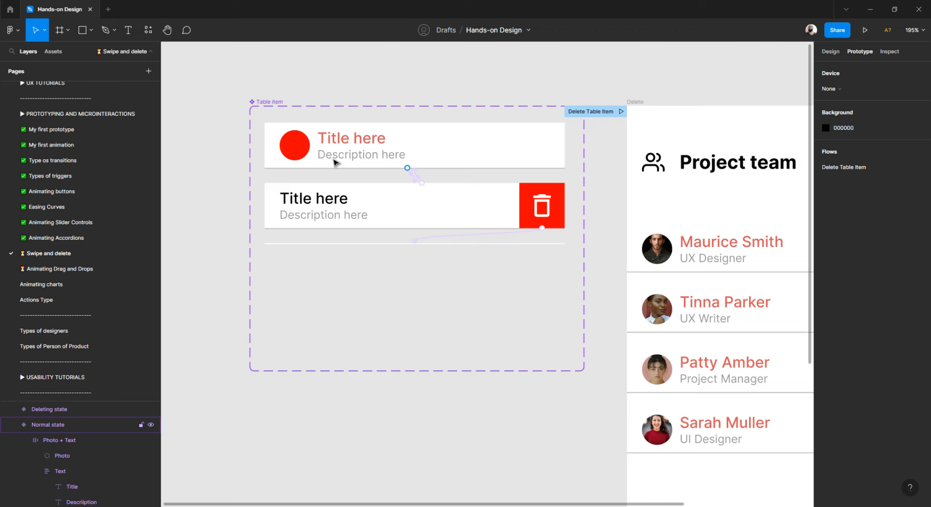
pyautogui.hscroll(6, 334, 163)
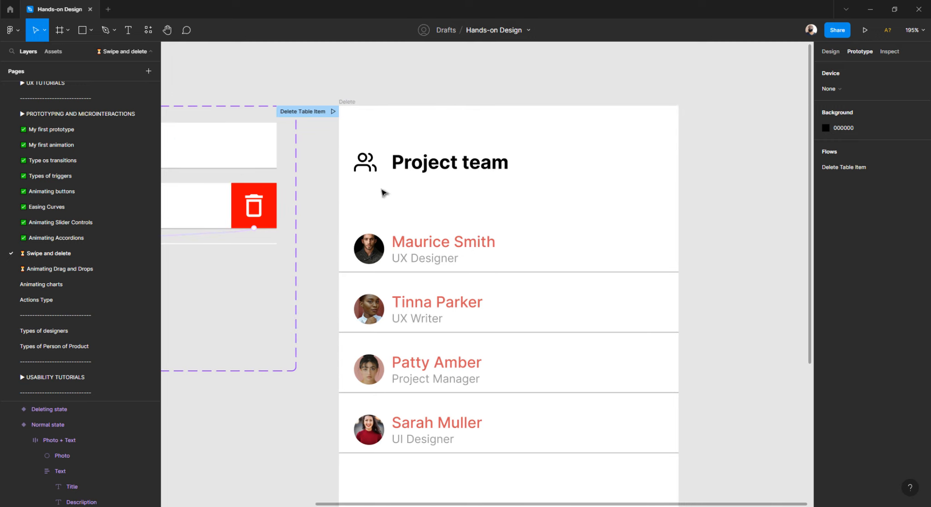
pyautogui.click(429, 252)
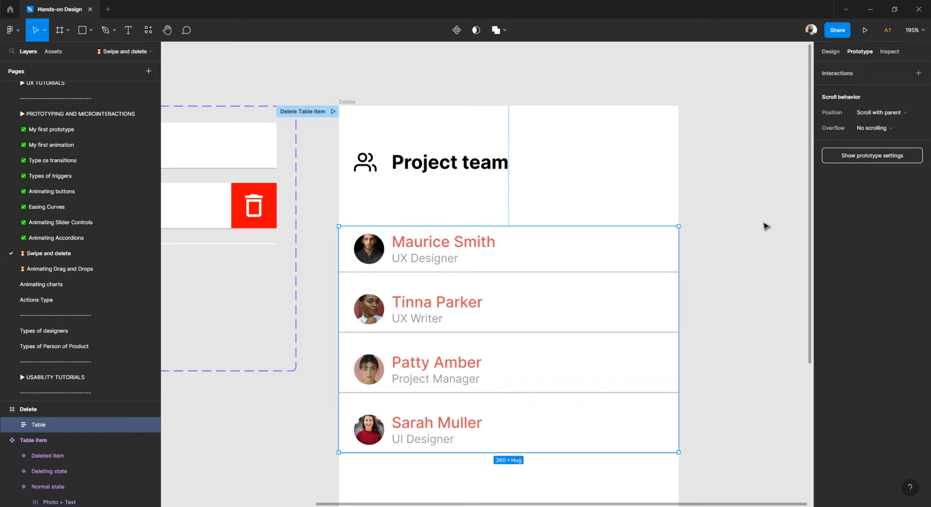
pyautogui.click(699, 198)
pyautogui.hscroll(-3, 572, 190)
pyautogui.hscroll(-8, 571, 190)
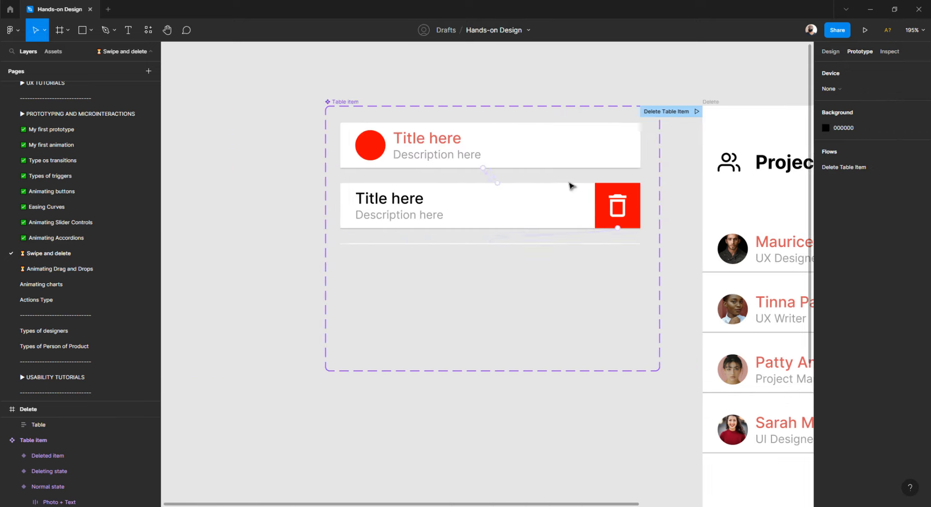
pyautogui.scroll(3, 571, 191)
pyautogui.scroll(-4, 496, 171)
pyautogui.hscroll(7, 487, 168)
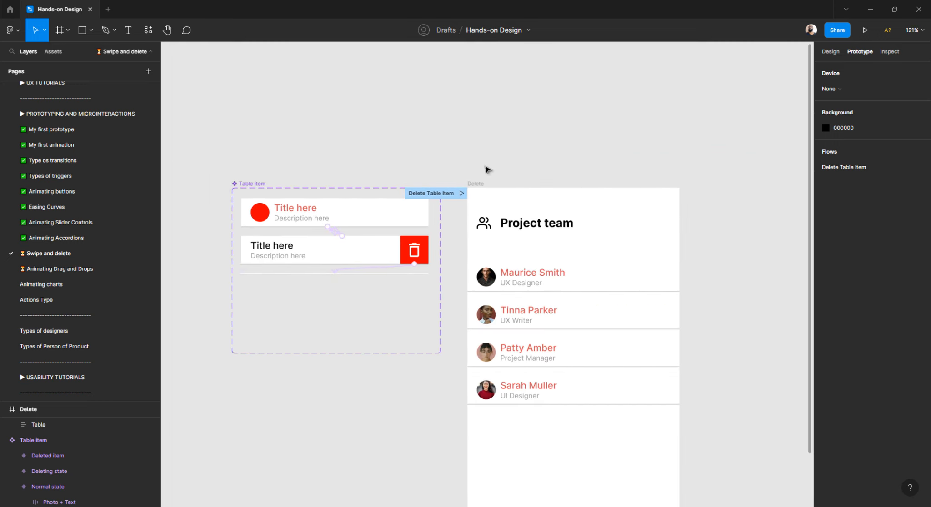
pyautogui.scroll(-1, 345, 154)
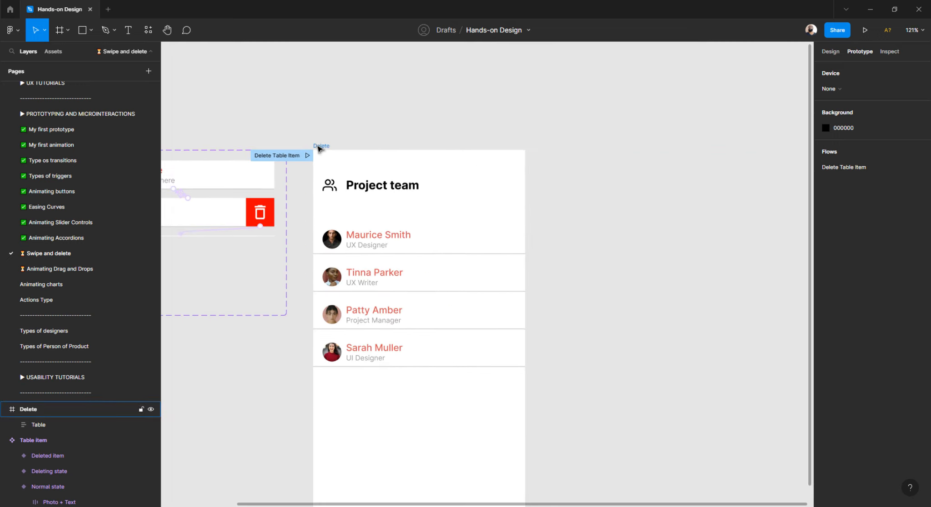
# Check the Delete frame's dimensions and draw a new frame about 236 × 122 on the empty canvas beside it.
pyautogui.click(320, 145)
pyautogui.click(830, 52)
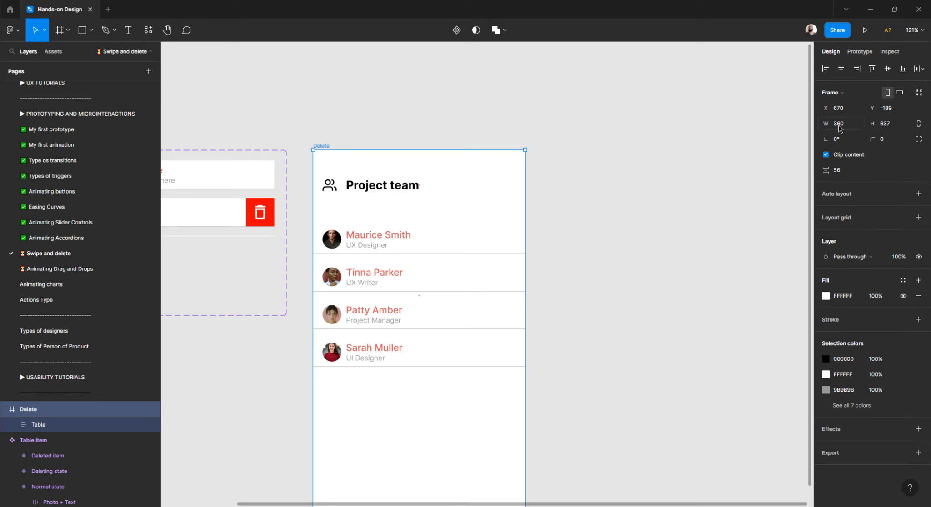
pyautogui.click(591, 148)
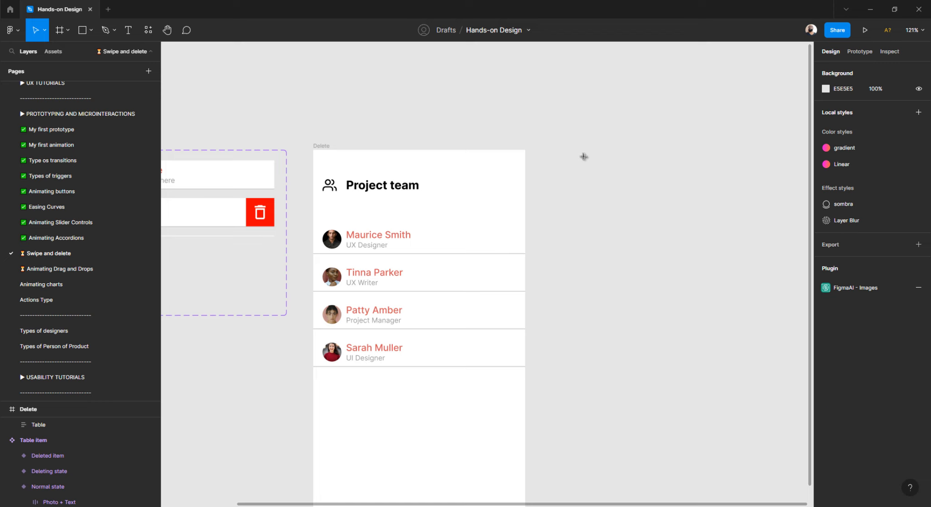
pyautogui.press('f')
pyautogui.moveTo(584, 156); pyautogui.dragTo(722, 227)
# Set the new frame's width to 360 and move it next to the Delete frame with their top edges aligned.
pyautogui.click(321, 146)
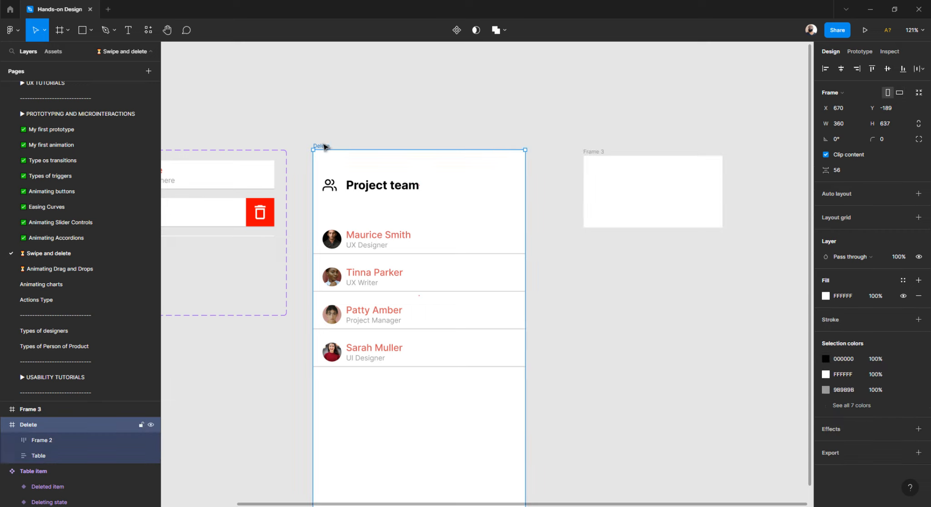
pyautogui.click(597, 153)
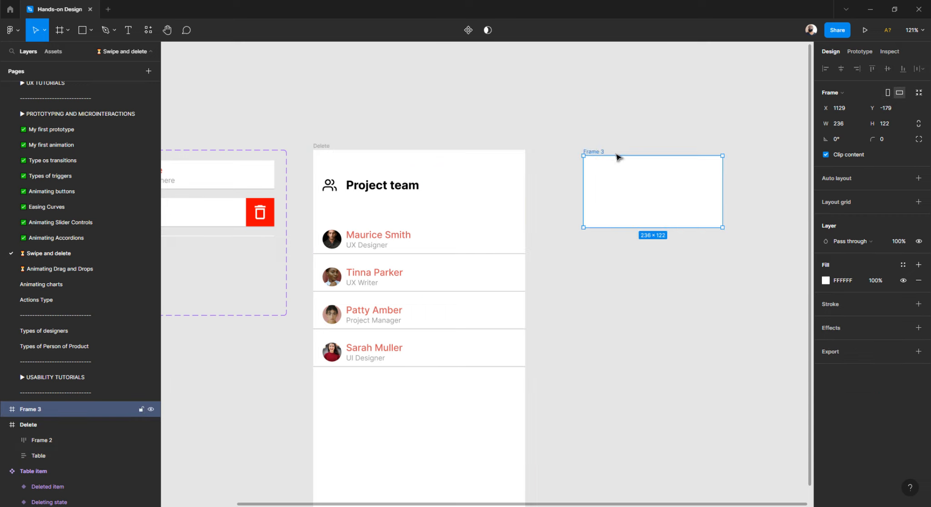
pyautogui.click(848, 130)
pyautogui.press('Return')
pyautogui.click(543, 77)
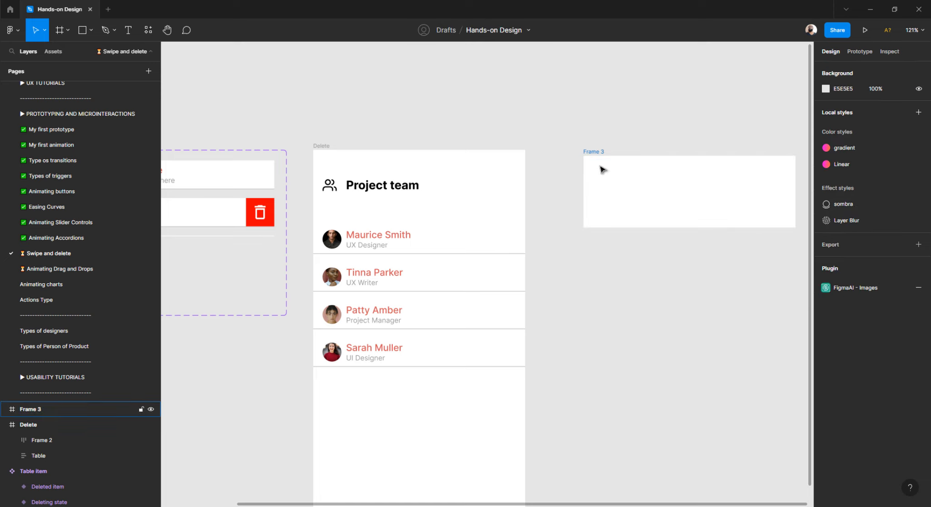
pyautogui.moveTo(591, 153); pyautogui.dragTo(560, 160)
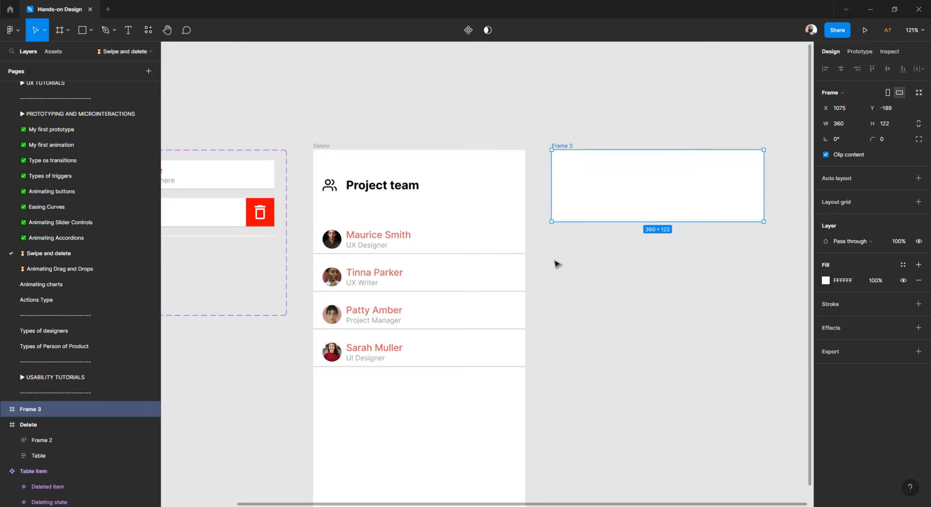
# Set the new frame's height to 637 to match the Delete frame.
pyautogui.click(321, 145)
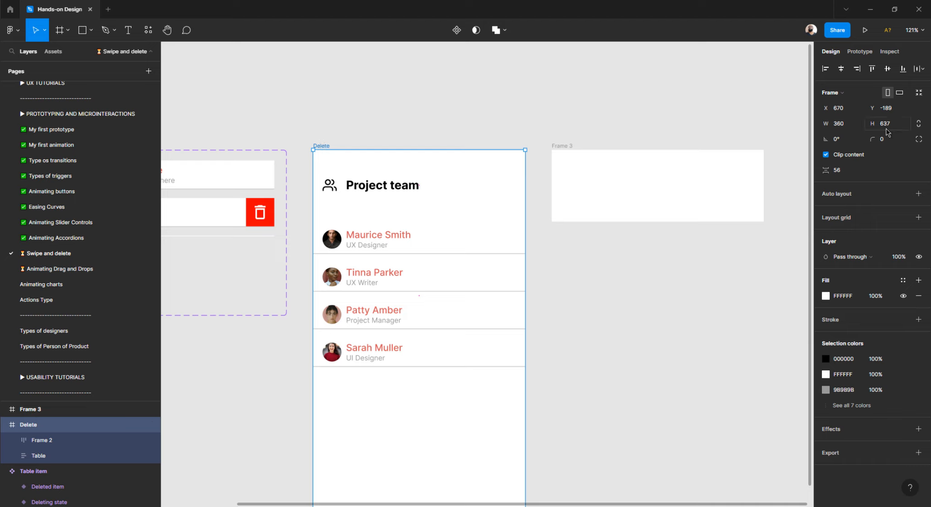
pyautogui.click(571, 146)
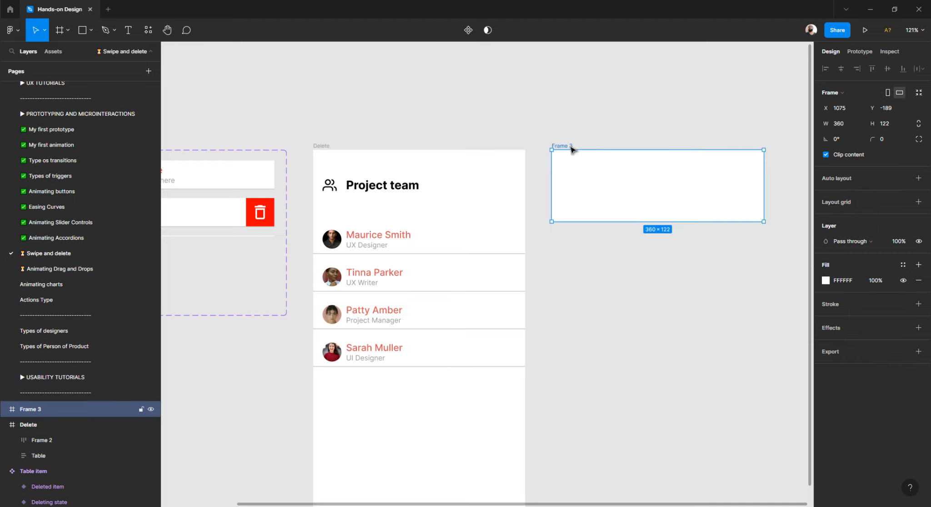
pyautogui.click(904, 128)
pyautogui.press('Return')
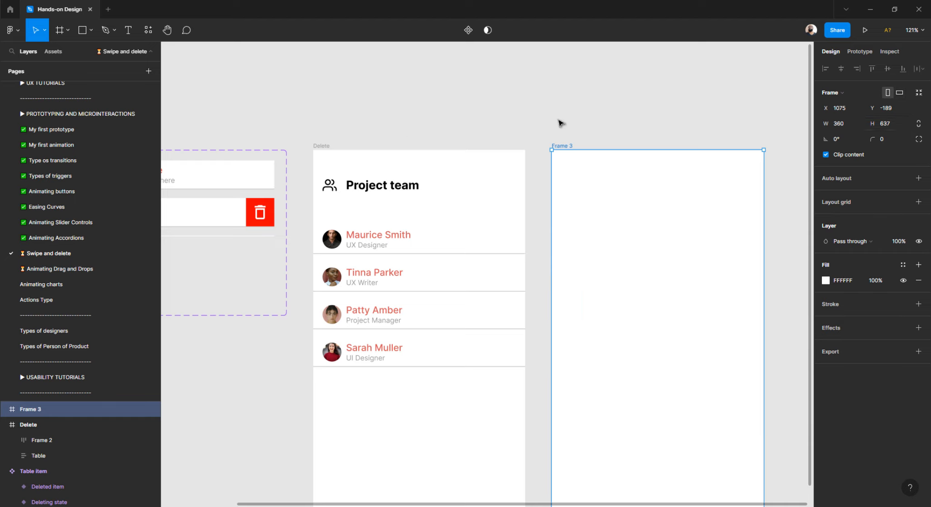
pyautogui.click(537, 128)
# Rename the new empty frame as List.
pyautogui.click(559, 147)
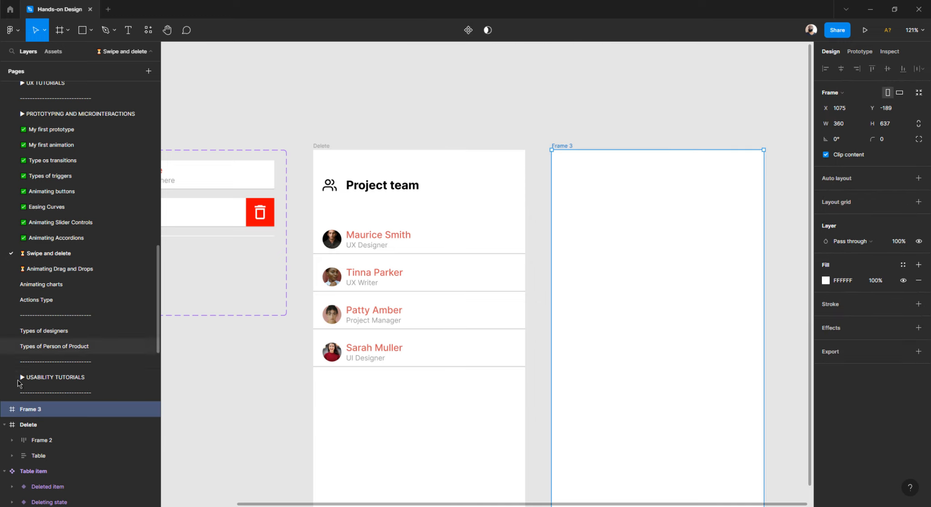
pyautogui.doubleClick(30, 409)
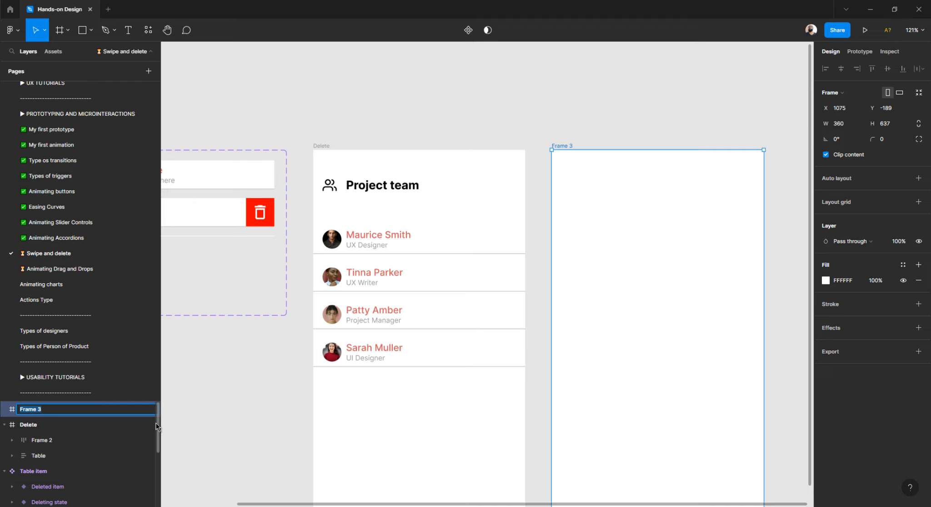
pyautogui.write('List')
pyautogui.press('Return')
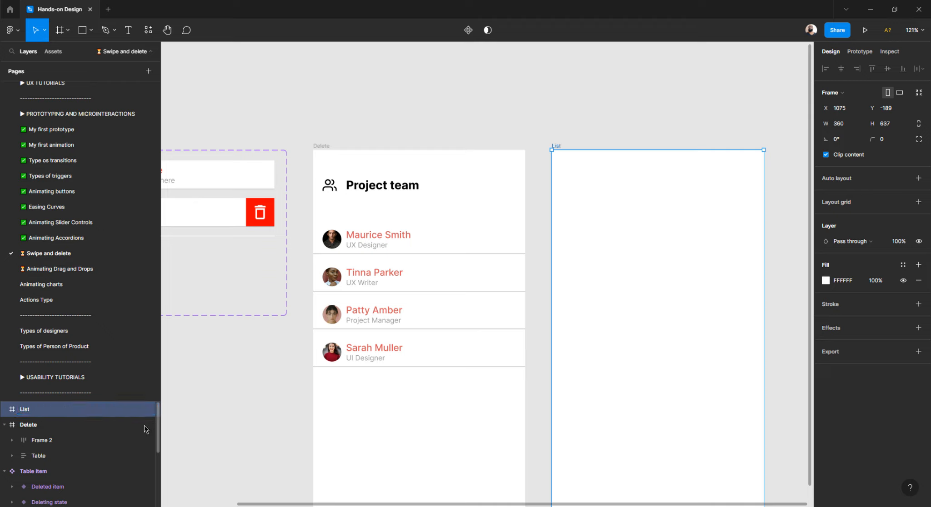
pyautogui.click(470, 127)
# Place an instance of the Table item's Normal state variant on the canvas below the component set.
pyautogui.scroll(-3, 473, 127)
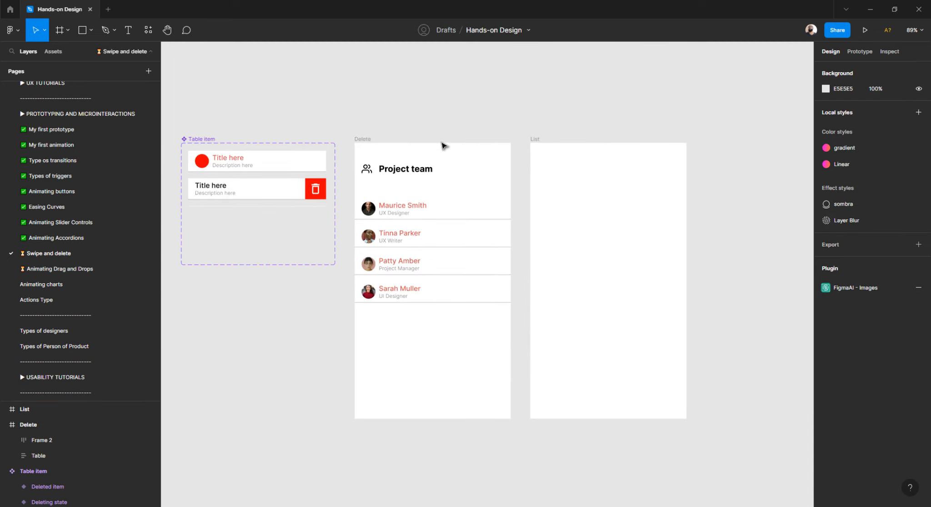
pyautogui.hscroll(-2, 302, 180)
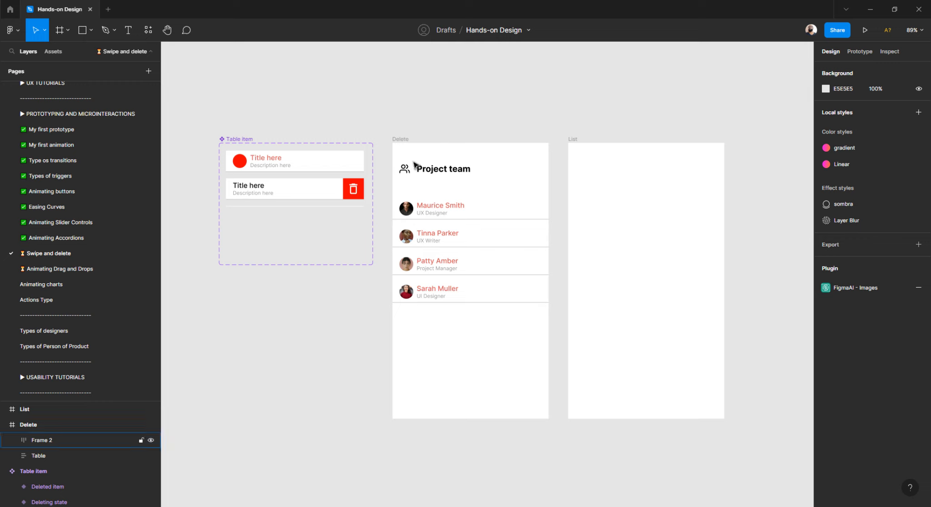
pyautogui.hscroll(2, 319, 177)
pyautogui.scroll(5, 365, 172)
pyautogui.scroll(-1, 365, 172)
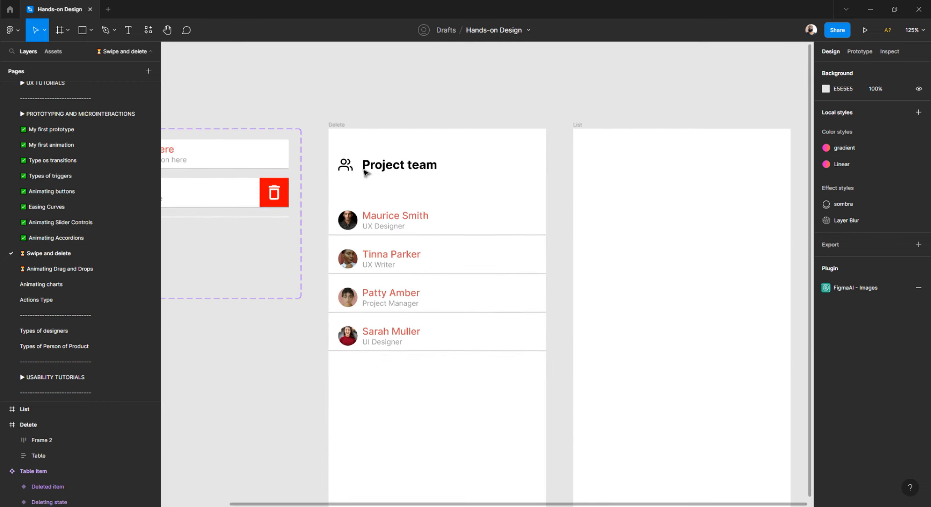
pyautogui.hscroll(-2, 318, 180)
pyautogui.click(288, 153)
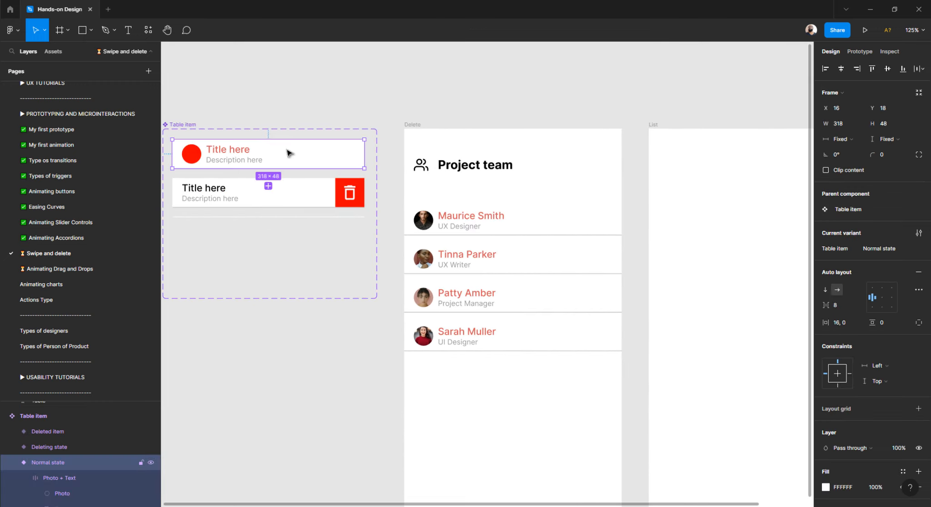
pyautogui.hscroll(-5, 293, 167)
pyautogui.scroll(3, 338, 169)
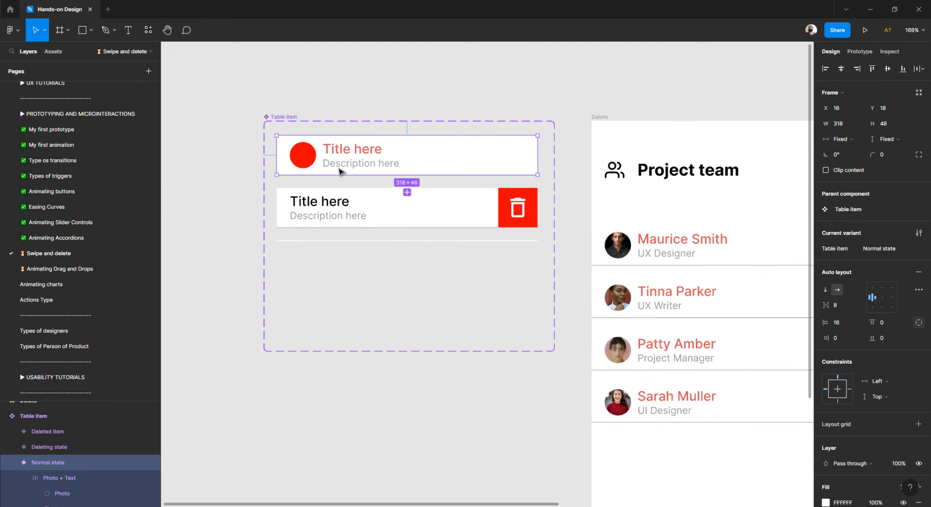
pyautogui.scroll(2, 339, 171)
pyautogui.scroll(1, 341, 230)
pyautogui.scroll(-4, 342, 231)
pyautogui.scroll(-2, 342, 231)
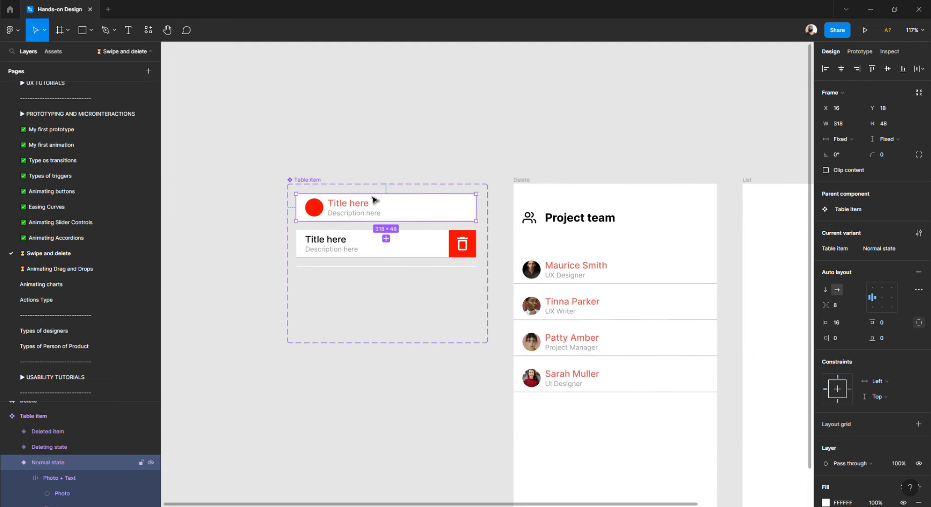
pyautogui.scroll(-2, 360, 197)
pyautogui.moveTo(354, 173); pyautogui.dragTo(357, 383)
pyautogui.scroll(-3, 361, 314)
pyautogui.scroll(5, 359, 313)
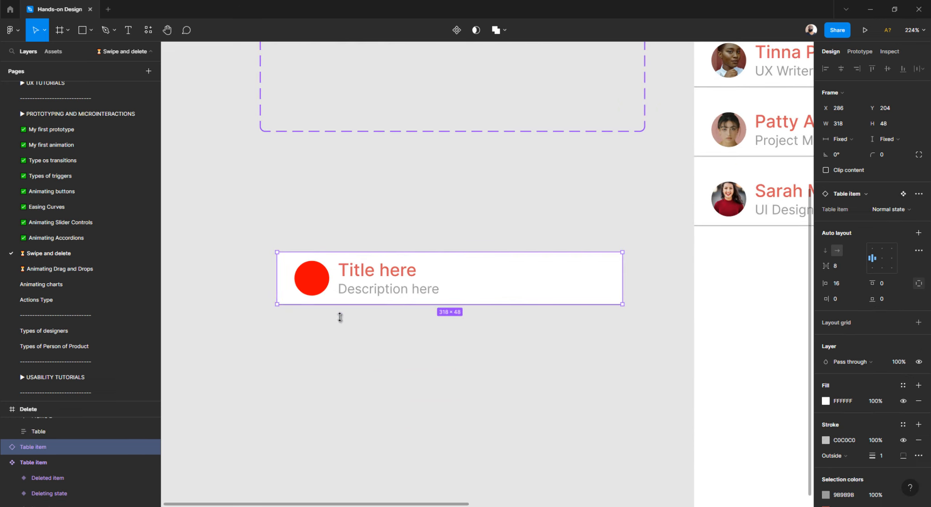
pyautogui.click(322, 372)
# Compare the properties of the original Normal state variant with those of its instance below the component set.
pyautogui.scroll(6, 353, 324)
pyautogui.scroll(-1, 353, 313)
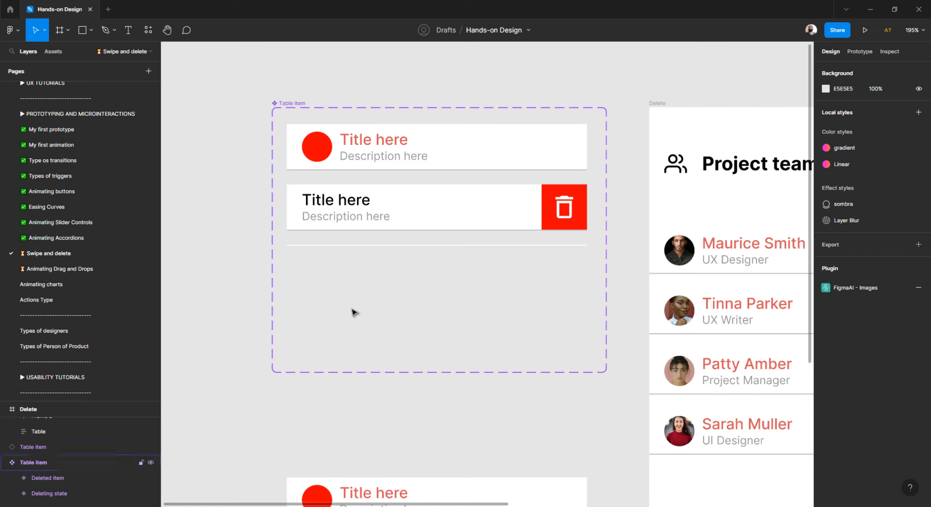
pyautogui.click(345, 154)
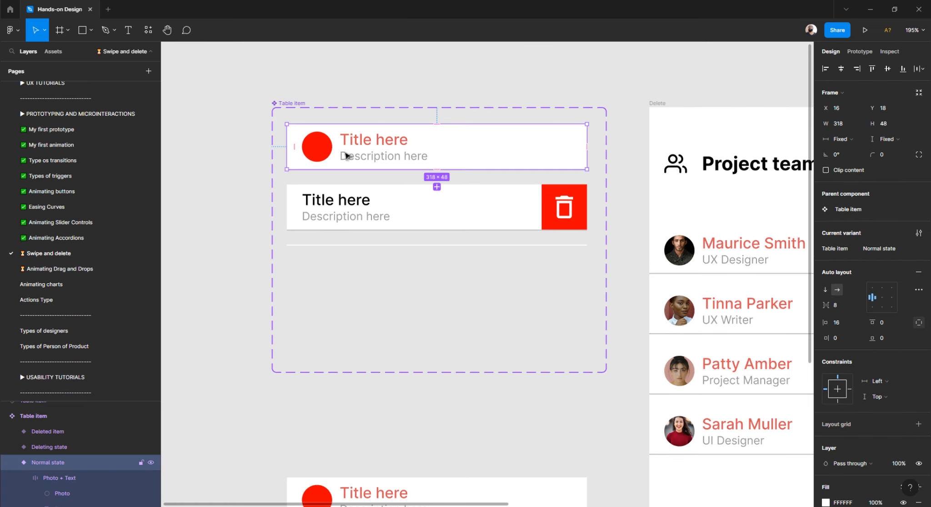
pyautogui.scroll(-5, 347, 182)
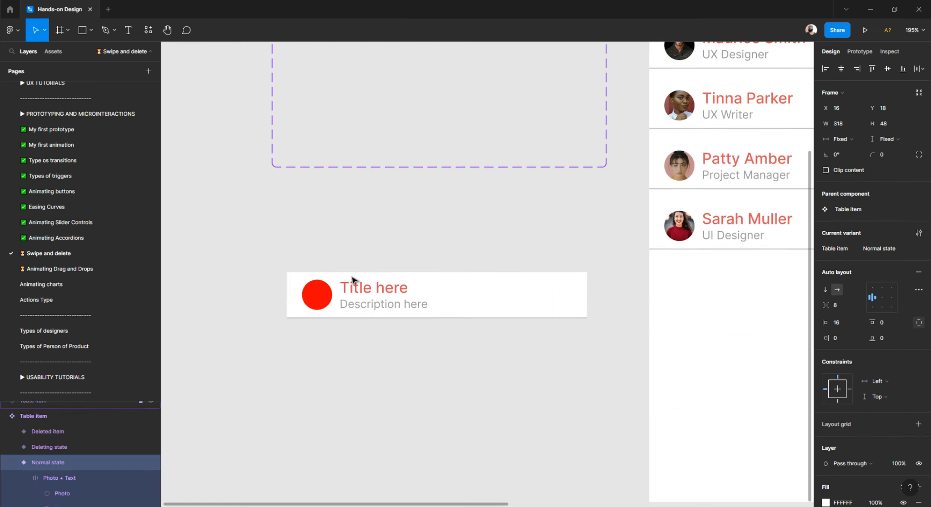
pyautogui.scroll(-2, 350, 263)
pyautogui.click(352, 192)
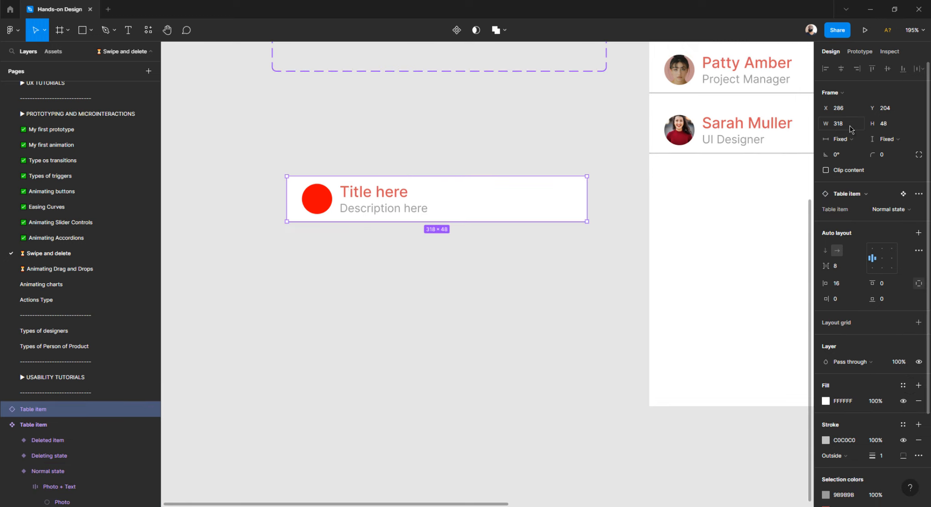
pyautogui.click(420, 320)
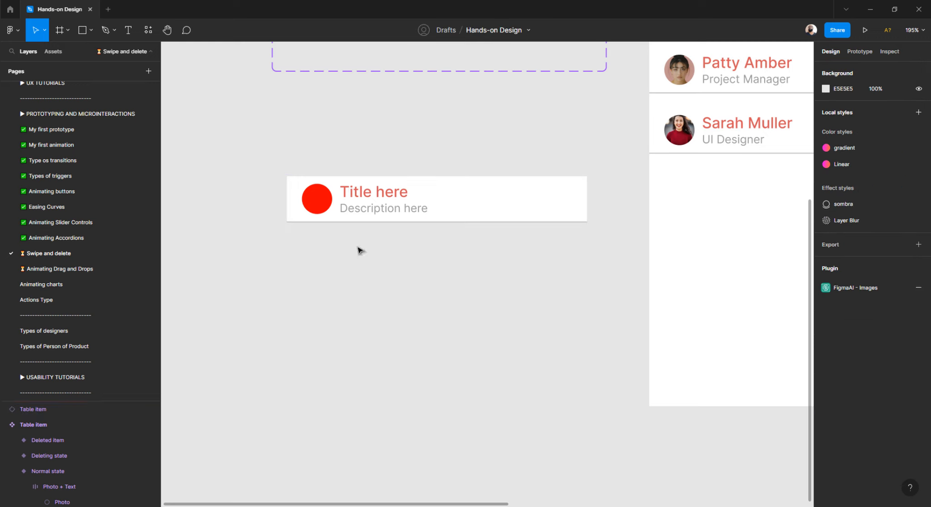
# Inspect the title text layer inside the Table item instance.
pyautogui.keyDown('ctrl'); pyautogui.click(370, 189); pyautogui.keyUp('ctrl')
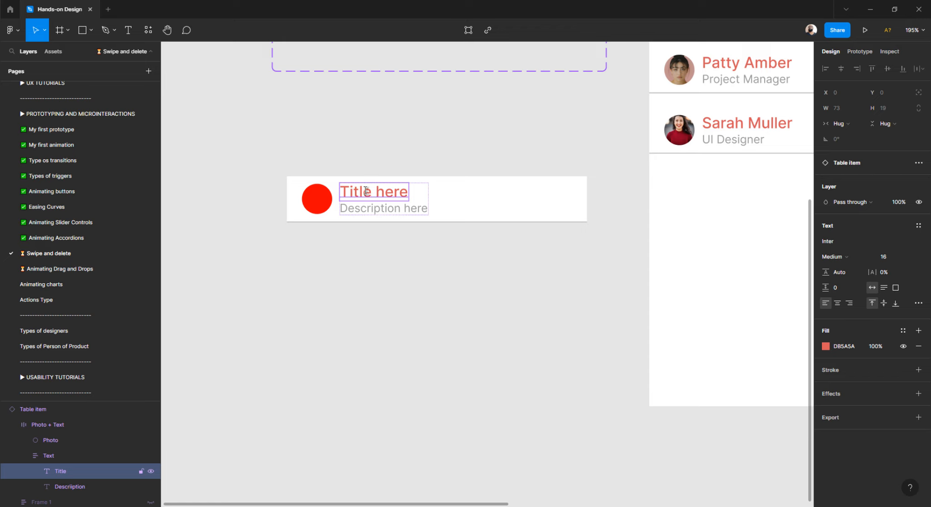
pyautogui.doubleClick(366, 191)
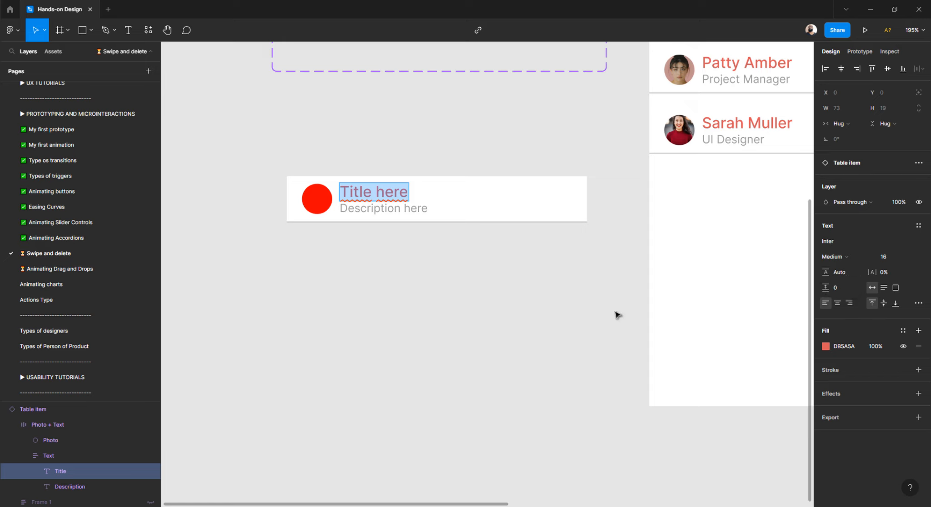
pyautogui.press('Escape')
pyautogui.click(369, 298)
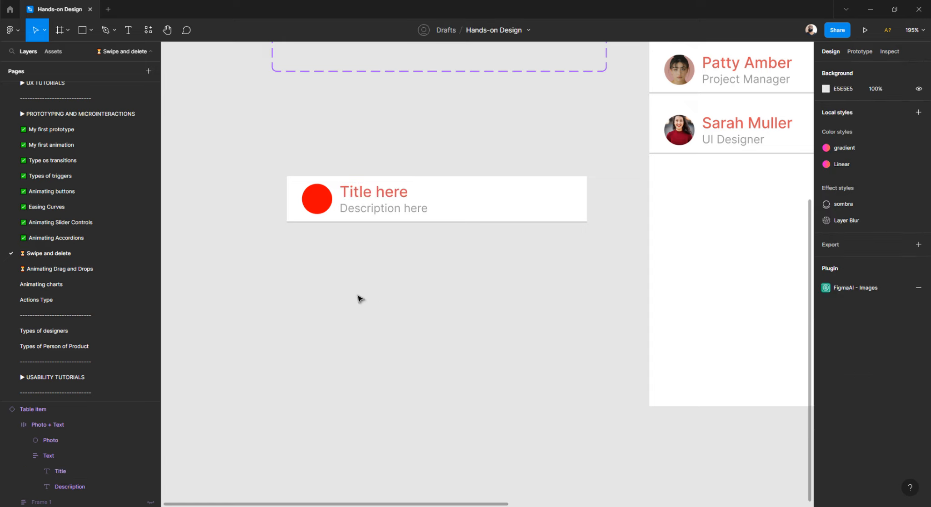
# Add a text layer reading "Title here" on the empty canvas below the Table item instance.
pyautogui.press('t')
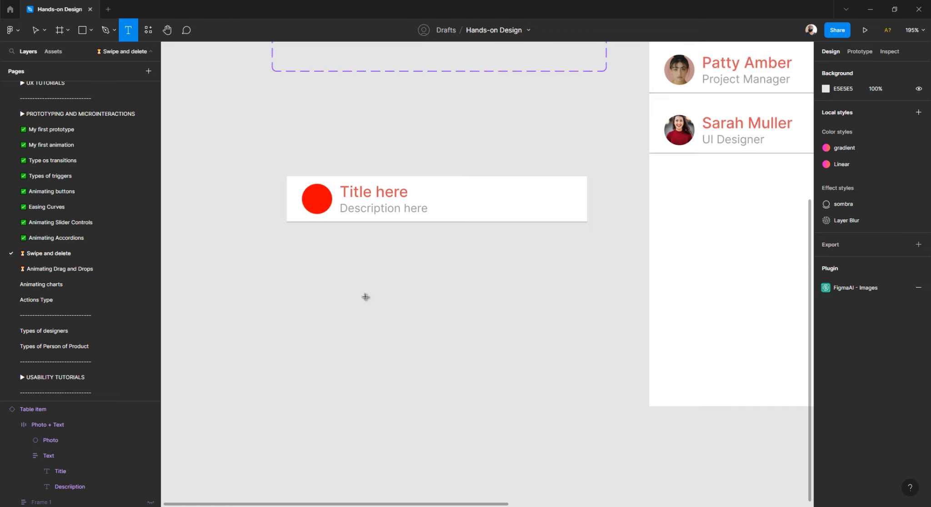
pyautogui.click(365, 295)
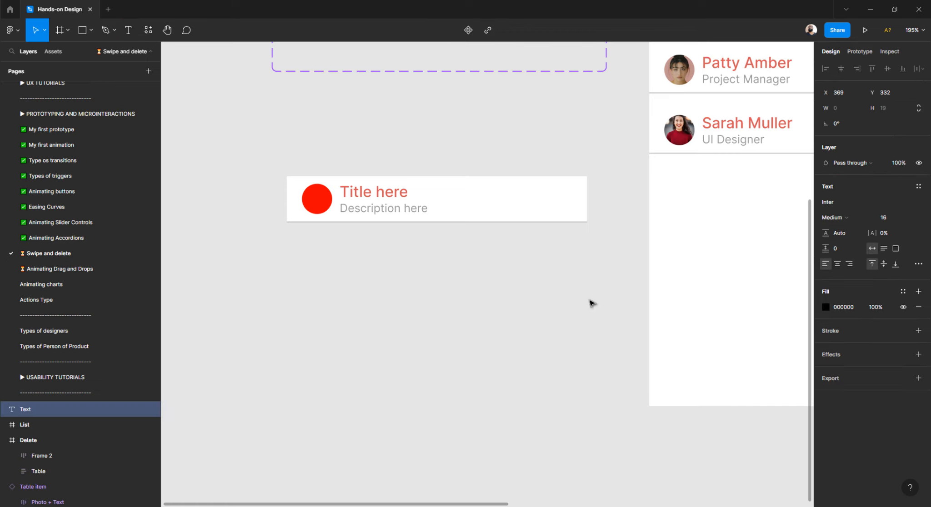
pyautogui.write('Title ')
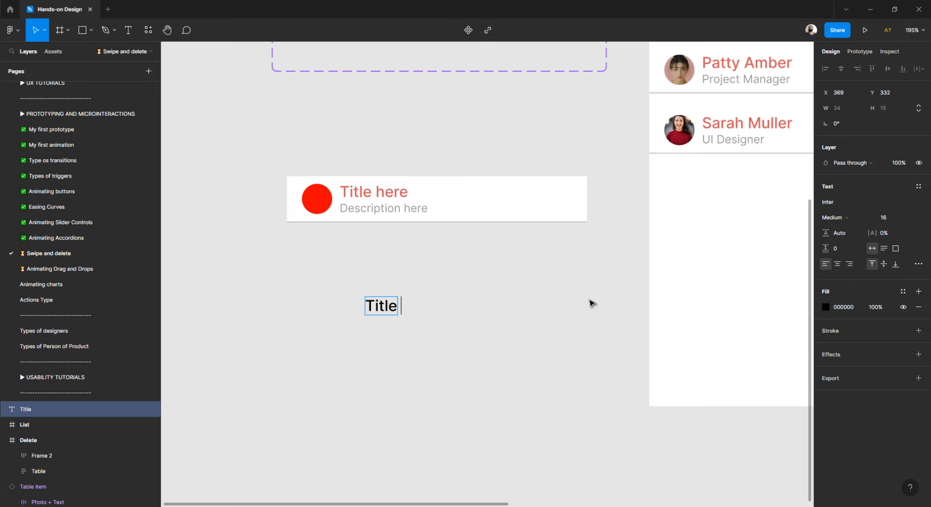
pyautogui.write('here')
pyautogui.press('Escape')
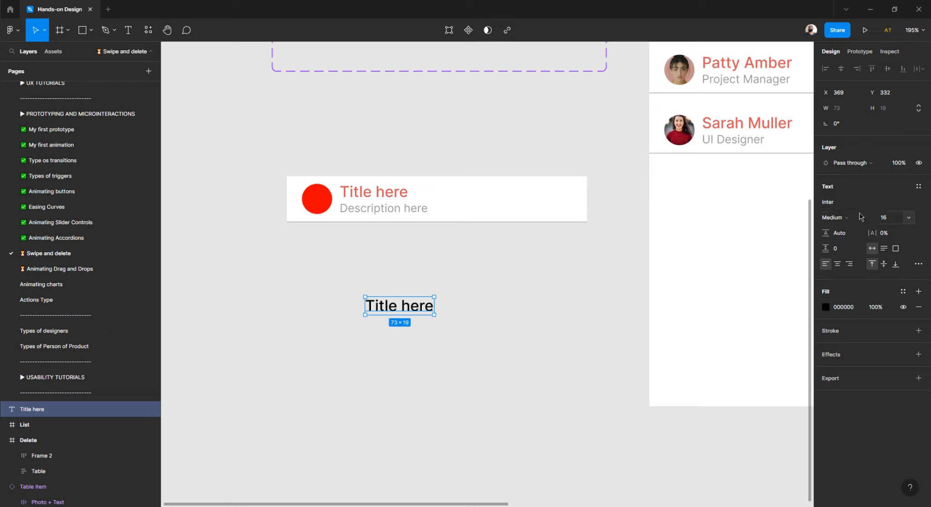
# Try the Poppins font on the new title text.
pyautogui.click(879, 207)
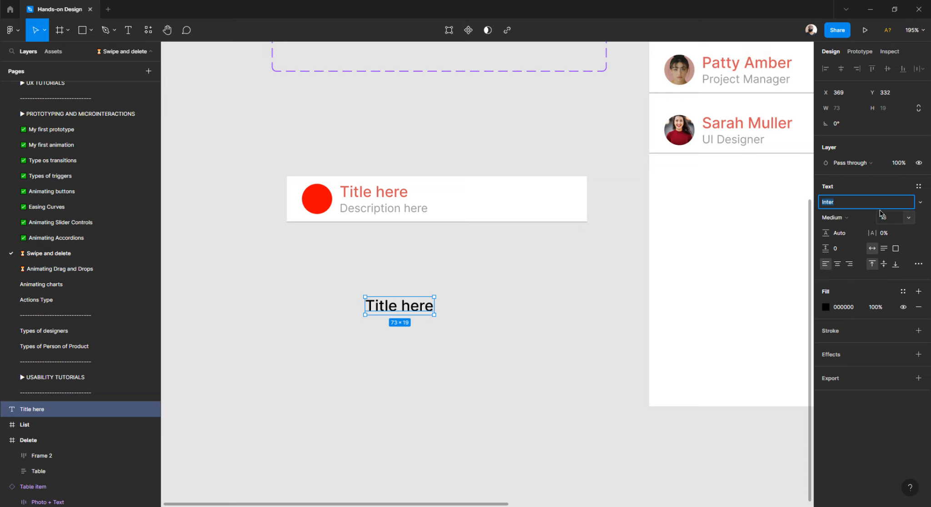
pyautogui.write('Poppins')
pyautogui.press('Return')
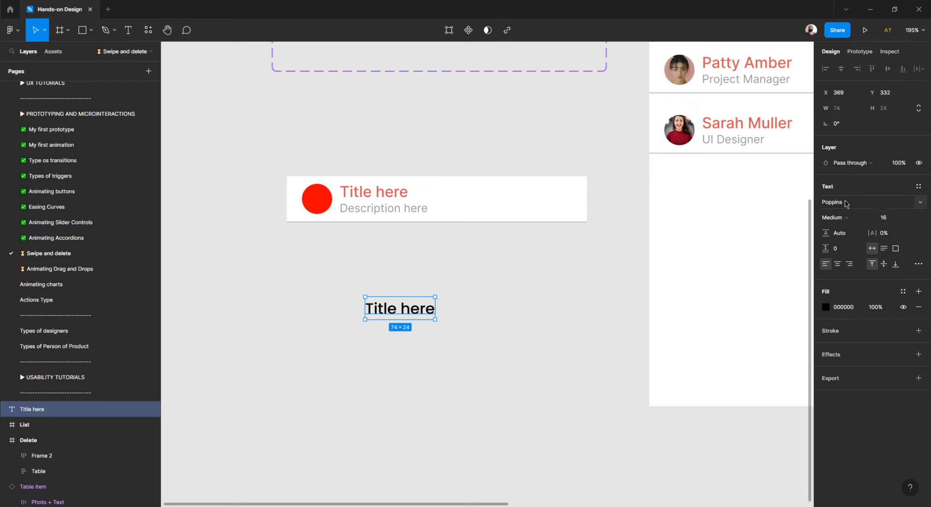
# Set the new title text's font to Roboto.
pyautogui.click(868, 207)
pyautogui.write('Roboto')
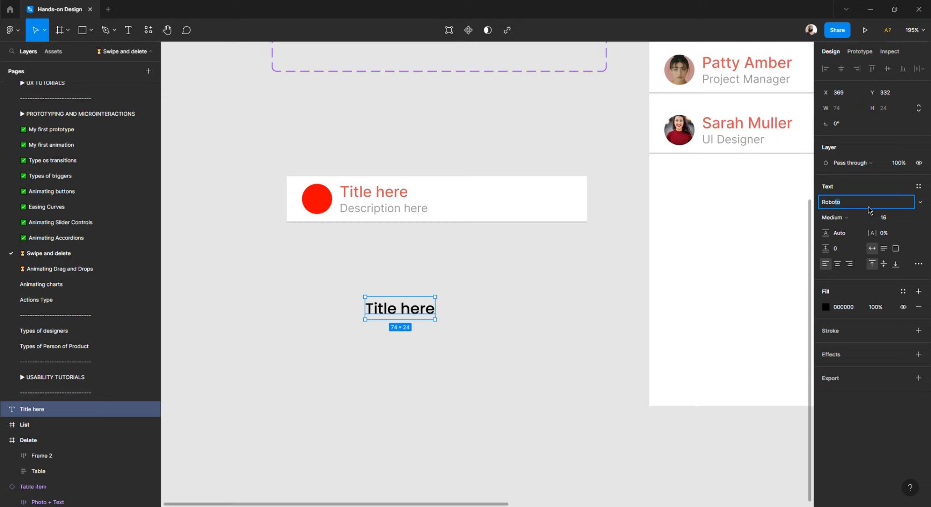
pyautogui.press('Return')
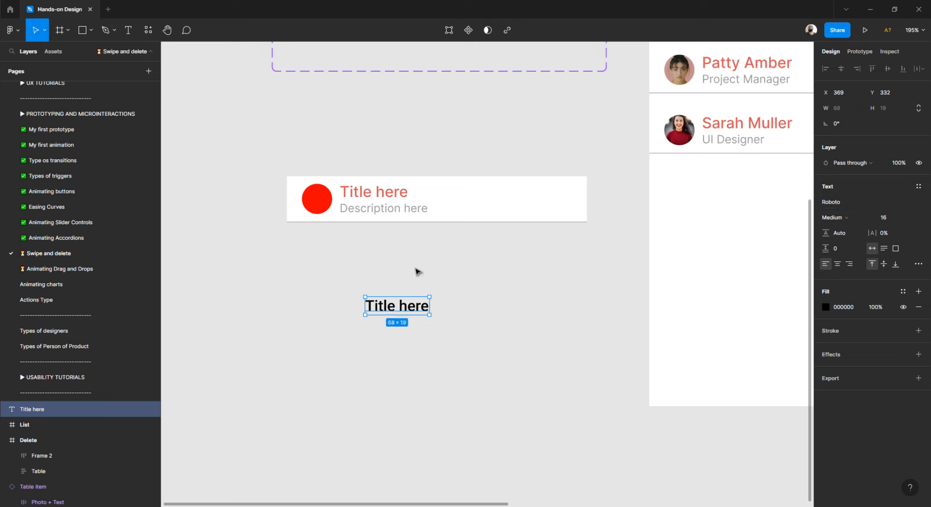
pyautogui.click(414, 285)
pyautogui.click(411, 310)
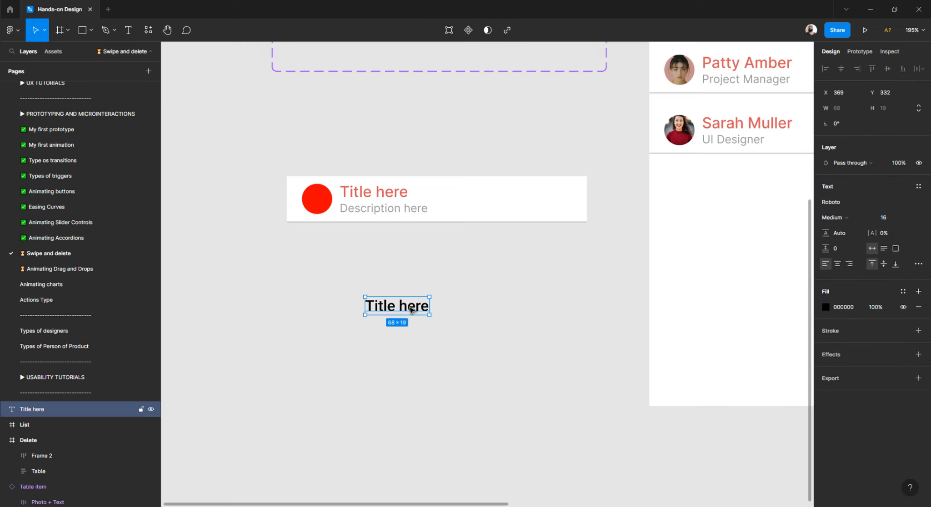
# Try the Regular weight on the new title text, and set it back to Medium.
pyautogui.click(851, 219)
pyautogui.click(850, 206)
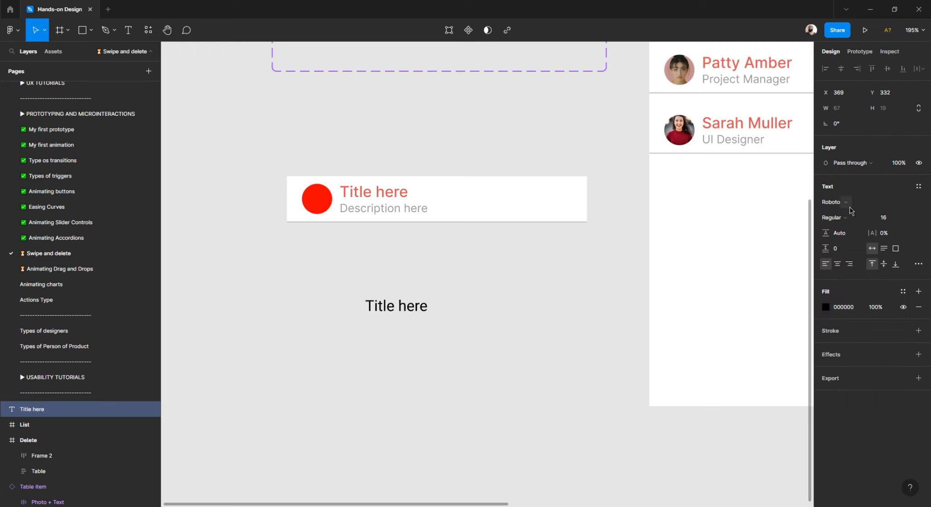
pyautogui.click(465, 318)
pyautogui.click(404, 304)
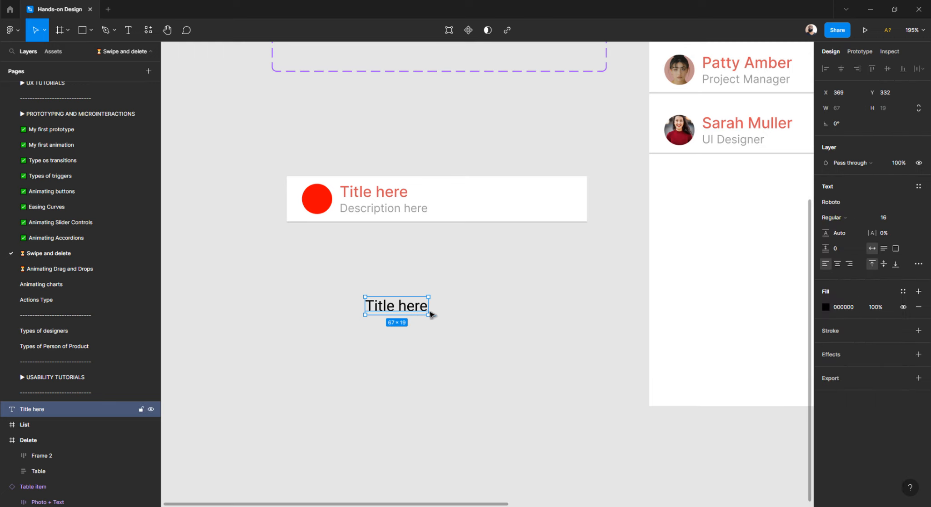
pyautogui.click(836, 221)
pyautogui.click(851, 219)
pyautogui.click(482, 296)
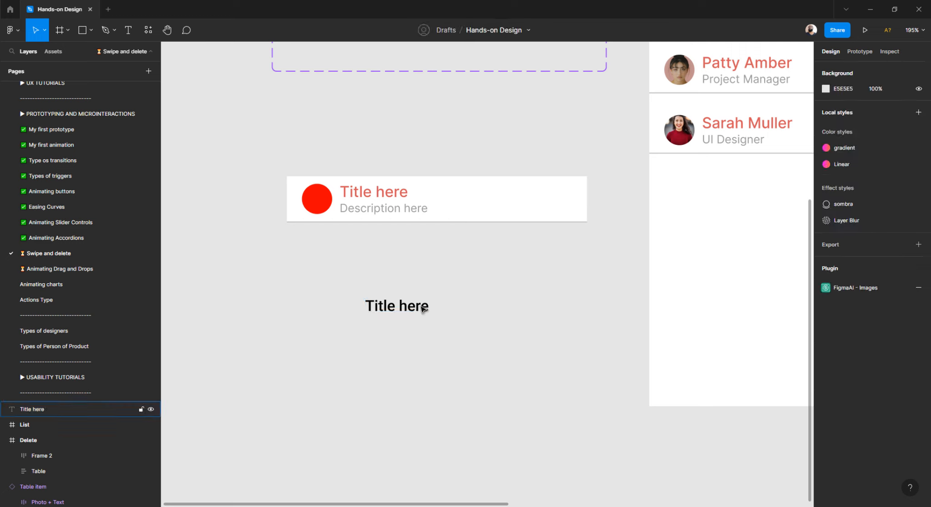
# Move the new title text up, closer to the Table item instance.
pyautogui.moveTo(411, 306); pyautogui.dragTo(394, 284)
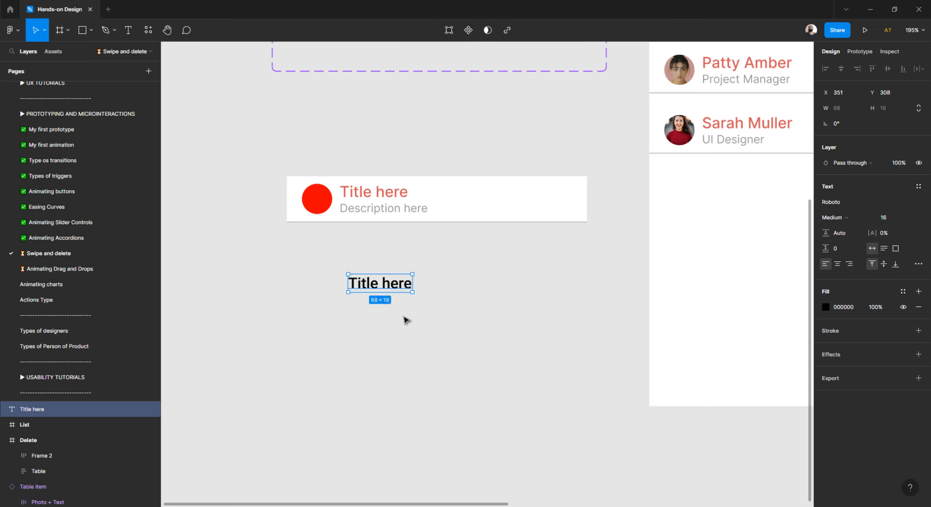
pyautogui.click(404, 317)
# Check the instance's description text style, and add a text layer reading "Description here" below the new title.
pyautogui.keyDown('ctrl'); pyautogui.click(390, 207); pyautogui.keyUp('ctrl')
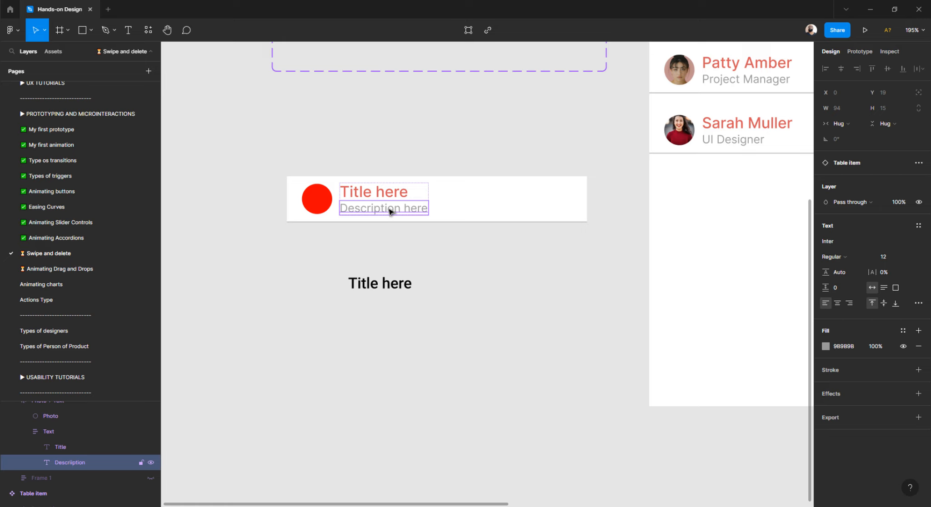
pyautogui.click(379, 253)
pyautogui.press('t')
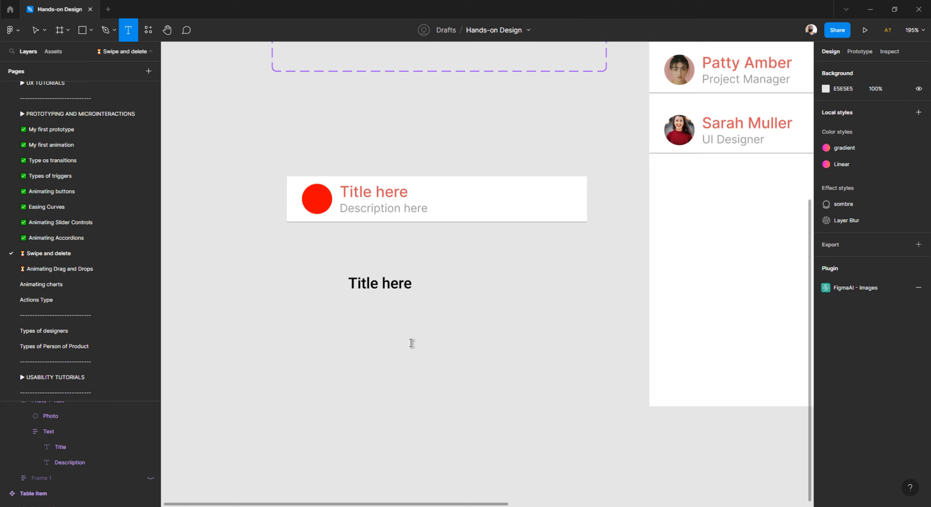
pyautogui.click(411, 350)
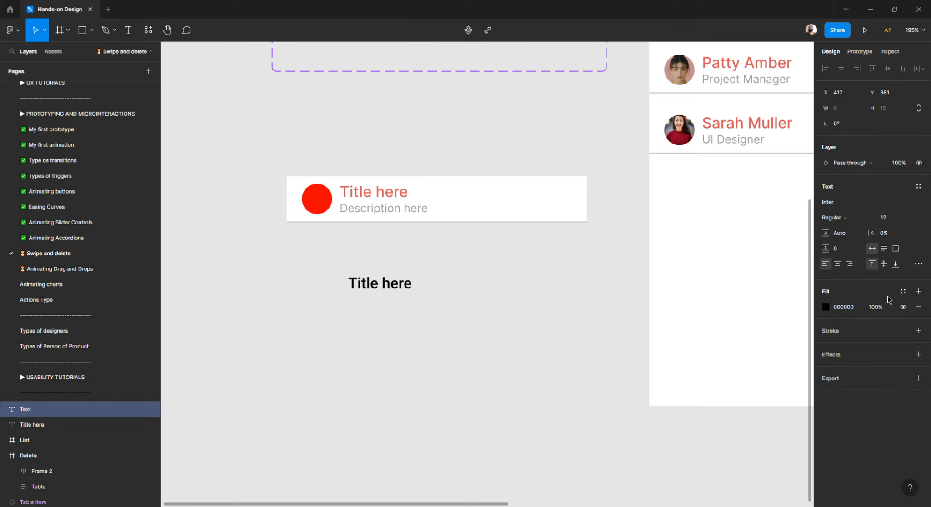
pyautogui.write('Dr')
pyautogui.write('scription here')
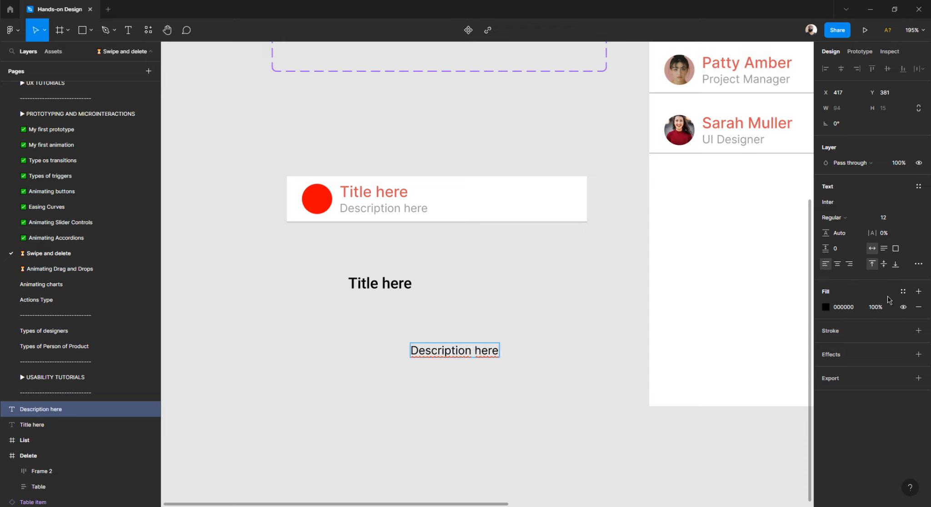
pyautogui.press('Escape')
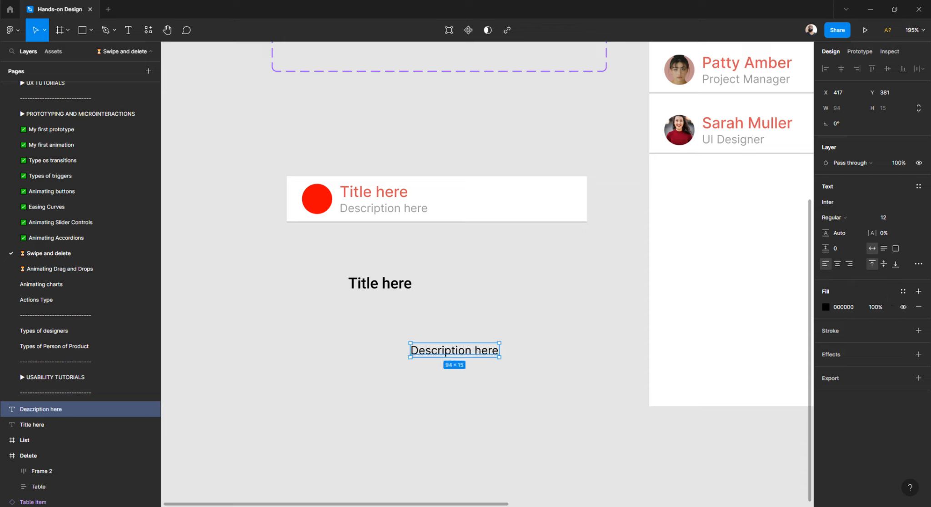
# Set the new description text's font to Poppins and move it closer beneath the title text.
pyautogui.click(901, 221)
pyautogui.click(850, 202)
pyautogui.write('Popp')
pyautogui.press('Return')
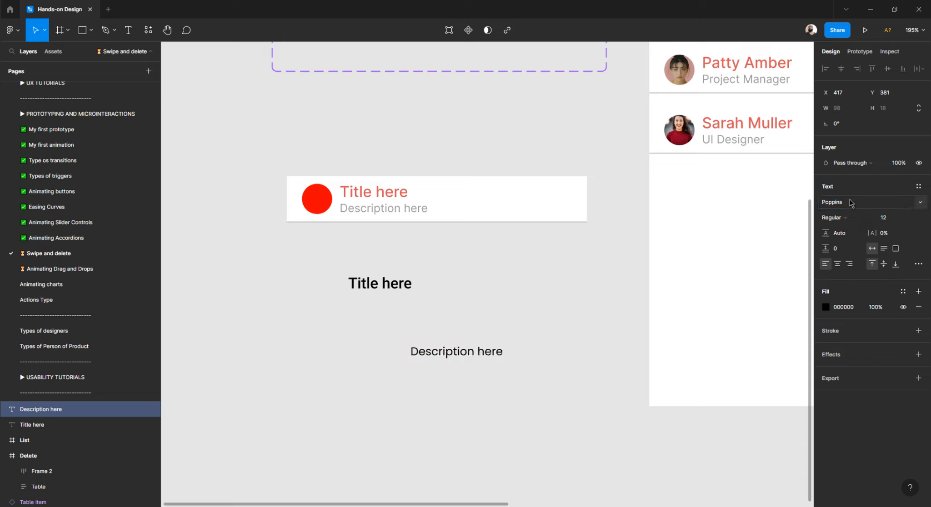
pyautogui.click(436, 337)
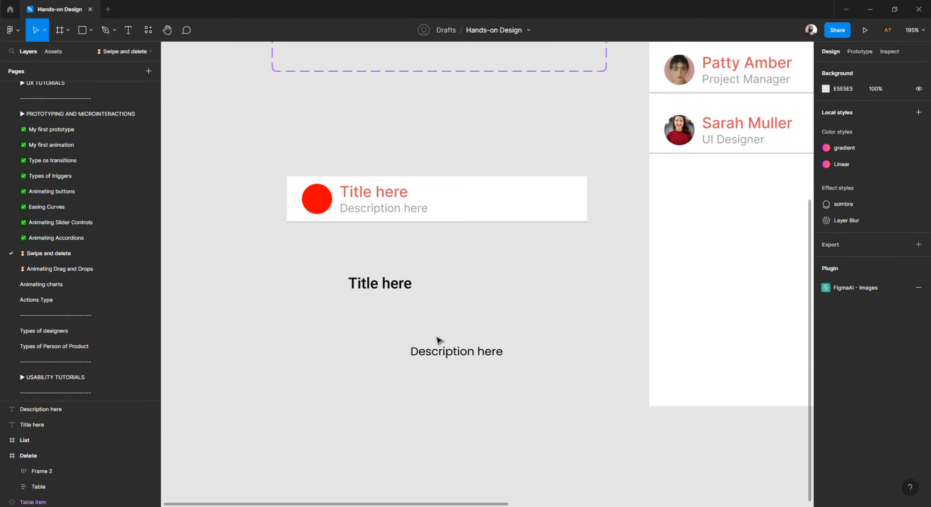
pyautogui.moveTo(442, 358); pyautogui.dragTo(405, 330)
pyautogui.click(291, 275)
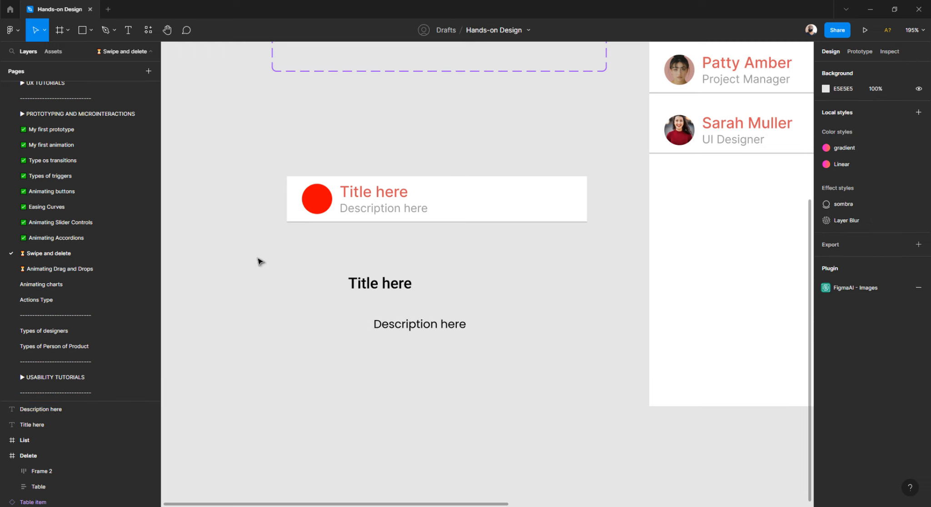
# Wrap the new title and description texts in a vertical auto layout frame with top-left alignment.
pyautogui.moveTo(256, 257); pyautogui.dragTo(619, 429)
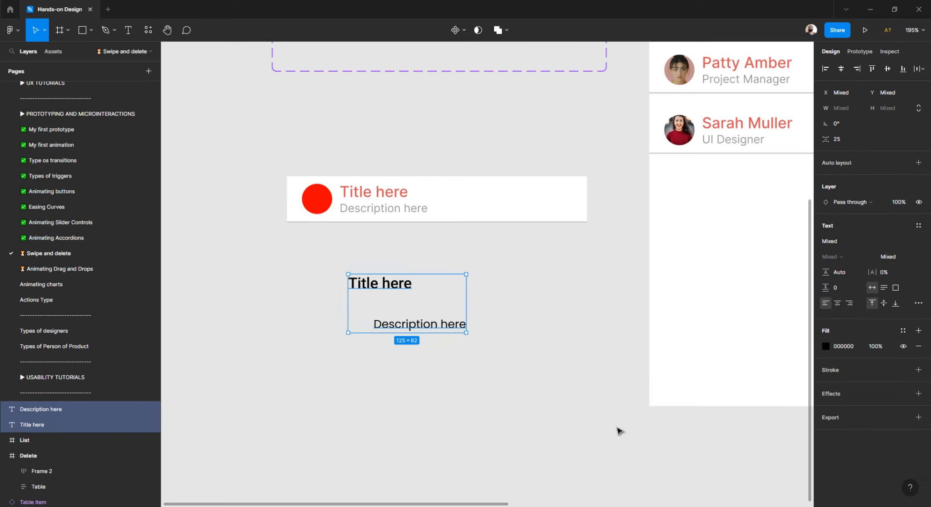
pyautogui.hotkey('shift', 'a')
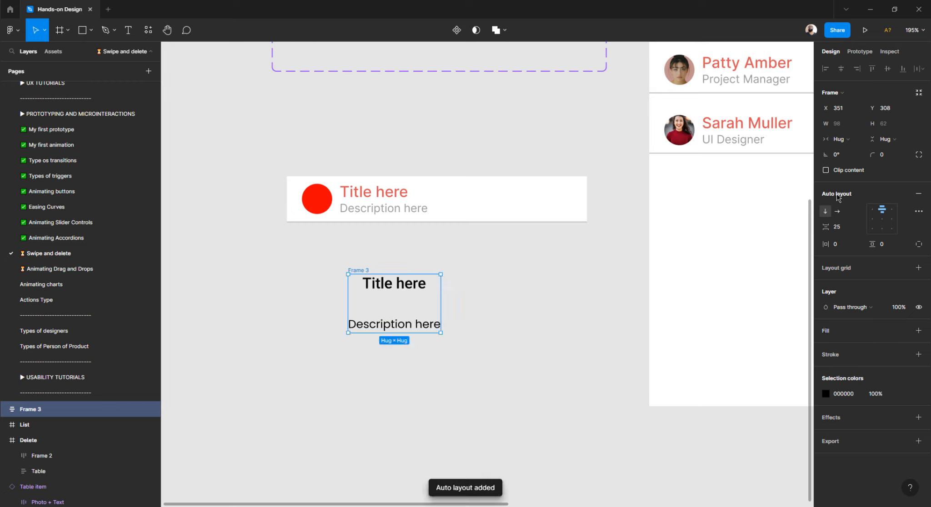
pyautogui.click(893, 219)
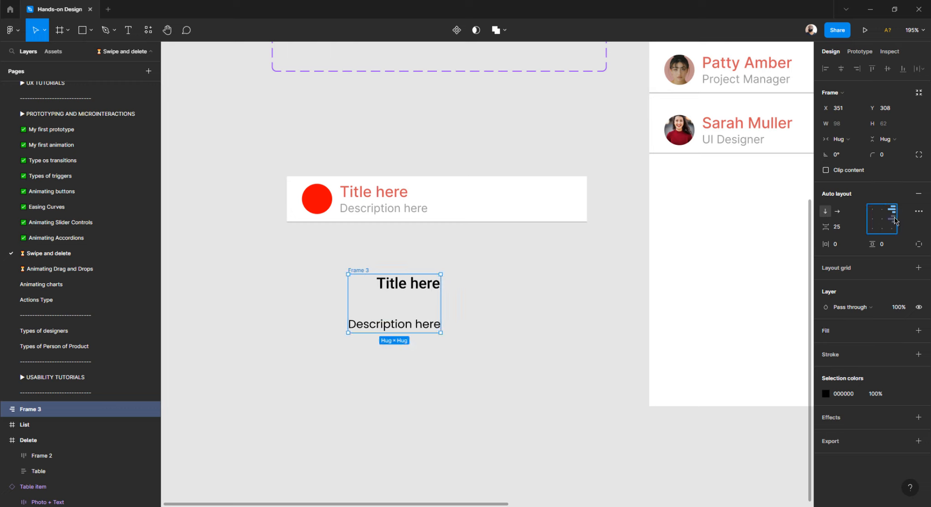
pyautogui.click(881, 228)
pyautogui.click(872, 228)
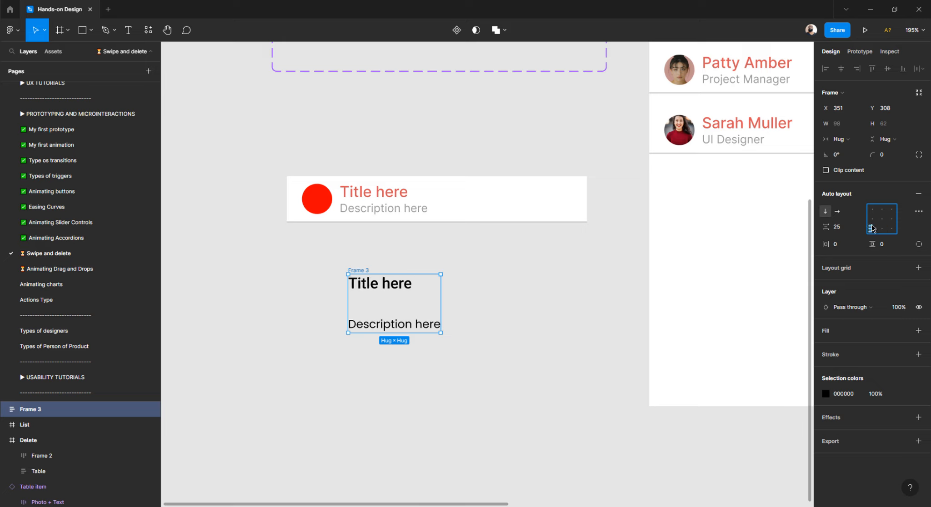
pyautogui.click(872, 211)
# Check the layout of the instance's text group, and set the new text frame's vertical item spacing to 0.
pyautogui.click(846, 231)
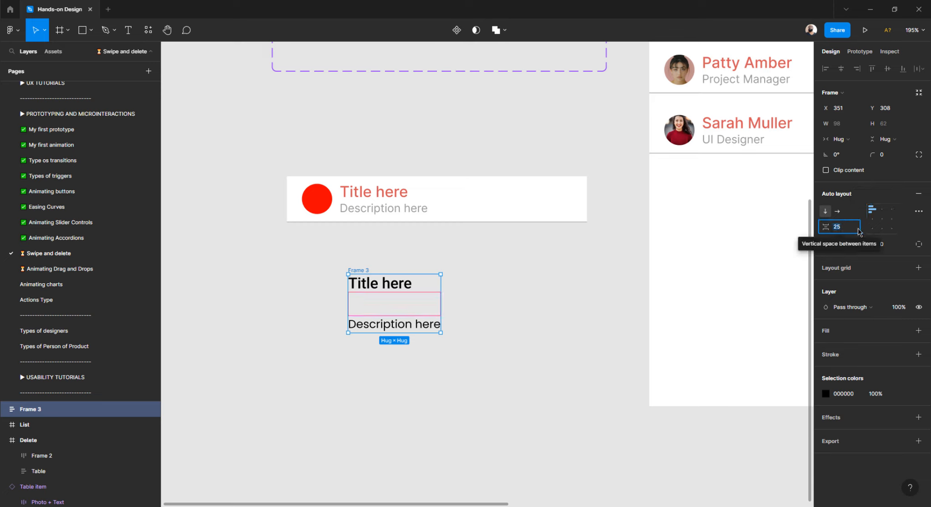
pyautogui.click(394, 208)
pyautogui.doubleClick(393, 208)
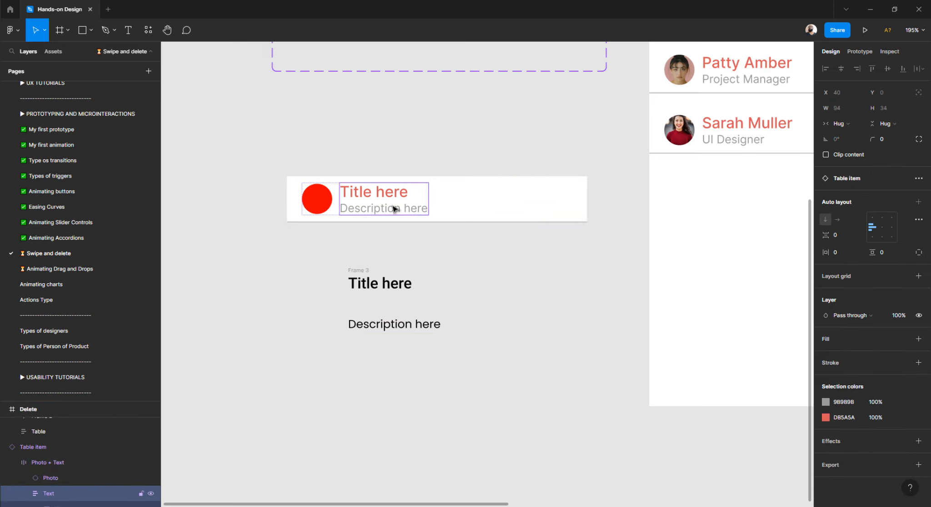
pyautogui.doubleClick(394, 209)
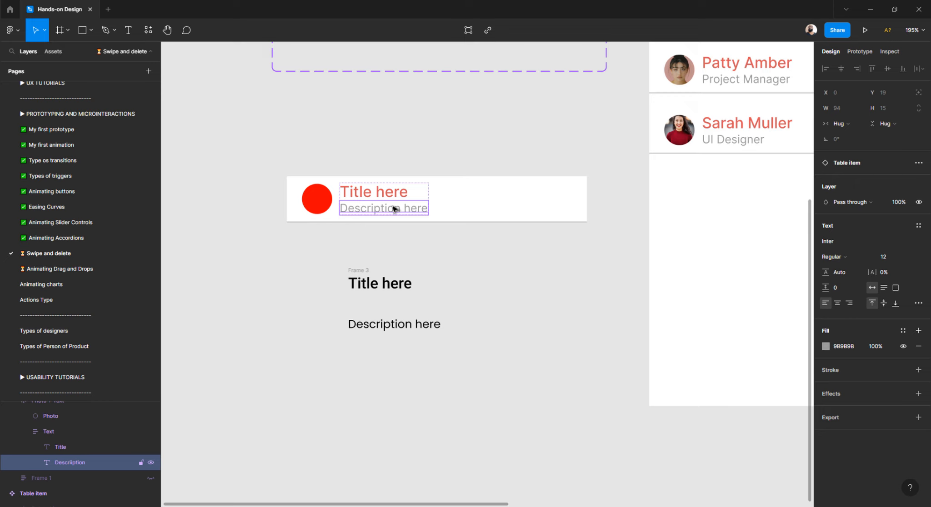
pyautogui.click(523, 342)
pyautogui.click(358, 271)
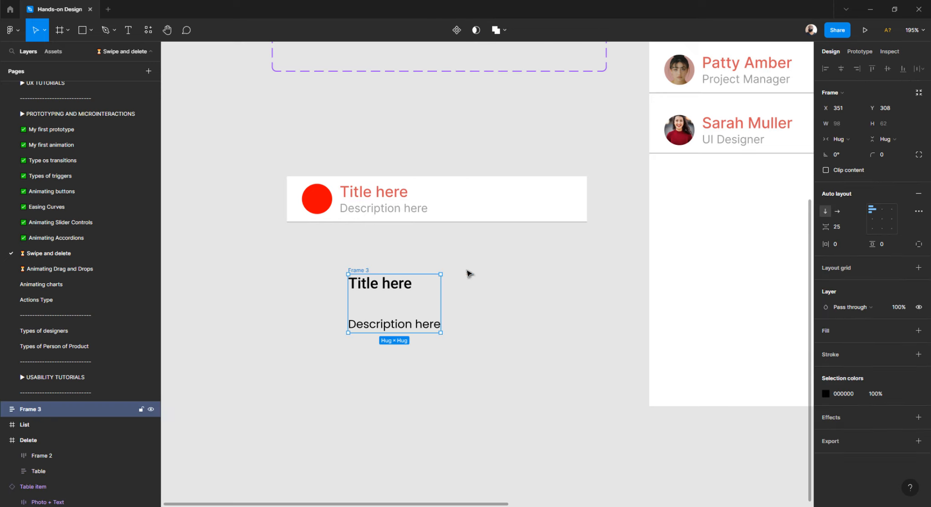
pyautogui.click(847, 228)
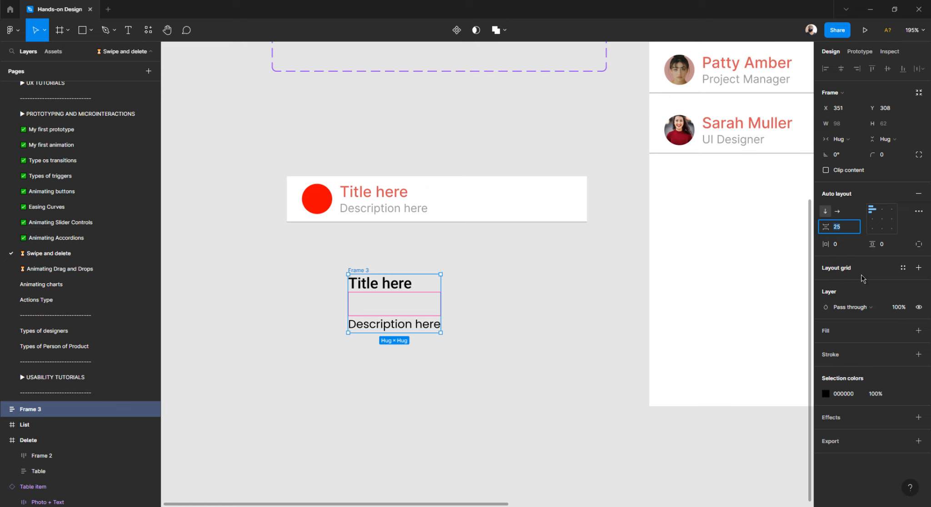
pyautogui.write('0')
pyautogui.press('Return')
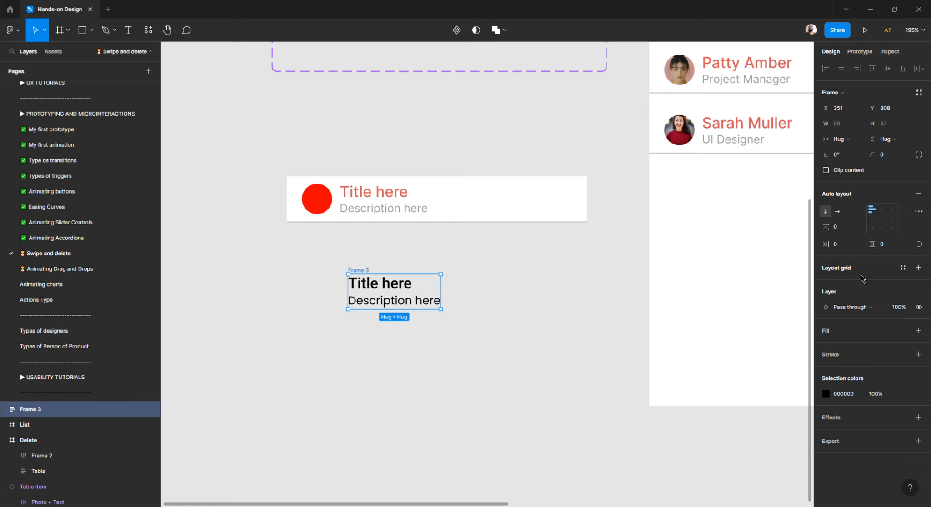
# Examine the Text group's name and nesting in the Table item instance, enlarging the layer list to show the full hierarchy.
pyautogui.click(378, 359)
pyautogui.click(359, 210)
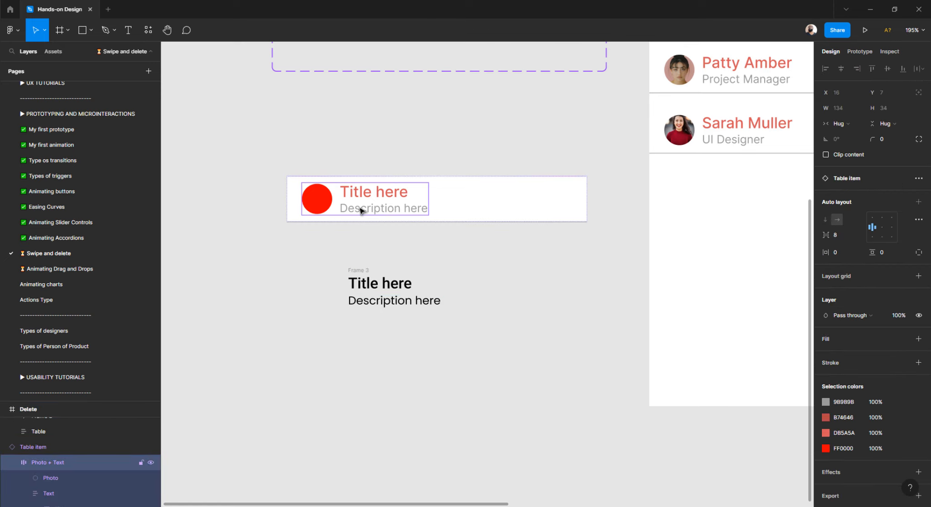
pyautogui.doubleClick(360, 210)
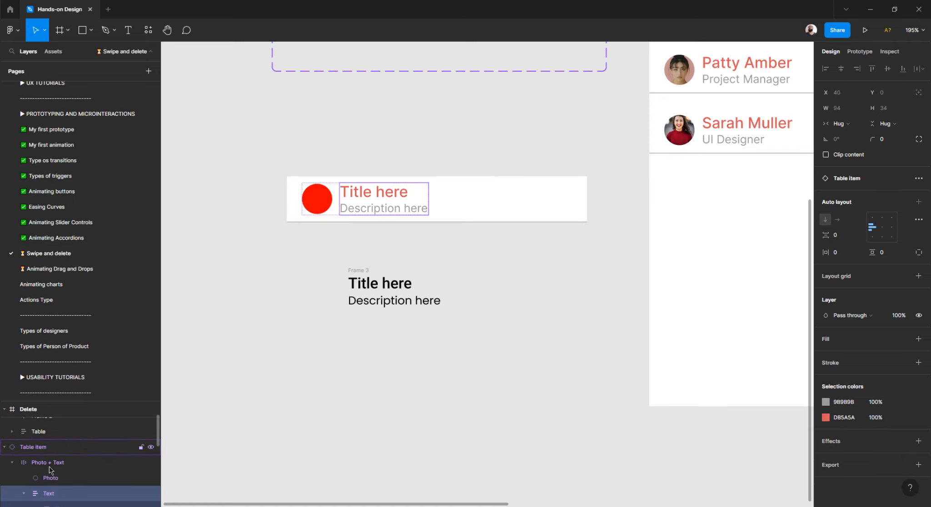
pyautogui.click(25, 494)
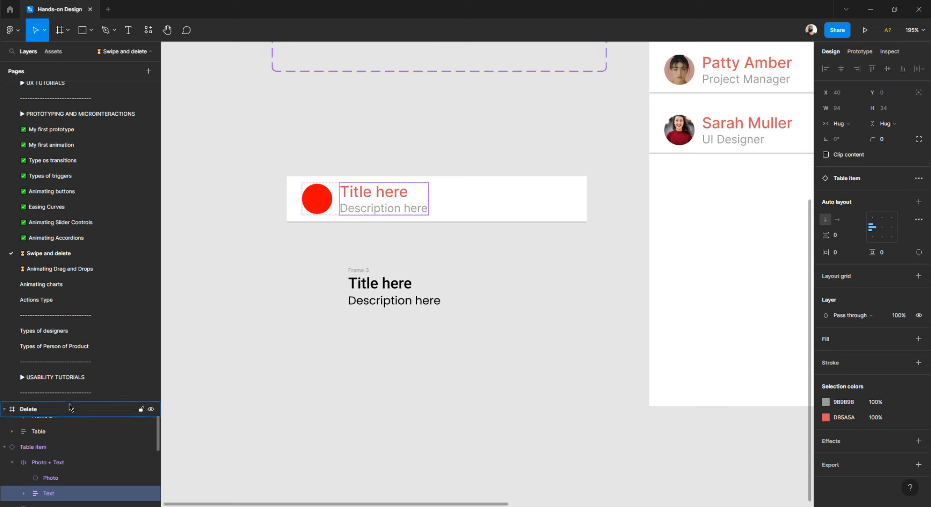
pyautogui.moveTo(70, 401); pyautogui.dragTo(83, 130)
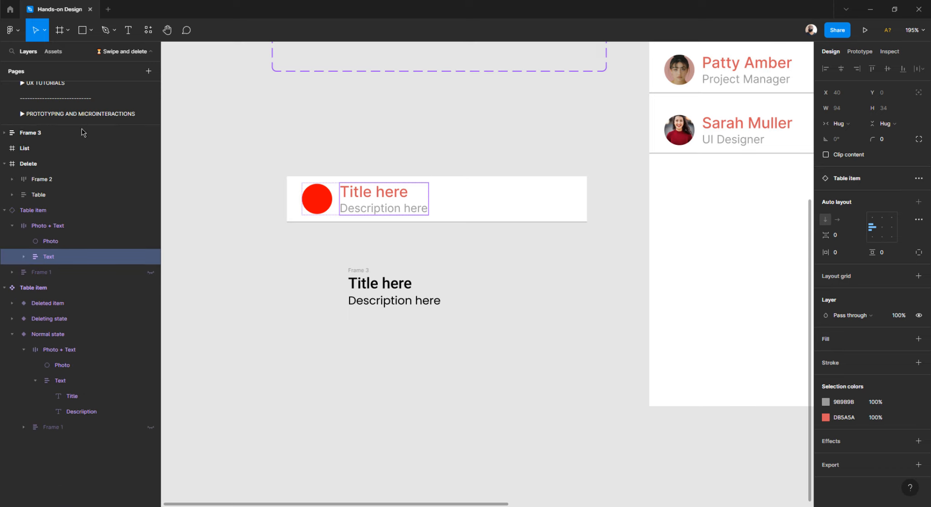
# Check the layers nested in the Table item instance's Text group, and rename the new auto layout frame to Text.
pyautogui.click(24, 258)
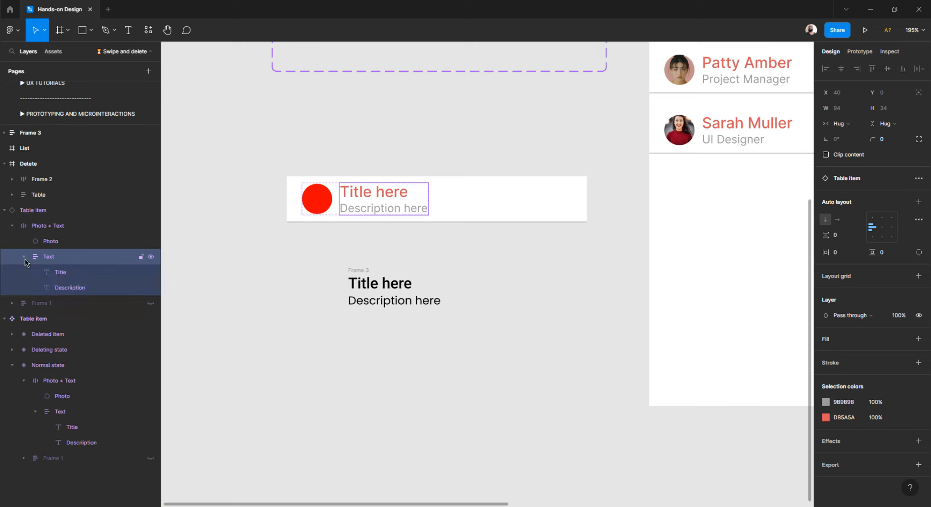
pyautogui.click(71, 288)
pyautogui.click(69, 275)
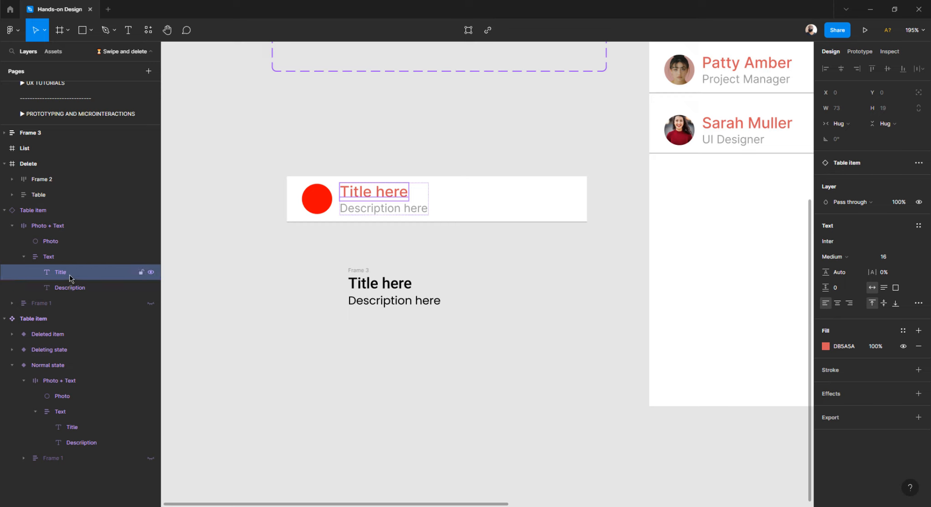
pyautogui.click(69, 287)
pyautogui.click(441, 326)
pyautogui.click(373, 277)
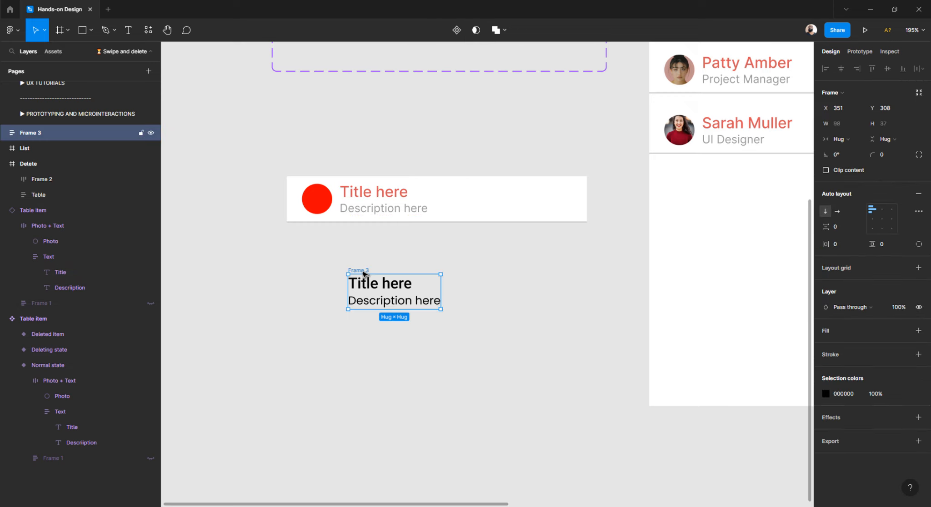
pyautogui.doubleClick(35, 134)
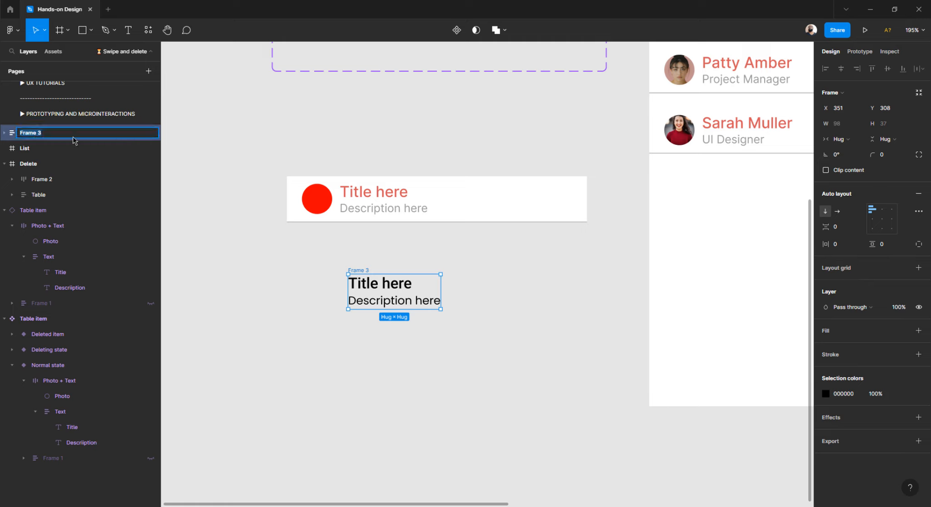
pyautogui.write('Tex')
pyautogui.press('Return')
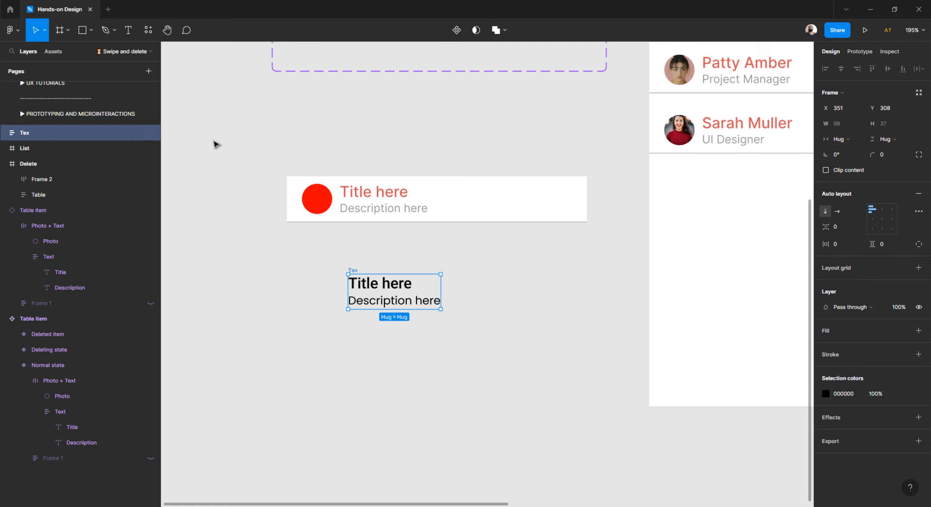
pyautogui.doubleClick(29, 136)
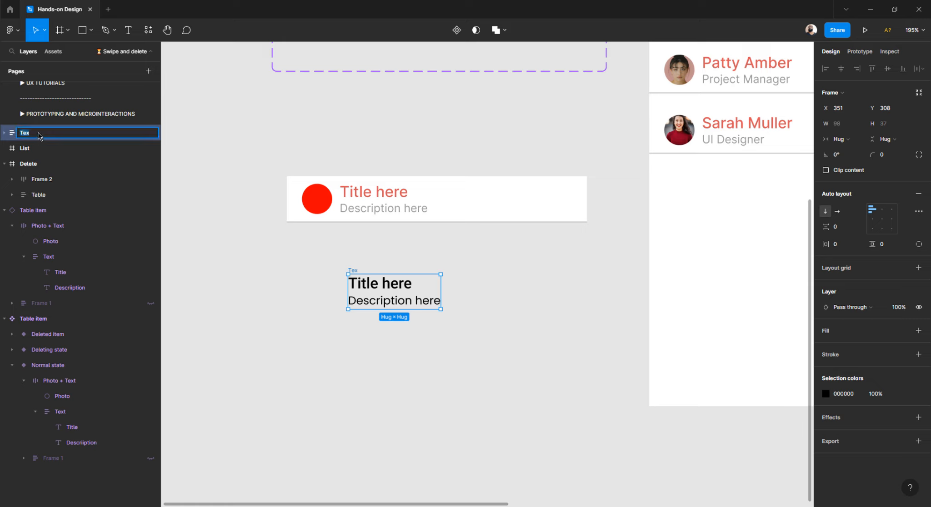
pyautogui.click(33, 133)
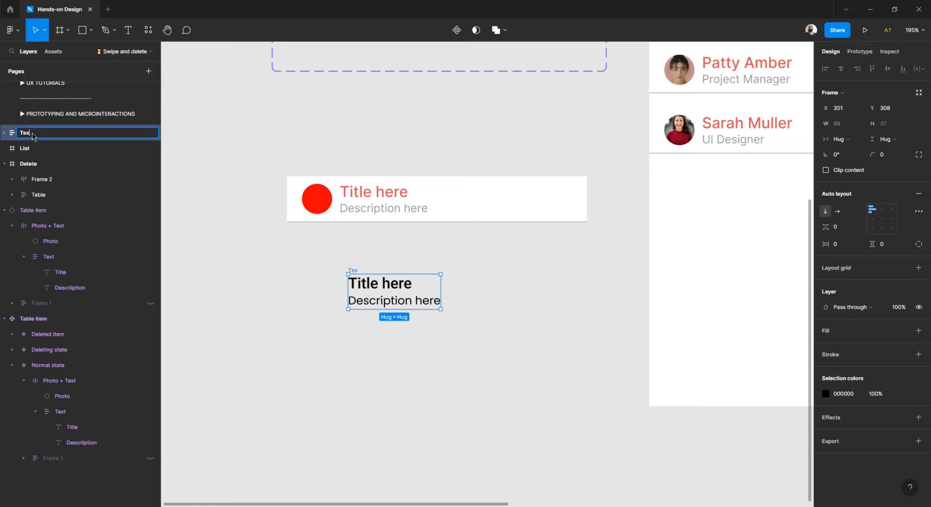
# Rename the two text layers inside the new Text frame to Title and Description.
pyautogui.click(4, 133)
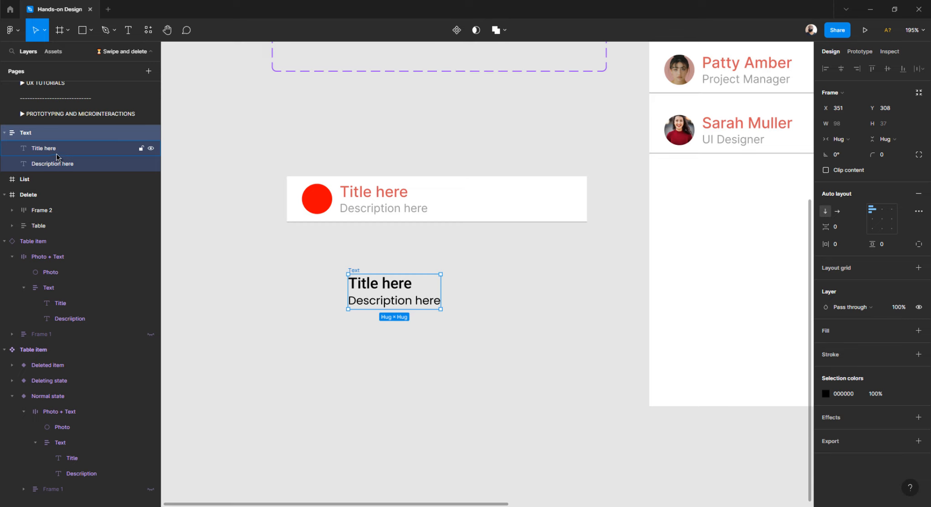
pyautogui.doubleClick(44, 149)
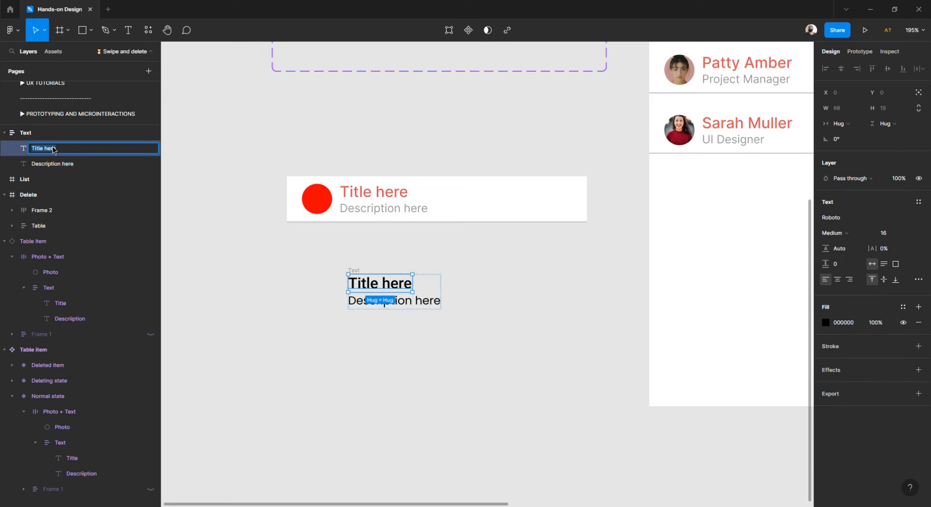
pyautogui.write('T')
pyautogui.press('Return')
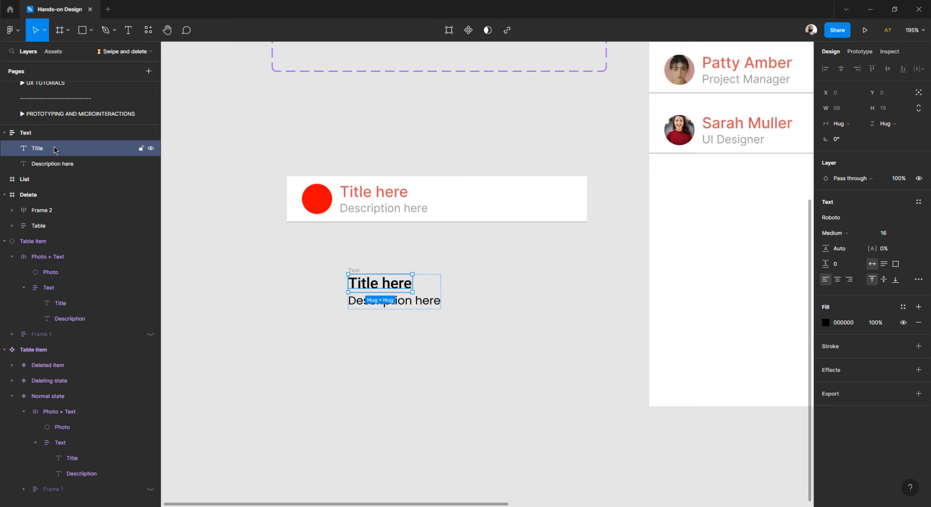
pyautogui.click(70, 168)
pyautogui.doubleClick(71, 168)
pyautogui.doubleClick(72, 167)
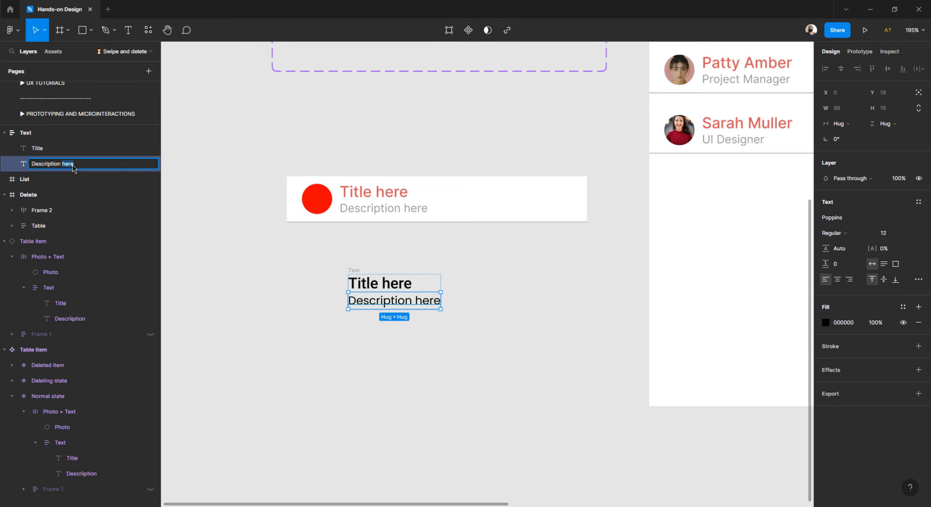
pyautogui.press('Return')
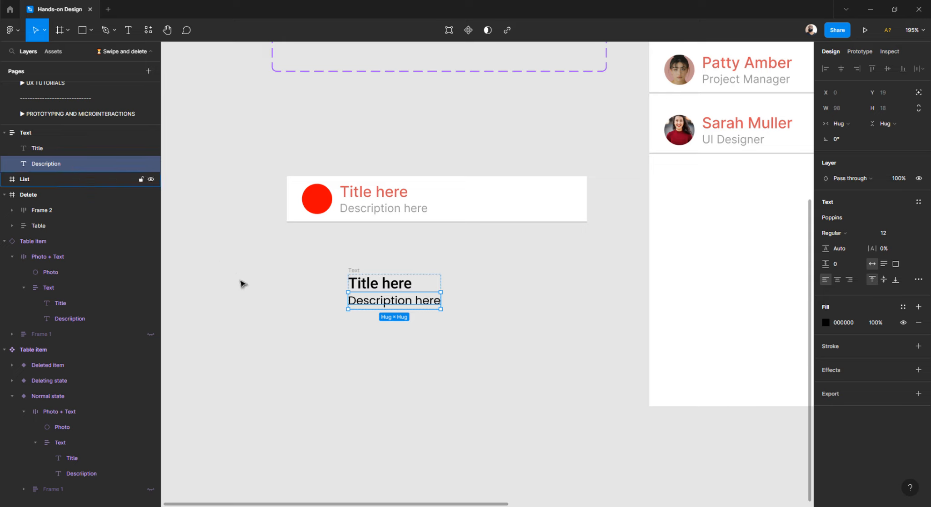
pyautogui.click(329, 307)
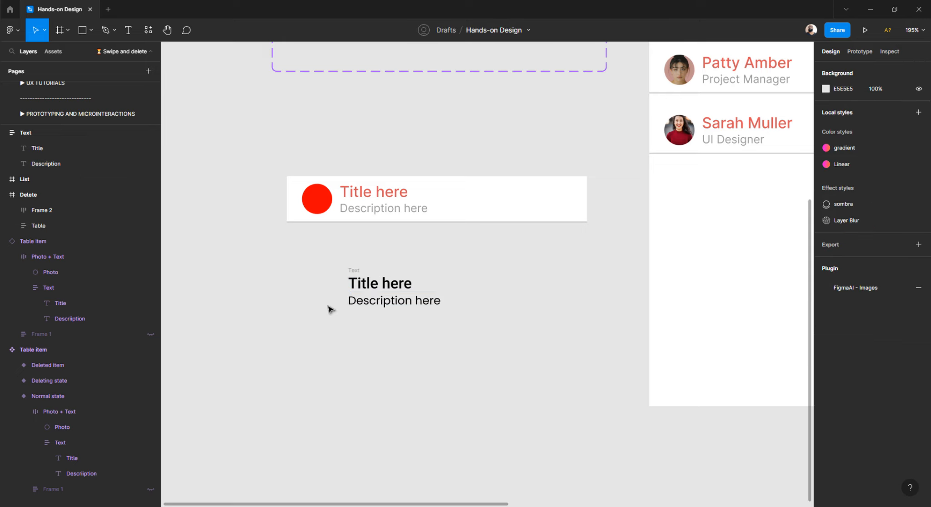
# Add a solid red FF2121 fill to the new Text frame to show its bounds.
pyautogui.click(352, 271)
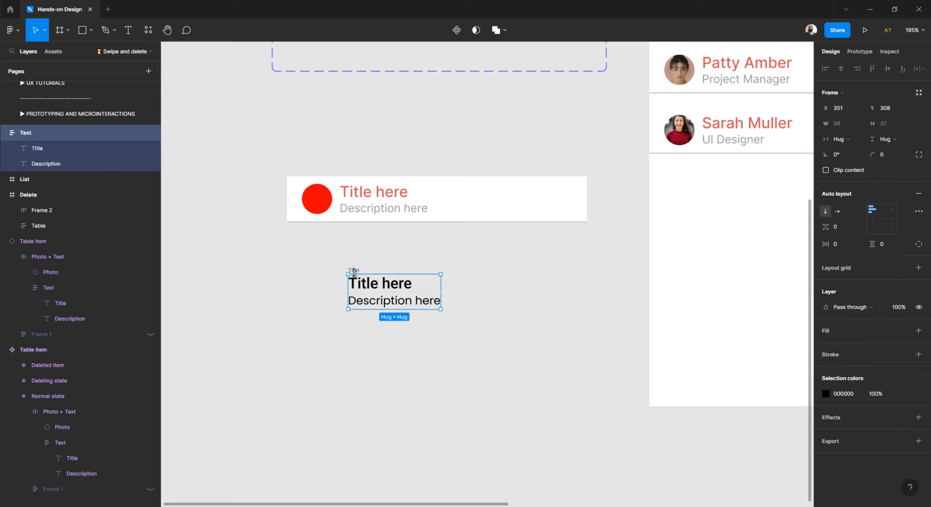
pyautogui.click(829, 331)
pyautogui.click(826, 346)
pyautogui.moveTo(784, 323); pyautogui.dragTo(797, 269)
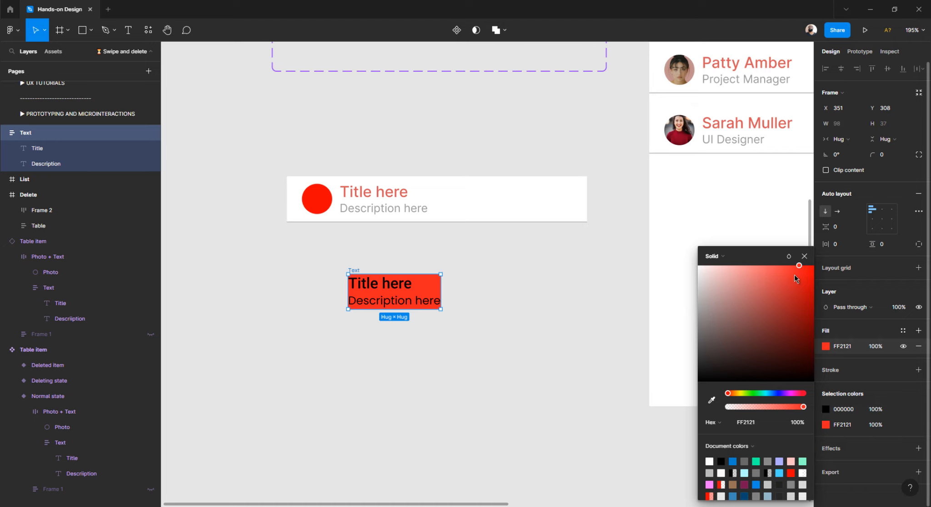
pyautogui.click(559, 293)
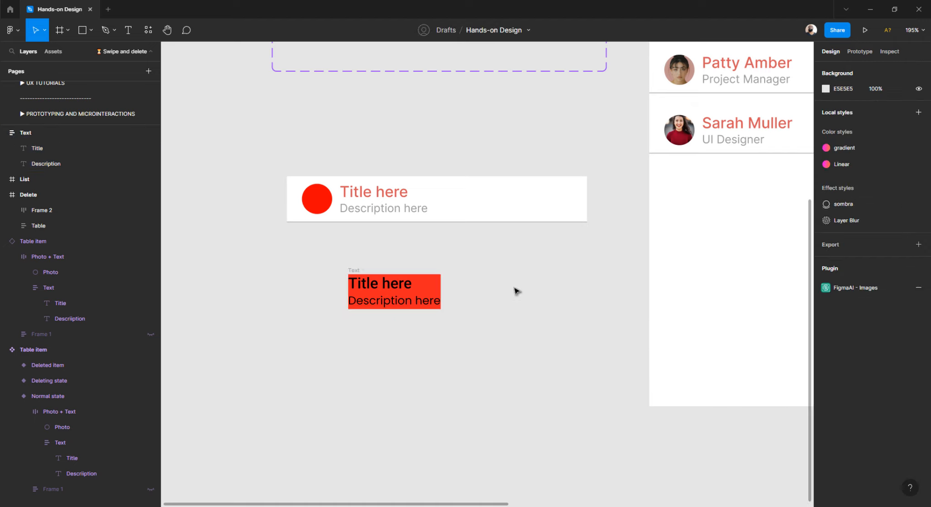
pyautogui.click(347, 273)
pyautogui.click(309, 342)
# Draw an ellipse beside the new Text frame and set its size to 32 × 32, like the instance's Photo circle.
pyautogui.doubleClick(317, 207)
pyautogui.click(316, 207)
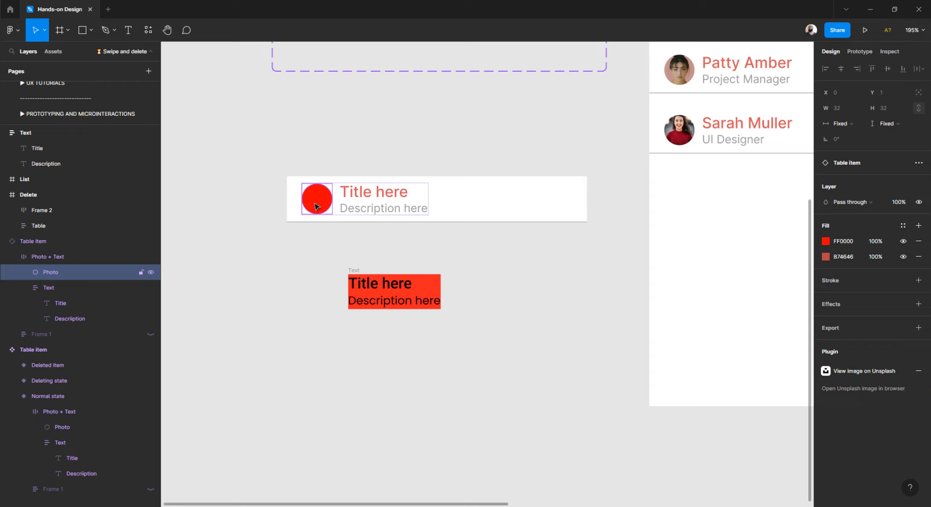
pyautogui.click(308, 284)
pyautogui.press('o')
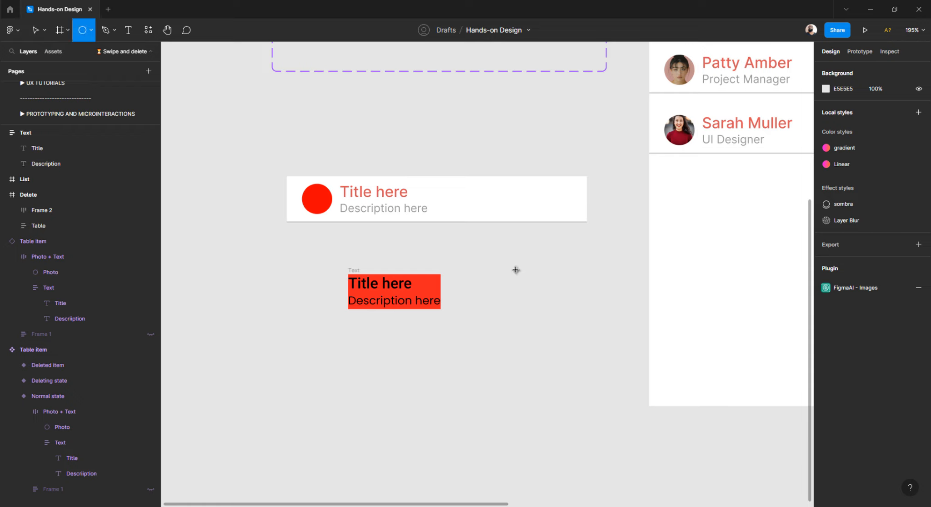
pyautogui.moveTo(496, 267)
pyautogui.mouseDown()
pyautogui.moveTo(567, 318)
pyautogui.moveTo(505, 297)
pyautogui.moveTo(578, 324)
pyautogui.moveTo(521, 327)
pyautogui.mouseUp()
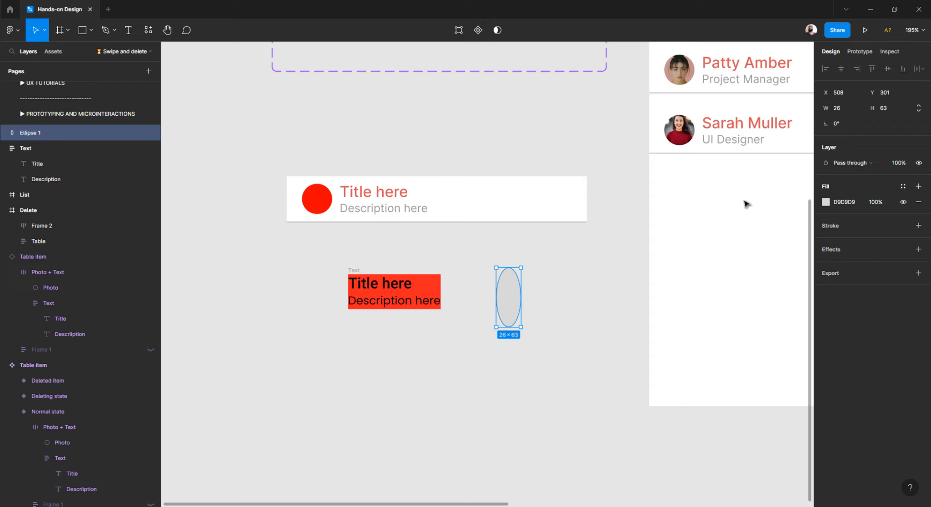
pyautogui.click(859, 113)
pyautogui.press('Tab')
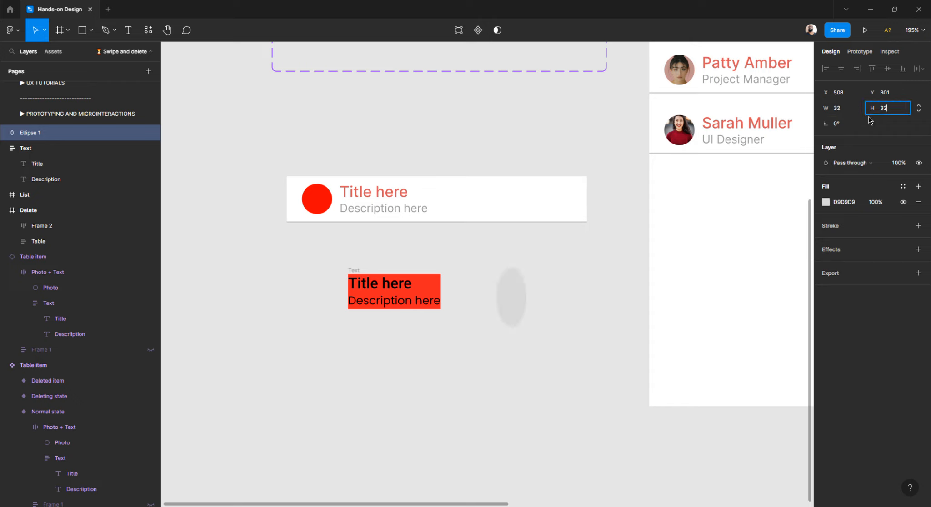
pyautogui.press('Tab')
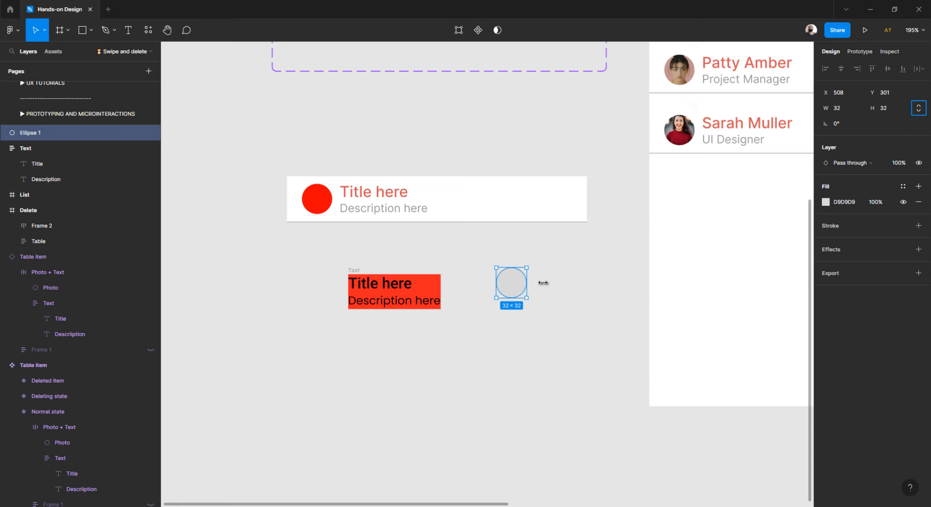
# Fill the new circle with magenta C900EA and rename its layer to Avatar.
pyautogui.click(826, 203)
pyautogui.moveTo(762, 243); pyautogui.dragTo(827, 225)
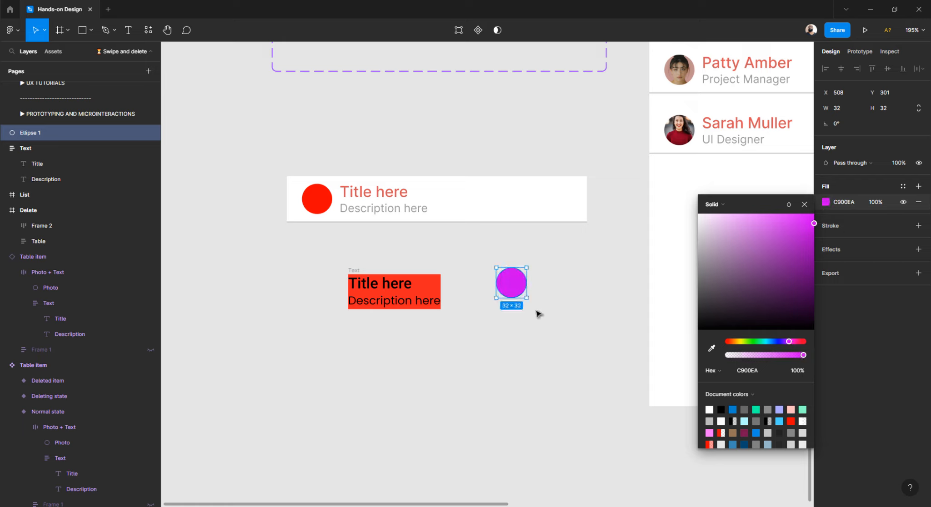
pyautogui.click(522, 289)
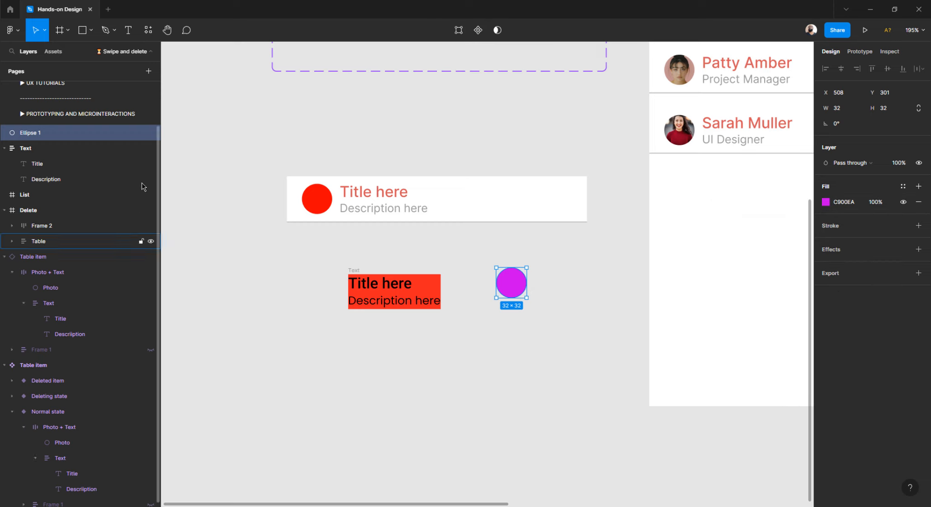
pyautogui.doubleClick(34, 134)
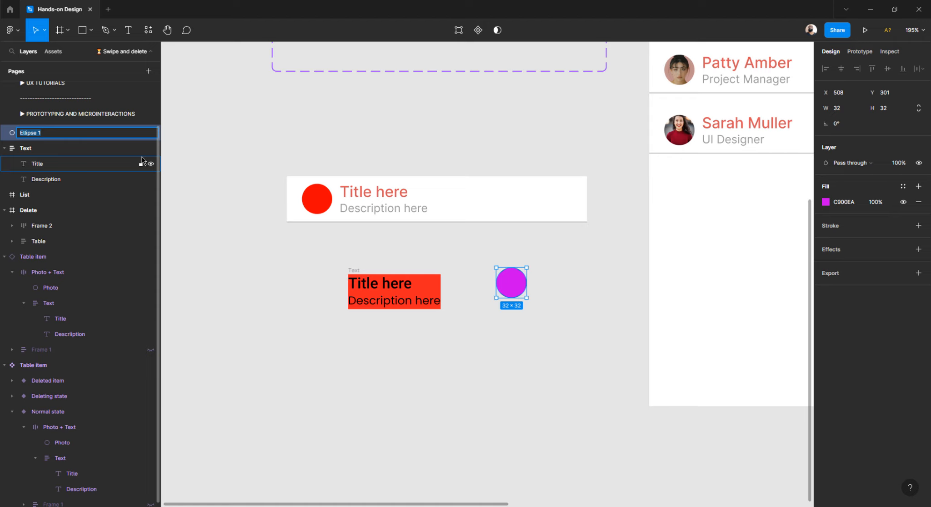
pyautogui.write('Avatar')
pyautogui.press('Return')
# Place the Avatar circle about 8 px before the Text frame and wrap both in a horizontal auto layout frame.
pyautogui.click(314, 199)
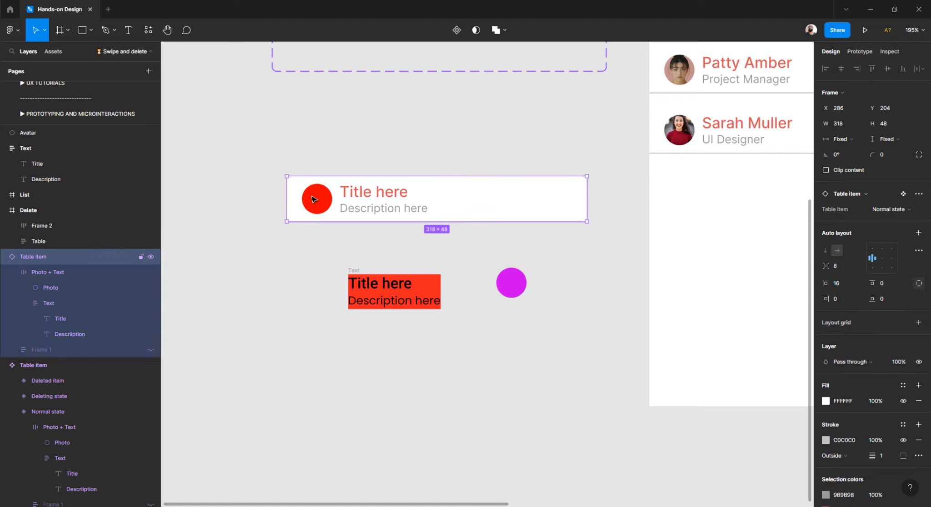
pyautogui.click(314, 199)
pyautogui.click(313, 198)
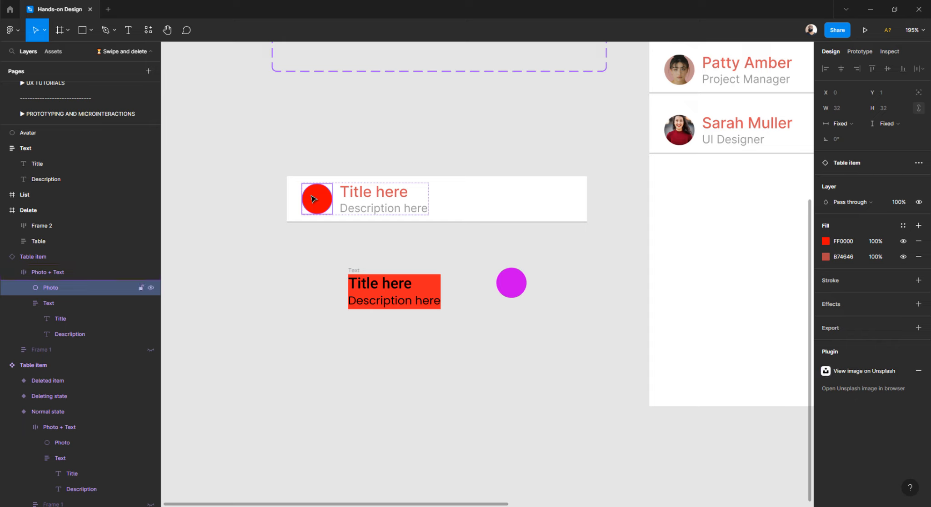
pyautogui.click(286, 258)
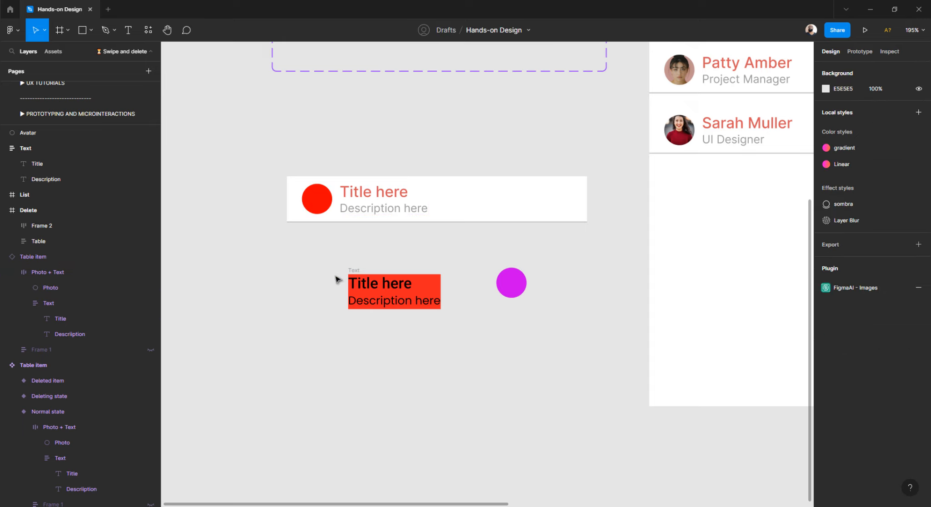
pyautogui.click(509, 281)
pyautogui.moveTo(511, 281); pyautogui.dragTo(319, 292)
pyautogui.click(374, 334)
pyautogui.moveTo(535, 359); pyautogui.dragTo(254, 274)
pyautogui.hotkey('shift', 'a')
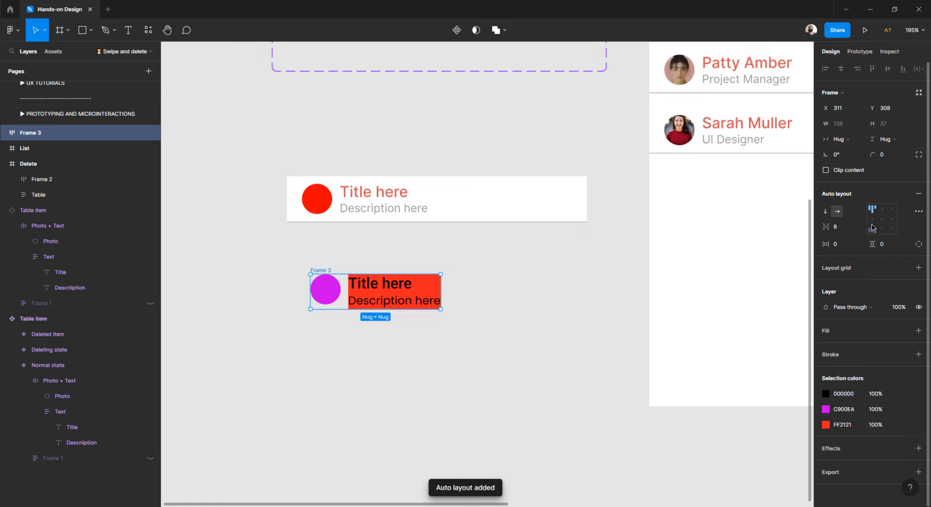
# Add a near-black 050000 fill to the new frame holding the avatar and text.
pyautogui.click(826, 333)
pyautogui.click(826, 347)
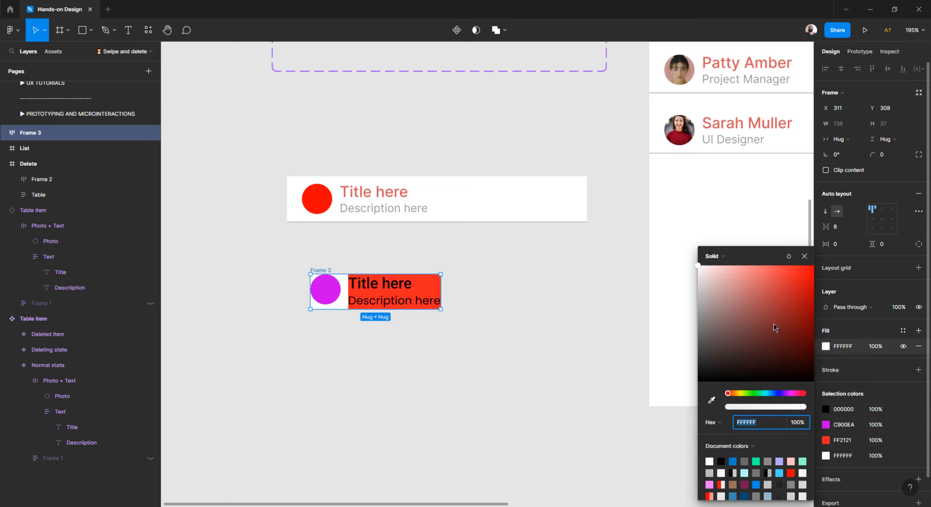
pyautogui.moveTo(773, 326); pyautogui.dragTo(851, 383)
pyautogui.click(308, 277)
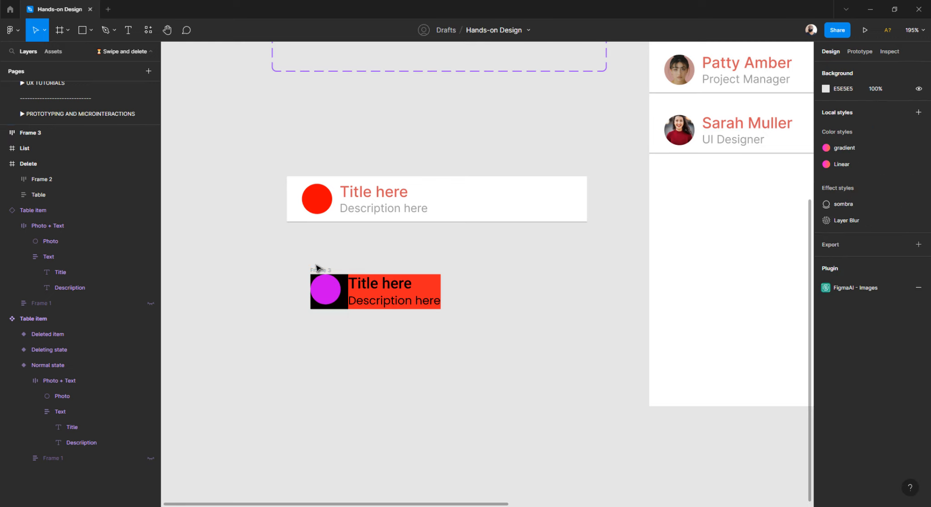
# Try top, middle and bottom alignments for the avatar and text in the new frame, and set them to middle right.
pyautogui.click(318, 271)
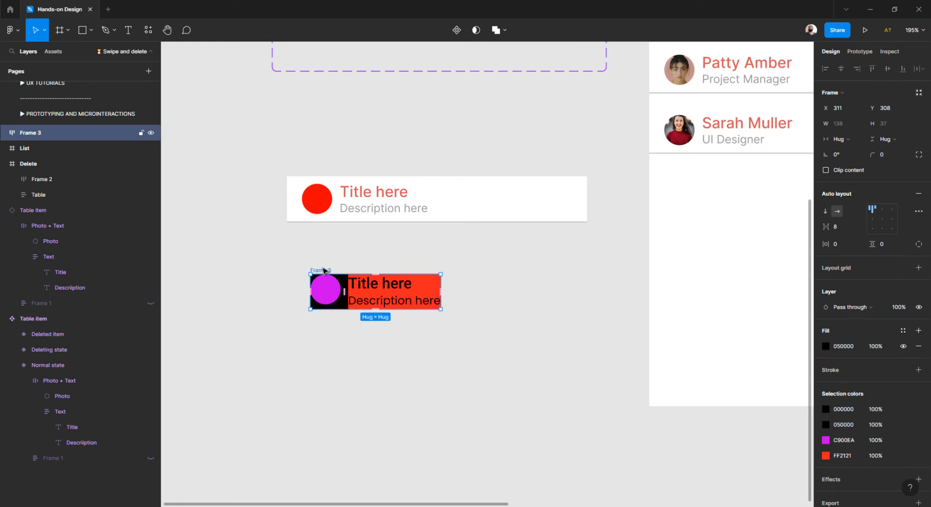
pyautogui.click(872, 220)
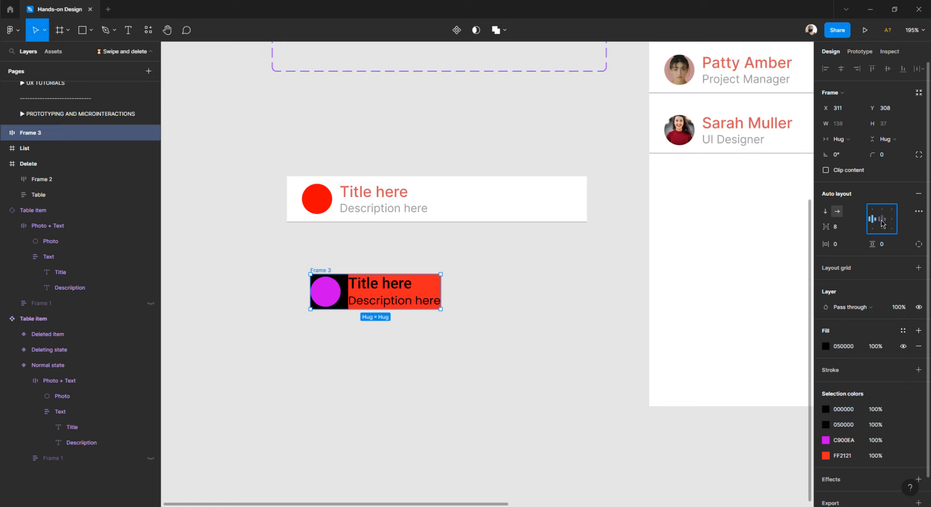
pyautogui.click(882, 222)
pyautogui.click(871, 221)
pyautogui.click(871, 209)
pyautogui.scroll(5, 350, 289)
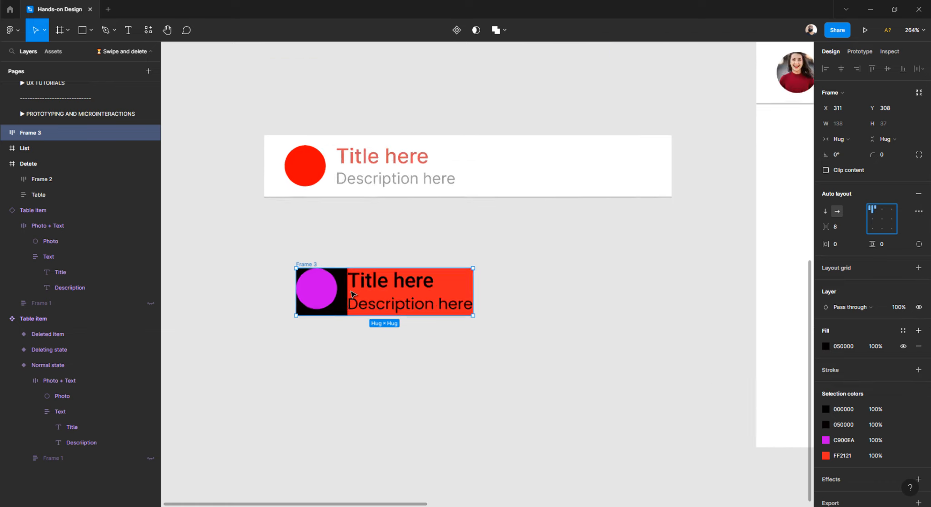
pyautogui.click(871, 230)
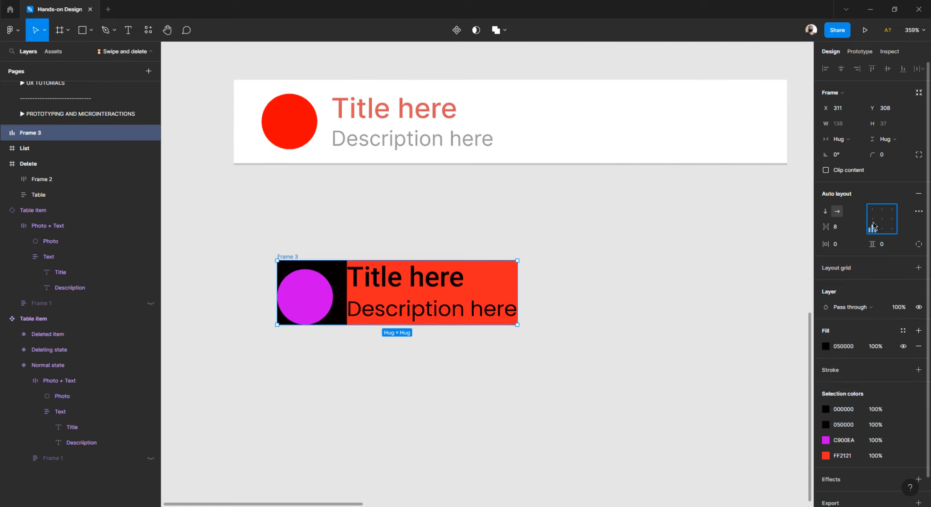
pyautogui.click(872, 223)
pyautogui.click(891, 219)
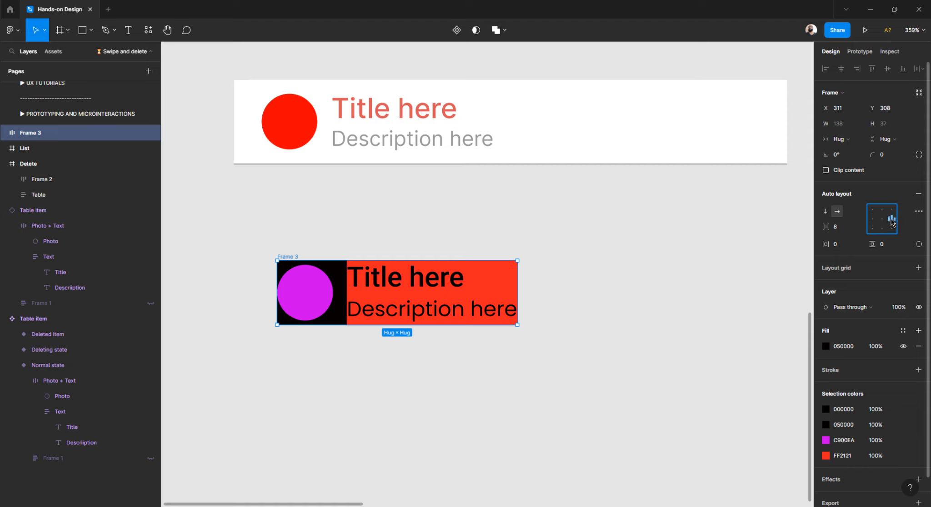
# Align the avatar and text in the new frame to the middle left.
pyautogui.click(891, 210)
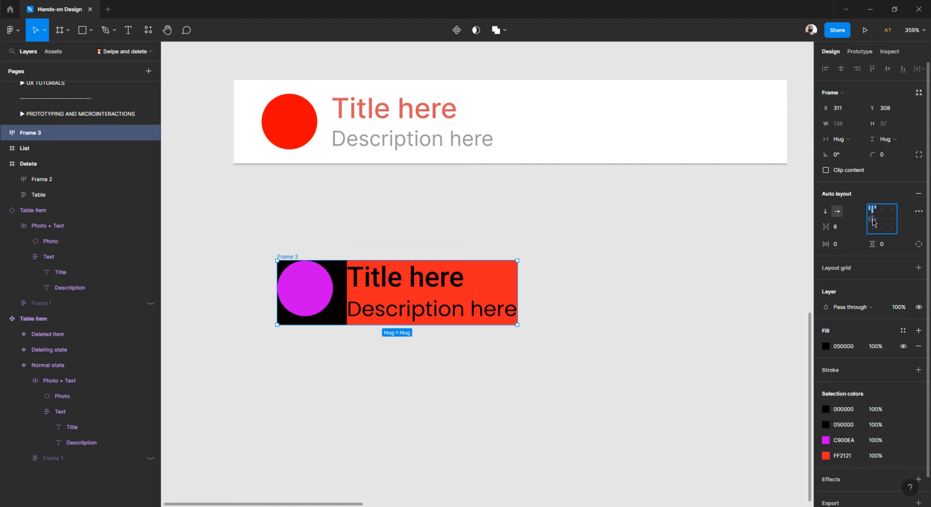
pyautogui.click(872, 224)
pyautogui.click(496, 227)
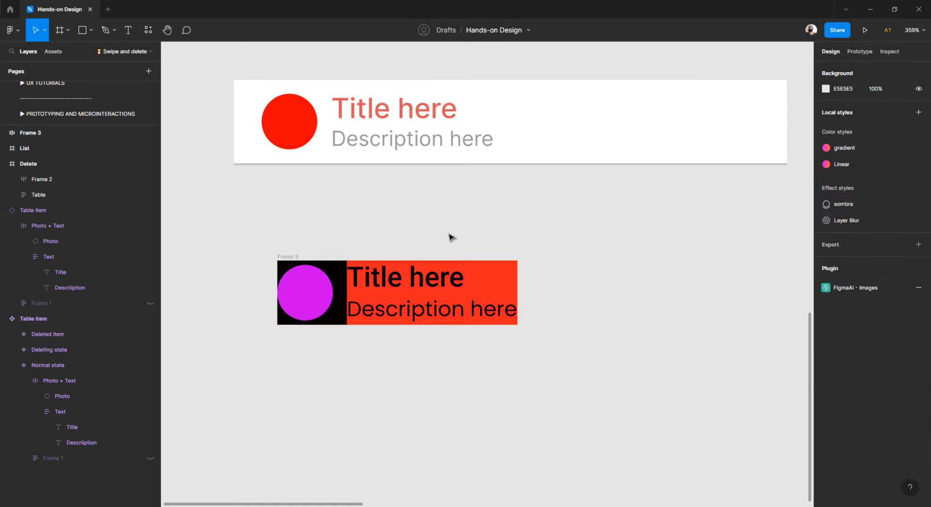
pyautogui.click(415, 307)
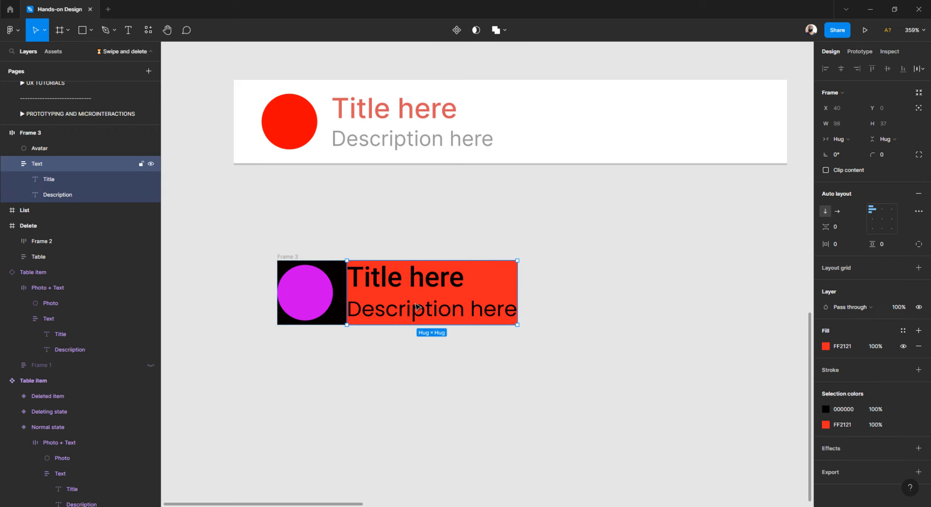
pyautogui.click(389, 367)
# Set the new frame's horizontal and vertical padding to 4 each.
pyautogui.click(307, 138)
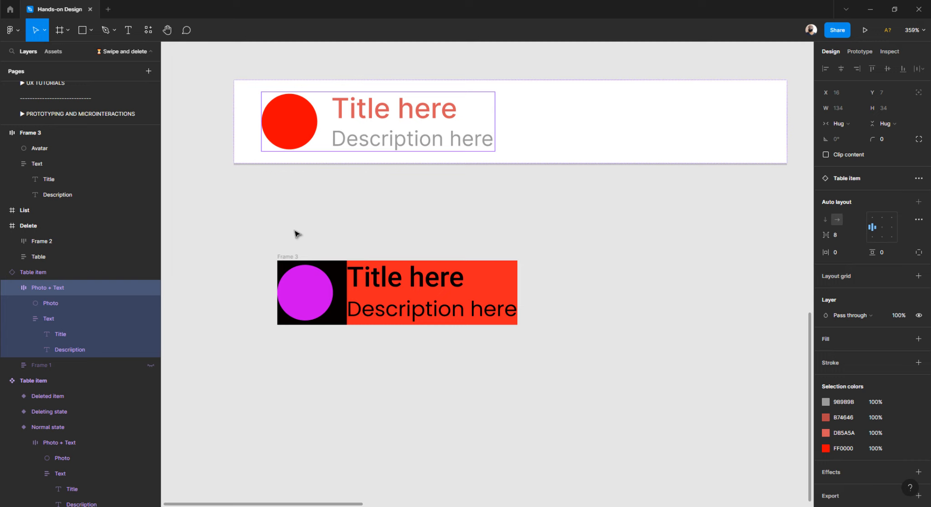
pyautogui.click(293, 246)
pyautogui.click(290, 258)
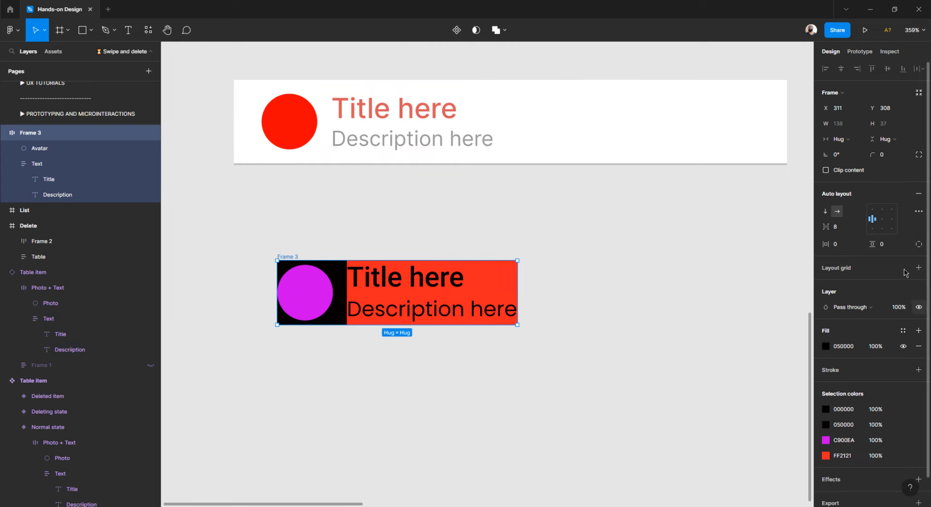
pyautogui.click(889, 245)
pyautogui.press('Tab')
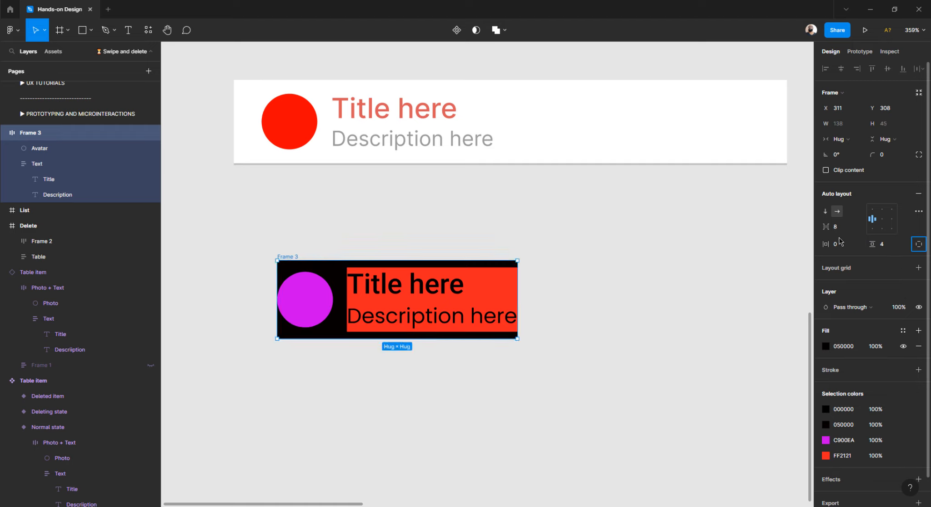
pyautogui.click(843, 249)
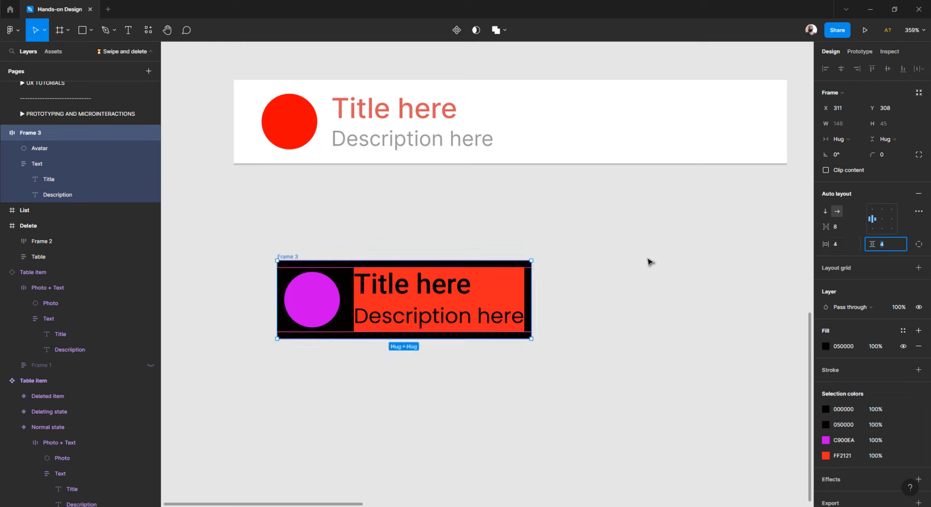
pyautogui.click(582, 290)
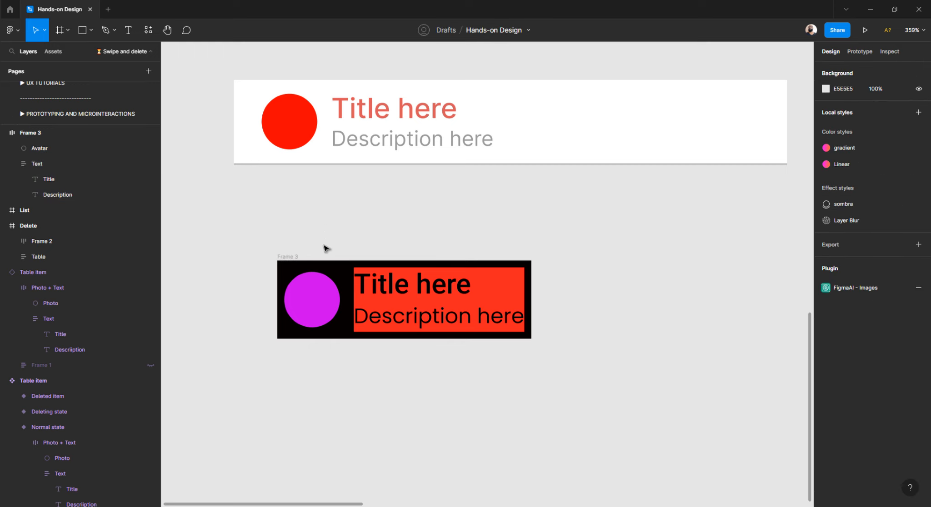
# Rename the frame holding the avatar and text as Avatar + Text.
pyautogui.click(298, 257)
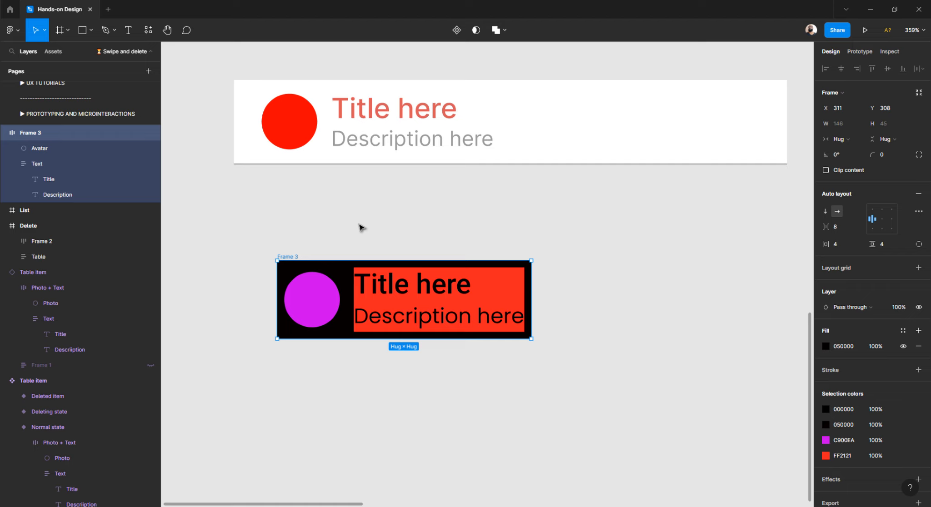
pyautogui.click(357, 230)
pyautogui.click(287, 258)
pyautogui.click(305, 119)
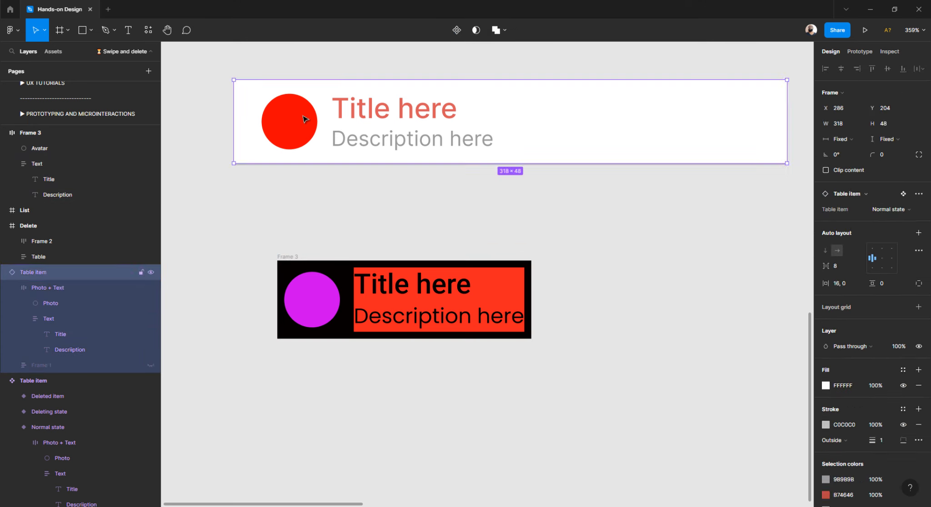
pyautogui.doubleClick(304, 119)
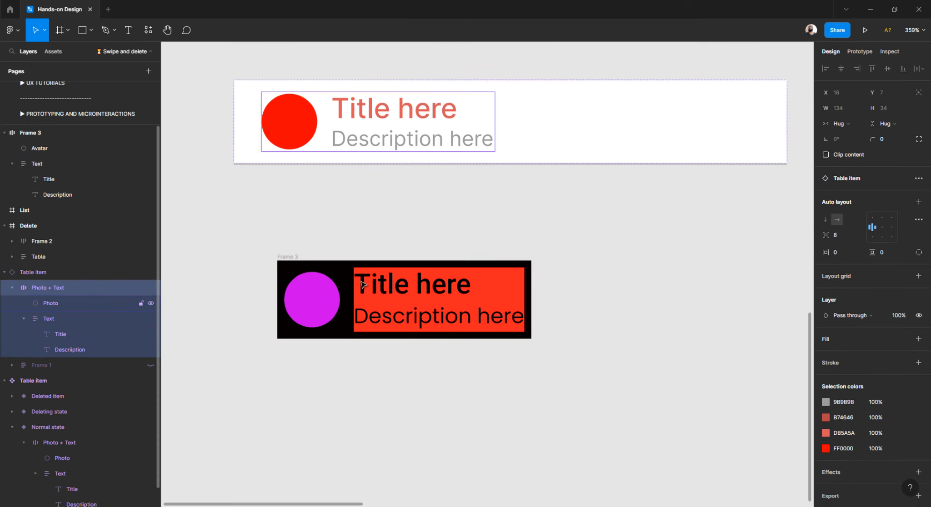
pyautogui.click(359, 259)
pyautogui.click(295, 258)
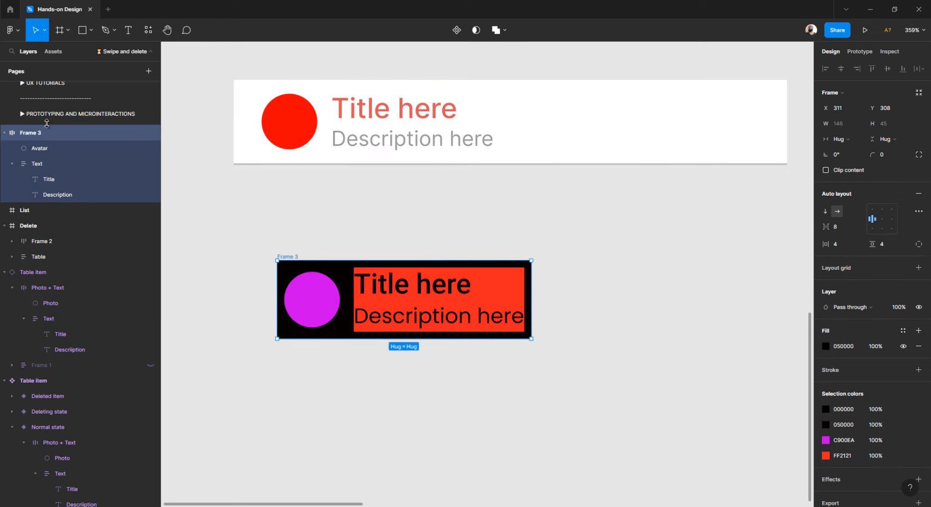
pyautogui.doubleClick(36, 134)
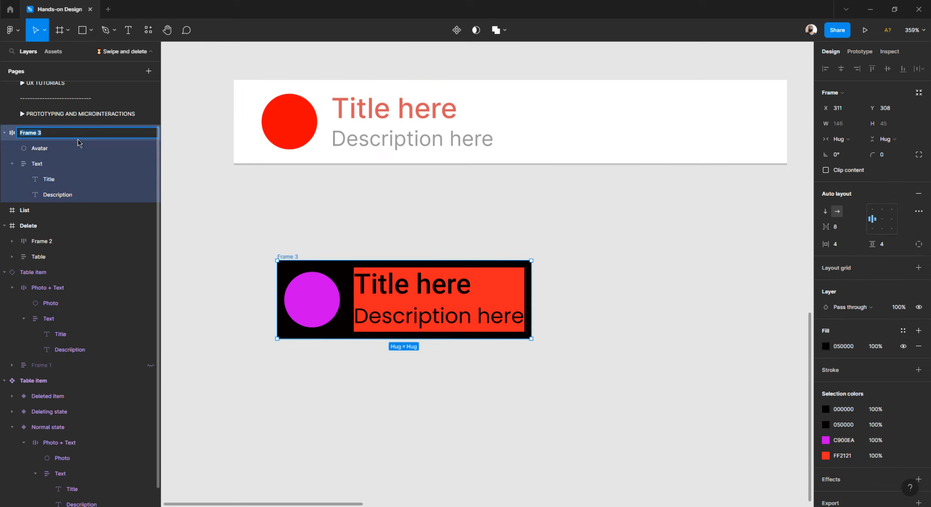
pyautogui.write('Avatar +')
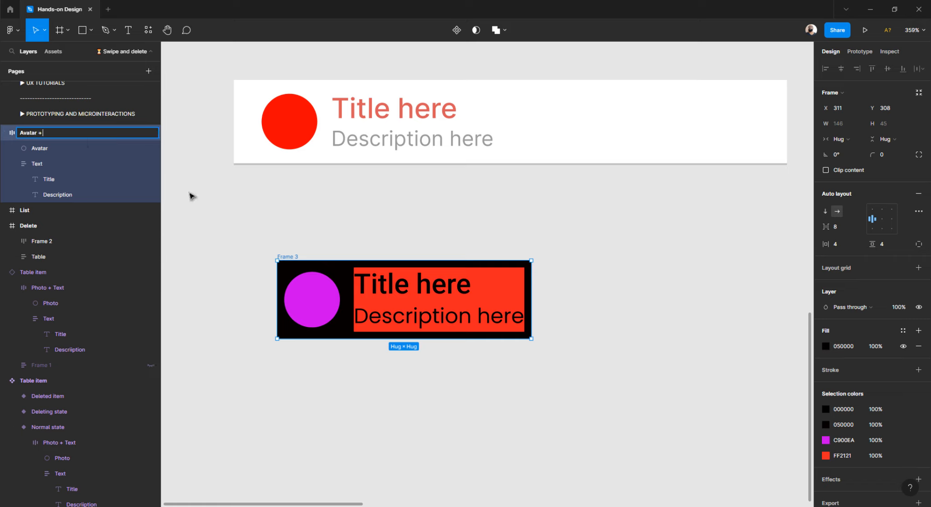
pyautogui.write(' Text')
pyautogui.press('Return')
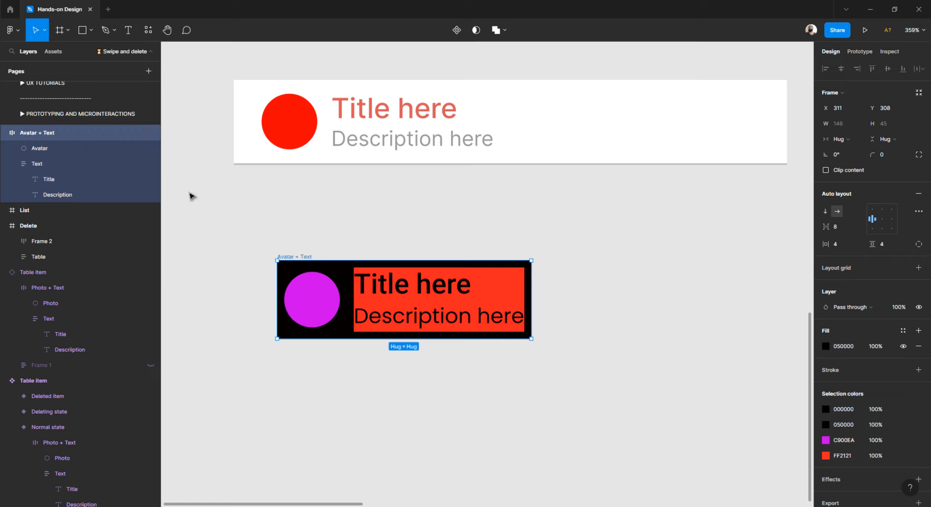
# Examine the Avatar and Text layers inside the Avatar + Text frame and compare them with the outer frame of the Table item instance.
pyautogui.click(13, 164)
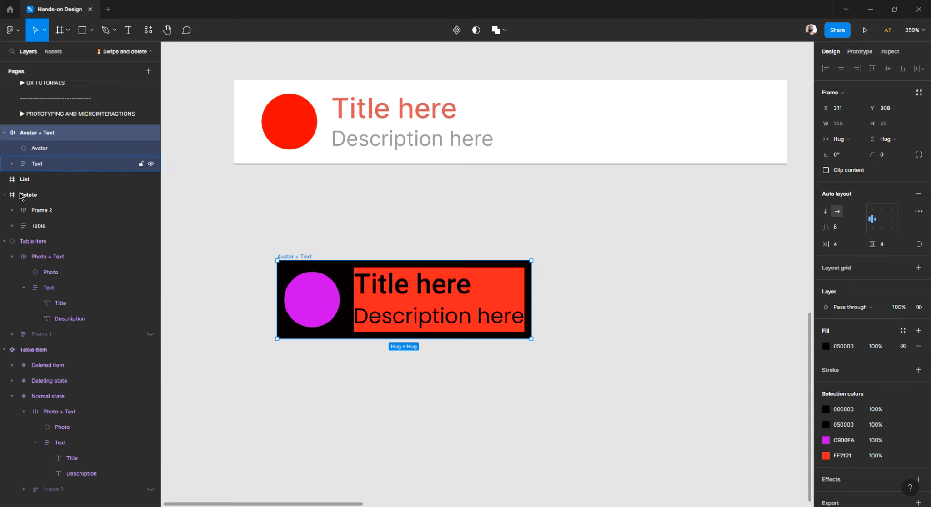
pyautogui.click(39, 148)
pyautogui.click(42, 161)
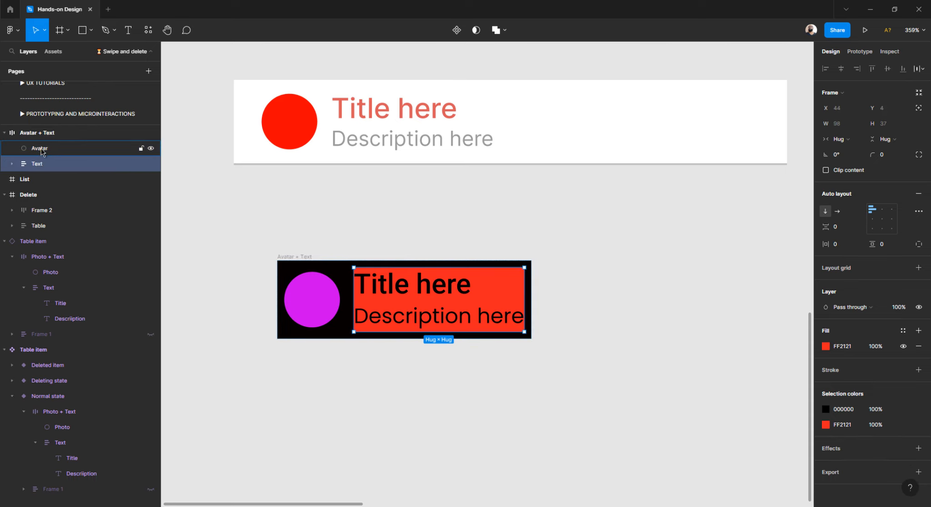
pyautogui.click(41, 150)
pyautogui.click(285, 240)
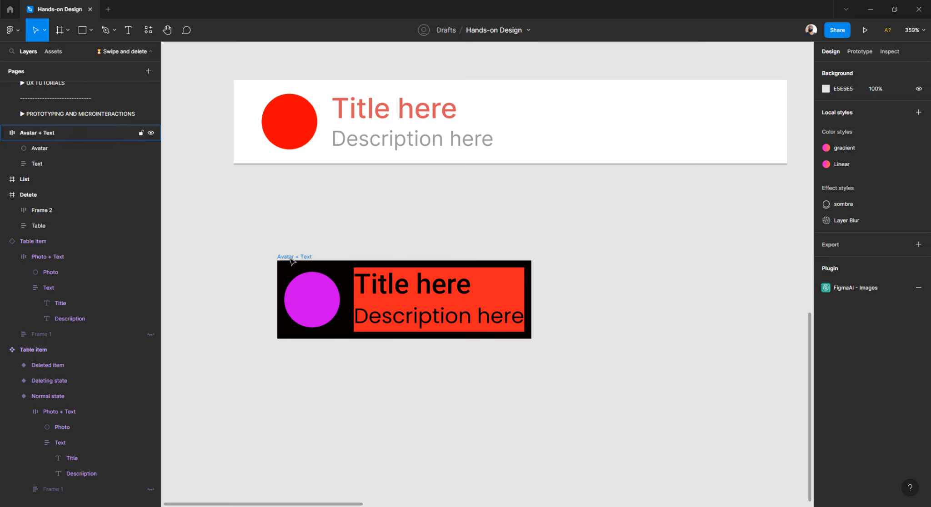
pyautogui.click(290, 258)
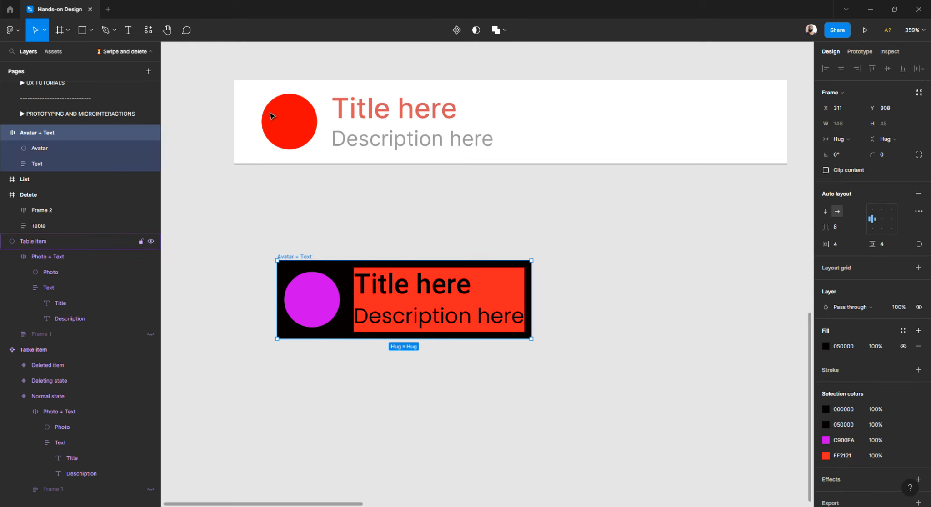
pyautogui.click(255, 102)
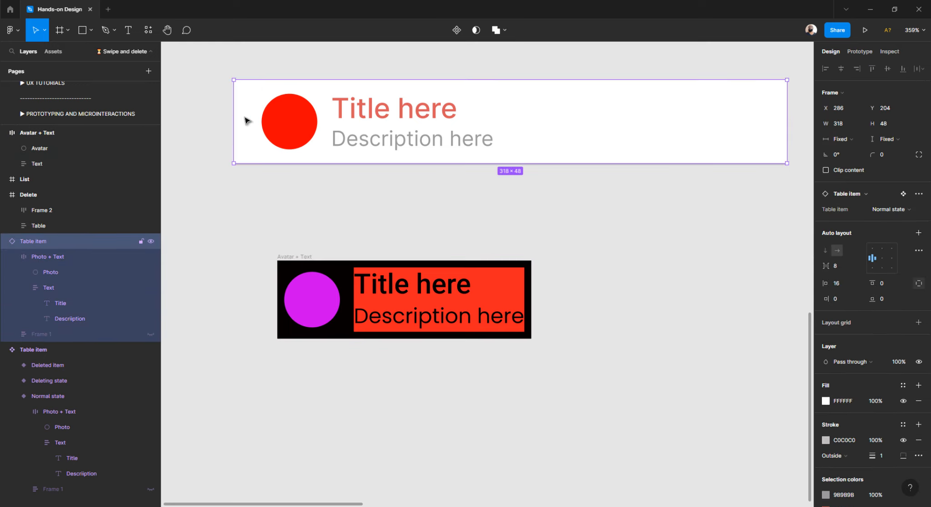
pyautogui.click(227, 181)
pyautogui.click(254, 109)
pyautogui.click(317, 213)
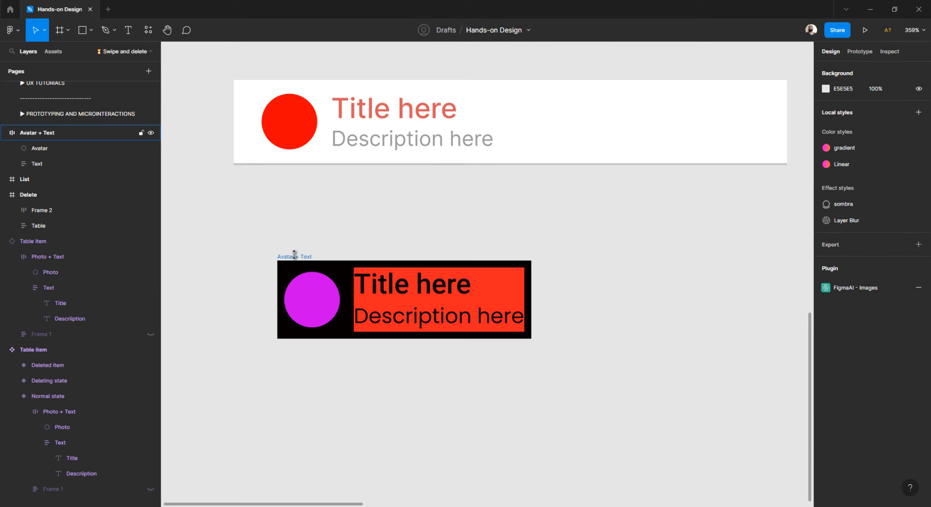
# Move the Avatar + Text frame to X 286, Y 283 beneath the Table item and widen it to 318.
pyautogui.moveTo(293, 255); pyautogui.dragTo(244, 217)
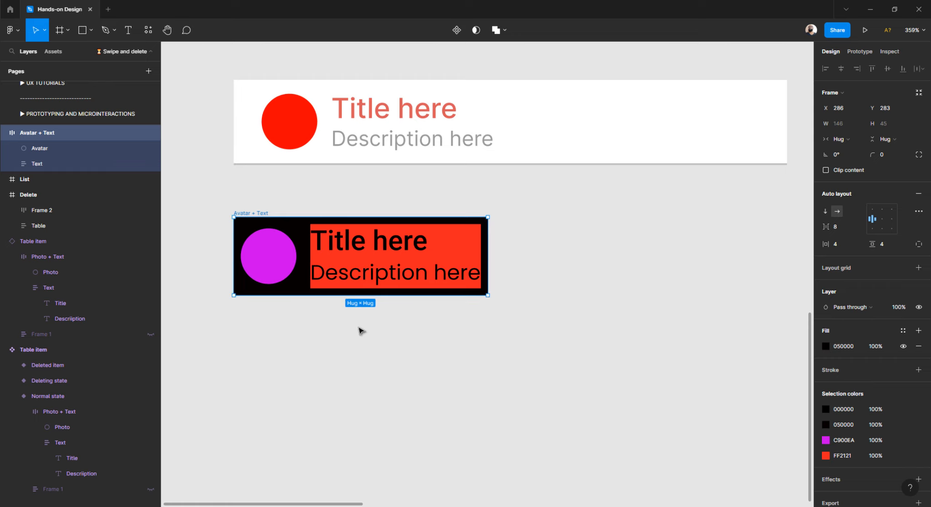
pyautogui.scroll(-1, 359, 329)
pyautogui.click(480, 269)
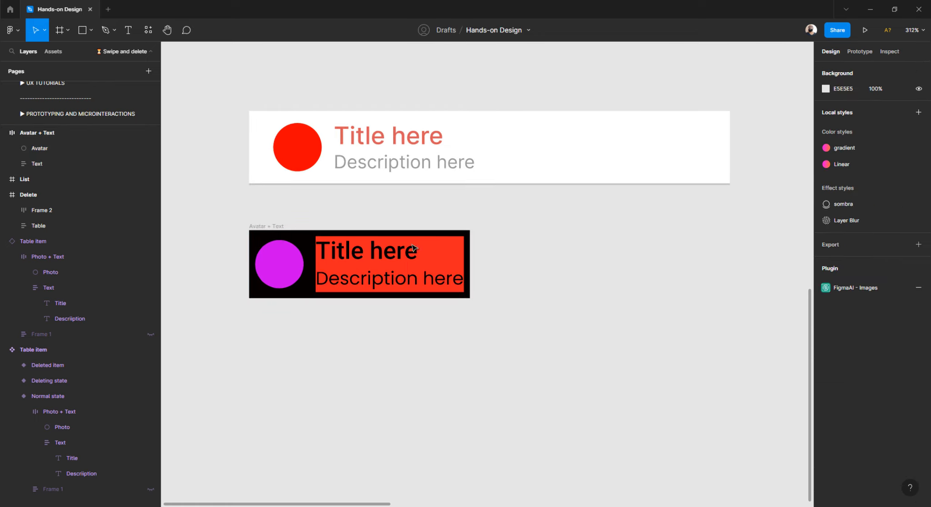
pyautogui.click(267, 227)
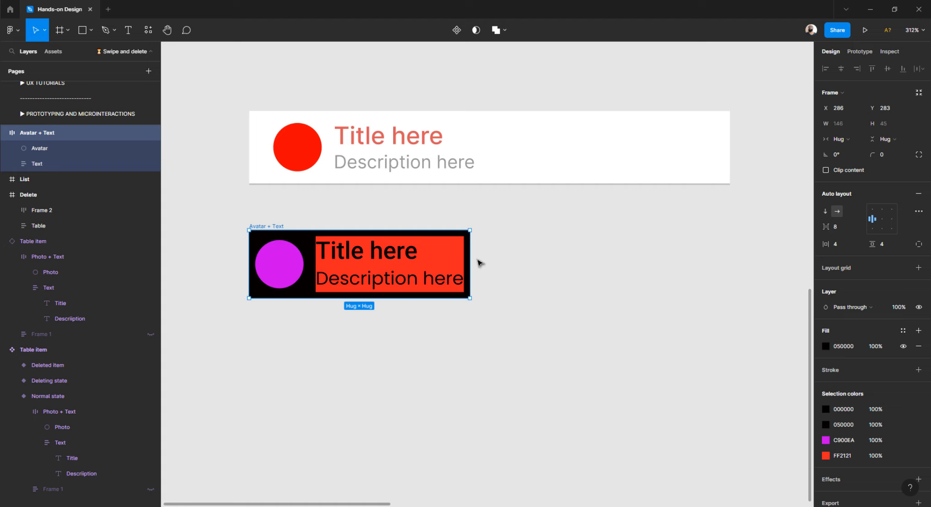
pyautogui.moveTo(471, 260); pyautogui.dragTo(731, 254)
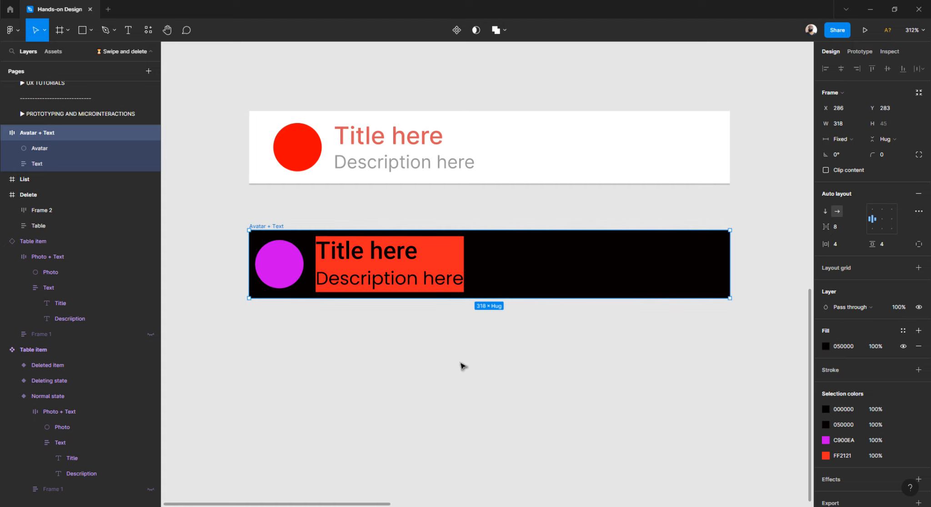
# Inspect the Table item's padding and the spacing between its outer frame and the nested Photo + Text frame.
pyautogui.doubleClick(296, 146)
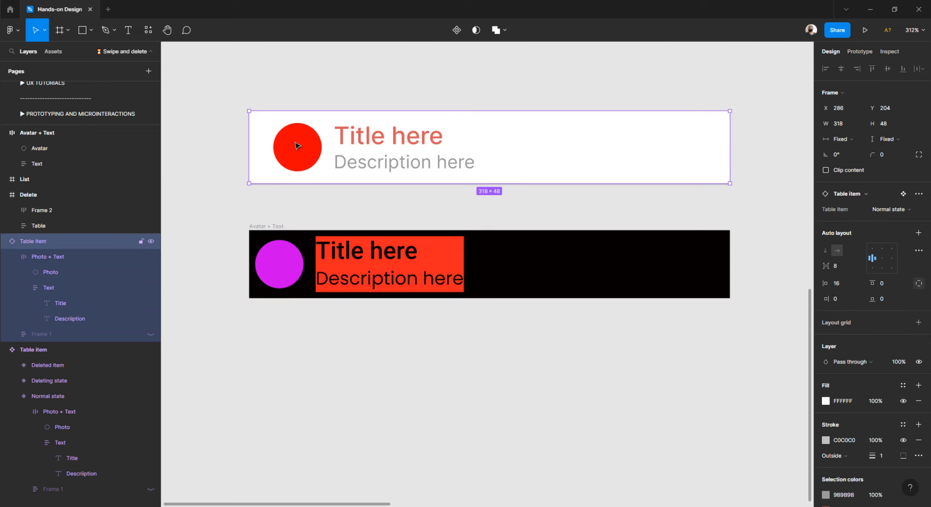
pyautogui.press('alt')
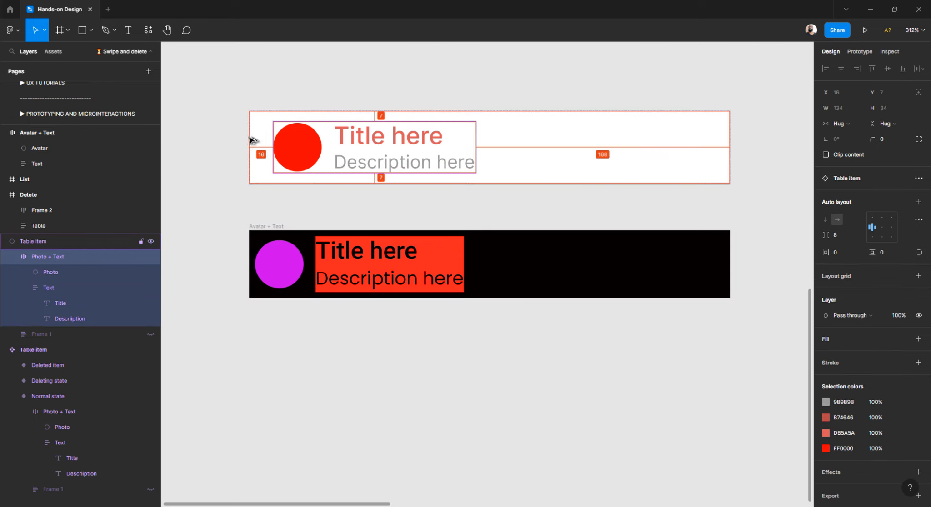
pyautogui.click(237, 196)
pyautogui.click(297, 150)
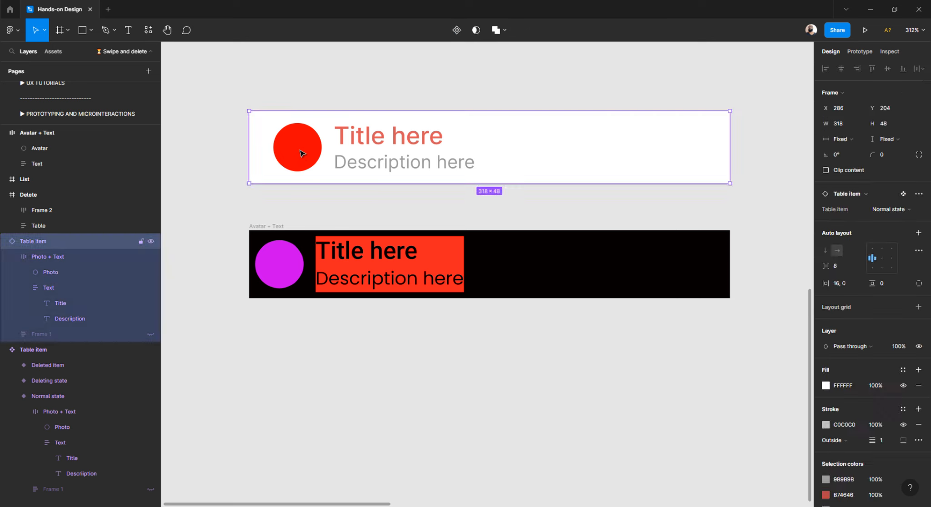
pyautogui.click(303, 150)
pyautogui.press('alt')
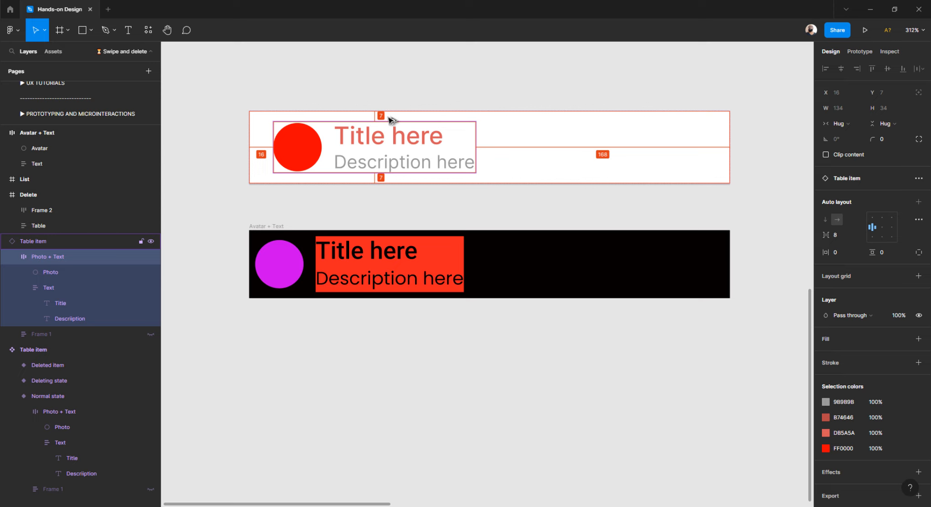
pyautogui.click(368, 94)
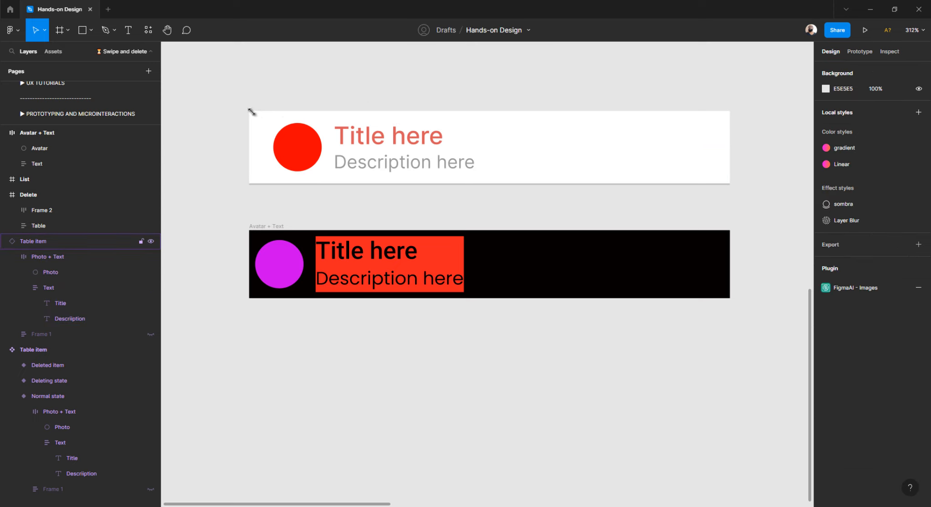
pyautogui.click(251, 112)
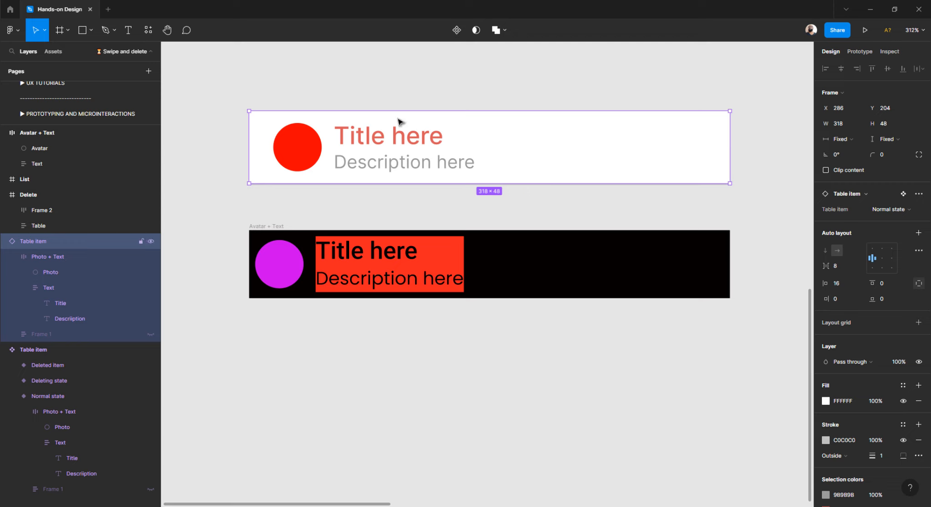
pyautogui.doubleClick(416, 137)
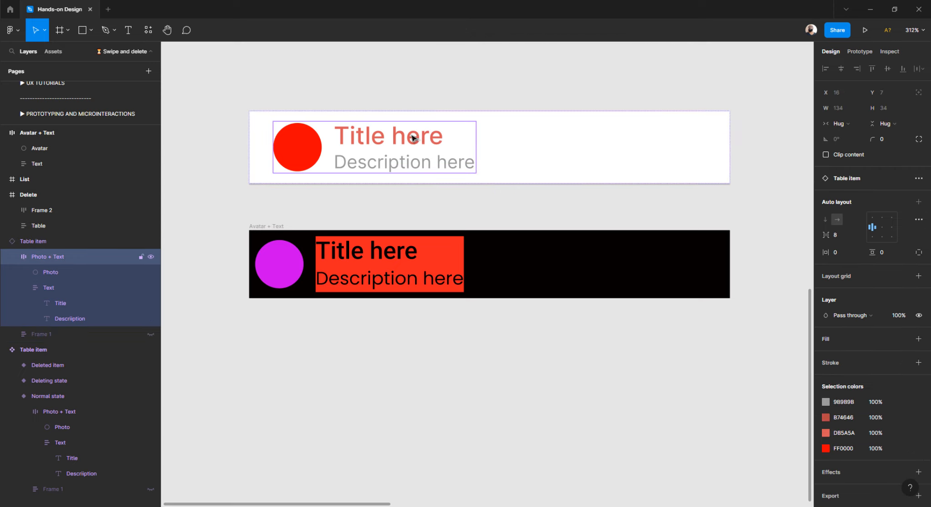
pyautogui.click(369, 105)
pyautogui.click(355, 131)
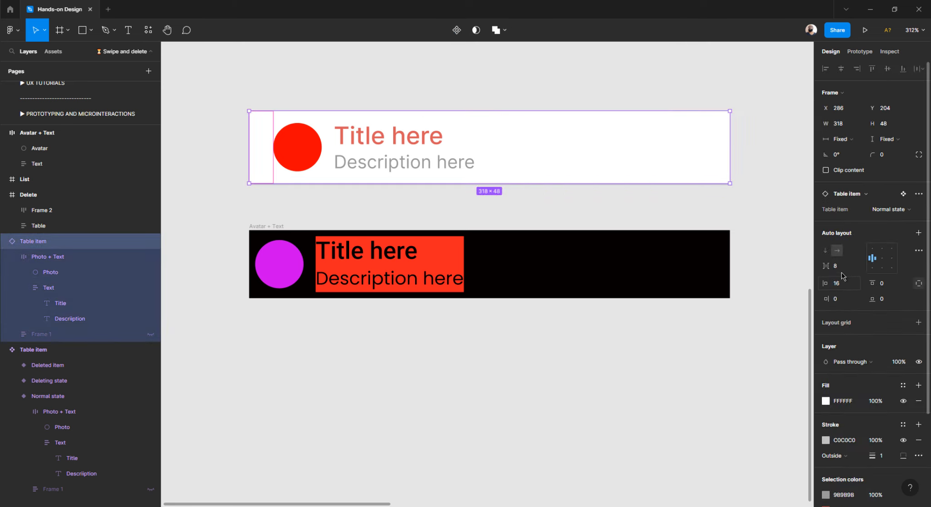
pyautogui.click(307, 142)
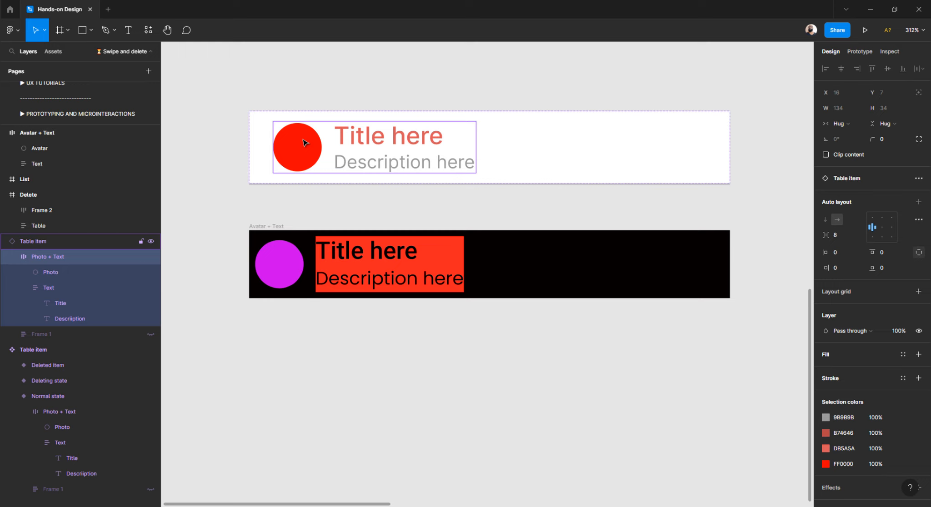
pyautogui.click(299, 96)
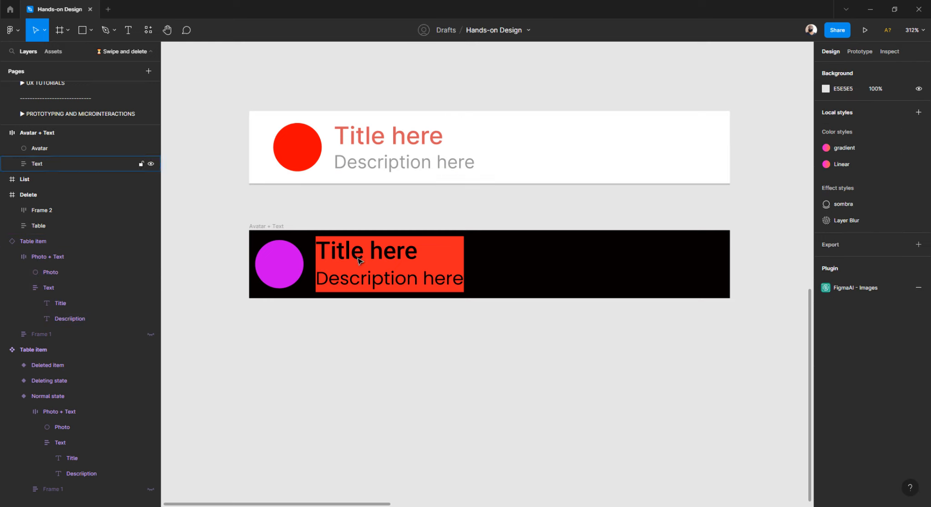
# Try a vertical padding of 16 on the Avatar + Text frame and compare it with the Table item's Photo + Text frame.
pyautogui.click(273, 226)
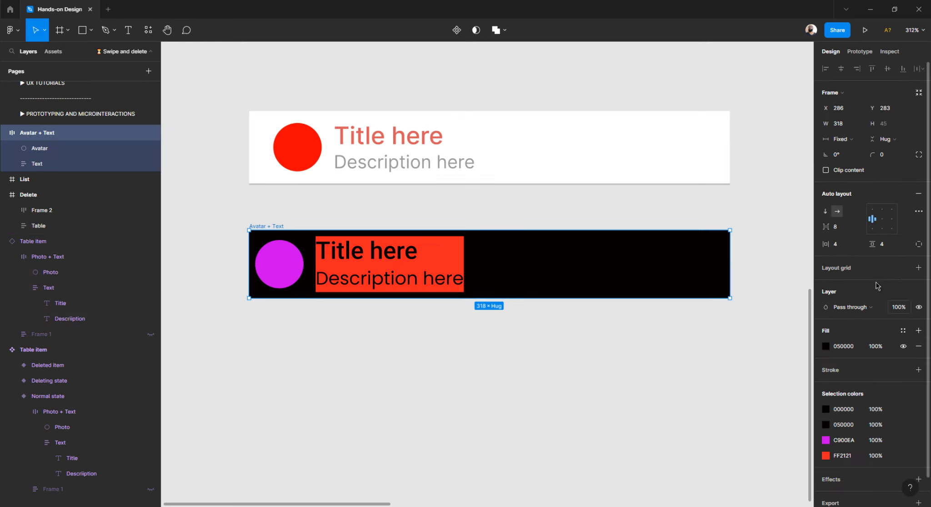
pyautogui.click(882, 245)
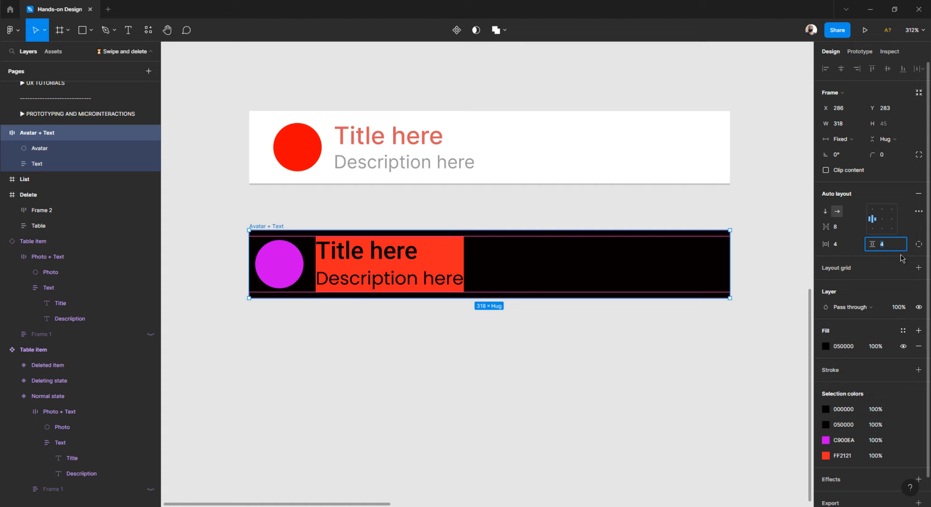
pyautogui.press('Return')
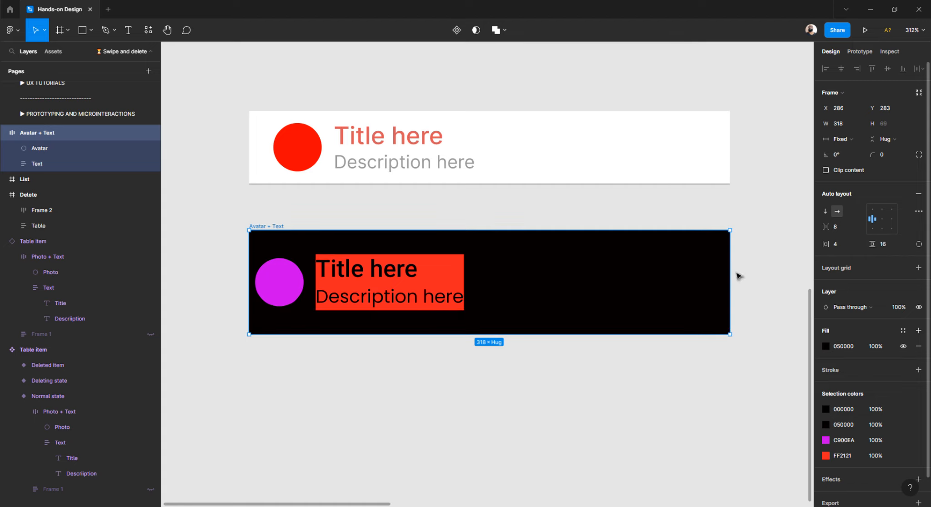
pyautogui.doubleClick(303, 147)
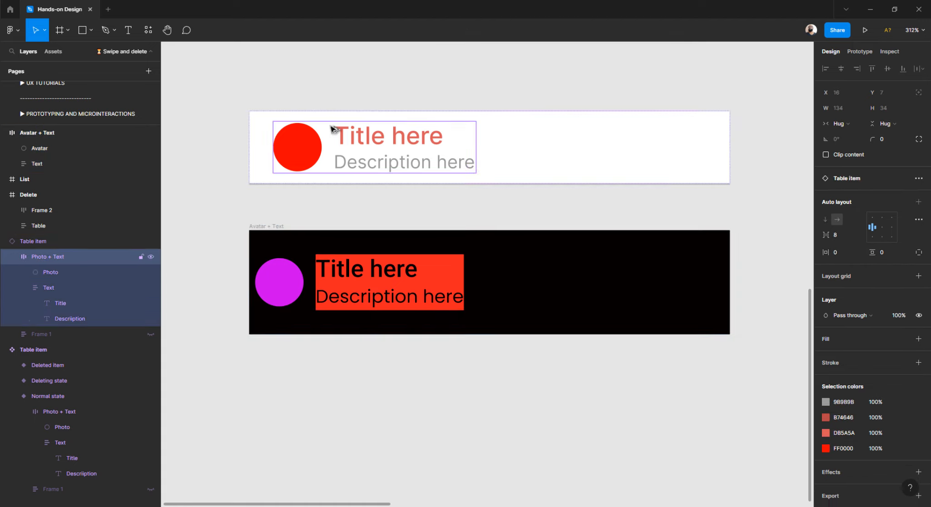
pyautogui.click(353, 287)
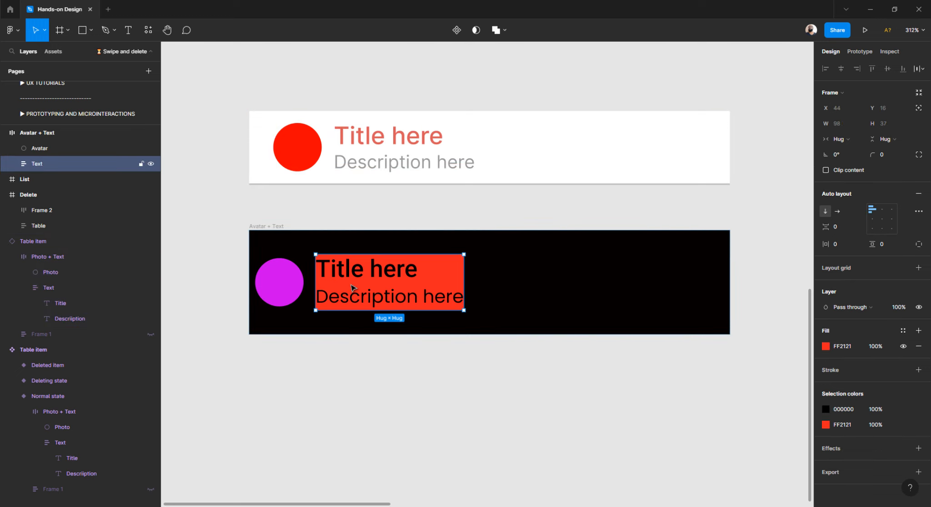
pyautogui.click(347, 213)
# Set the Avatar + Text frame's vertical padding to 8 and its horizontal padding to 16.
pyautogui.click(271, 230)
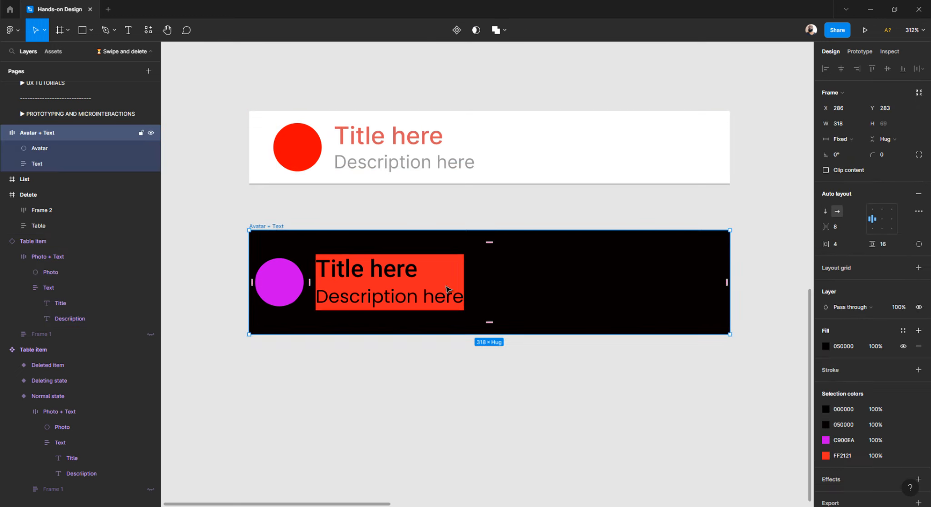
pyautogui.click(893, 250)
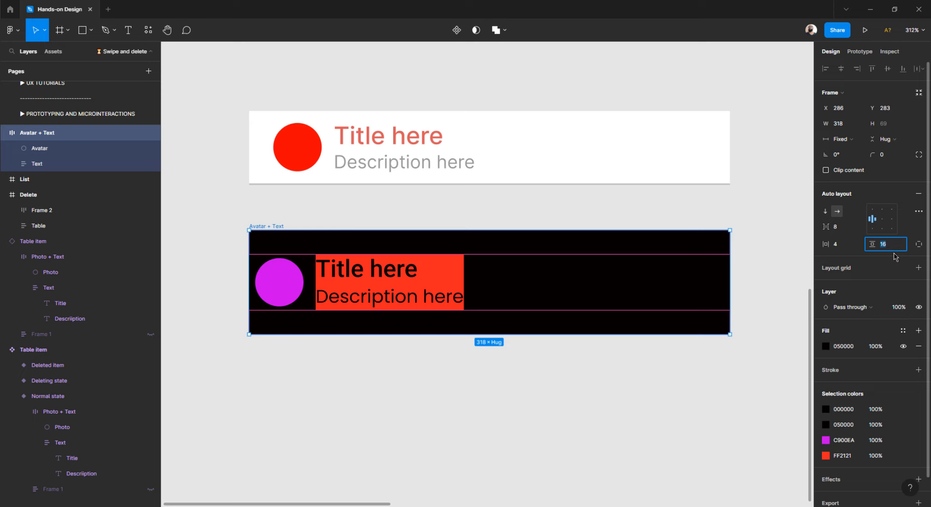
pyautogui.press('Return')
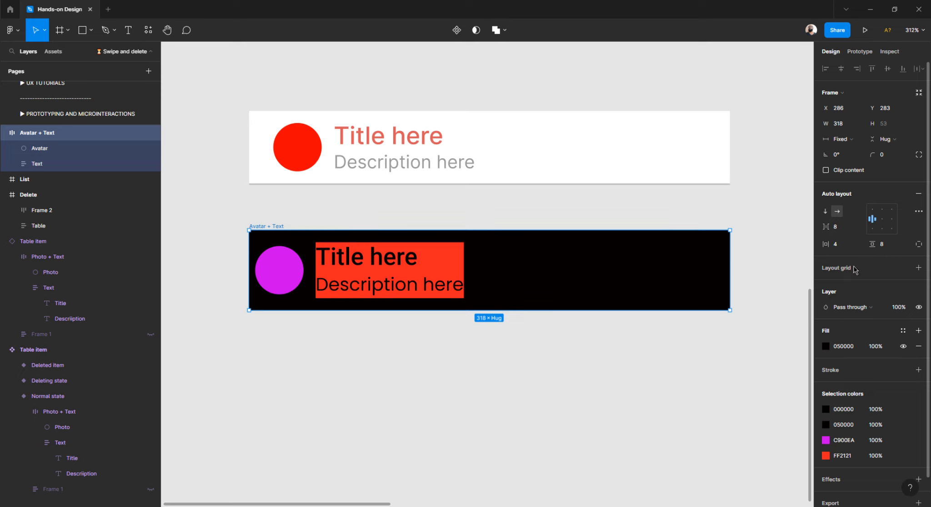
pyautogui.click(843, 248)
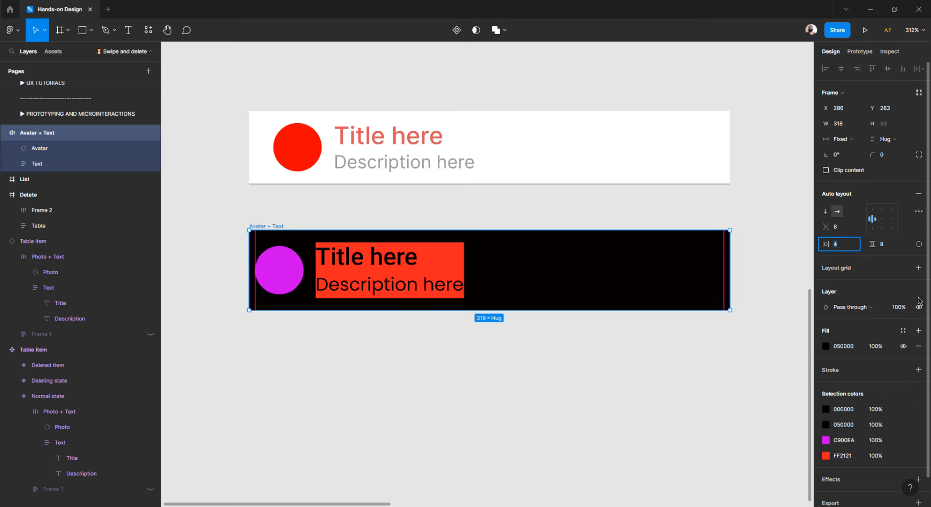
pyautogui.press('Return')
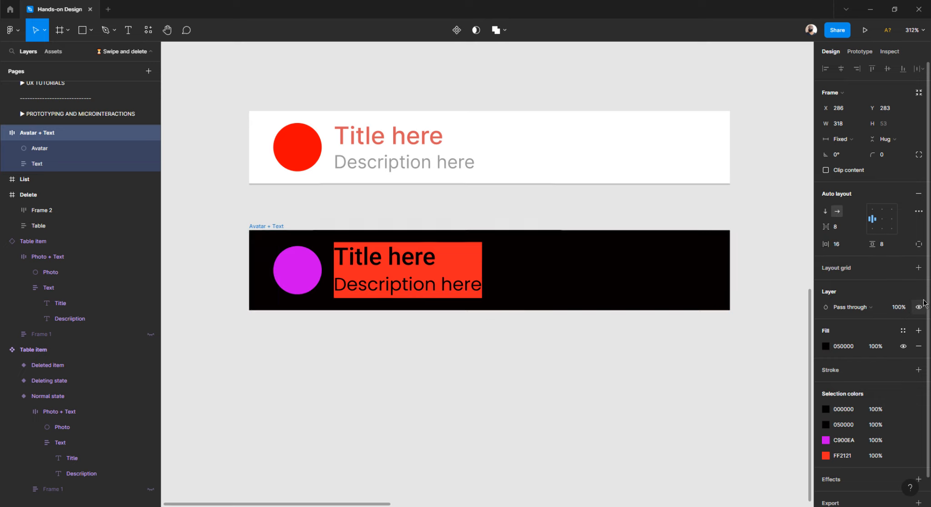
pyautogui.click(476, 373)
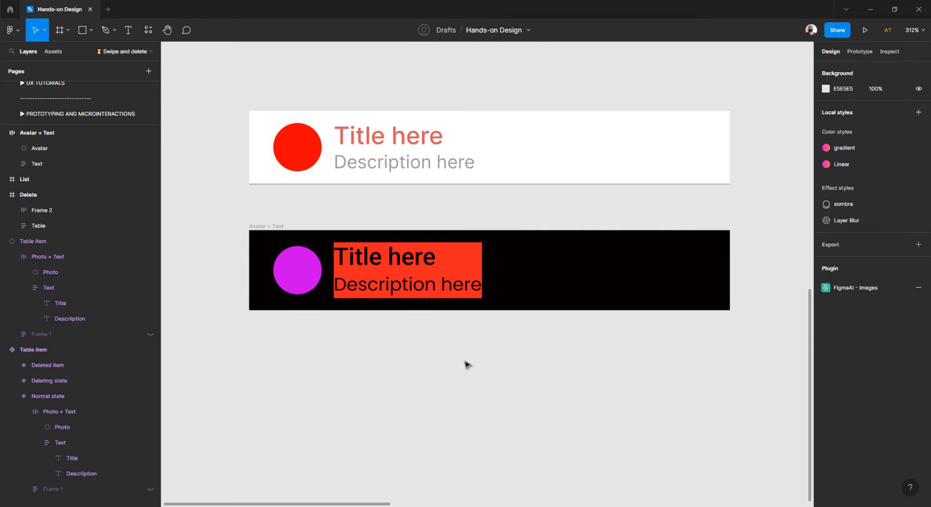
# Change the Avatar + Text frame's fill color to white, FFFFFF.
pyautogui.click(260, 228)
pyautogui.click(826, 347)
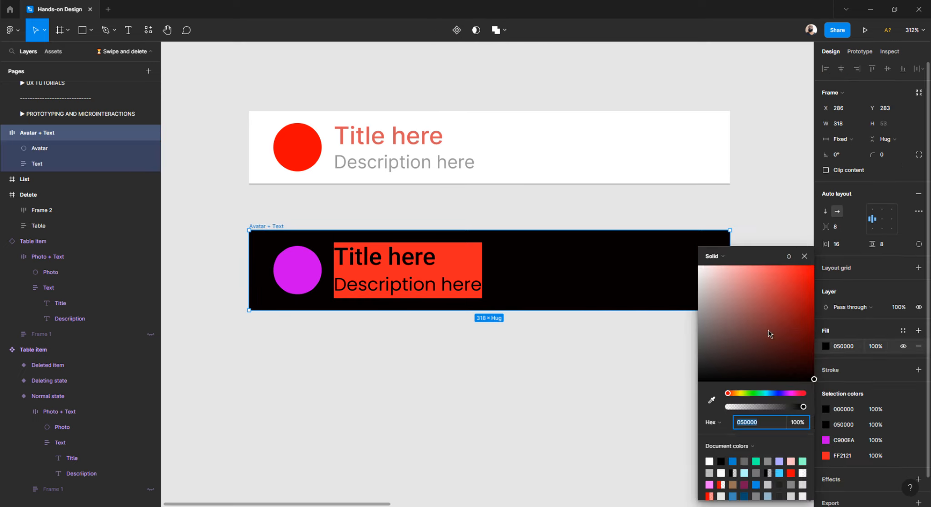
pyautogui.moveTo(769, 334); pyautogui.dragTo(669, 255)
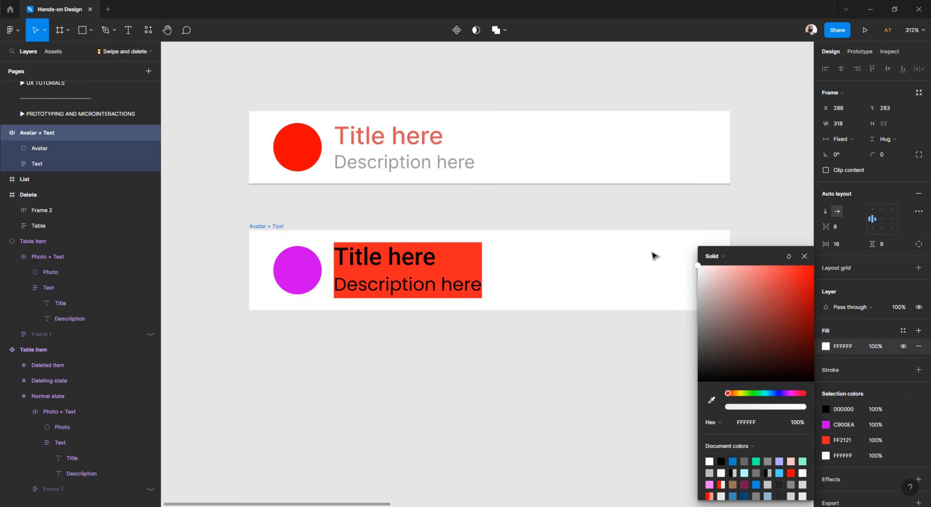
pyautogui.click(391, 363)
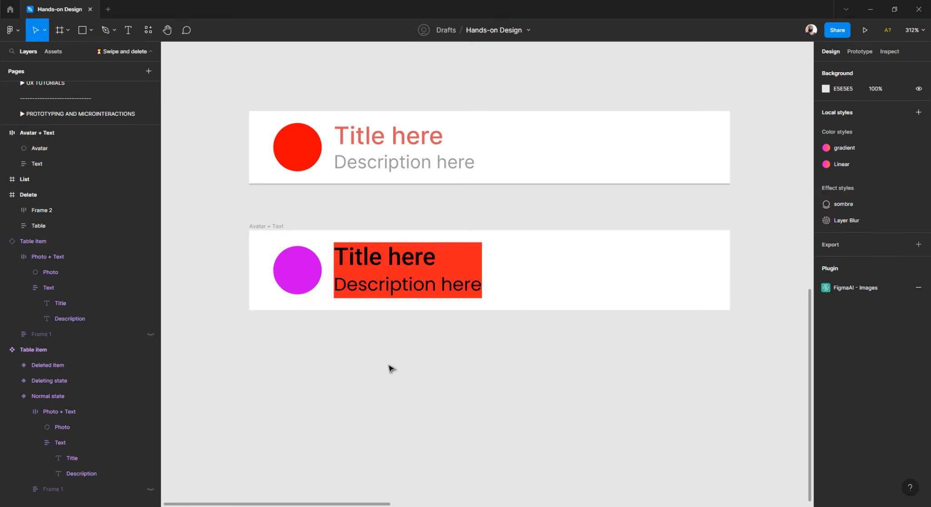
# Add an inside stroke of 1 in gray B5B5B5 to only the bottom edge of the Avatar + Text frame.
pyautogui.click(262, 229)
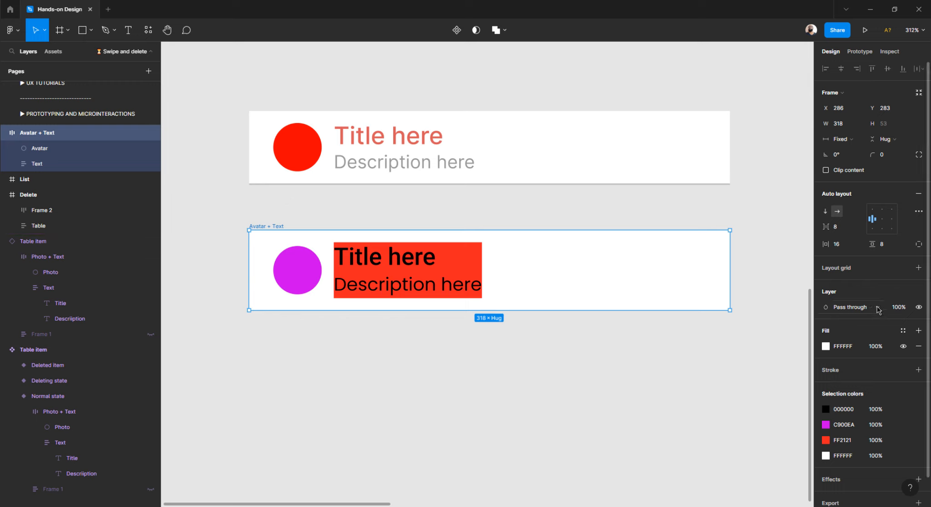
pyautogui.scroll(-1, 878, 309)
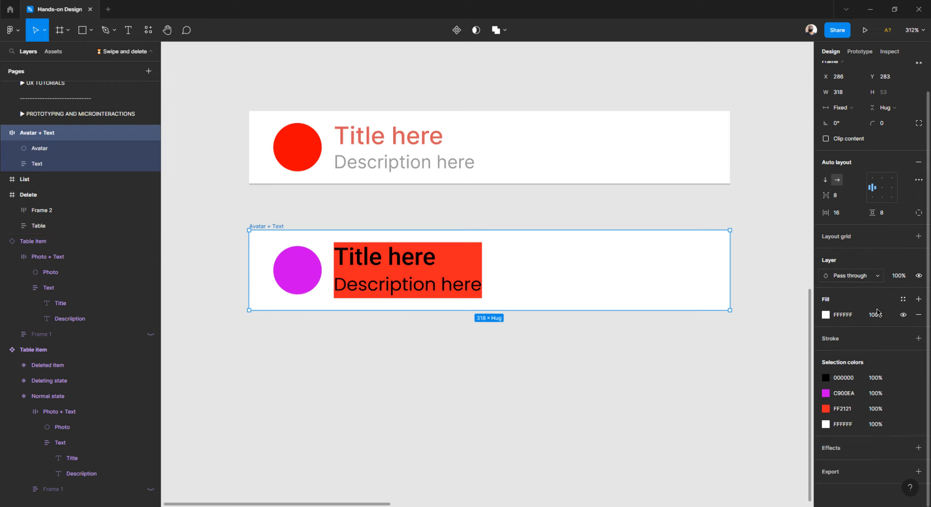
pyautogui.click(831, 340)
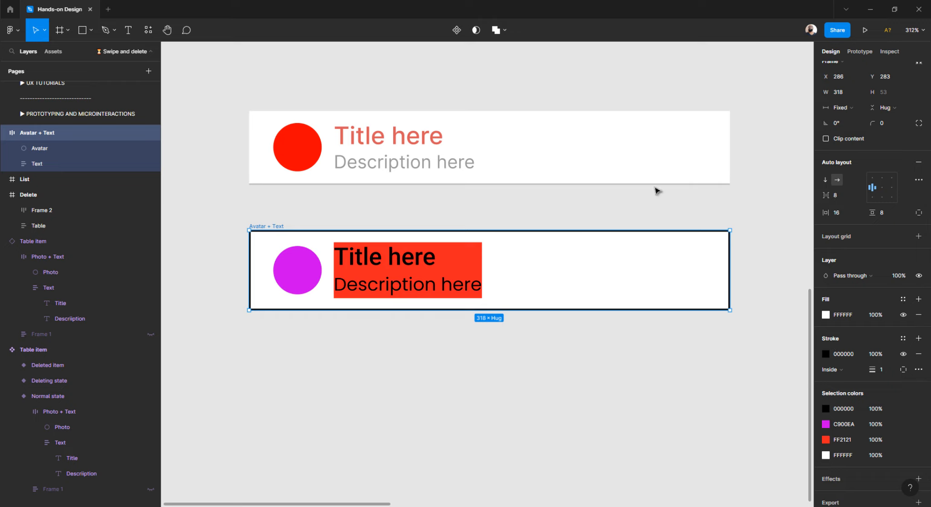
pyautogui.click(903, 369)
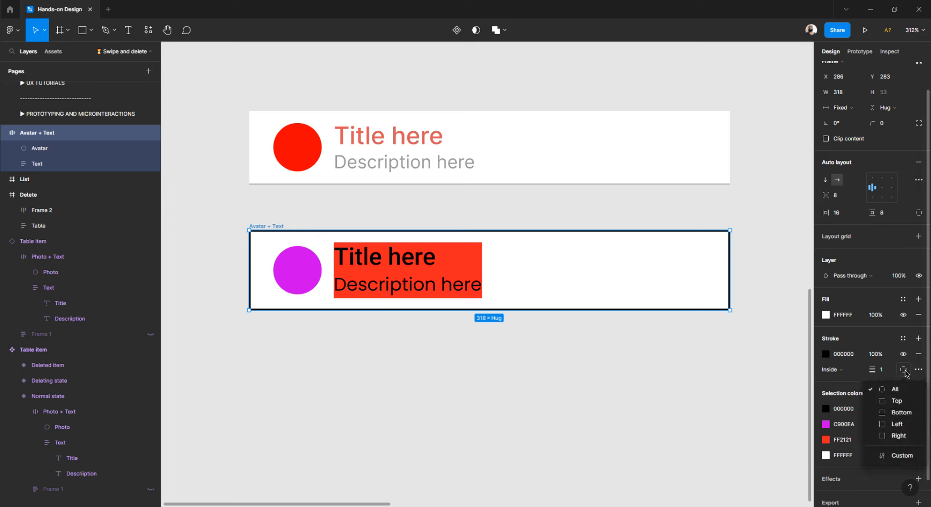
pyautogui.click(910, 417)
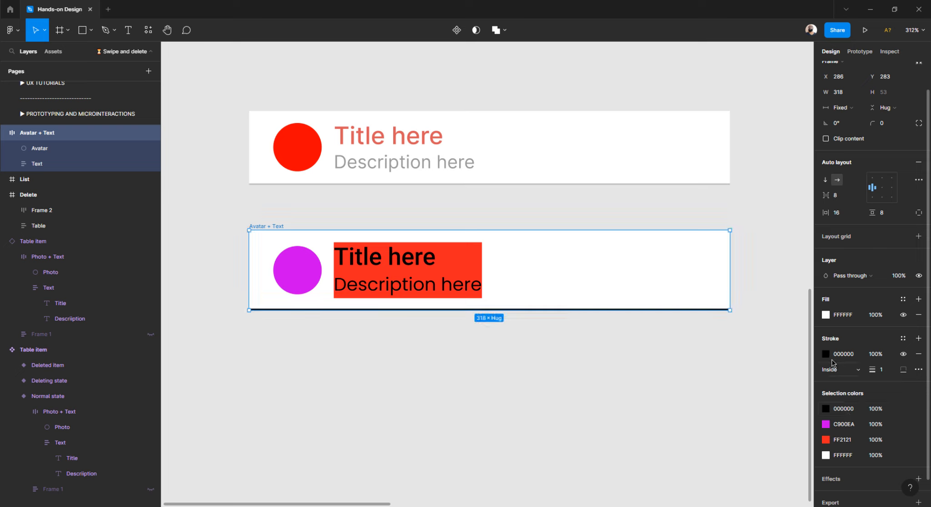
pyautogui.click(826, 354)
pyautogui.moveTo(804, 355)
pyautogui.mouseDown()
pyautogui.moveTo(702, 315)
pyautogui.moveTo(695, 304)
pyautogui.mouseUp()
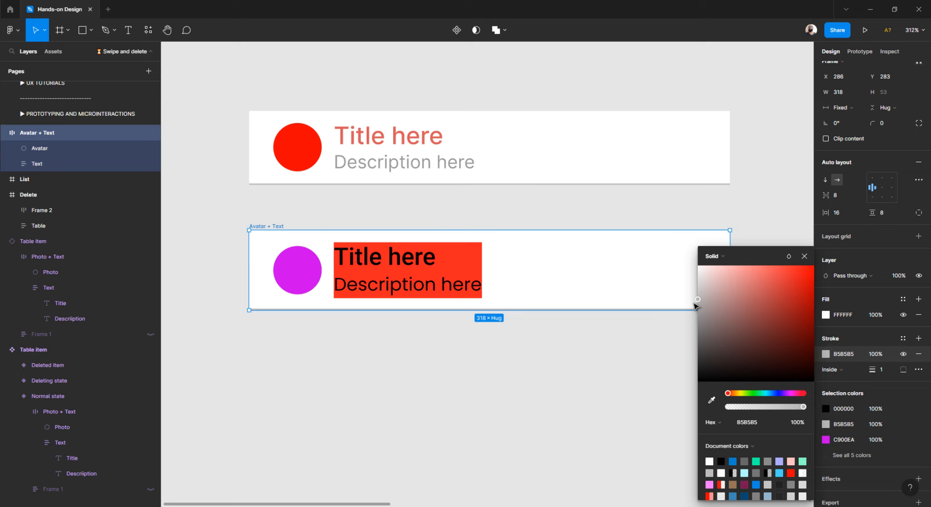
pyautogui.click(505, 367)
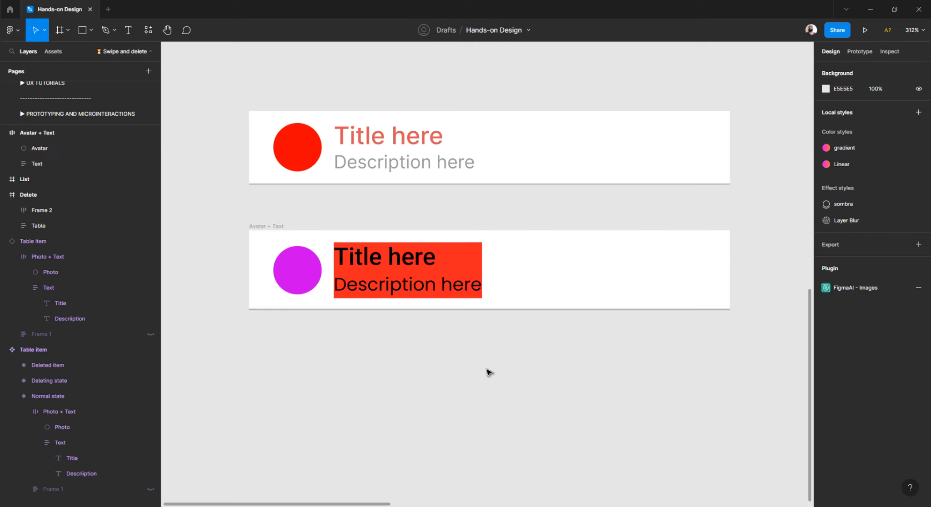
# Examine the red Text frame and its Title and Description layers against the Table item's nested Photo + Text frame.
pyautogui.click(471, 258)
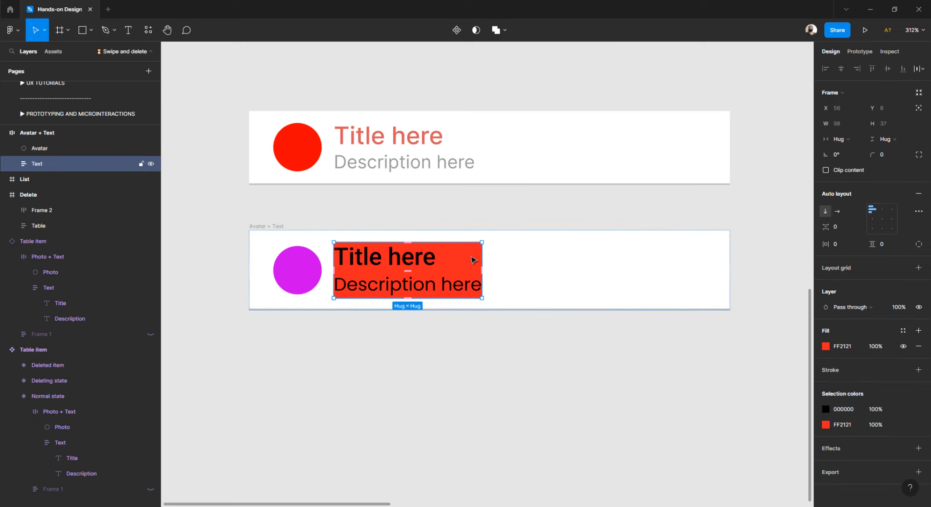
pyautogui.click(424, 162)
pyautogui.doubleClick(430, 261)
pyautogui.click(422, 343)
pyautogui.click(422, 174)
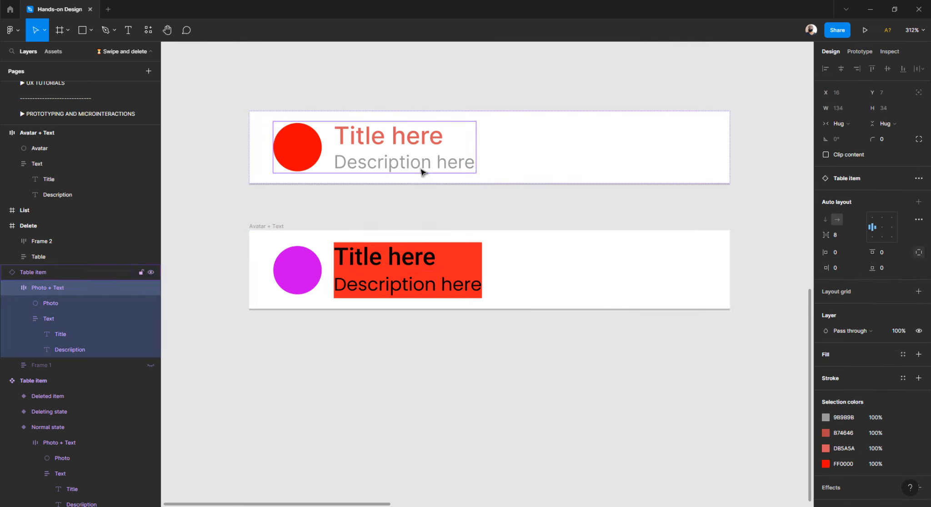
pyautogui.click(427, 287)
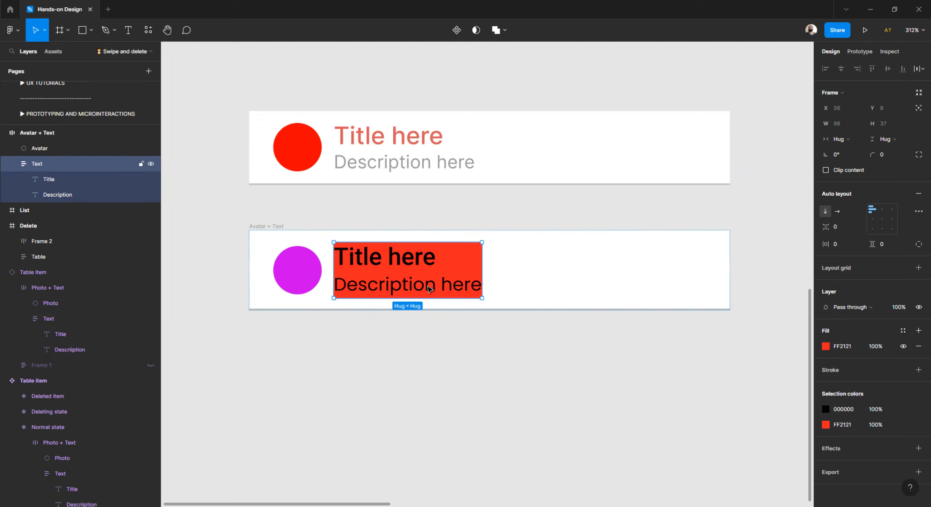
pyautogui.doubleClick(428, 289)
pyautogui.click(419, 333)
pyautogui.doubleClick(423, 282)
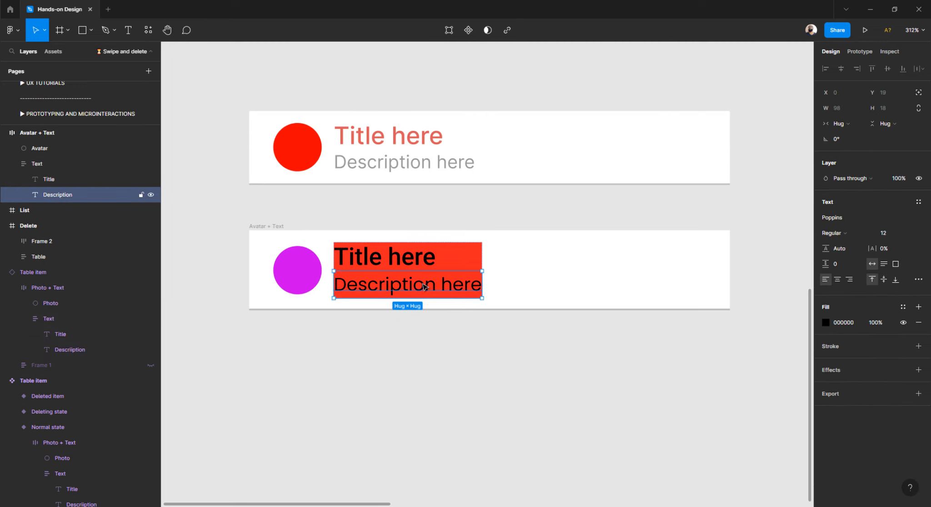
pyautogui.click(414, 353)
# Set the red Text frame's horizontal resizing to Fill container within the Avatar + Text frame.
pyautogui.click(418, 287)
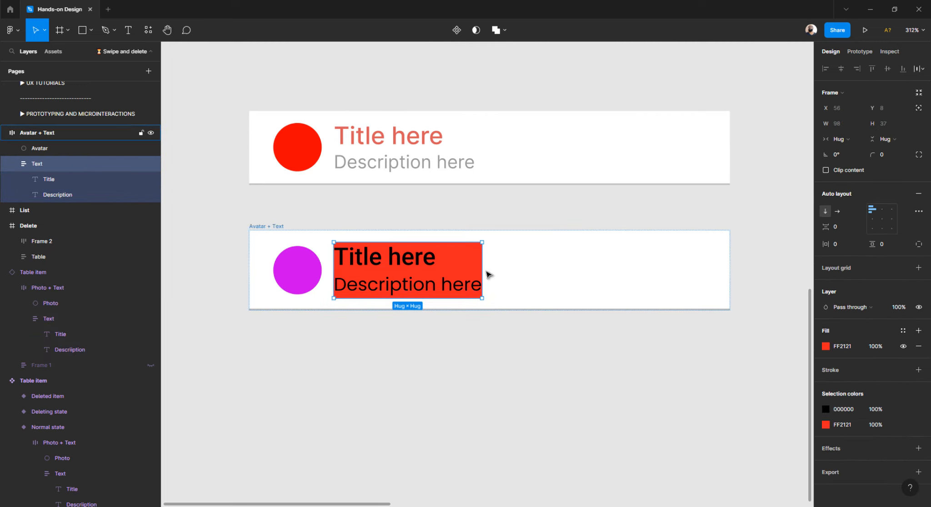
pyautogui.click(849, 141)
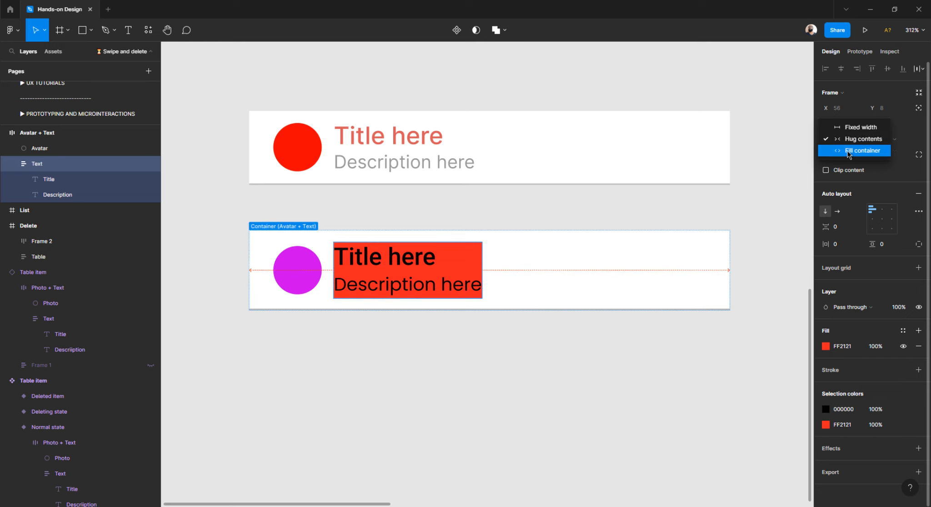
pyautogui.click(848, 152)
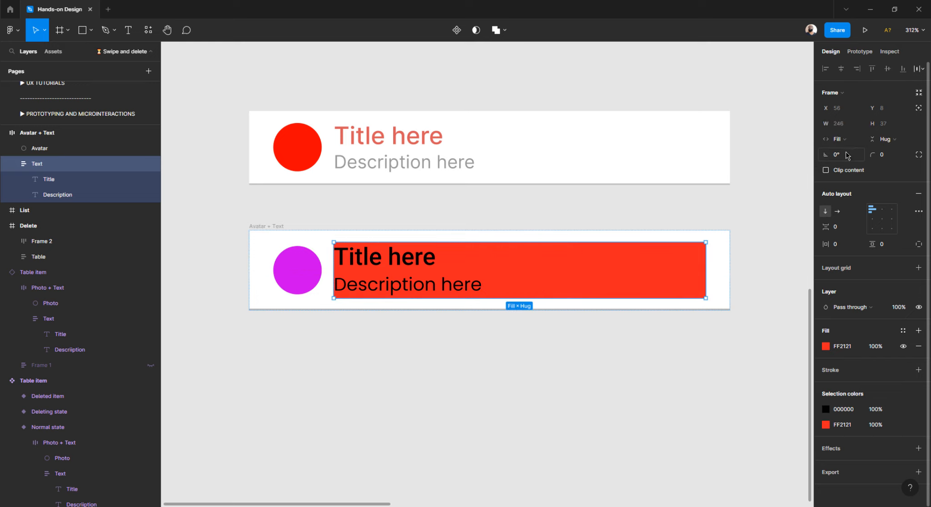
# Test how the Description layer handles long content by appending filler characters, and undo the addition.
pyautogui.click(414, 291)
pyautogui.doubleClick(416, 288)
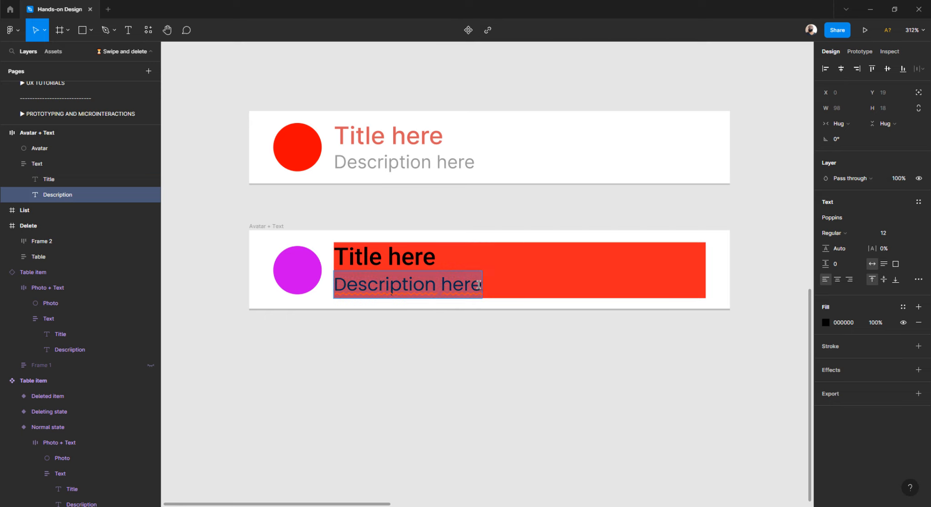
pyautogui.press('Right')
pyautogui.write('adfasdfasdfadsfasdfas')
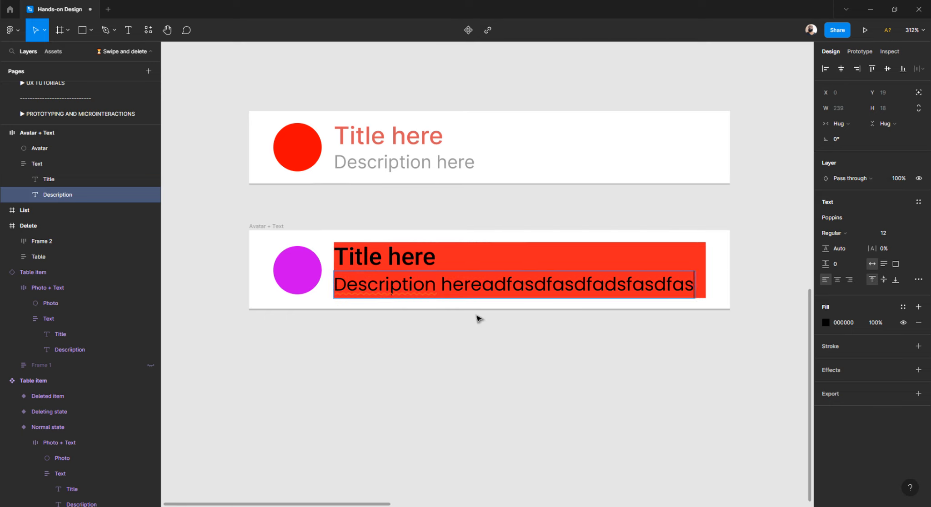
pyautogui.write('dfasdfasdf')
pyautogui.hotkey('ctrl', 'z')
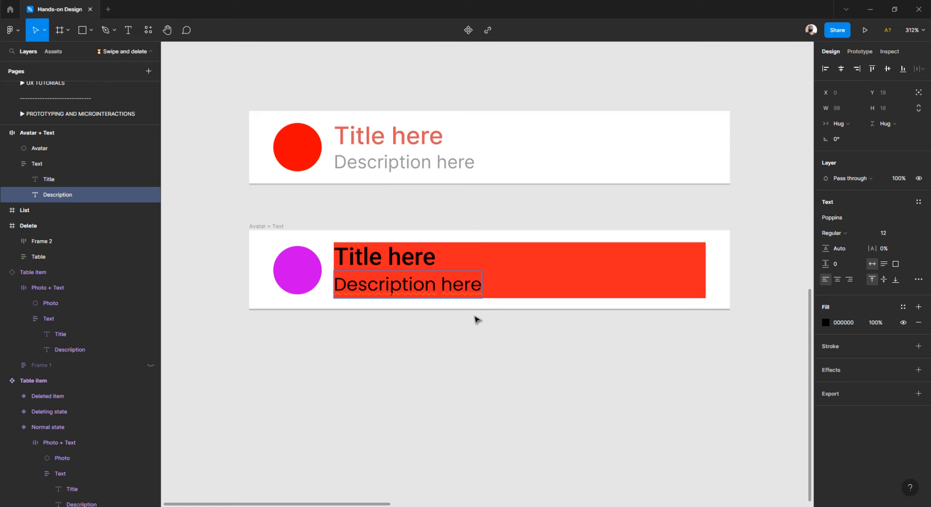
pyautogui.click(474, 321)
pyautogui.click(472, 324)
pyautogui.doubleClick(464, 288)
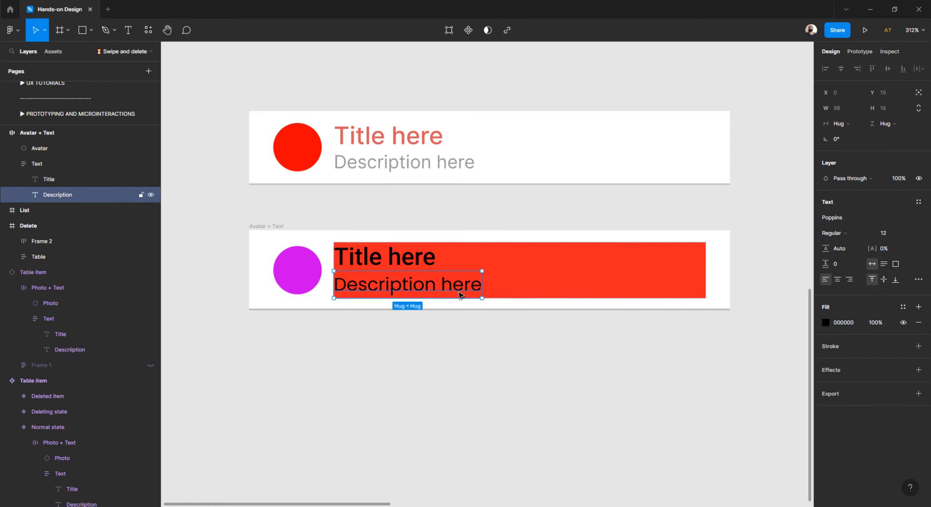
pyautogui.press('Escape')
# Set the Title layer's horizontal resizing to Fill container within the Text frame.
pyautogui.doubleClick(418, 259)
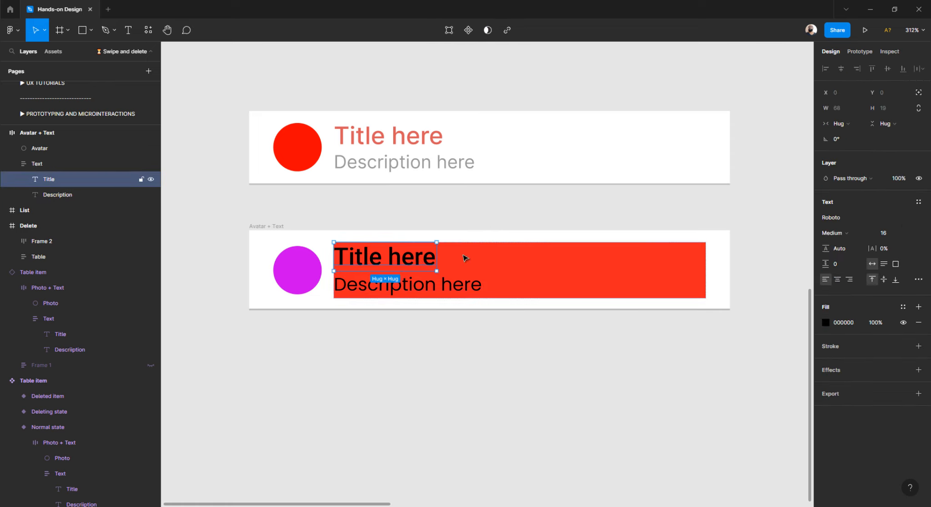
pyautogui.click(837, 124)
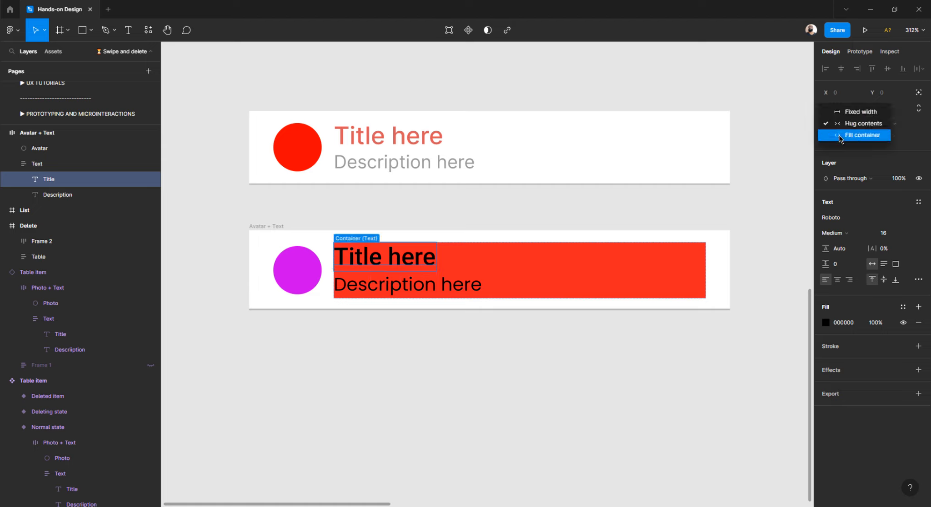
pyautogui.click(839, 136)
# Test how the Title layer wraps long content by replacing it with filler characters, and undo the replacement.
pyautogui.doubleClick(410, 257)
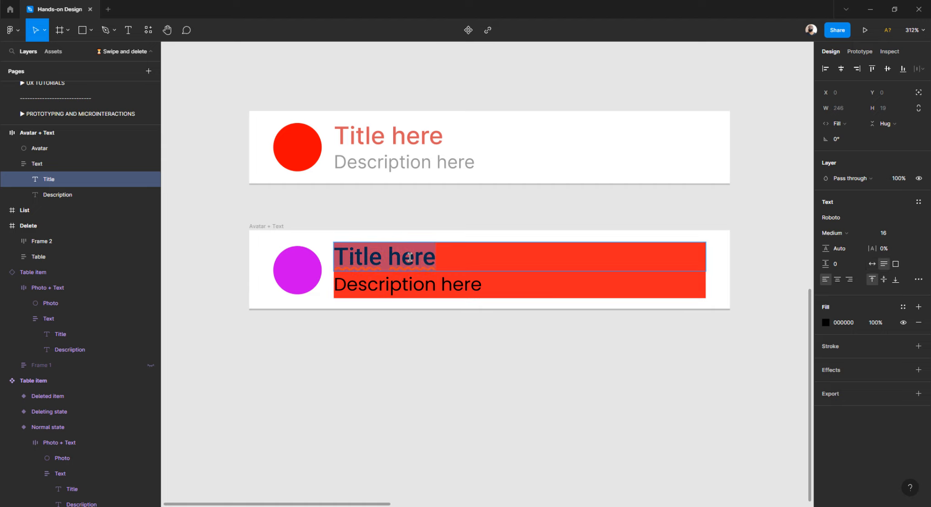
pyautogui.write('adfasdfasdf adsfasdfdsaf ')
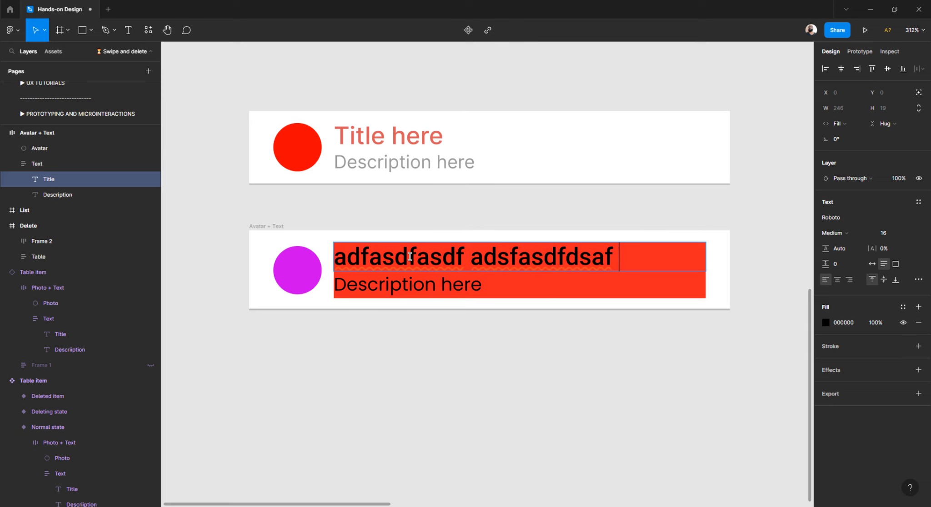
pyautogui.write('asdfasdf')
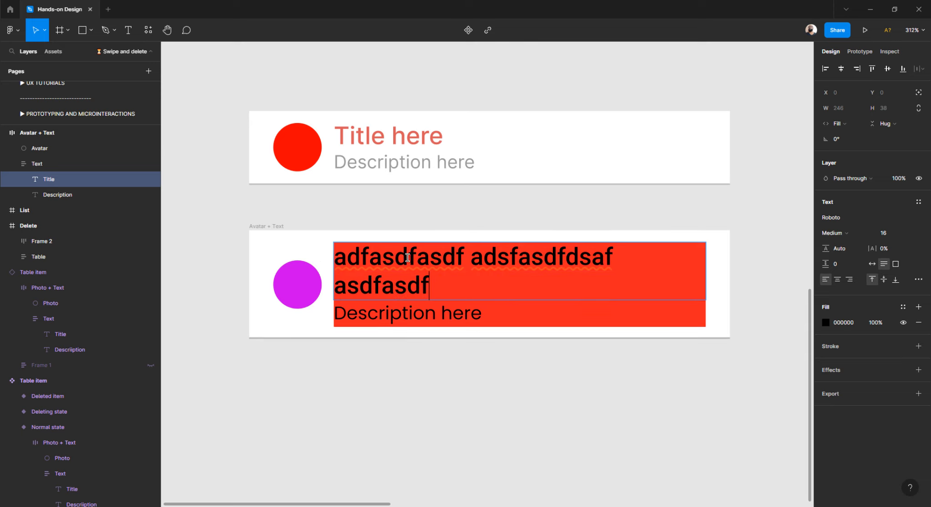
pyautogui.hotkey('ctrl', 'z')
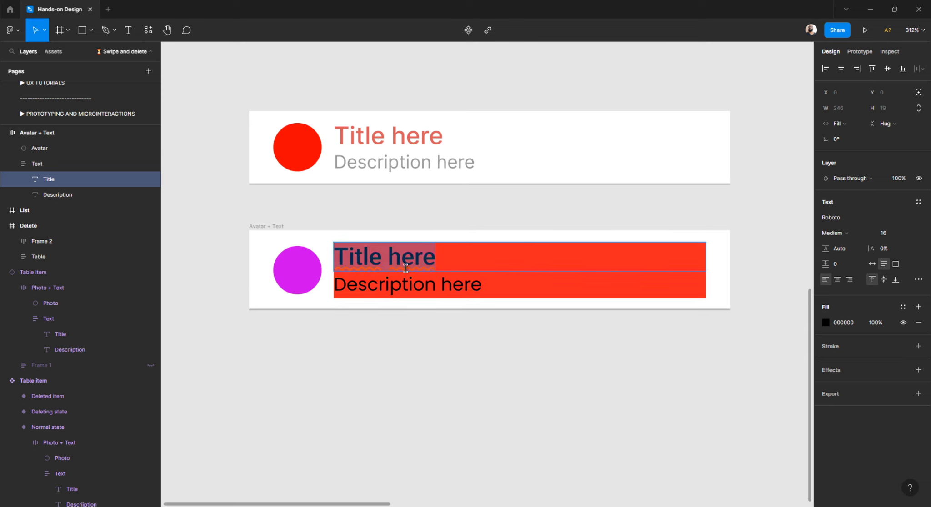
# Replace the Description layer's text with a long run of filler characters to test how it handles overflow.
pyautogui.click(404, 283)
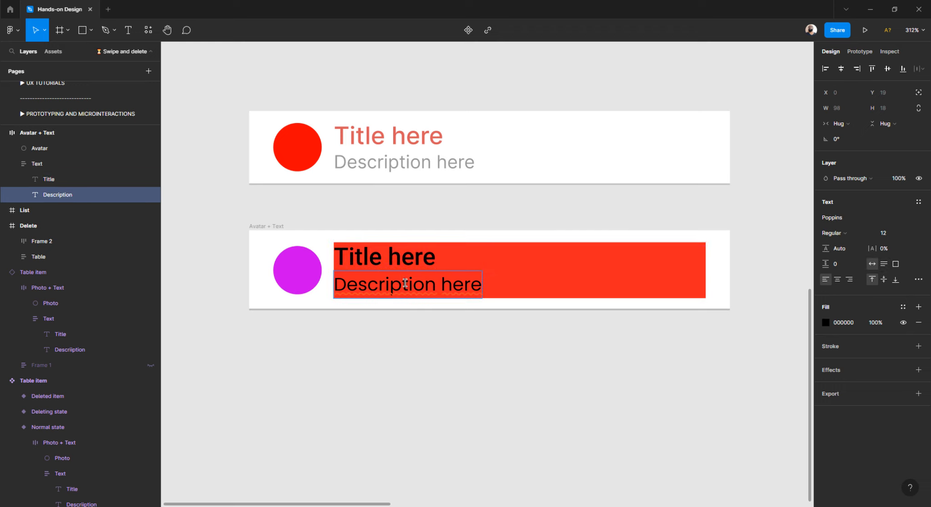
pyautogui.hotkey('ctrl', 'a')
pyautogui.write('asdfasdf adfasdf asdf')
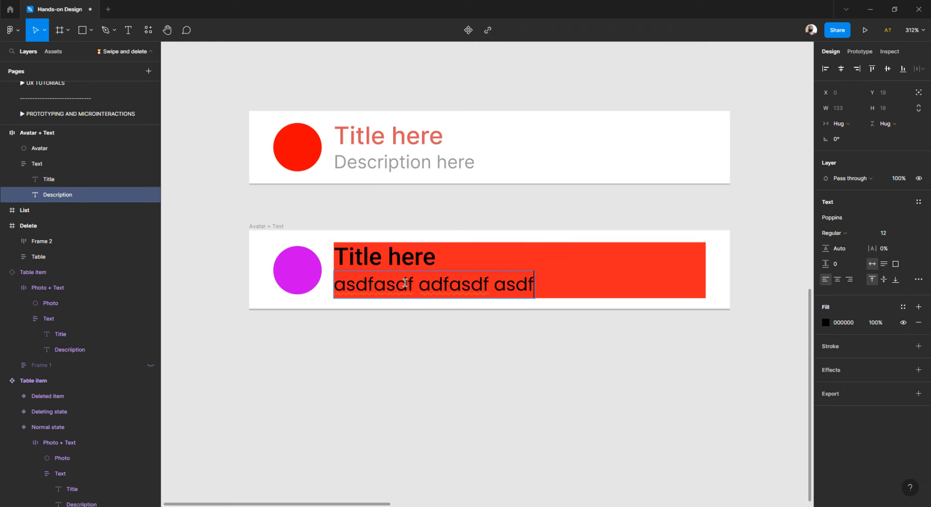
pyautogui.write(' adfadsf adfasd')
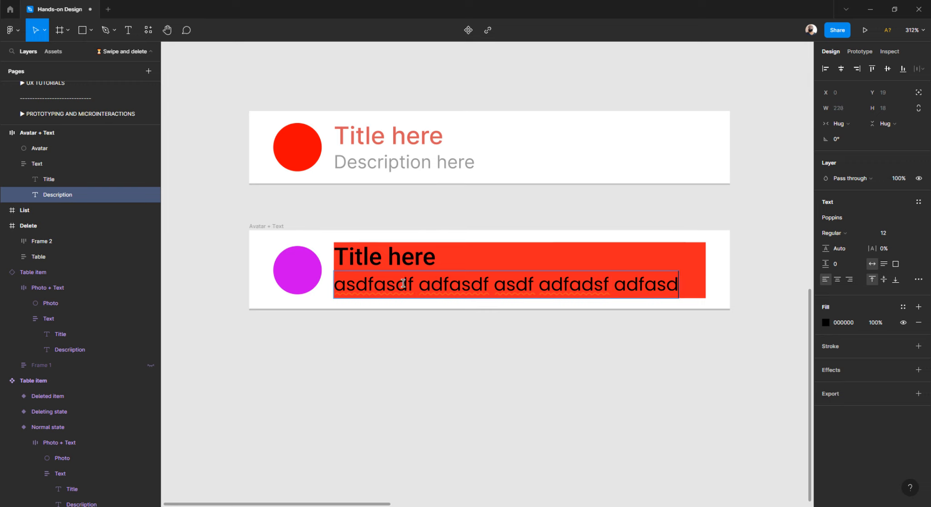
pyautogui.write('fasdfasdf')
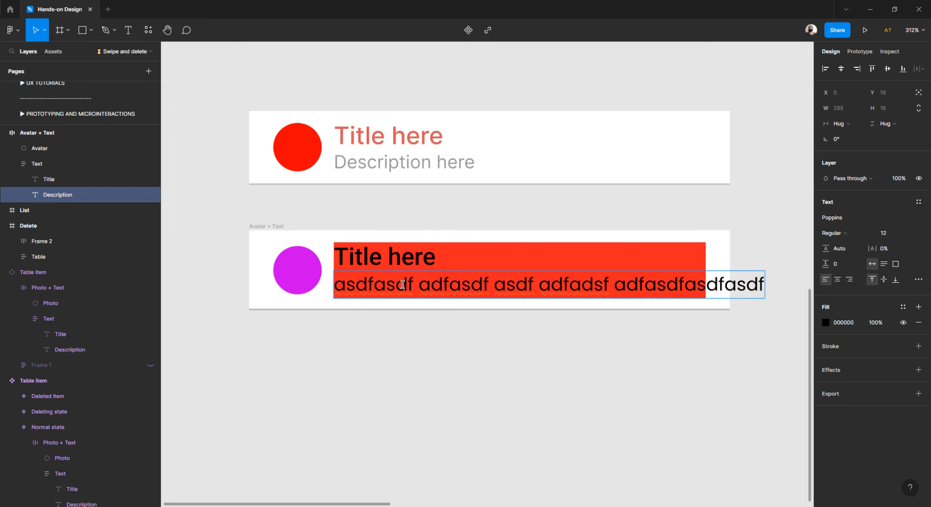
pyautogui.press('Escape')
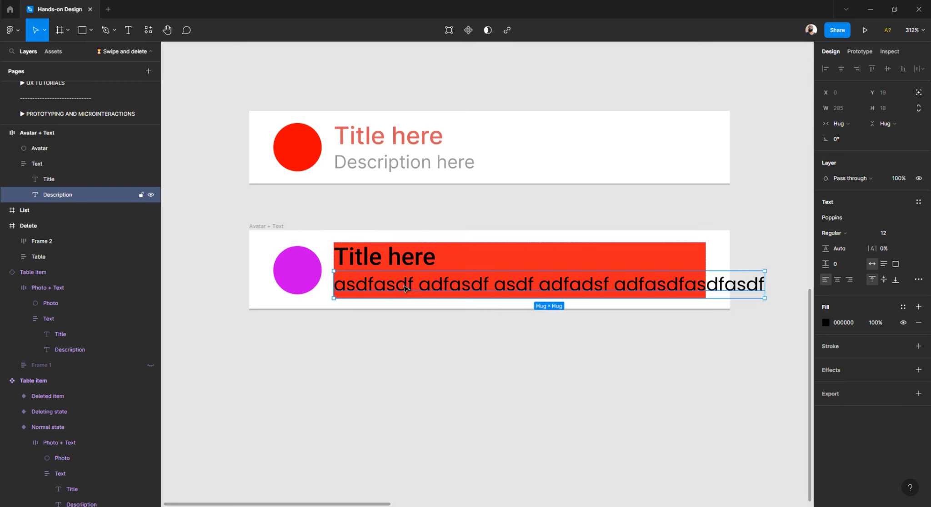
# Set the Description layer's horizontal resizing to Fill container and change its text back to "Description here".
pyautogui.click(847, 125)
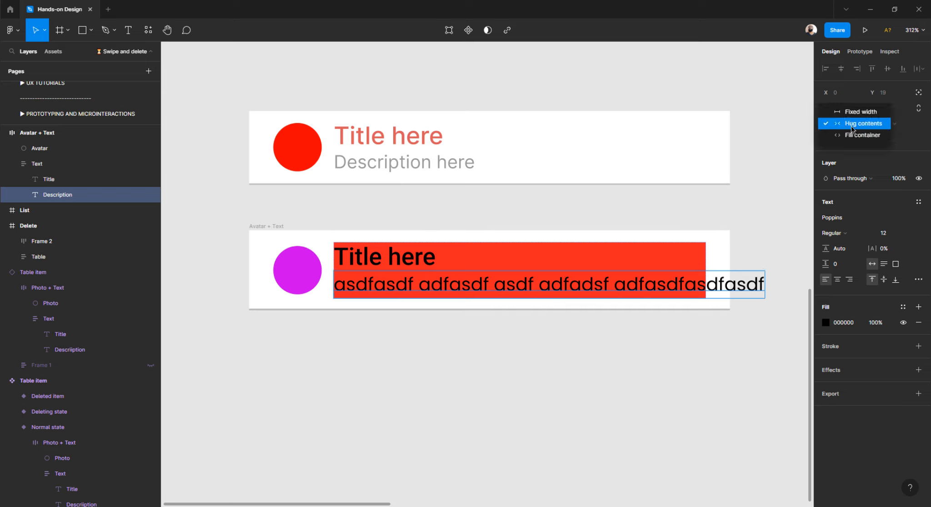
pyautogui.click(850, 135)
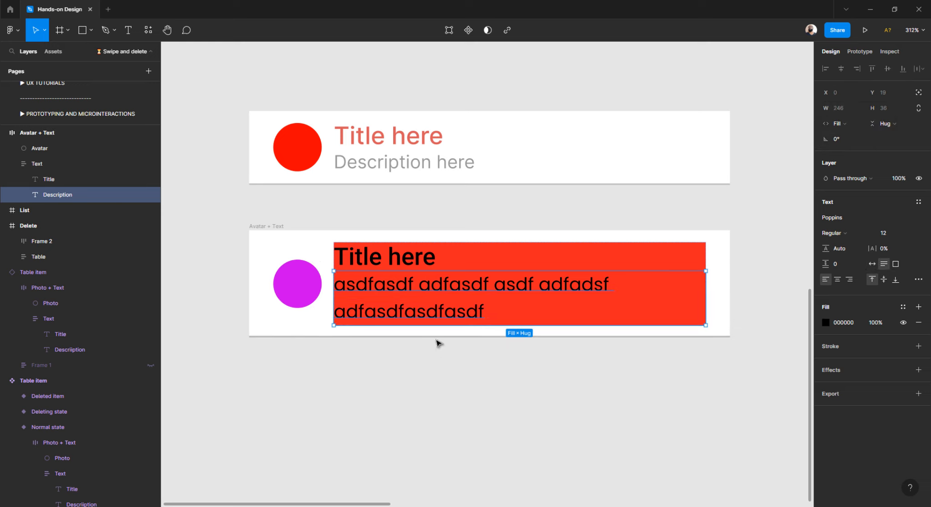
pyautogui.doubleClick(386, 283)
pyautogui.write('Des')
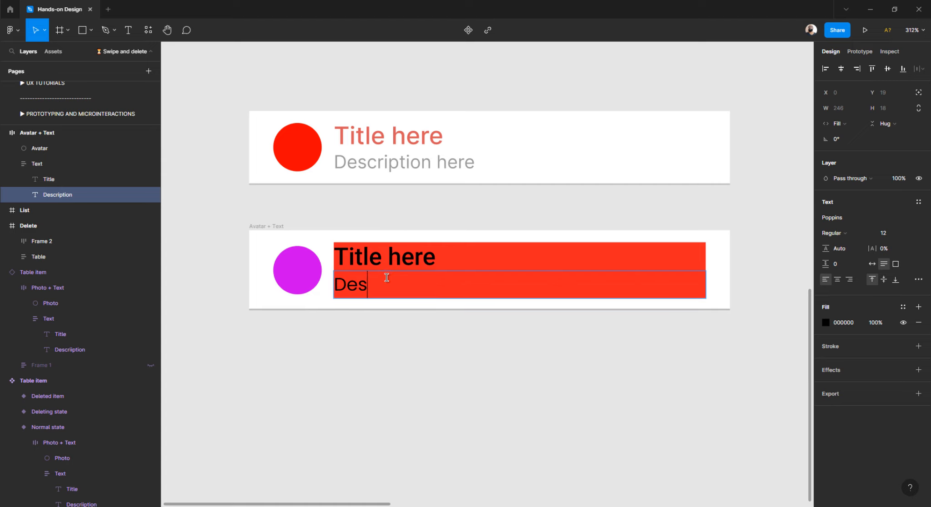
pyautogui.write('cription here')
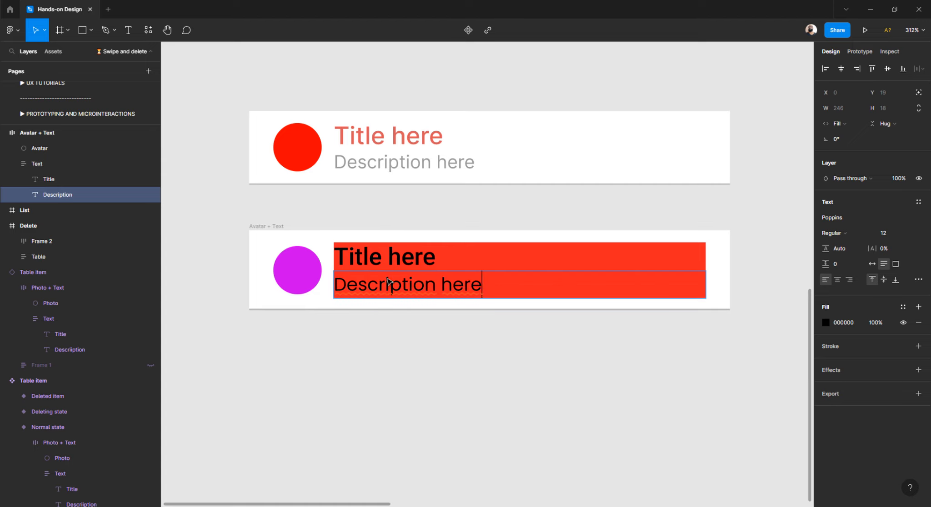
pyautogui.press('Escape')
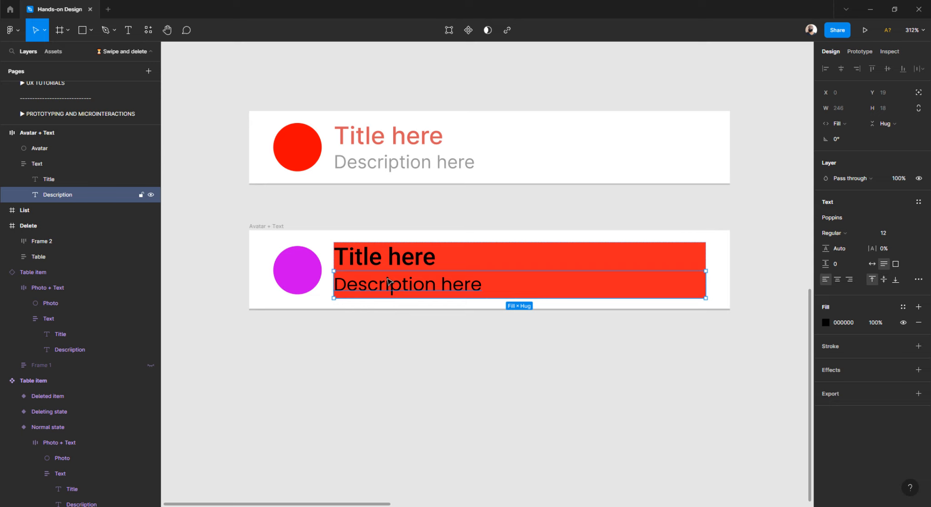
pyautogui.click(443, 357)
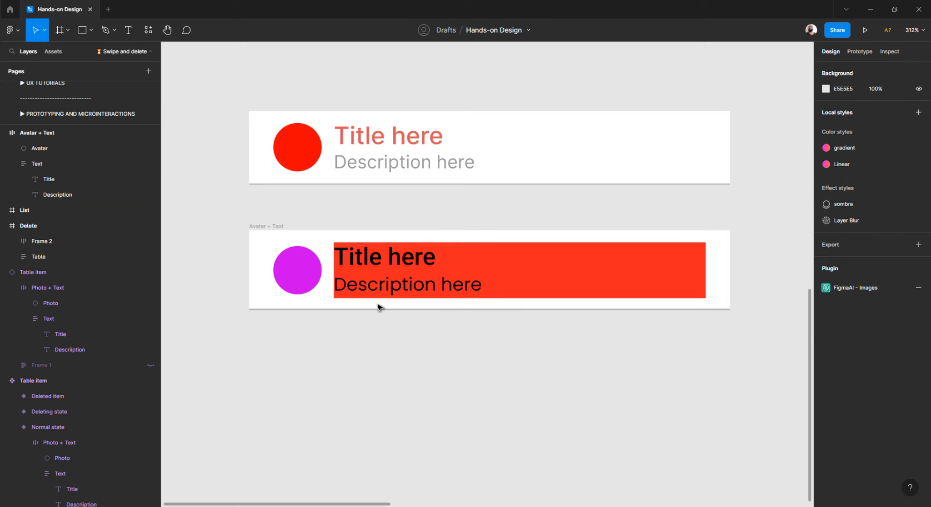
# Make the Text frame's background transparent by setting its fill to FF0000 at 0% opacity.
pyautogui.click(462, 268)
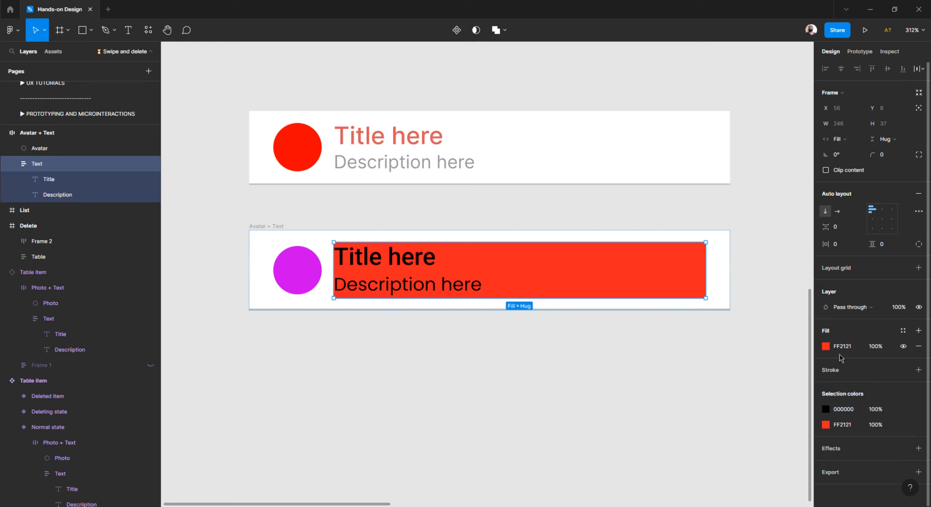
pyautogui.click(825, 346)
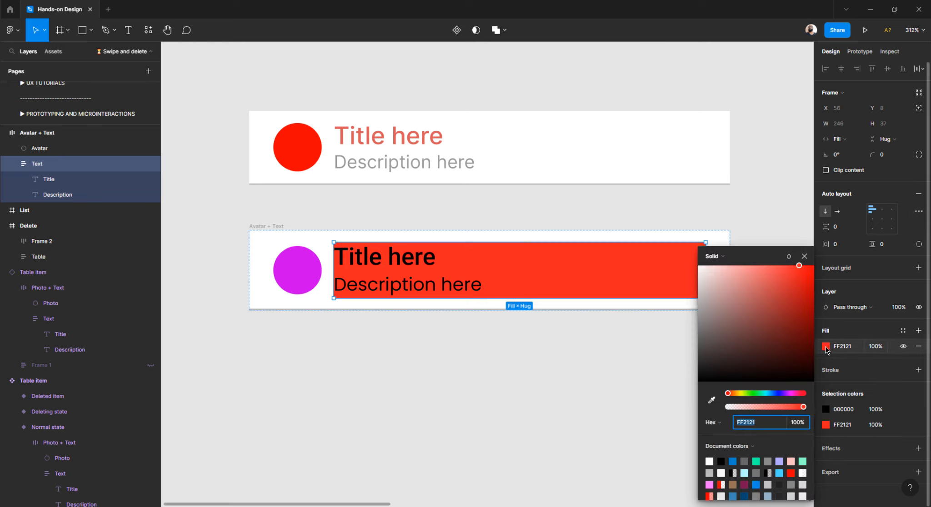
pyautogui.moveTo(753, 330); pyautogui.dragTo(637, 229)
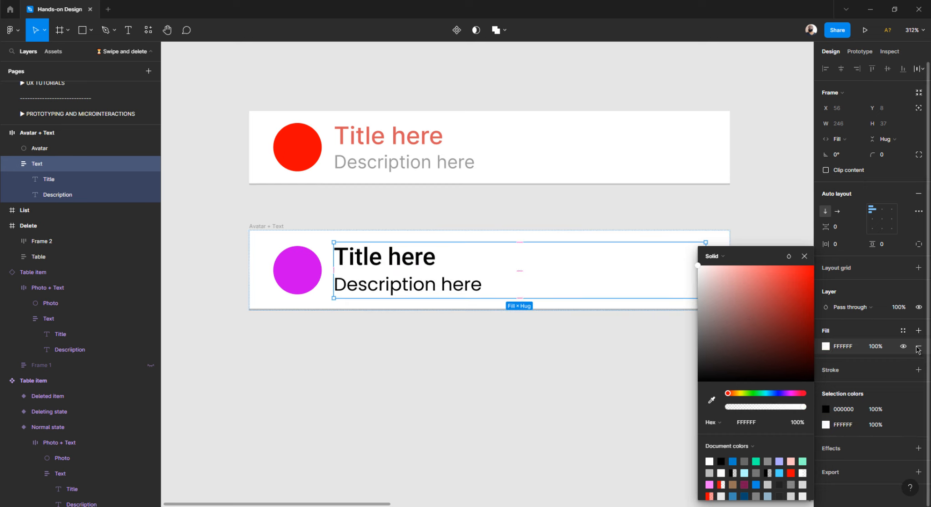
pyautogui.moveTo(757, 313); pyautogui.dragTo(854, 254)
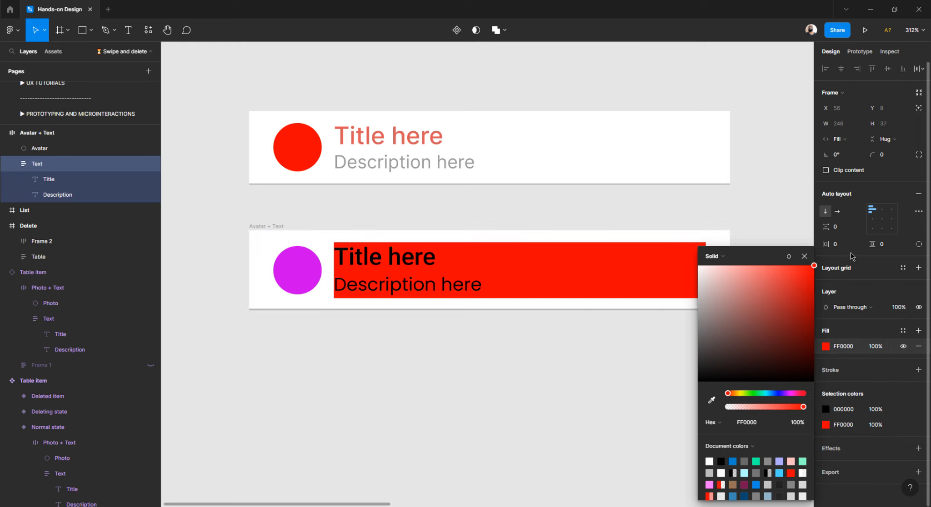
pyautogui.click(876, 348)
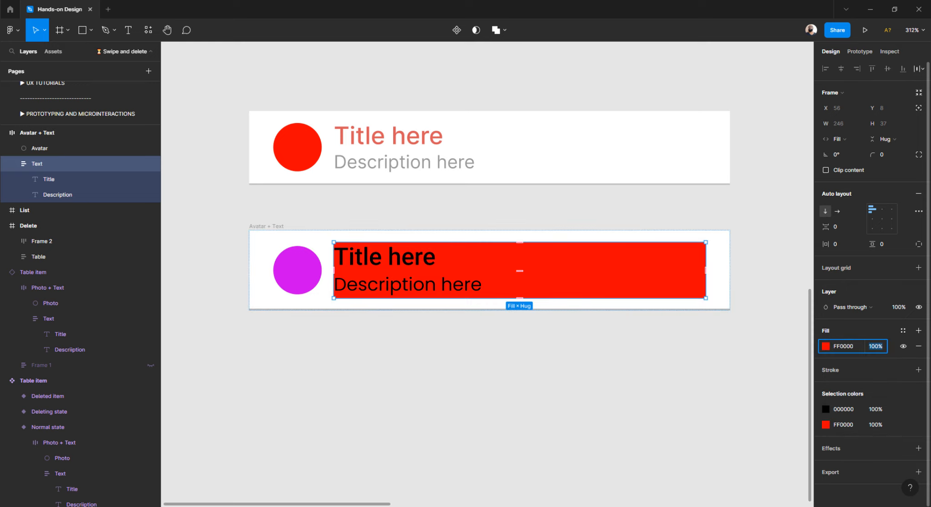
pyautogui.press('Return')
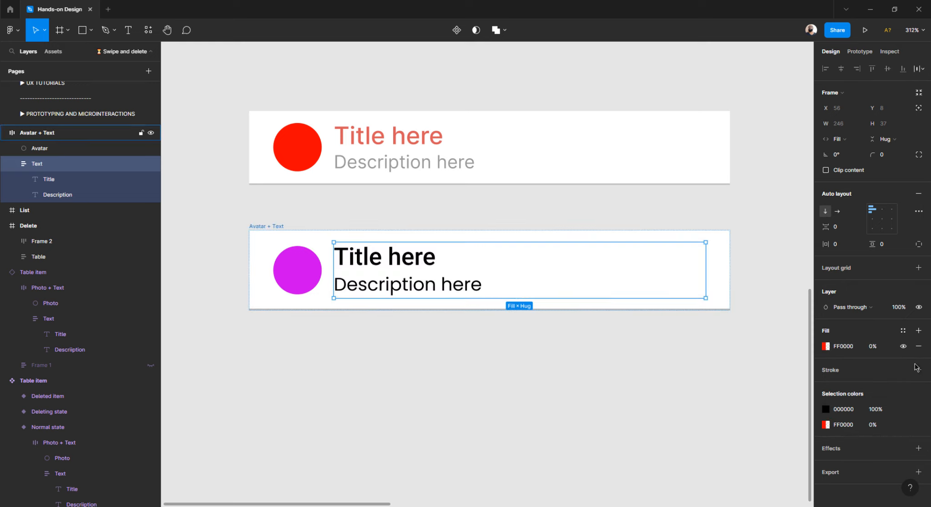
pyautogui.click(464, 375)
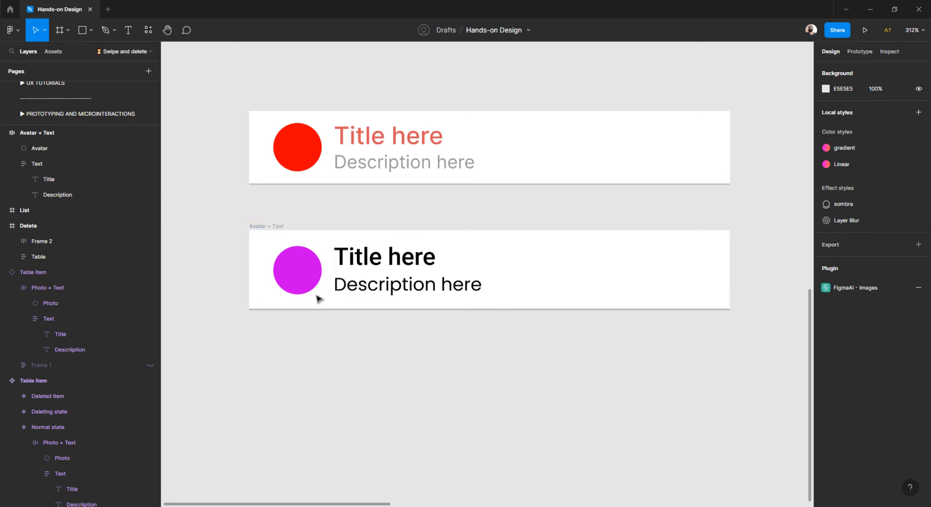
# Change the Description text's fill in the Avatar + Text frame to the grey 9F9F9F.
pyautogui.keyDown('ctrl'); pyautogui.click(375, 288); pyautogui.keyUp('ctrl')
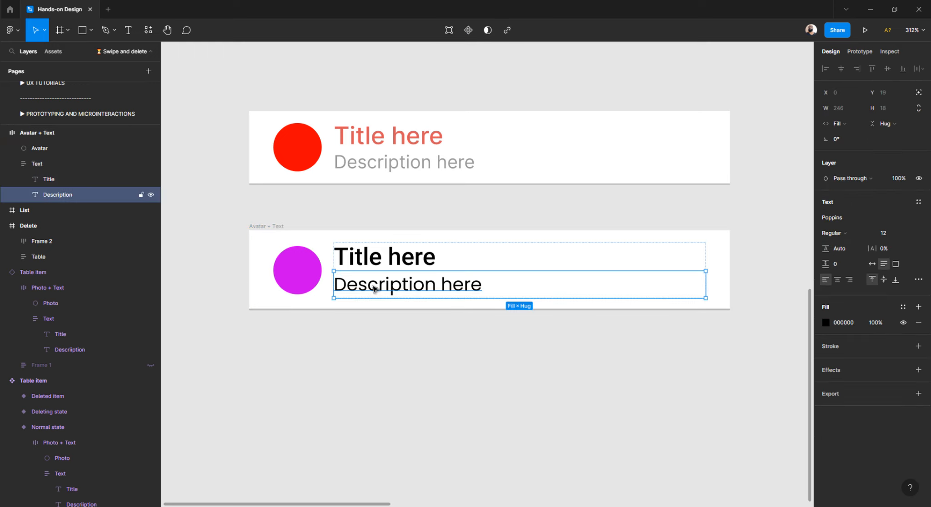
pyautogui.click(825, 322)
pyautogui.moveTo(699, 314); pyautogui.dragTo(692, 315)
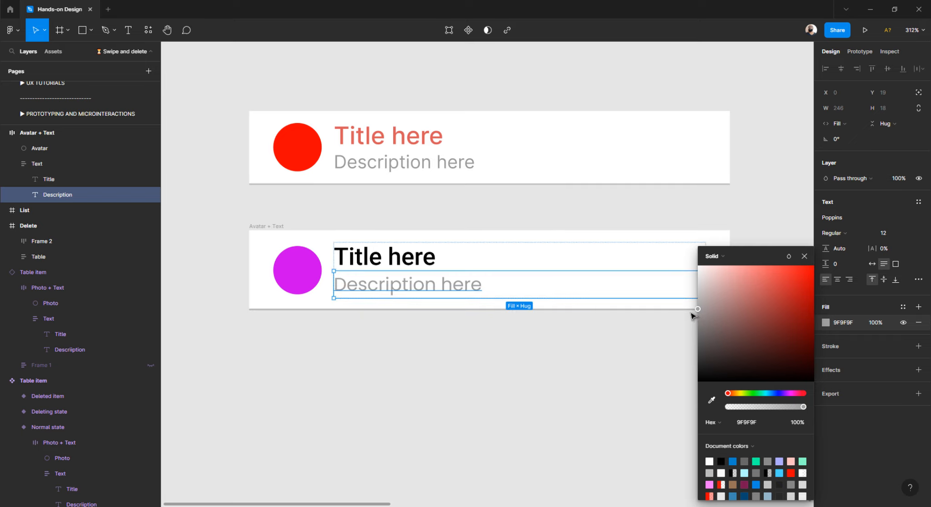
pyautogui.click(514, 365)
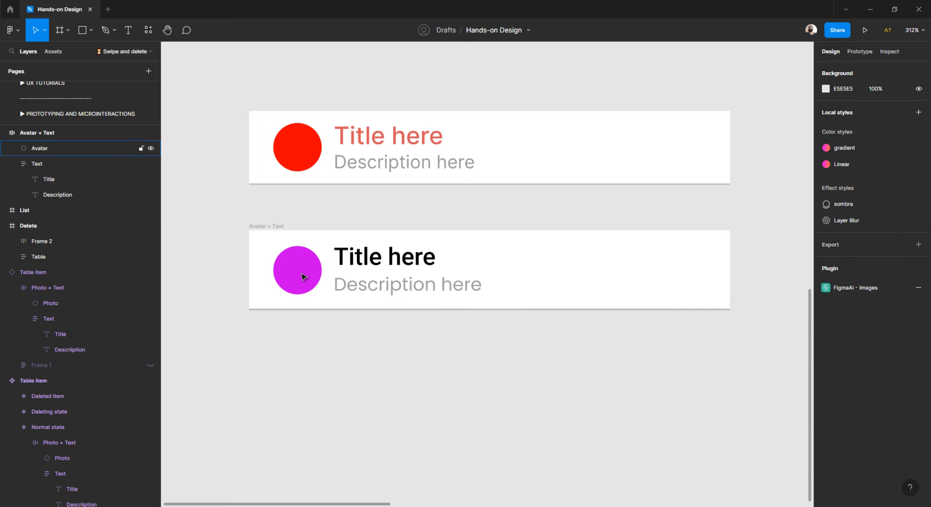
# Change the Avatar circle's fill to the grey AFAFAF.
pyautogui.doubleClick(303, 277)
pyautogui.press('Escape')
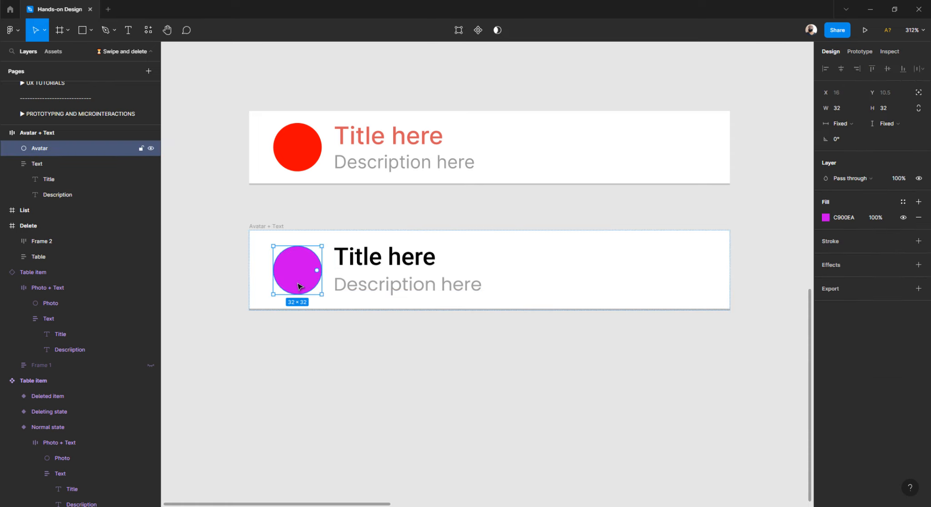
pyautogui.click(826, 218)
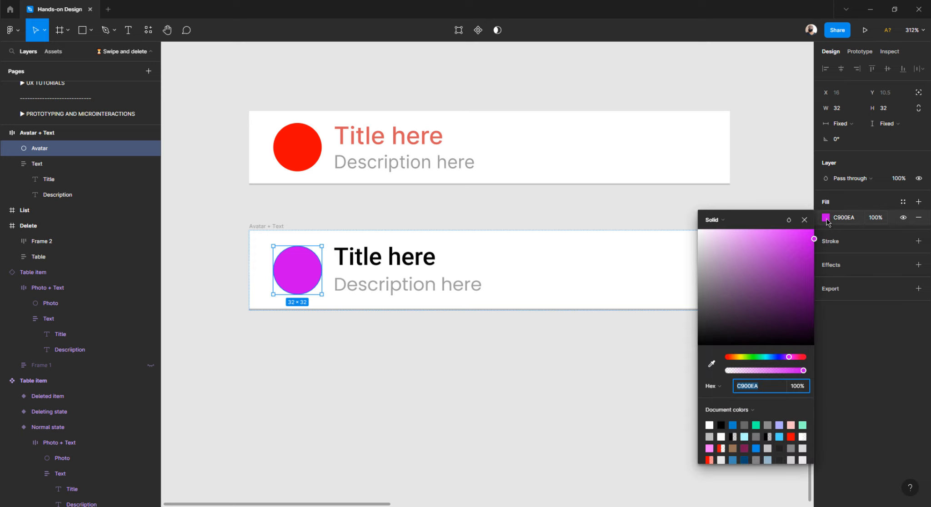
pyautogui.moveTo(742, 275); pyautogui.dragTo(698, 265)
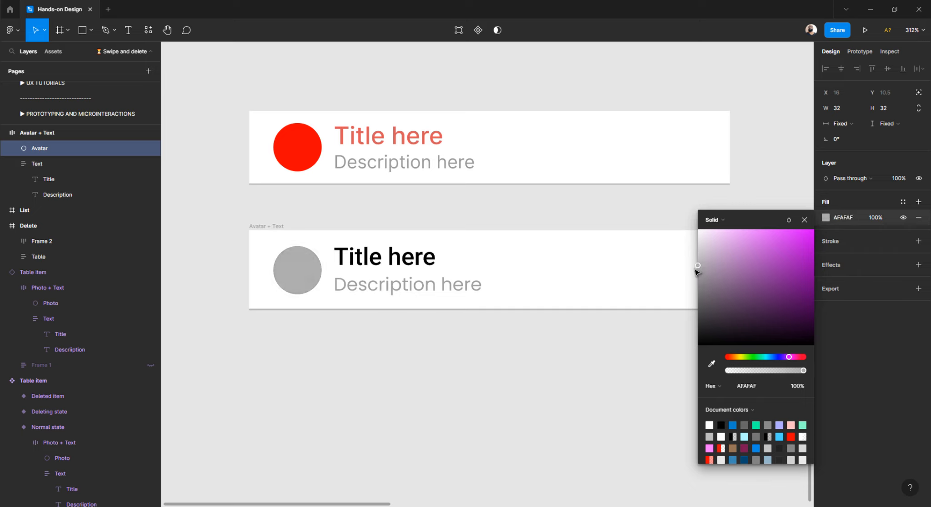
pyautogui.click(371, 362)
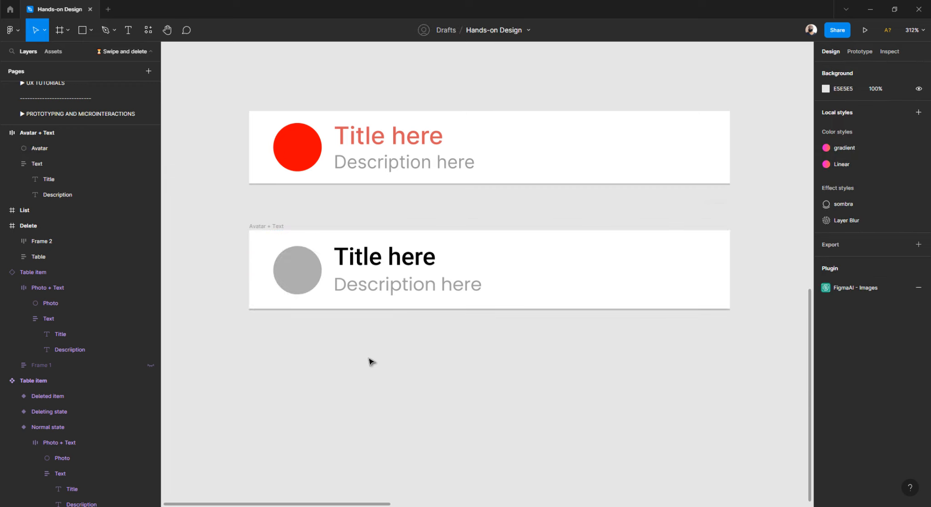
# Convert the whole Avatar + Text frame into a component.
pyautogui.doubleClick(299, 287)
pyautogui.press('Escape')
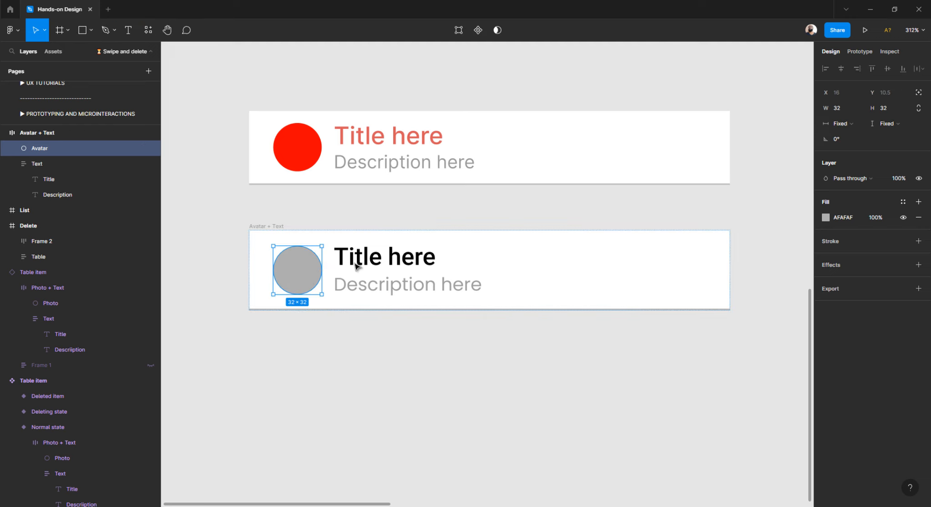
pyautogui.press('Escape')
pyautogui.click(257, 226)
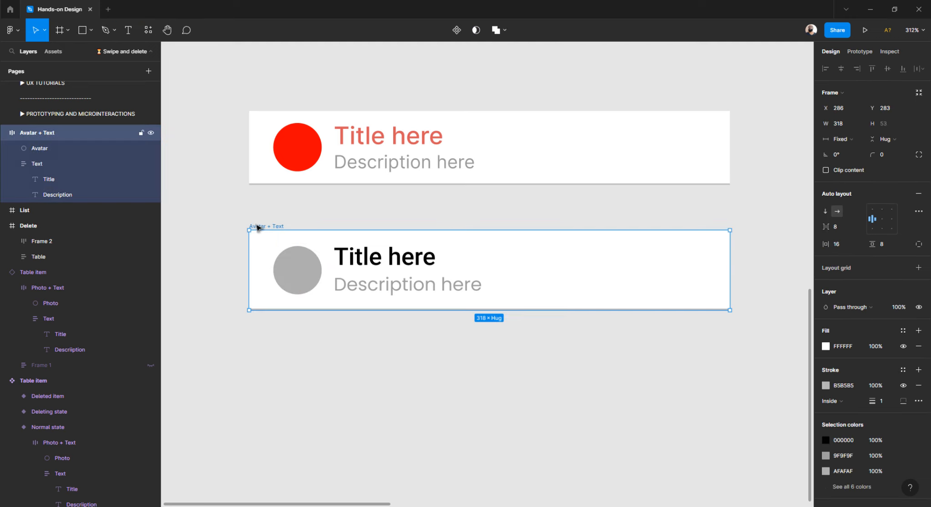
pyautogui.click(456, 34)
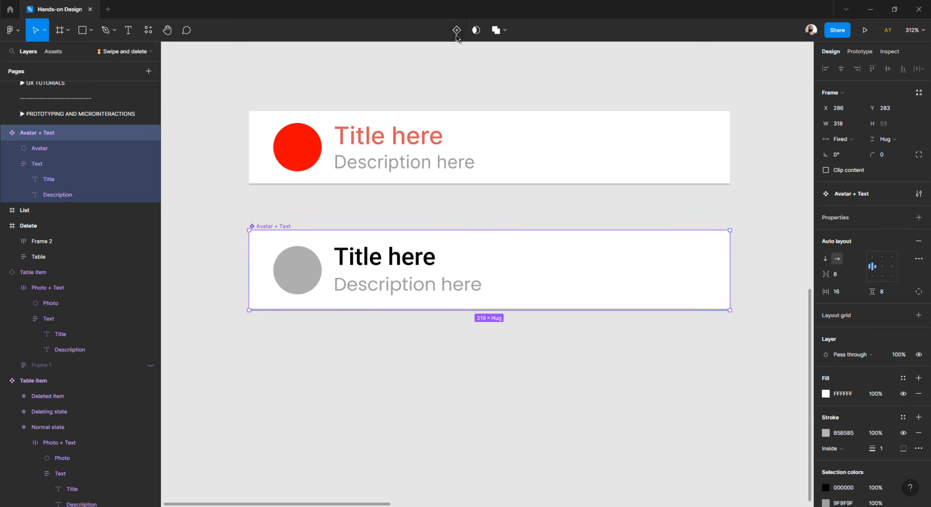
# Create a Variant property on the Avatar + Text component and add a second variant below the default one.
pyautogui.click(322, 222)
pyautogui.click(269, 225)
pyautogui.click(918, 218)
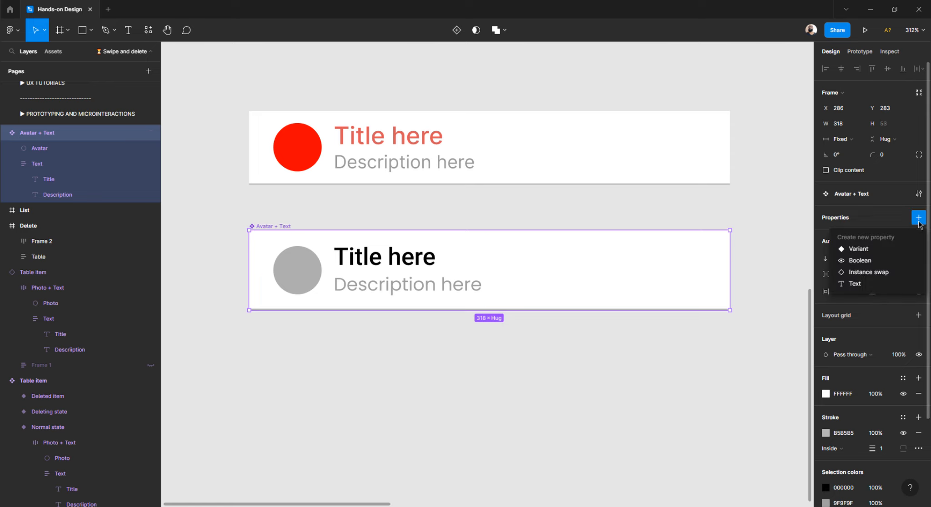
pyautogui.click(873, 249)
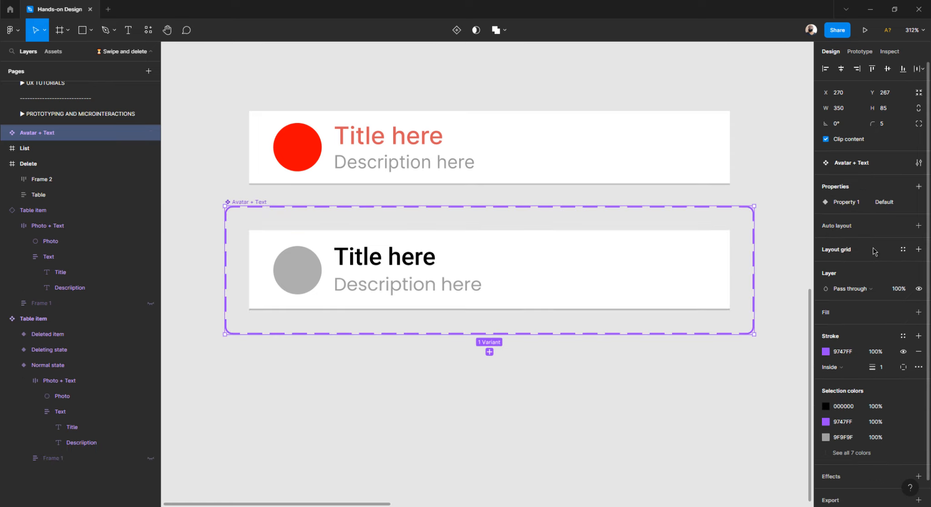
pyautogui.click(489, 351)
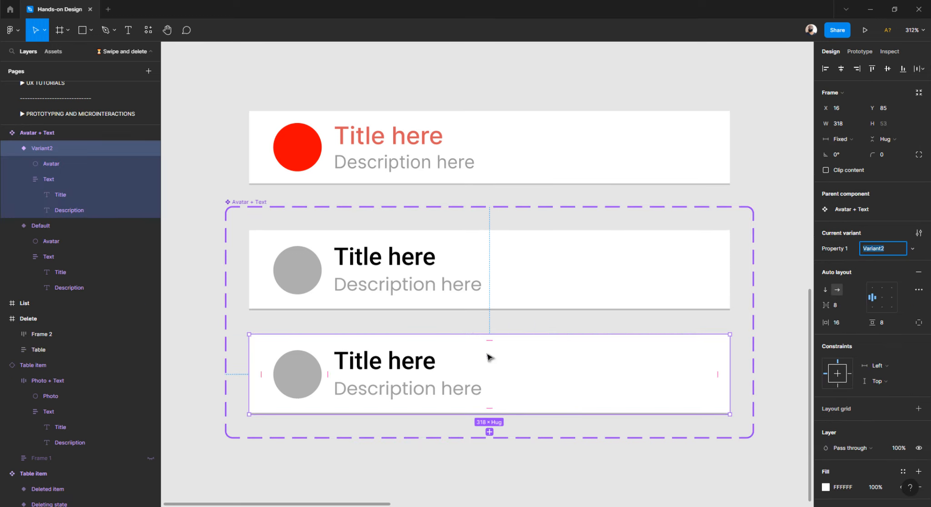
# Add a third variant to the Avatar + Text component and delete the red-avatar Table item instance above it.
pyautogui.click(489, 432)
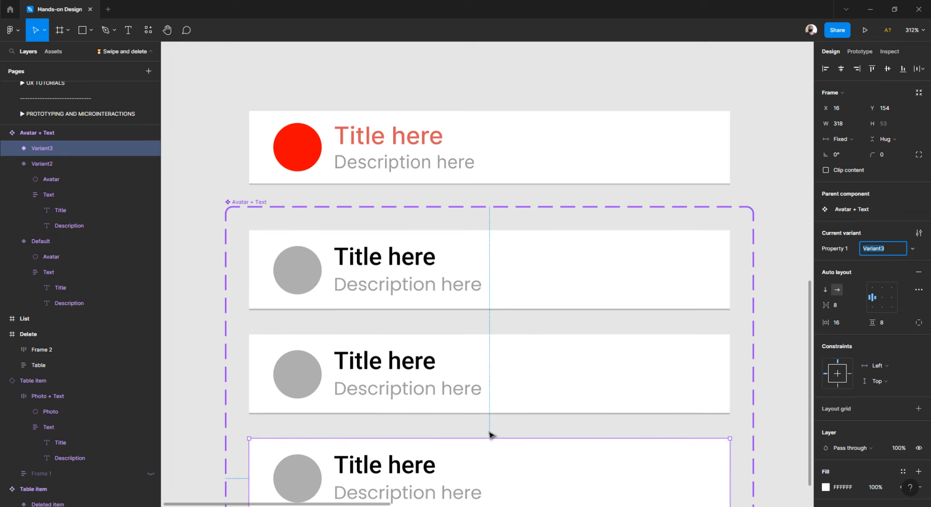
pyautogui.click(362, 144)
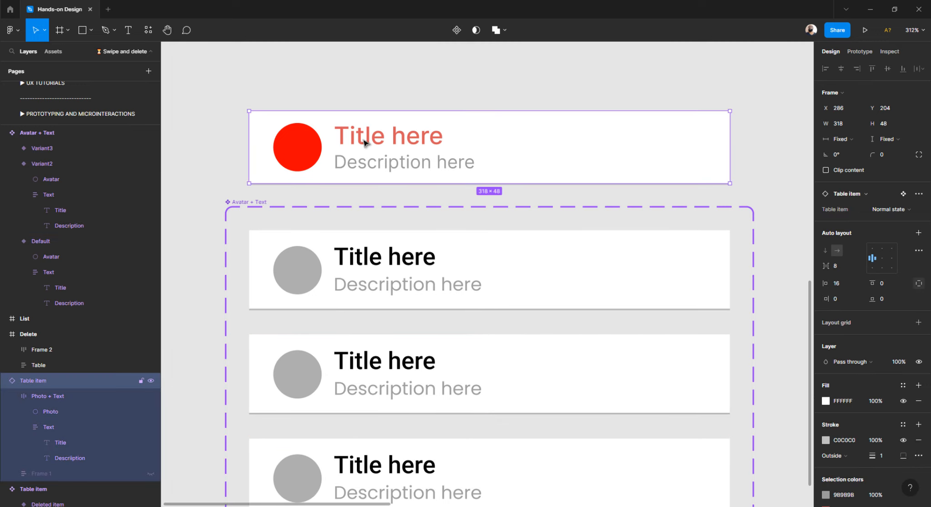
pyautogui.press('Delete')
pyautogui.scroll(-3, 363, 143)
pyautogui.scroll(1, 361, 183)
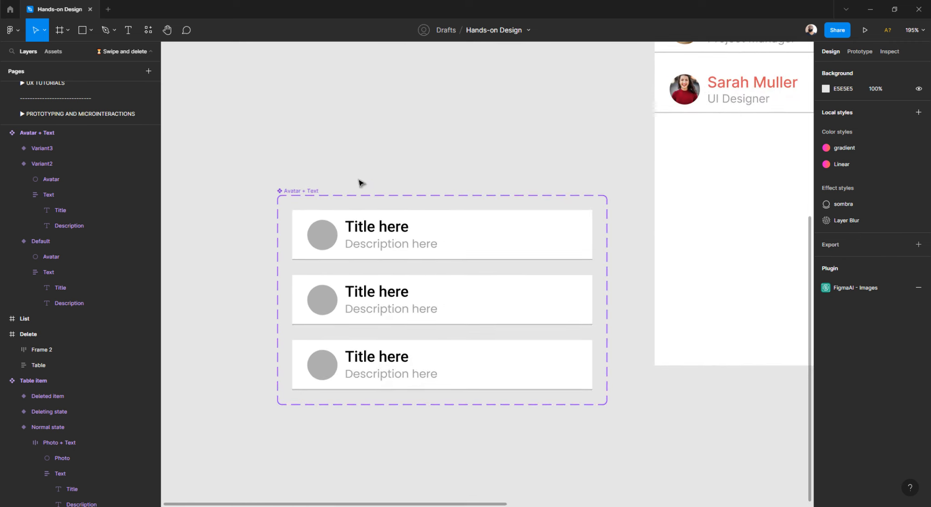
# Move the Avatar + Text component set up so it sits just below the original Table item component set.
pyautogui.scroll(-2, 307, 193)
pyautogui.scroll(1, 307, 202)
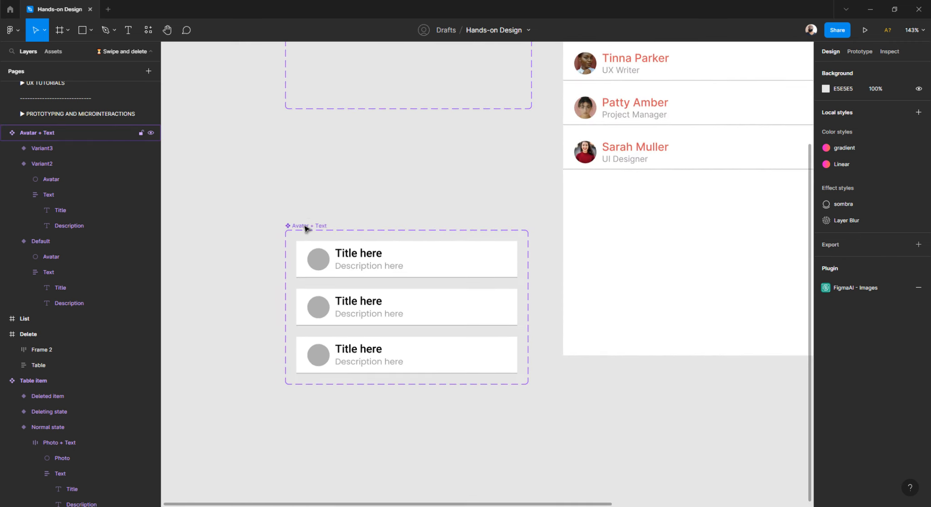
pyautogui.moveTo(305, 227); pyautogui.dragTo(309, 131)
pyautogui.scroll(2, 344, 179)
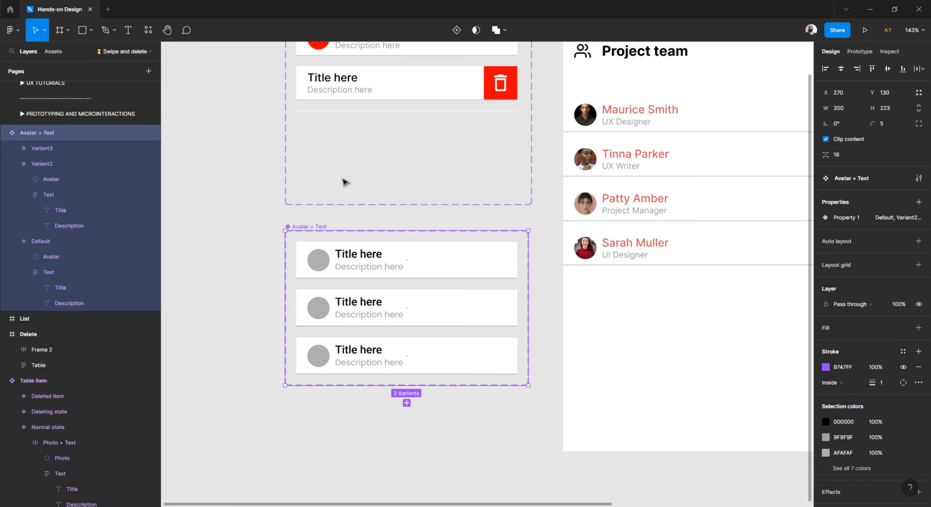
pyautogui.scroll(2, 344, 182)
pyautogui.scroll(1, 346, 182)
pyautogui.scroll(3, 347, 182)
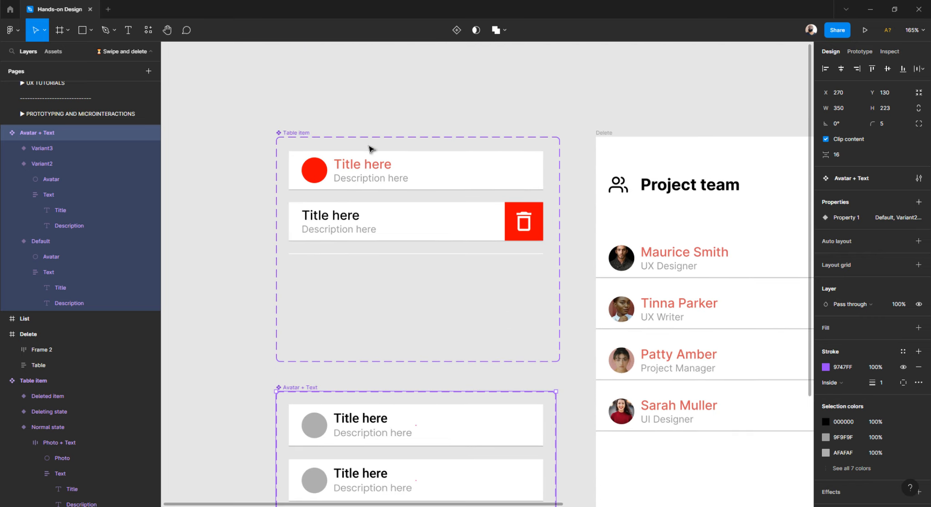
# Examine the original Table item's normal variant and red trash frame against the second Avatar + Text variant.
pyautogui.click(359, 179)
pyautogui.scroll(-3, 360, 178)
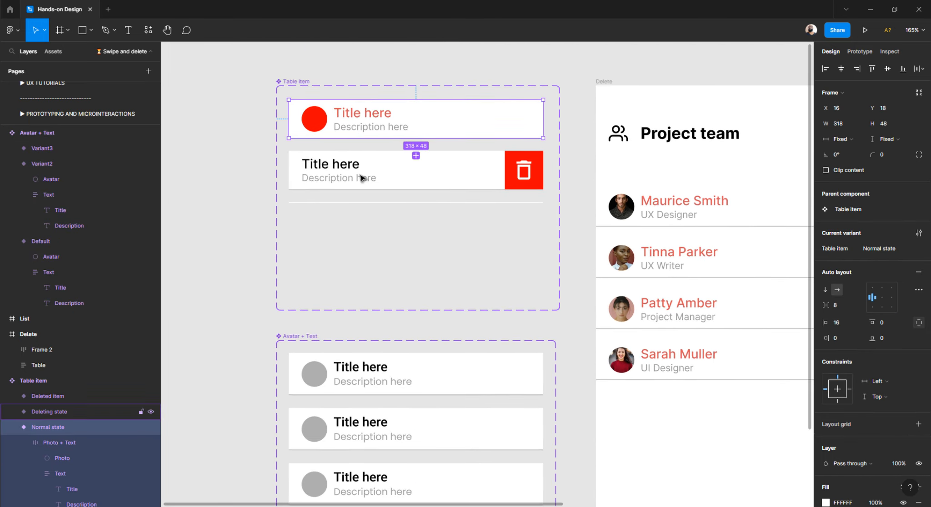
pyautogui.scroll(-2, 362, 178)
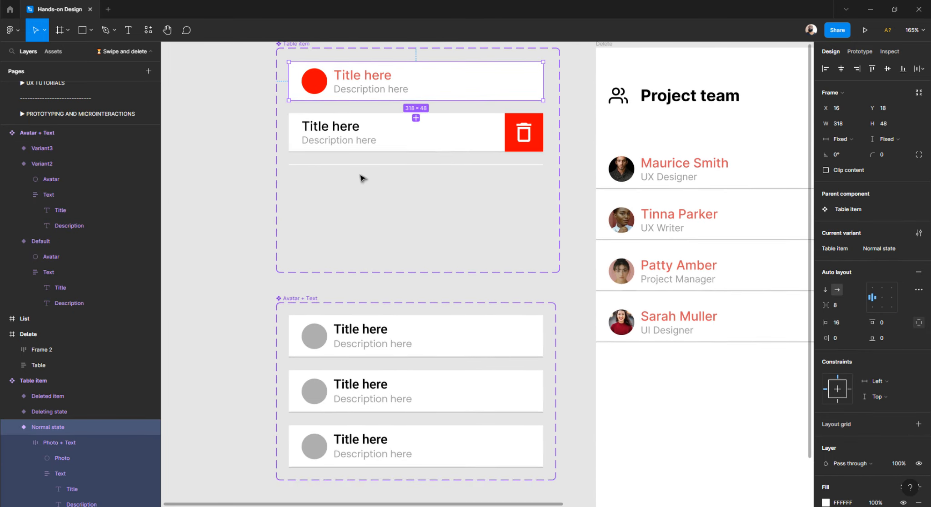
pyautogui.click(522, 133)
pyautogui.click(523, 133)
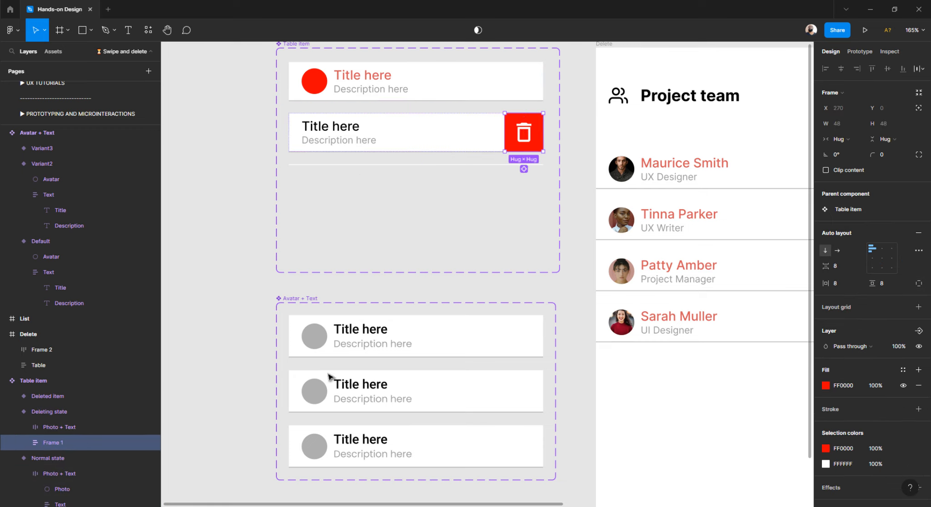
pyautogui.click(322, 388)
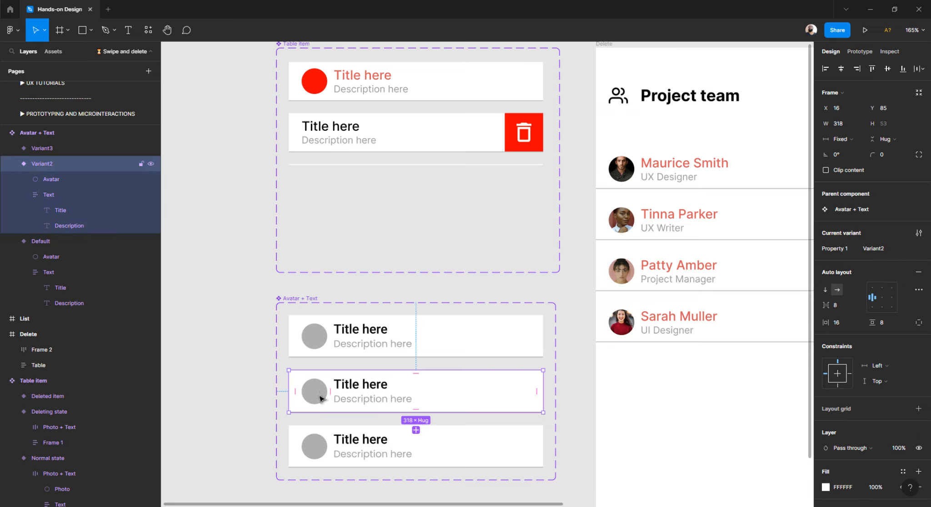
pyautogui.click(193, 265)
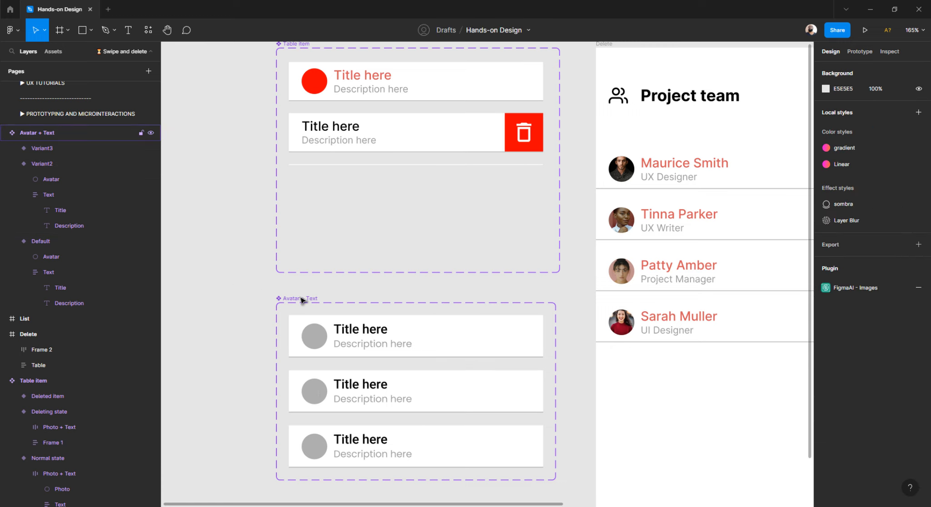
# Rename the Avatar + Text component's variant property to "Table item", matching the original component set.
pyautogui.click(301, 300)
pyautogui.click(300, 320)
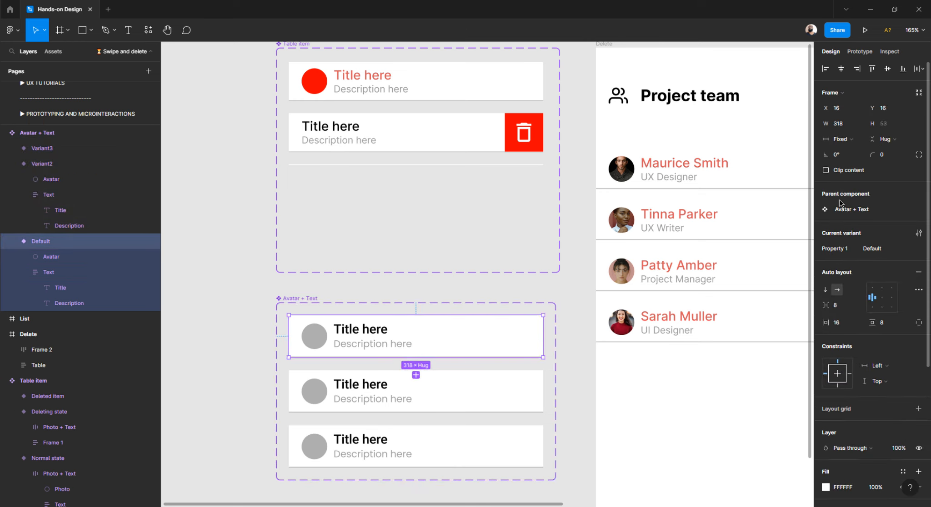
pyautogui.doubleClick(833, 249)
pyautogui.click(432, 89)
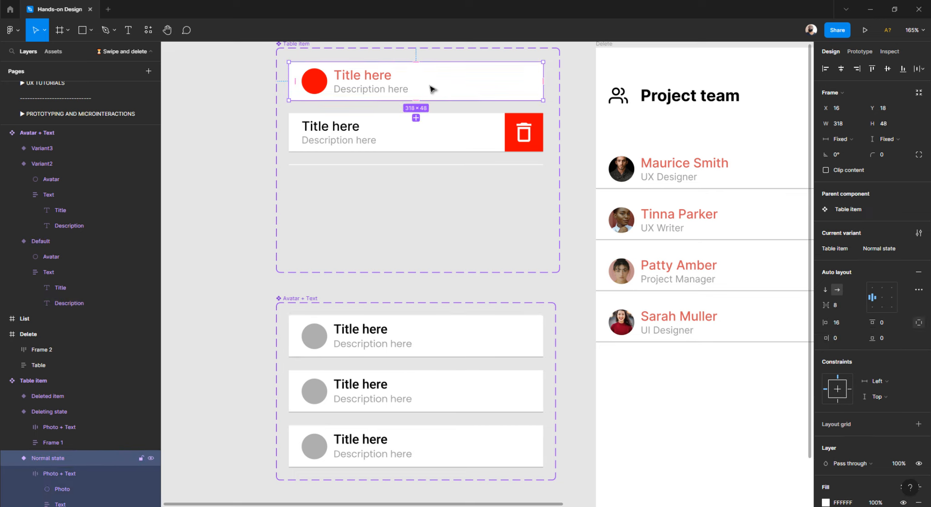
pyautogui.click(431, 333)
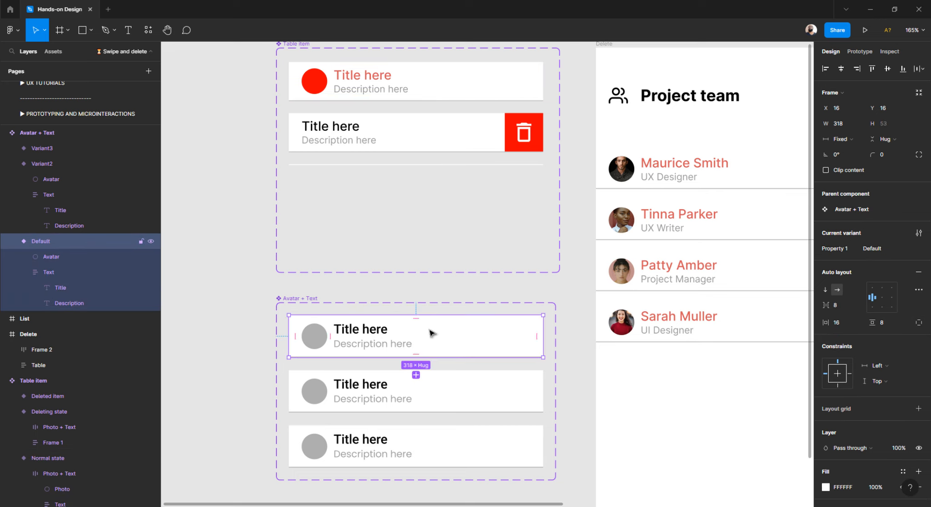
pyautogui.doubleClick(845, 249)
pyautogui.write('T')
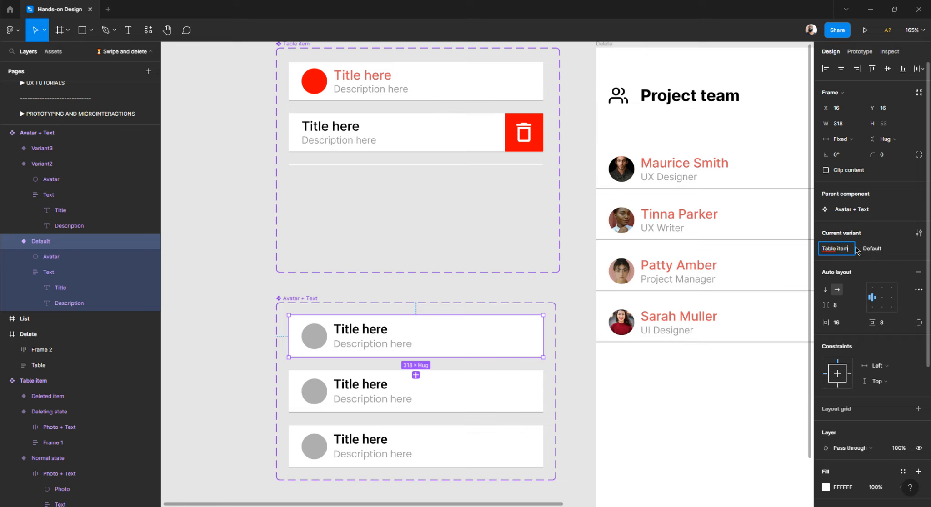
pyautogui.write('able item')
pyautogui.press('Return')
# Examine the variant names and settings of the original Table item's three states, including the thin deleted line.
pyautogui.keyDown('ctrl'); pyautogui.scroll(3, 455, 280); pyautogui.keyUp('ctrl')
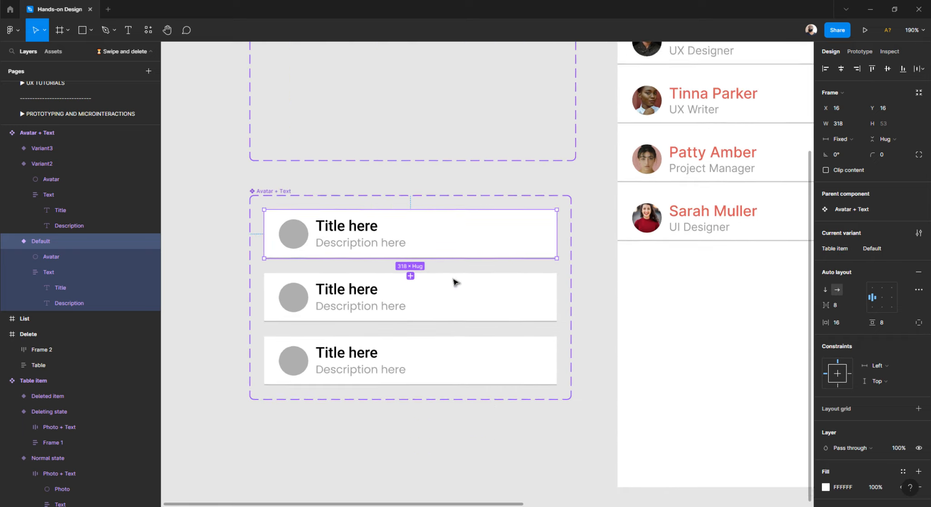
pyautogui.keyDown('ctrl'); pyautogui.scroll(3, 455, 280); pyautogui.keyUp('ctrl')
pyautogui.hscroll(-3, 454, 281)
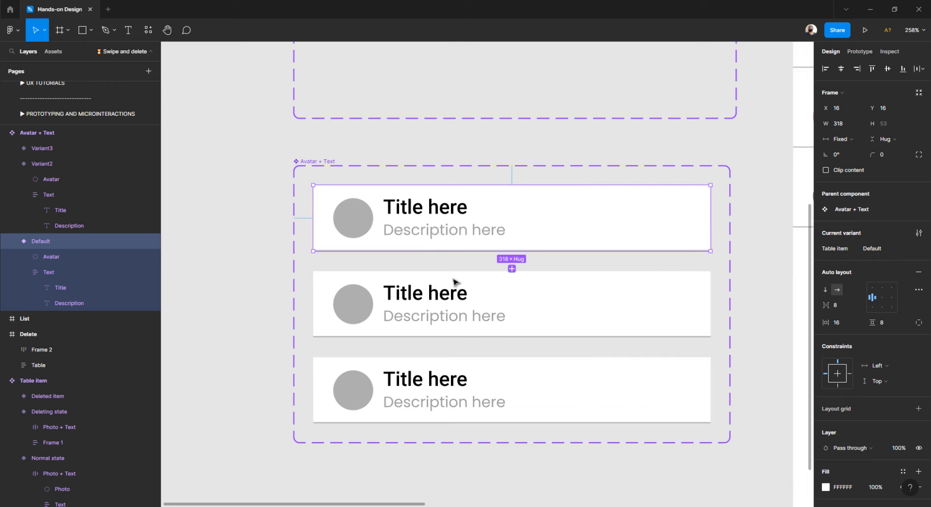
pyautogui.keyDown('ctrl'); pyautogui.scroll(3, 455, 282); pyautogui.keyUp('ctrl')
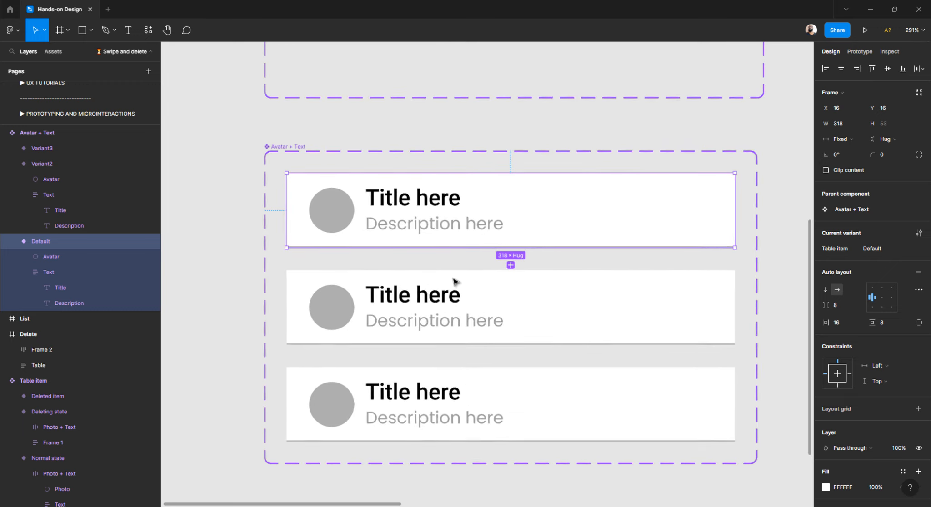
pyautogui.keyDown('ctrl'); pyautogui.scroll(1, 455, 281); pyautogui.keyUp('ctrl')
pyautogui.scroll(-3, 455, 282)
pyautogui.scroll(1, 455, 282)
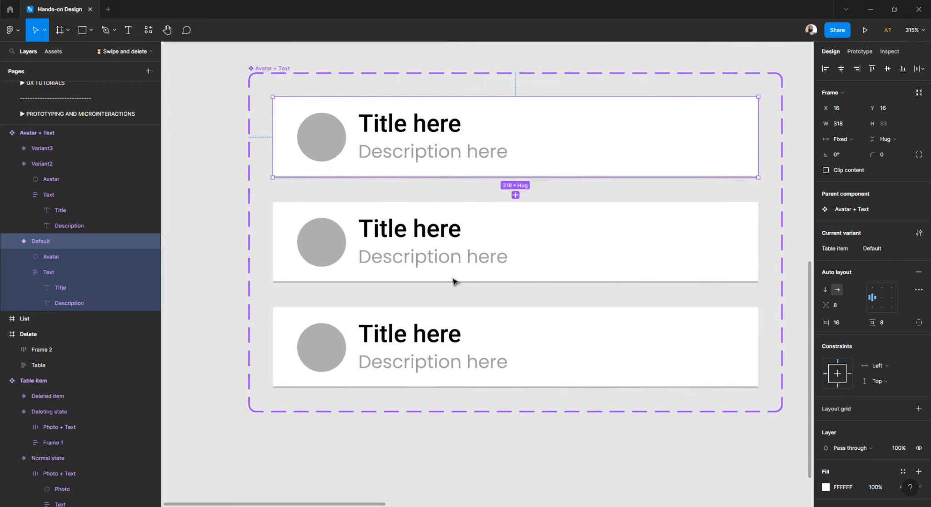
pyautogui.scroll(1, 453, 282)
pyautogui.hscroll(2, 453, 281)
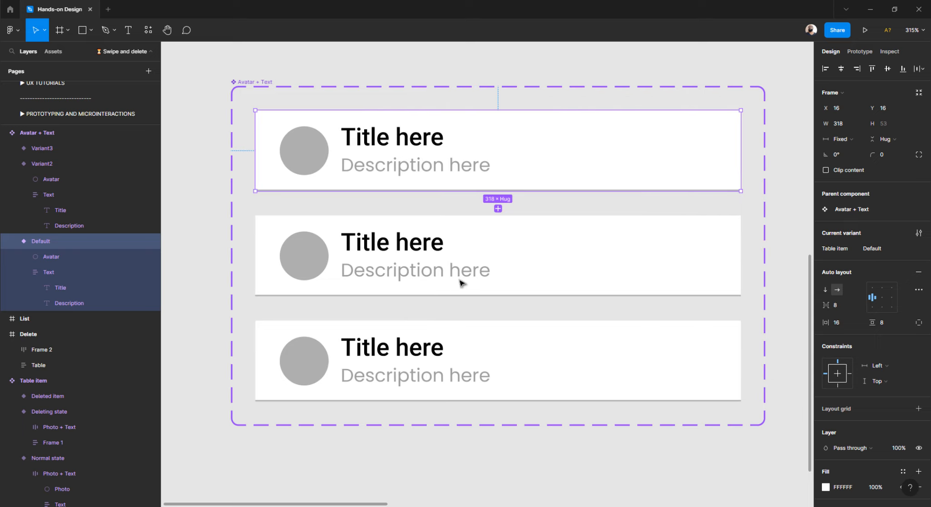
pyautogui.click(387, 281)
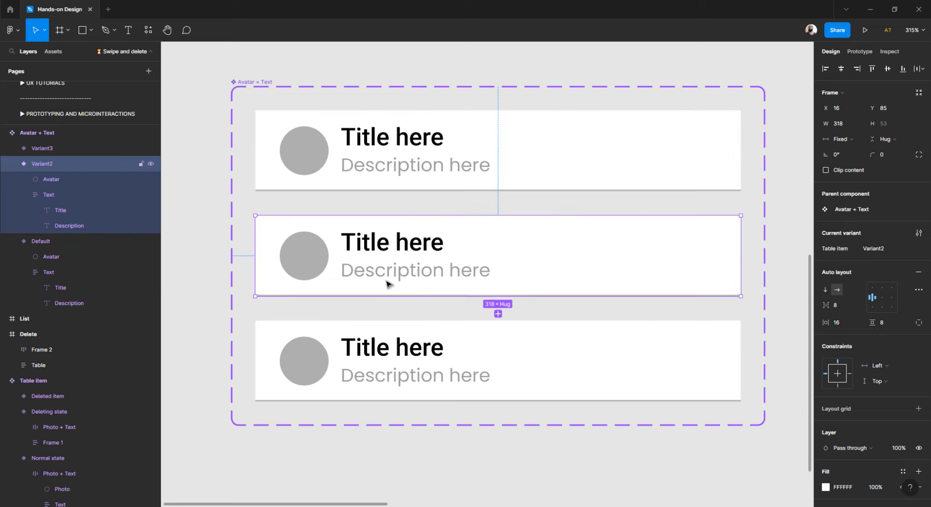
pyautogui.scroll(5, 386, 282)
pyautogui.scroll(10, 387, 283)
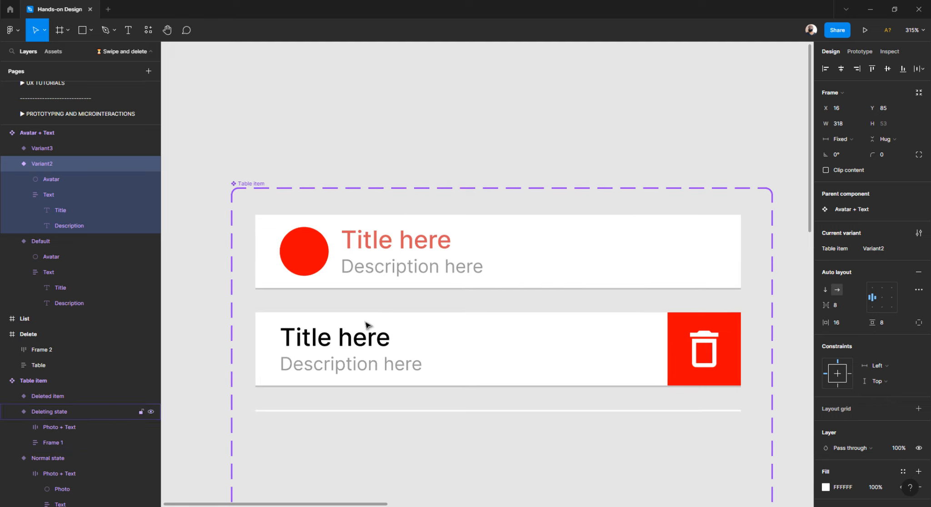
pyautogui.click(367, 323)
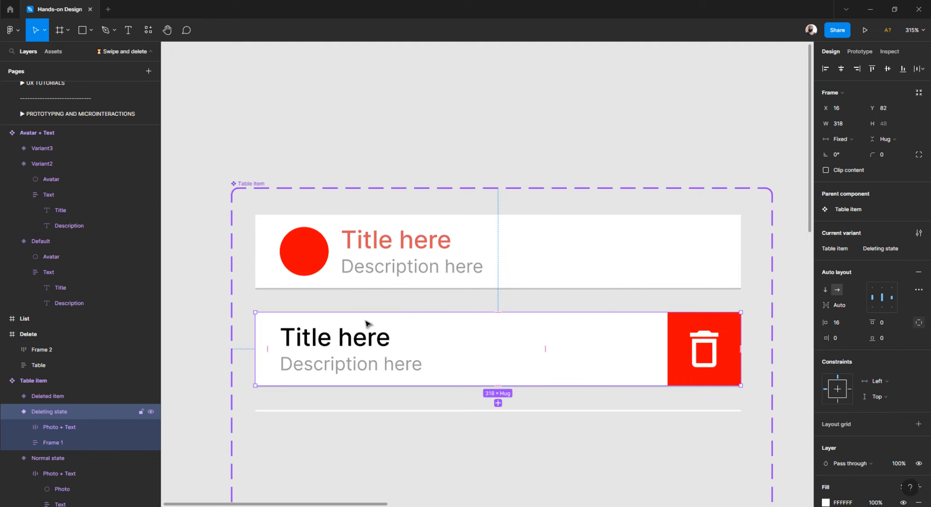
pyautogui.click(376, 242)
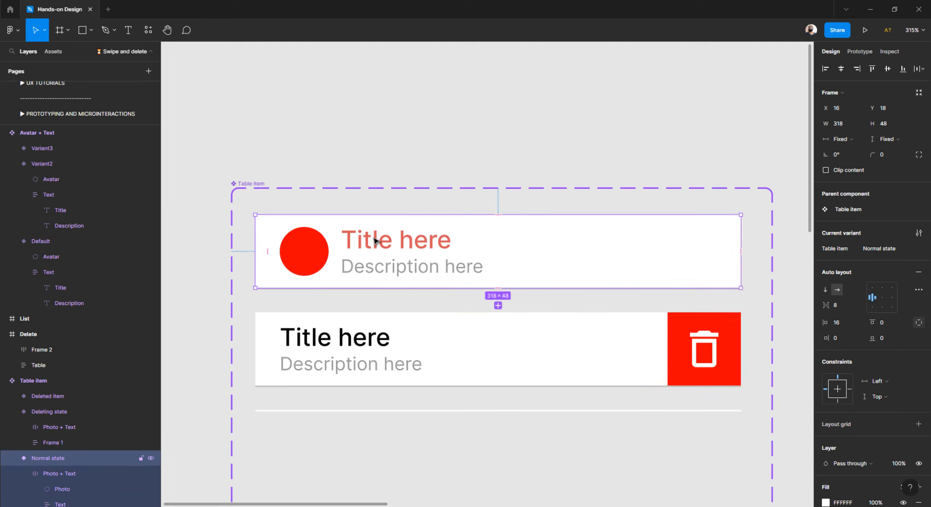
pyautogui.click(366, 339)
pyautogui.scroll(-7, 366, 337)
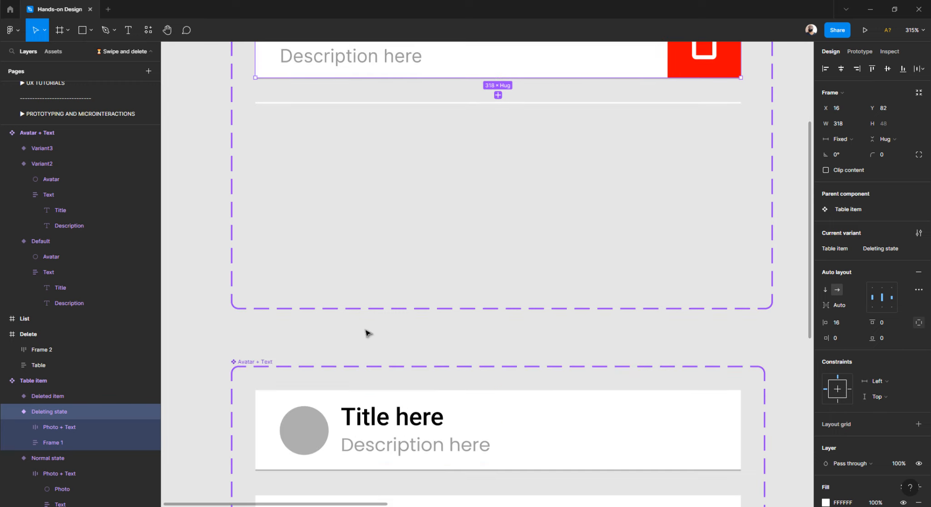
pyautogui.click(470, 103)
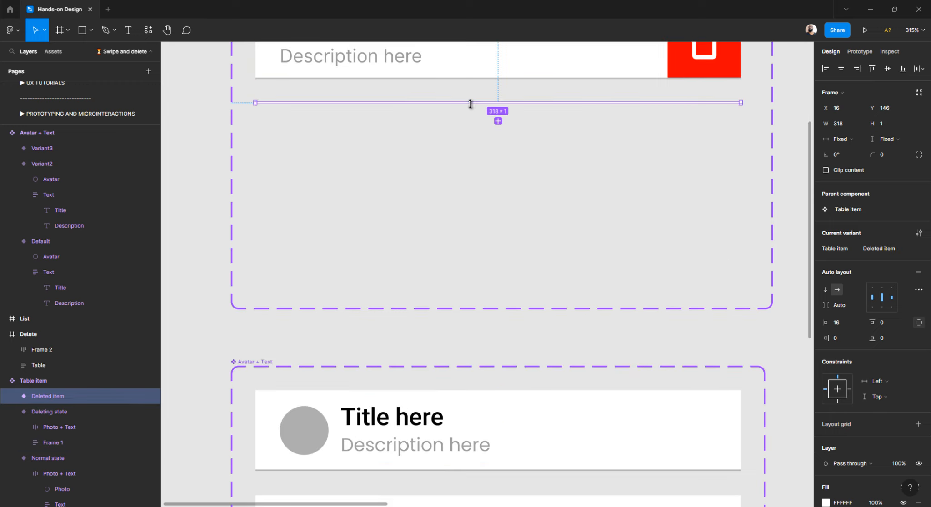
pyautogui.scroll(-5, 449, 288)
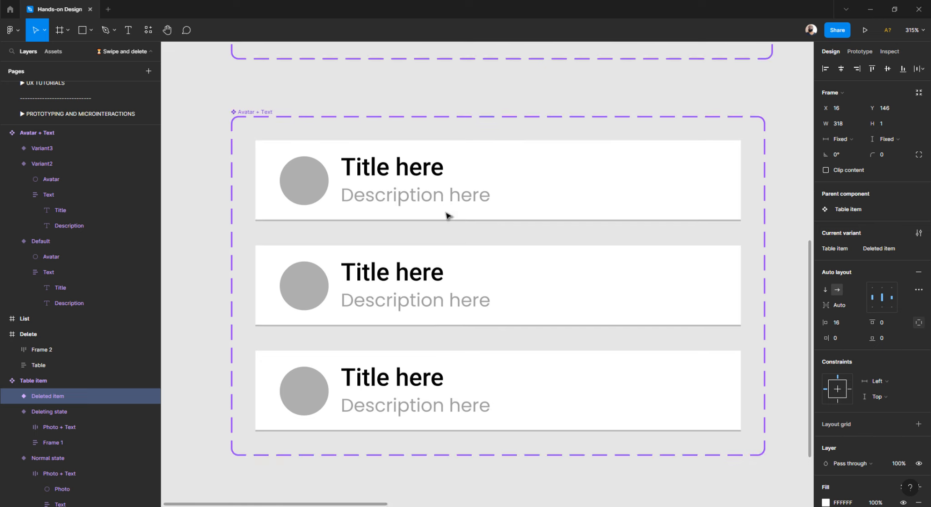
# Rename the first Avatar + Text variant to "Normal".
pyautogui.click(445, 198)
pyautogui.click(889, 254)
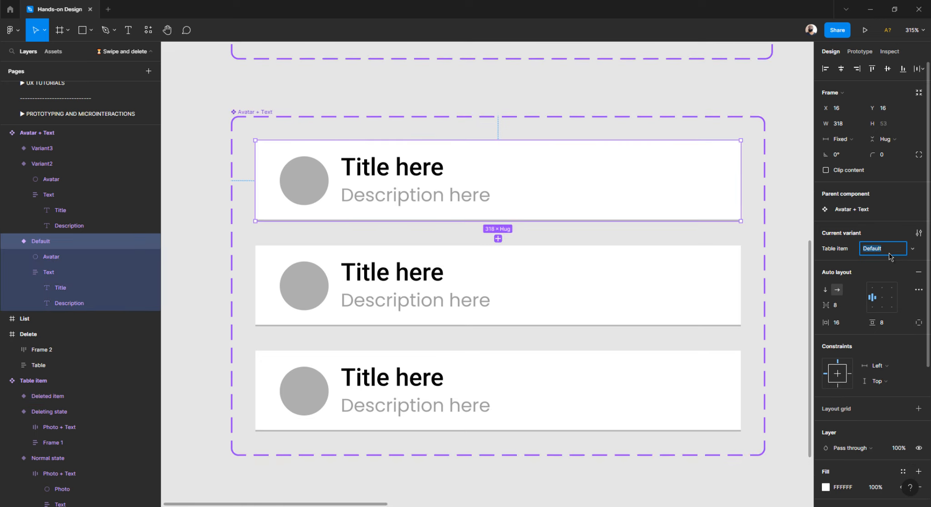
pyautogui.write('Normal')
pyautogui.press('Return')
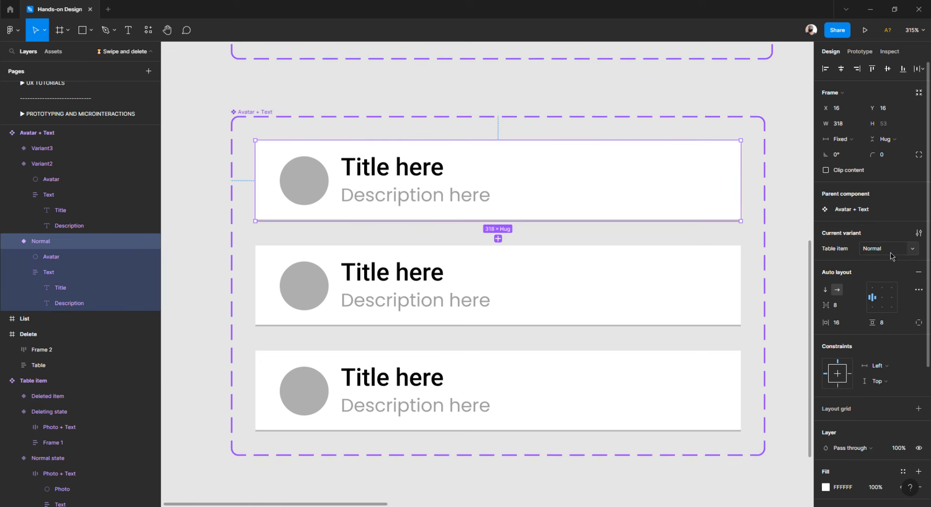
# Rename the second Avatar + Text variant to "Deleting".
pyautogui.click(648, 284)
pyautogui.click(890, 250)
pyautogui.write('Del')
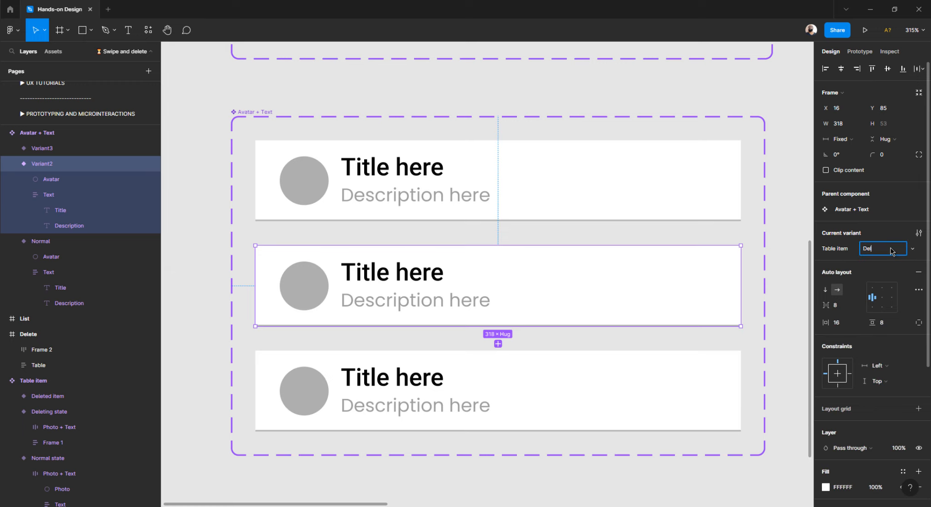
pyautogui.write('eting')
pyautogui.press('Return')
# Rename the third Avatar + Text variant to "Deleted".
pyautogui.scroll(-2, 617, 323)
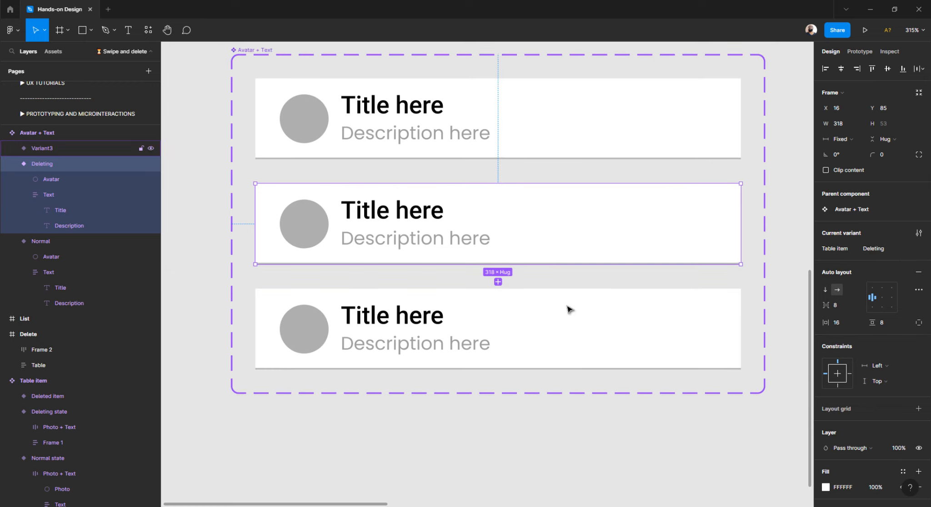
pyautogui.click(571, 309)
pyautogui.click(882, 248)
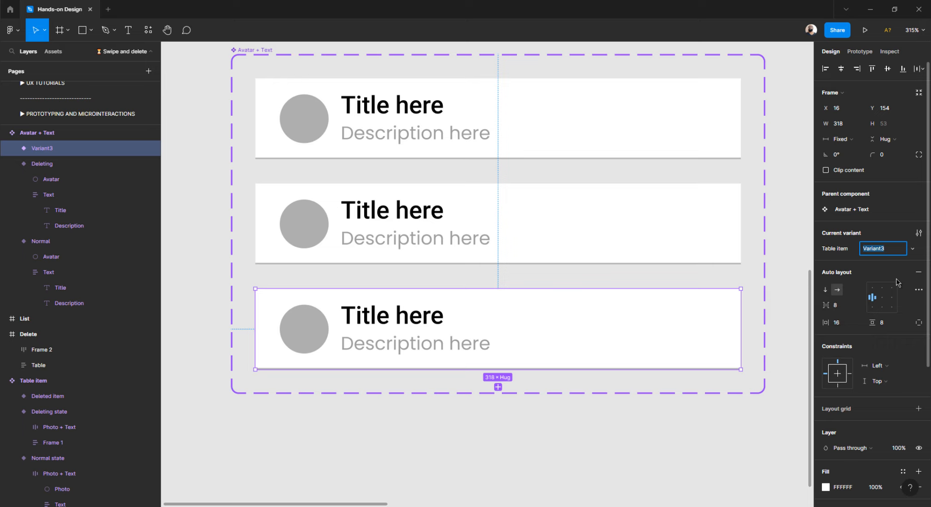
pyautogui.write('Deleted')
pyautogui.press('Return')
# Move the Avatar circle in the Deleting variant behind the Text, to the far right end of the row.
pyautogui.scroll(1, 461, 218)
pyautogui.scroll(-5, 461, 217)
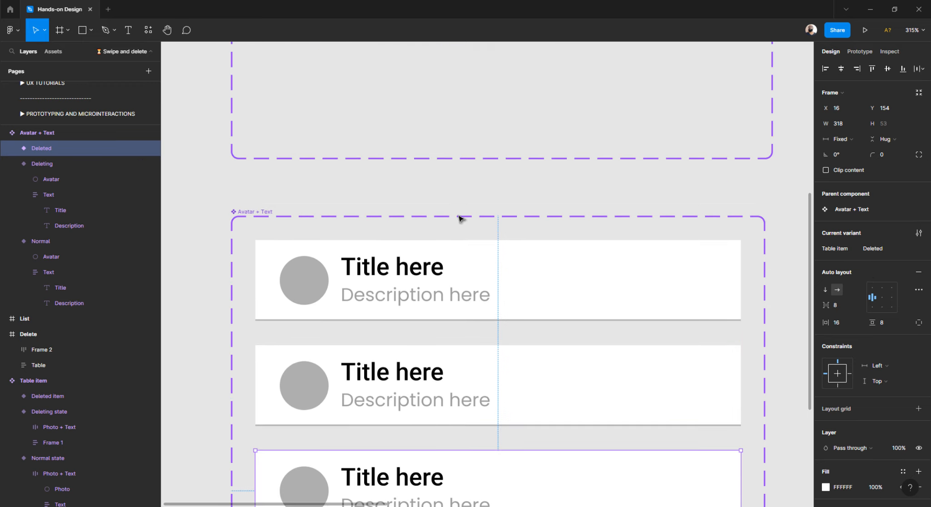
pyautogui.scroll(4, 459, 218)
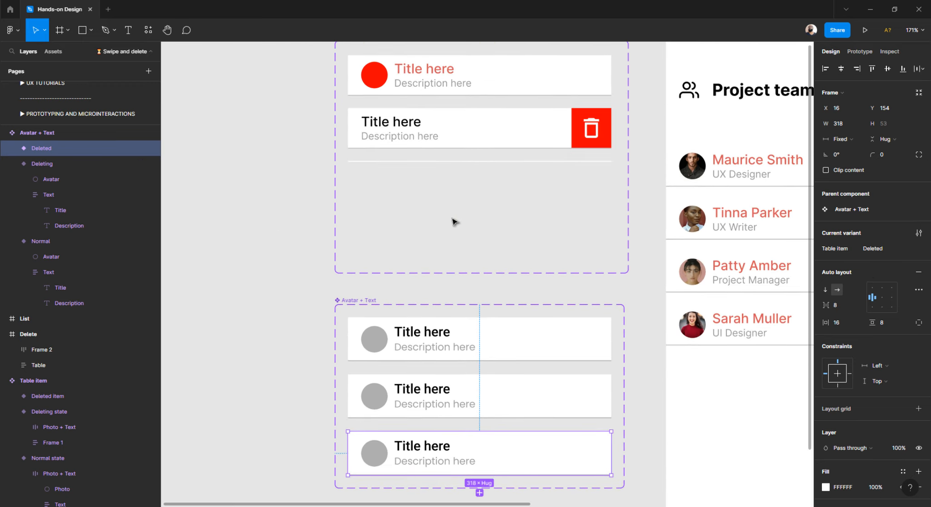
pyautogui.click(381, 395)
pyautogui.click(381, 394)
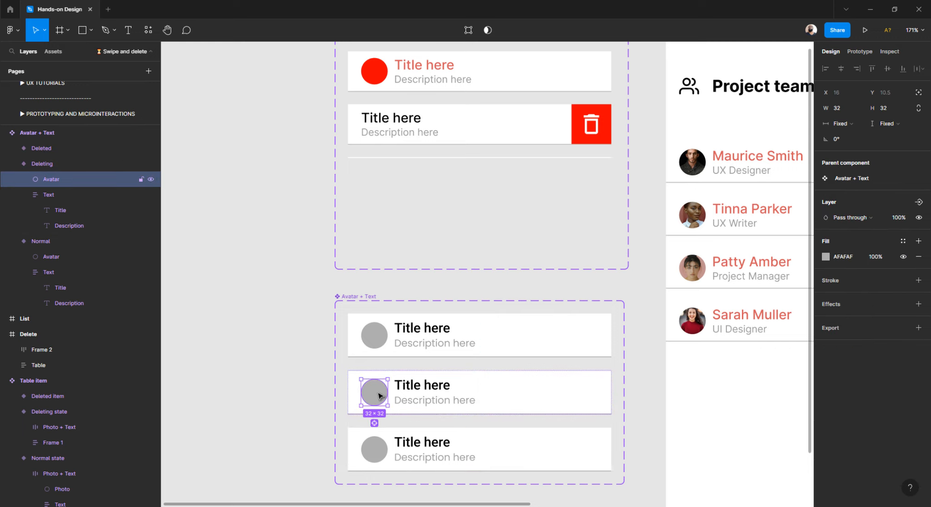
pyautogui.click(291, 369)
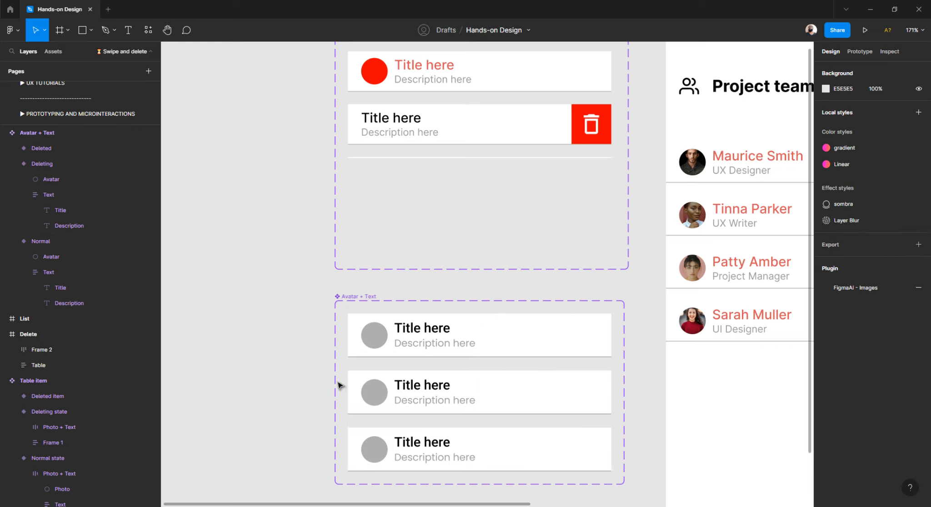
pyautogui.click(380, 399)
pyautogui.click(381, 399)
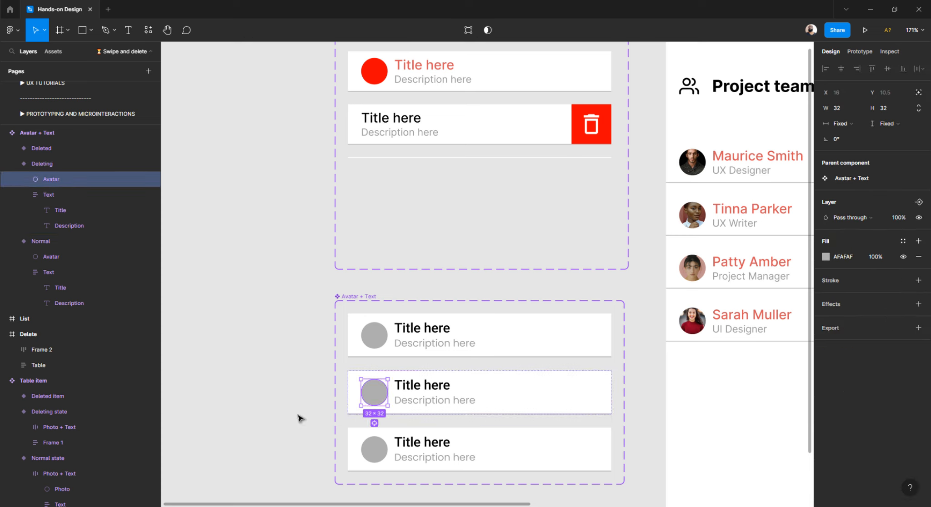
pyautogui.press('Right')
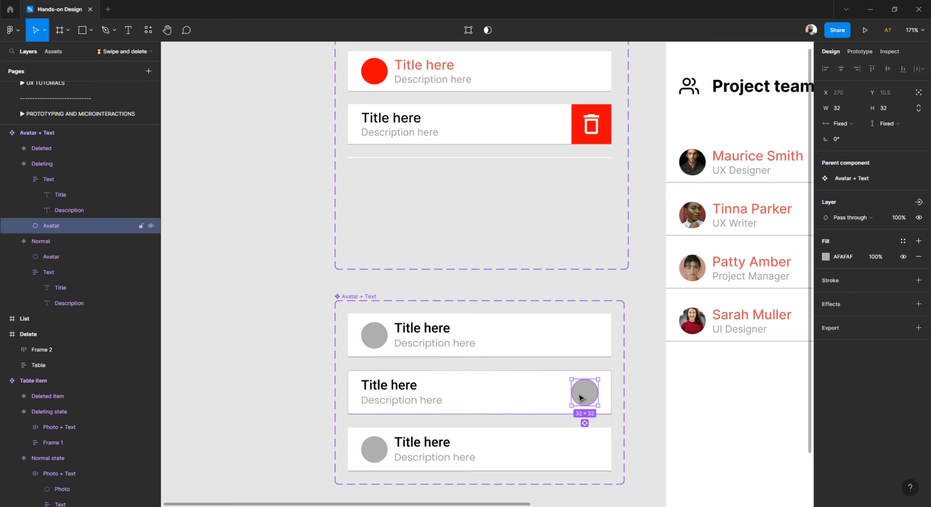
# Examine the original Deleting state's red trash box, including its size, padding and placement beside the text.
pyautogui.click(579, 115)
pyautogui.click(395, 119)
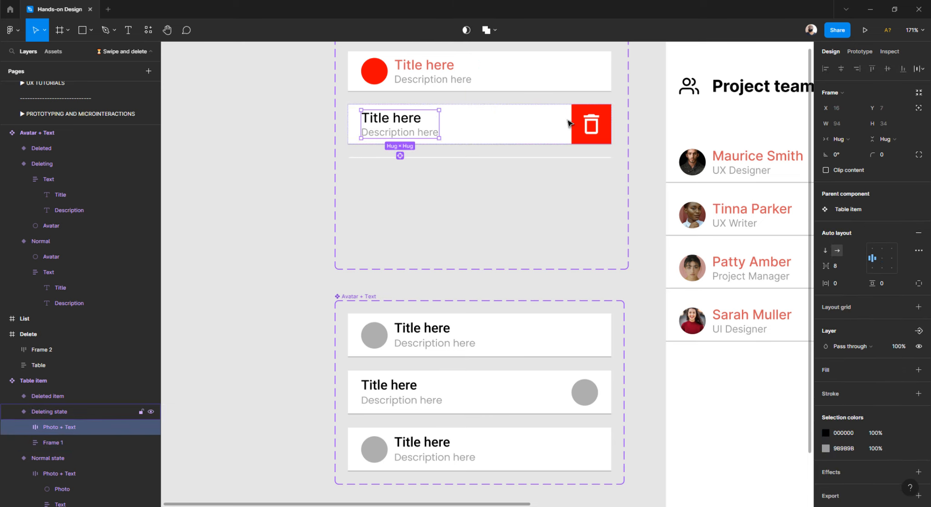
pyautogui.click(579, 115)
pyautogui.scroll(-3, 541, 250)
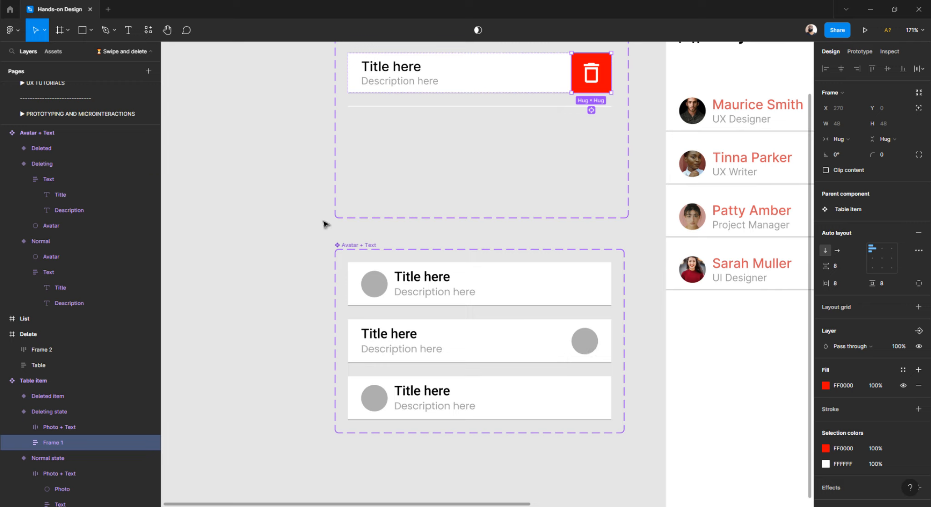
pyautogui.click(575, 81)
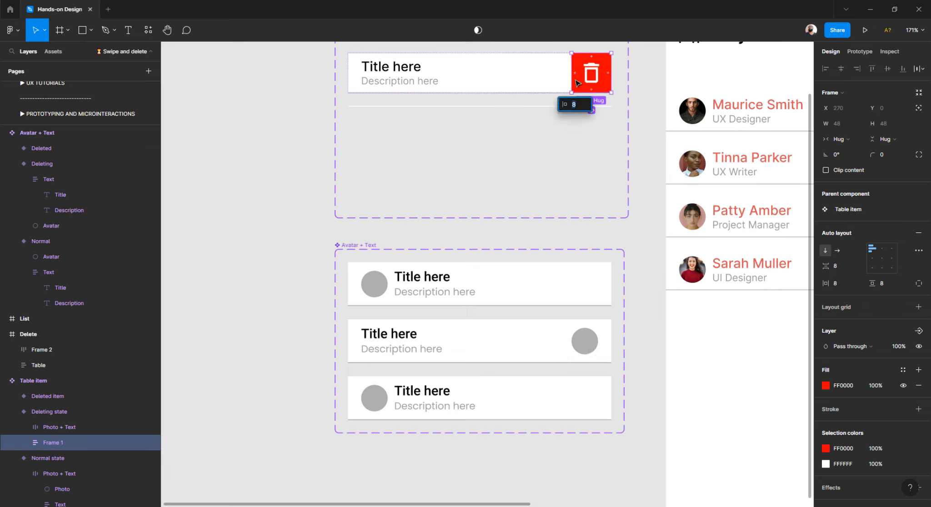
pyautogui.click(236, 237)
pyautogui.doubleClick(577, 81)
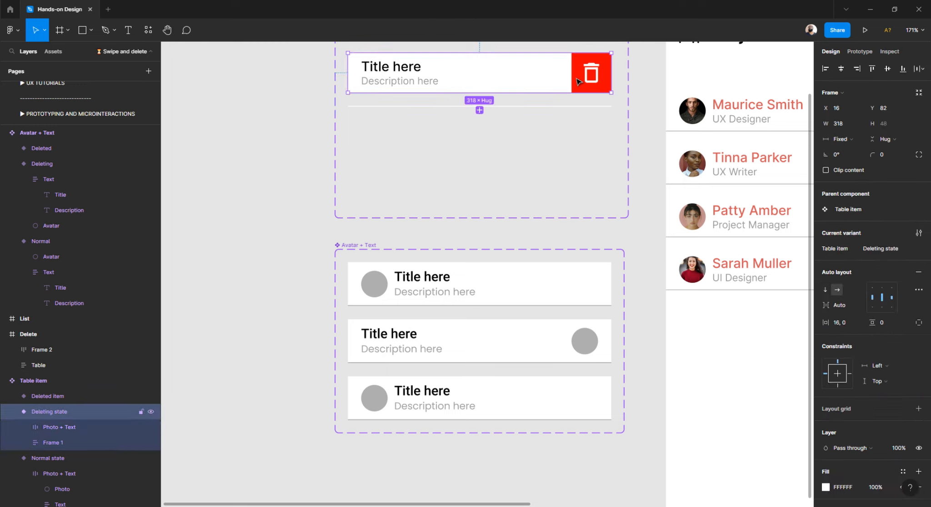
pyautogui.click(292, 237)
pyautogui.hscroll(-1, 317, 248)
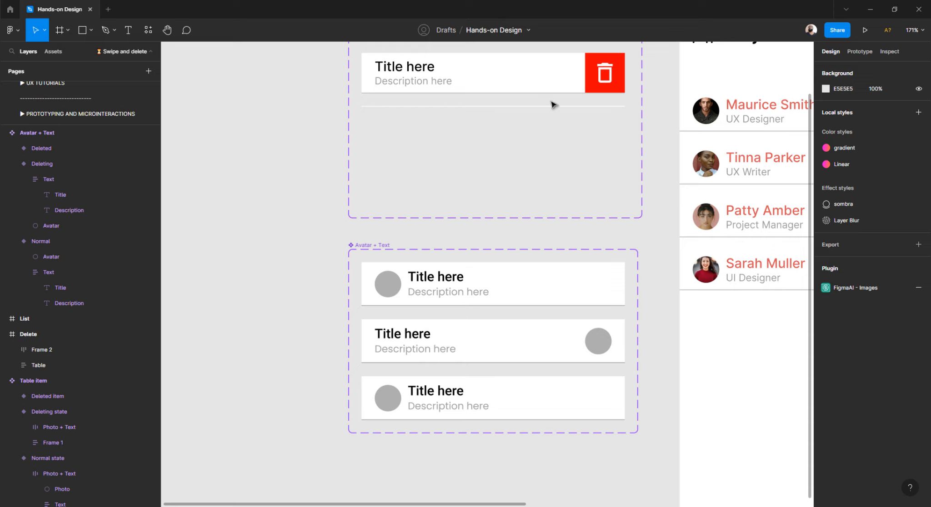
pyautogui.scroll(1, 586, 104)
pyautogui.scroll(5, 609, 114)
pyautogui.scroll(-6, 609, 113)
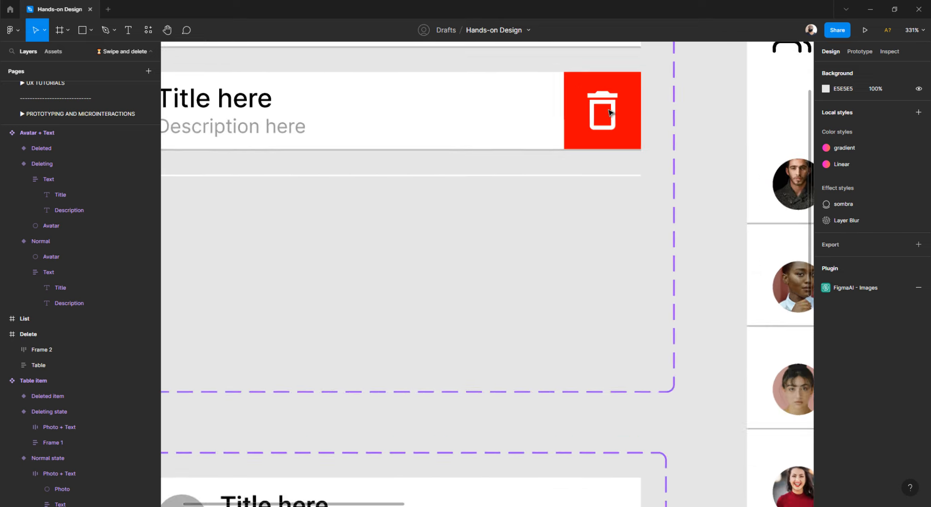
pyautogui.scroll(-3, 609, 114)
pyautogui.scroll(-3, 609, 113)
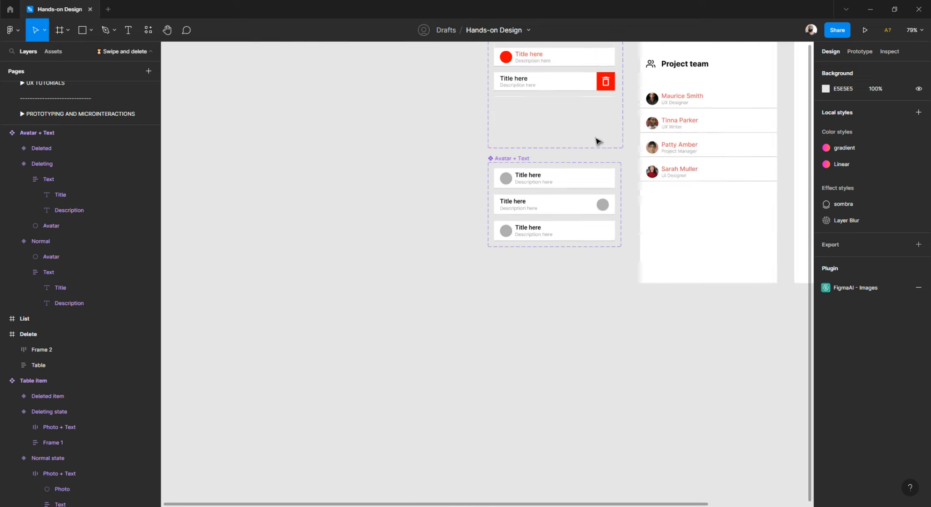
pyautogui.scroll(1, 597, 146)
pyautogui.scroll(4, 596, 168)
pyautogui.scroll(-1, 602, 177)
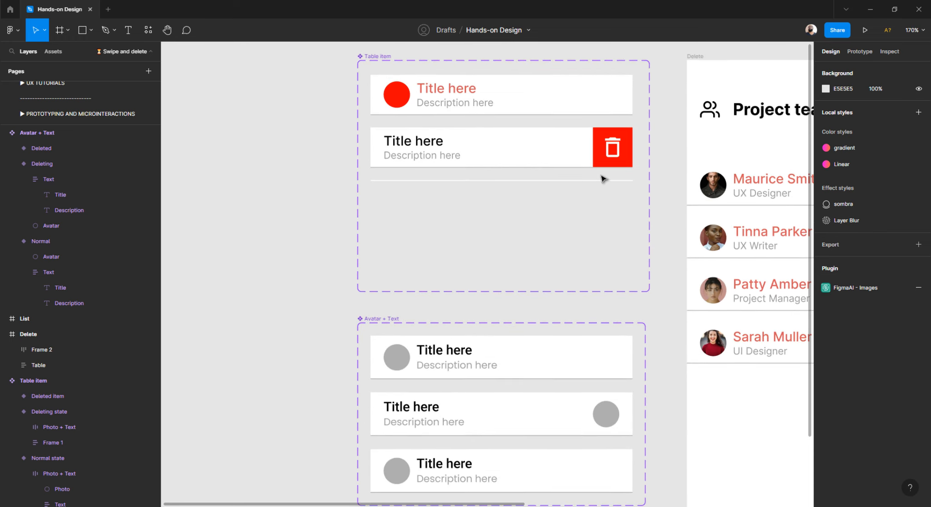
pyautogui.hscroll(5, 603, 177)
pyautogui.hscroll(-3, 406, 198)
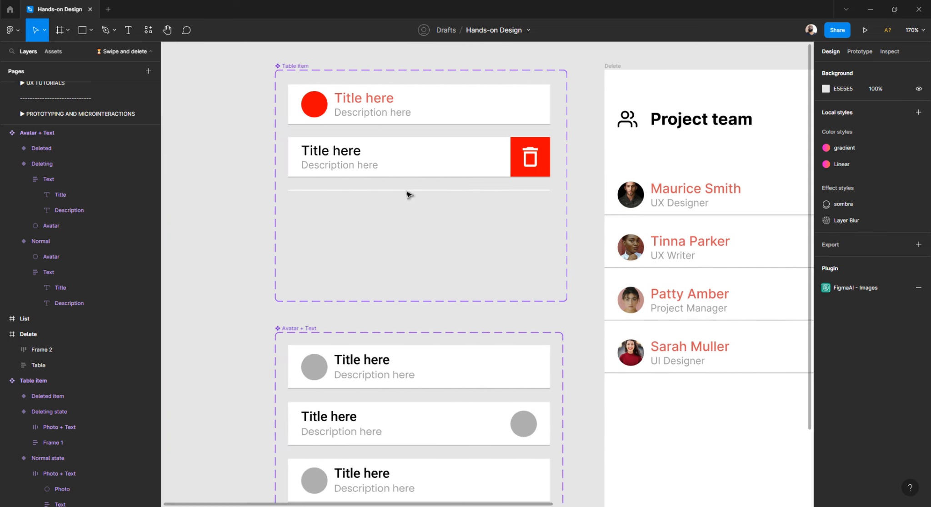
# Search all plugins for "icon", run Feather Icons, and move its window clear of the component sets.
pyautogui.click(19, 32)
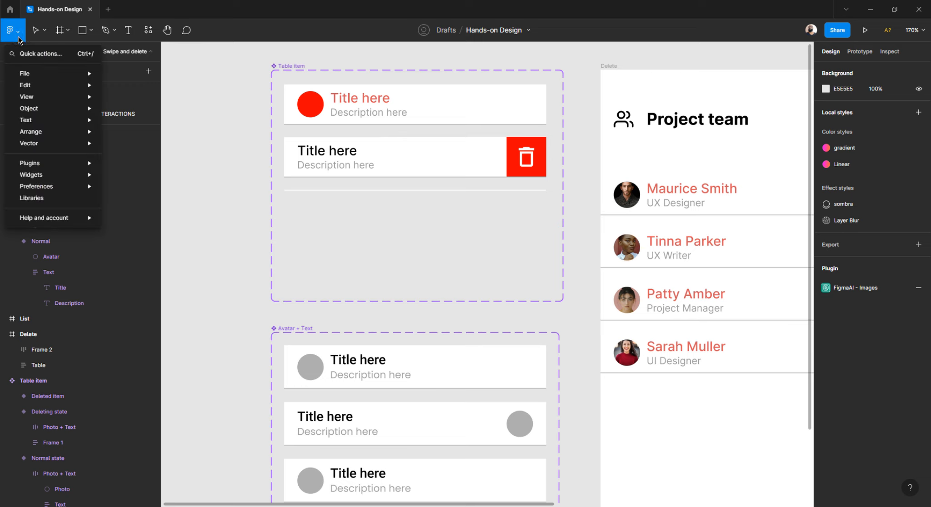
pyautogui.moveTo(35, 178)
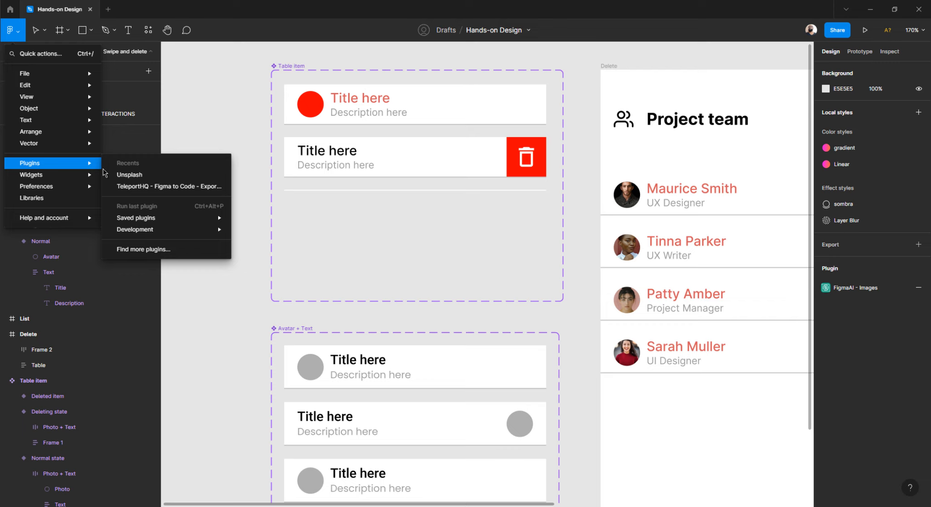
pyautogui.moveTo(158, 220)
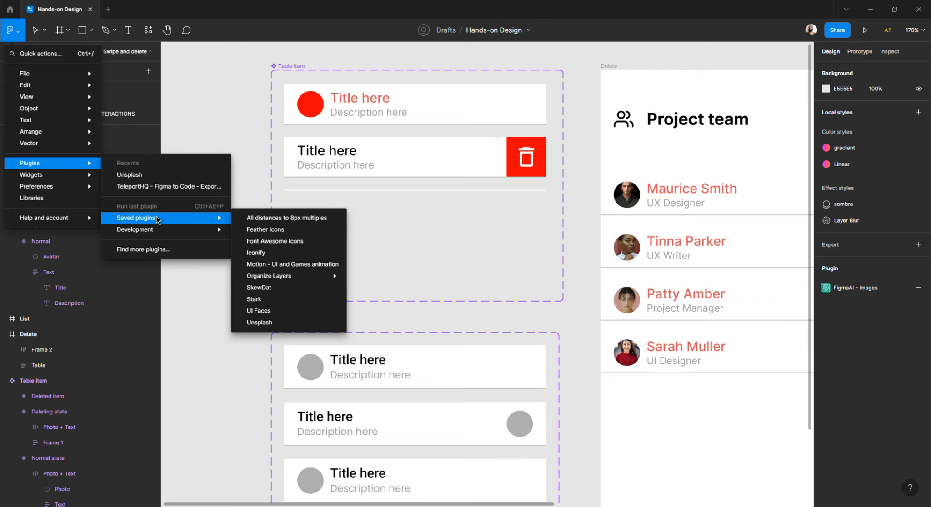
pyautogui.click(145, 250)
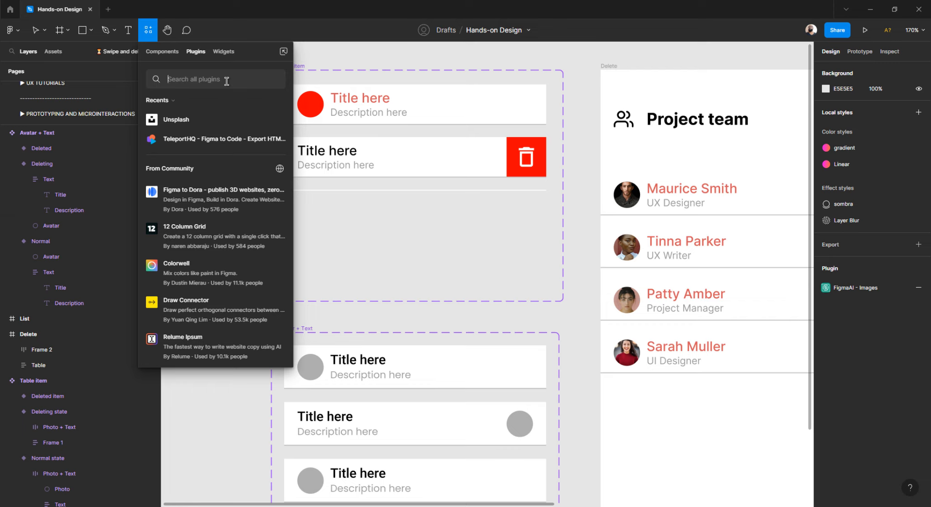
pyautogui.write('icon')
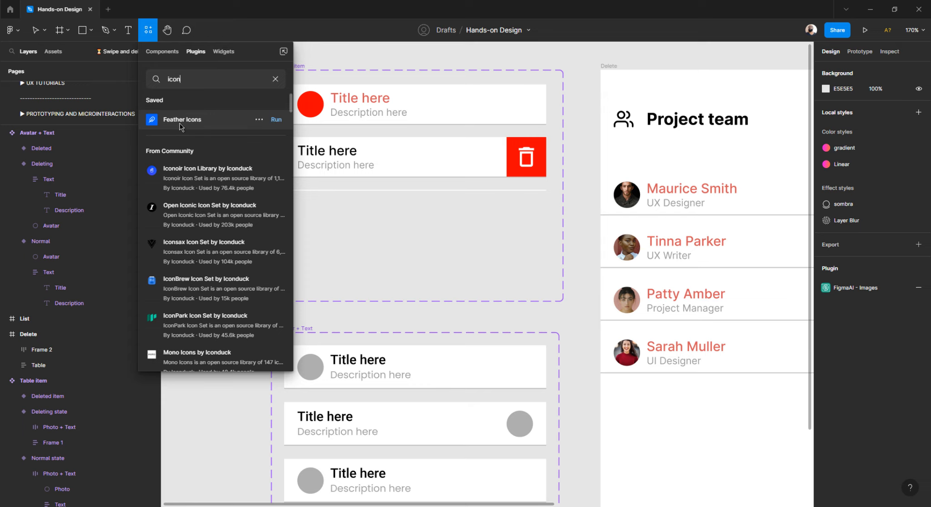
pyautogui.click(276, 120)
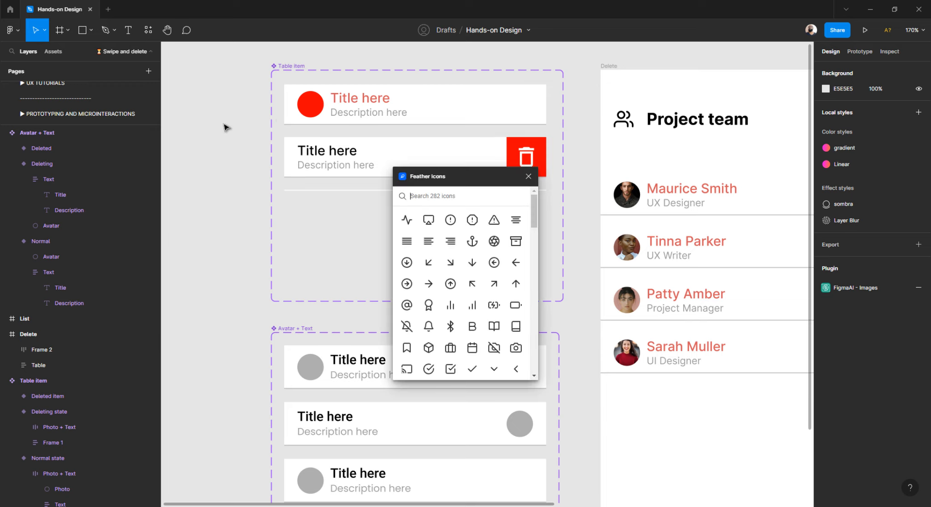
pyautogui.moveTo(474, 180); pyautogui.dragTo(683, 79)
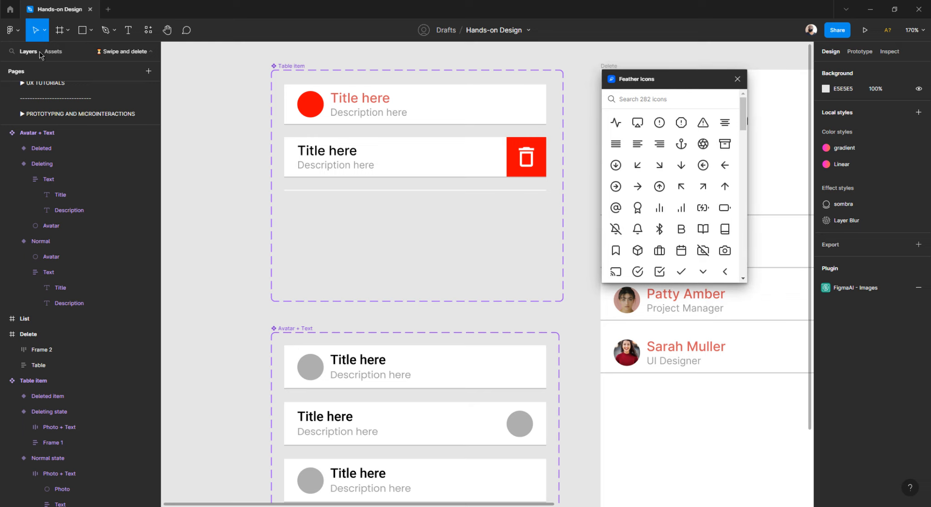
pyautogui.click(20, 33)
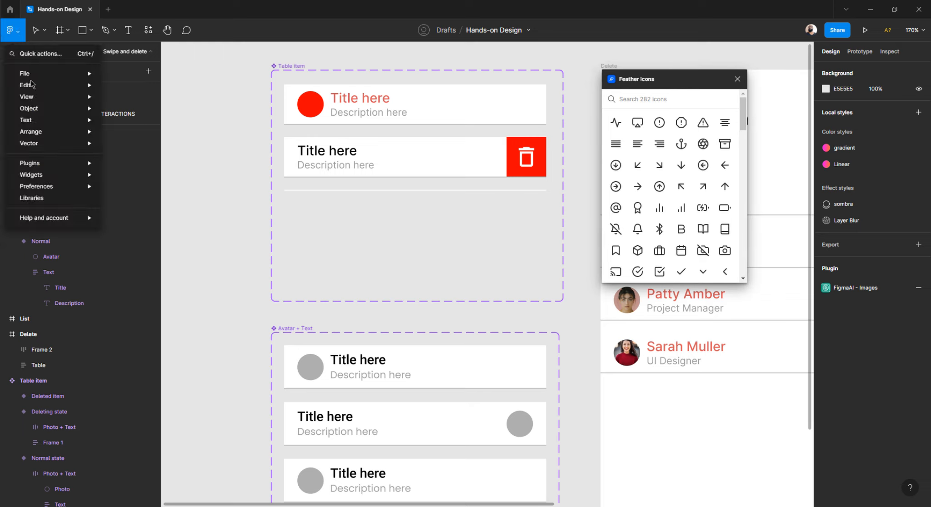
pyautogui.moveTo(65, 164)
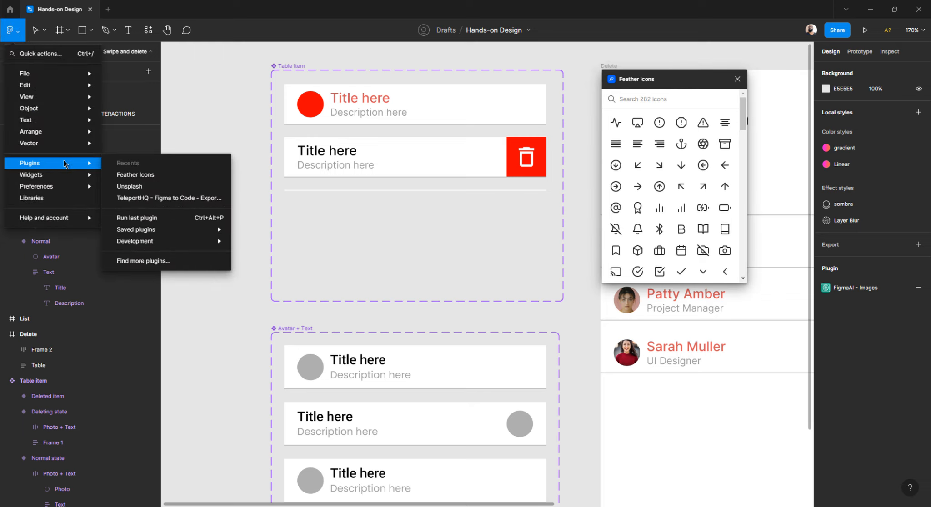
pyautogui.click(145, 261)
pyautogui.write('feather')
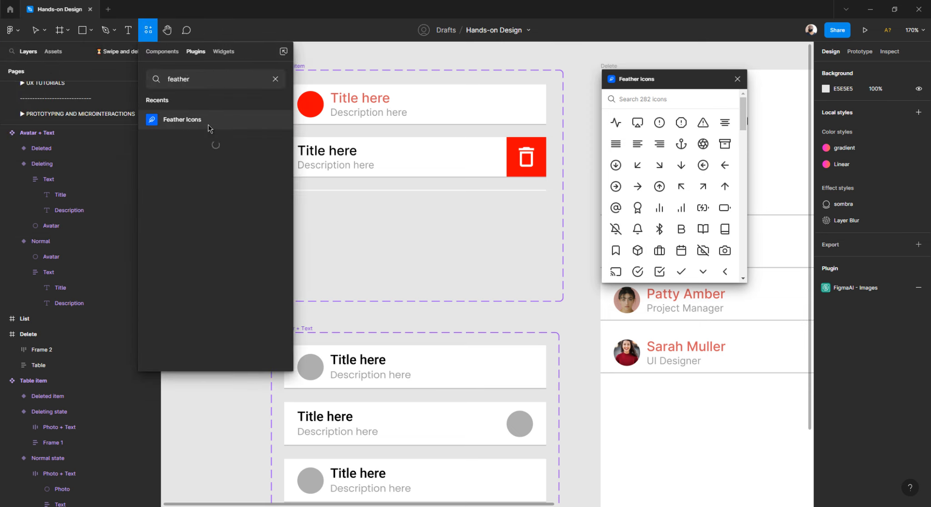
pyautogui.press('Escape')
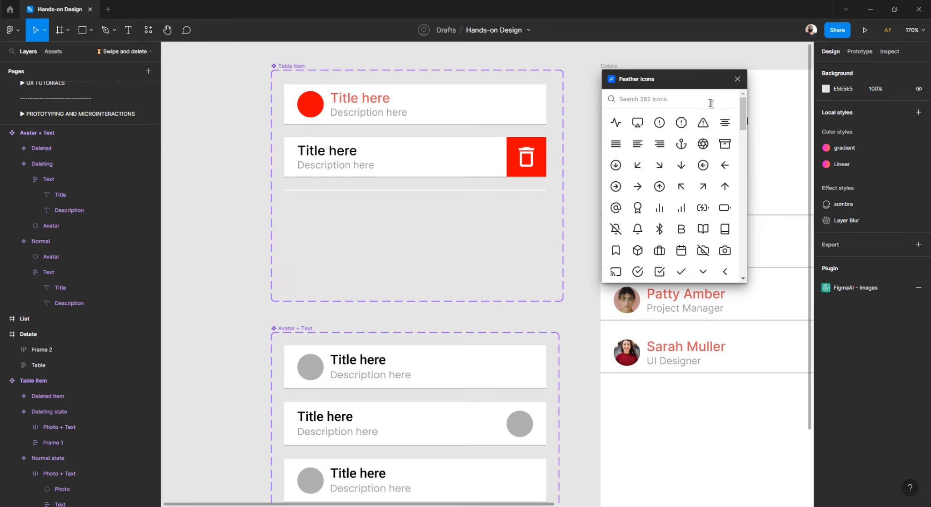
# Find "trash" in Feather Icons, place the trash-2 icon on the empty canvas below the Avatar + Text set, and close the plugin.
pyautogui.write('trash')
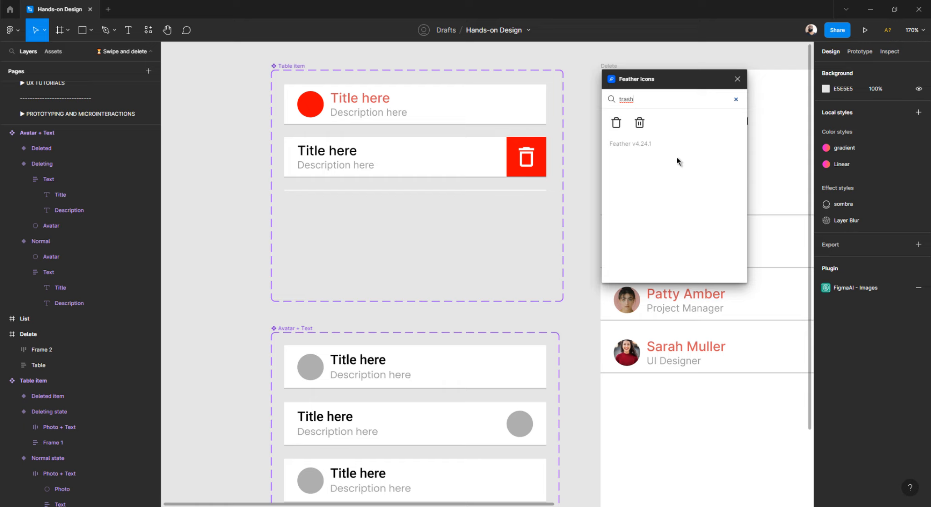
pyautogui.scroll(-1, 485, 157)
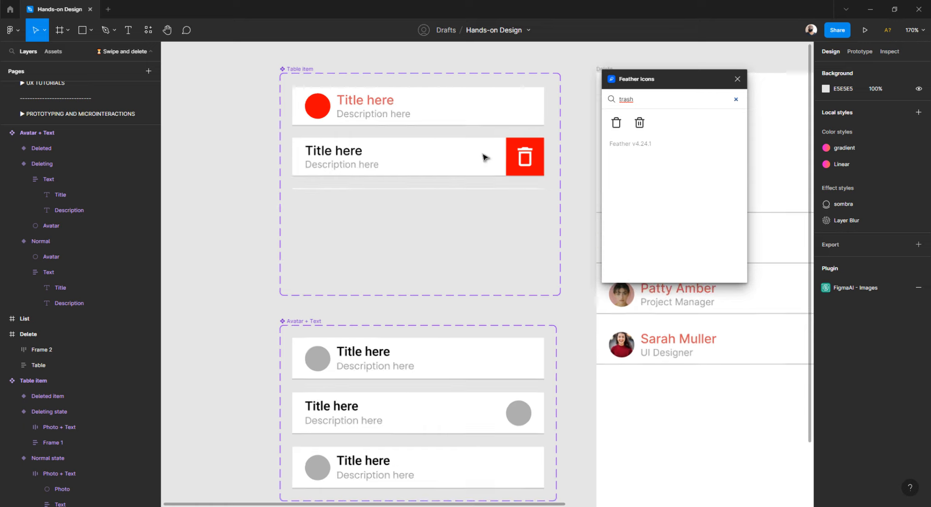
pyautogui.scroll(-3, 485, 159)
pyautogui.scroll(-8, 484, 160)
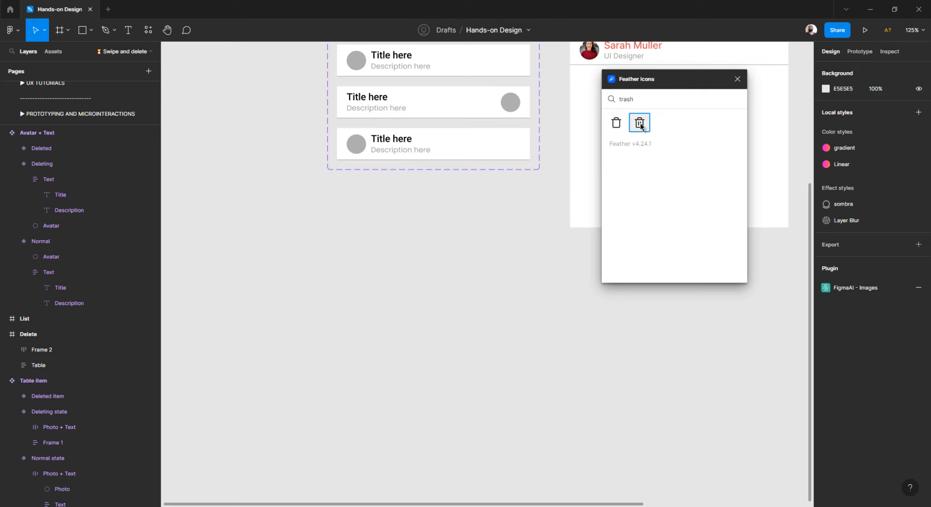
pyautogui.moveTo(640, 126); pyautogui.dragTo(494, 281)
pyautogui.click(509, 269)
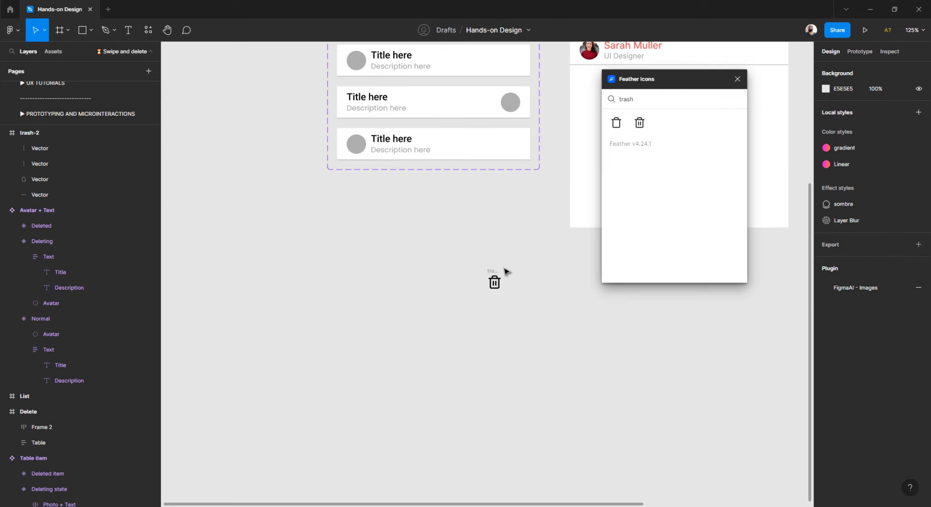
pyautogui.click(494, 278)
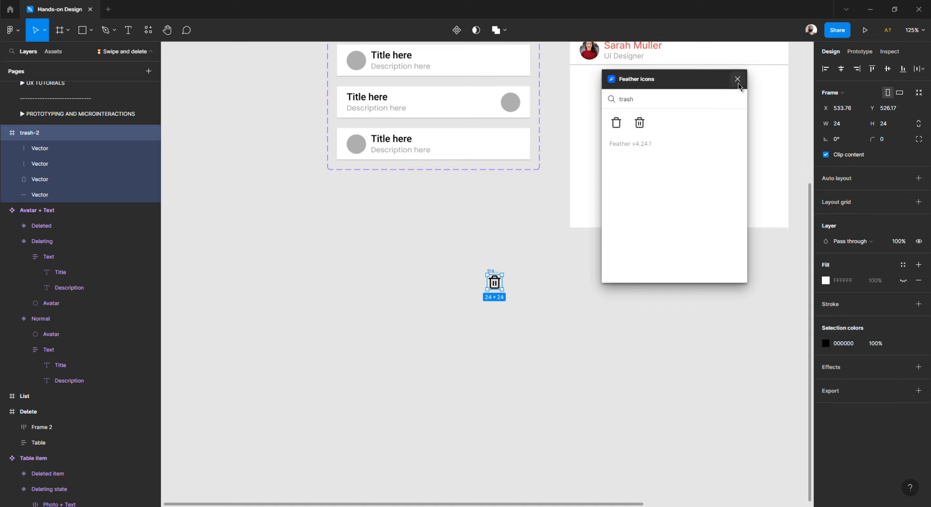
pyautogui.click(737, 80)
pyautogui.click(490, 263)
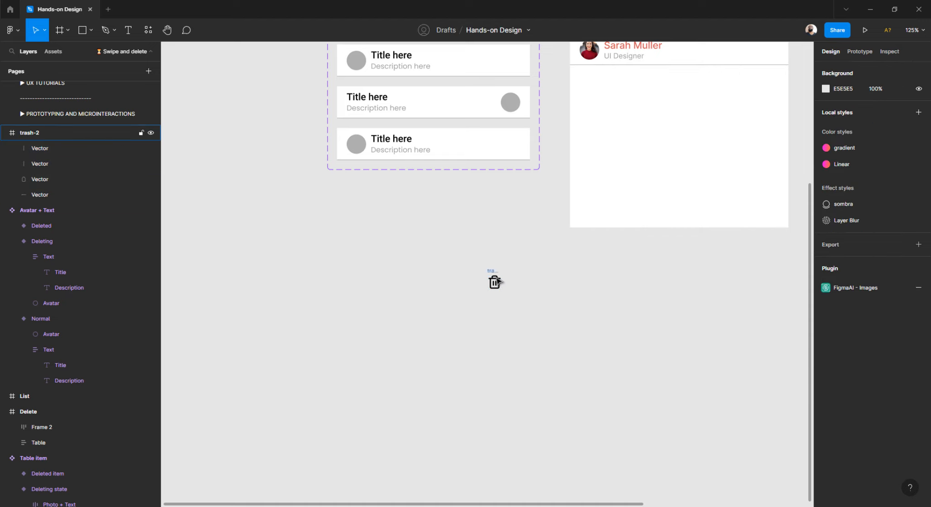
# Try to enlarge the trash-2 icon freehand to about 71 × 66, and undo the resize.
pyautogui.click(497, 282)
pyautogui.click(492, 268)
pyautogui.click(496, 278)
pyautogui.moveTo(501, 289); pyautogui.dragTo(531, 315)
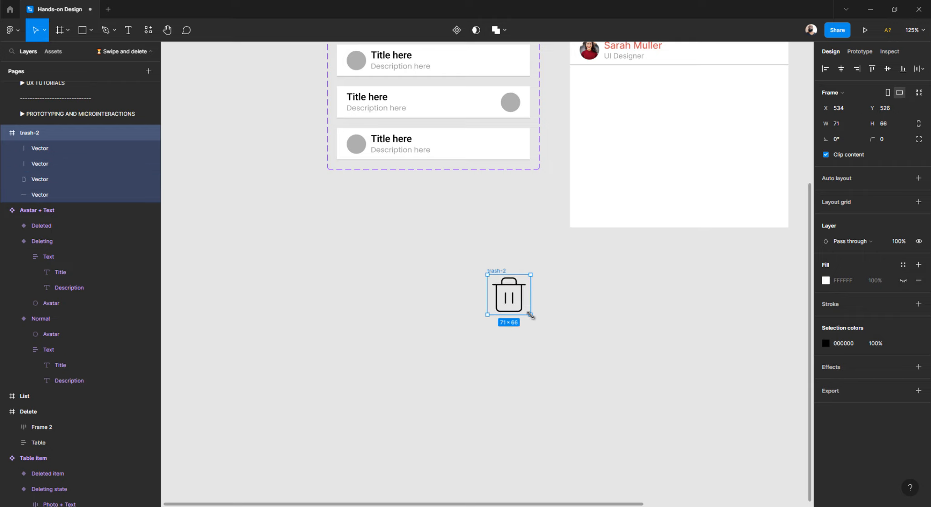
pyautogui.hotkey('ctrl', 'z')
# Constrain the trash-2 icon's proportions and resize it to 48 × 48, matching the original red trash box.
pyautogui.scroll(3, 503, 290)
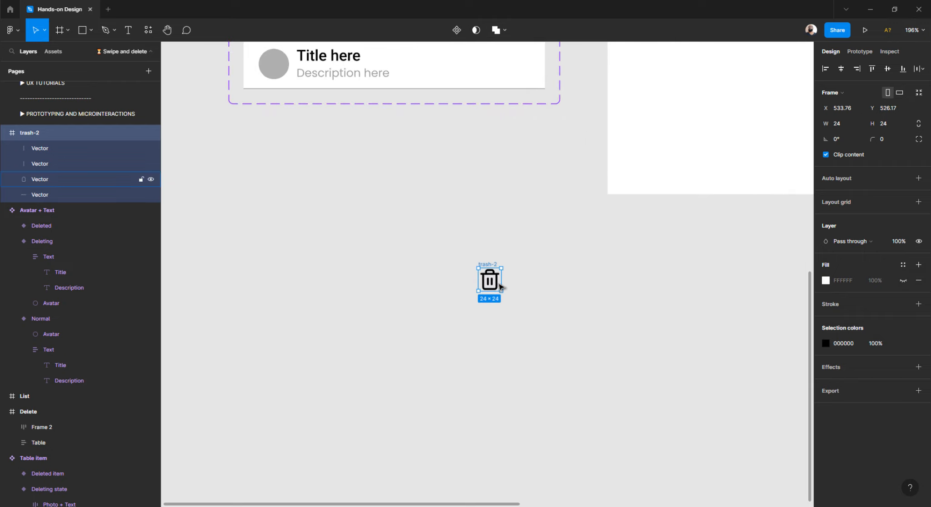
pyautogui.scroll(5, 500, 286)
pyautogui.scroll(5, 500, 286)
pyautogui.click(522, 143)
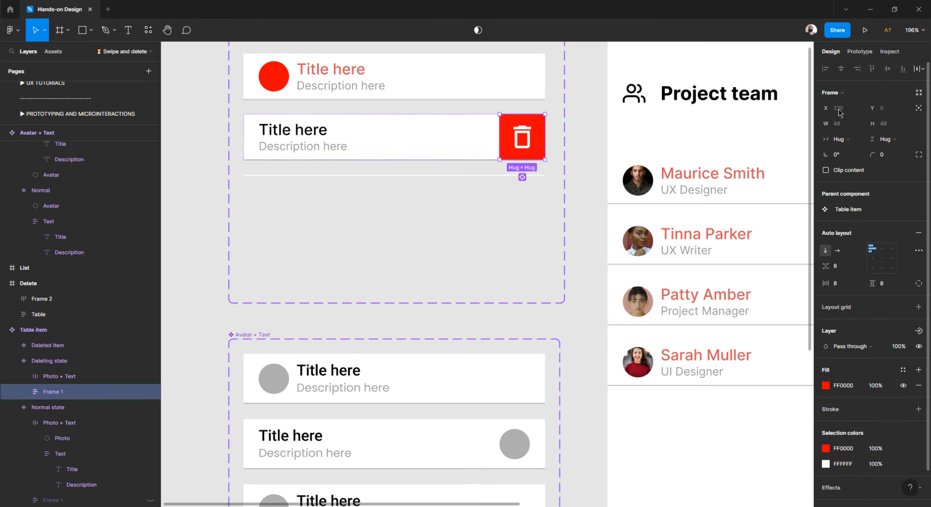
pyautogui.scroll(-3, 447, 159)
pyautogui.scroll(-5, 447, 162)
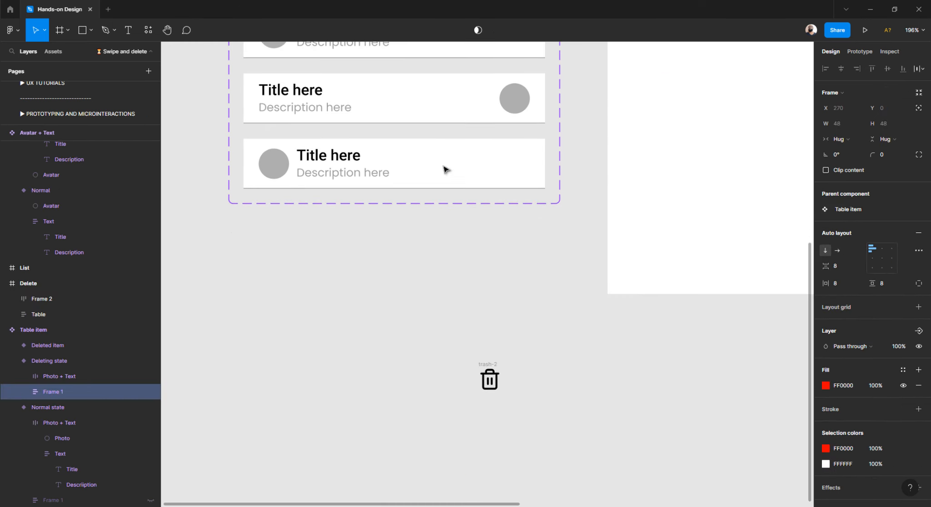
pyautogui.moveTo(438, 249); pyautogui.dragTo(576, 420)
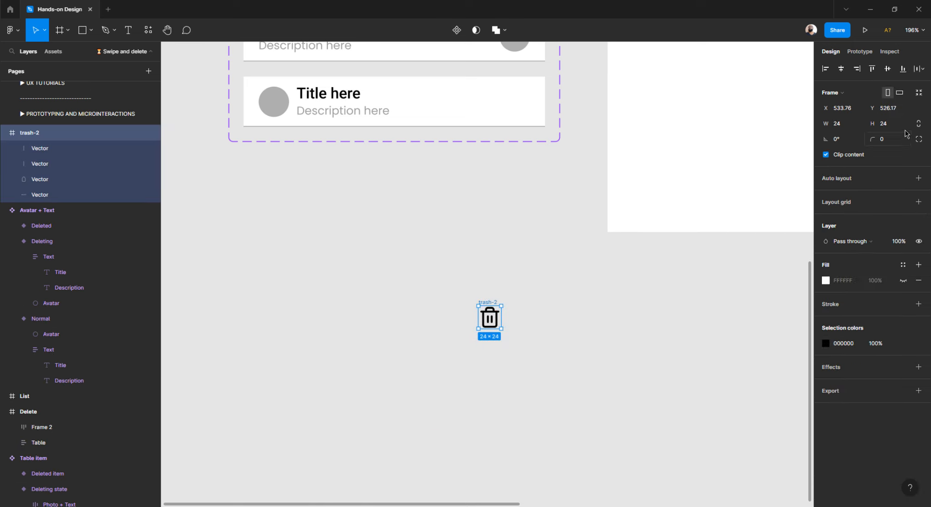
pyautogui.click(917, 126)
pyautogui.click(848, 128)
pyautogui.press('Return')
pyautogui.click(515, 376)
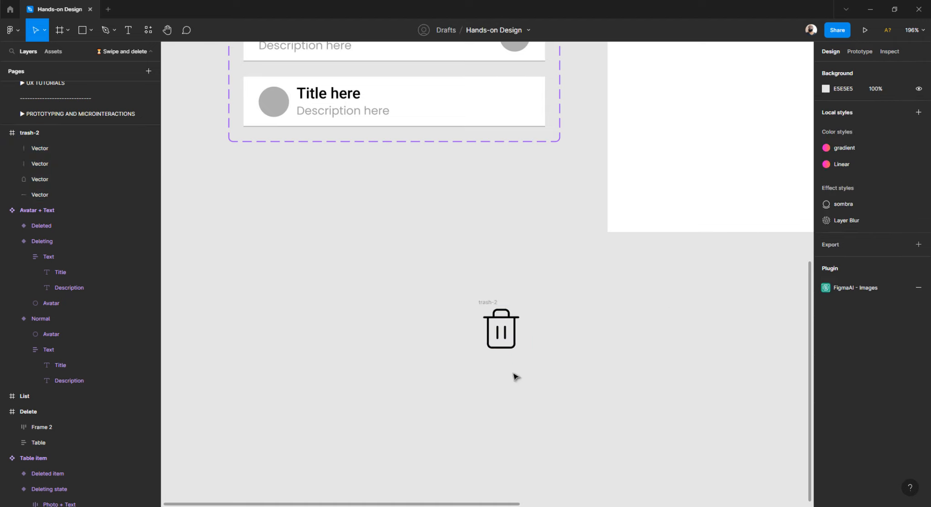
# Set the stroke width of the trash icon's body outline and horizontal lid line to 4.
pyautogui.click(505, 331)
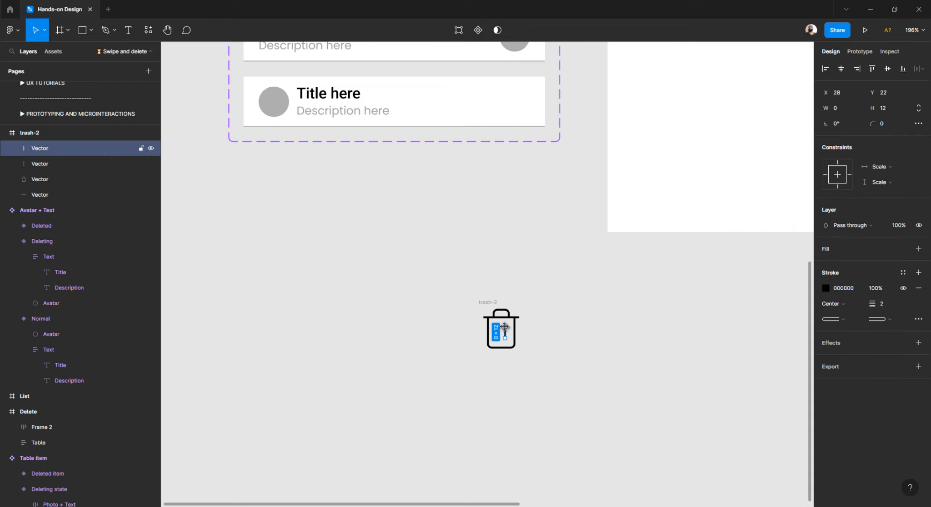
pyautogui.click(530, 332)
pyautogui.scroll(3, 507, 318)
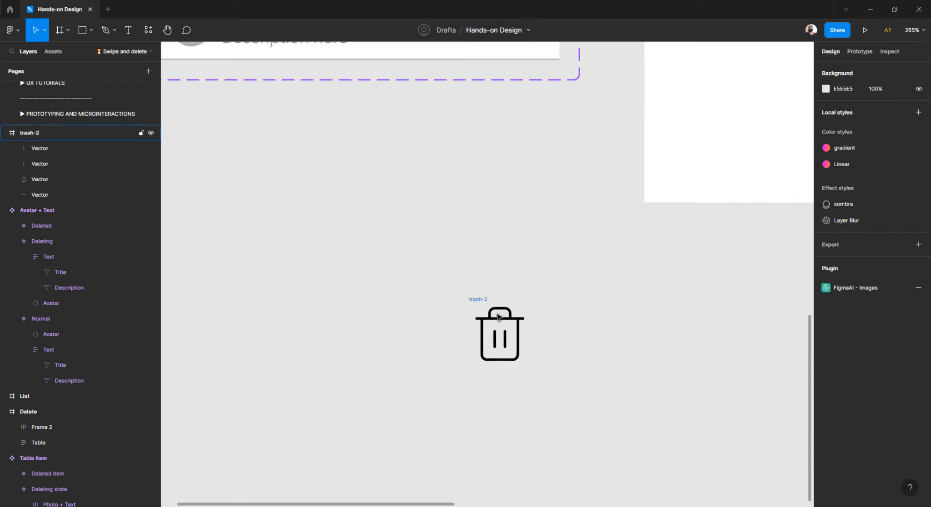
pyautogui.moveTo(443, 284); pyautogui.dragTo(616, 463)
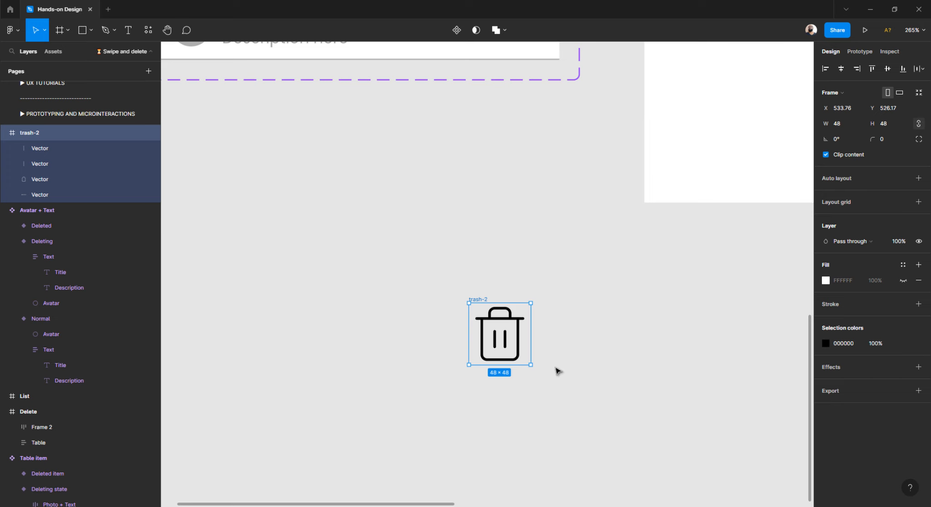
pyautogui.click(538, 359)
pyautogui.scroll(4, 538, 359)
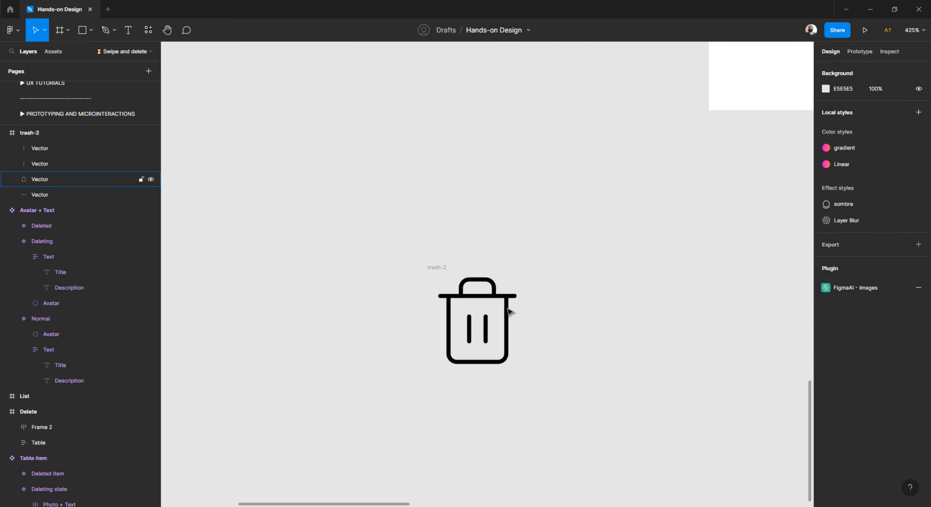
pyautogui.click(506, 308)
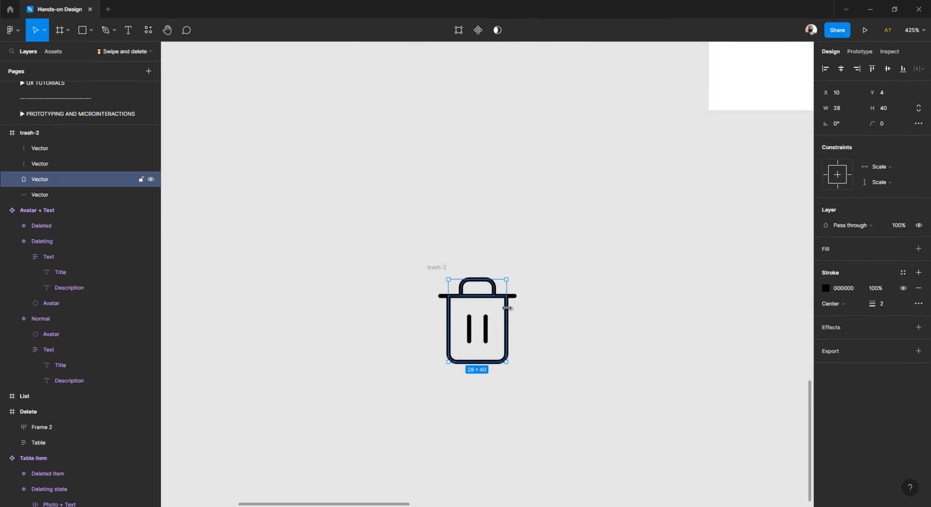
pyautogui.scroll(5, 444, 294)
pyautogui.keyDown('shift'); pyautogui.click(444, 294); pyautogui.keyUp('shift')
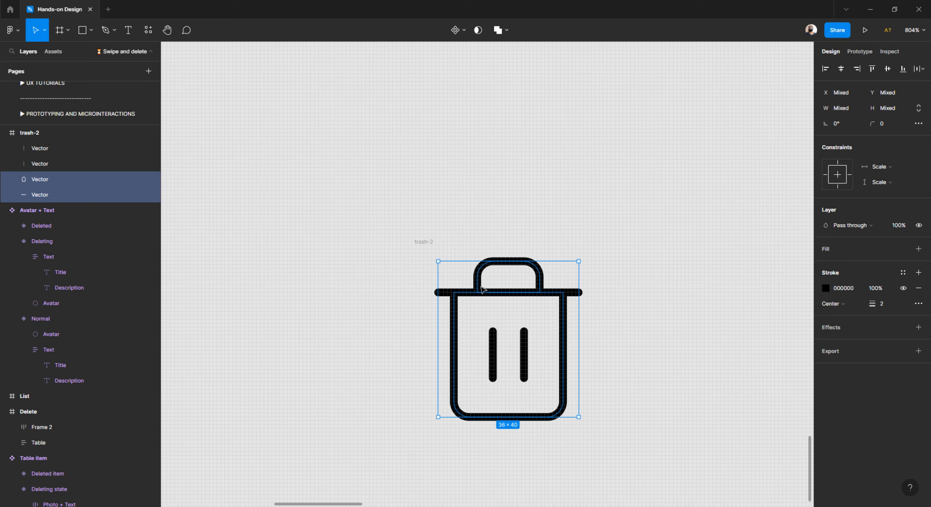
pyautogui.click(892, 309)
pyautogui.write('4')
pyautogui.press('Return')
# Set the stroke width of the two short vertical lines inside the trash can to 4.
pyautogui.click(523, 344)
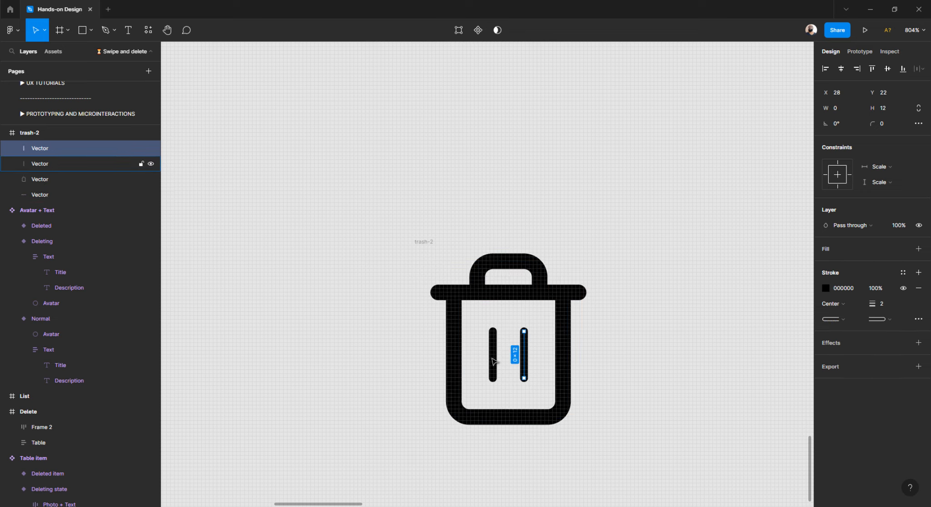
pyautogui.keyDown('shift'); pyautogui.click(493, 361); pyautogui.keyUp('shift')
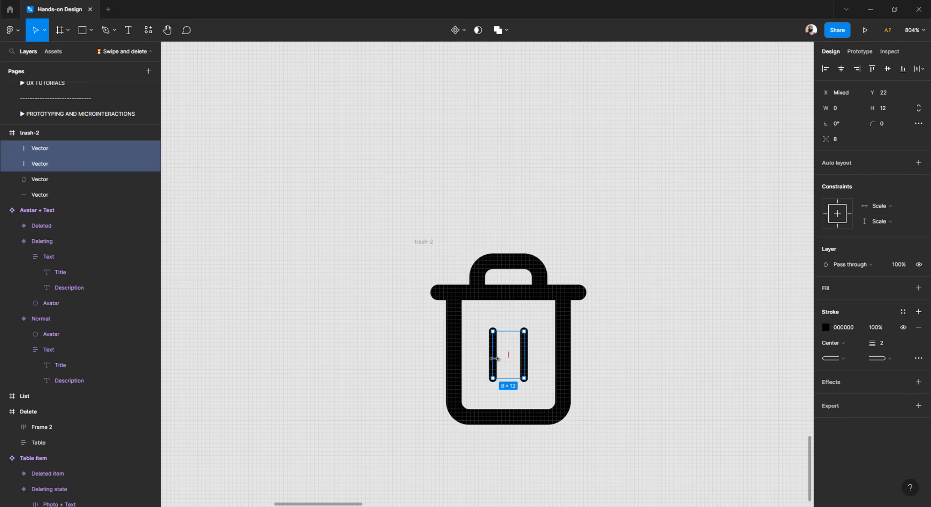
pyautogui.click(892, 346)
pyautogui.press('Return')
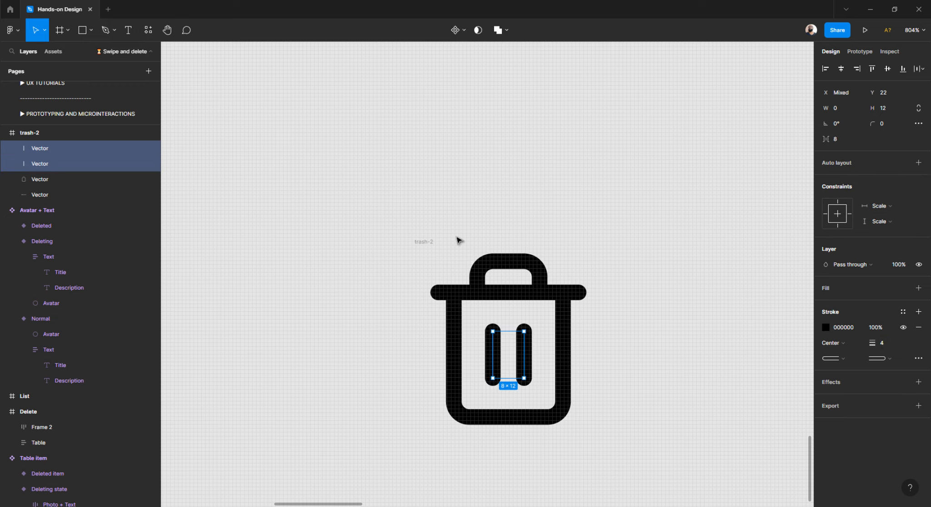
pyautogui.click(417, 228)
# Rename the trash-2 frame as Trash.
pyautogui.scroll(-5, 393, 223)
pyautogui.scroll(-2, 393, 223)
pyautogui.scroll(2, 399, 225)
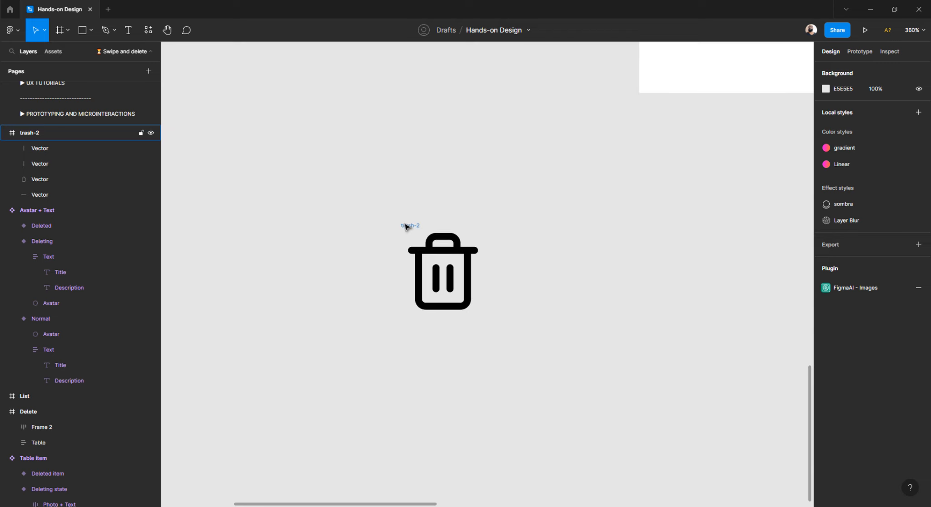
pyautogui.click(406, 225)
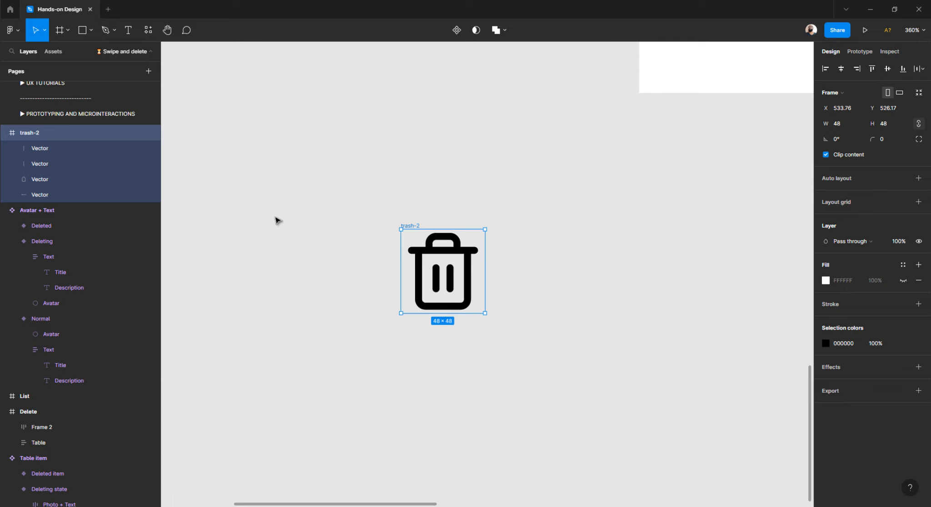
pyautogui.doubleClick(30, 132)
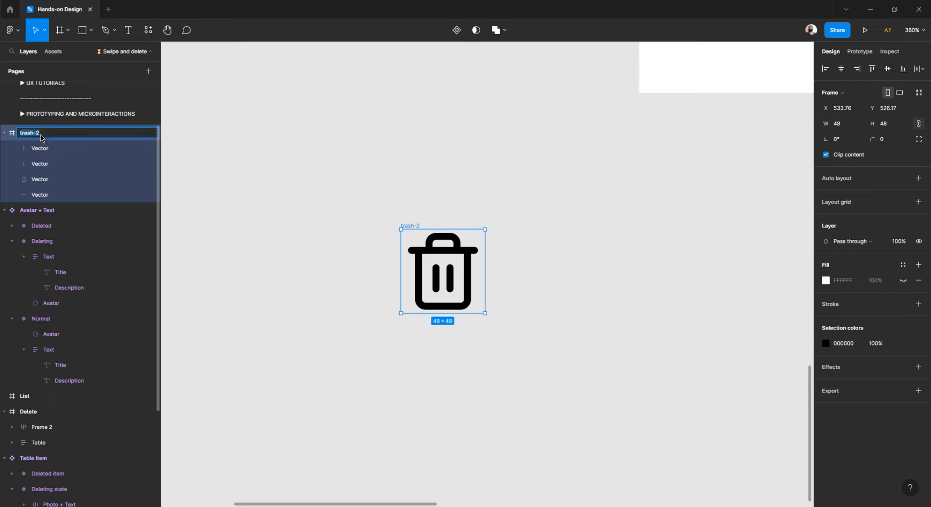
pyautogui.write('Trash')
pyautogui.press('Return')
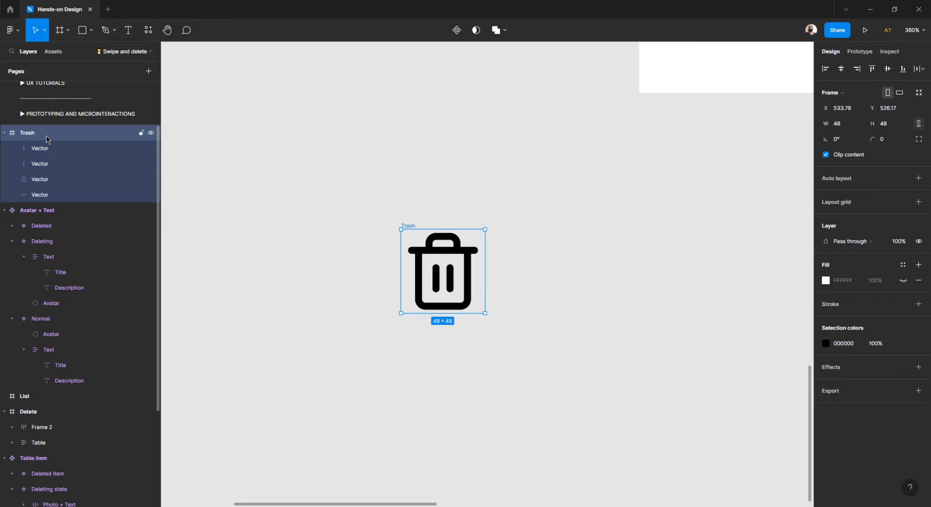
# Try to apply auto layout directly to the Trash frame.
pyautogui.hotkey('shift', 'a')
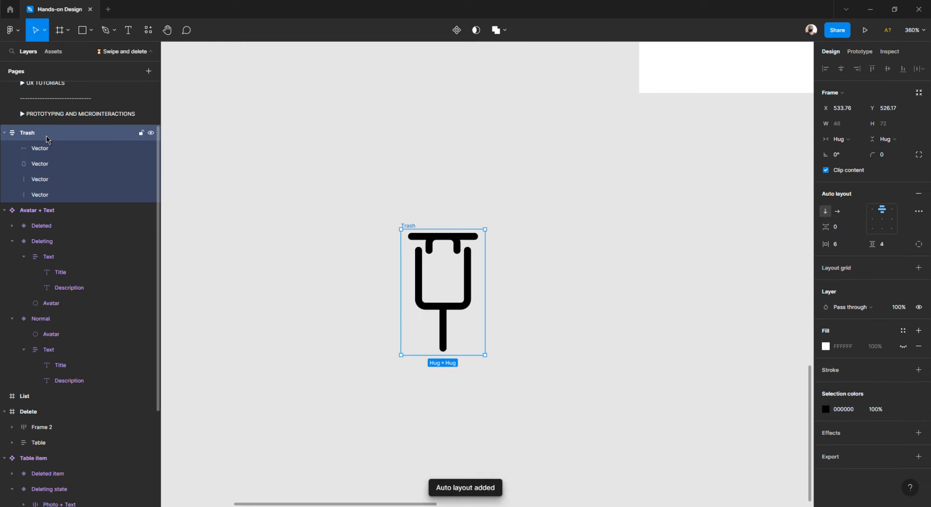
pyautogui.hotkey('ctrl', 'z')
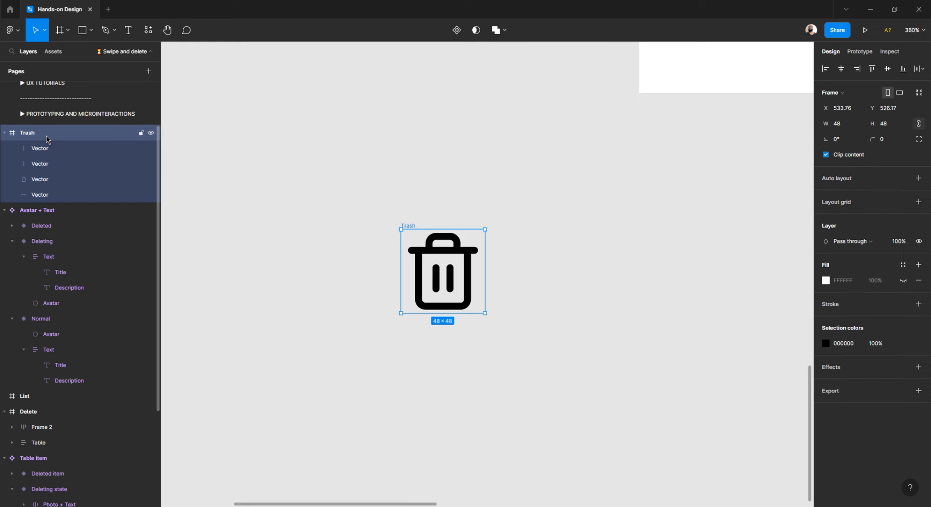
pyautogui.click(390, 207)
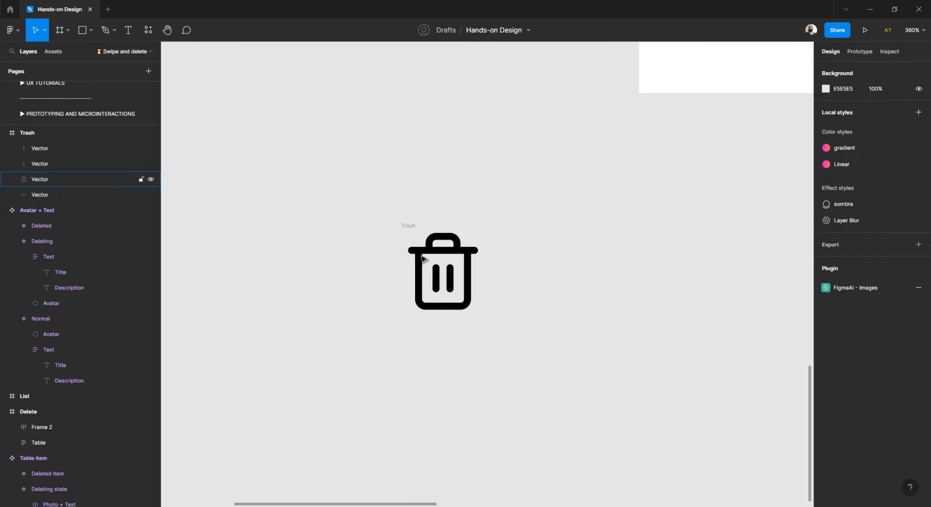
# Group the Trash frame and wrap the group in an auto layout frame.
pyautogui.click(409, 229)
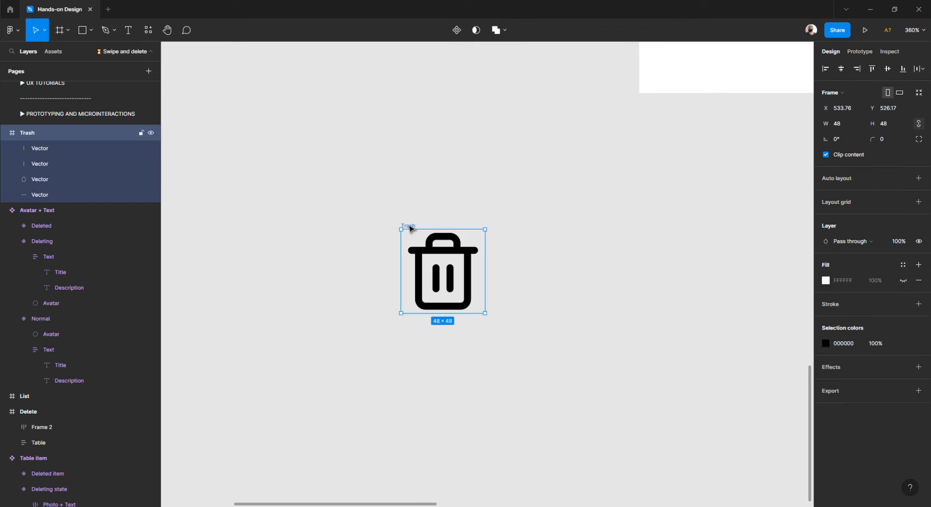
pyautogui.hotkey('ctrl', 'g')
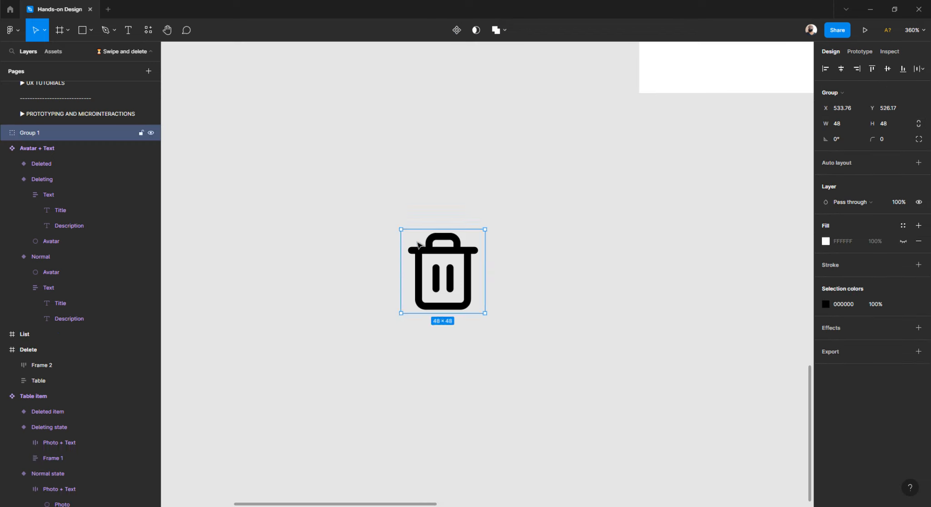
pyautogui.hotkey('shift', 'a')
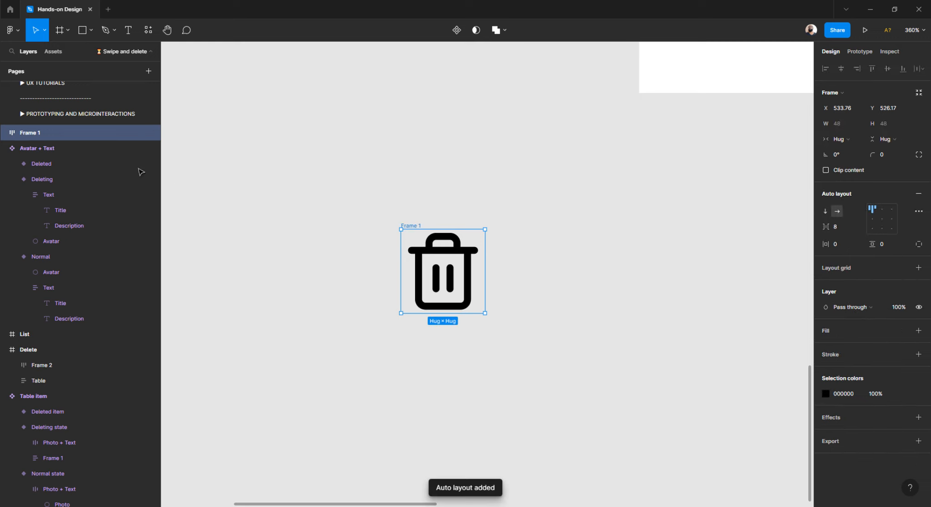
# Try to ungroup the Trash frame nested inside the new auto layout frame.
pyautogui.click(5, 133)
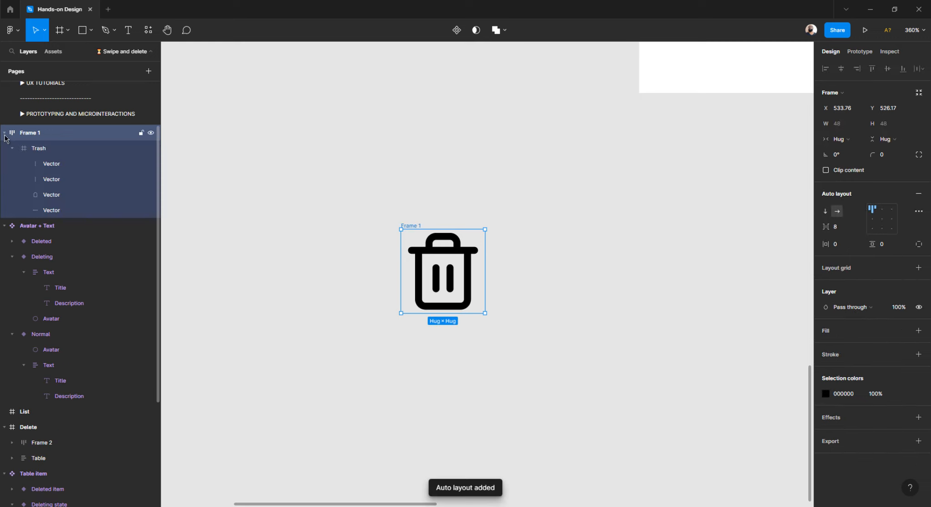
pyautogui.click(38, 148)
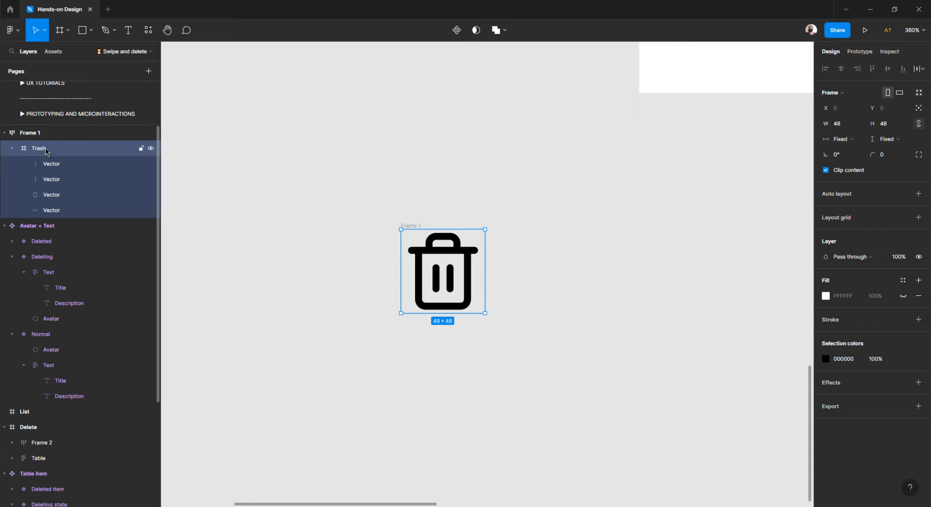
pyautogui.hotkey('ctrl', 'shift', 'g')
pyautogui.hotkey('ctrl', 'z')
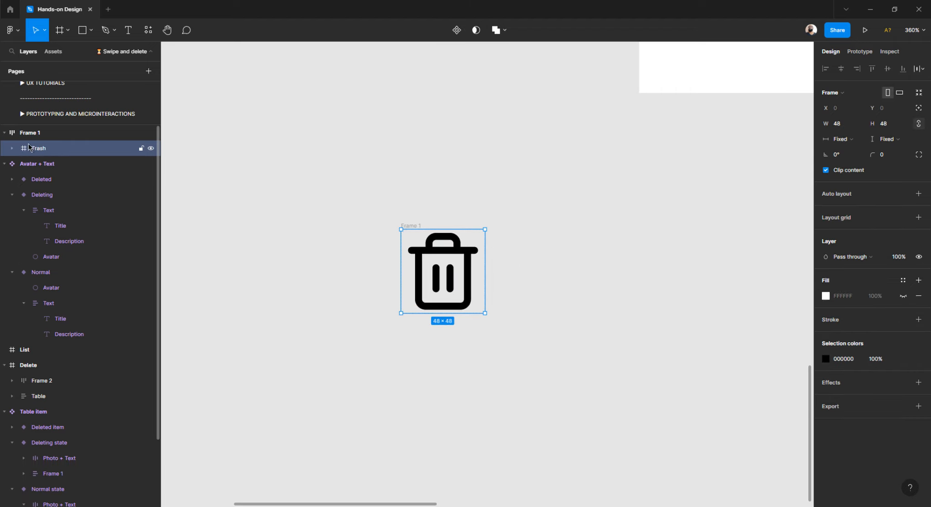
# Rename the auto layout frame around the Trash frame as Icon.
pyautogui.click(33, 133)
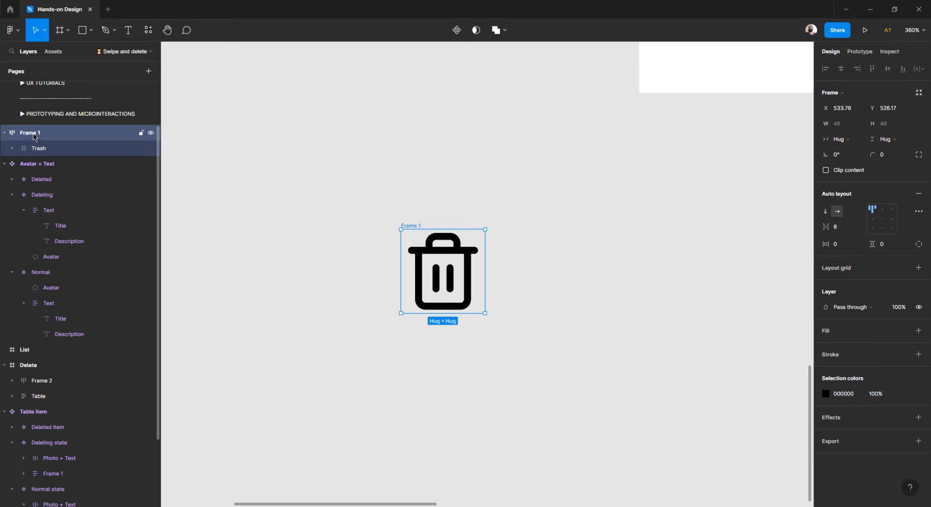
pyautogui.doubleClick(34, 134)
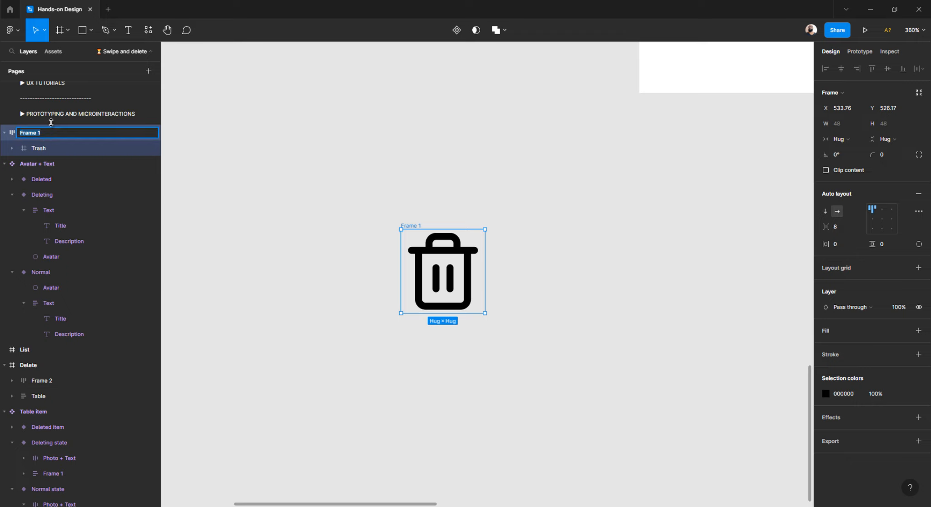
pyautogui.write('Icon')
pyautogui.press('Return')
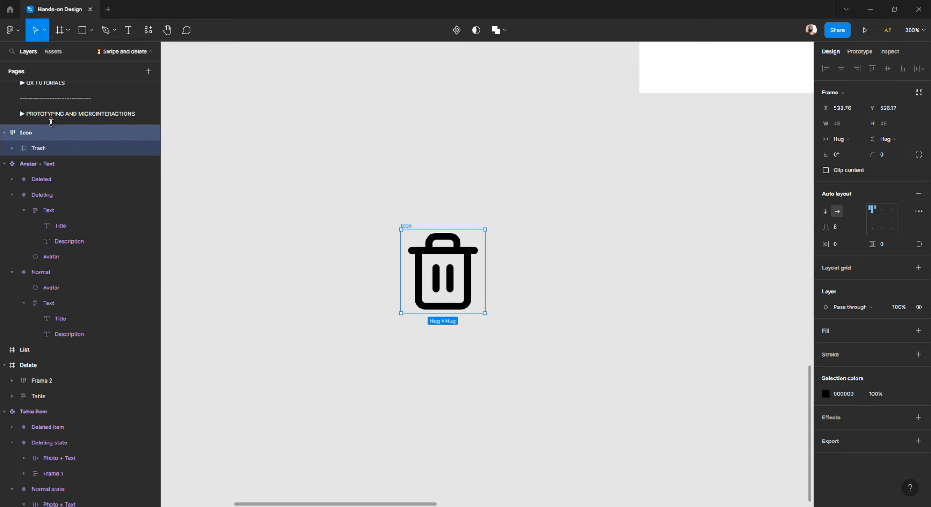
# Rename all four Vector layers inside the Trash frame as Line.
pyautogui.click(12, 149)
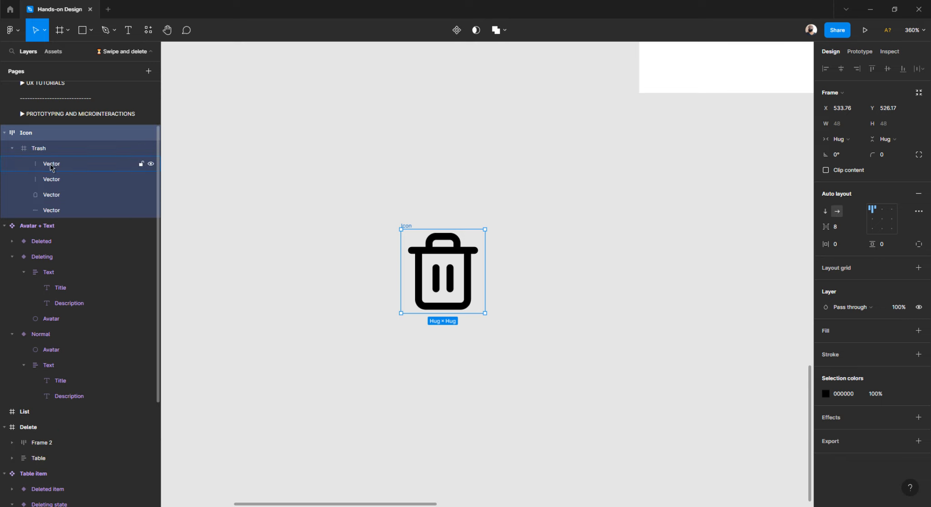
pyautogui.doubleClick(51, 164)
pyautogui.write('Line')
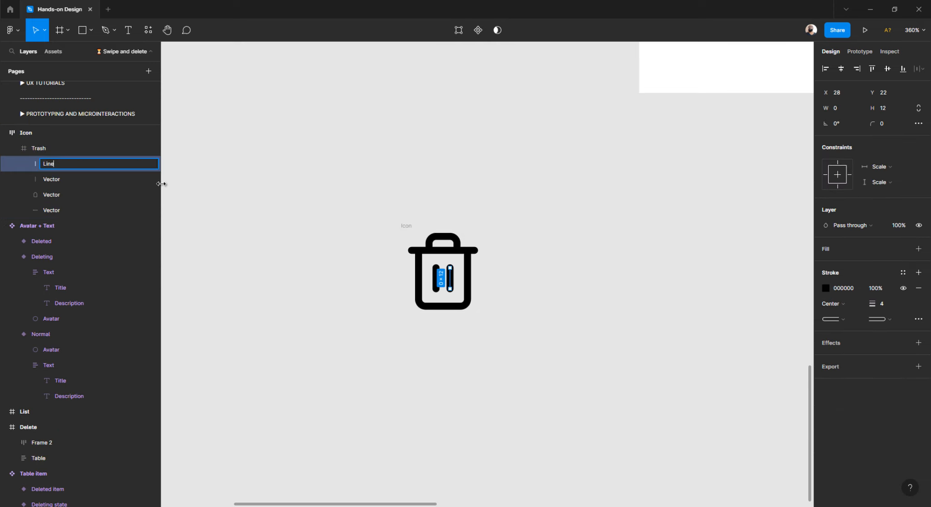
pyautogui.press('Tab')
pyautogui.write('L')
pyautogui.press('Tab')
pyautogui.write('L')
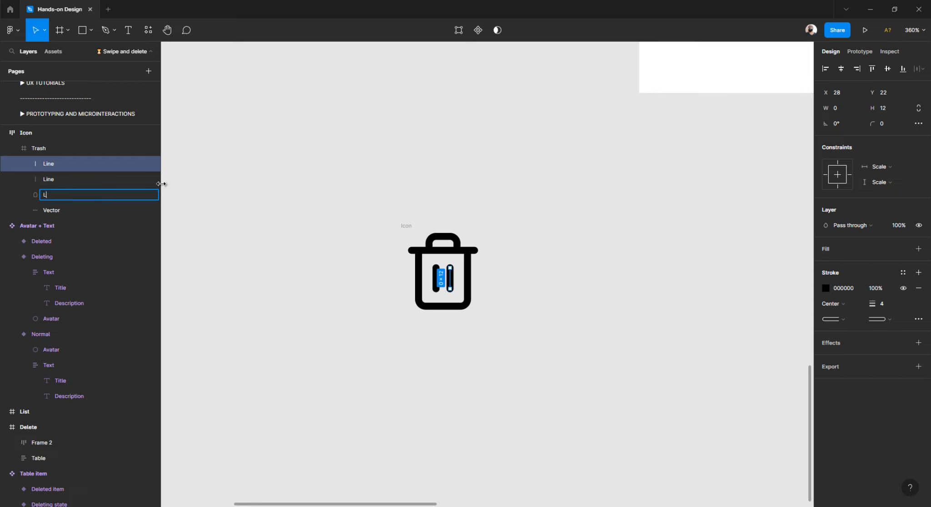
pyautogui.write('ine')
pyautogui.press('Tab')
pyautogui.write('Line')
pyautogui.press('Return')
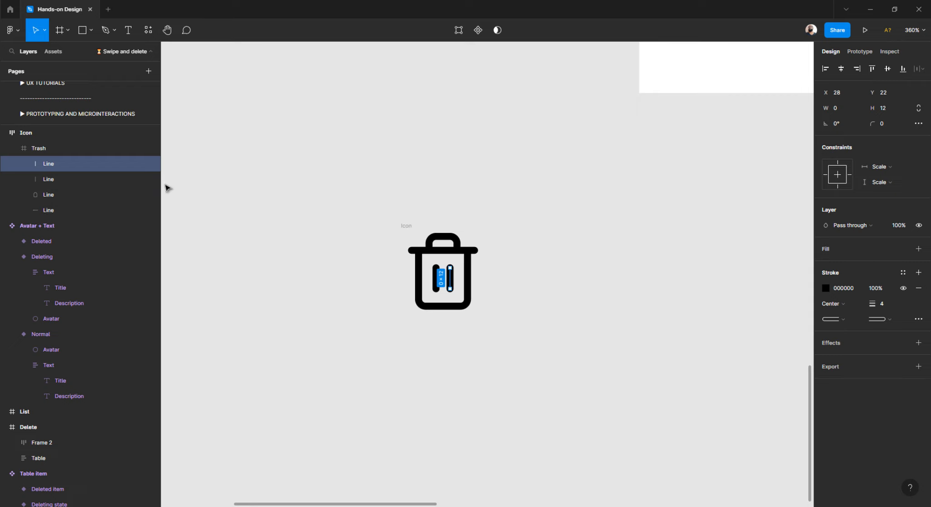
pyautogui.click(423, 215)
# Add a solid red FF0000 fill to the Icon frame.
pyautogui.click(406, 226)
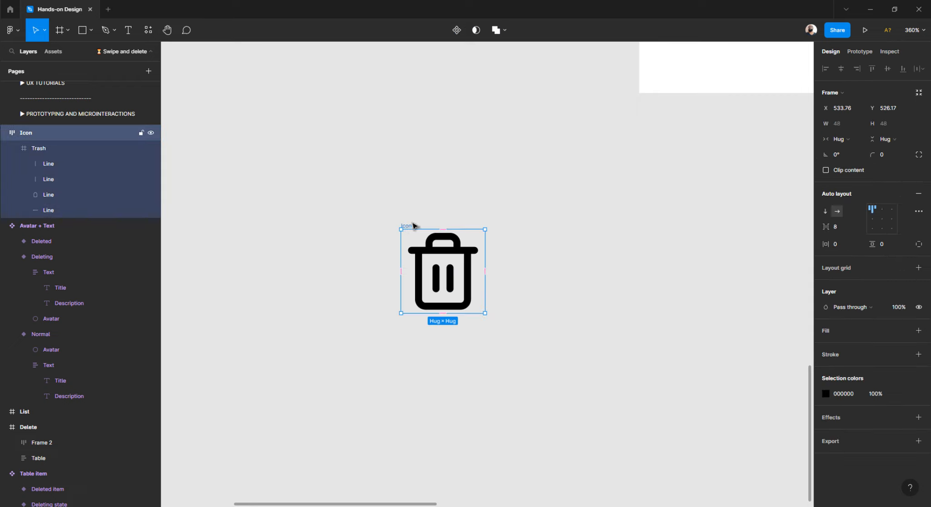
pyautogui.click(825, 330)
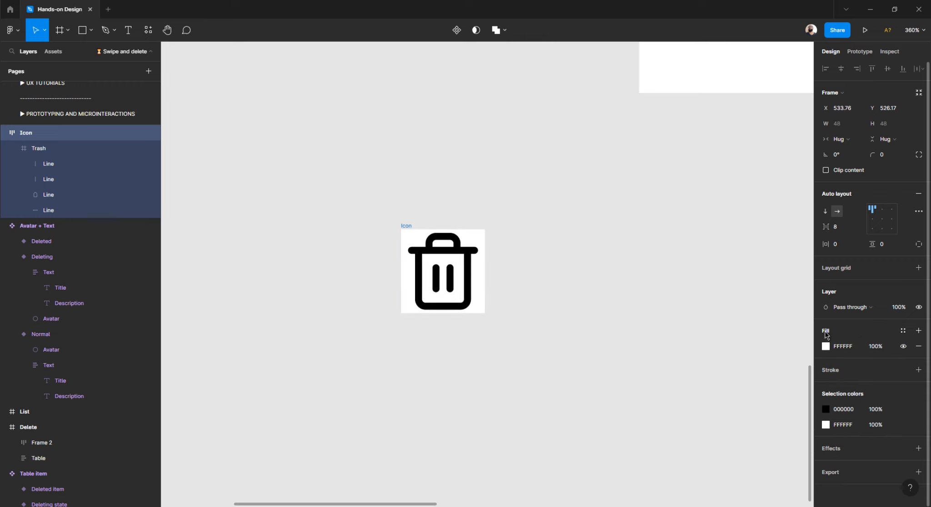
pyautogui.click(825, 347)
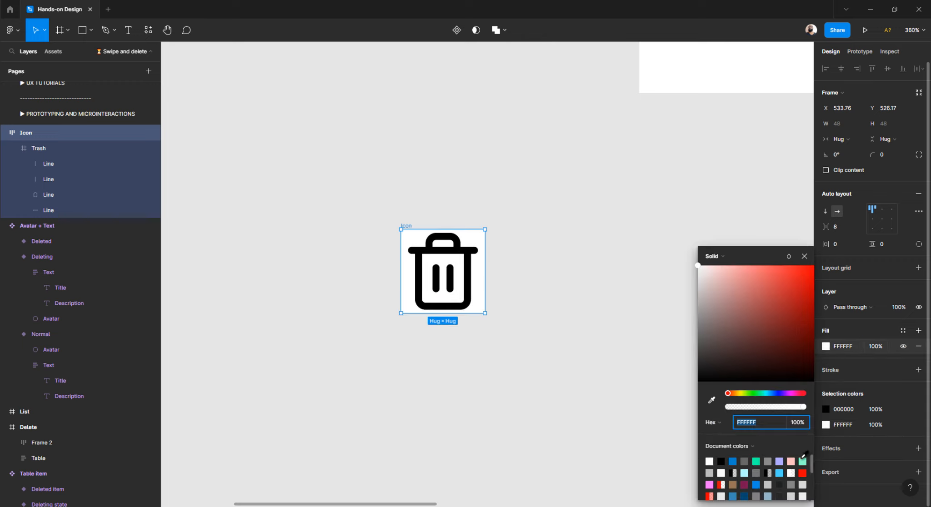
pyautogui.click(803, 473)
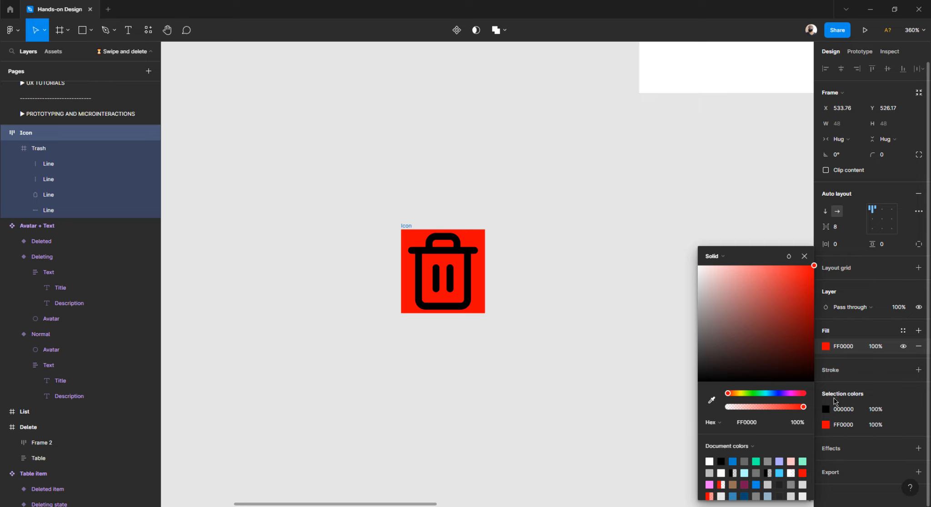
# Change the trash icon's black line color to white FFFFFF.
pyautogui.click(825, 409)
pyautogui.moveTo(724, 350); pyautogui.dragTo(599, 170)
pyautogui.click(432, 204)
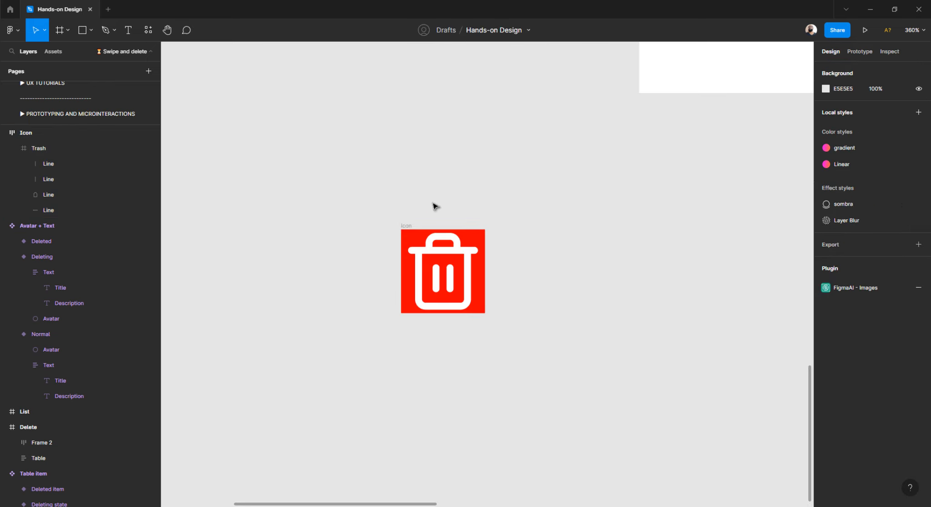
pyautogui.click(435, 257)
pyautogui.scroll(3, 434, 255)
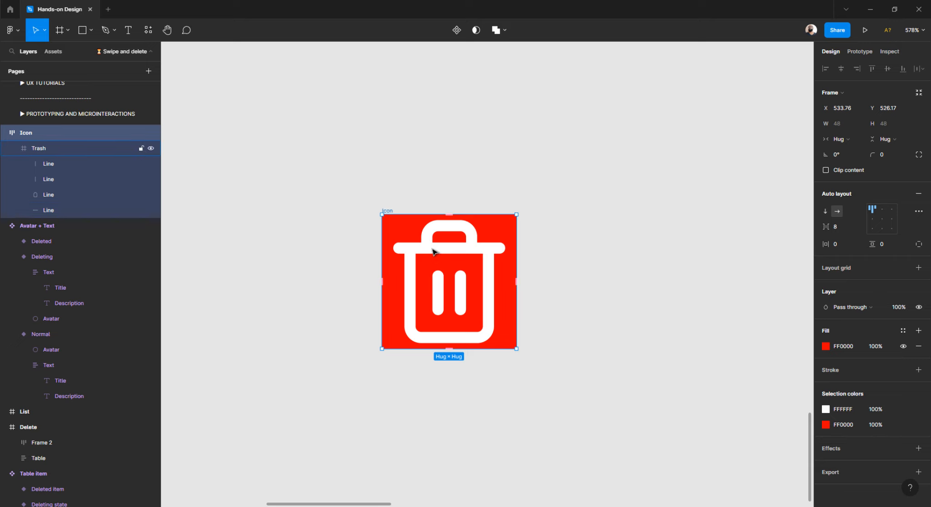
pyautogui.doubleClick(433, 252)
pyautogui.doubleClick(432, 251)
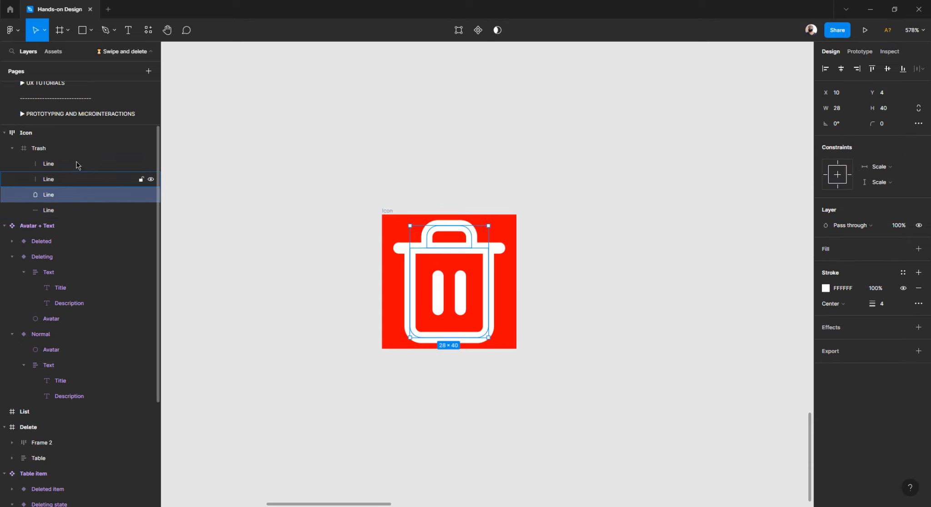
pyautogui.click(48, 149)
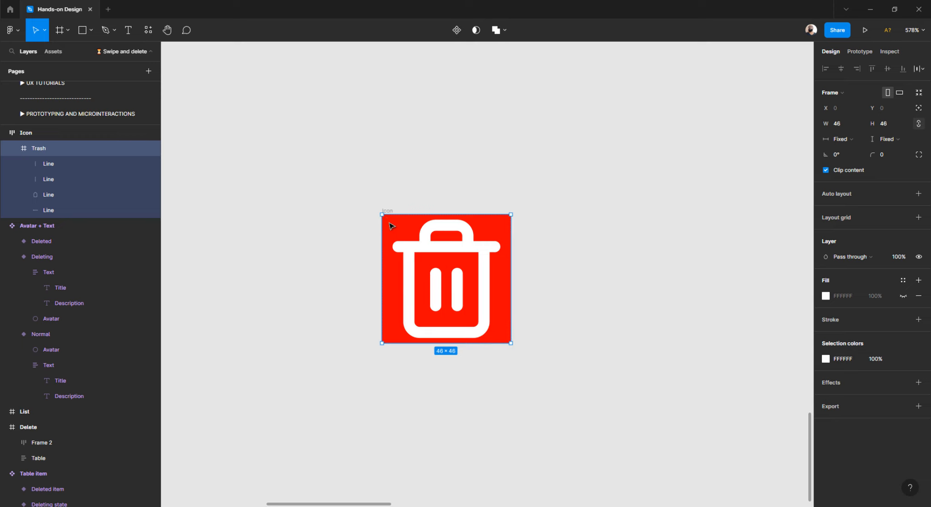
pyautogui.click(409, 180)
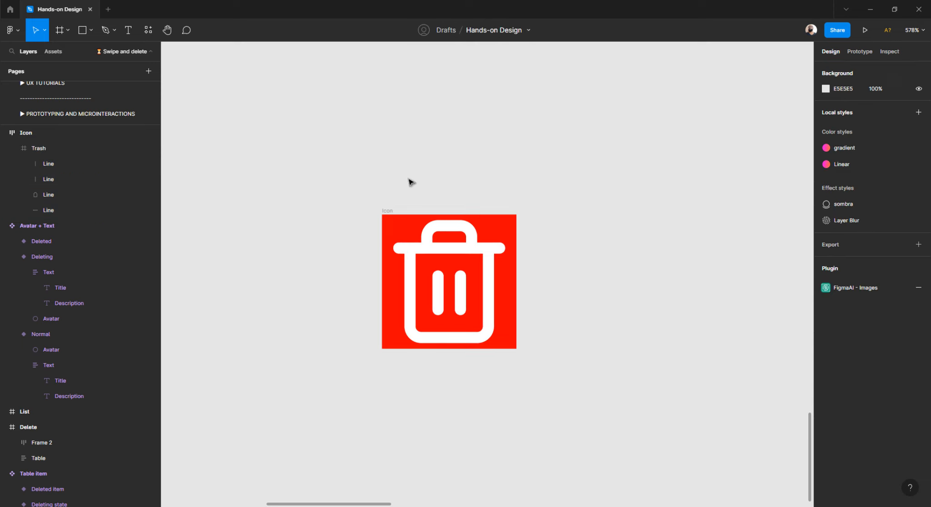
# Switch the Icon frame's horizontal and vertical resizing from hug contents to fixed width and fixed height.
pyautogui.click(389, 210)
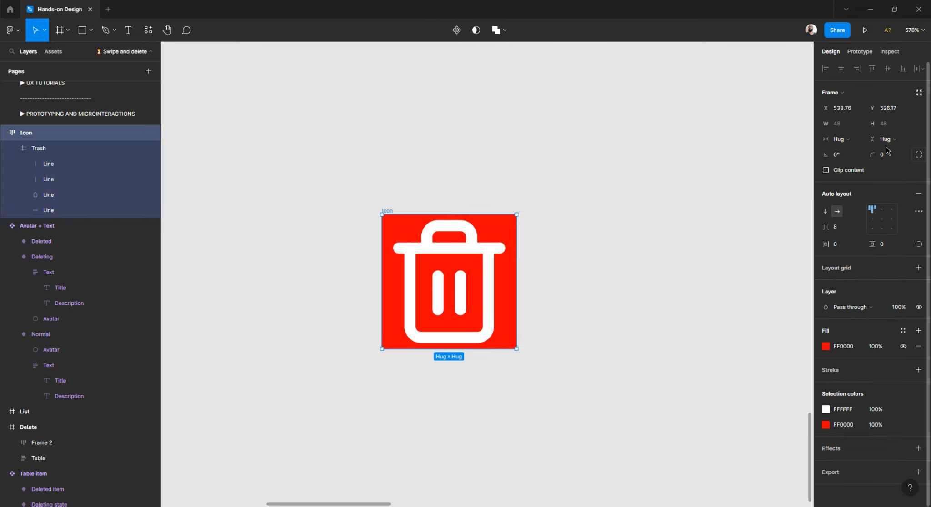
pyautogui.click(850, 145)
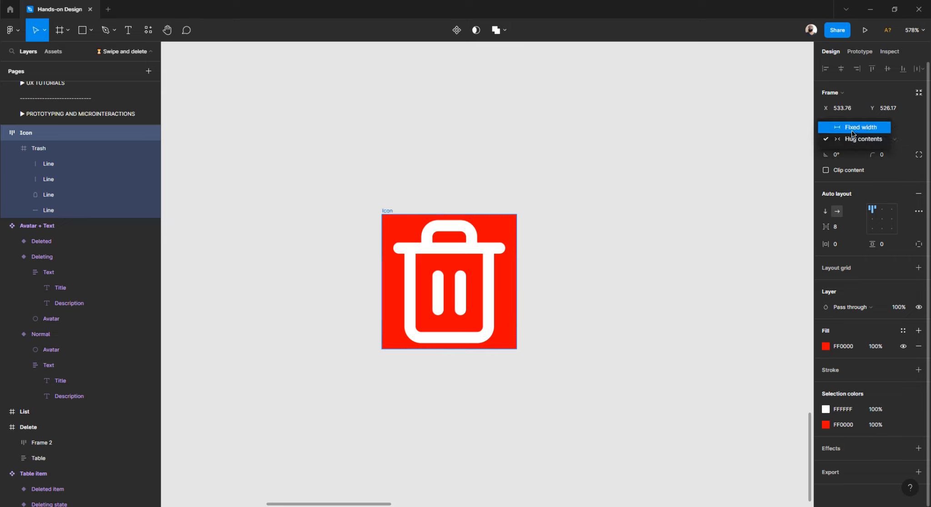
pyautogui.click(852, 132)
pyautogui.click(886, 141)
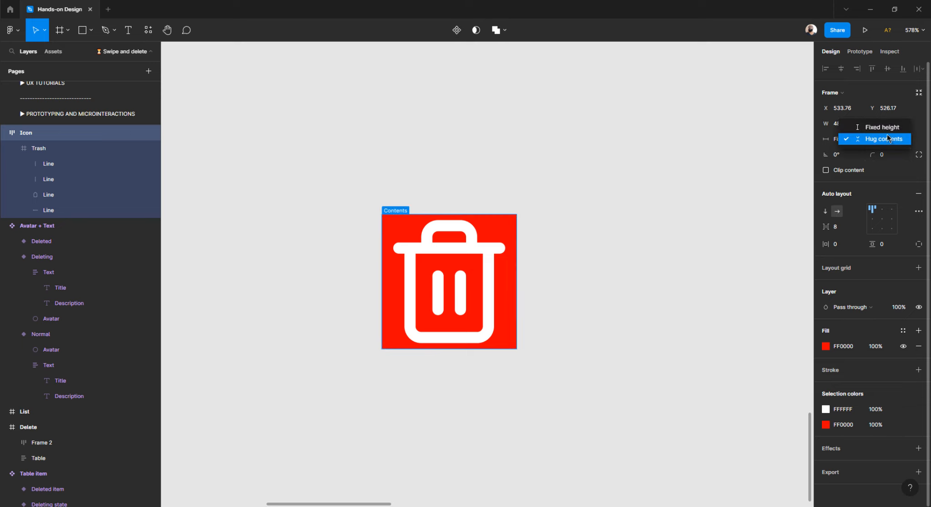
pyautogui.click(886, 135)
pyautogui.click(525, 192)
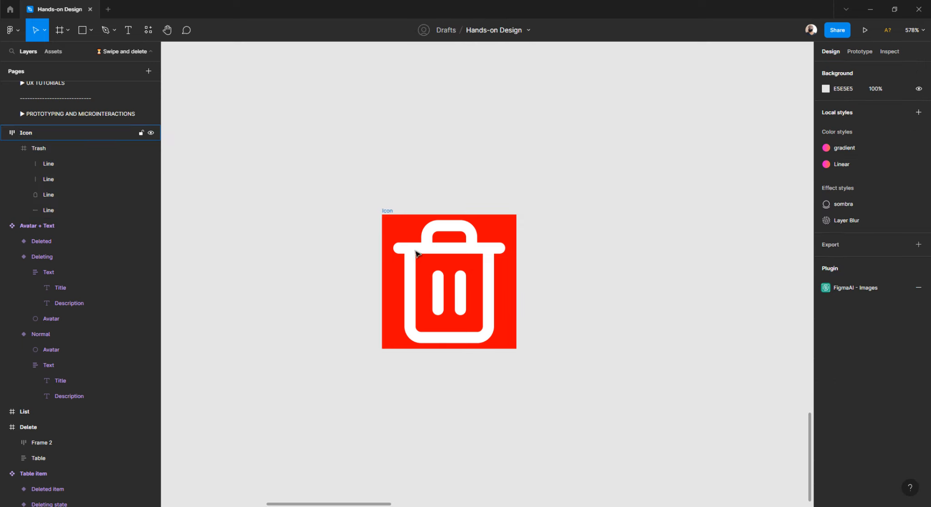
# Scale the Trash frame and its lines down proportionally to 39 × 39 inside the Icon frame.
pyautogui.click(416, 253)
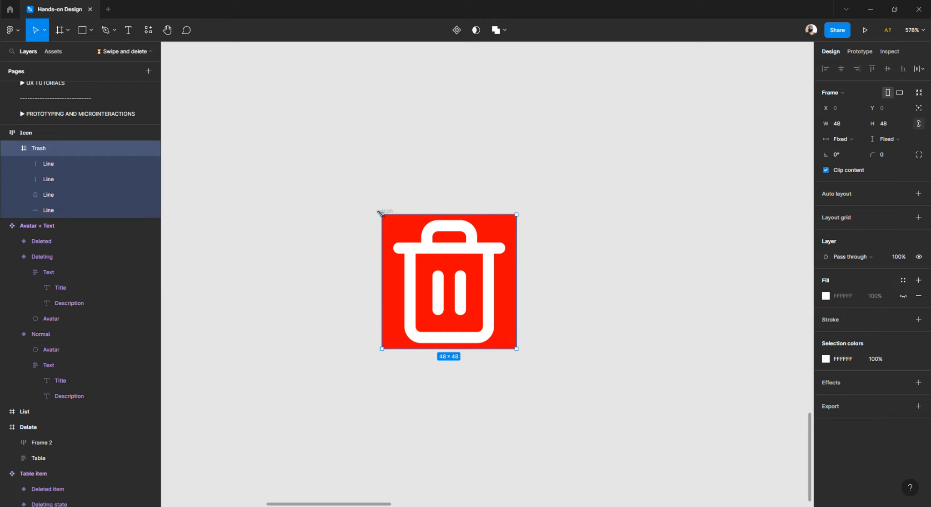
pyautogui.moveTo(381, 213); pyautogui.dragTo(407, 242)
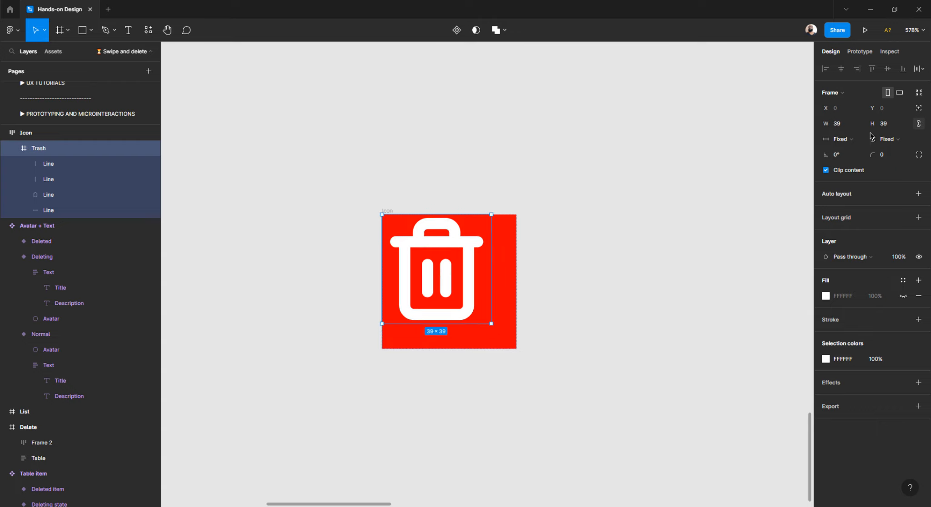
pyautogui.click(532, 241)
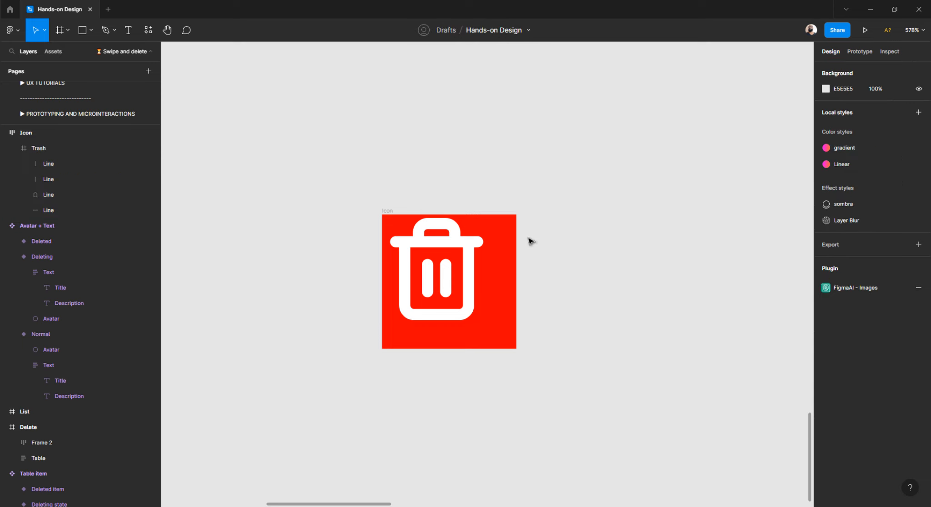
pyautogui.click(466, 282)
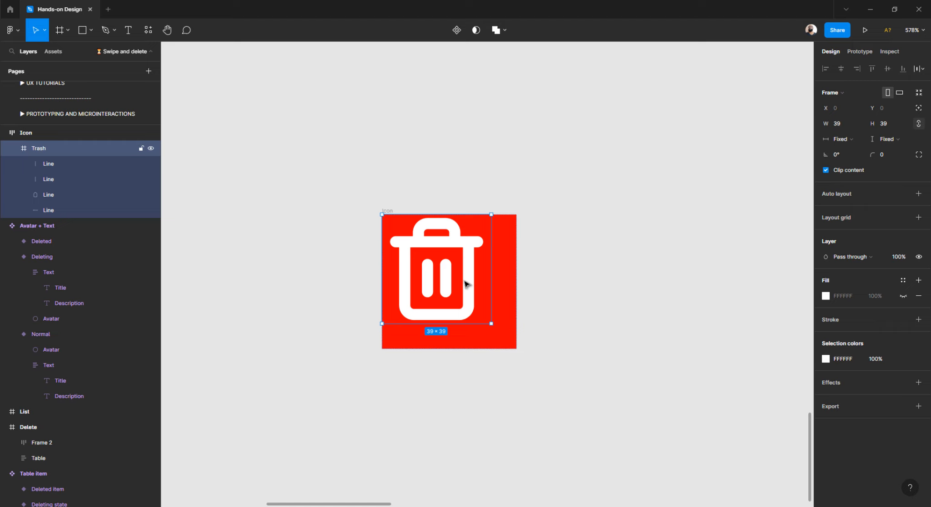
pyautogui.click(550, 406)
pyautogui.click(468, 300)
pyautogui.click(506, 338)
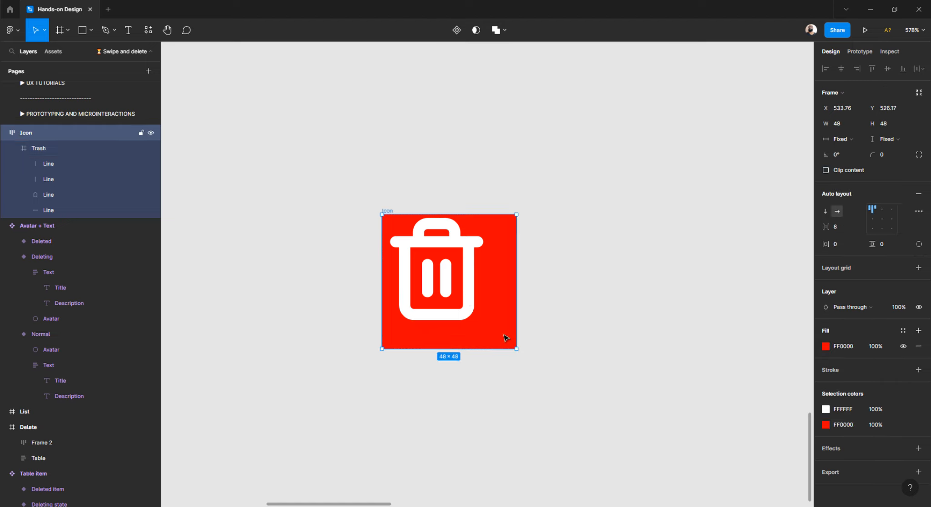
pyautogui.click(689, 215)
pyautogui.doubleClick(470, 267)
pyautogui.click(620, 302)
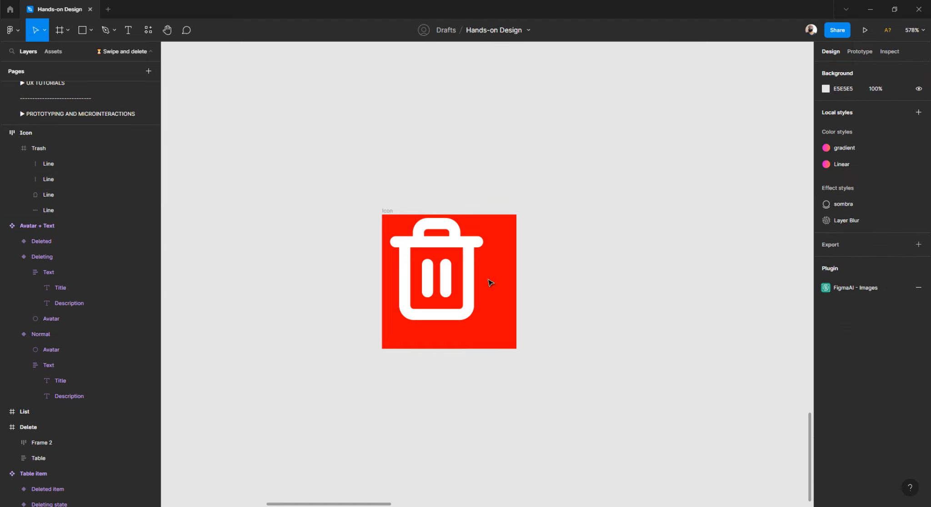
pyautogui.click(464, 284)
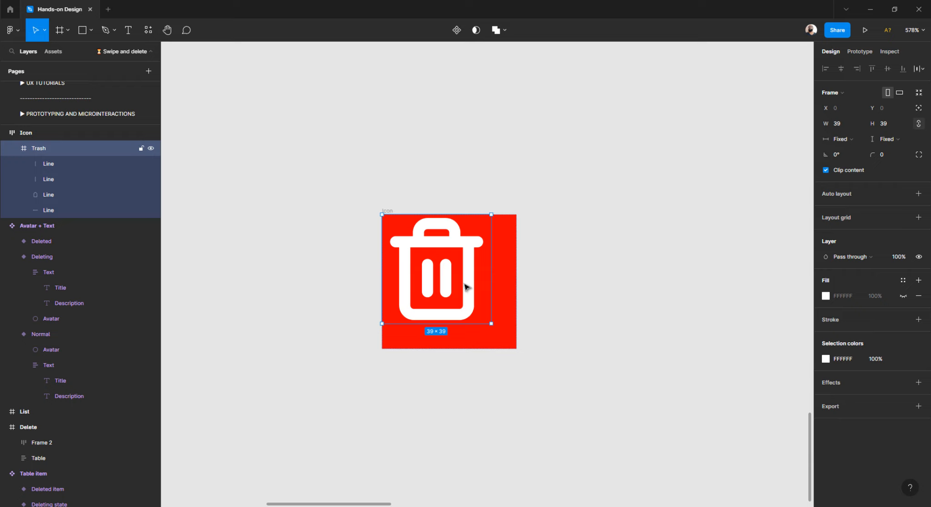
pyautogui.click(598, 284)
pyautogui.click(480, 265)
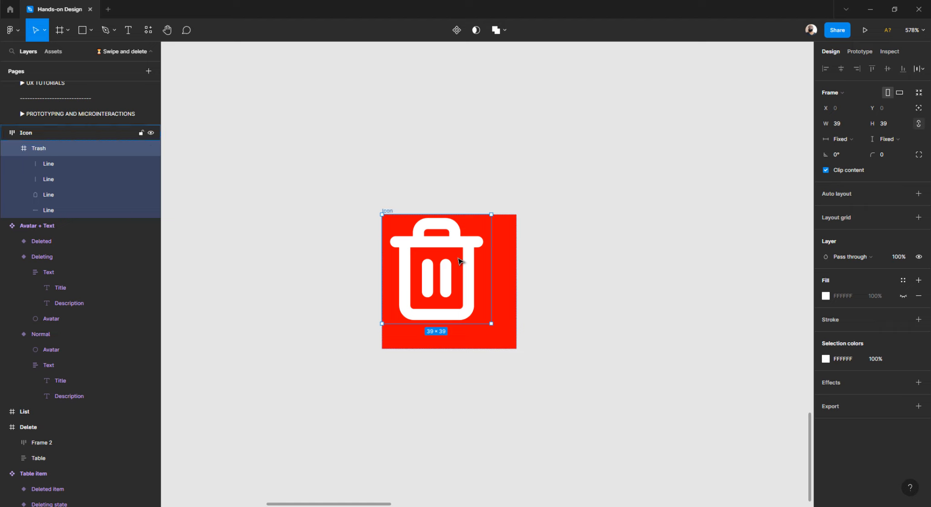
pyautogui.doubleClick(459, 262)
pyautogui.hotkey('shift', 'Return')
pyautogui.hotkey('shift', 'Return')
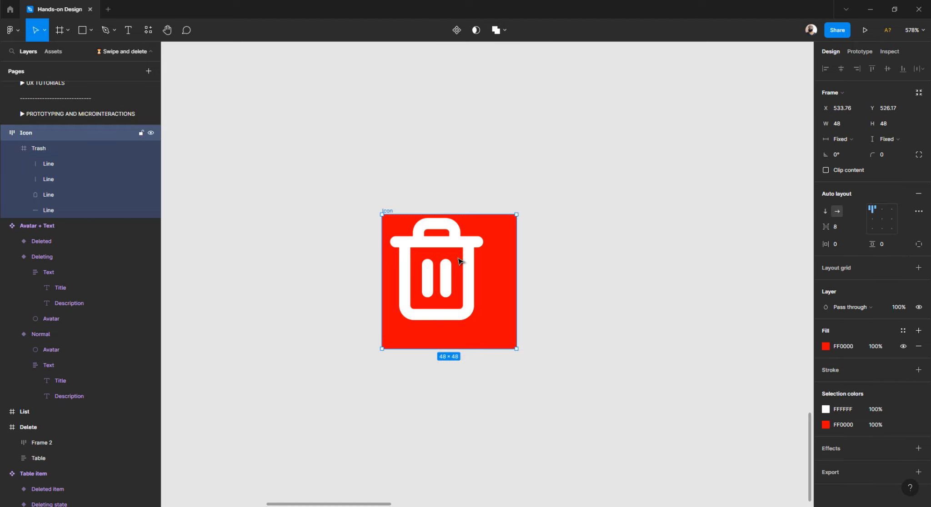
pyautogui.press('Return')
pyautogui.moveTo(458, 259); pyautogui.dragTo(529, 333)
pyautogui.hotkey('ctrl', 'z')
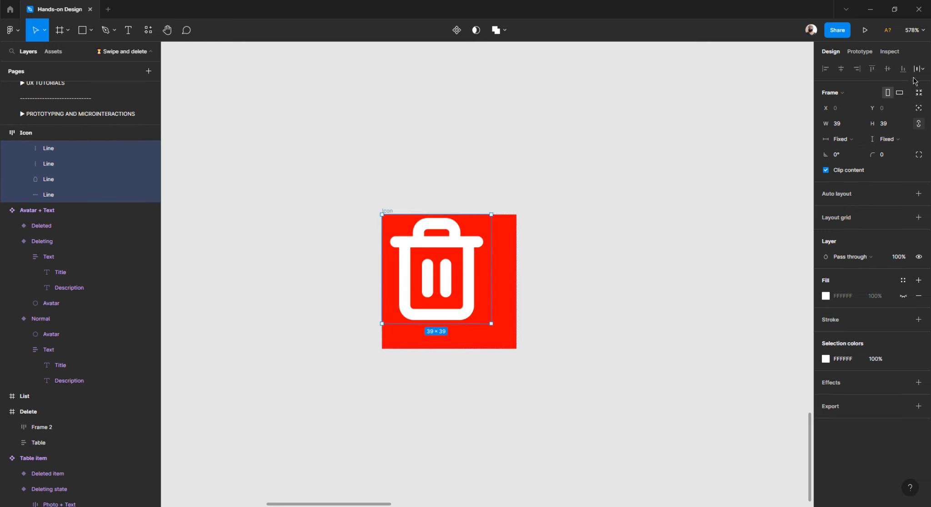
# Give the Trash frame an absolute position within the Icon frame and resize it to fit its contents, 34 × 37.
pyautogui.click(918, 112)
pyautogui.click(918, 109)
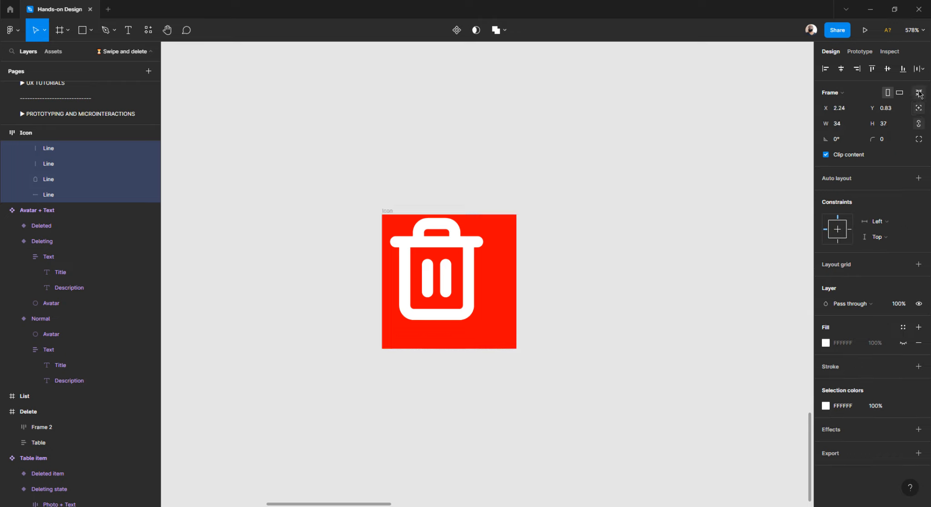
pyautogui.hotkey('ctrl', 'alt', 'g')
pyautogui.moveTo(475, 264); pyautogui.dragTo(484, 293)
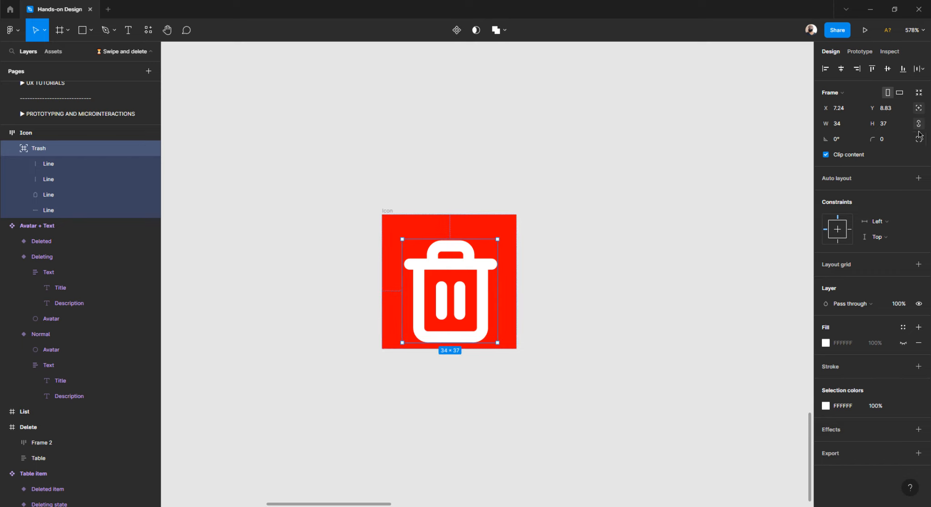
pyautogui.click(919, 110)
pyautogui.click(917, 110)
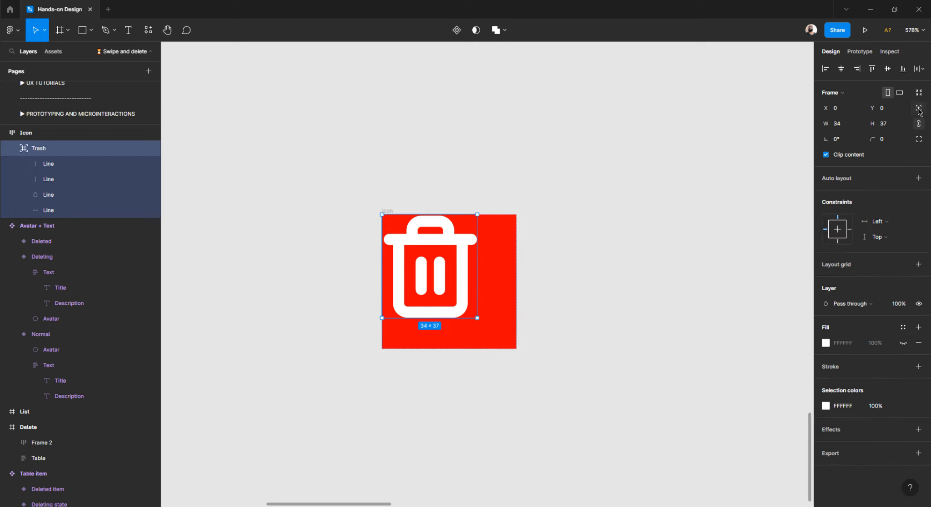
pyautogui.click(918, 110)
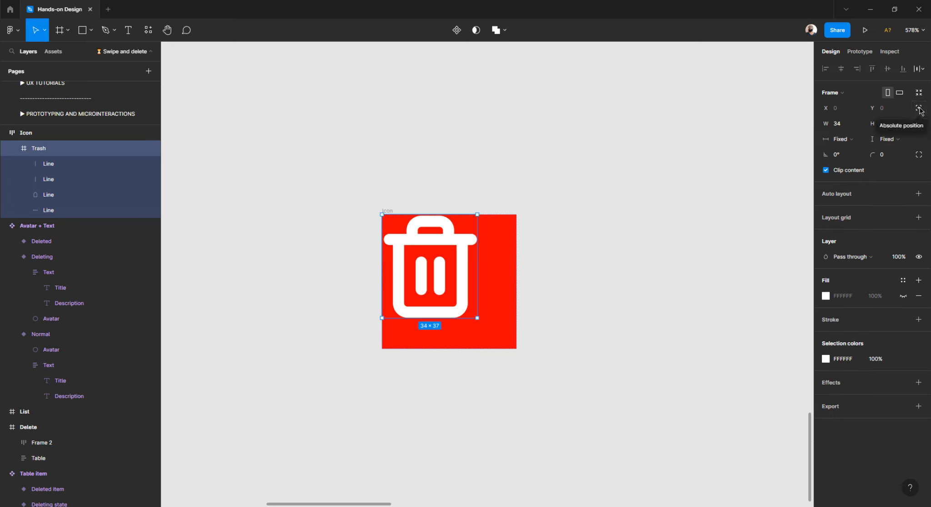
pyautogui.click(919, 111)
# Center the Trash frame horizontally and vertically inside the red Icon frame.
pyautogui.click(842, 70)
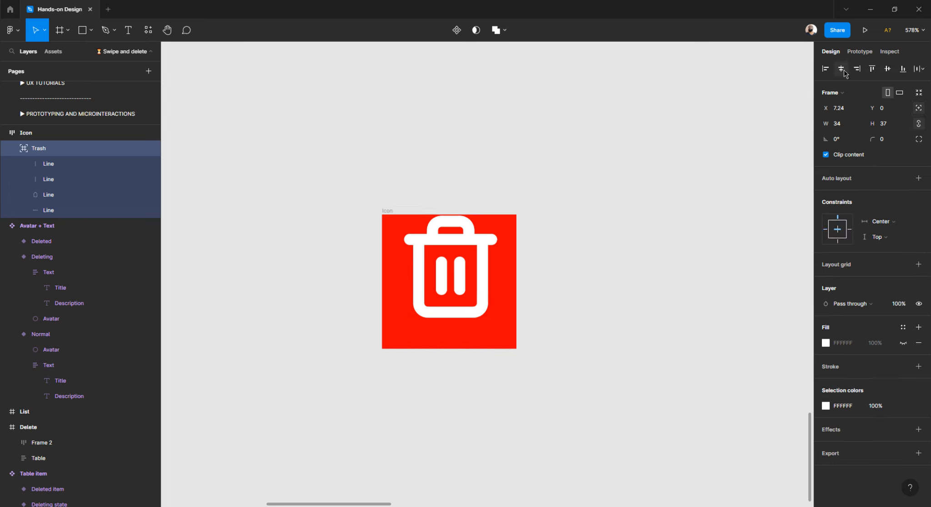
pyautogui.click(887, 69)
pyautogui.click(644, 181)
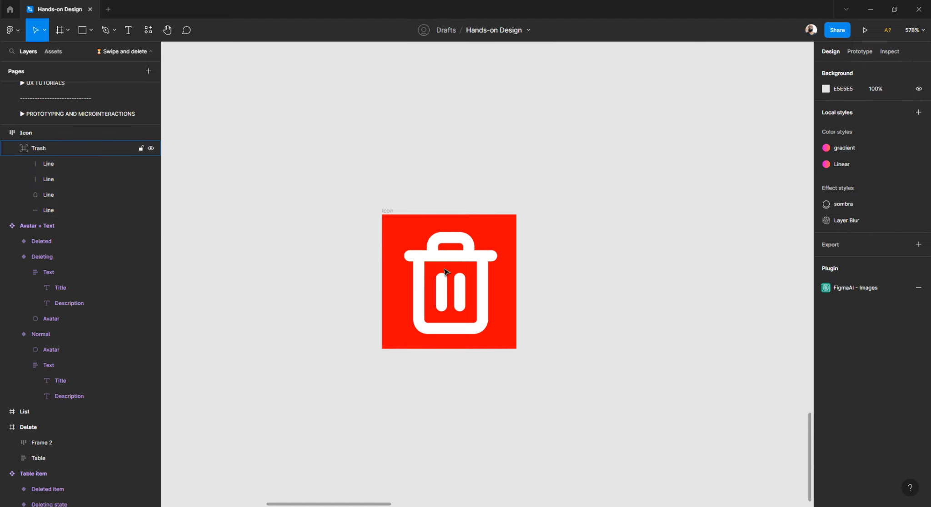
# Reduce the stroke weight of all four Line layers in the trash icon together.
pyautogui.click(449, 261)
pyautogui.click(448, 258)
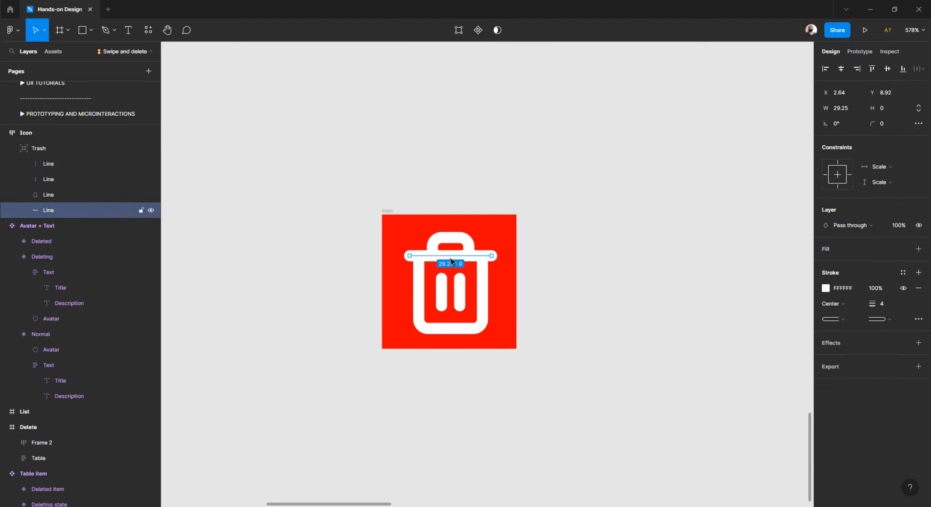
pyautogui.click(525, 257)
pyautogui.click(459, 253)
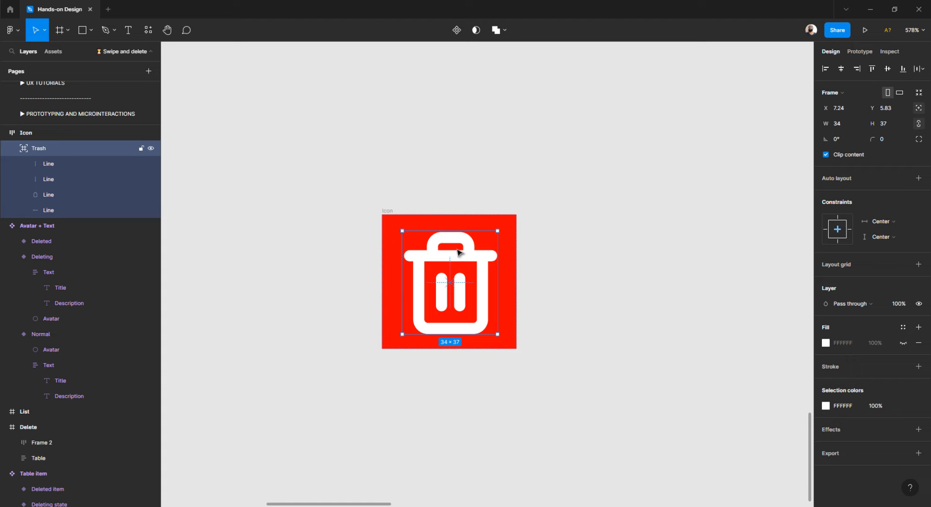
pyautogui.moveTo(343, 226); pyautogui.dragTo(522, 338)
pyautogui.click(887, 308)
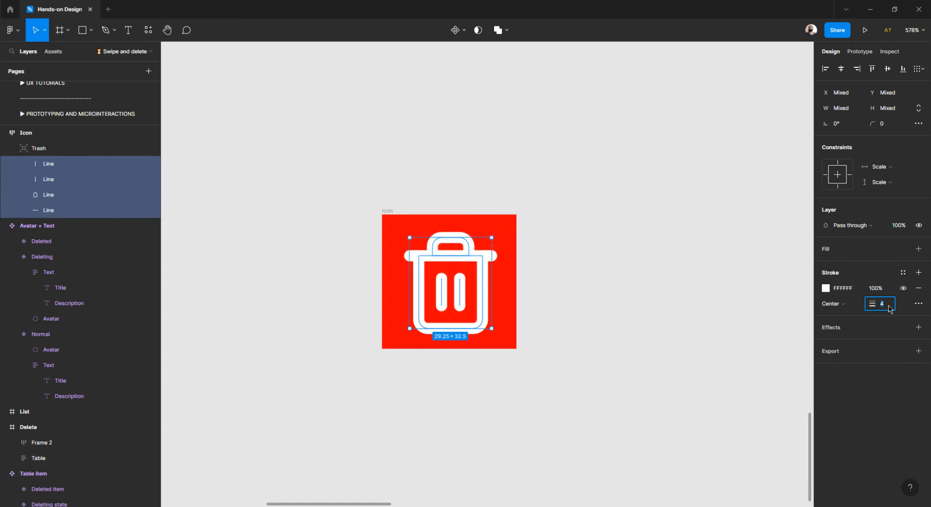
pyautogui.press('Return')
pyautogui.click(606, 278)
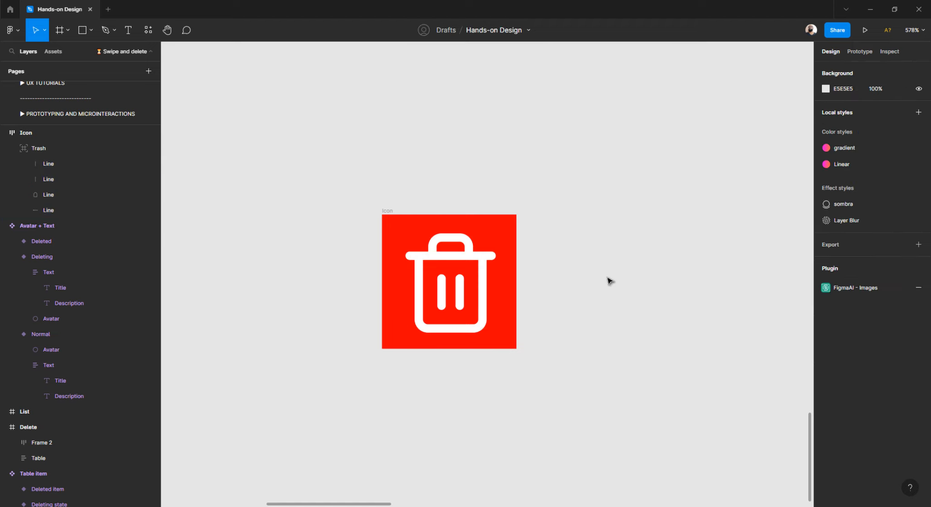
# Move the Icon frame over the avatar of the middle variant in the Avatar + Text component set, at about X 562, Y 216.
pyautogui.scroll(-3, 345, 263)
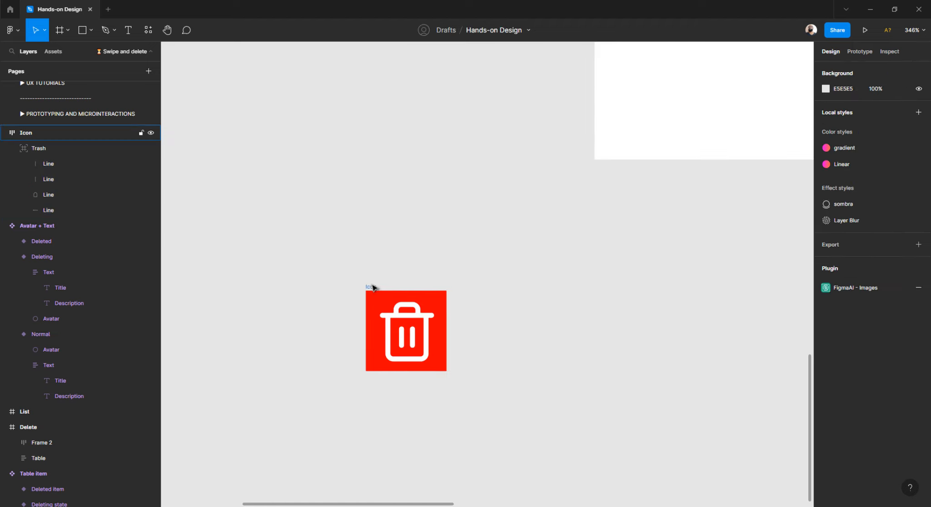
pyautogui.moveTo(371, 287); pyautogui.dragTo(377, 376)
pyautogui.scroll(-3, 391, 369)
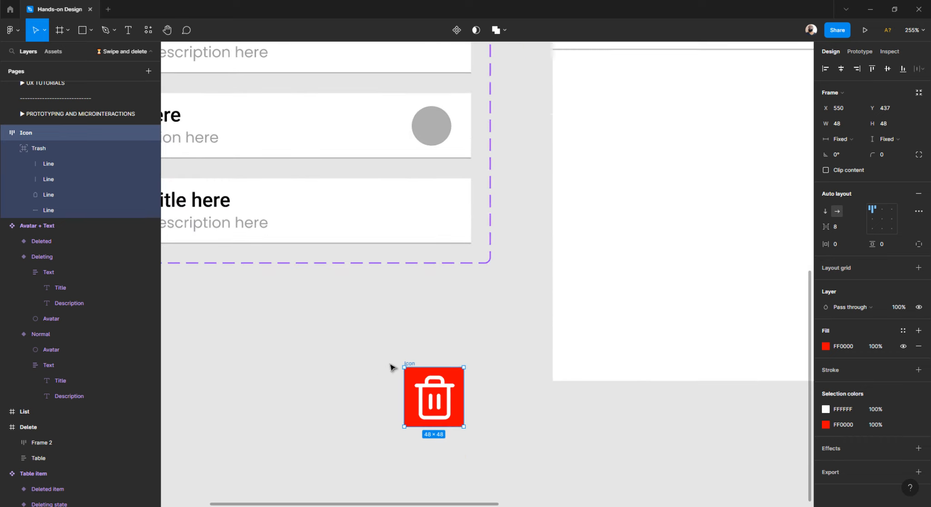
pyautogui.scroll(1, 391, 369)
pyautogui.click(471, 346)
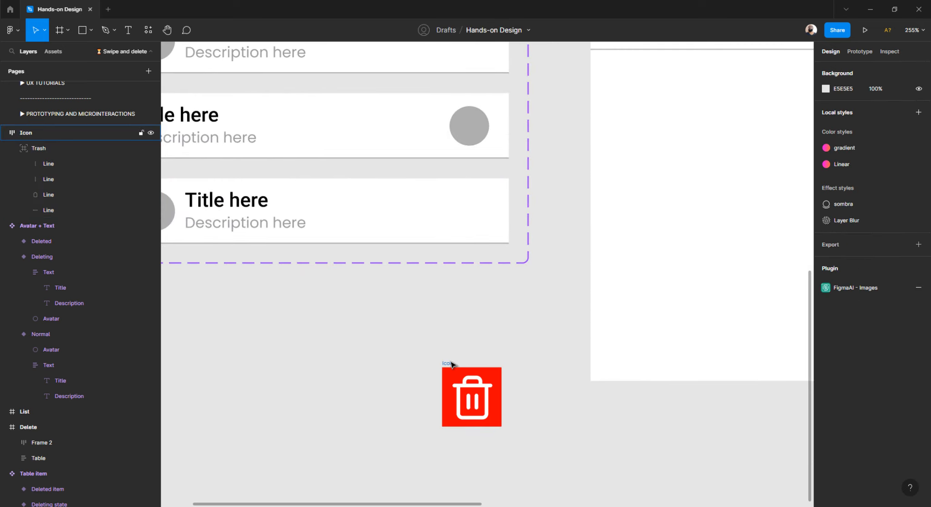
pyautogui.moveTo(451, 366); pyautogui.dragTo(458, 297)
pyautogui.scroll(3, 458, 298)
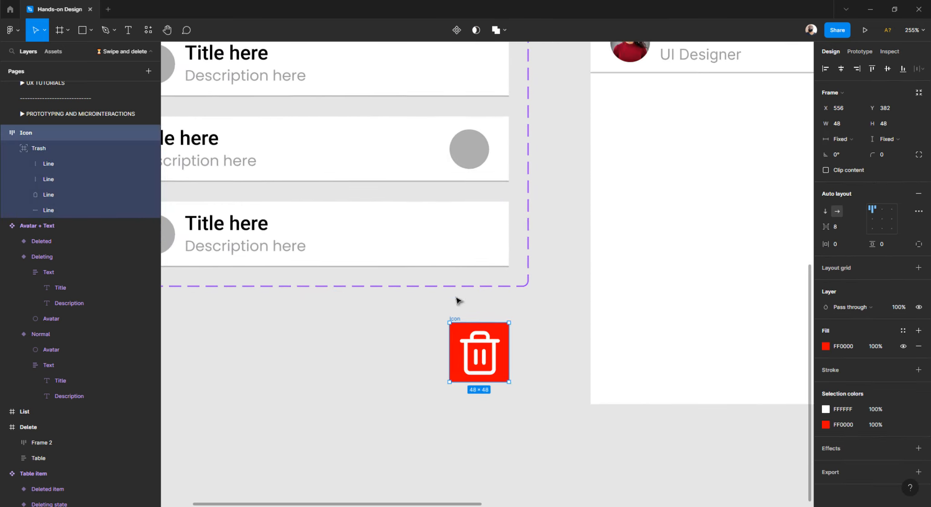
pyautogui.hscroll(-2, 456, 300)
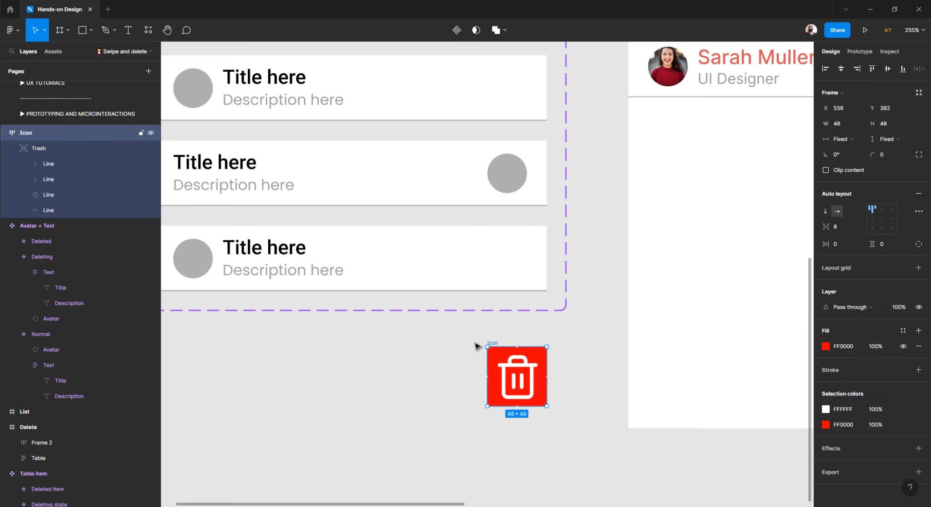
pyautogui.click(444, 349)
pyautogui.scroll(2, 445, 349)
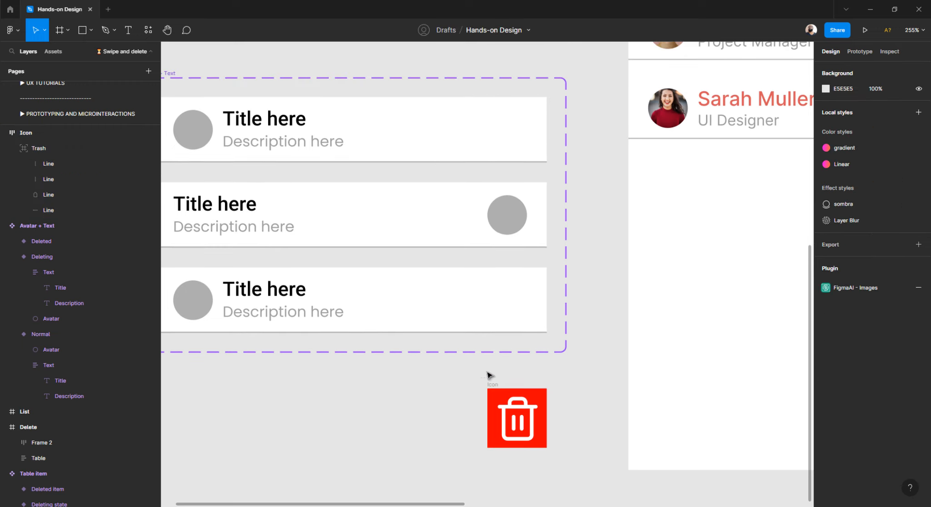
pyautogui.moveTo(493, 385); pyautogui.dragTo(503, 182)
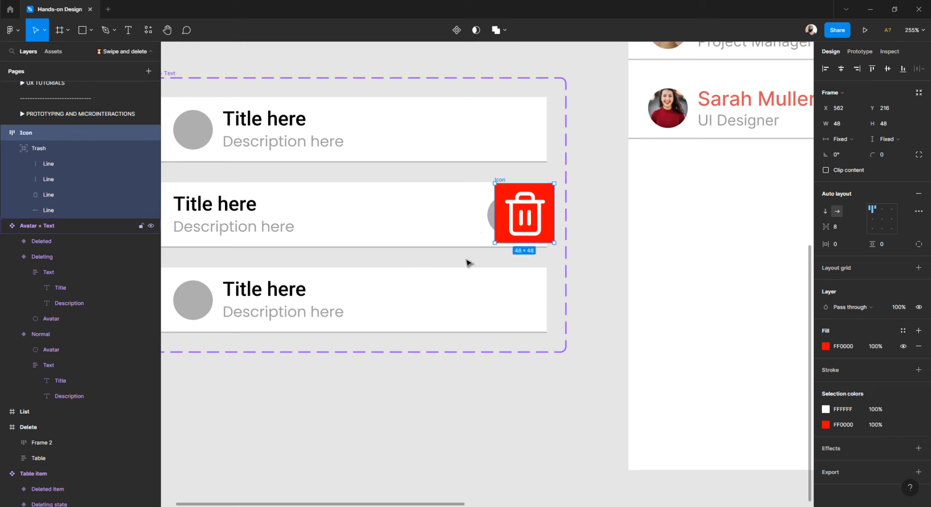
# Move the red Icon frame into the Deleting variant of Avatar + Text, after its avatar, and delete that avatar.
pyautogui.press('Delete')
pyautogui.click(453, 222)
pyautogui.hscroll(-1, 456, 223)
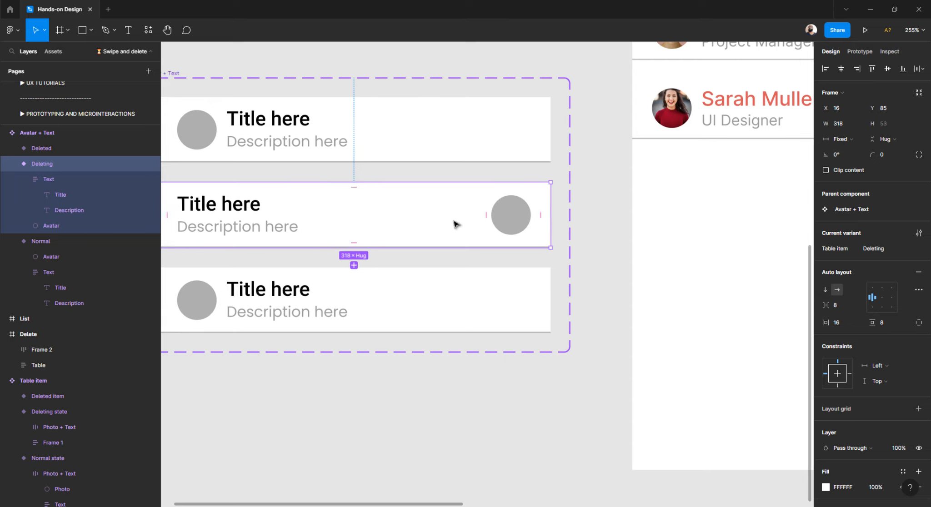
pyautogui.hscroll(-3, 453, 223)
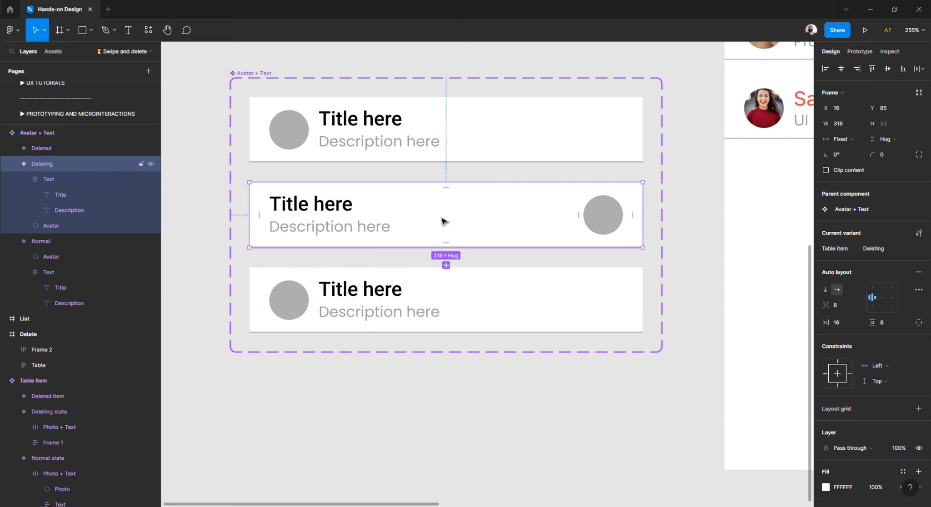
pyautogui.click(64, 226)
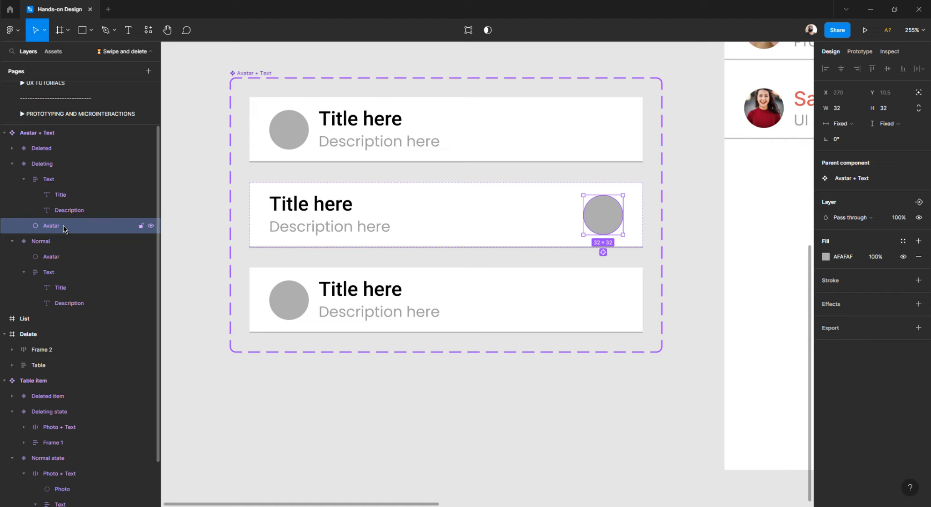
pyautogui.hotkey('ctrl', 'v')
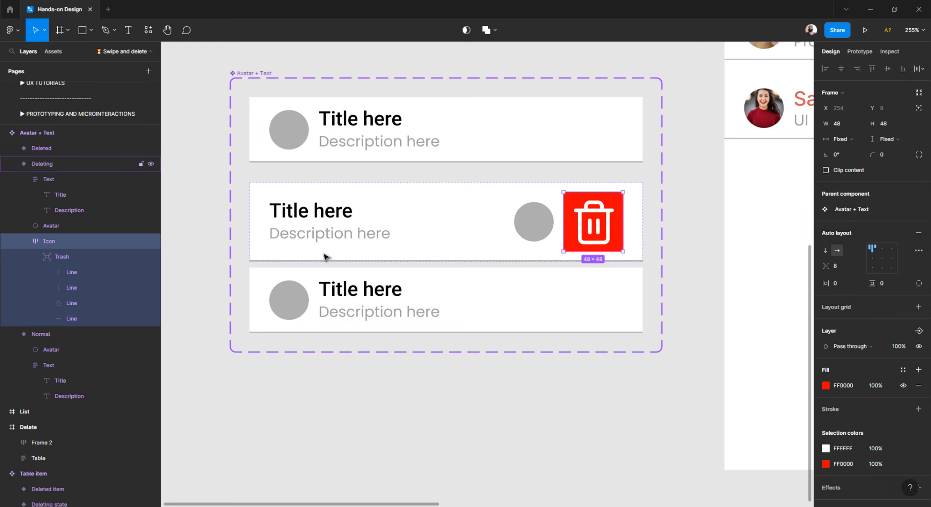
pyautogui.click(538, 223)
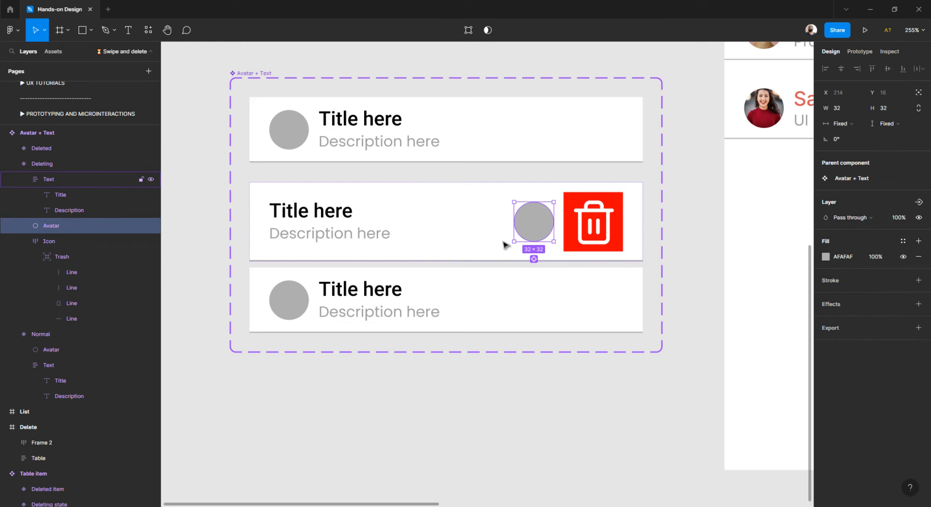
pyautogui.press('Delete')
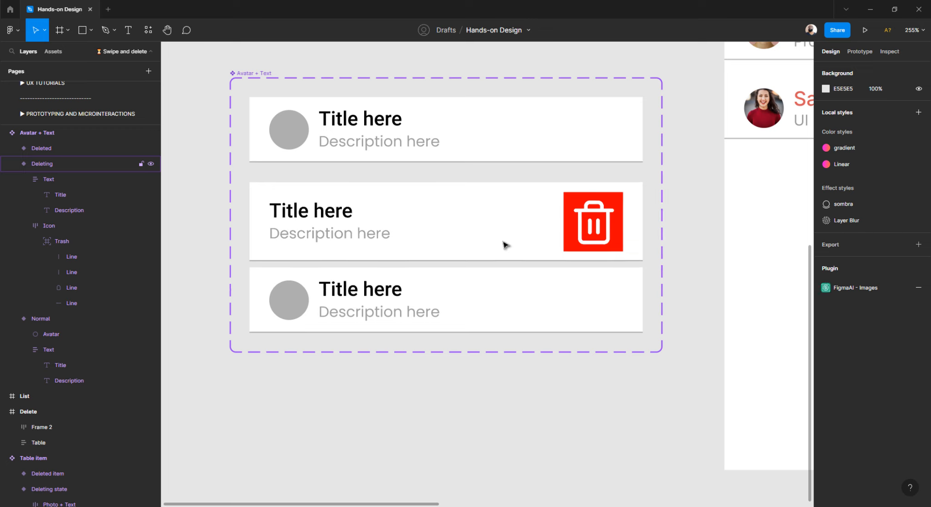
# Switch the Deleting variant to individual auto layout paddings and set its right padding to 0.
pyautogui.click(487, 203)
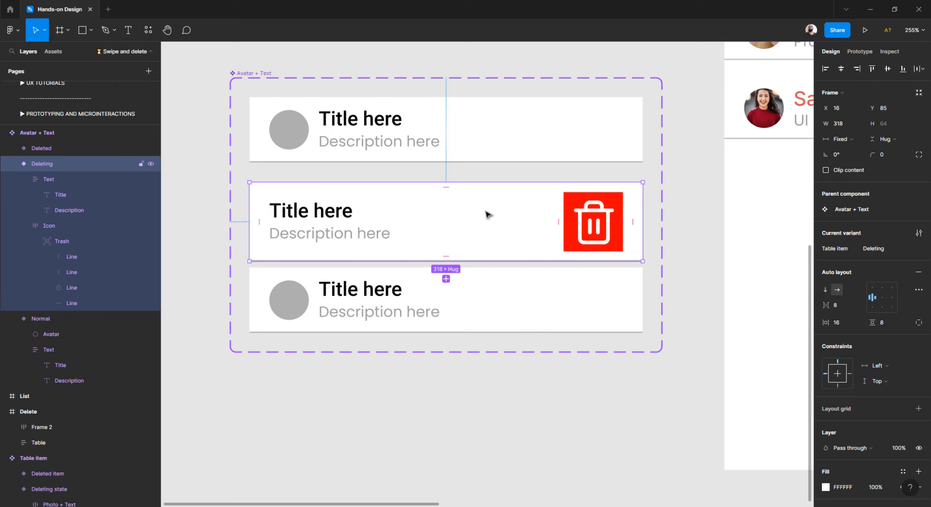
pyautogui.click(918, 323)
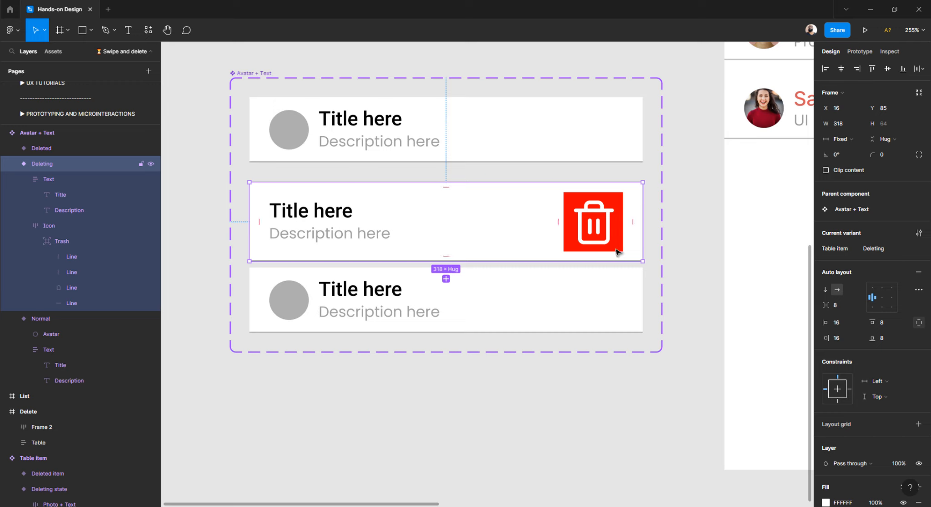
pyautogui.click(631, 219)
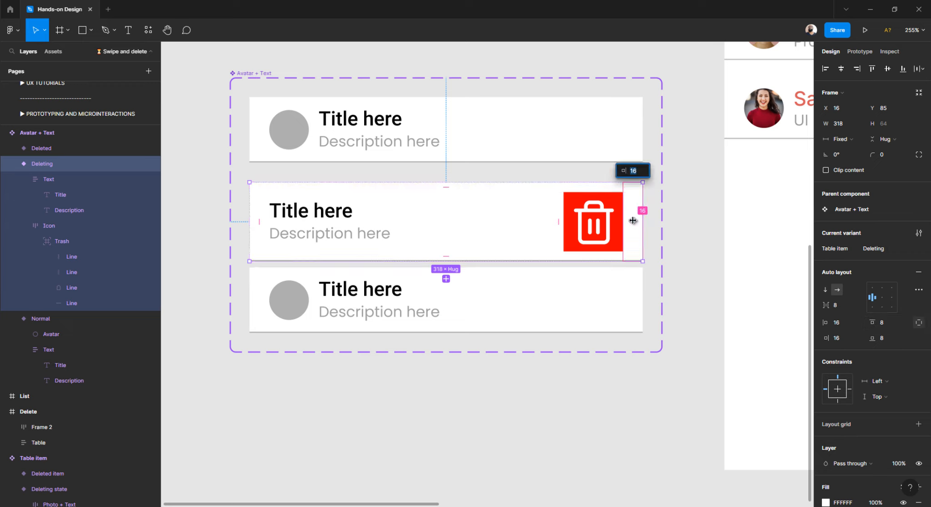
pyautogui.write('0')
pyautogui.press('Return')
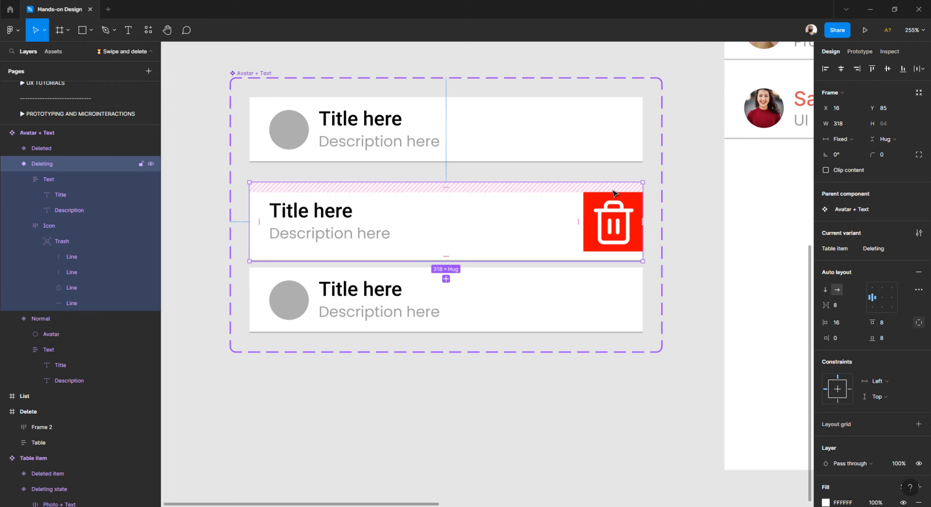
# Set the Deleting variant's top and bottom padding to 0, using the Table item component's deleting state as reference.
pyautogui.click(444, 188)
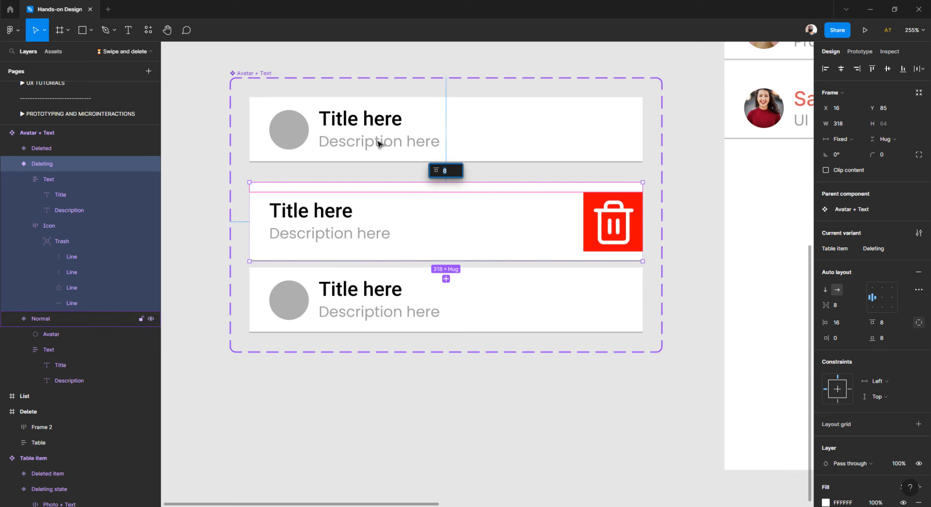
pyautogui.scroll(5, 376, 224)
pyautogui.scroll(4, 376, 228)
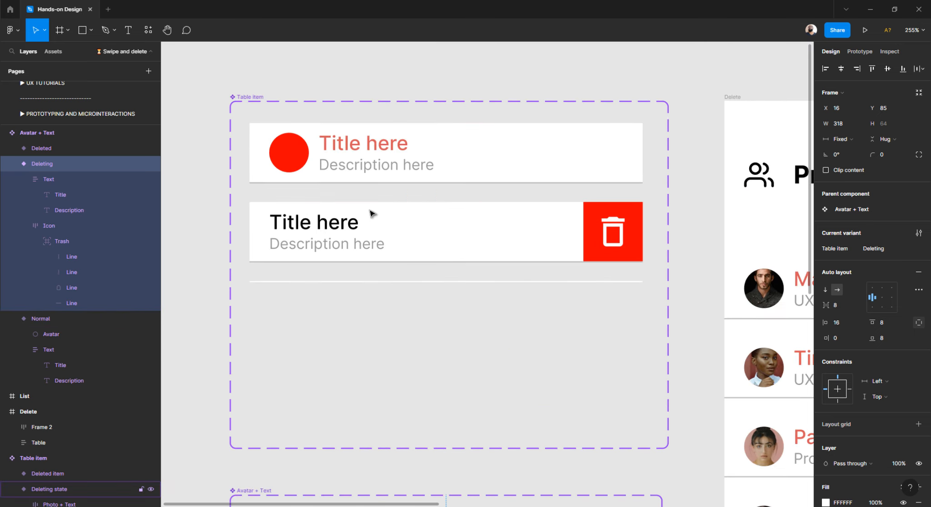
pyautogui.doubleClick(341, 227)
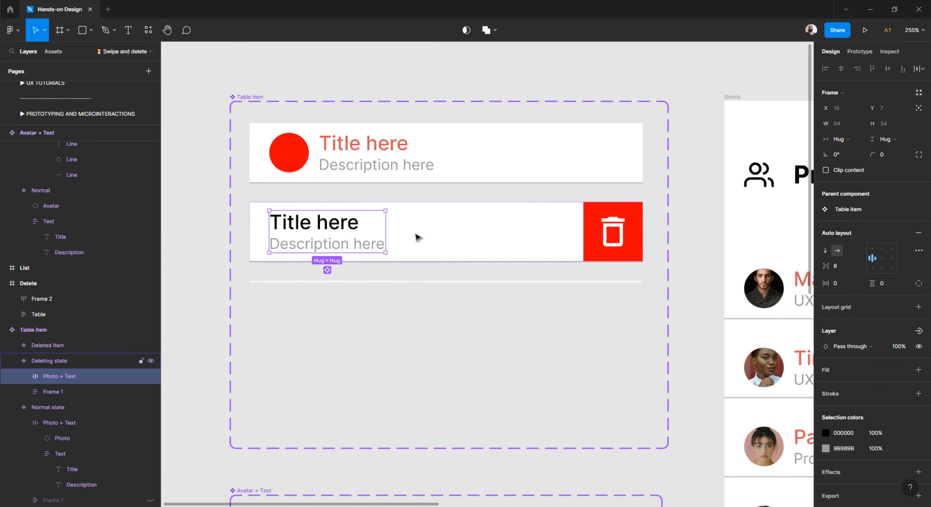
pyautogui.scroll(-8, 402, 249)
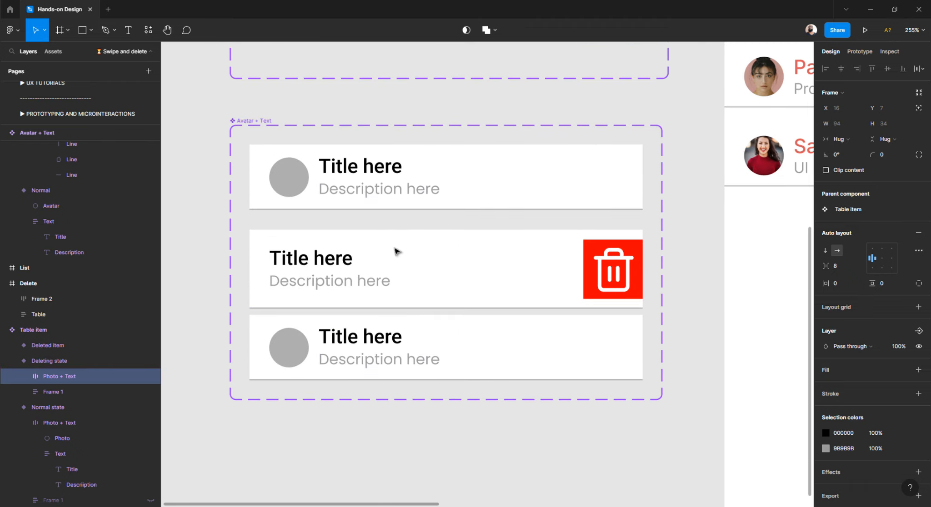
pyautogui.click(341, 245)
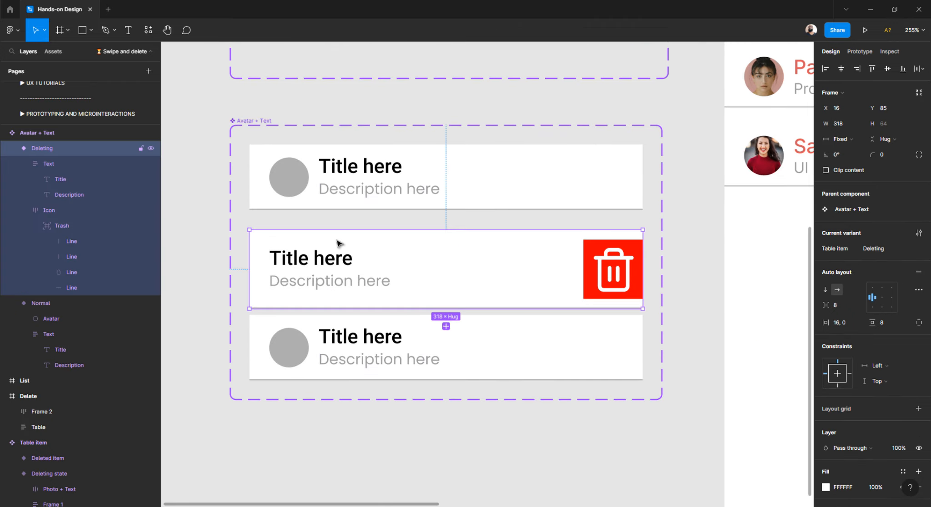
pyautogui.click(444, 237)
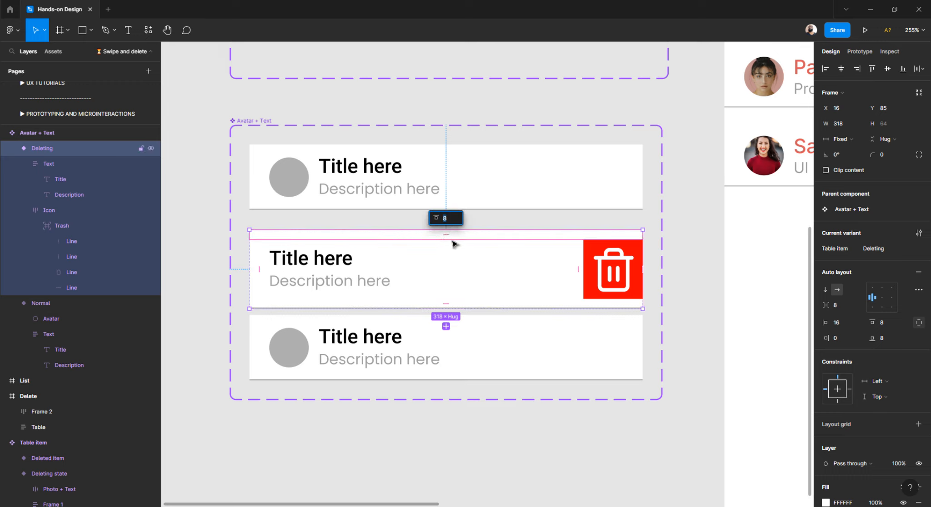
pyautogui.write('0')
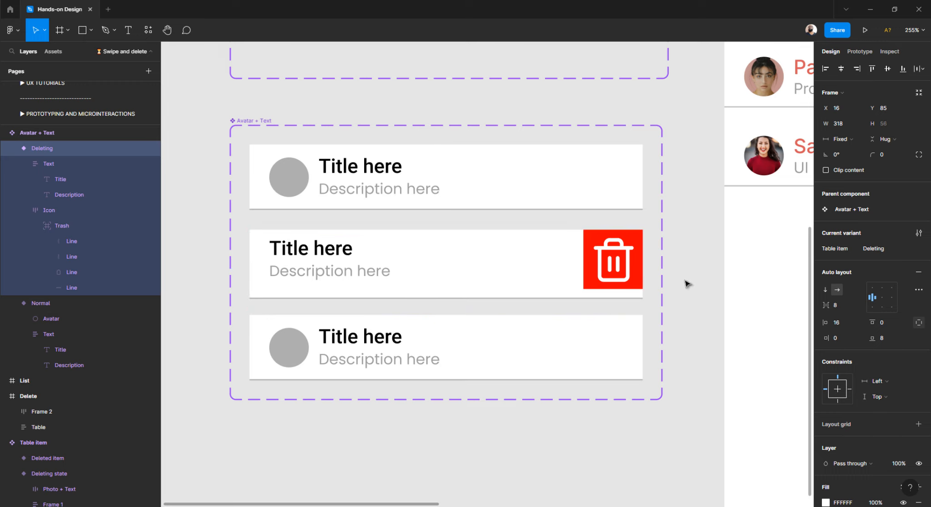
pyautogui.press('Return')
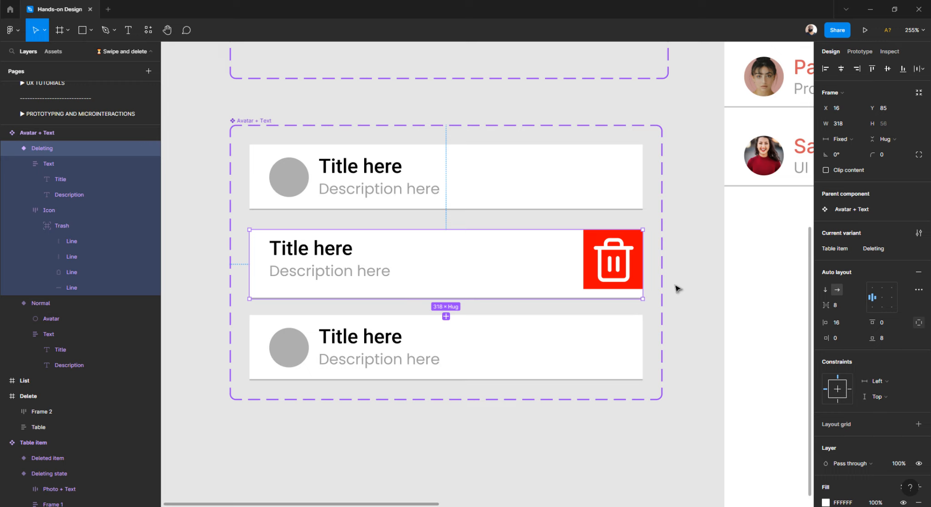
pyautogui.click(443, 293)
pyautogui.write('0')
pyautogui.press('Return')
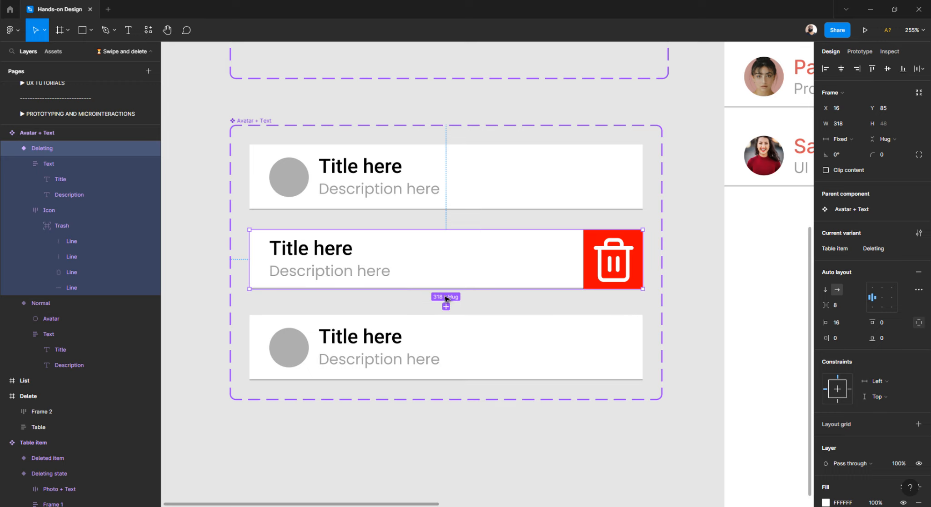
pyautogui.click(697, 295)
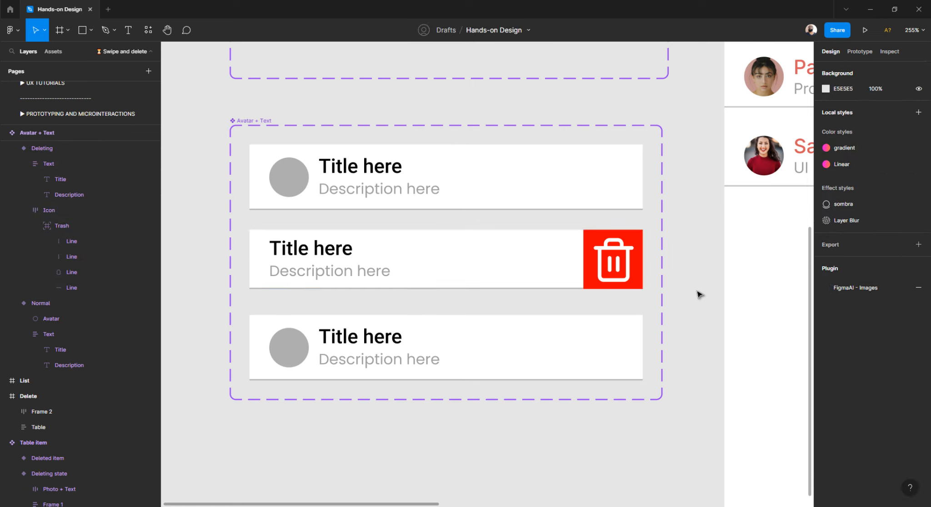
# Give the Normal variant of Avatar + Text a fixed height of 48, matching the Deleting variant.
pyautogui.click(474, 270)
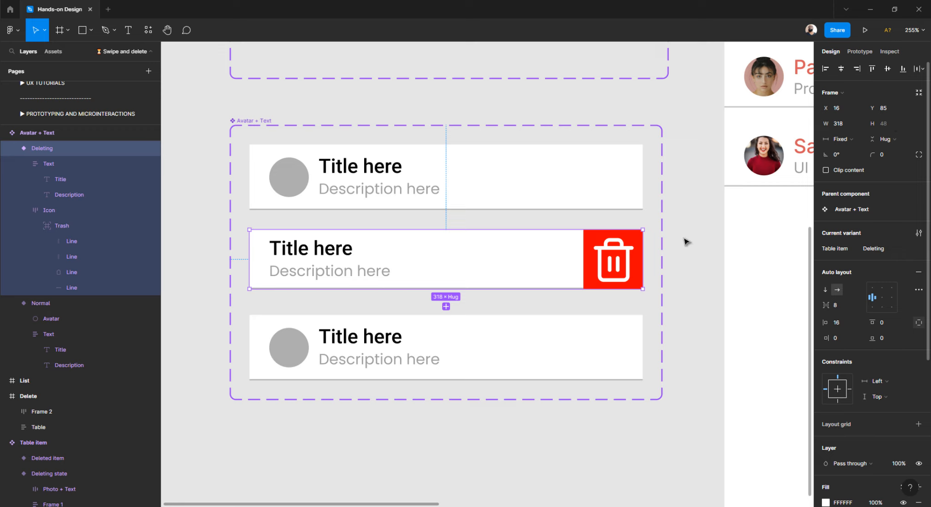
pyautogui.click(521, 192)
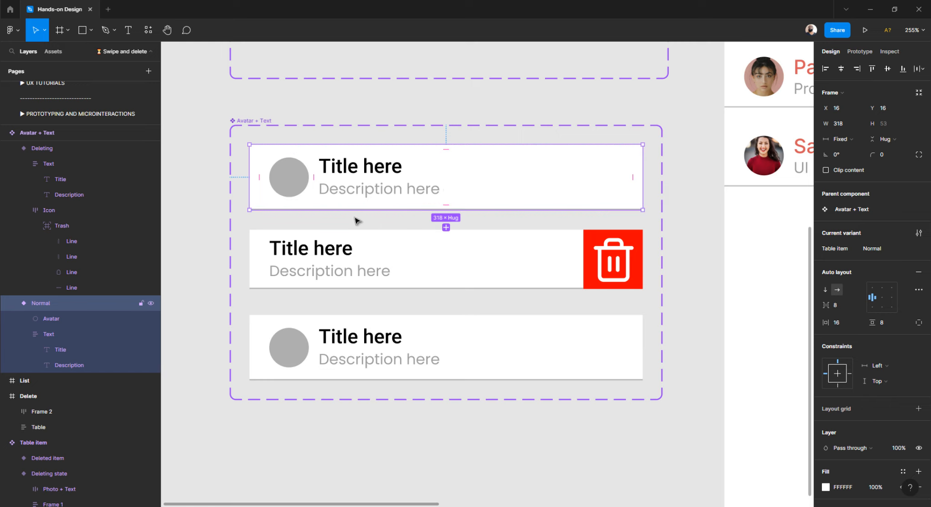
pyautogui.click(320, 250)
pyautogui.click(320, 250)
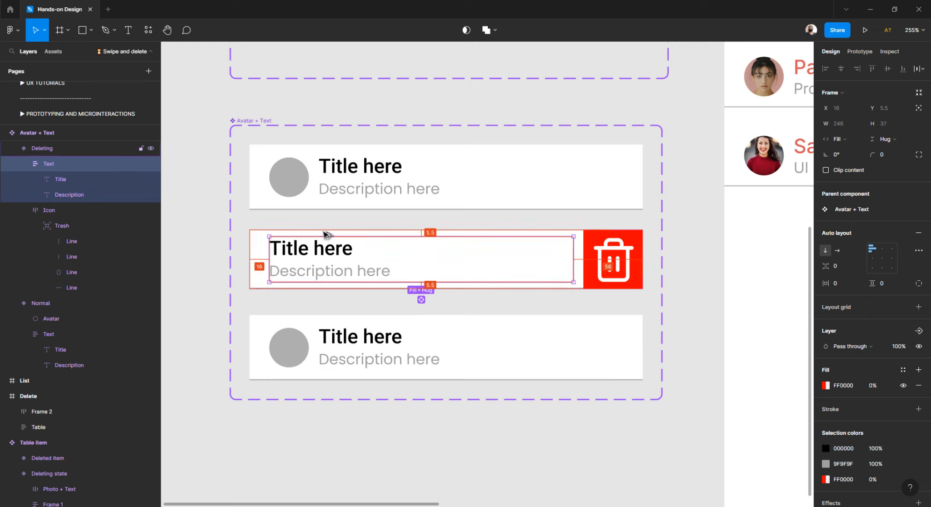
pyautogui.click(638, 260)
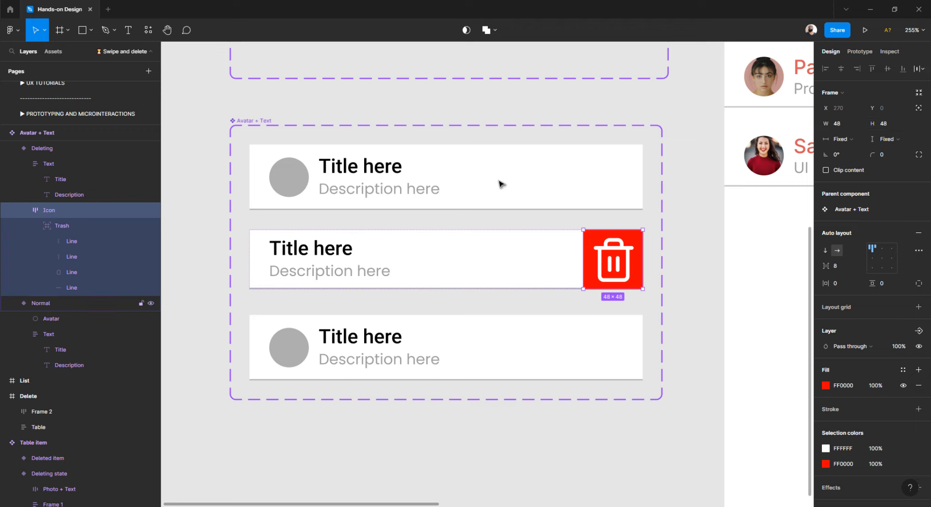
pyautogui.click(558, 179)
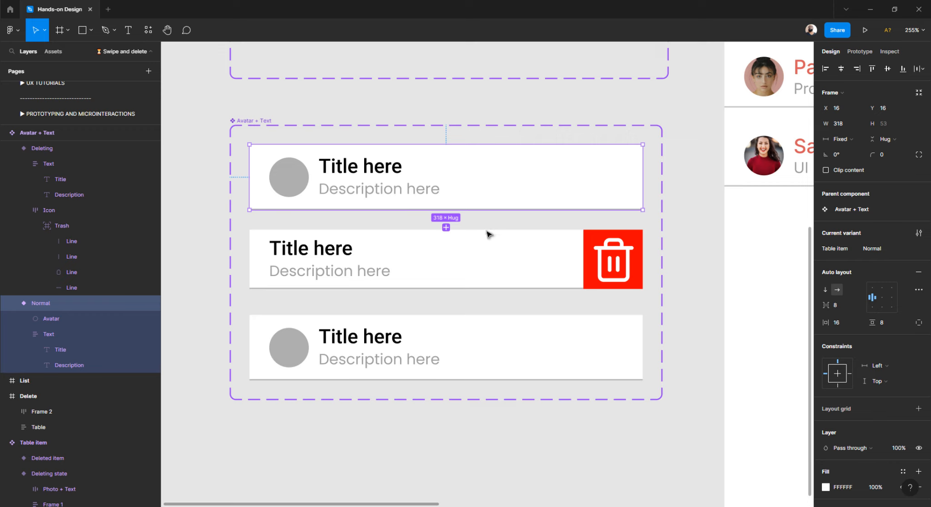
pyautogui.moveTo(472, 211); pyautogui.dragTo(472, 214)
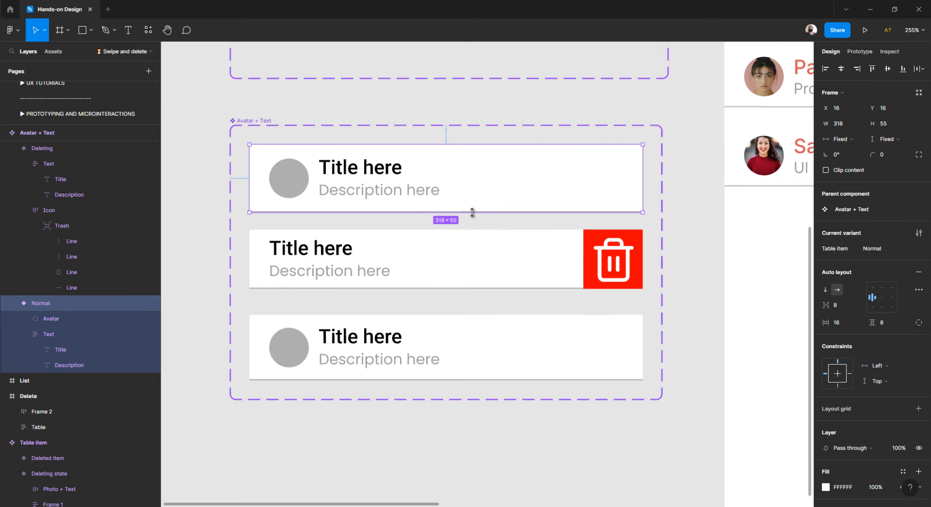
pyautogui.click(889, 129)
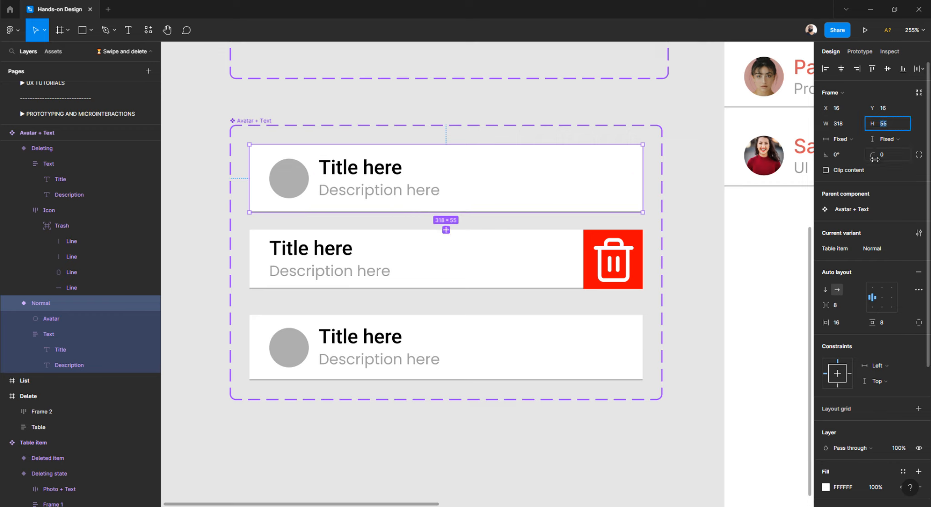
pyautogui.write('48')
pyautogui.press('Return')
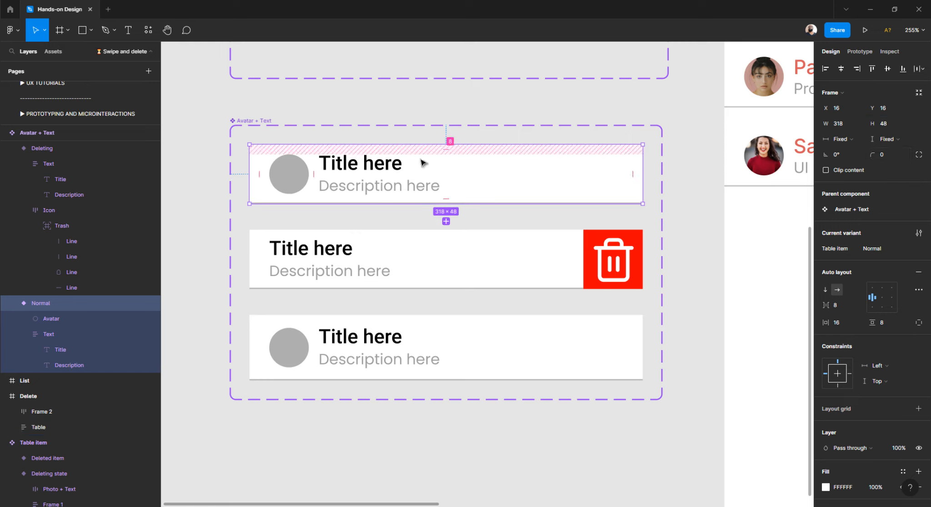
pyautogui.click(210, 232)
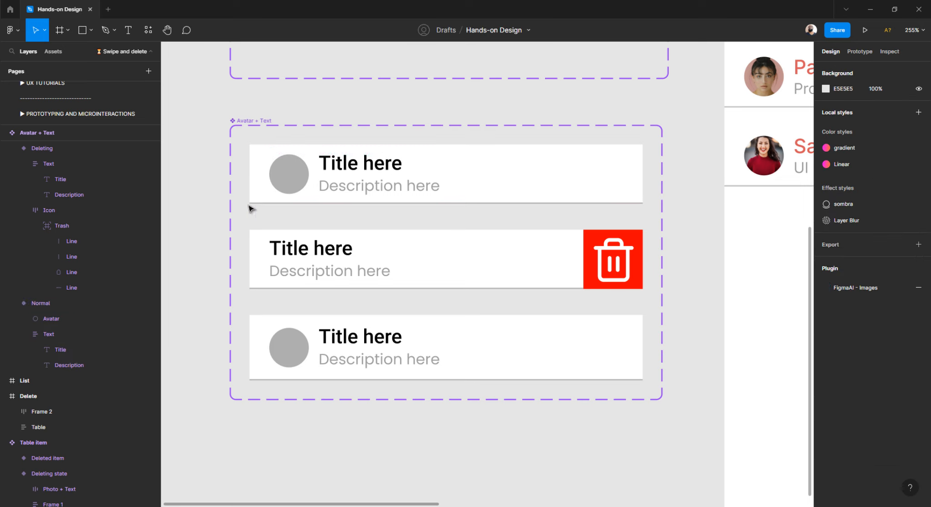
pyautogui.doubleClick(346, 171)
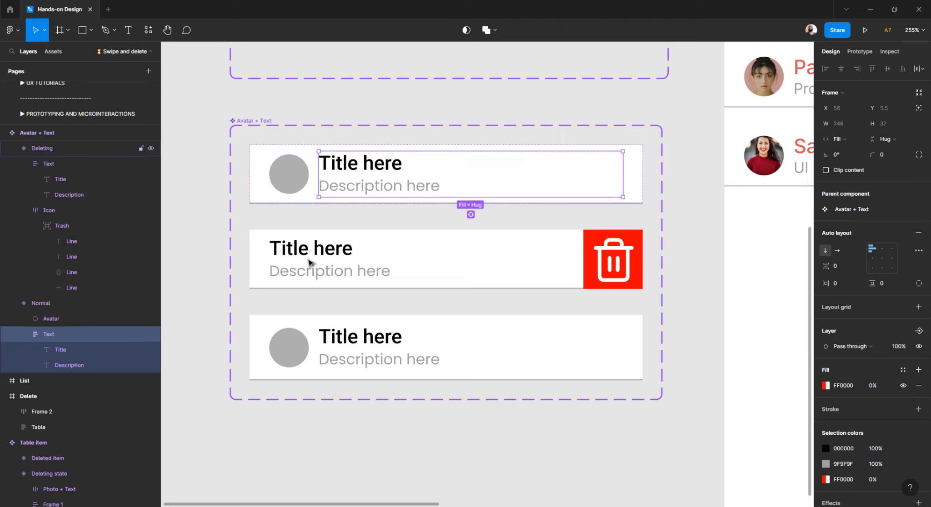
pyautogui.click(227, 319)
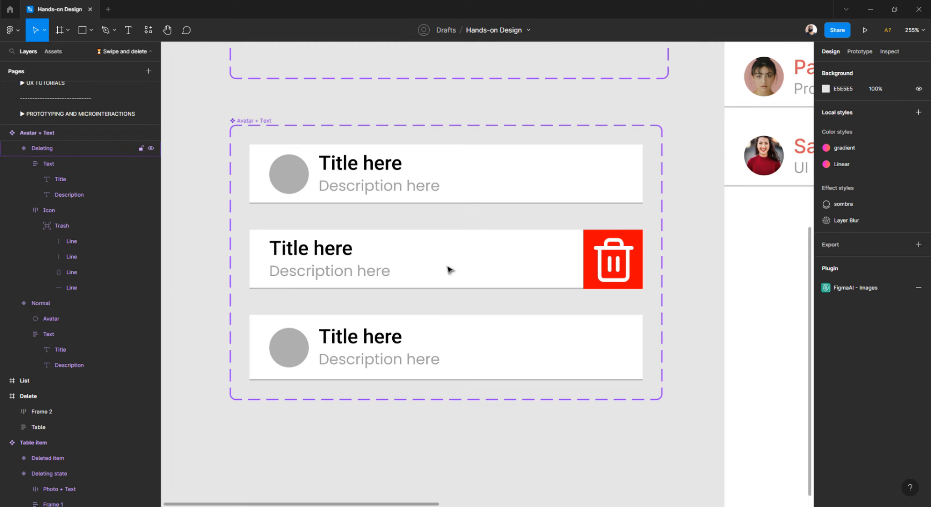
# Delete the Text frame and the avatar from the Deleted variant, and select the emptied variant.
pyautogui.scroll(1, 449, 269)
pyautogui.scroll(-3, 432, 279)
pyautogui.click(414, 290)
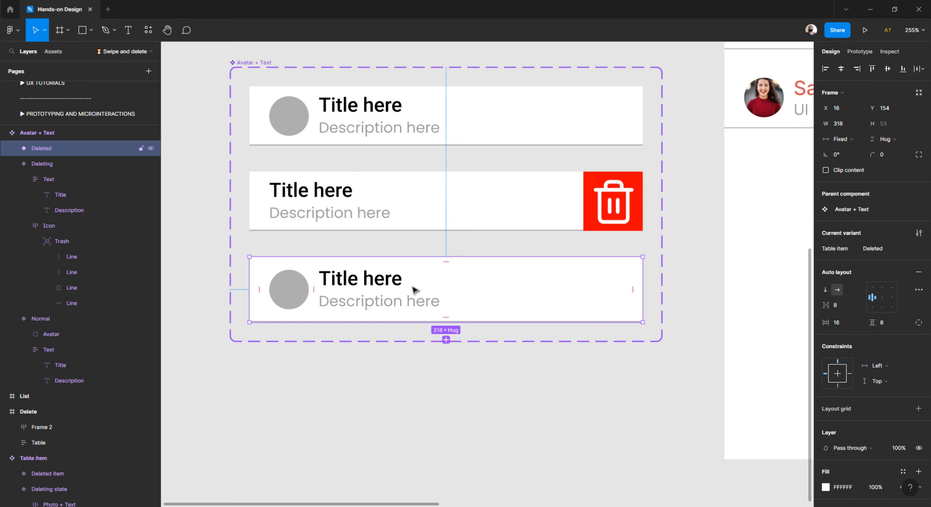
pyautogui.doubleClick(383, 282)
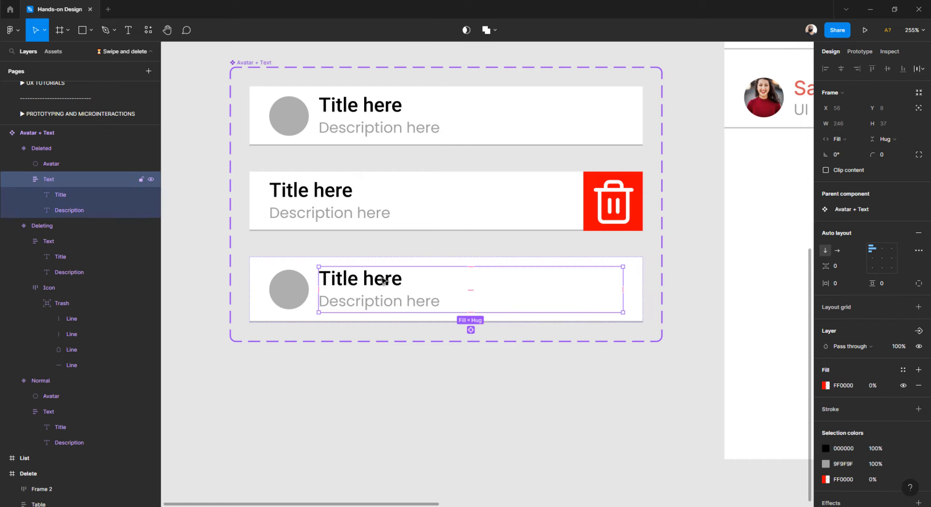
pyautogui.press('Delete')
pyautogui.click(303, 286)
pyautogui.press('Delete')
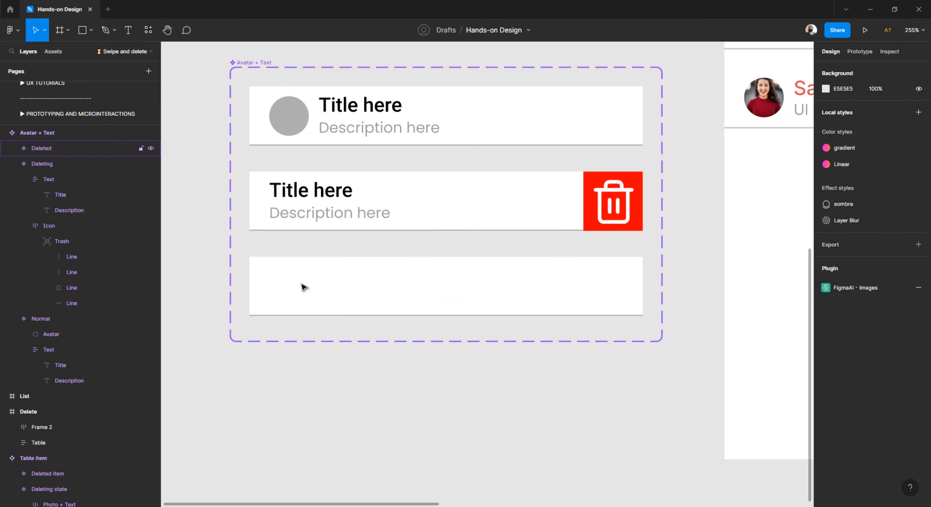
pyautogui.click(361, 288)
pyautogui.scroll(3, 373, 286)
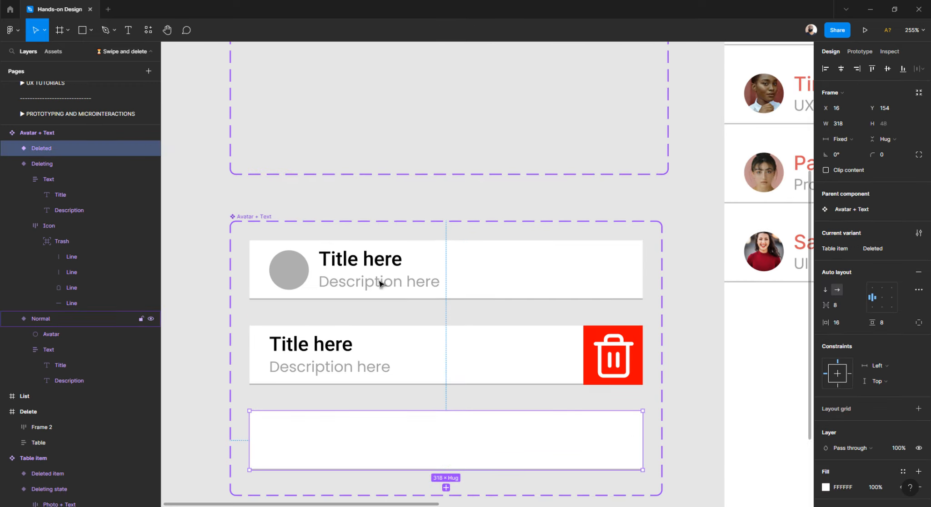
# Give the Deleted variant of Avatar + Text a fixed height of 1, using the Table item component's Deleted item as reference.
pyautogui.scroll(5, 379, 284)
pyautogui.click(395, 315)
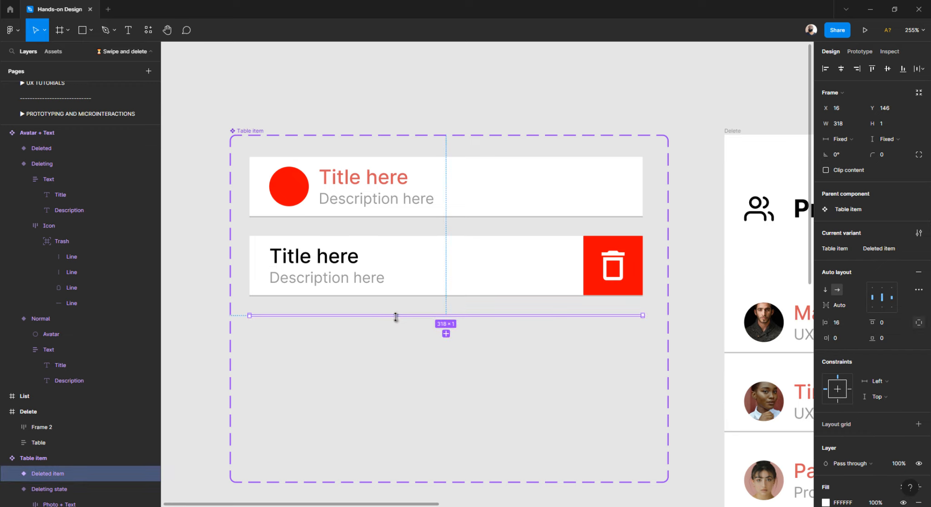
pyautogui.scroll(-1, 484, 360)
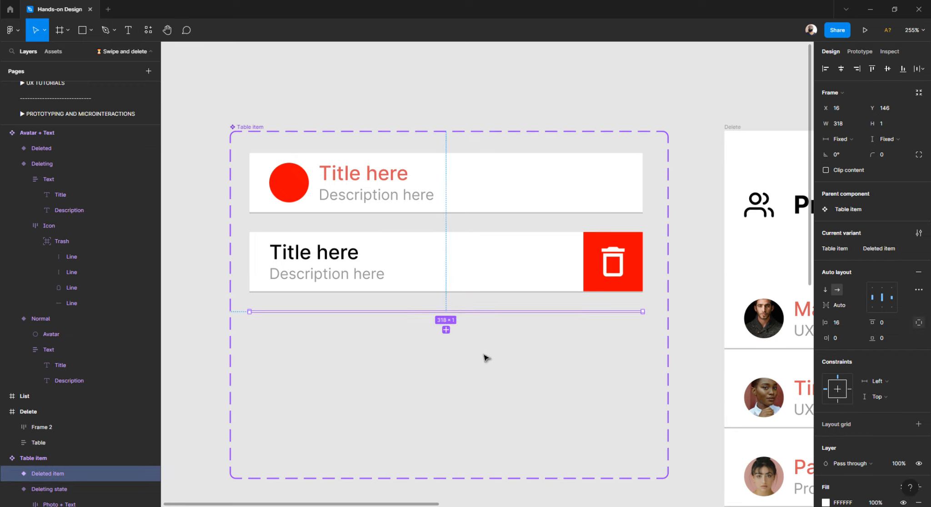
pyautogui.scroll(-10, 485, 359)
pyautogui.click(478, 247)
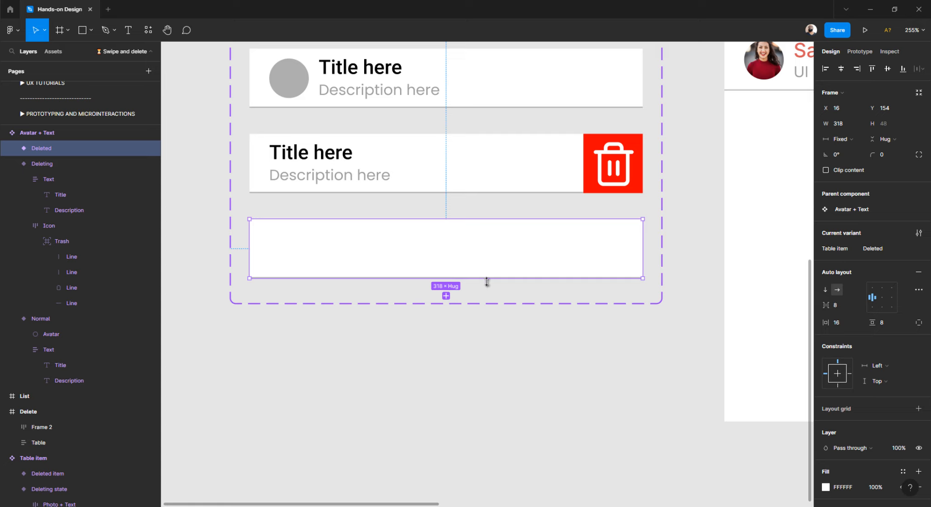
pyautogui.click(890, 144)
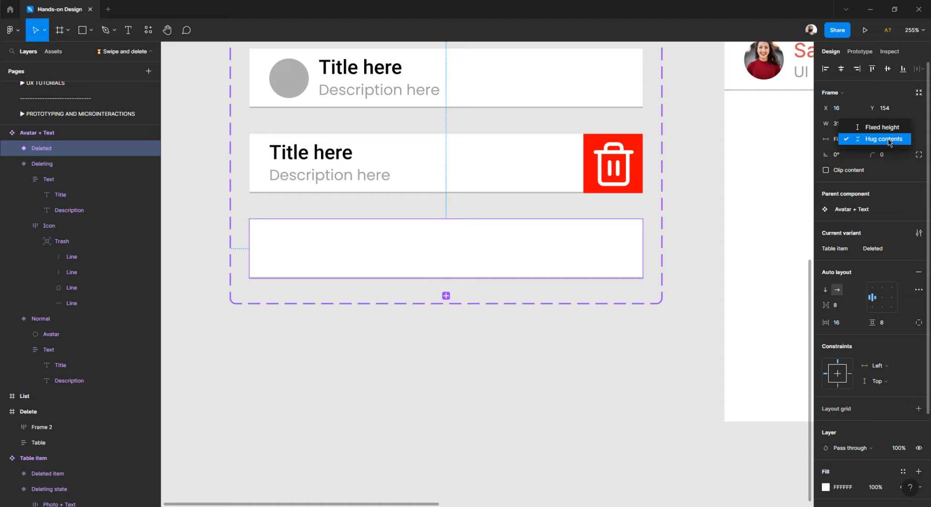
pyautogui.click(886, 132)
pyautogui.click(889, 127)
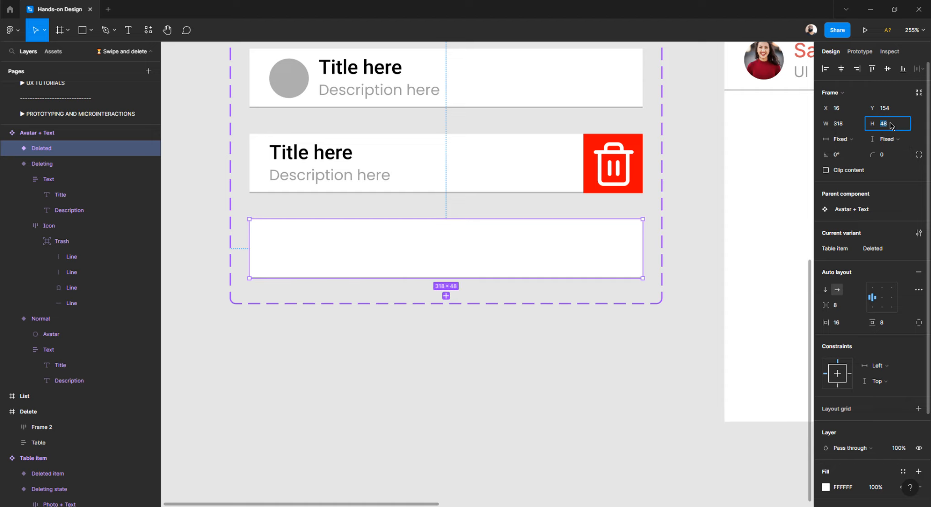
pyautogui.write('1')
pyautogui.press('Return')
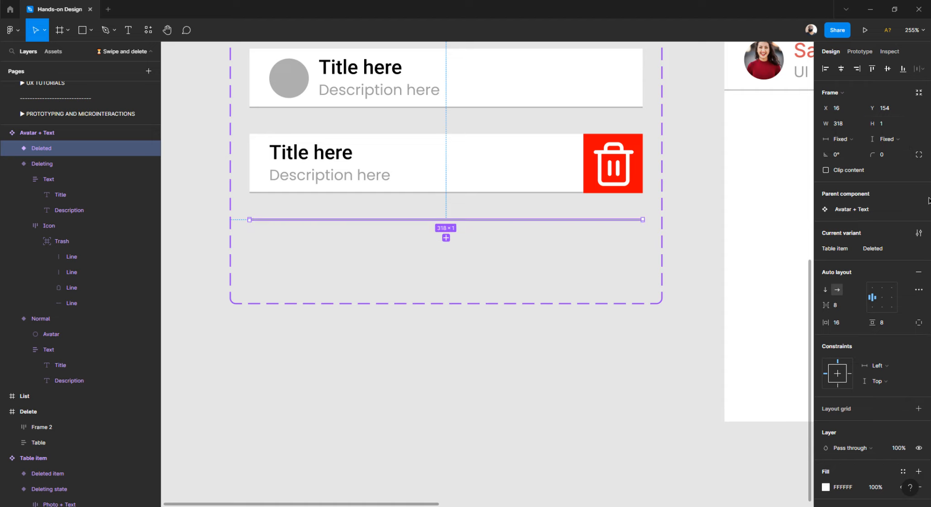
# Hide the Deleted variant's stroke and set its layer opacity to 0%.
pyautogui.scroll(-3, 851, 444)
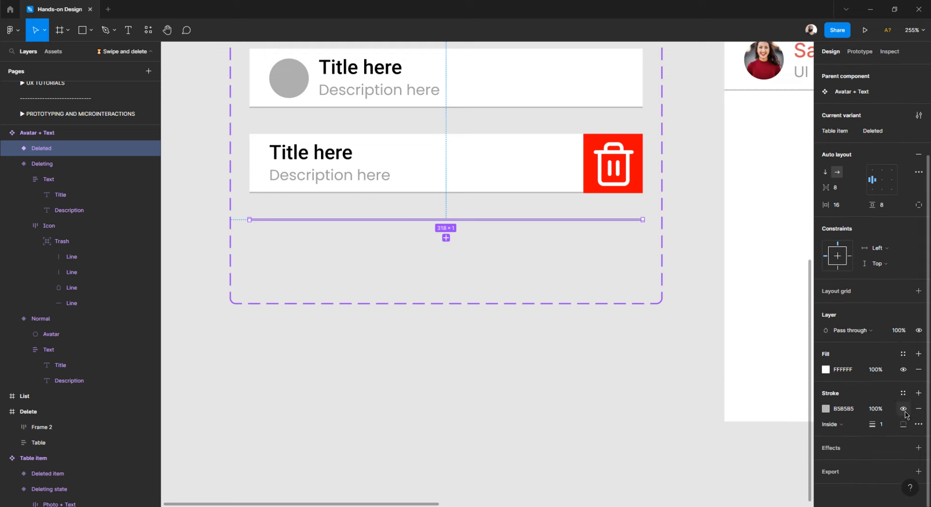
pyautogui.click(408, 268)
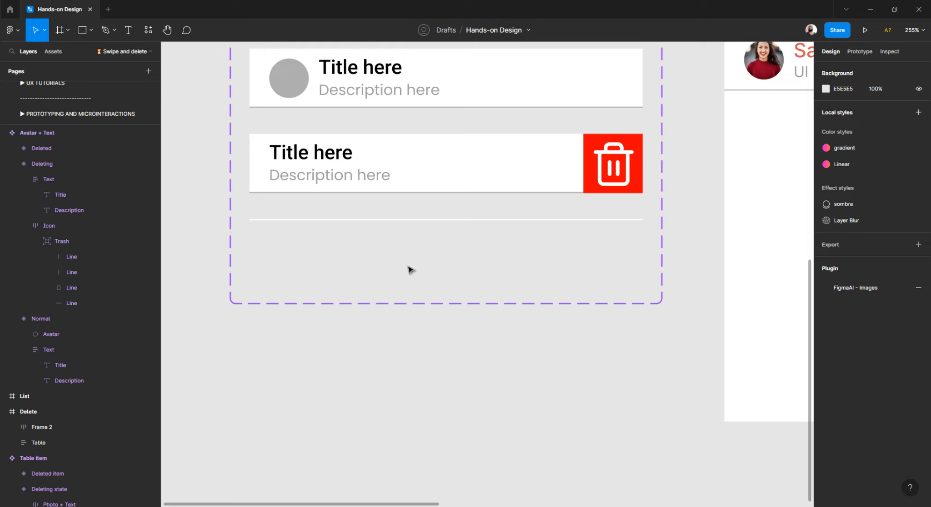
pyautogui.click(411, 221)
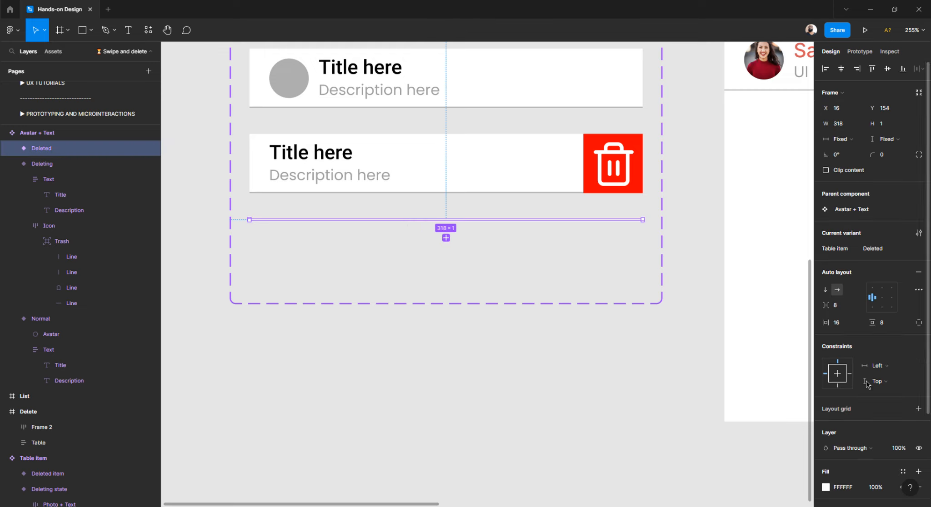
pyautogui.click(898, 448)
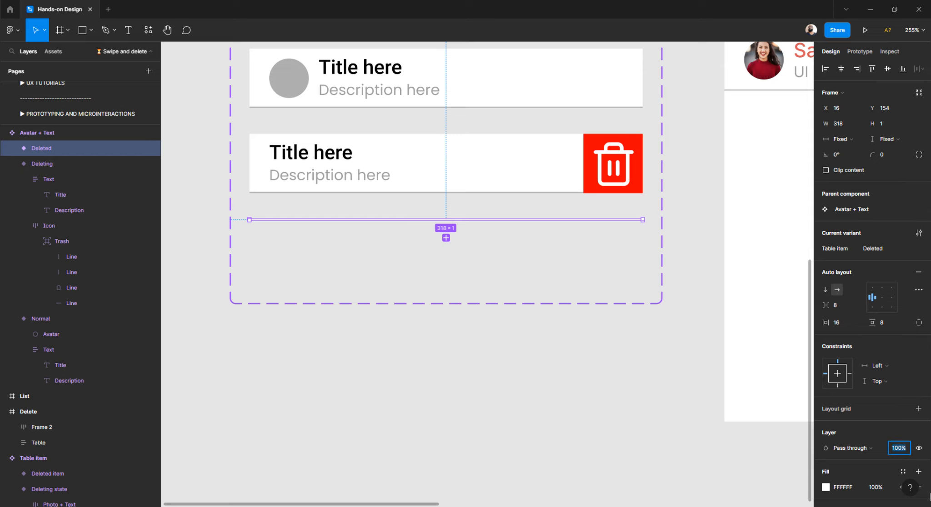
pyautogui.write('0')
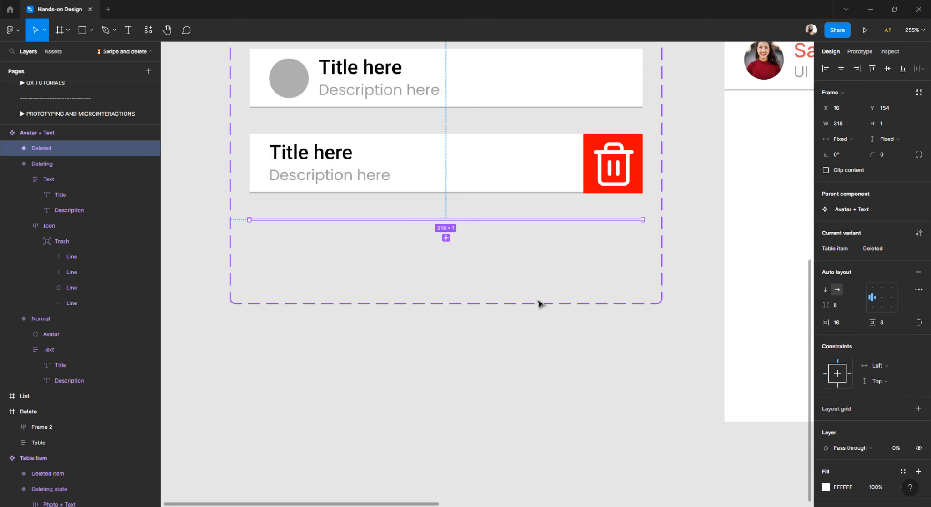
pyautogui.click(508, 282)
# Locate the transparent Deleted variant inside the Avatar + Text component set and show the canvas in outline view.
pyautogui.scroll(1, 483, 271)
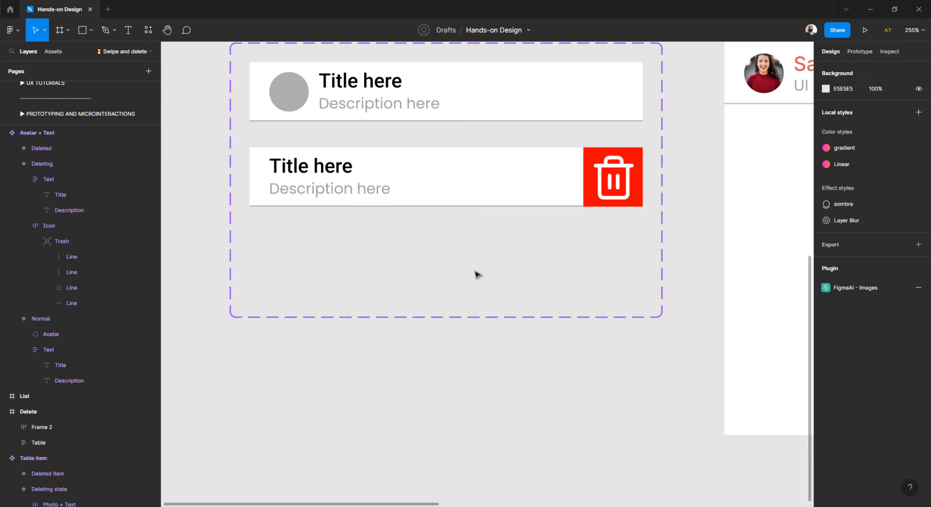
pyautogui.click(446, 234)
pyautogui.moveTo(506, 260); pyautogui.dragTo(410, 212)
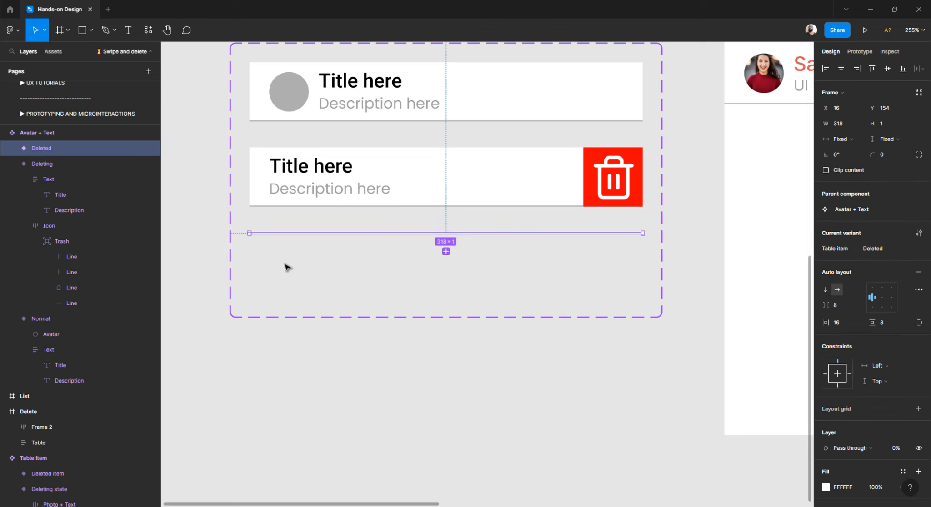
pyautogui.click(422, 294)
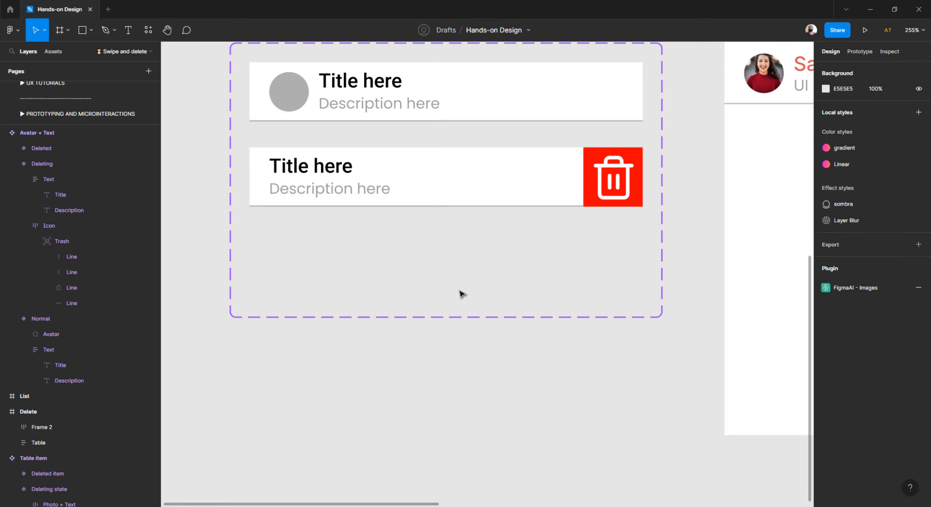
pyautogui.scroll(3, 460, 294)
pyautogui.scroll(1, 460, 294)
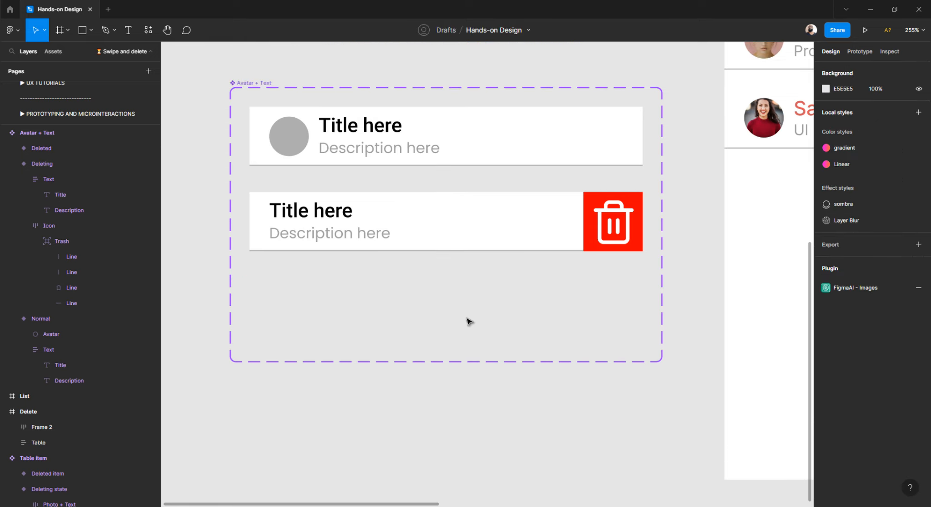
pyautogui.moveTo(502, 333); pyautogui.dragTo(303, 82)
pyautogui.click(325, 388)
pyautogui.hotkey('ctrl', 'y')
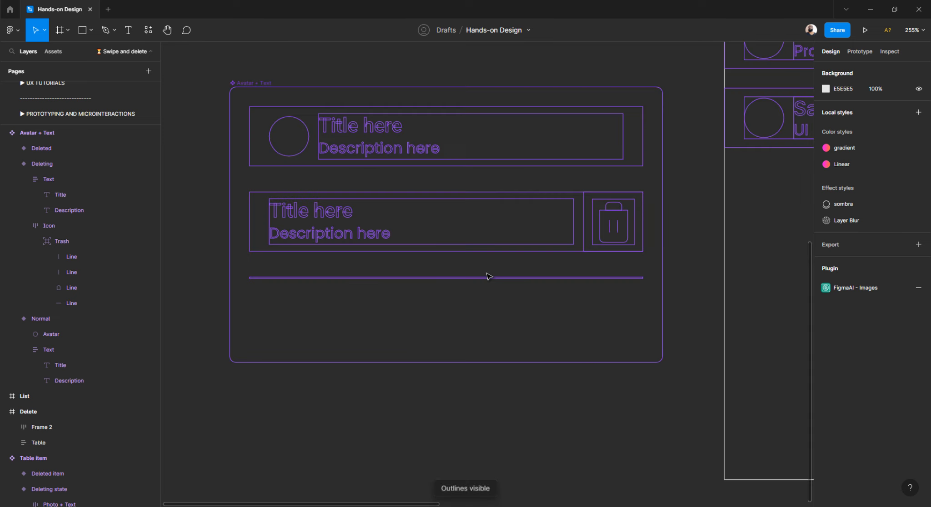
# Shorten the Avatar + Text component set to a height of about 178 so it ends just below the Deleted variant.
pyautogui.moveTo(485, 406); pyautogui.dragTo(373, 308)
pyautogui.click(251, 84)
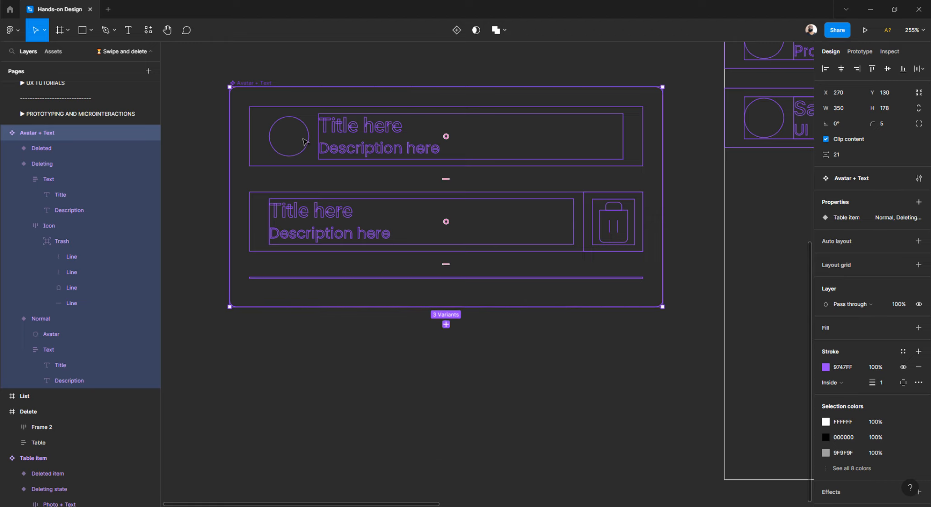
pyautogui.click(486, 417)
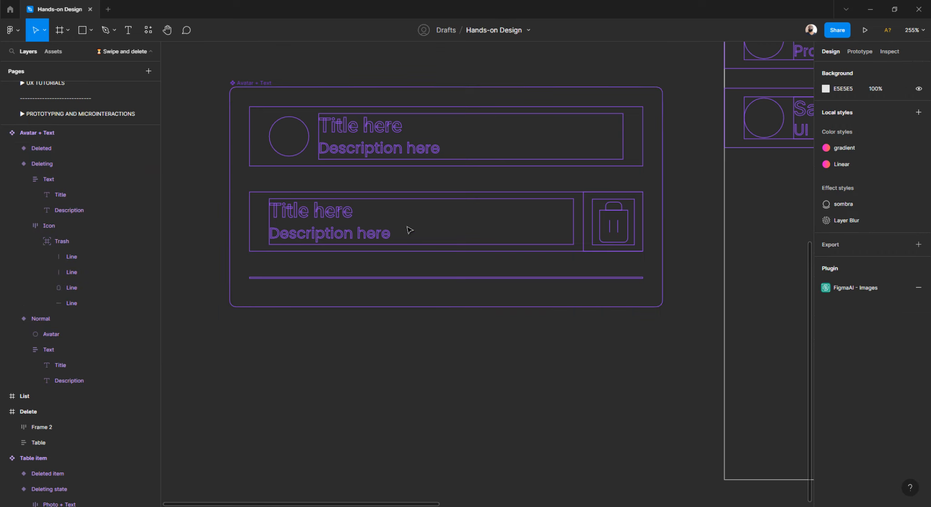
# Switch to prototyping mode and turn the outline view off.
pyautogui.scroll(3, 413, 237)
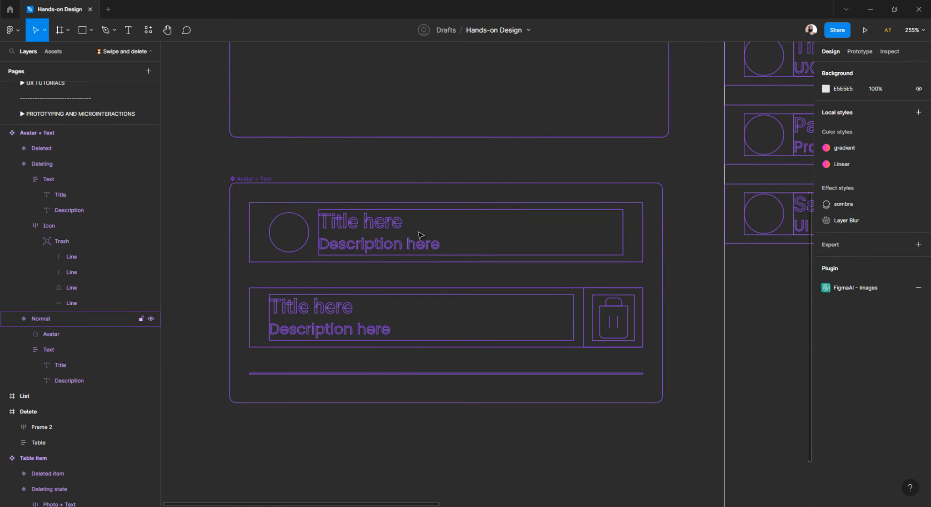
pyautogui.click(859, 51)
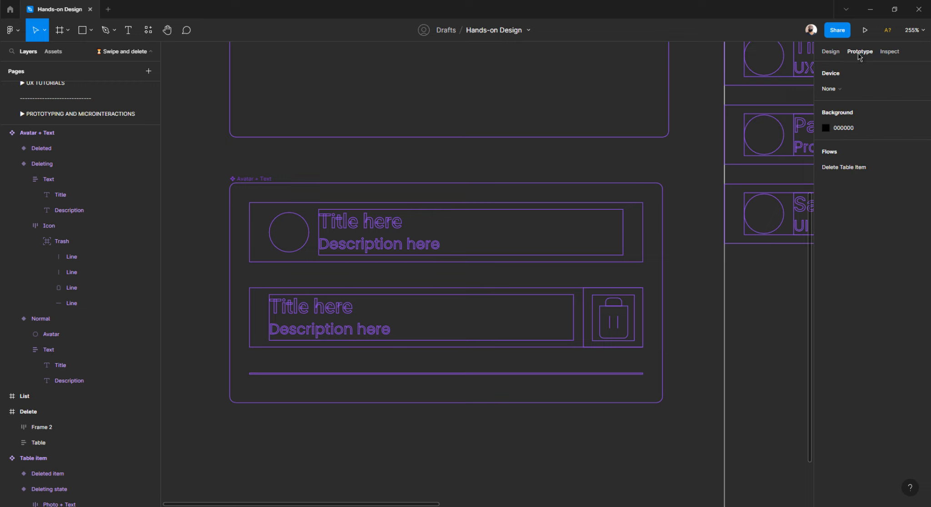
pyautogui.click(396, 226)
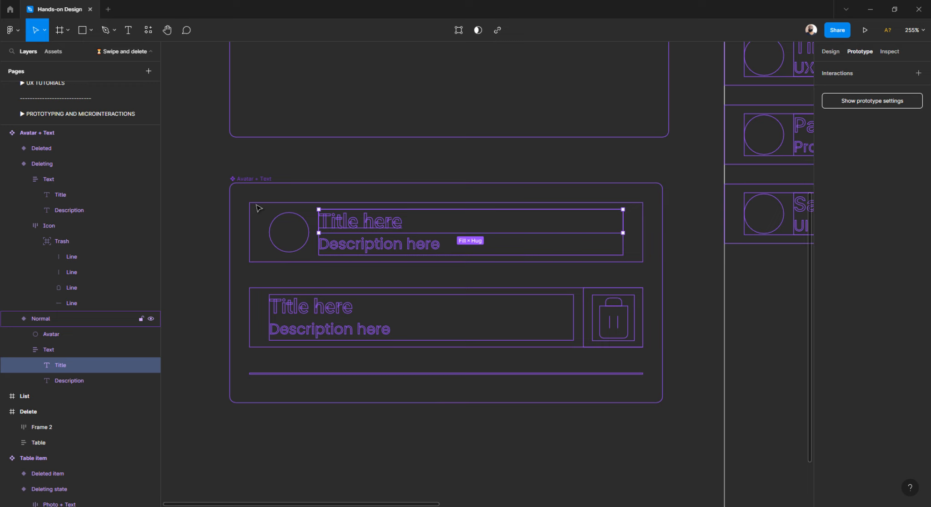
pyautogui.hotkey('ctrl', 'y')
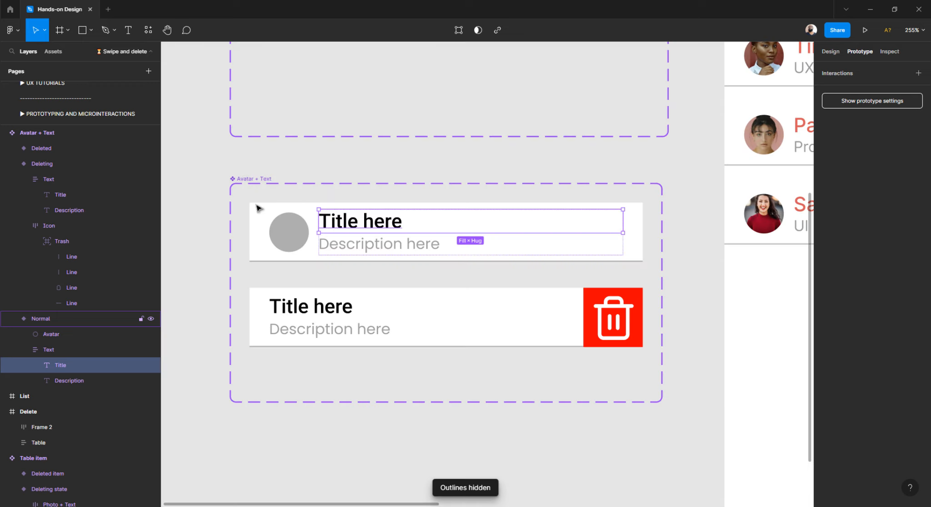
pyautogui.click(210, 235)
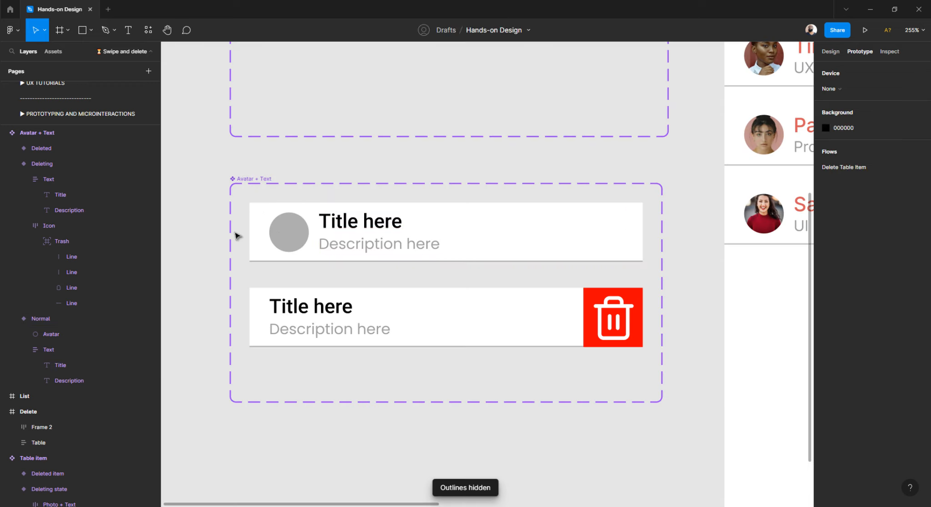
# Connect the Normal variant to the Deleting variant with an On drag, Change to interaction using Smart animate.
pyautogui.click(281, 235)
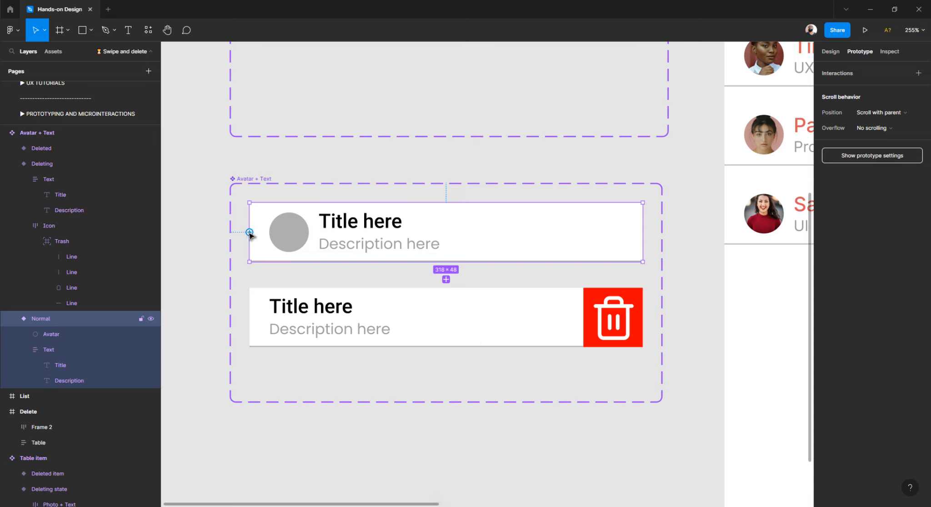
pyautogui.moveTo(249, 232); pyautogui.dragTo(398, 294)
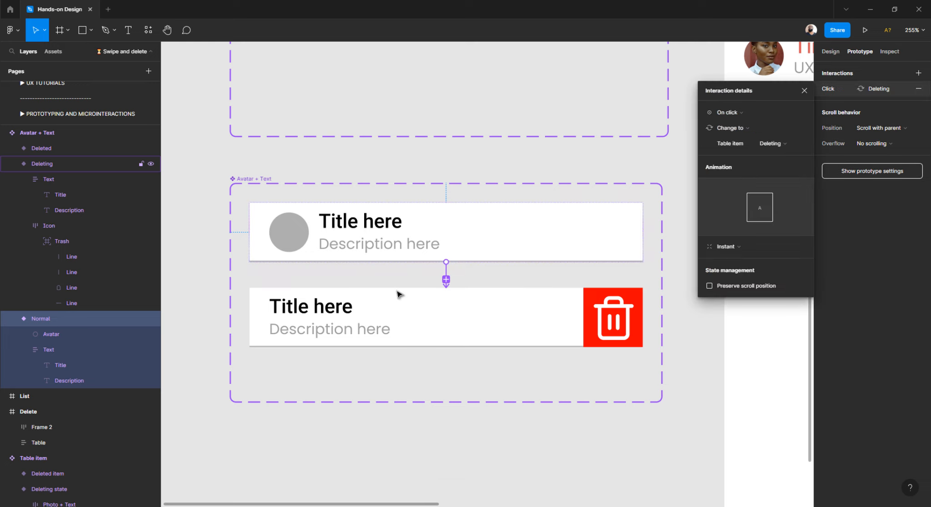
pyautogui.click(742, 114)
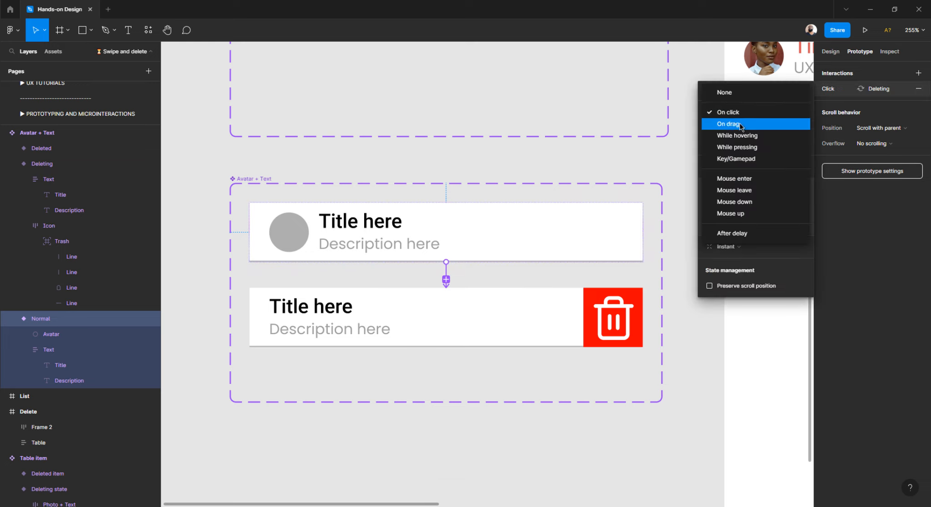
pyautogui.click(740, 125)
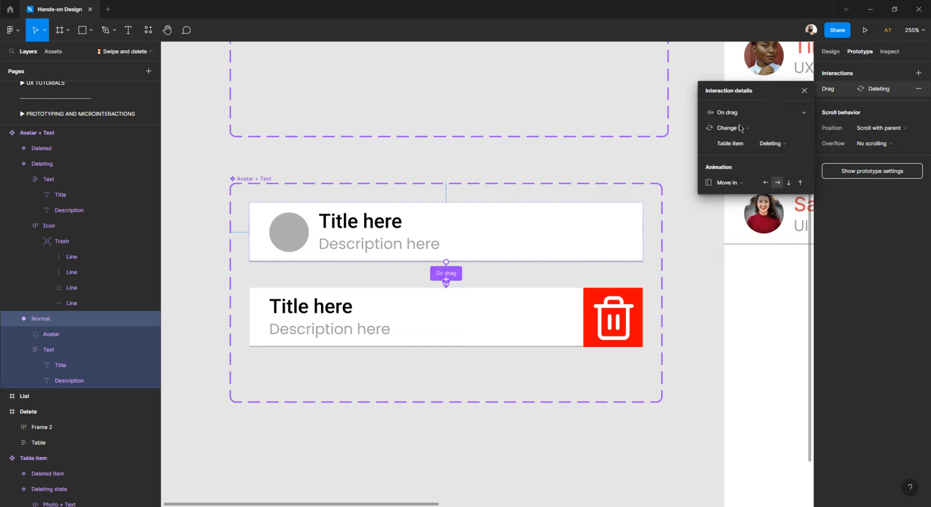
pyautogui.click(736, 183)
pyautogui.click(736, 166)
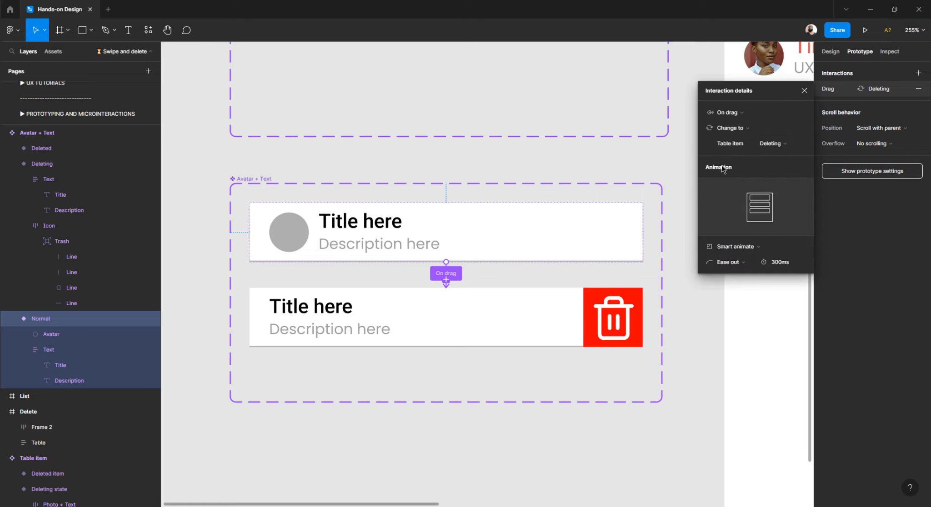
# Examine the drag interaction of the Table item component's Normal state and compare it with the Normal variant of Avatar + Text.
pyautogui.scroll(8, 382, 193)
pyautogui.click(324, 238)
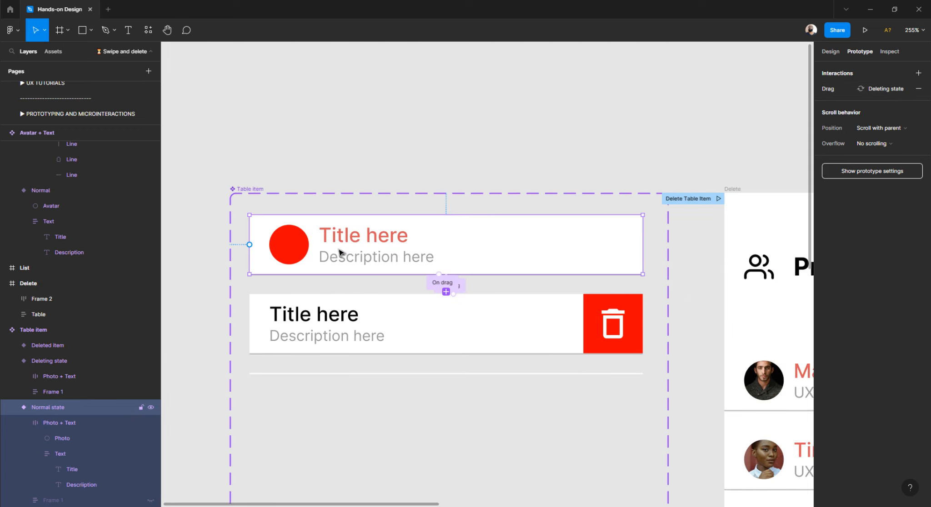
pyautogui.scroll(6, 448, 285)
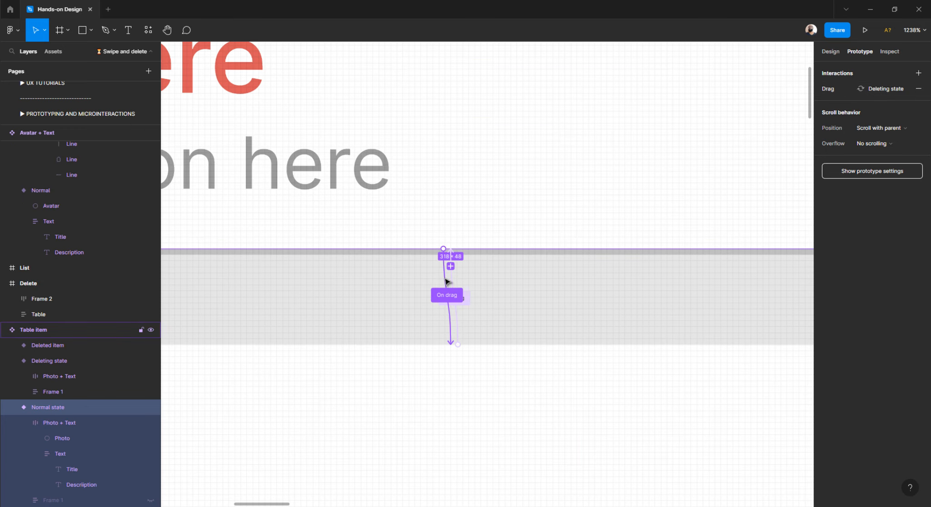
pyautogui.click(434, 296)
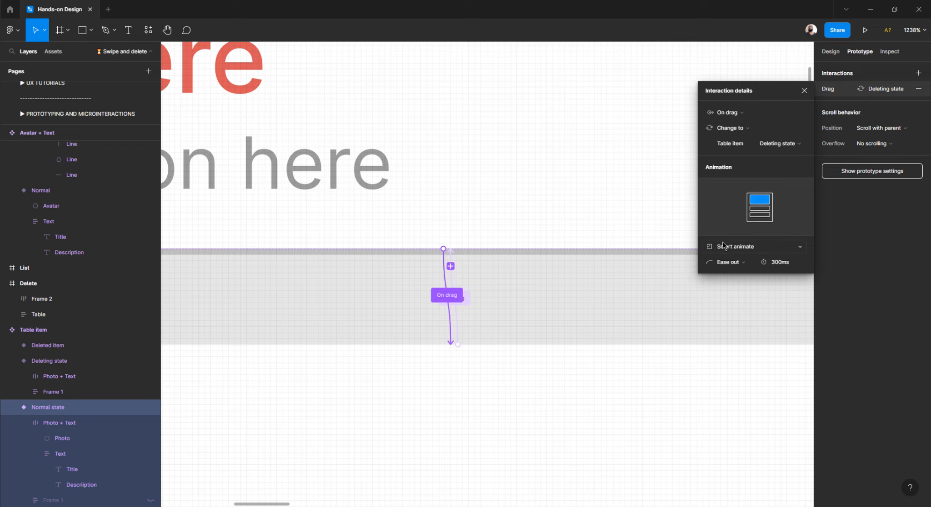
pyautogui.scroll(-5, 655, 196)
pyautogui.scroll(-8, 655, 195)
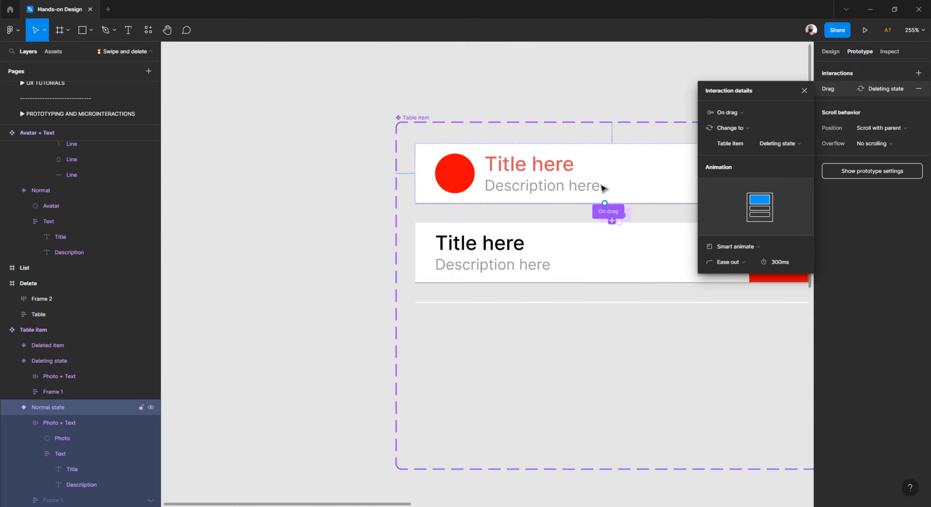
pyautogui.scroll(5, 486, 318)
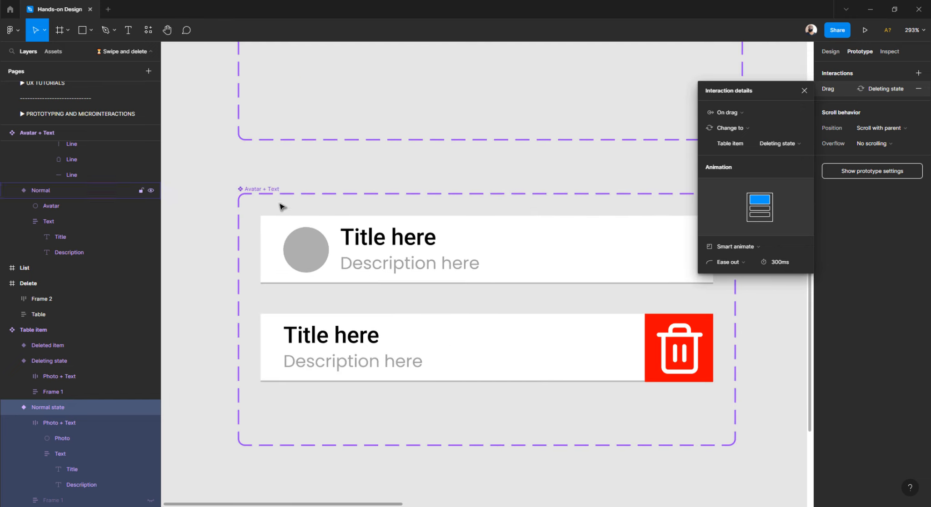
pyautogui.click(272, 222)
pyautogui.scroll(5, 514, 323)
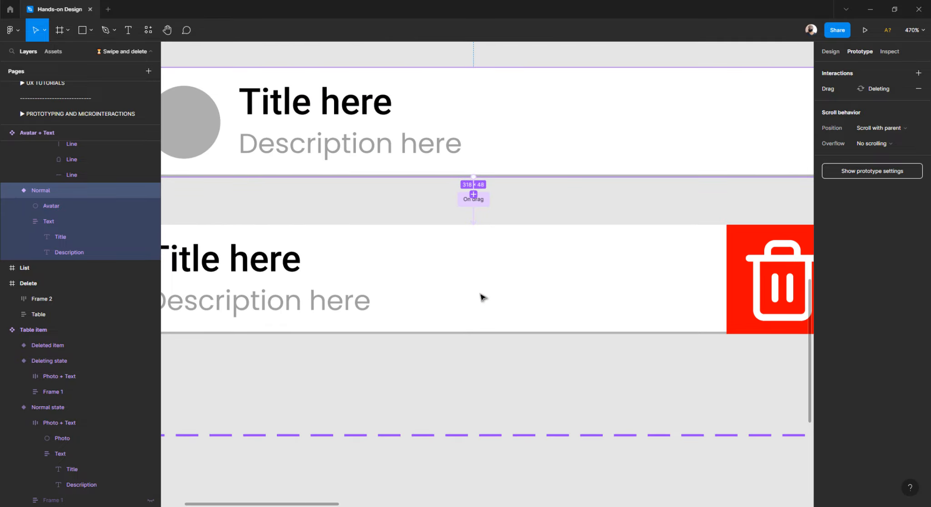
pyautogui.scroll(-5, 473, 295)
pyautogui.click(476, 295)
pyautogui.scroll(2, 477, 324)
pyautogui.scroll(3, 477, 323)
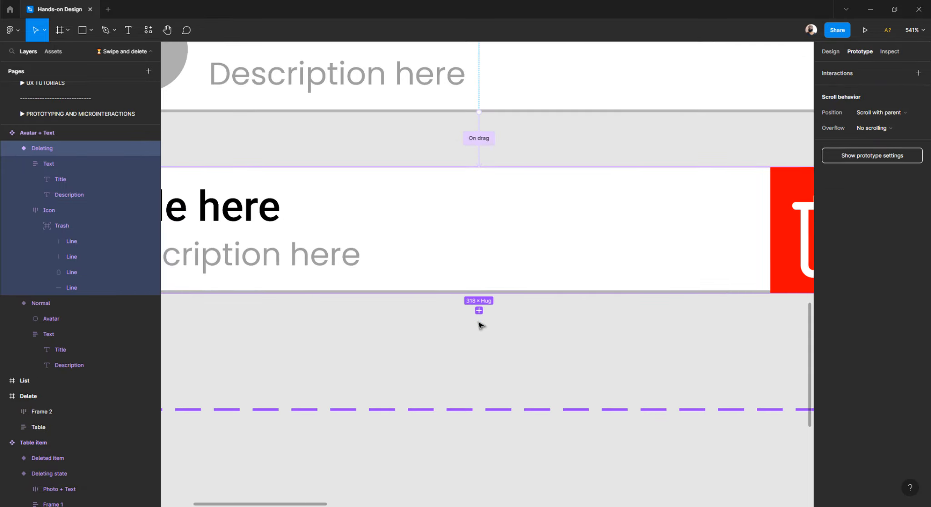
pyautogui.moveTo(480, 295); pyautogui.dragTo(491, 353)
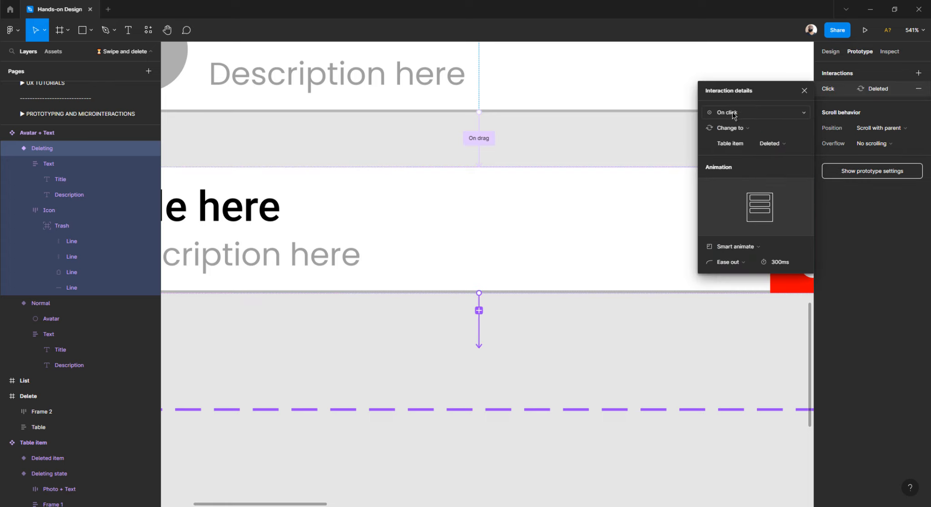
pyautogui.hotkey('ctrl', 'z')
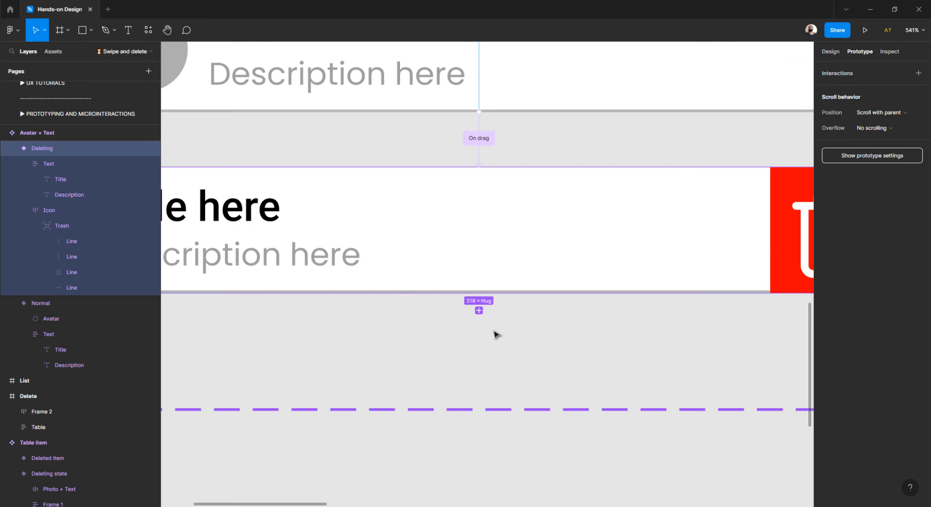
# Connect the Deleting variant's red trash icon to the Deleted variant with an On click, Change to interaction using Smart animate, Ease out, 300ms.
pyautogui.scroll(-3, 467, 321)
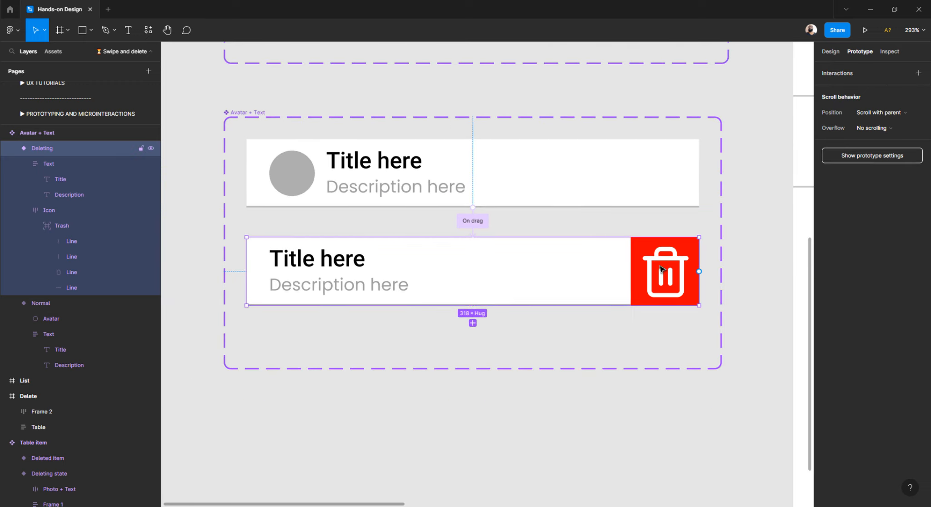
pyautogui.click(659, 268)
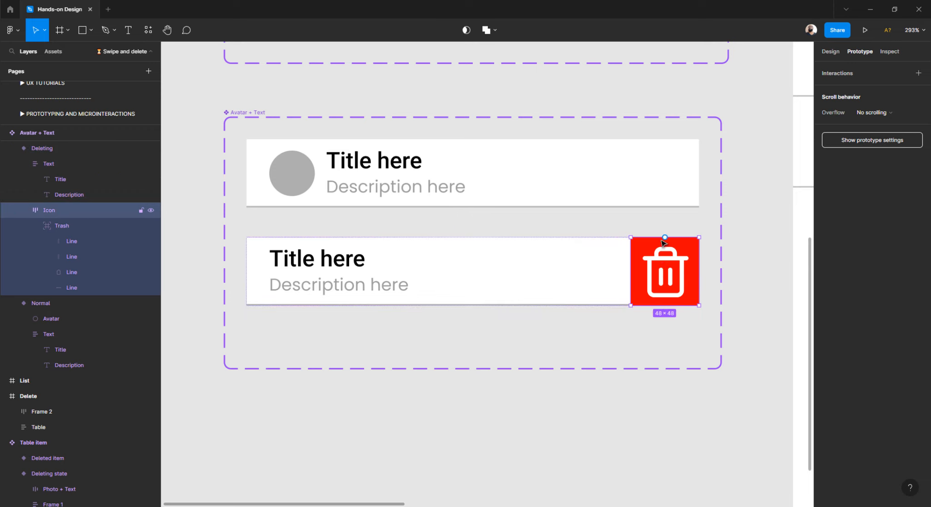
pyautogui.moveTo(665, 237); pyautogui.dragTo(482, 339)
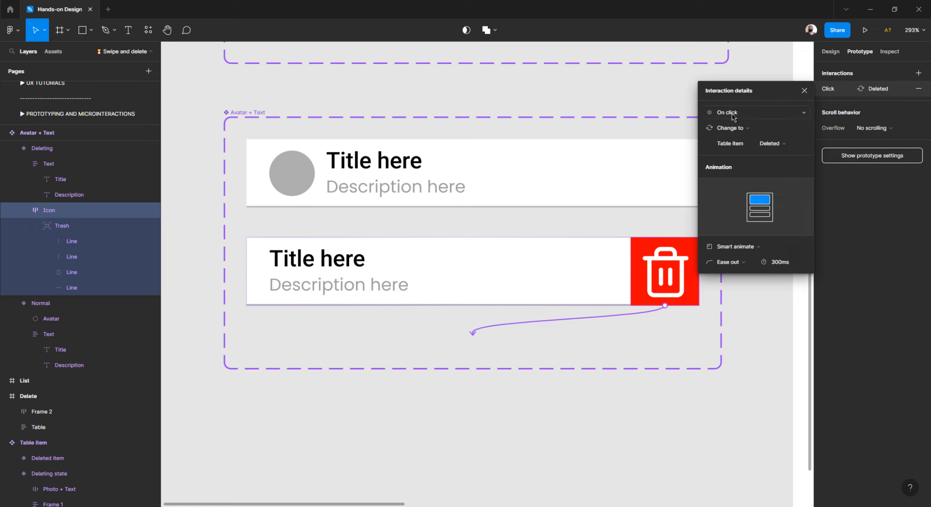
pyautogui.click(342, 393)
pyautogui.scroll(-10, 328, 368)
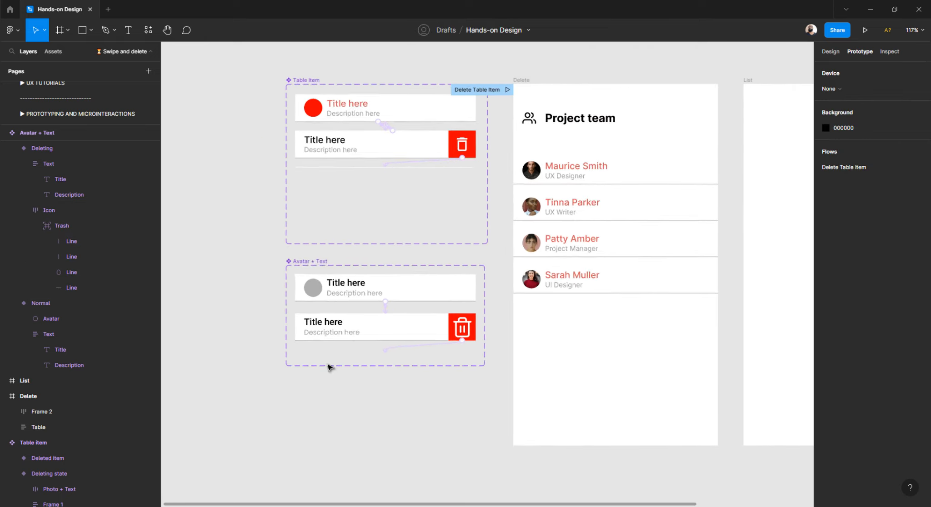
# Return to design mode and move the List frame to about X 1622 and the Avatar + Text component set to about X 1244, Y -189.
pyautogui.scroll(-3, 328, 367)
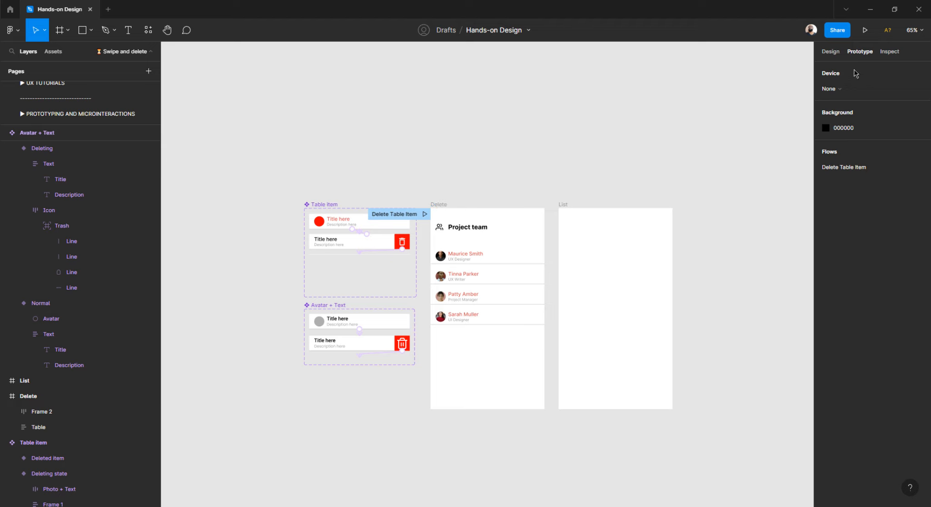
pyautogui.click(832, 53)
pyautogui.scroll(-2, 455, 173)
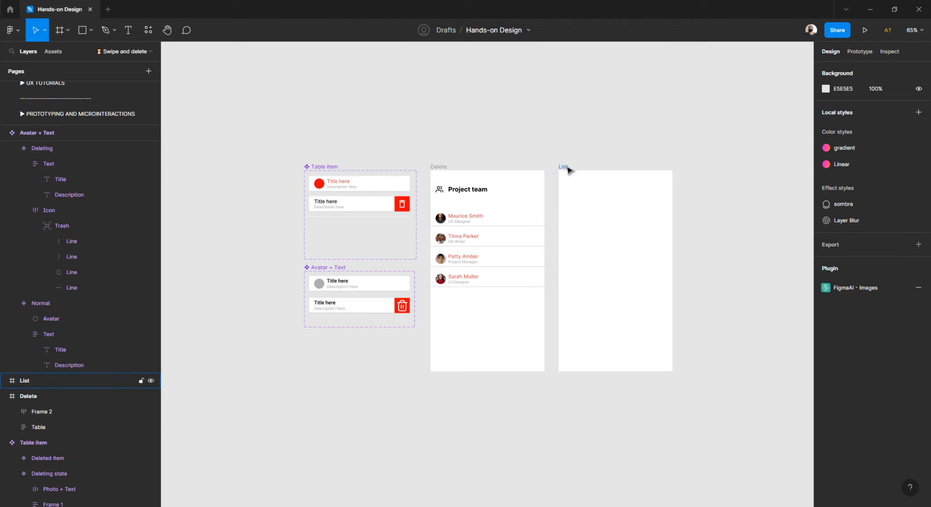
pyautogui.moveTo(567, 169); pyautogui.dragTo(739, 169)
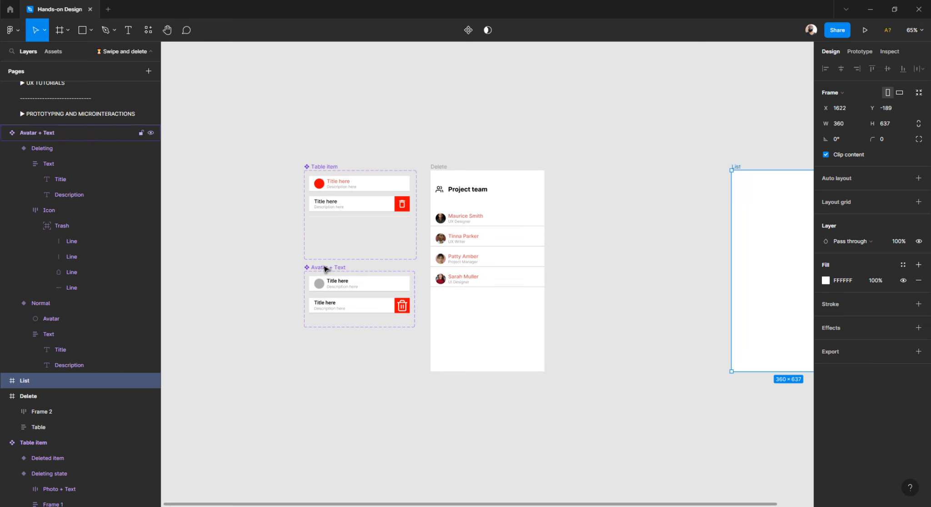
pyautogui.moveTo(325, 269); pyautogui.dragTo(630, 170)
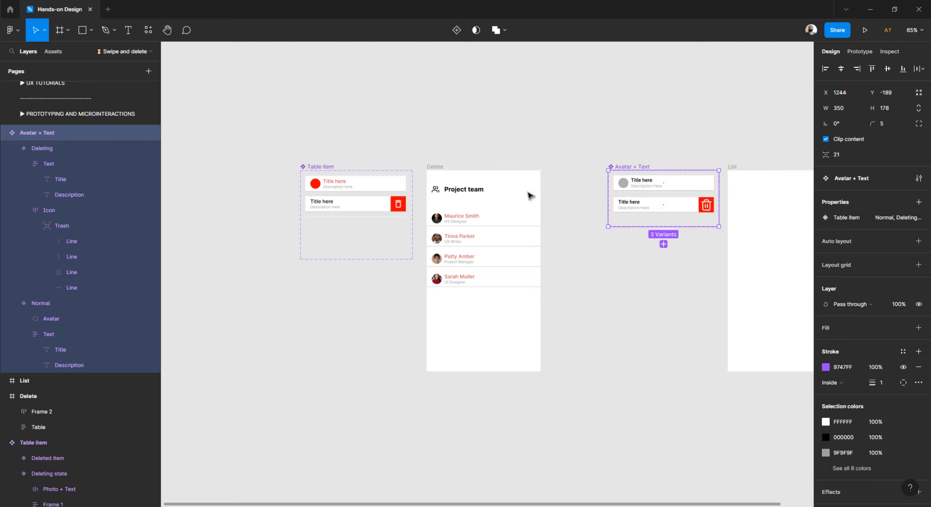
# Add the heading text "Team Project" near the top of the List frame, modelled on the Delete frame's heading.
pyautogui.hscroll(3, 525, 198)
pyautogui.hscroll(4, 284, 190)
pyautogui.scroll(5, 284, 190)
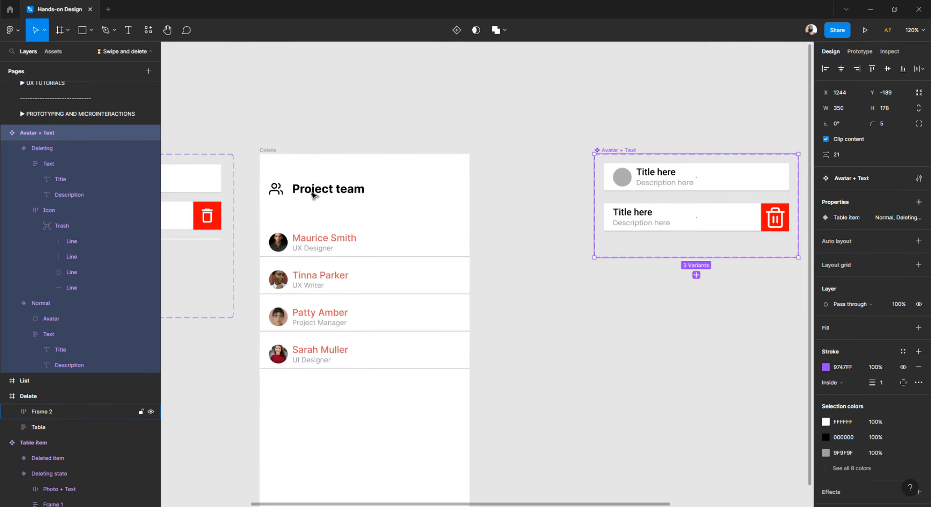
pyautogui.click(312, 194)
pyautogui.click(313, 195)
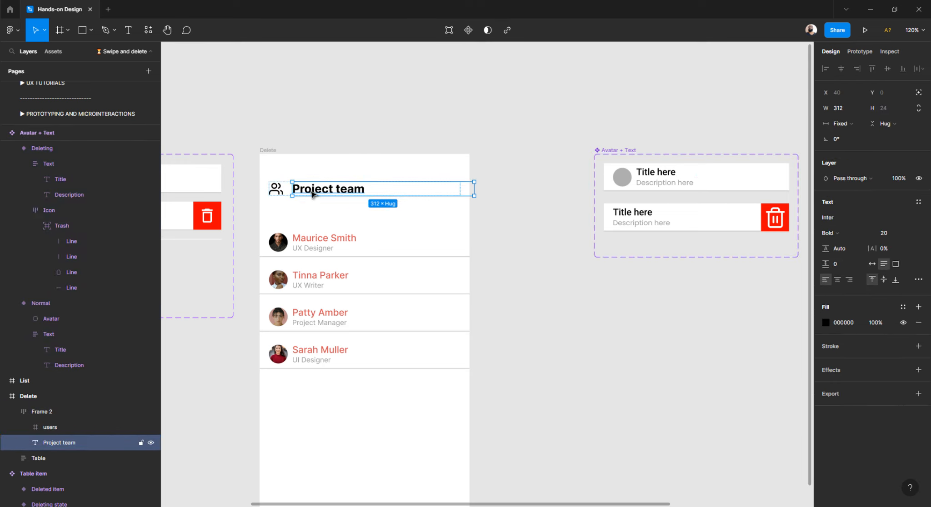
pyautogui.click(558, 317)
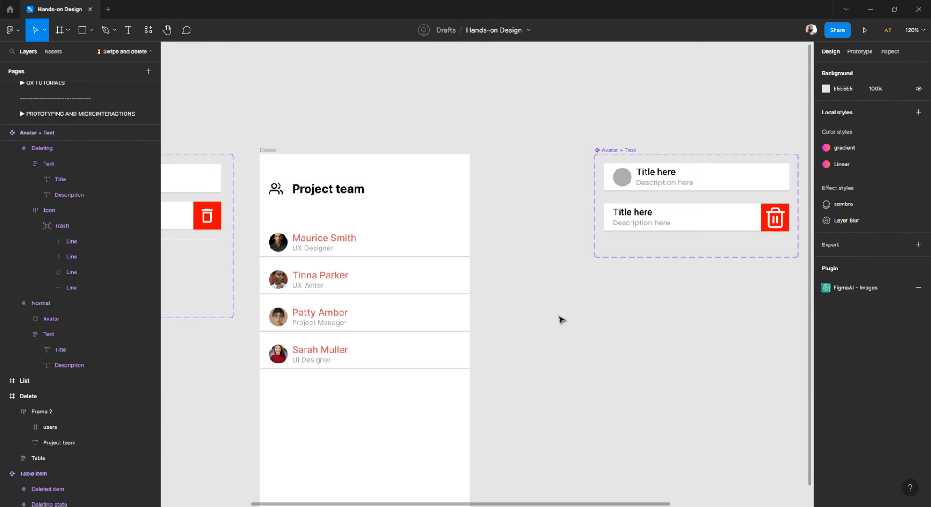
pyautogui.hscroll(10, 555, 317)
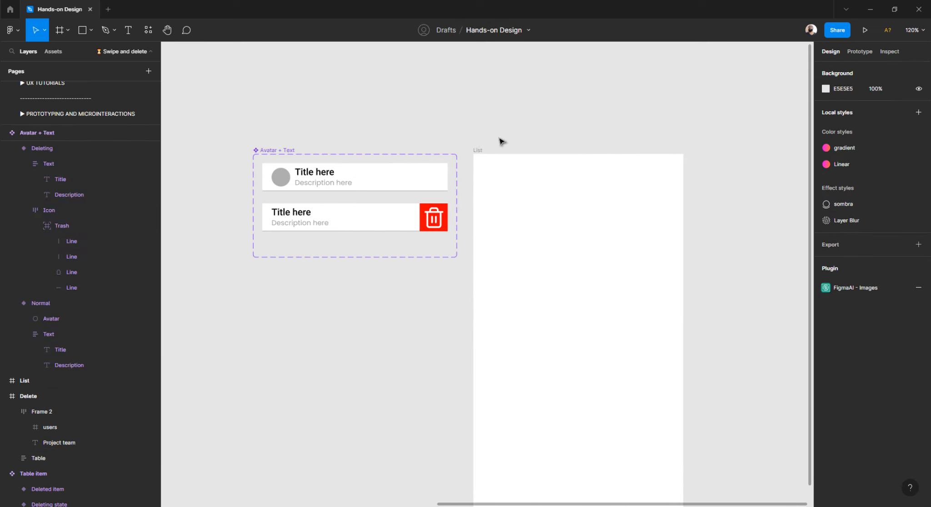
pyautogui.press('t')
pyautogui.click(506, 183)
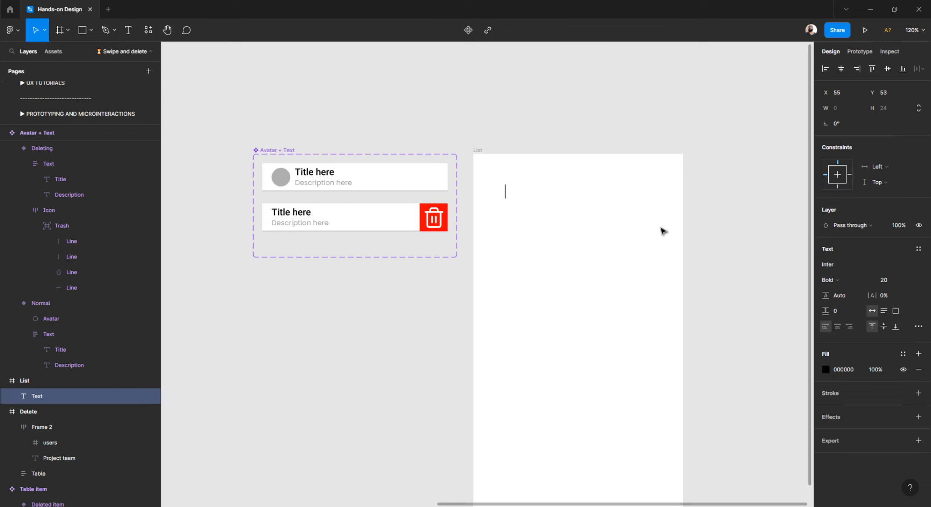
pyautogui.write('Team Project')
pyautogui.press('Escape')
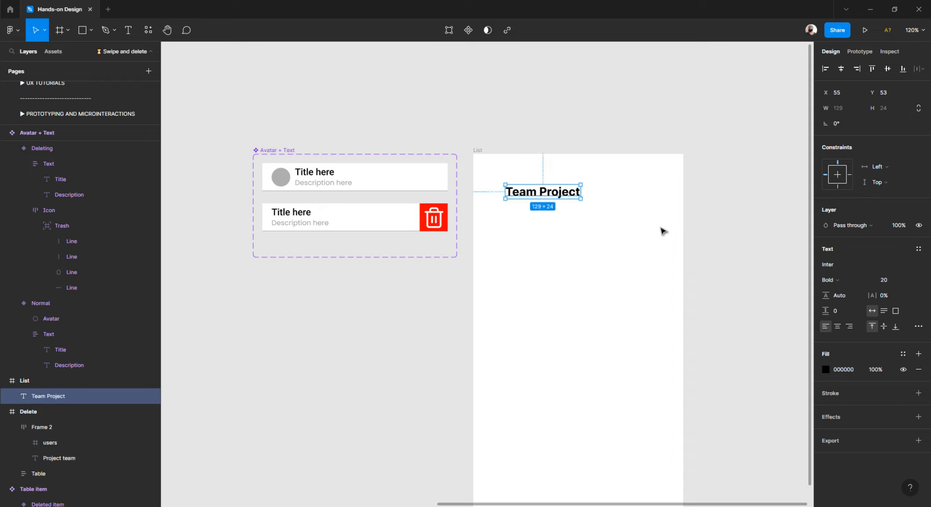
# Set the Team Project heading's font to Roboto and compare it with the Normal variant's title.
pyautogui.click(826, 269)
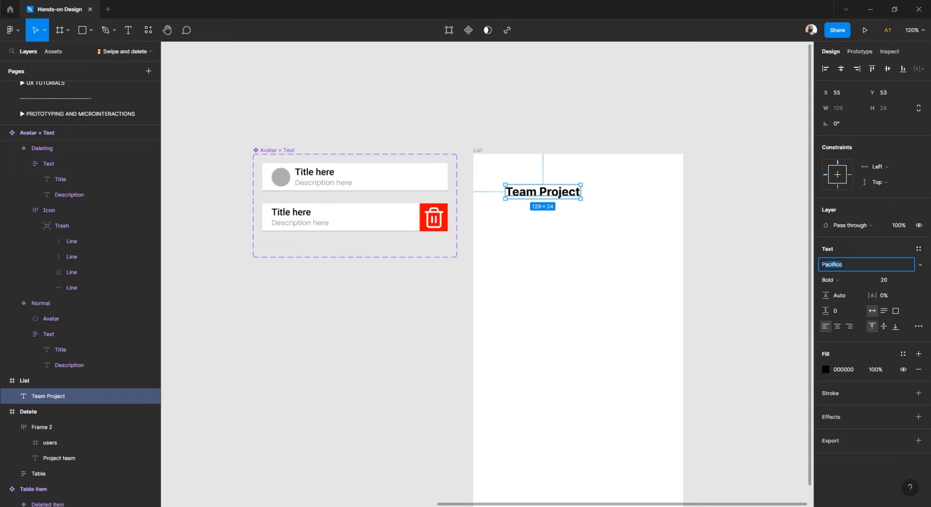
pyautogui.press('BackSpace')
pyautogui.press('BackSpace')
pyautogui.write('Roboto')
pyautogui.press('Return')
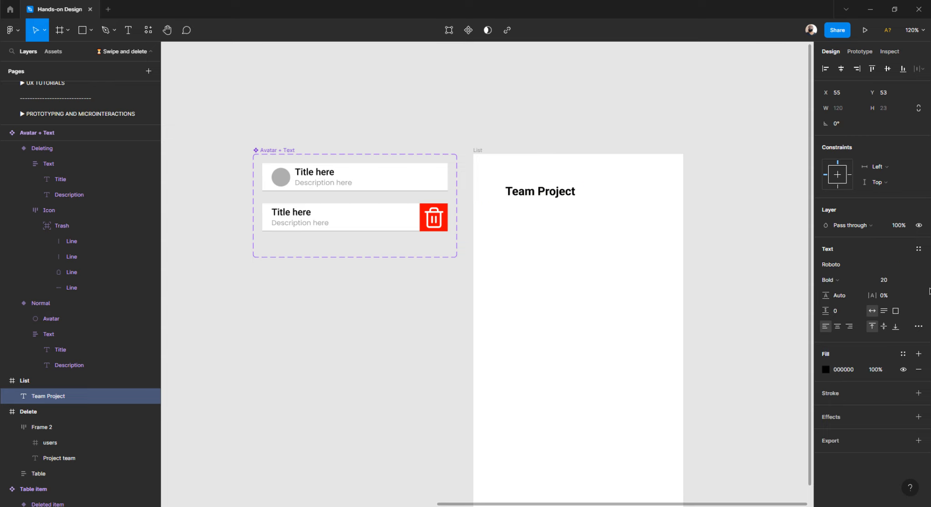
pyautogui.click(329, 170)
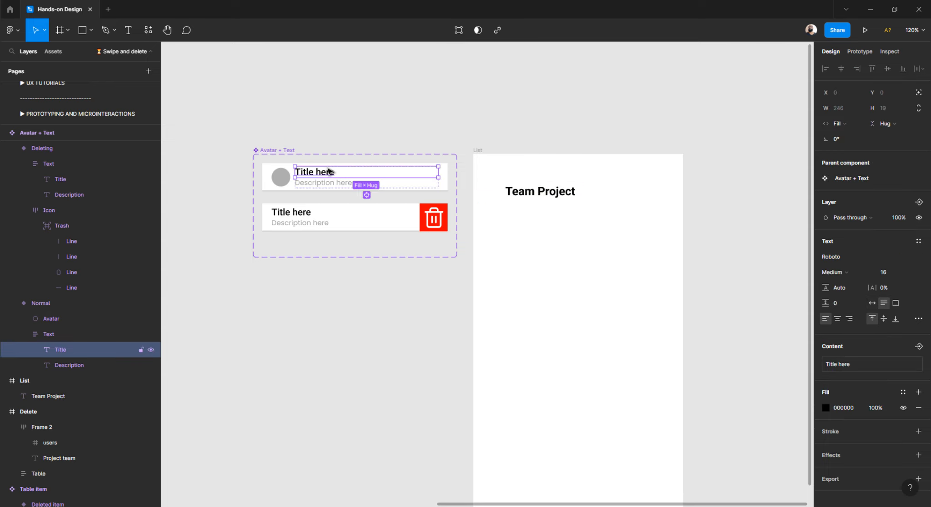
pyautogui.click(552, 181)
pyautogui.click(552, 194)
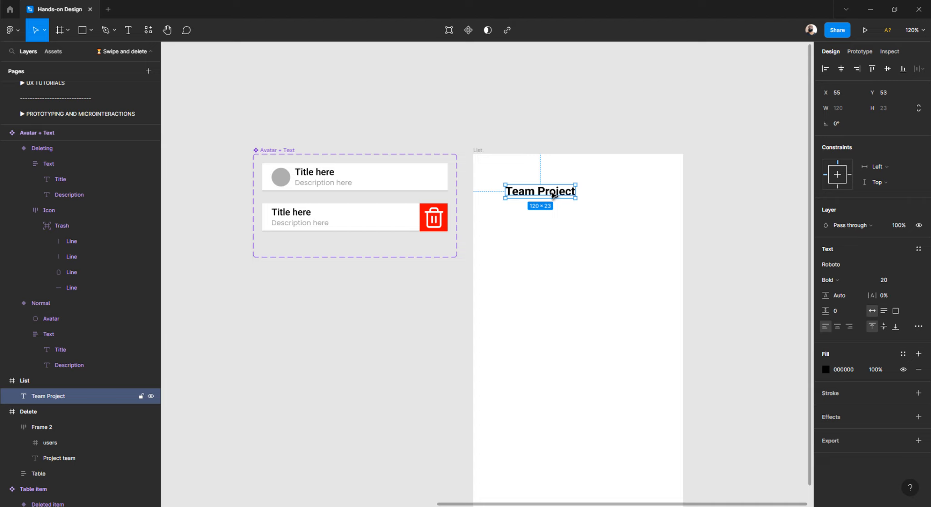
pyautogui.click(544, 200)
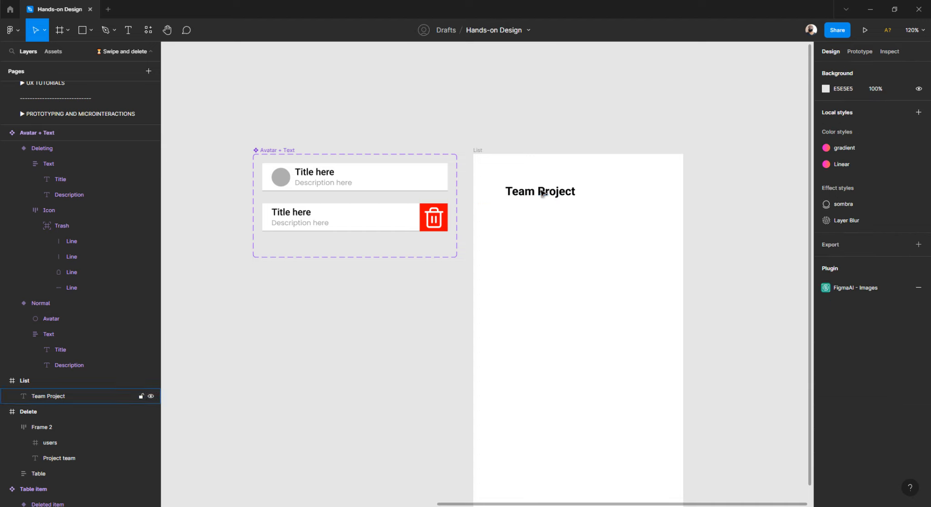
pyautogui.click(542, 194)
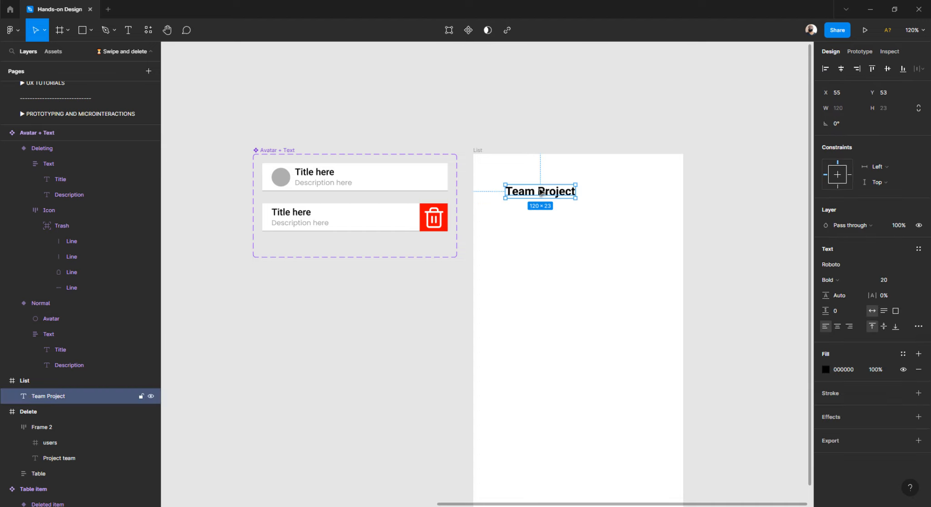
# Shrink the Deleting variant's trash icon to about 29 × 31 and centre it horizontally and vertically in its red square.
pyautogui.keyDown('ctrl'); pyautogui.scroll(-3, 456, 223); pyautogui.keyUp('ctrl')
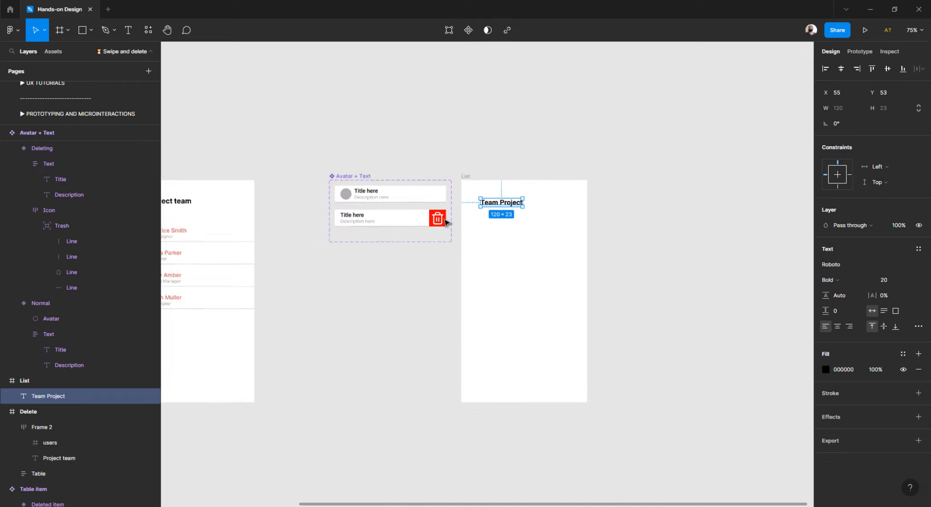
pyautogui.keyDown('ctrl'); pyautogui.scroll(-2, 444, 219); pyautogui.keyUp('ctrl')
pyautogui.hscroll(-2, 446, 216)
pyautogui.keyDown('ctrl'); pyautogui.scroll(4, 481, 223); pyautogui.keyUp('ctrl')
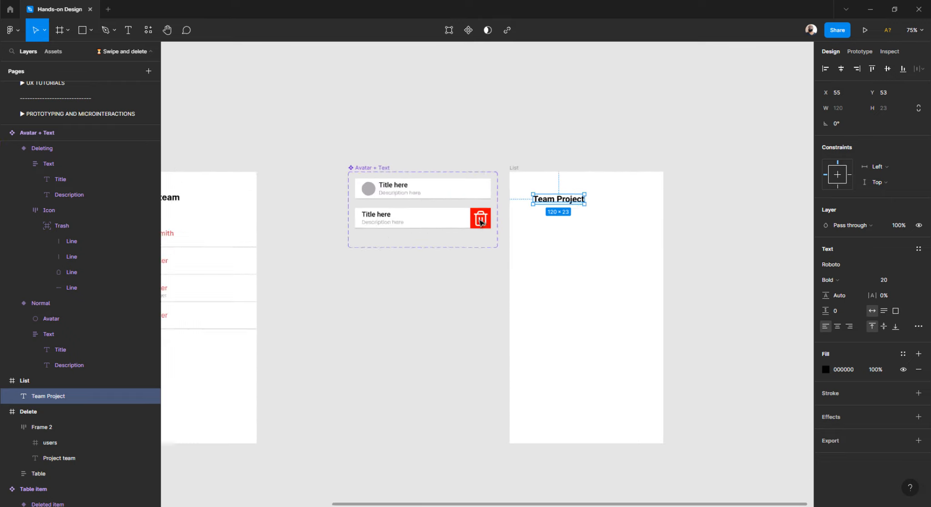
pyautogui.keyDown('ctrl'); pyautogui.scroll(5, 481, 223); pyautogui.keyUp('ctrl')
pyautogui.keyDown('ctrl'); pyautogui.click(487, 204); pyautogui.keyUp('ctrl')
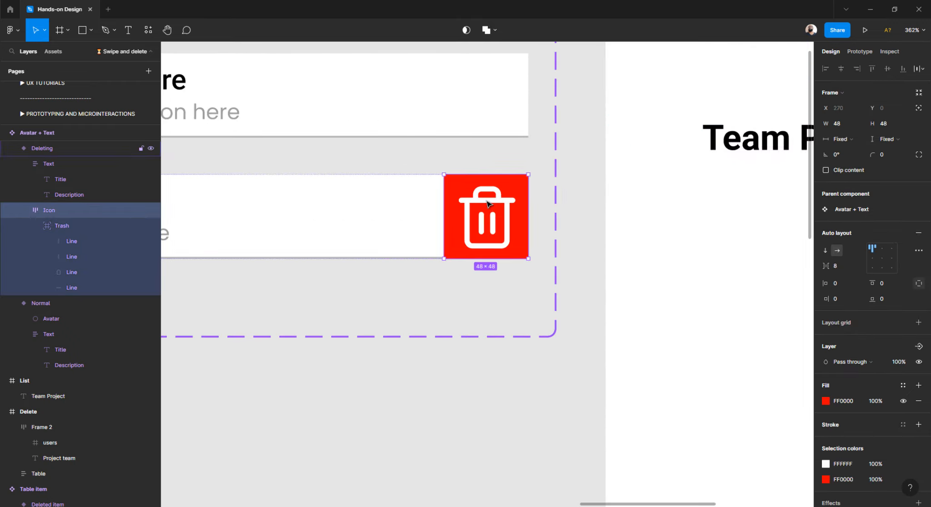
pyautogui.doubleClick(487, 204)
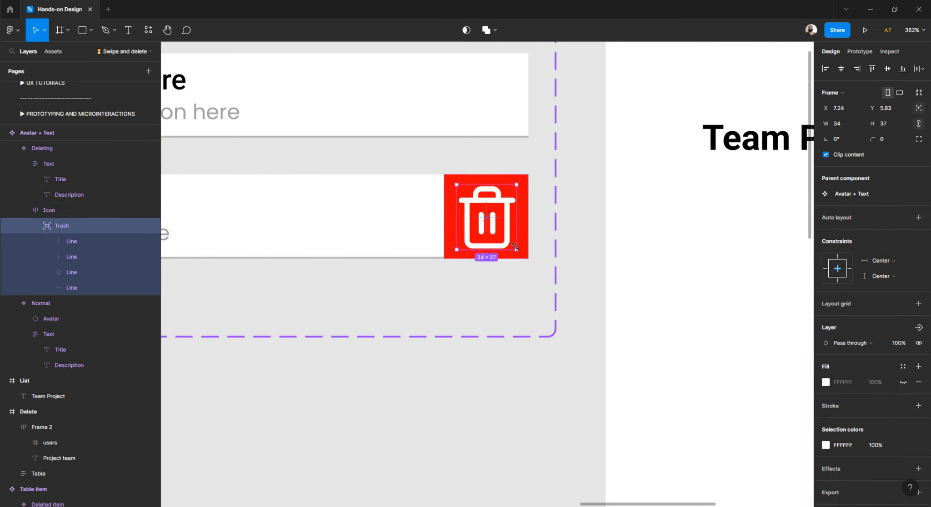
pyautogui.moveTo(515, 247); pyautogui.dragTo(508, 240)
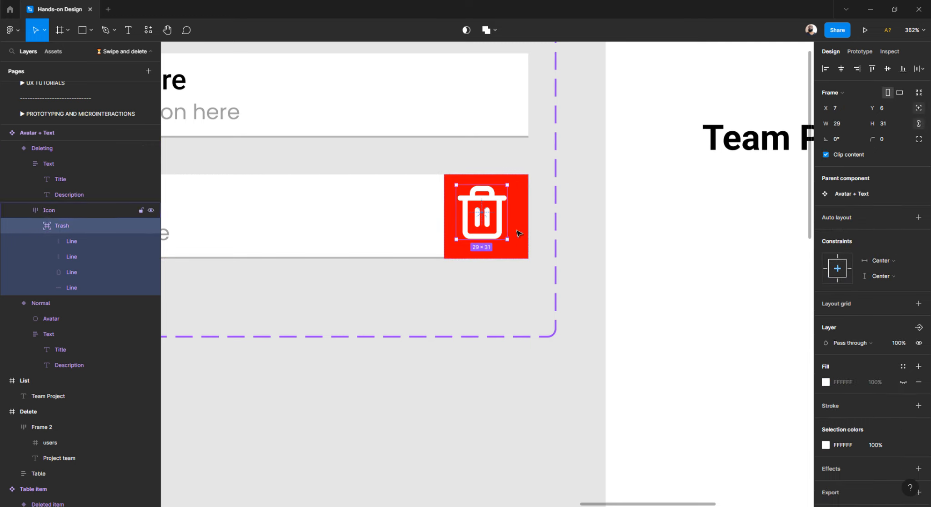
pyautogui.click(840, 69)
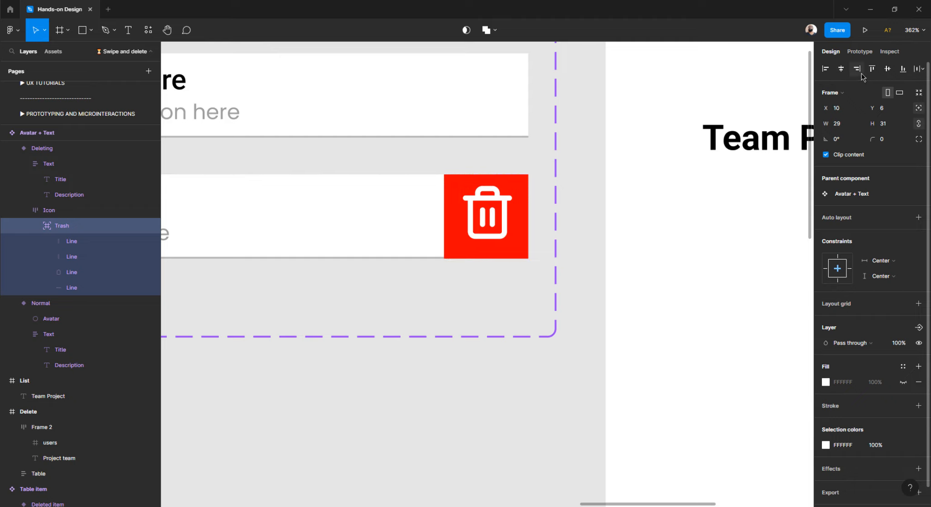
pyautogui.click(887, 68)
pyautogui.click(561, 214)
pyautogui.scroll(-5, 562, 211)
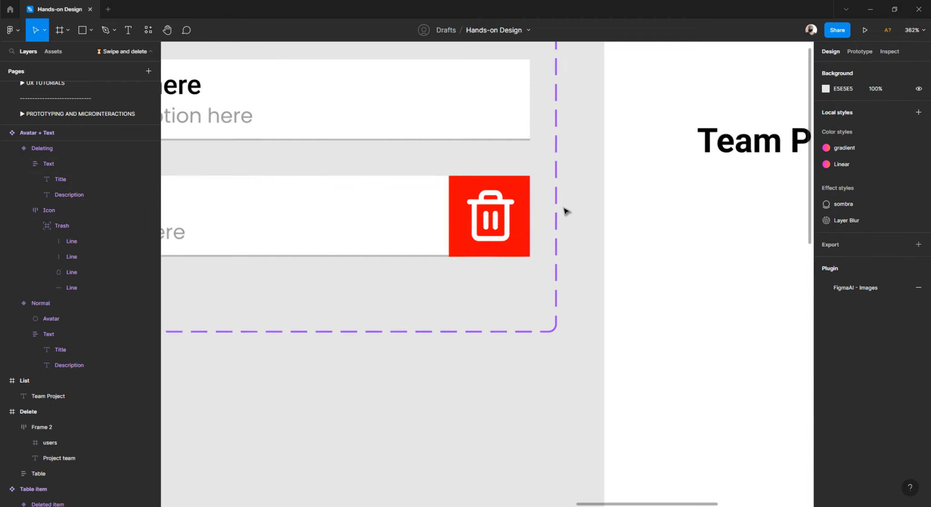
# Reduce the trash icon further to about 27 × 29, keeping it centred in the red square.
pyautogui.scroll(5, 525, 206)
pyautogui.click(534, 205)
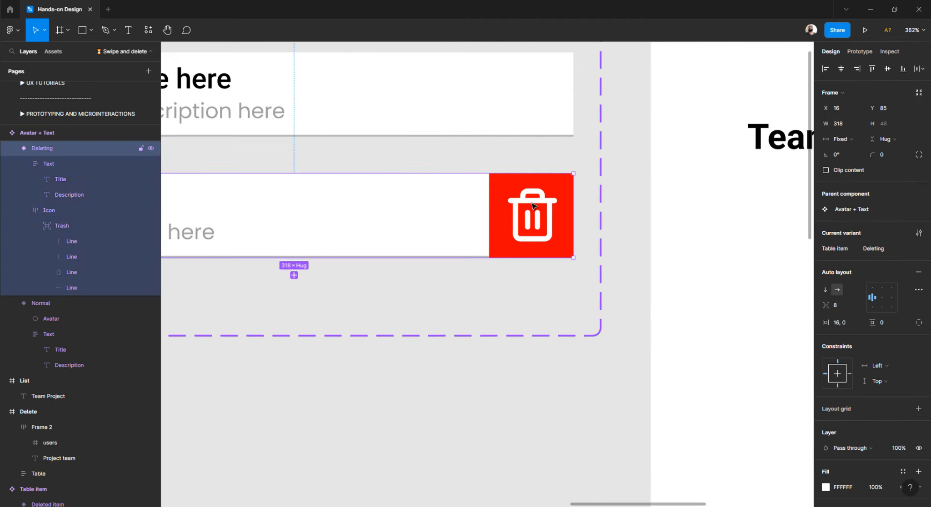
pyautogui.click(534, 206)
pyautogui.click(534, 206)
pyautogui.scroll(2, 546, 200)
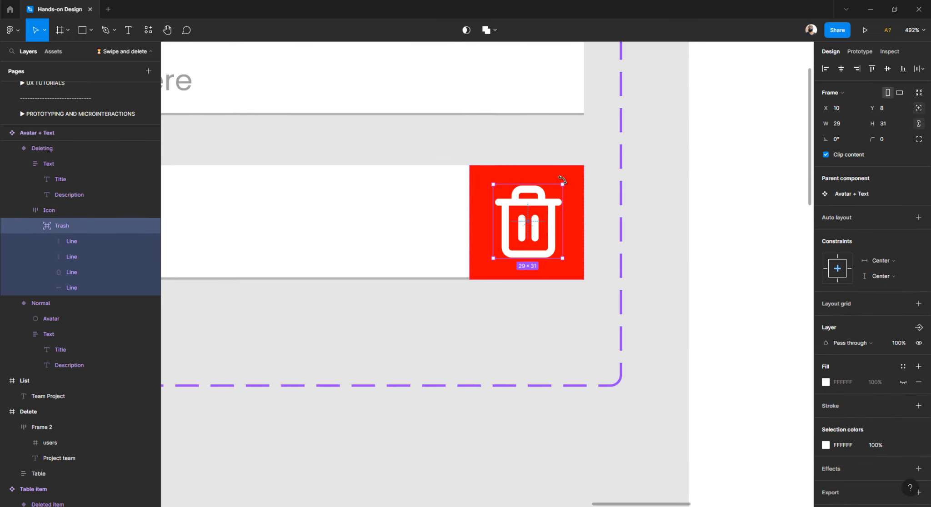
pyautogui.moveTo(563, 185); pyautogui.dragTo(558, 189)
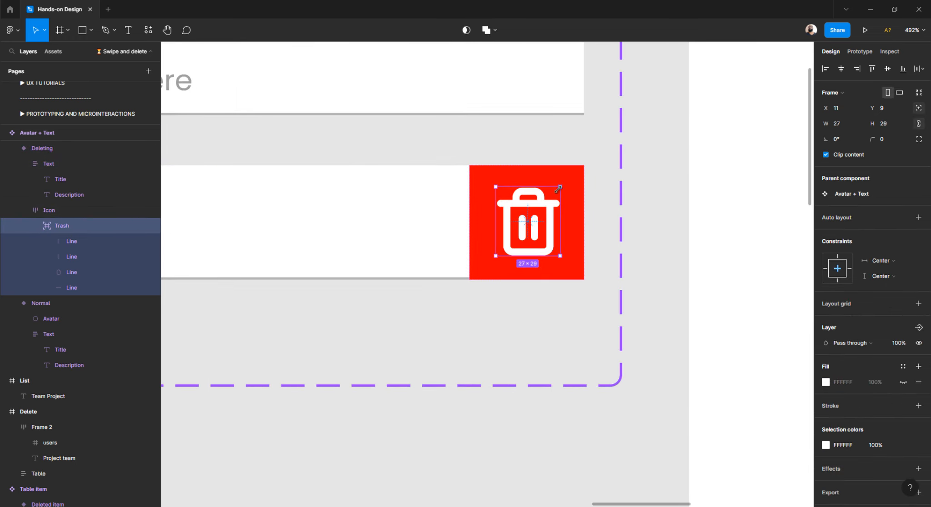
# Set the stroke weight of the trash can's body outline to 2.
pyautogui.doubleClick(522, 203)
pyautogui.scroll(3, 521, 203)
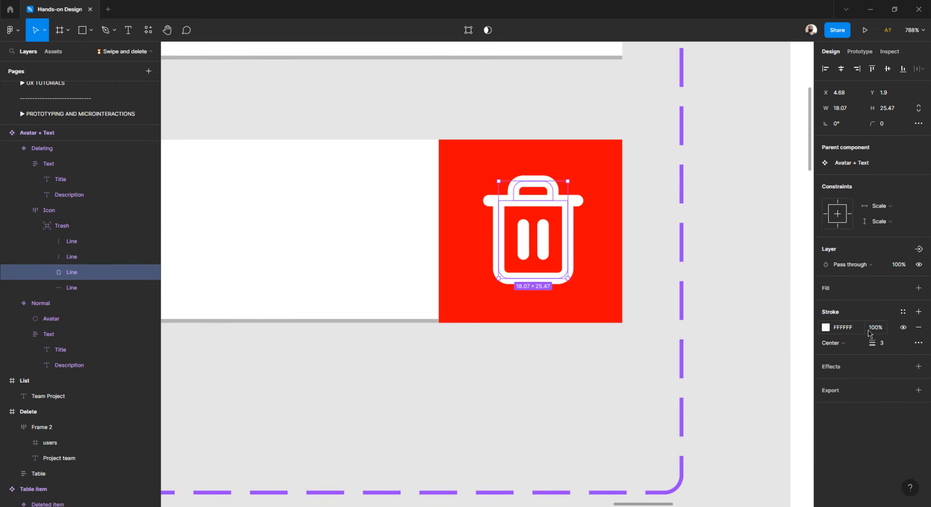
pyautogui.click(886, 344)
pyautogui.write('2')
pyautogui.press('Return')
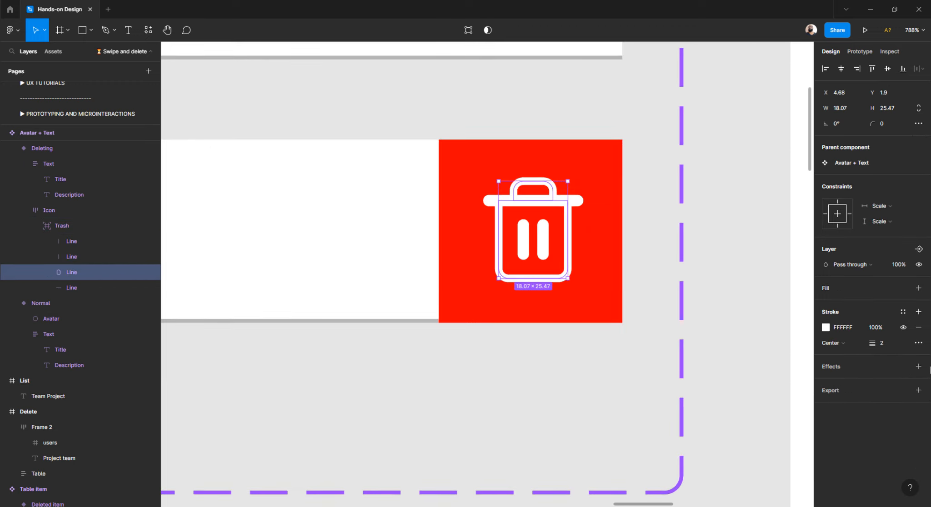
# Set the stroke weight of the two vertical lines inside the trash can to 2.
pyautogui.click(545, 238)
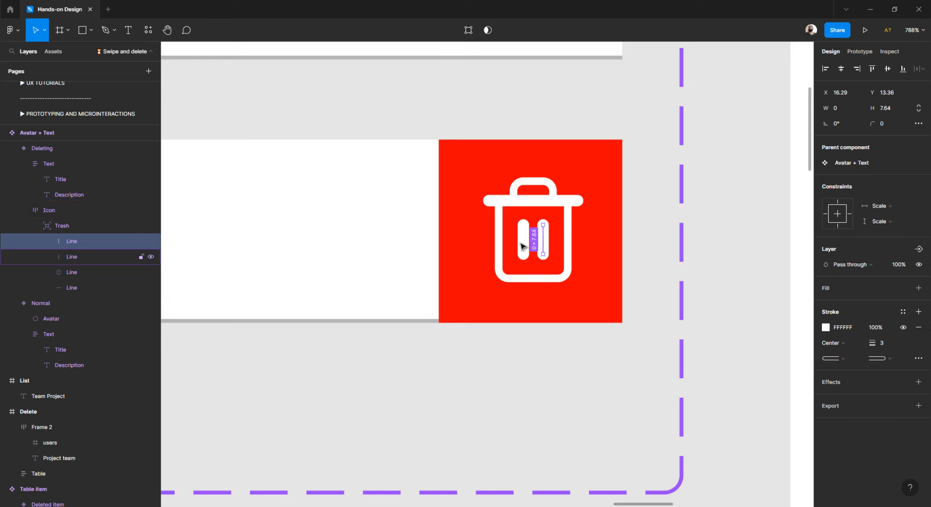
pyautogui.keyDown('shift'); pyautogui.click(523, 247); pyautogui.keyUp('shift')
pyautogui.keyDown('shift'); pyautogui.click(574, 205); pyautogui.keyUp('shift')
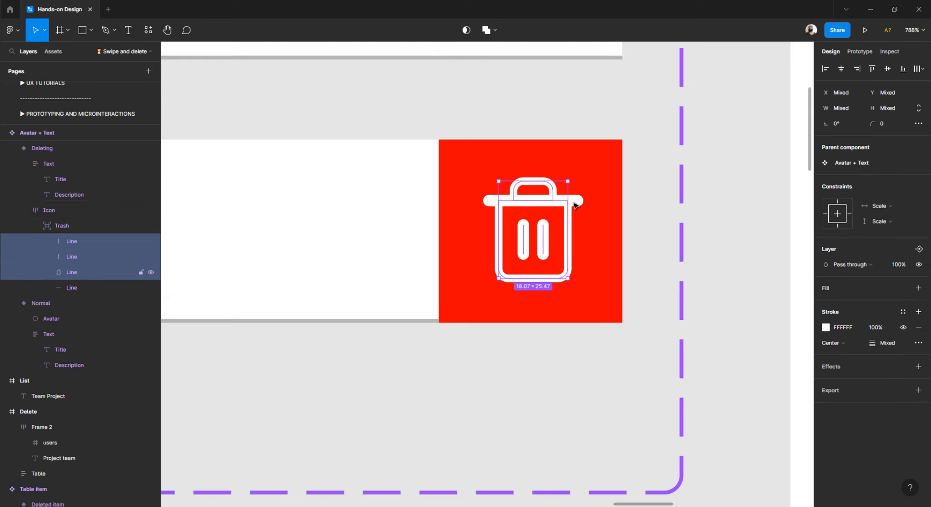
pyautogui.click(886, 343)
pyautogui.write('2')
pyautogui.press('Return')
pyautogui.click(661, 254)
# Set the stroke weight of the trash can's horizontal lid line to 2.
pyautogui.scroll(3, 568, 203)
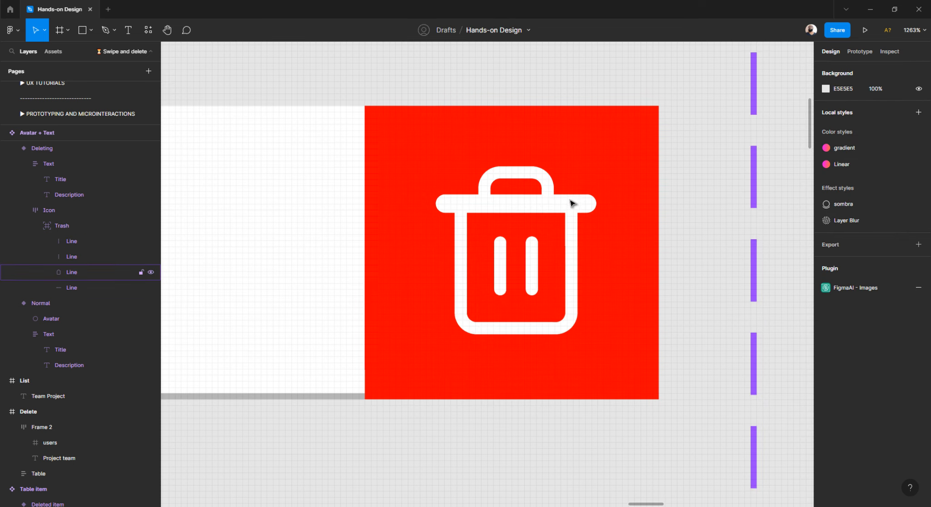
pyautogui.click(570, 203)
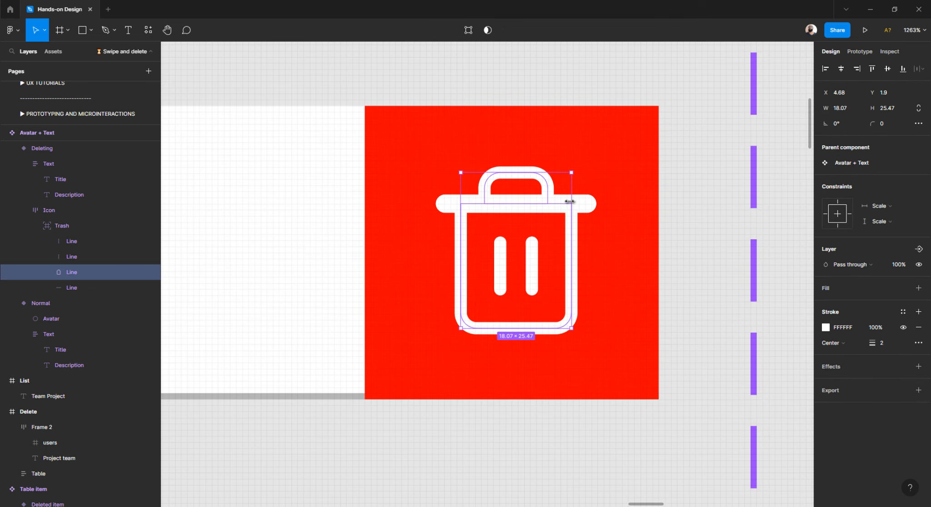
pyautogui.click(445, 208)
pyautogui.click(890, 345)
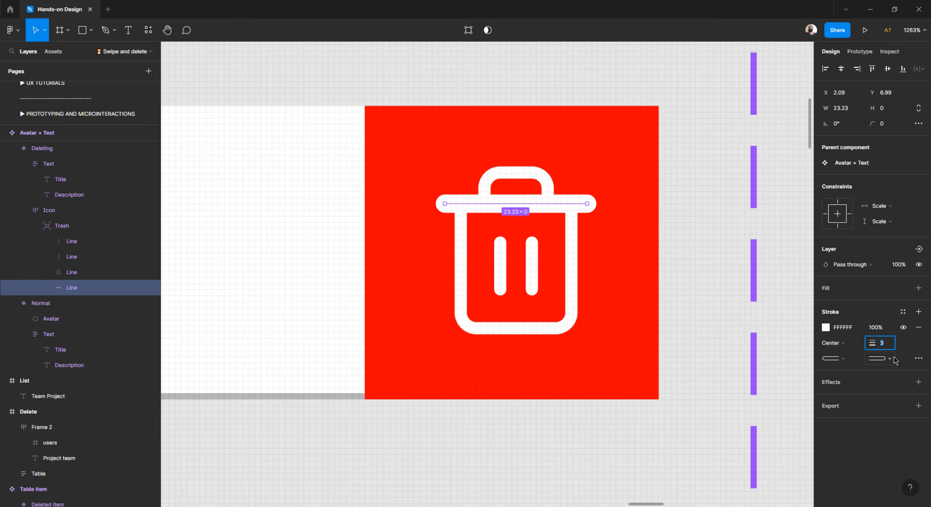
pyautogui.write('2')
pyautogui.press('Return')
pyautogui.click(671, 313)
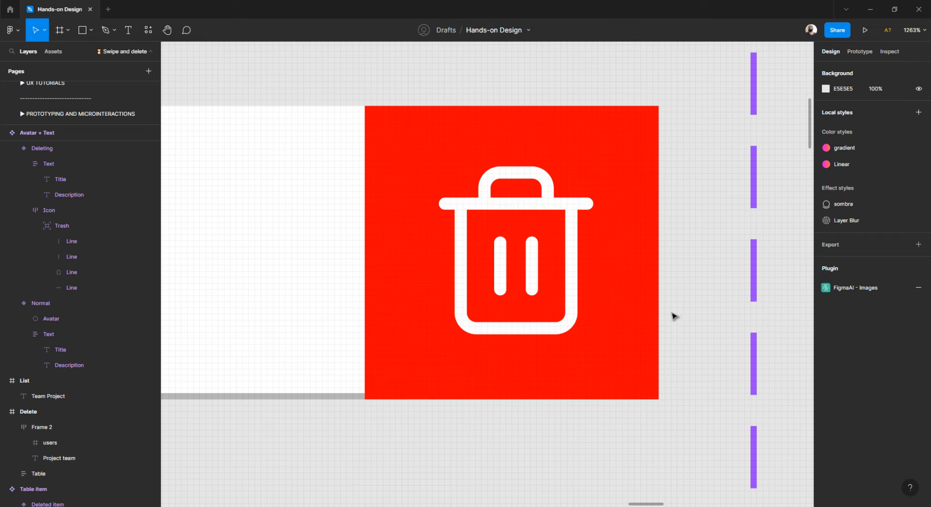
# Run the Feather Icons plugin and move its window clear of the List frame.
pyautogui.scroll(-5, 636, 314)
pyautogui.scroll(-5, 629, 316)
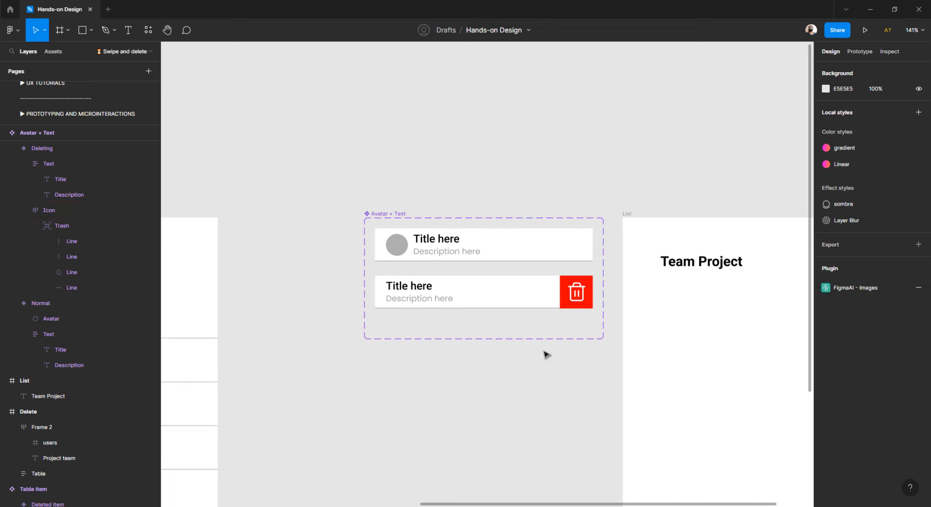
pyautogui.scroll(-3, 545, 354)
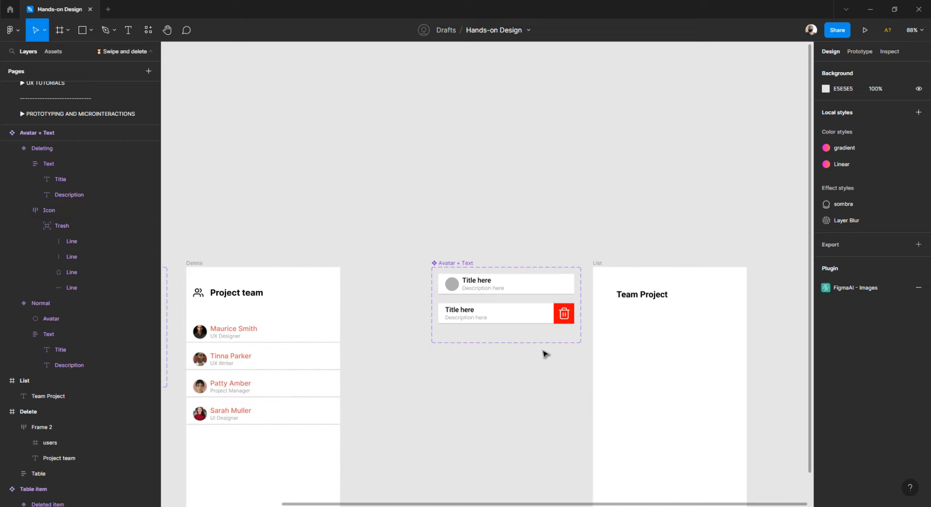
pyautogui.scroll(3, 546, 353)
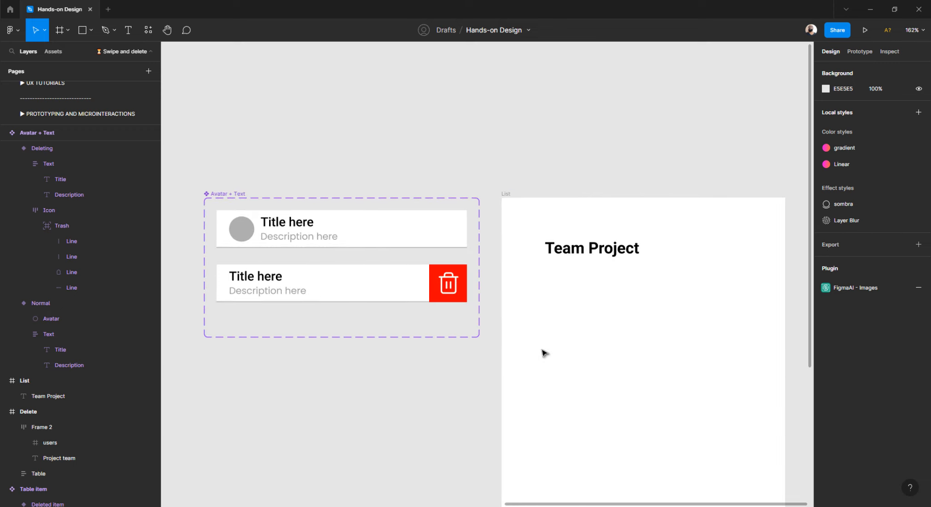
pyautogui.scroll(1, 542, 350)
pyautogui.hscroll(1, 542, 350)
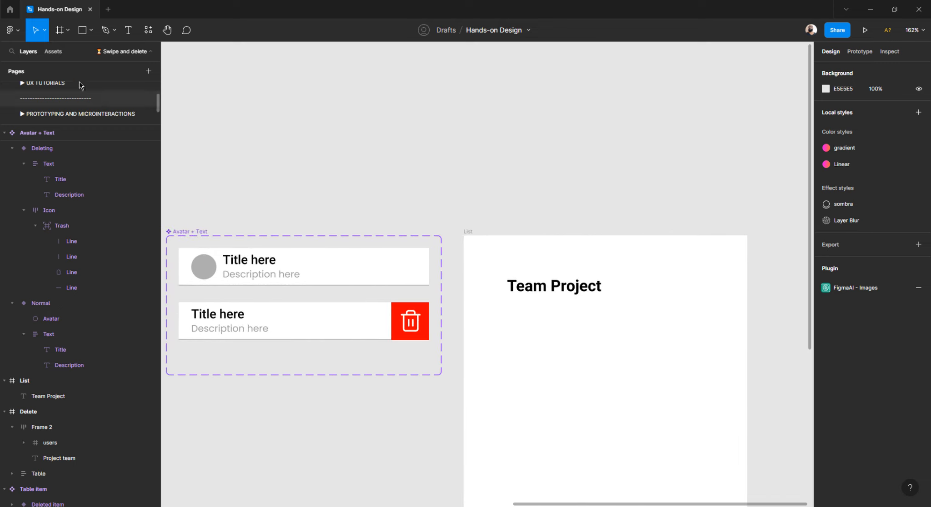
pyautogui.click(13, 31)
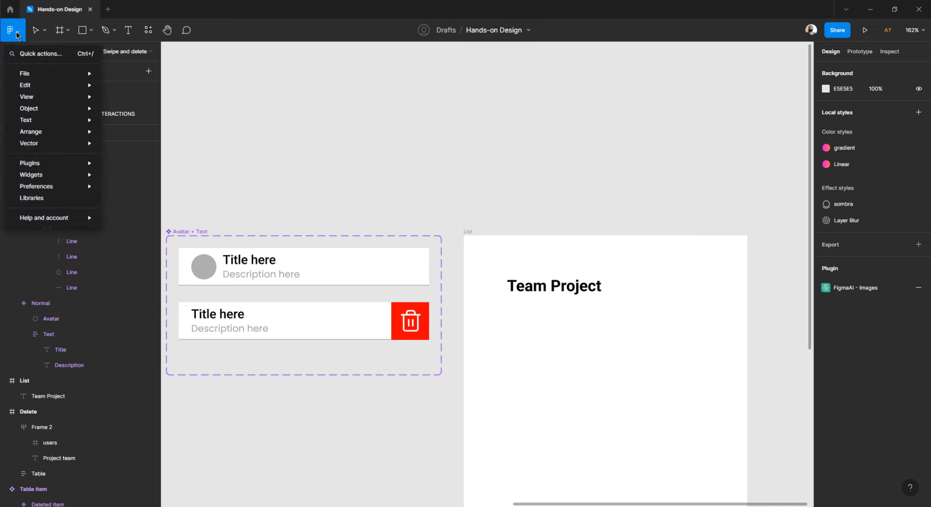
pyautogui.moveTo(25, 191)
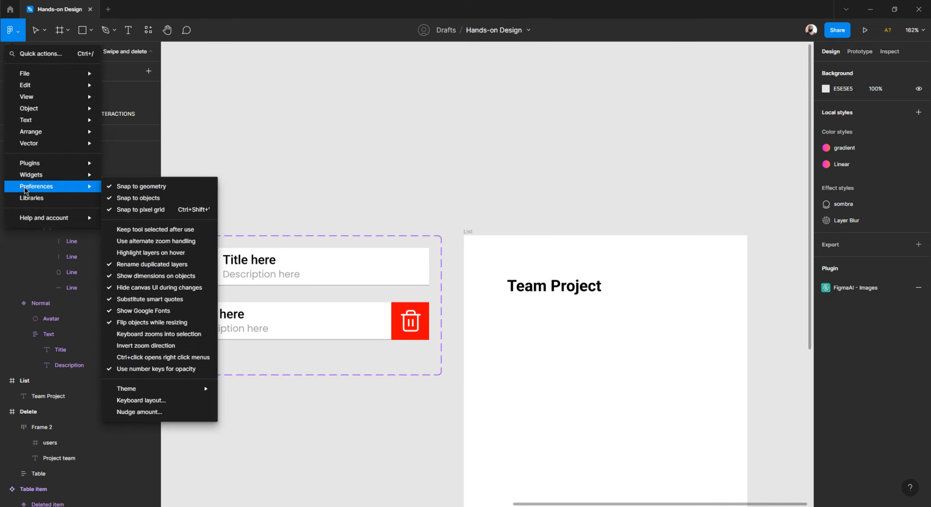
pyautogui.moveTo(33, 167)
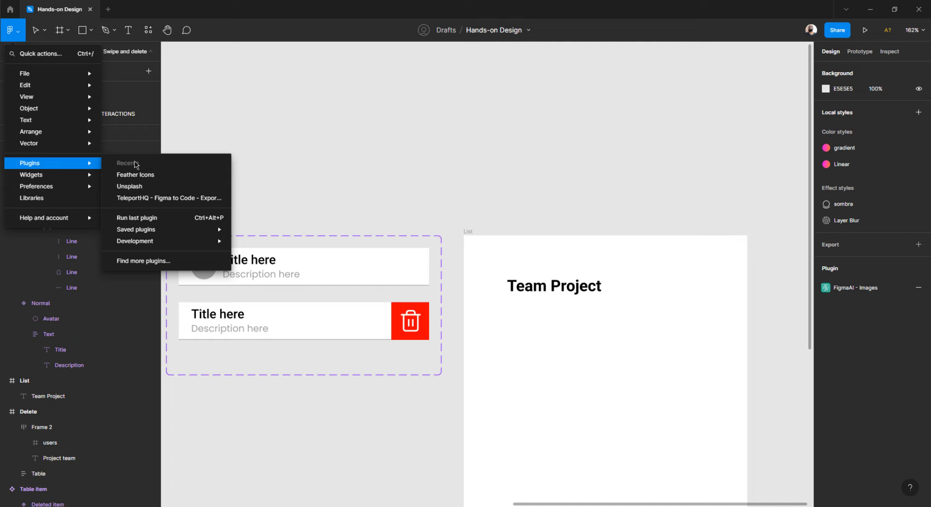
pyautogui.click(151, 177)
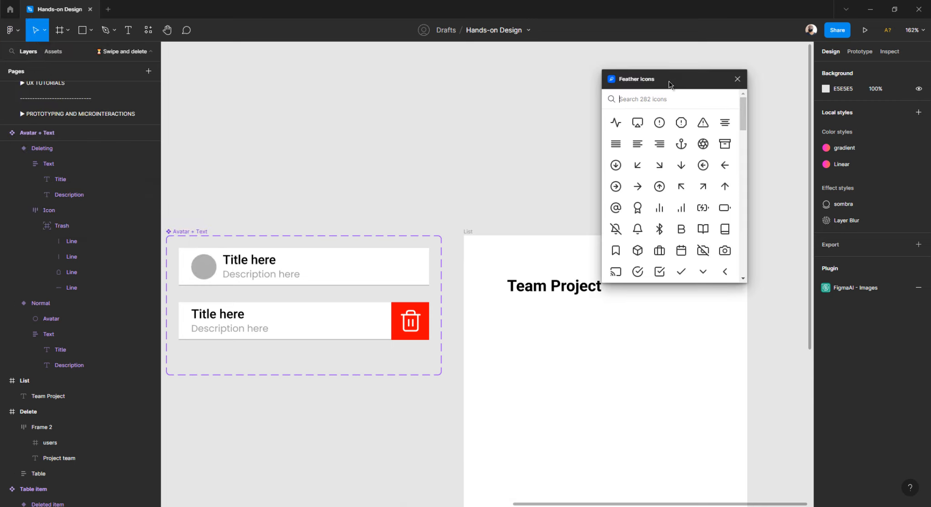
pyautogui.moveTo(674, 82); pyautogui.dragTo(321, 105)
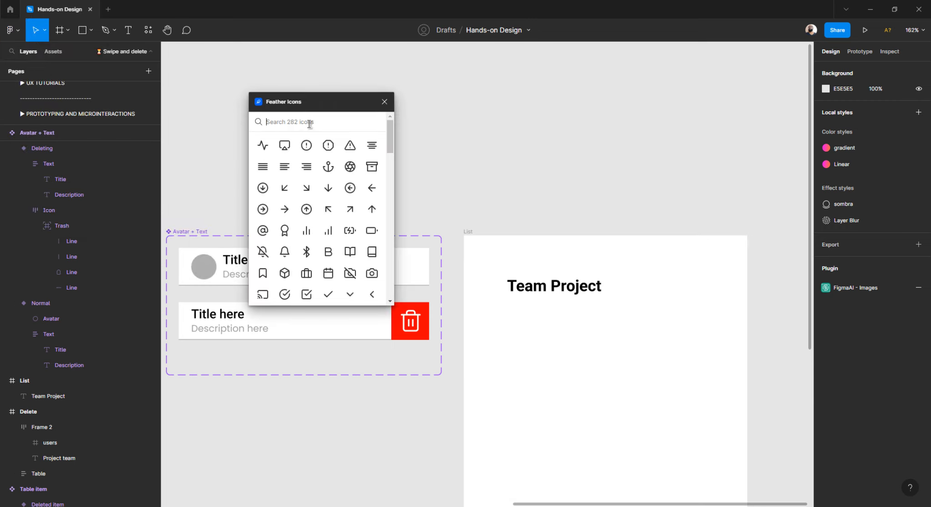
# Search the Feather icons for "mem" and "team", clearing each query.
pyautogui.click(309, 123)
pyautogui.write('mem')
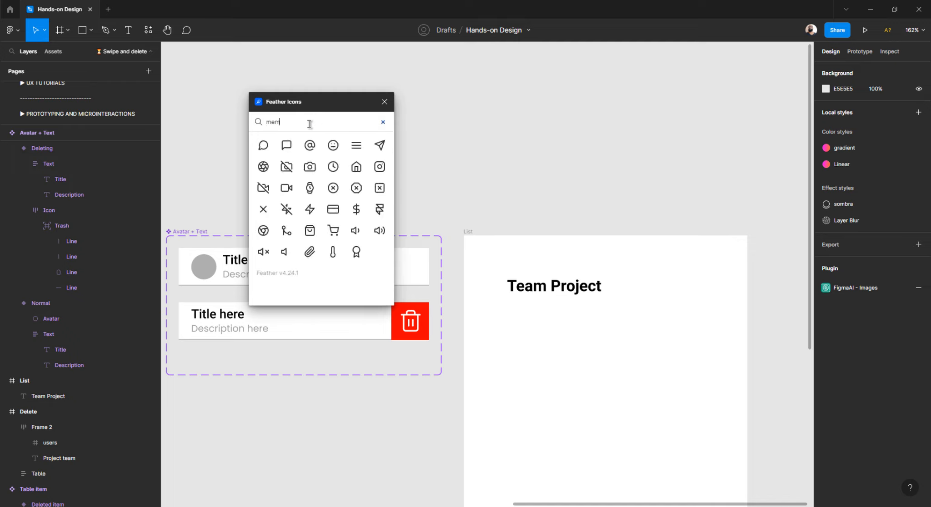
pyautogui.press('BackSpace')
pyautogui.press('BackSpace')
pyautogui.press('BackSpace')
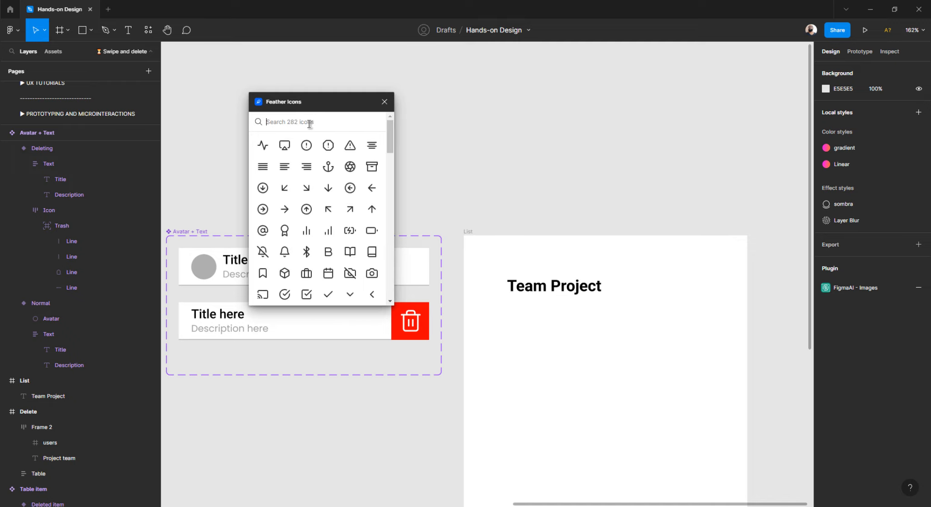
pyautogui.write('team')
pyautogui.press('BackSpace')
pyautogui.press('BackSpace')
pyautogui.press('BackSpace')
pyautogui.press('BackSpace')
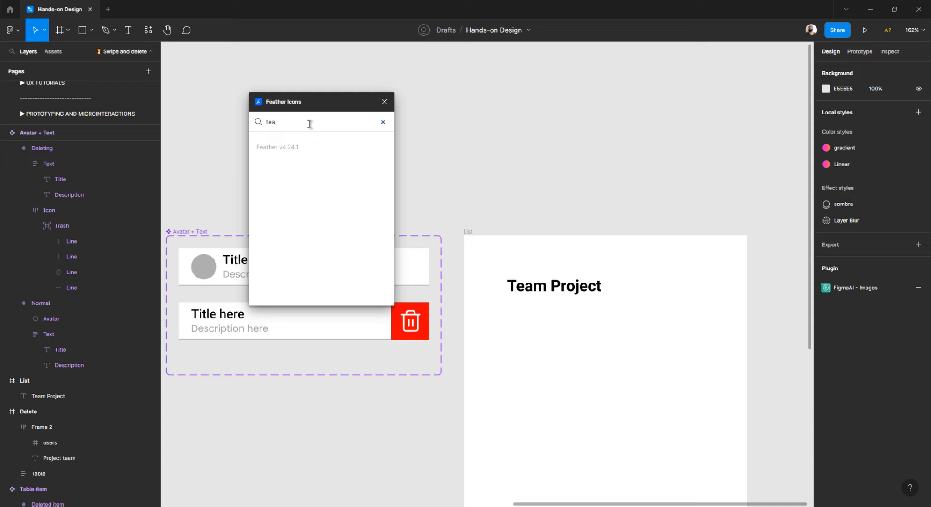
# Search the icons for "user" and place the two-person users icon just before the Team Project heading.
pyautogui.write('user')
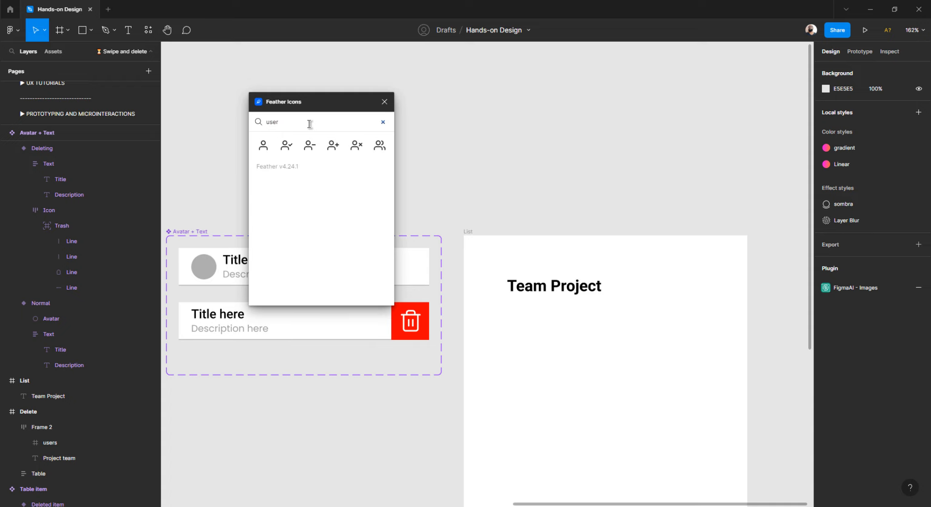
pyautogui.click(378, 148)
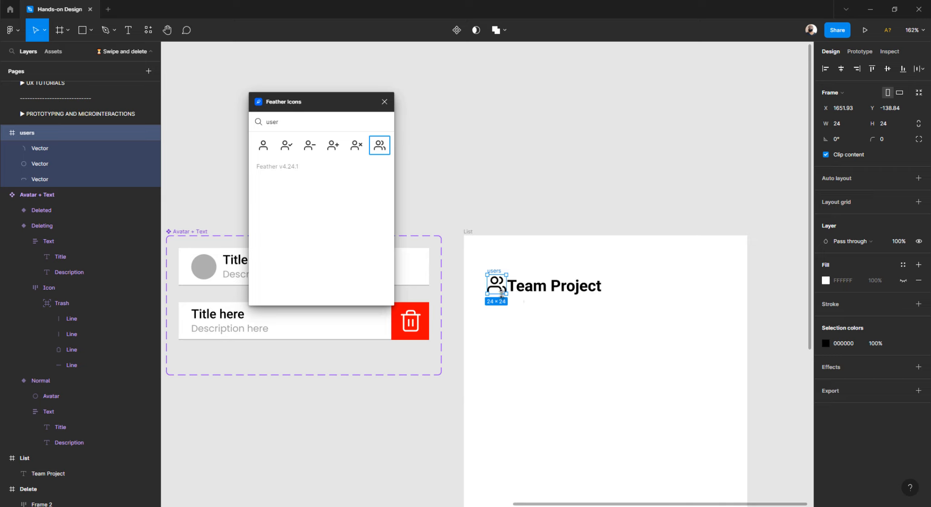
# Group the users icon and turn the group into a horizontal auto layout frame.
pyautogui.hotkey('ctrl', 'g')
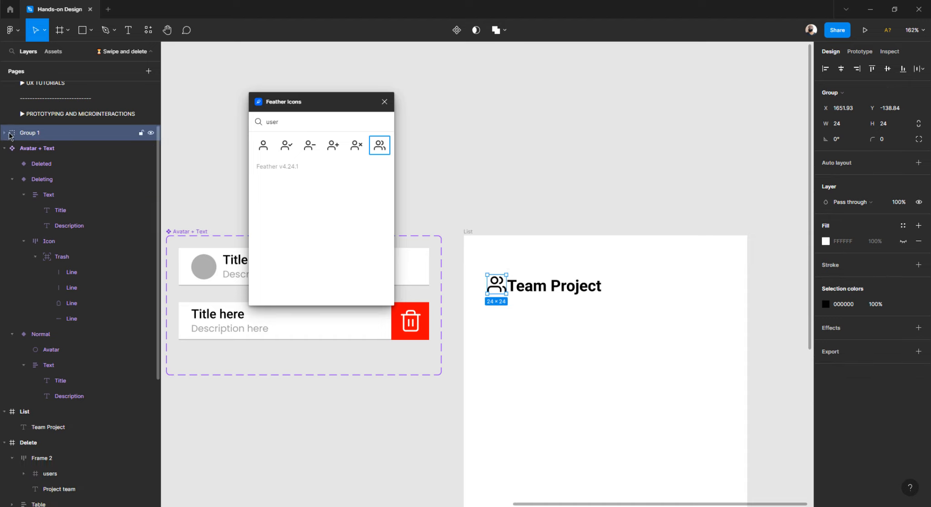
pyautogui.click(4, 133)
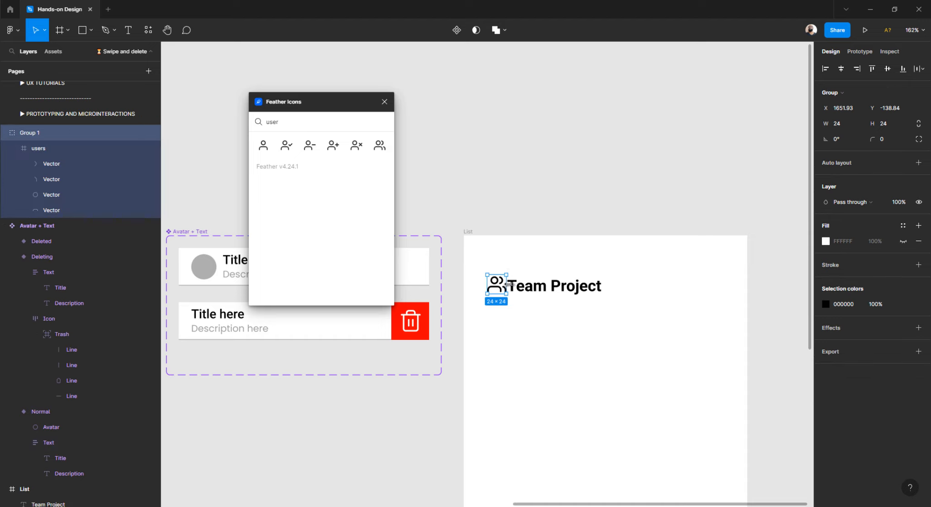
pyautogui.hotkey('shift', 'a')
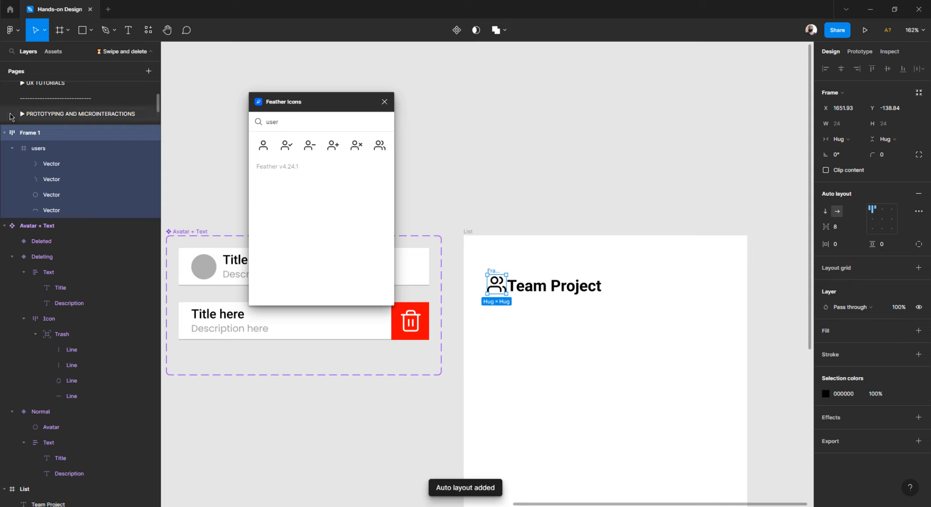
# Check how the Deleting variant's trash icon is nested and rename the users icon's outer auto layout frame "Icon".
pyautogui.hotkey('ctrl', 'r')
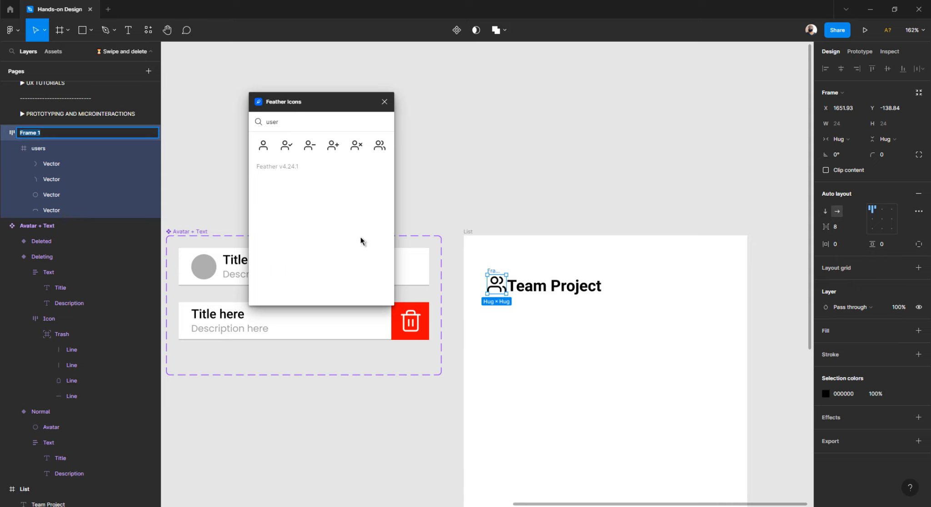
pyautogui.click(536, 191)
pyautogui.doubleClick(412, 324)
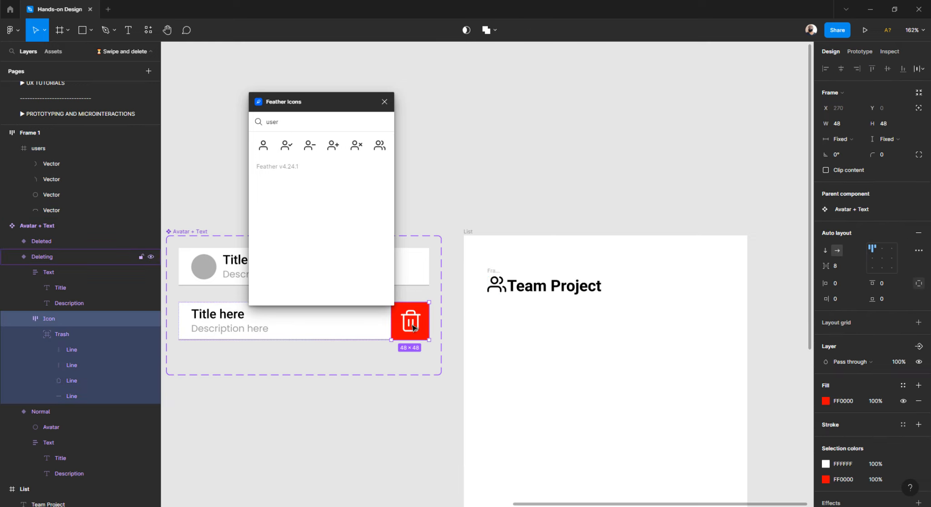
pyautogui.doubleClick(412, 324)
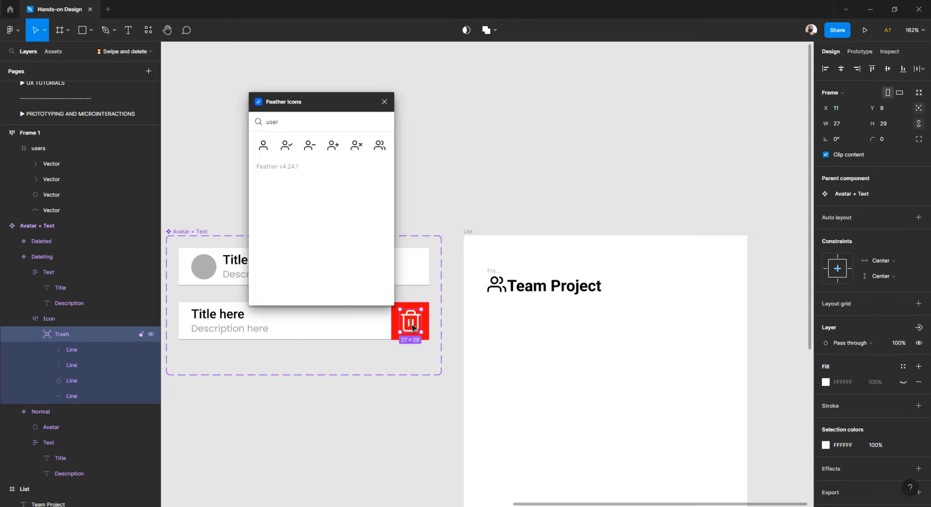
pyautogui.click(500, 285)
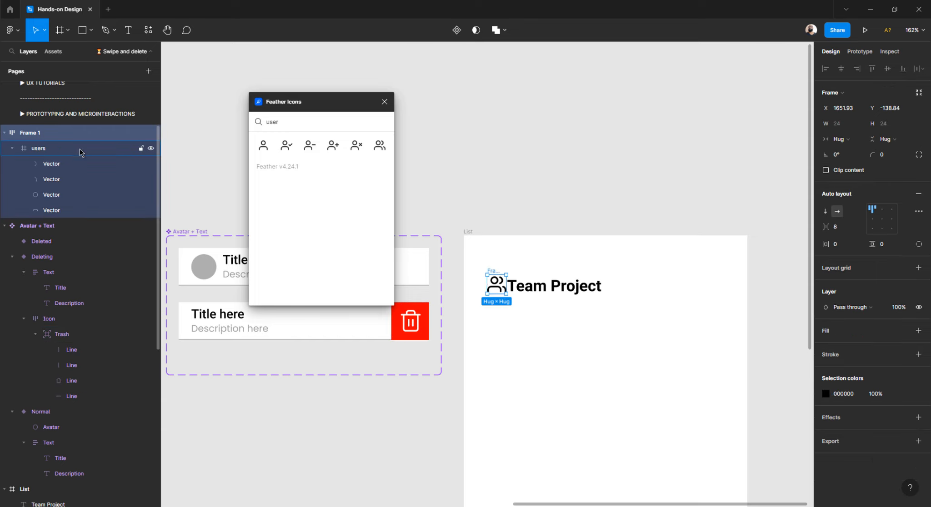
pyautogui.doubleClick(38, 136)
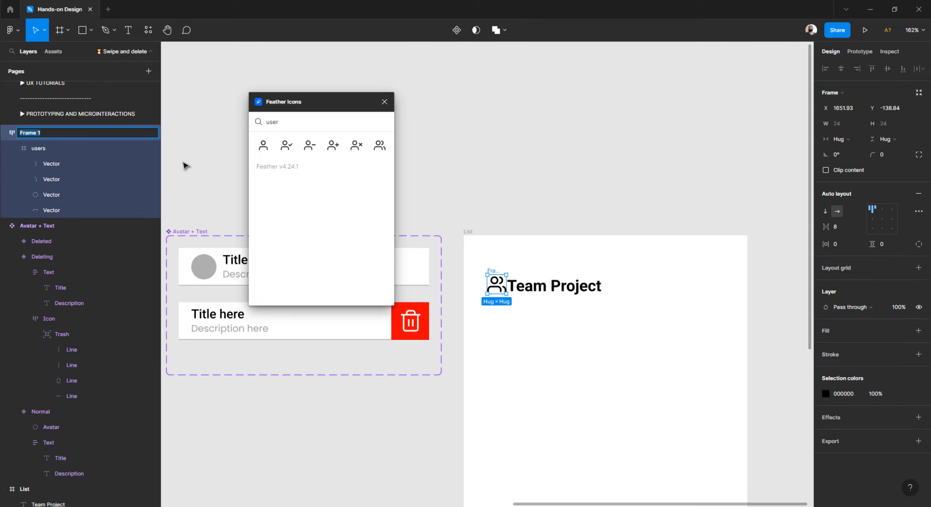
pyautogui.write('Icon')
# Rename the inner users frame inside the Icon frame "Users".
pyautogui.click(48, 152)
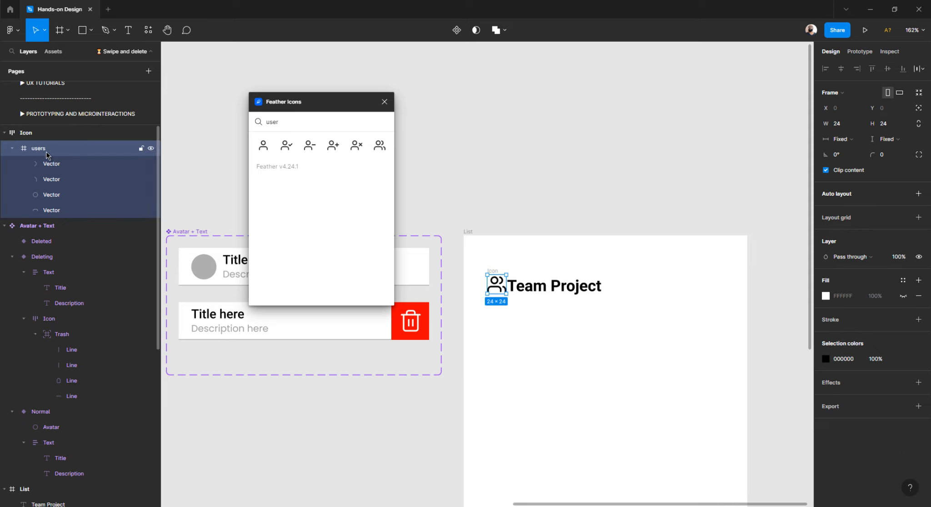
pyautogui.doubleClick(36, 150)
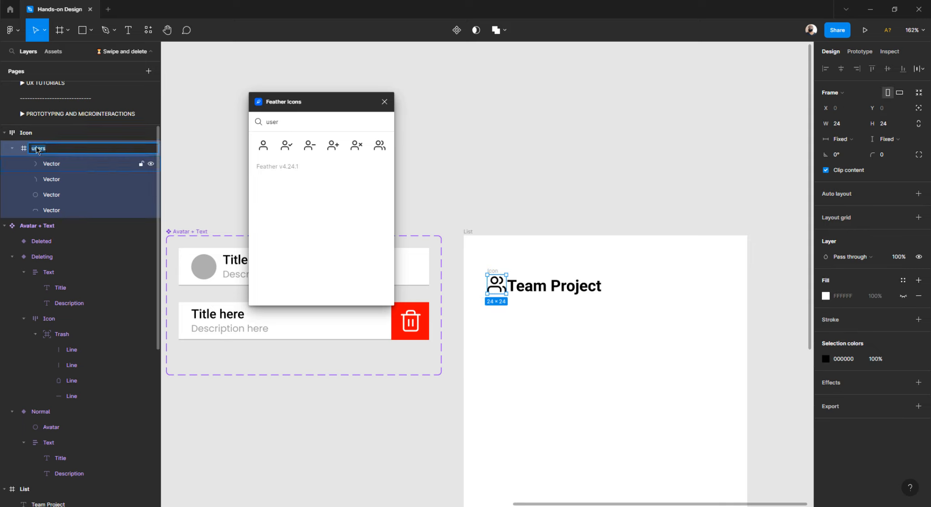
pyautogui.click(36, 151)
pyautogui.press('Return')
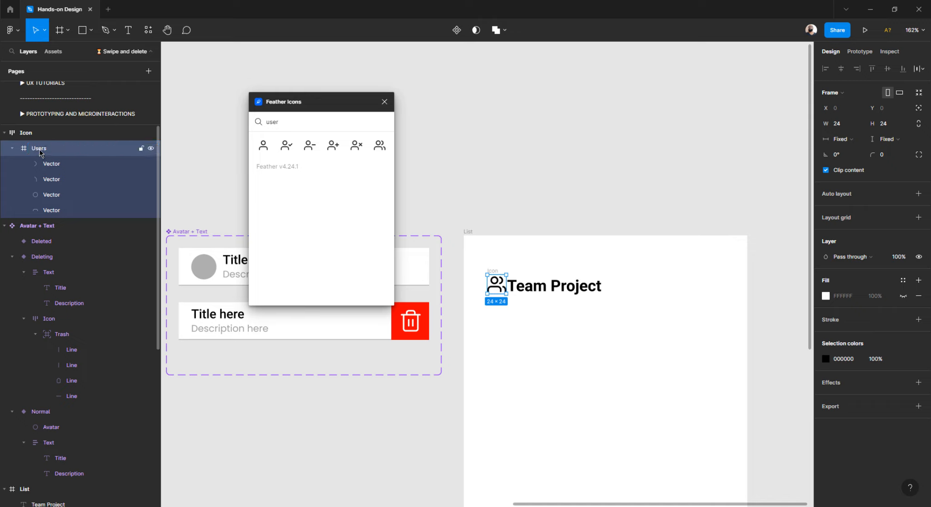
# Move the Team Project heading away from the users icon, to about X 93, Y 57.
pyautogui.click(518, 178)
pyautogui.click(547, 291)
pyautogui.click(647, 344)
pyautogui.moveTo(531, 292); pyautogui.dragTo(561, 295)
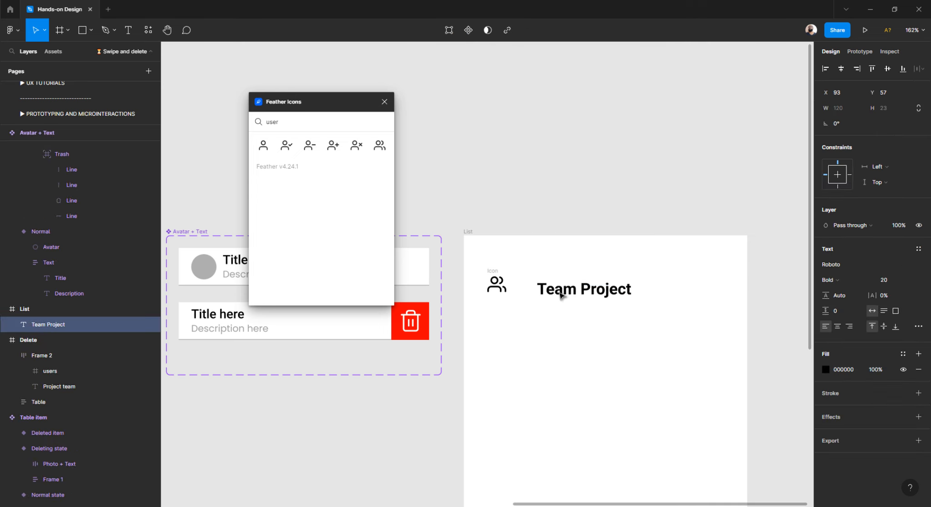
# Combine the users icon and the Team Project heading into a horizontal auto layout frame with 8 spacing between items.
pyautogui.moveTo(589, 335); pyautogui.dragTo(432, 252)
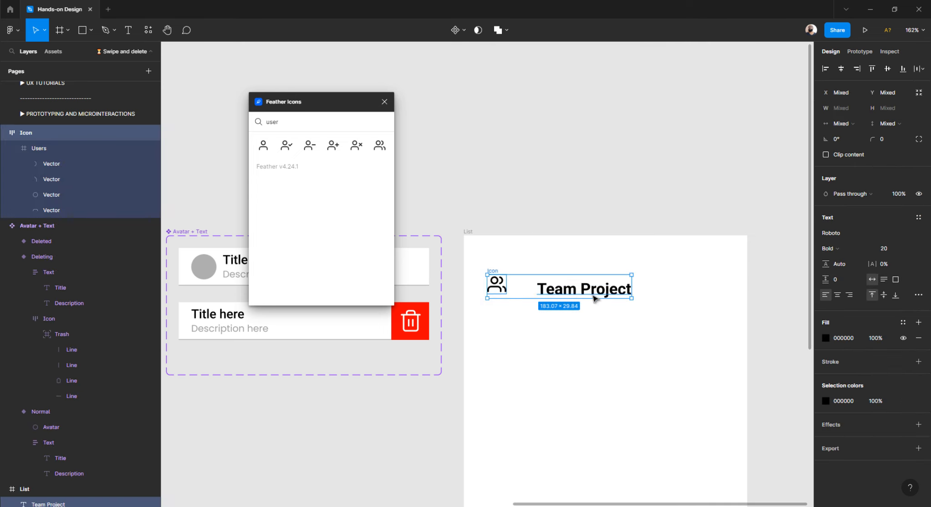
pyautogui.hotkey('shift', 'a')
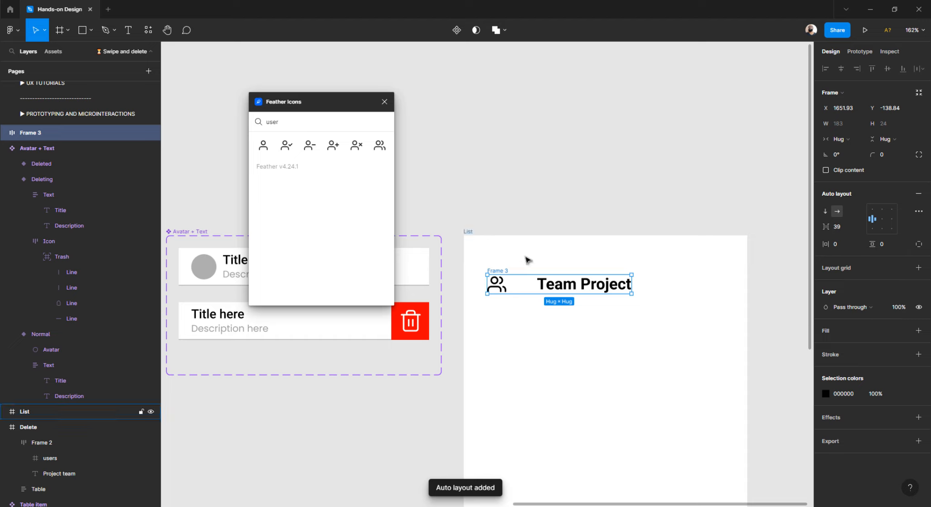
pyautogui.click(837, 226)
pyautogui.write('8')
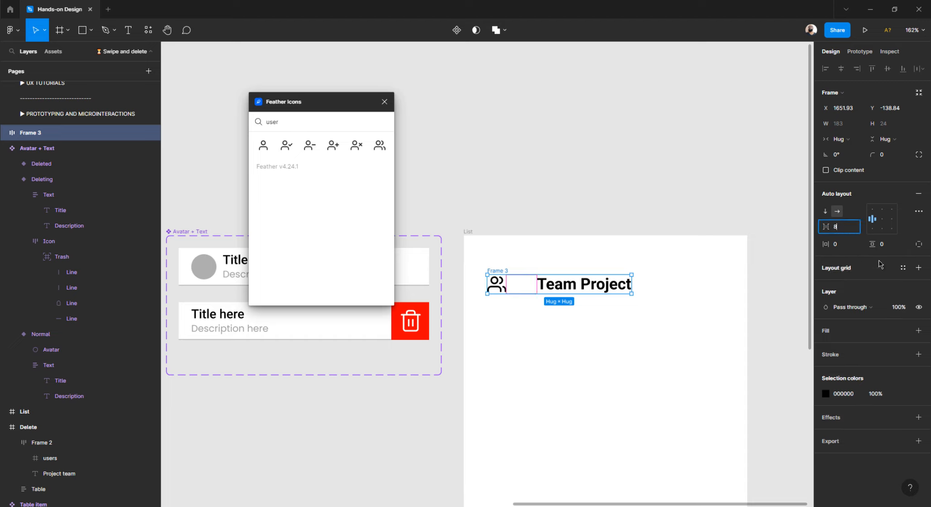
pyautogui.press('Return')
pyautogui.click(517, 326)
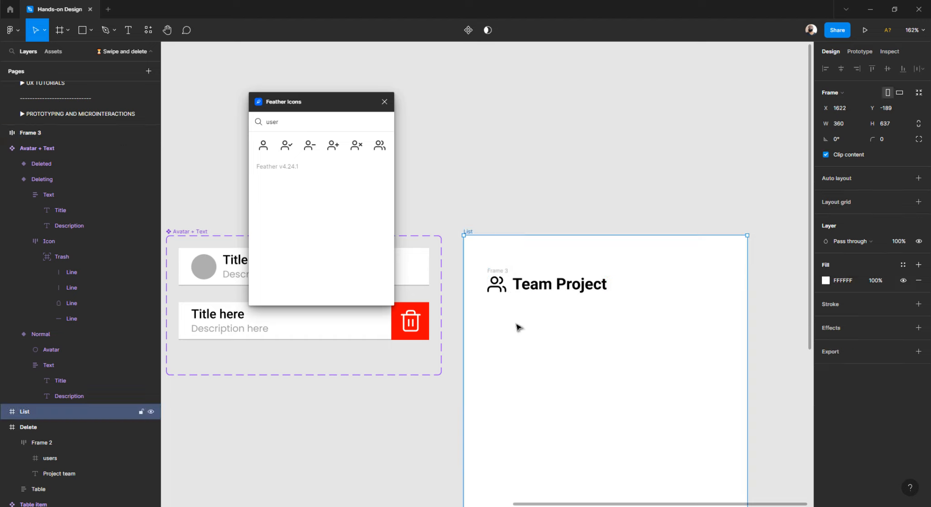
# Set the icon-and-heading frame's position to whole numbers, X 1651 and Y -138.
pyautogui.click(503, 280)
pyautogui.click(499, 266)
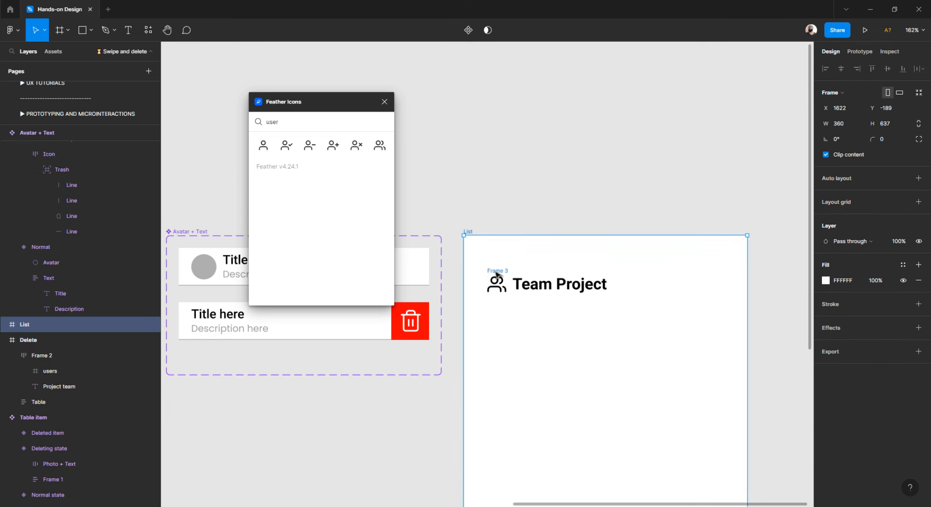
pyautogui.click(498, 271)
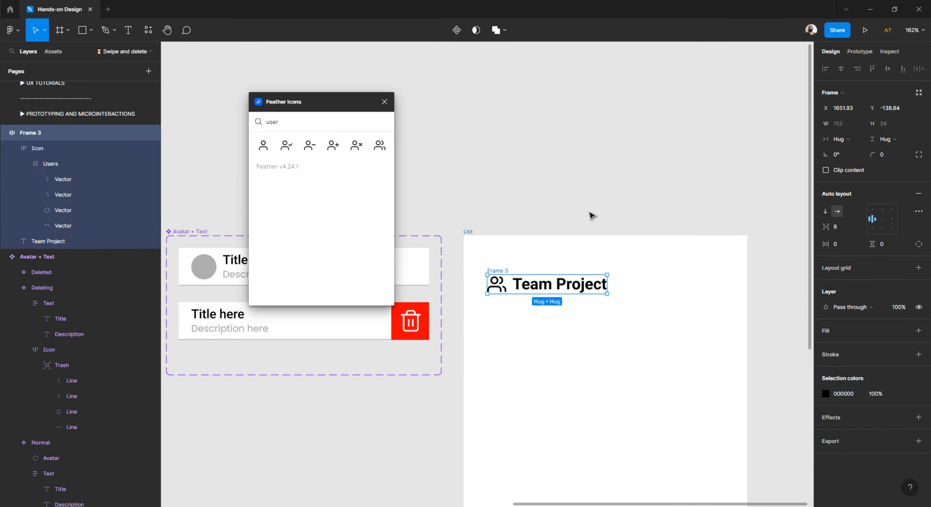
pyautogui.click(856, 108)
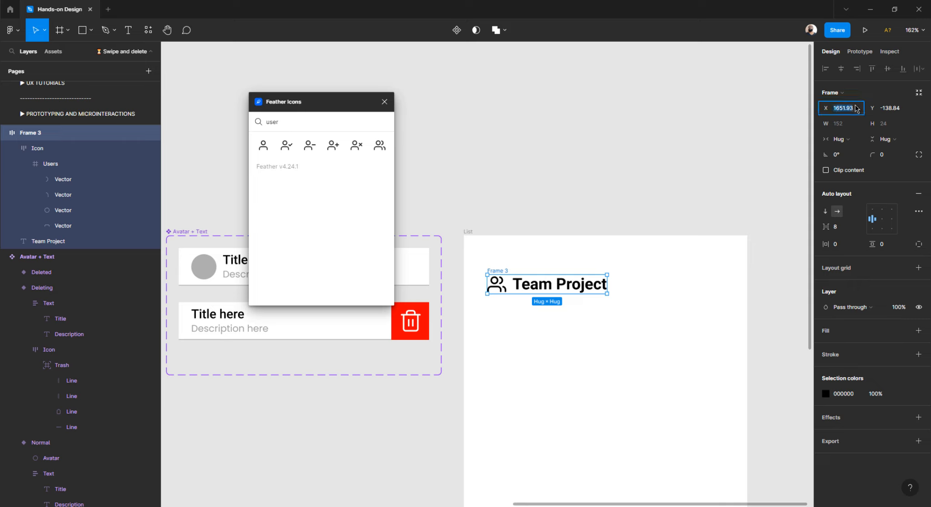
pyautogui.click(854, 110)
pyautogui.press('Return')
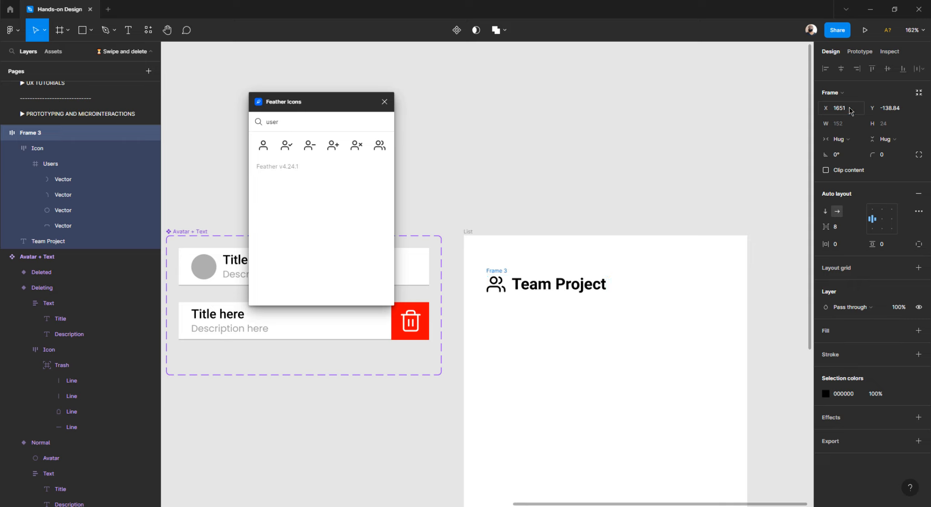
pyautogui.click(886, 111)
pyautogui.click(904, 111)
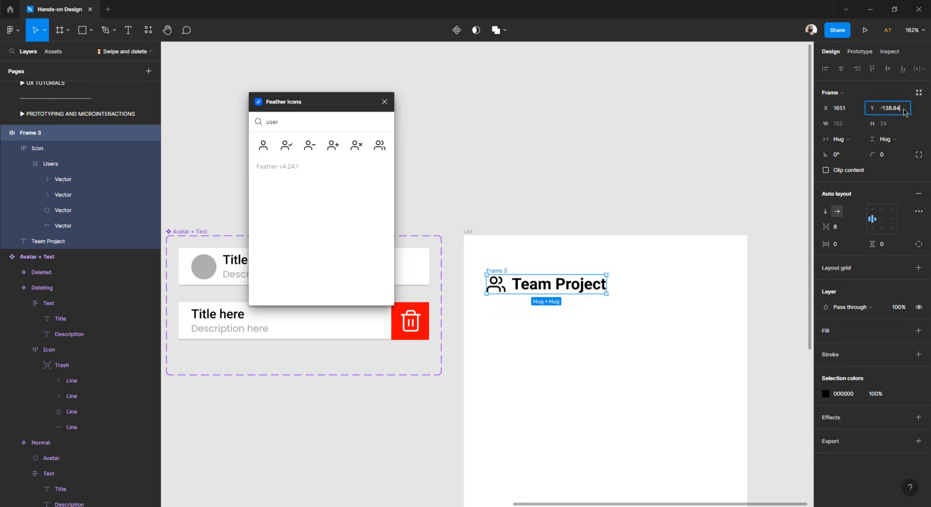
pyautogui.press('Return')
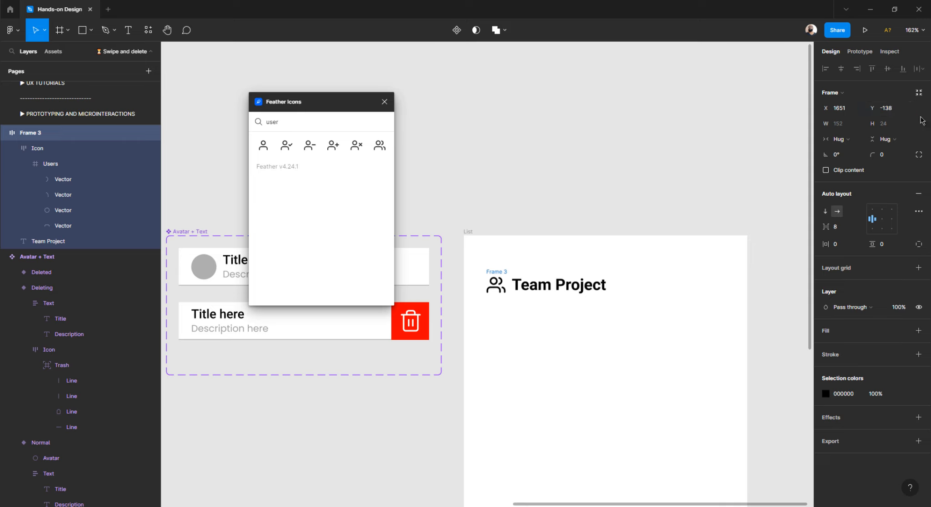
# Nudge the header frame to X 1646, 24 px from the List frame's left edge.
pyautogui.press('alt')
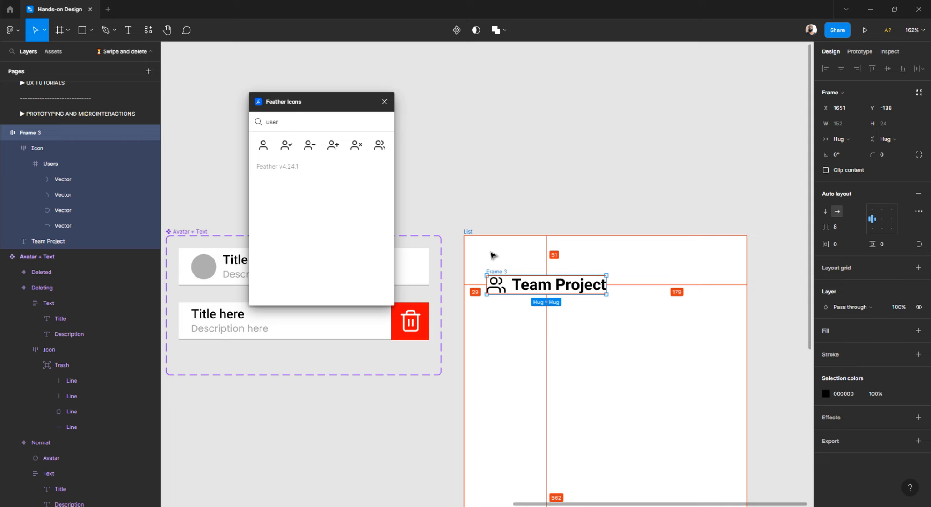
pyautogui.press('Left')
pyautogui.press('Left')
pyautogui.press('Left')
pyautogui.press('alt')
pyautogui.press('Left')
pyautogui.press('Left')
pyautogui.press('alt')
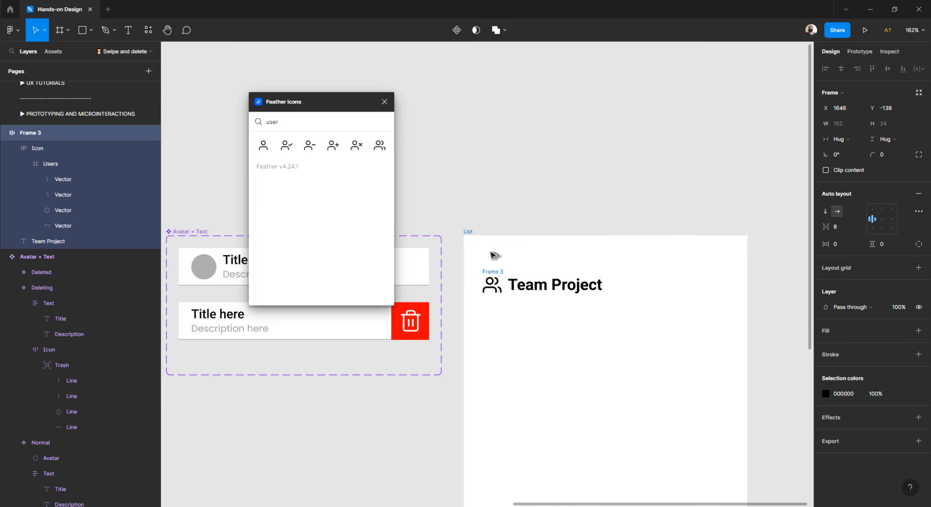
pyautogui.press('alt')
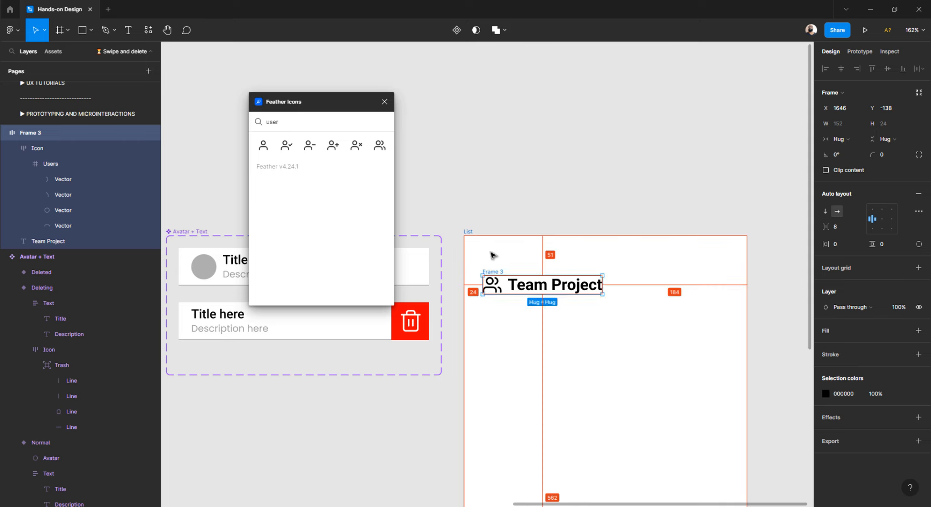
# Adjust the header frame's vertical position below the List frame's top edge to Y -133.
pyautogui.hotkey('shift', 'Up')
pyautogui.hotkey('shift', 'Up')
pyautogui.press('alt')
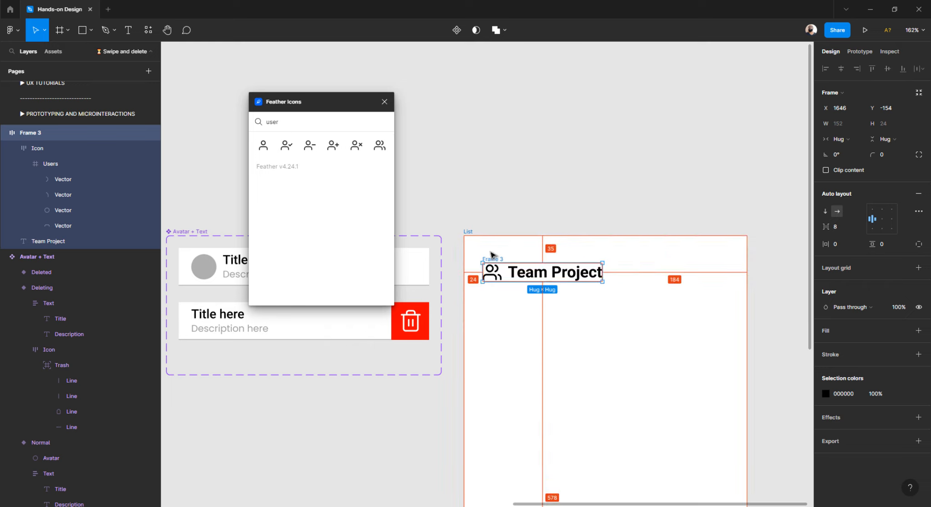
pyautogui.press('Up')
pyautogui.press('Up')
pyautogui.press('alt')
pyautogui.press('Up')
pyautogui.hotkey('shift', 'Down')
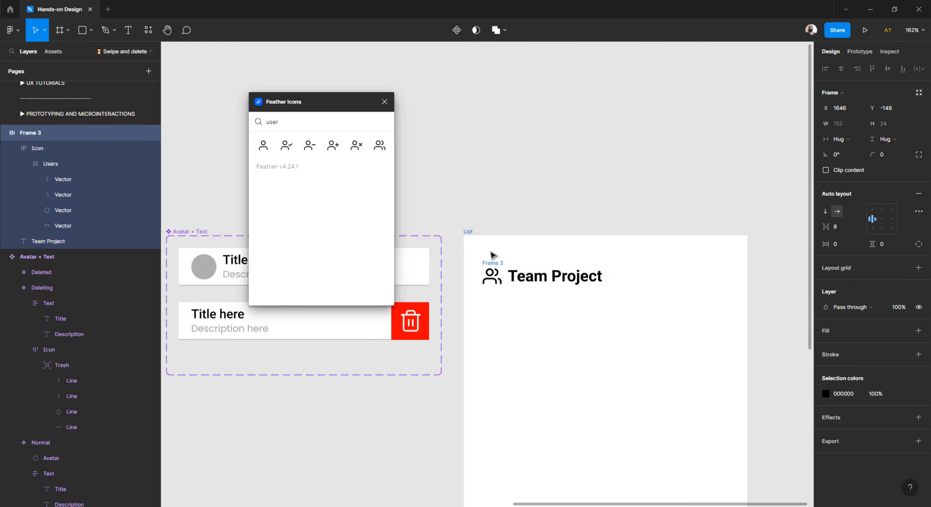
pyautogui.hotkey('shift', 'Down')
pyautogui.press('alt')
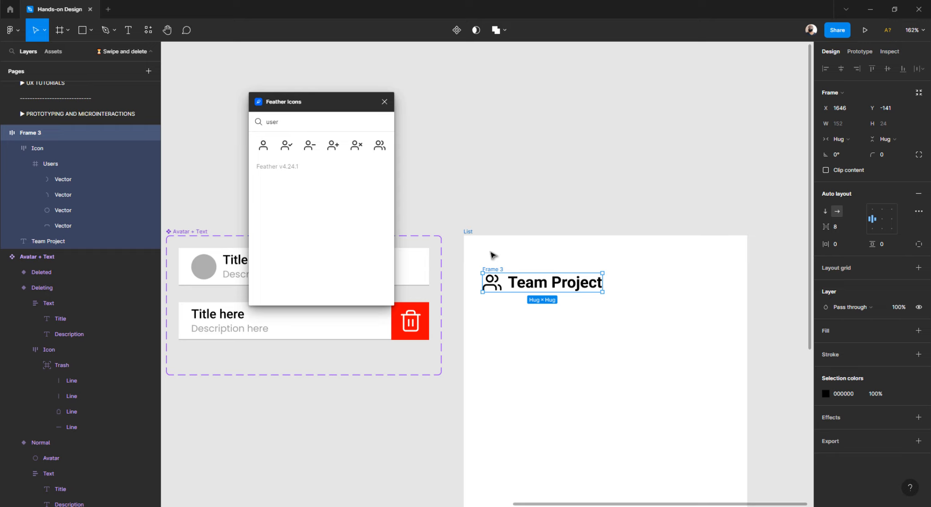
pyautogui.hotkey('shift', 'Down')
pyautogui.press('alt')
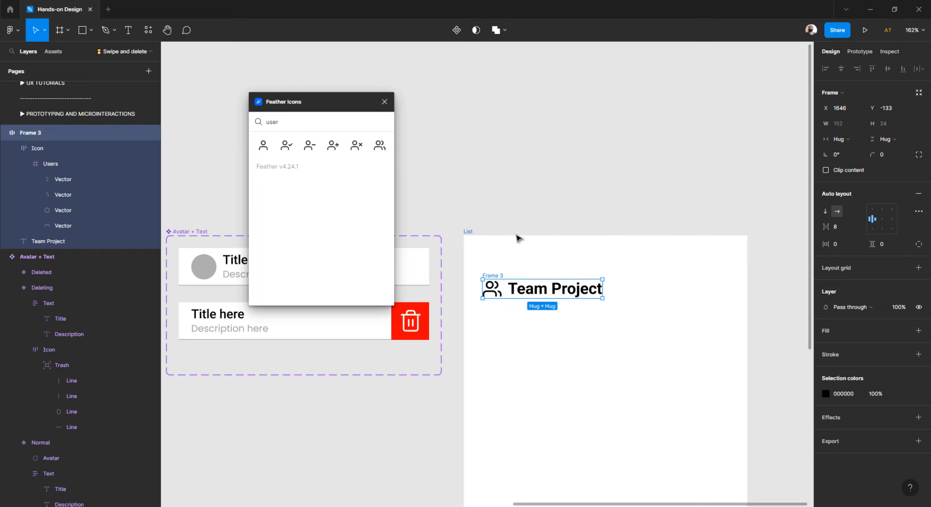
# Close the Feather Icons plugin and check how the Project team header in the Delete frame is built.
pyautogui.click(534, 203)
pyautogui.scroll(-1, 500, 269)
pyautogui.click(498, 270)
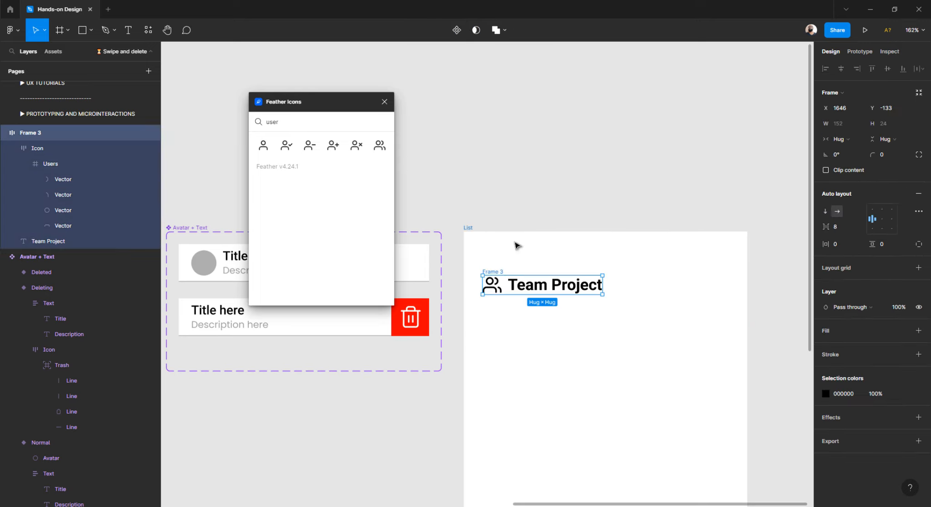
pyautogui.scroll(-3, 515, 243)
pyautogui.hscroll(-5, 364, 112)
pyautogui.click(384, 102)
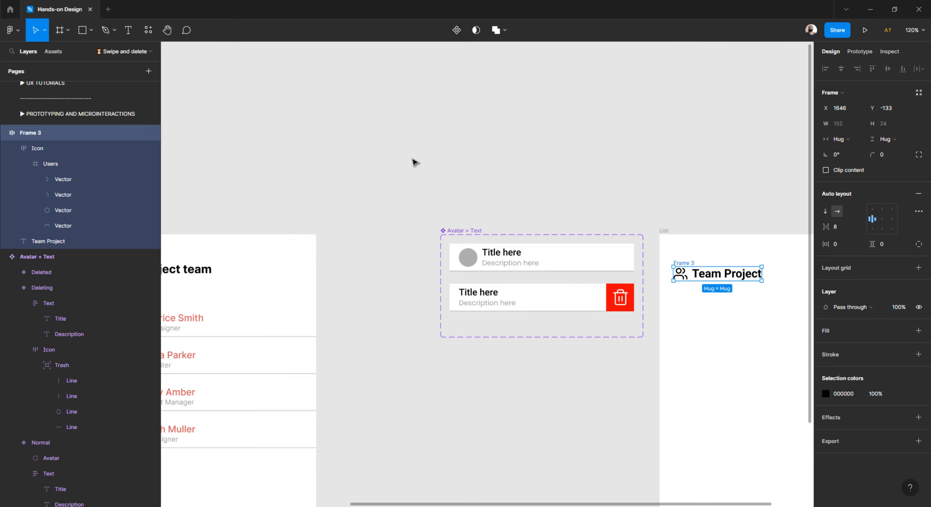
pyautogui.hscroll(-7, 413, 168)
pyautogui.click(468, 277)
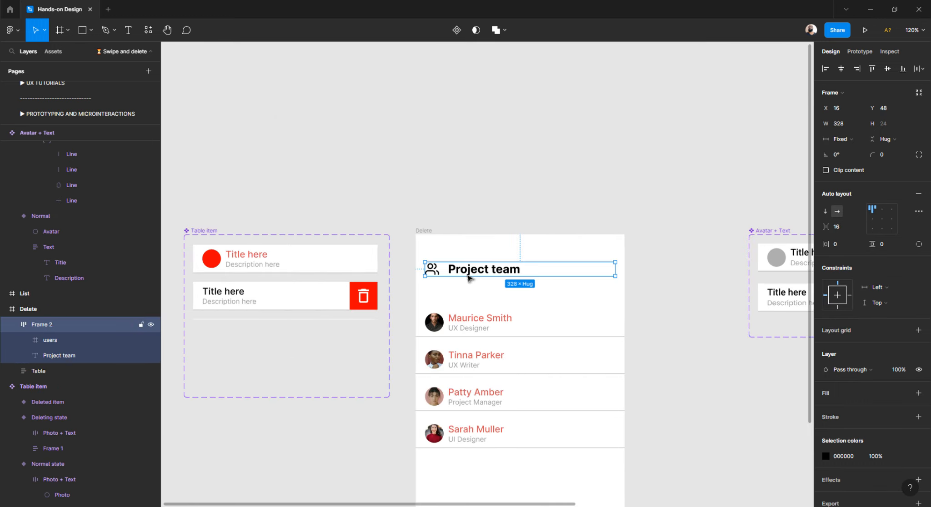
pyautogui.rightClick(466, 275)
pyautogui.click(411, 203)
pyautogui.hscroll(8, 458, 231)
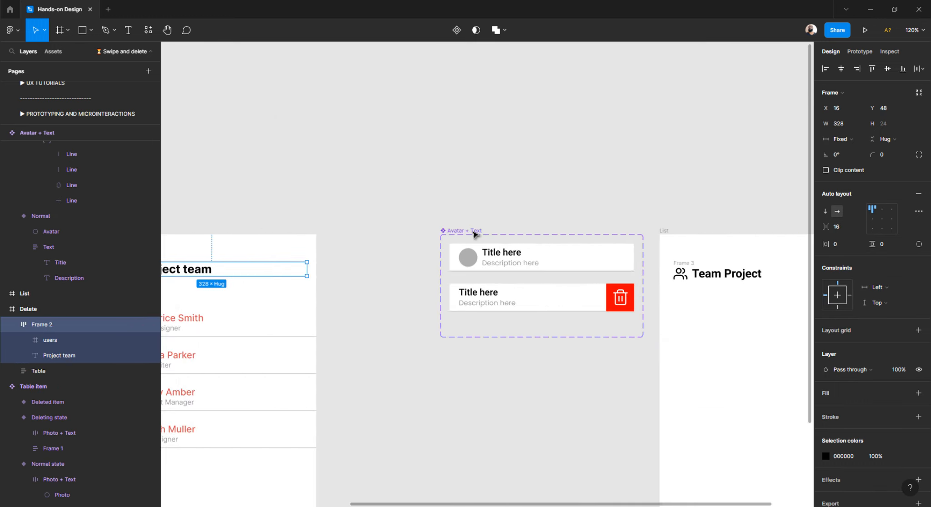
# Rename the auto layout frame holding the users icon and Team Project heading "Title".
pyautogui.click(468, 272)
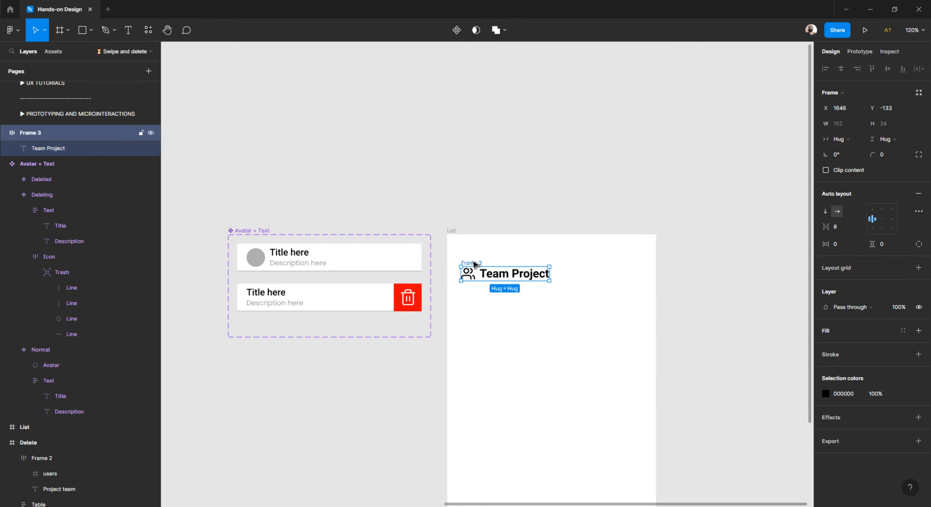
pyautogui.doubleClick(35, 136)
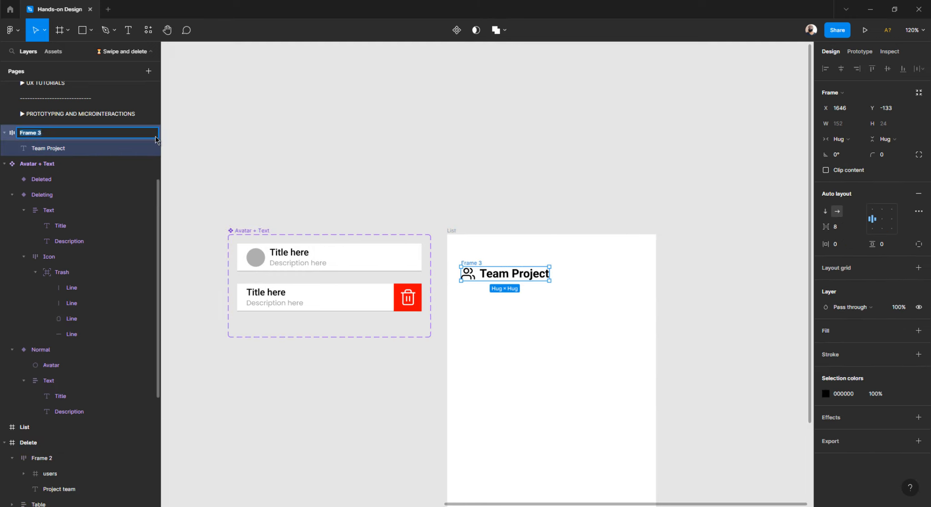
pyautogui.write('Title')
pyautogui.press('Return')
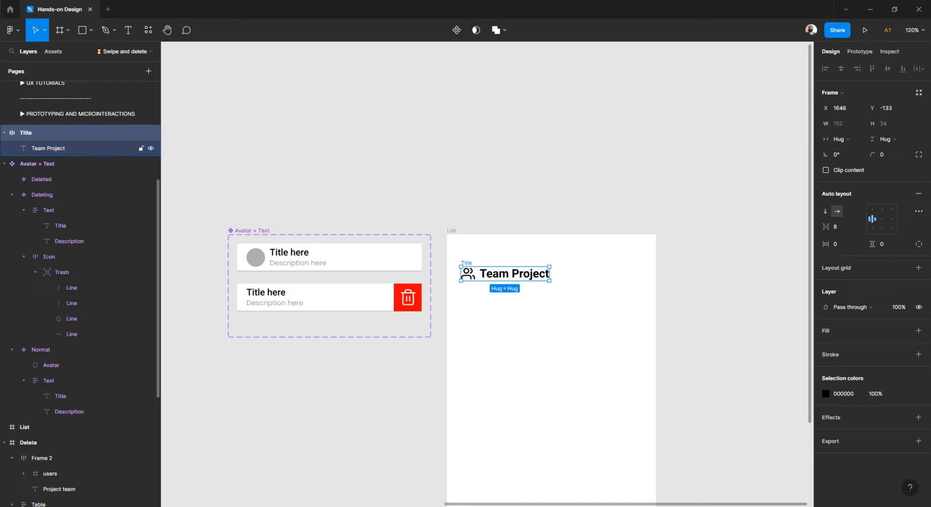
# Collapse the Icon layer inside the Title frame and rename the Team Project text layer "Title".
pyautogui.click(5, 133)
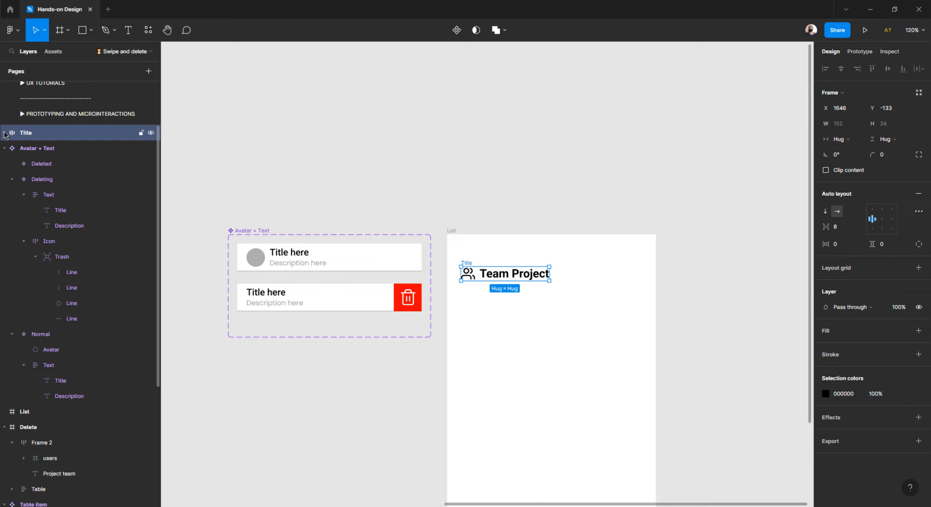
pyautogui.click(4, 133)
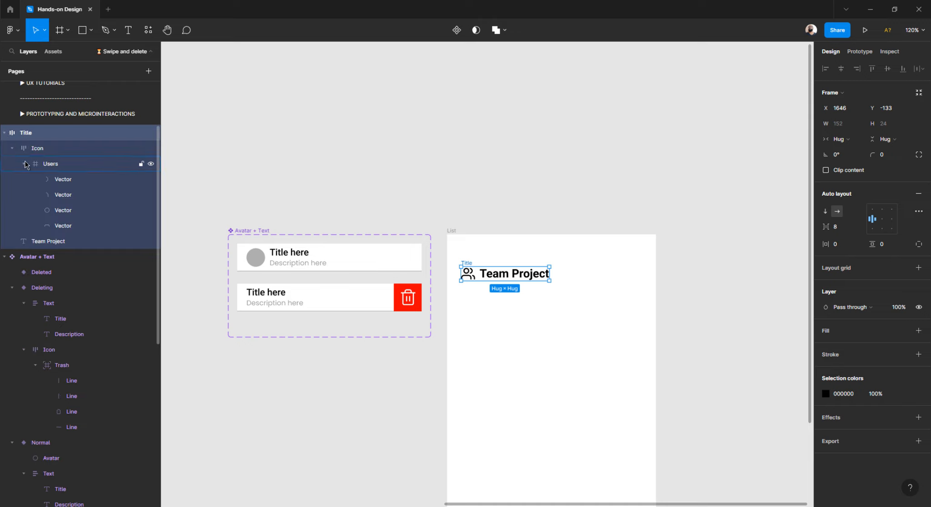
pyautogui.click(23, 164)
pyautogui.click(12, 149)
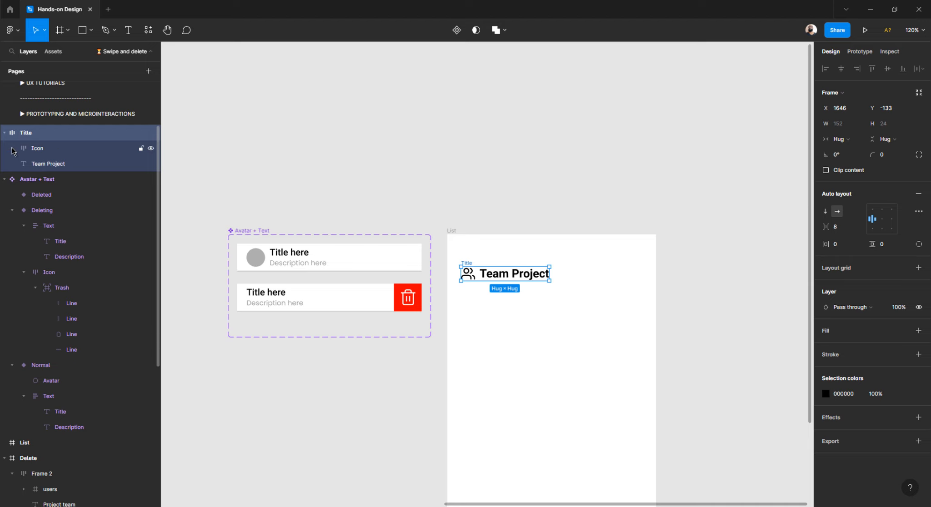
pyautogui.doubleClick(42, 164)
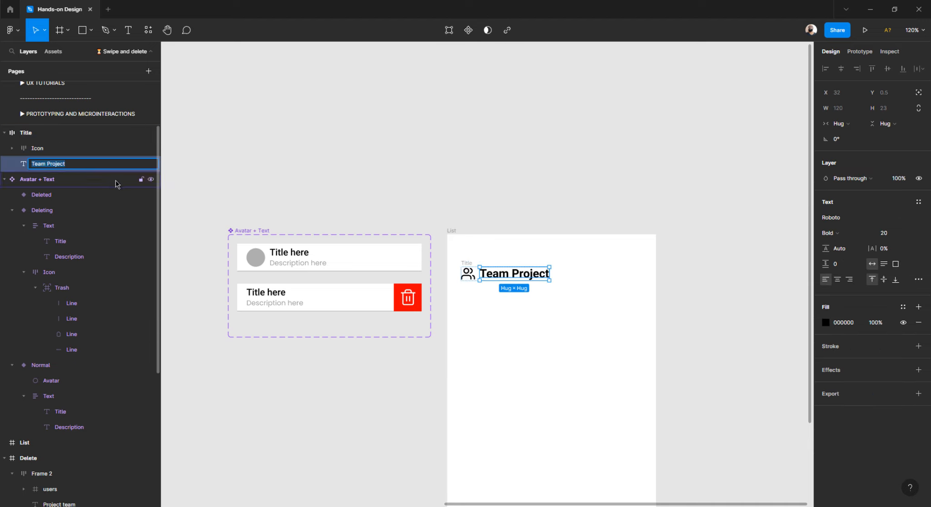
pyautogui.write('ti')
pyautogui.write('Title')
pyautogui.press('Return')
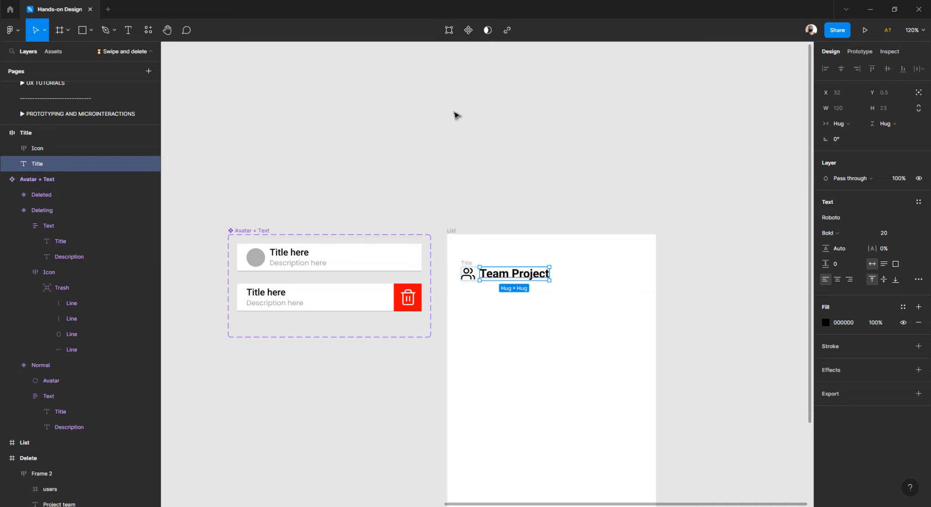
pyautogui.click(503, 120)
# Place an instance of the Avatar + Text component's Normal variant below the List screen's header at X 21, Y 141.
pyautogui.scroll(-2, 491, 163)
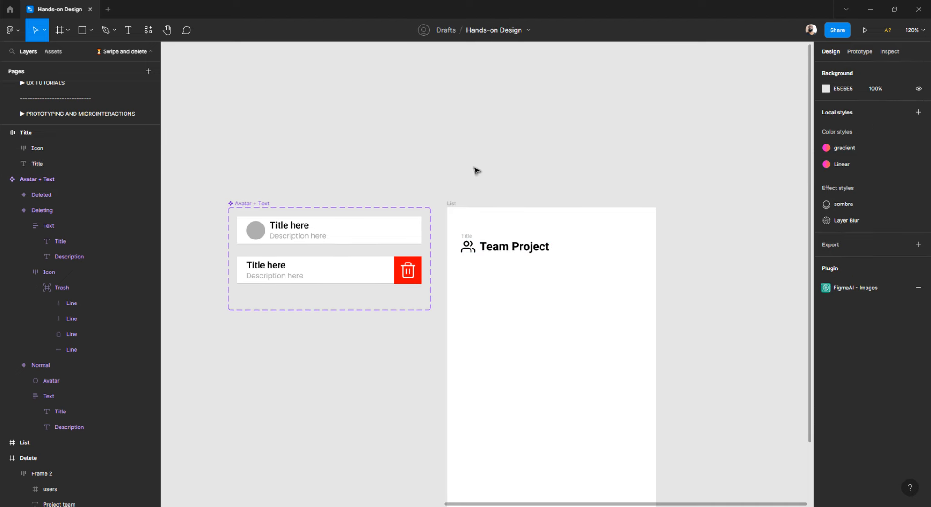
pyautogui.scroll(-3, 473, 167)
pyautogui.scroll(-2, 473, 168)
pyautogui.scroll(2, 473, 167)
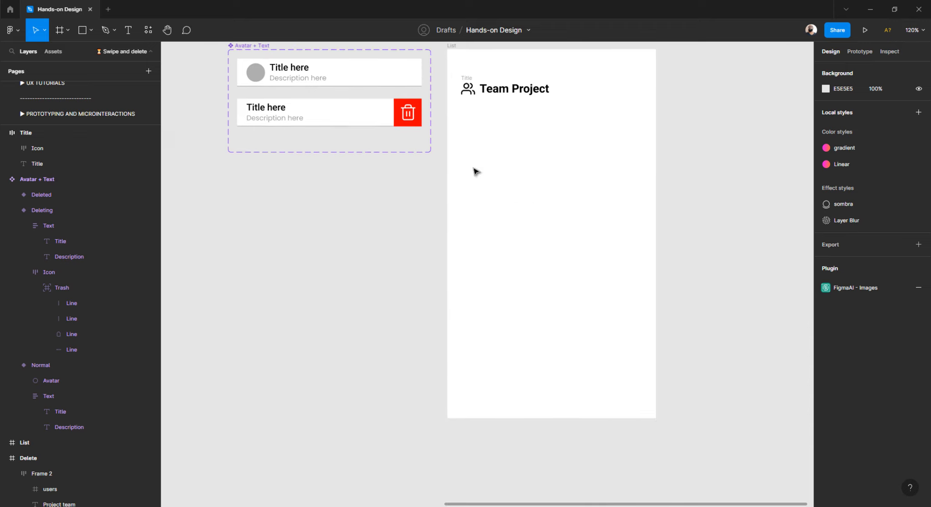
pyautogui.scroll(2, 473, 167)
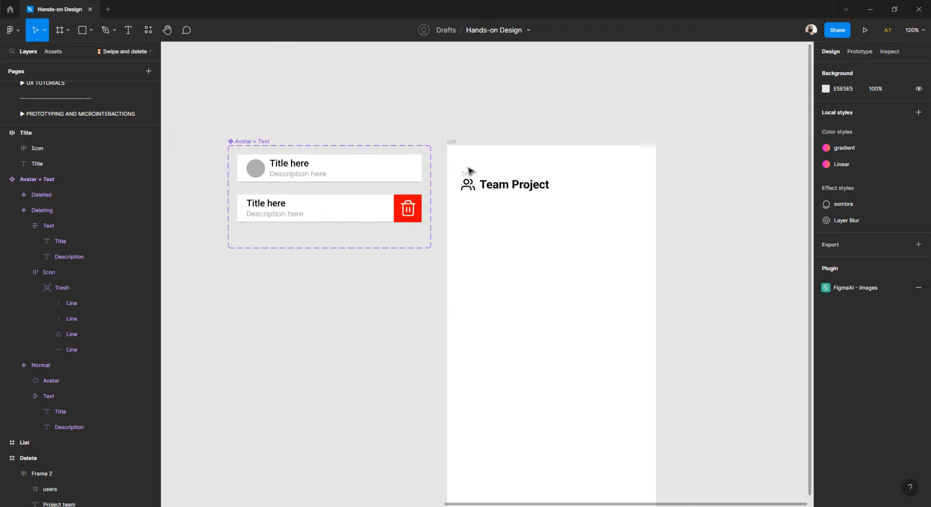
pyautogui.click(271, 170)
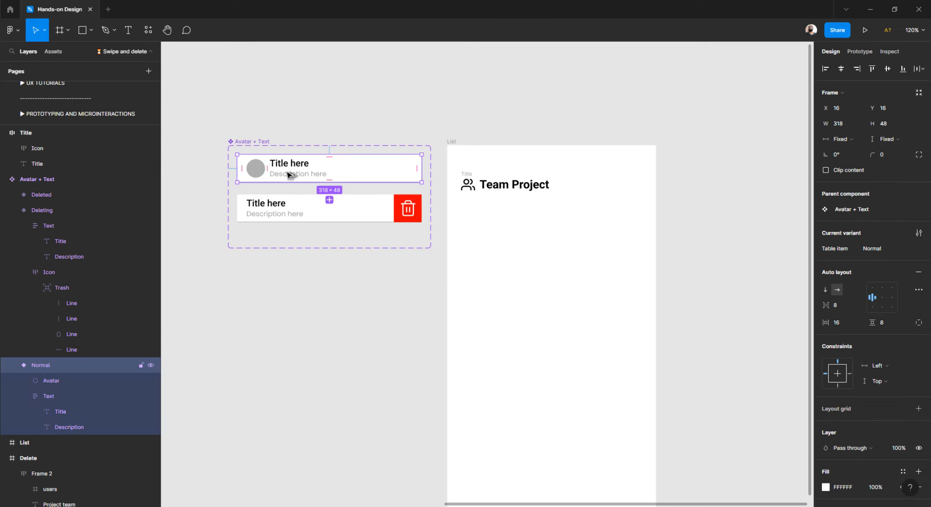
pyautogui.moveTo(289, 175); pyautogui.dragTo(512, 249)
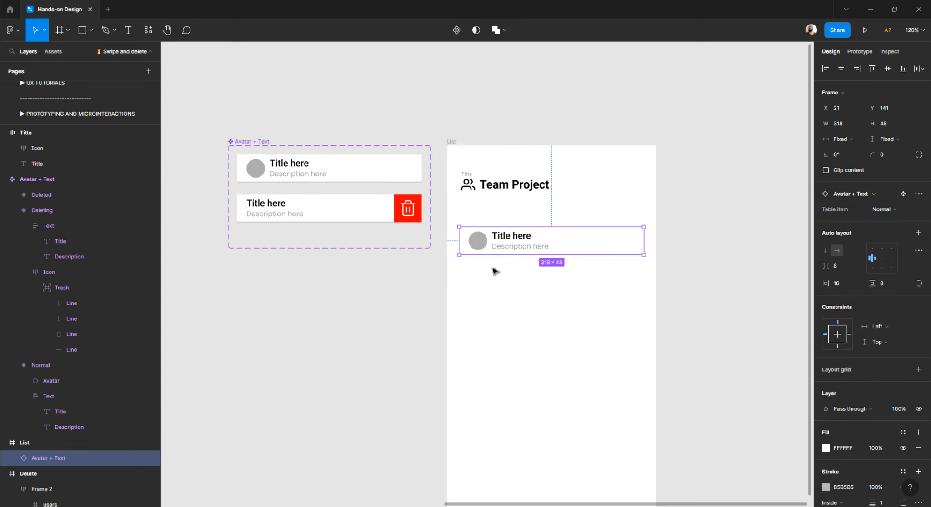
pyautogui.click(434, 295)
pyautogui.click(489, 248)
# Search the assets for "table item", clear the search and return to the layer list.
pyautogui.click(54, 51)
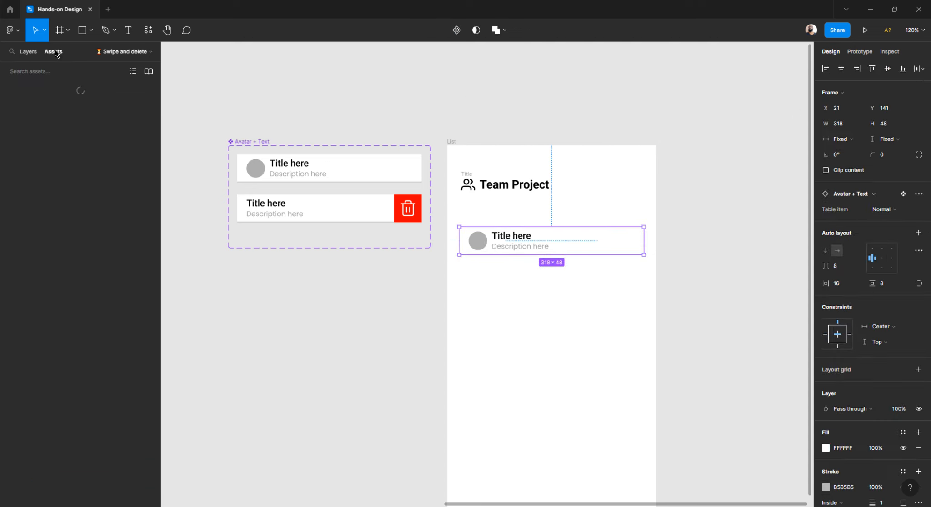
pyautogui.click(45, 72)
pyautogui.write('table item')
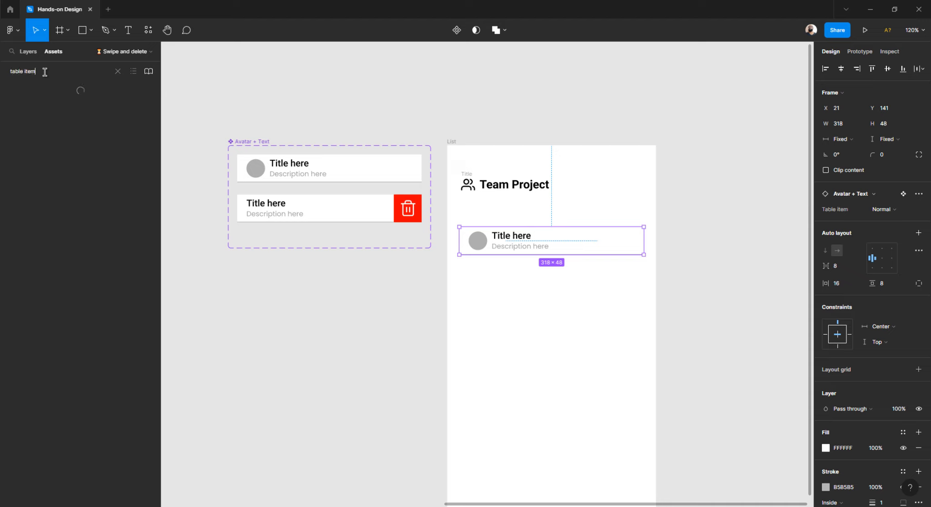
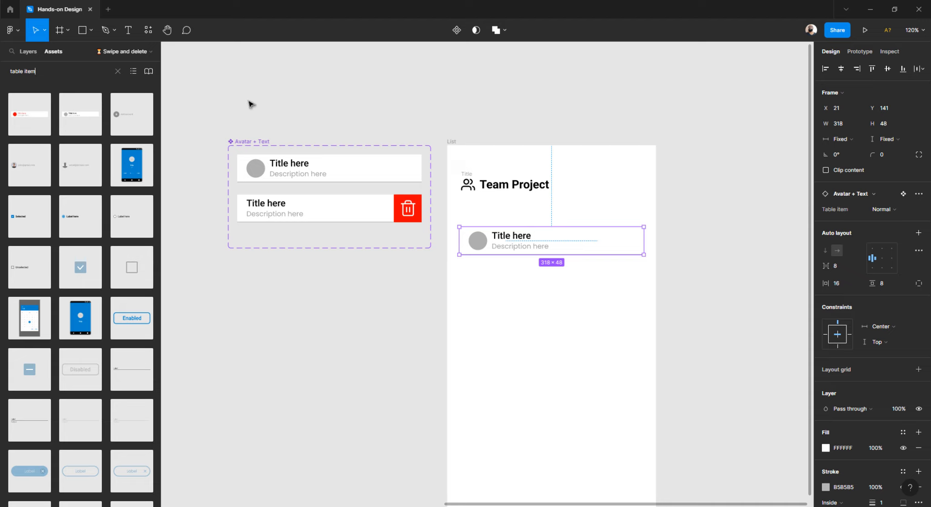
pyautogui.click(118, 71)
pyautogui.click(22, 55)
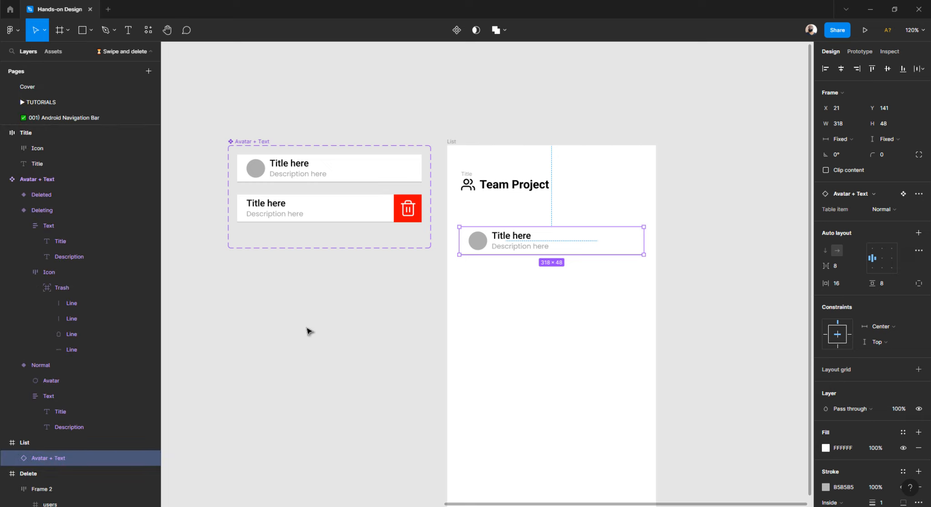
# Measure the Avatar + Text instance's side margins in the List screen and move the instance to X 24.
pyautogui.click(525, 300)
pyautogui.click(526, 240)
pyautogui.press('alt')
pyautogui.press('alt')
pyautogui.press('alt')
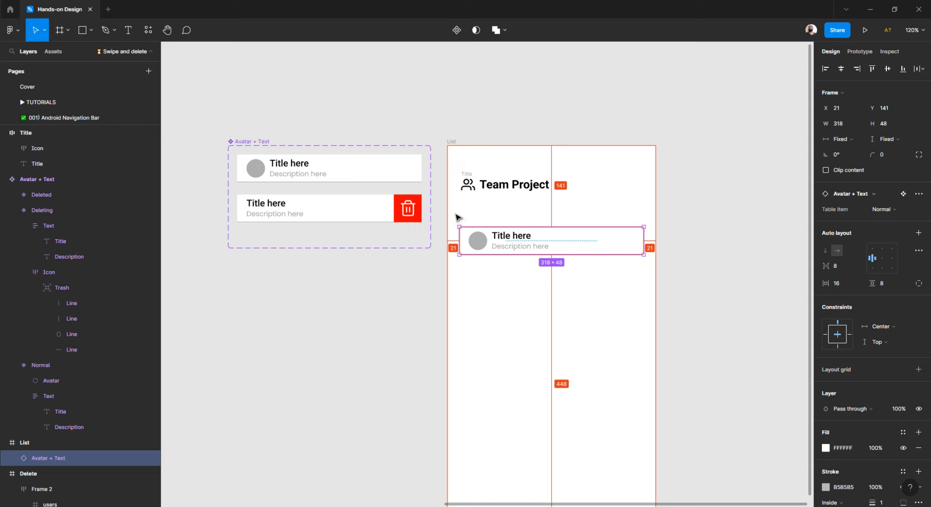
pyautogui.press('alt')
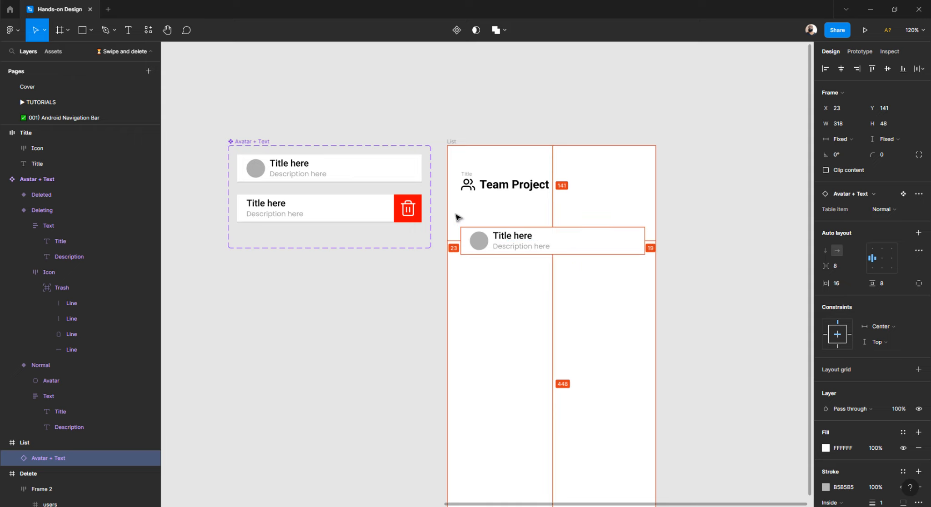
pyautogui.press('Right')
pyautogui.press('Right')
pyautogui.press('Right')
pyautogui.press('alt')
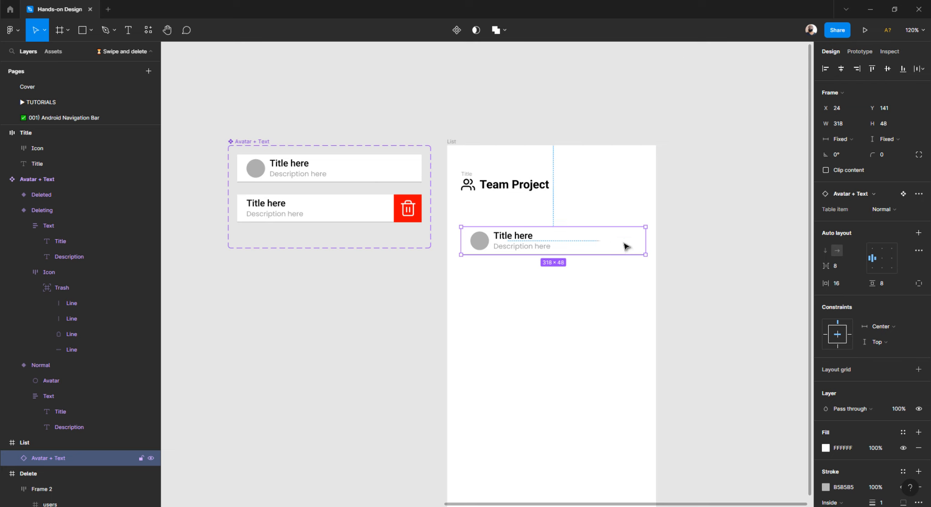
# Narrow the List screen's Avatar + Text instance to a width of 312 from its right edge.
pyautogui.scroll(5, 663, 247)
pyautogui.moveTo(667, 241); pyautogui.dragTo(661, 242)
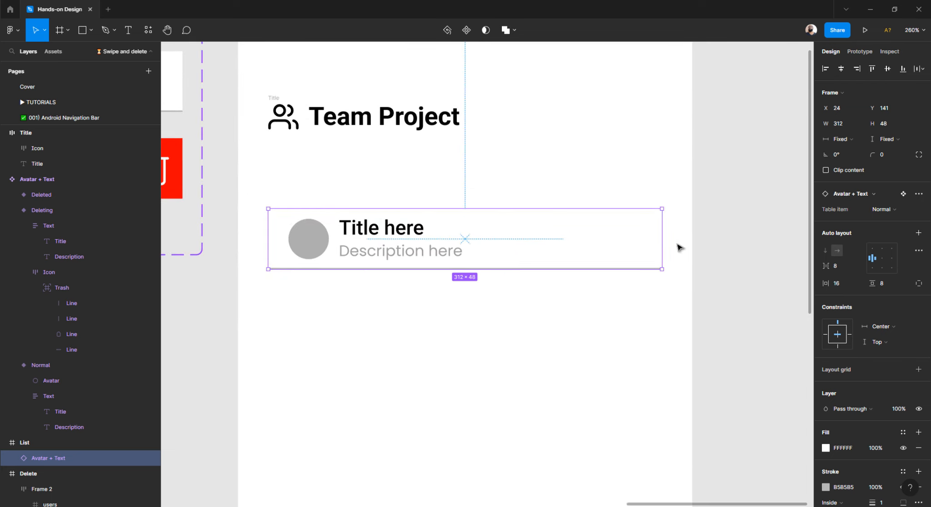
pyautogui.press('alt')
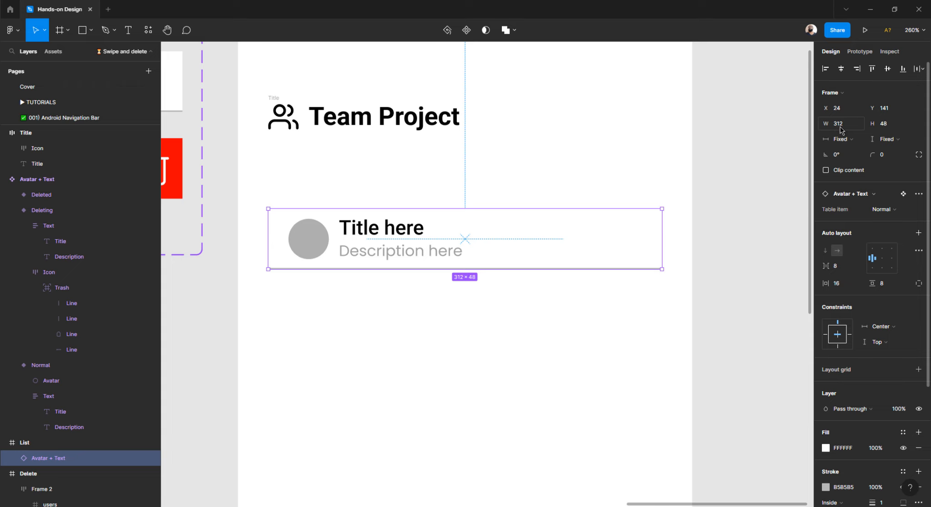
# Set the width of the Normal and Deleting variants of the Avatar + Text component to 312.
pyautogui.hscroll(-3, 615, 175)
pyautogui.scroll(-5, 602, 177)
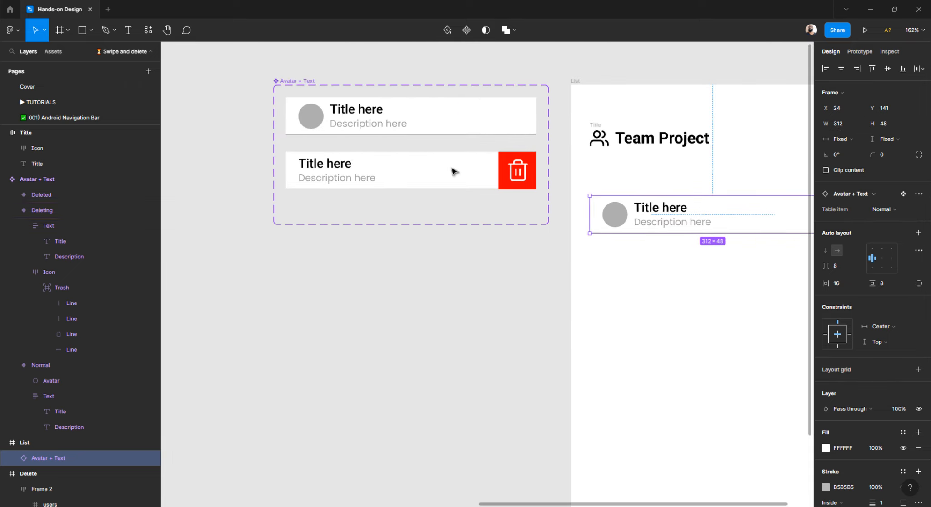
pyautogui.hscroll(-1, 475, 128)
pyautogui.click(475, 128)
pyautogui.keyDown('shift'); pyautogui.click(463, 171); pyautogui.keyUp('shift')
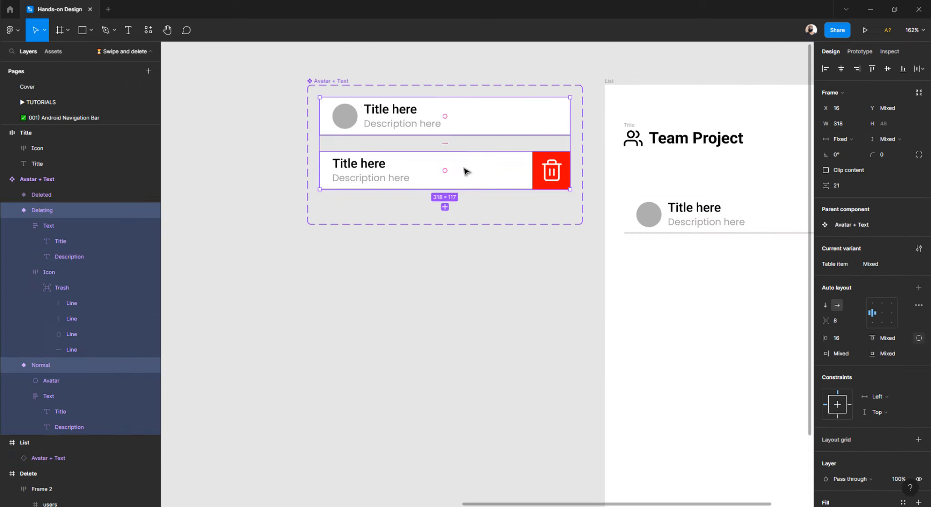
pyautogui.click(845, 128)
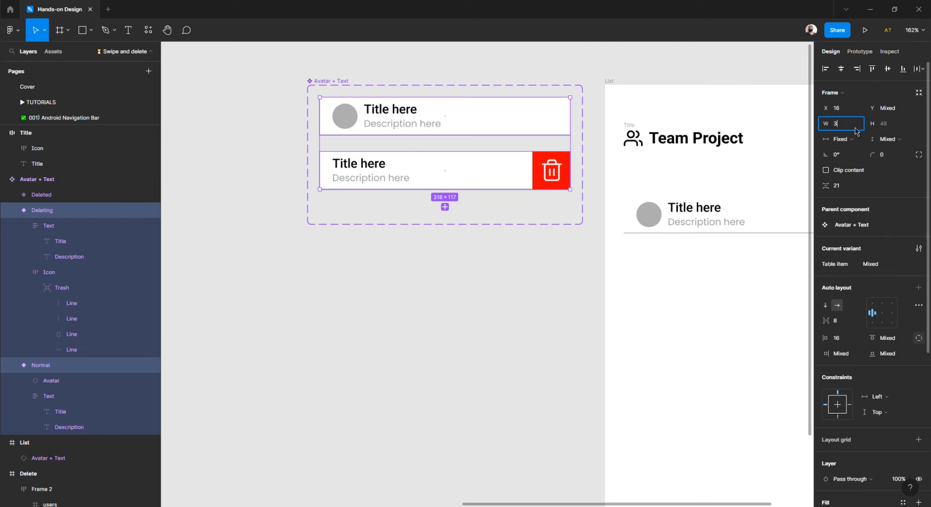
pyautogui.press('Return')
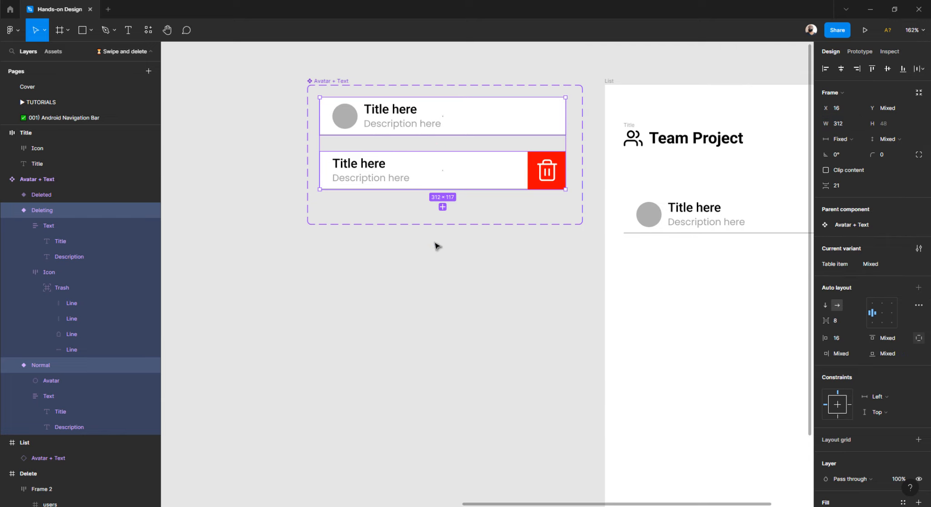
# Set the width of the thin Deleted variant in the Avatar + Text component to 312.
pyautogui.click(435, 244)
pyautogui.scroll(5, 435, 210)
pyautogui.click(446, 205)
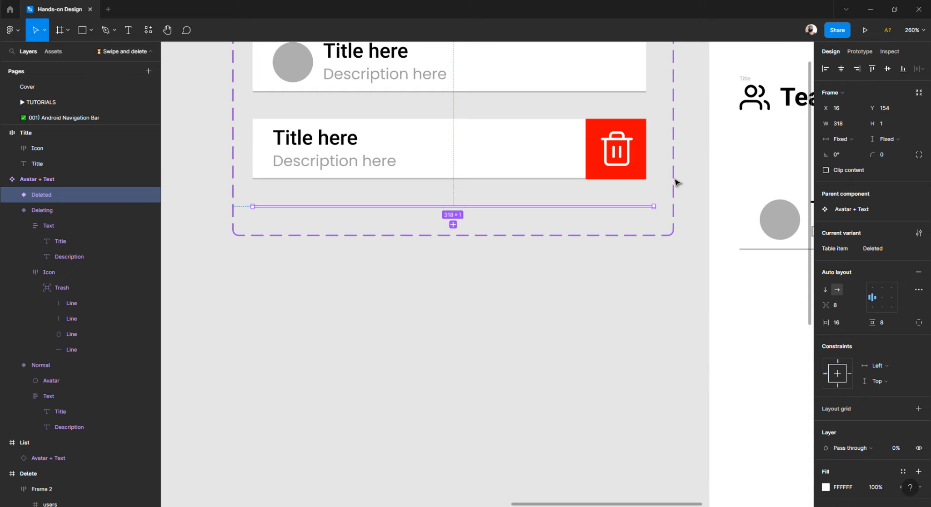
pyautogui.click(848, 127)
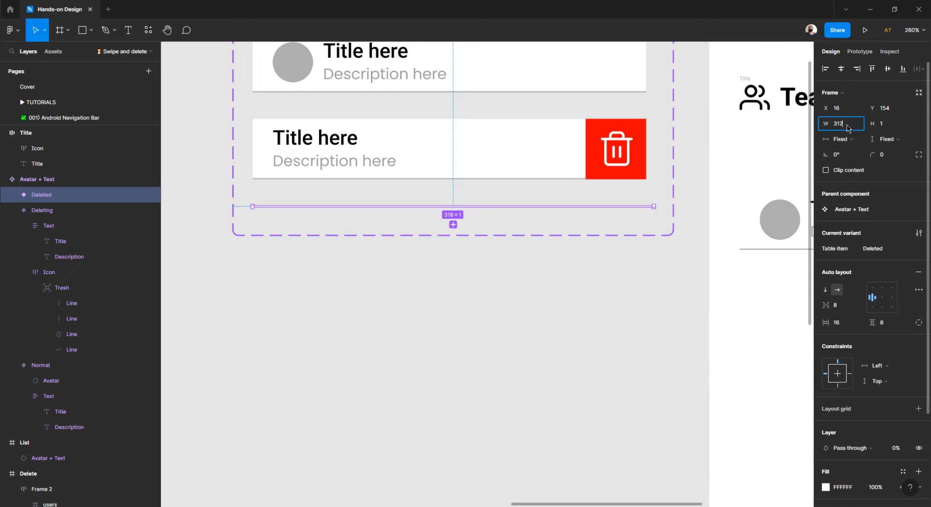
pyautogui.press('Return')
pyautogui.click(589, 270)
pyautogui.scroll(-5, 568, 266)
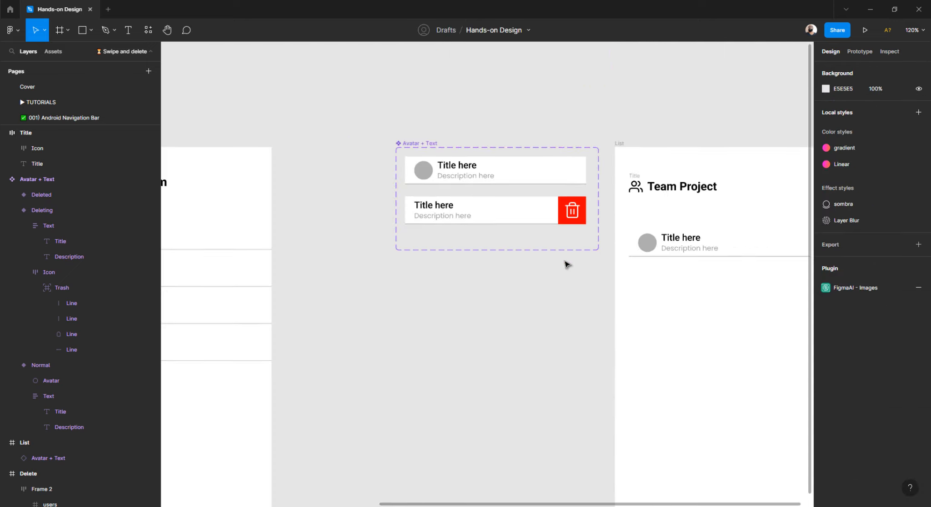
# Replace the List screen's instance with a new one of the Normal variant, centred horizontally at X 24, Y 122.
pyautogui.hscroll(2, 566, 264)
pyautogui.click(599, 245)
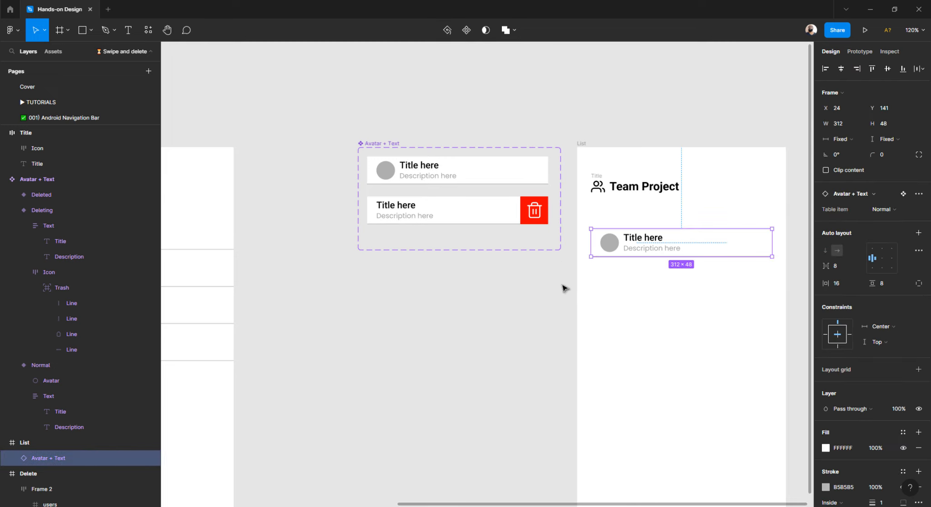
pyautogui.click(564, 289)
pyautogui.click(422, 173)
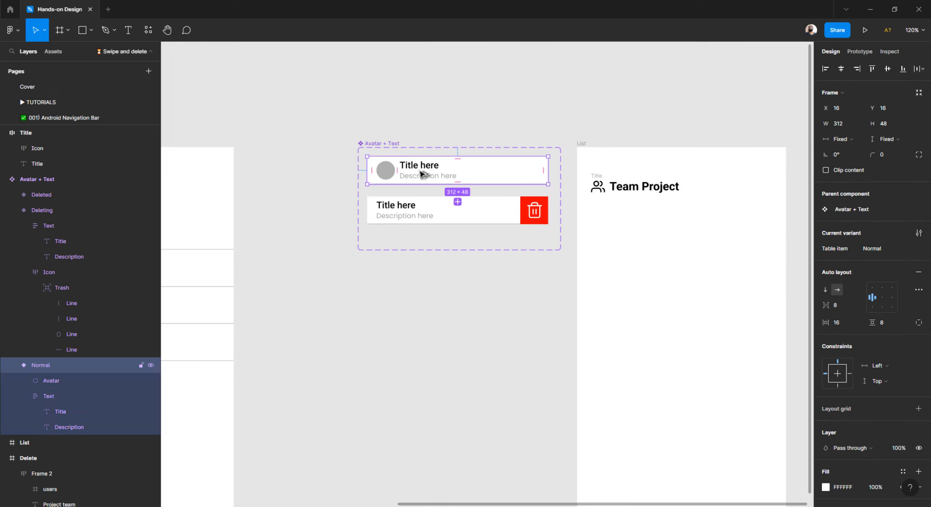
pyautogui.moveTo(421, 172); pyautogui.dragTo(656, 293)
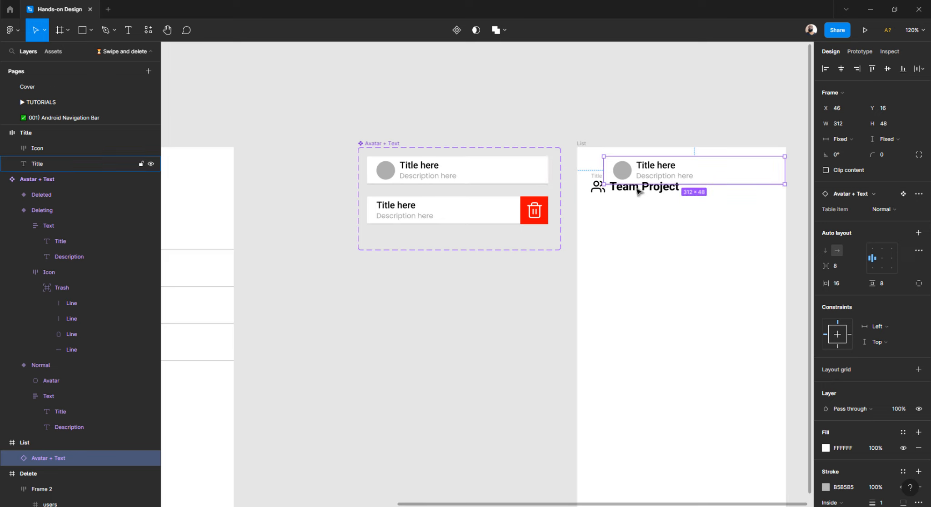
pyautogui.moveTo(630, 175); pyautogui.dragTo(617, 272)
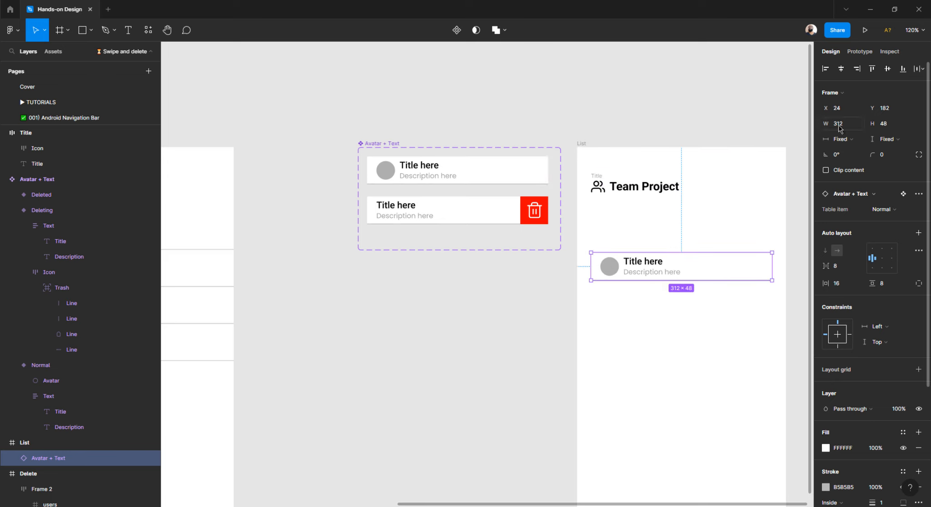
pyautogui.click(840, 69)
pyautogui.click(583, 318)
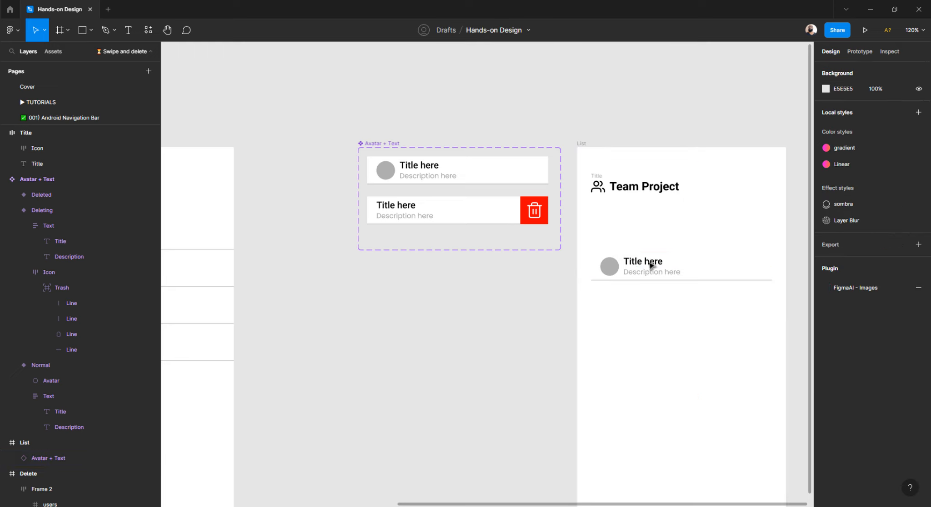
pyautogui.moveTo(609, 266); pyautogui.dragTo(632, 209)
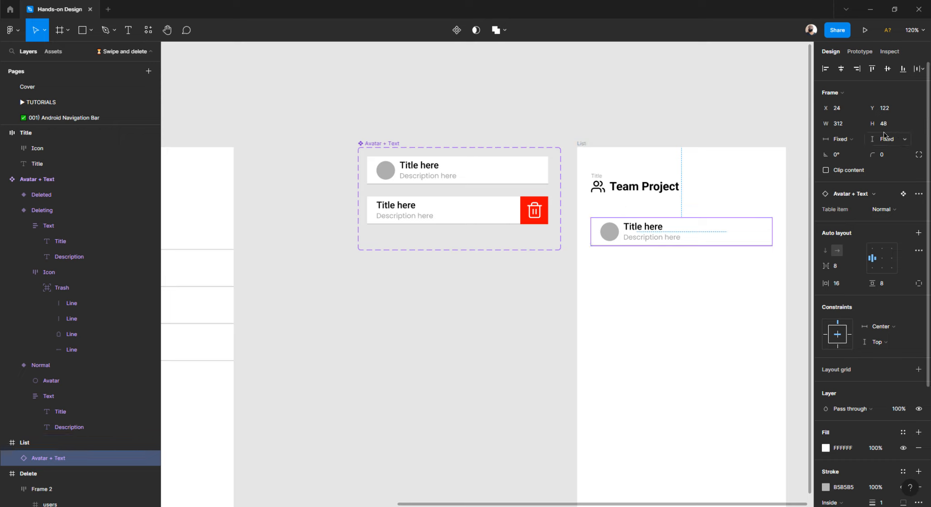
# Inspect the Title header frame's position and its spacing to the Avatar + Text instance below it.
pyautogui.click(655, 180)
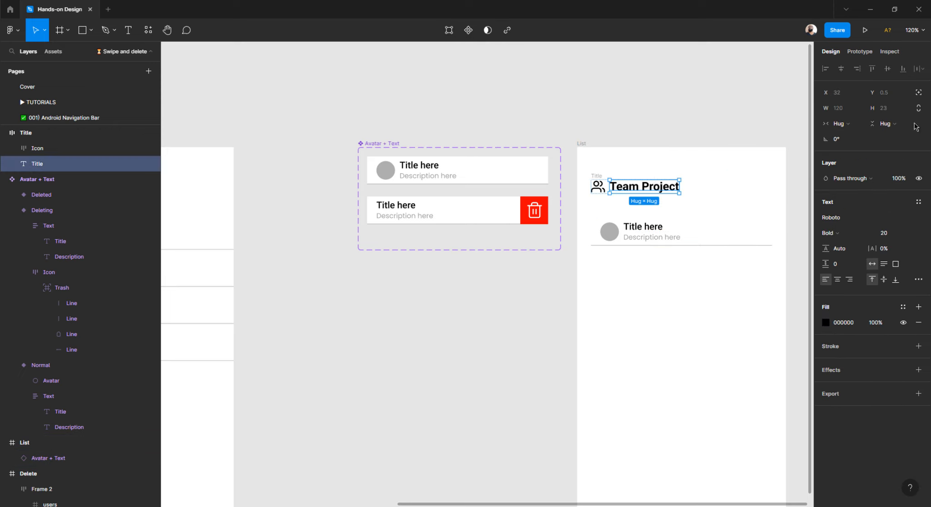
pyautogui.click(609, 161)
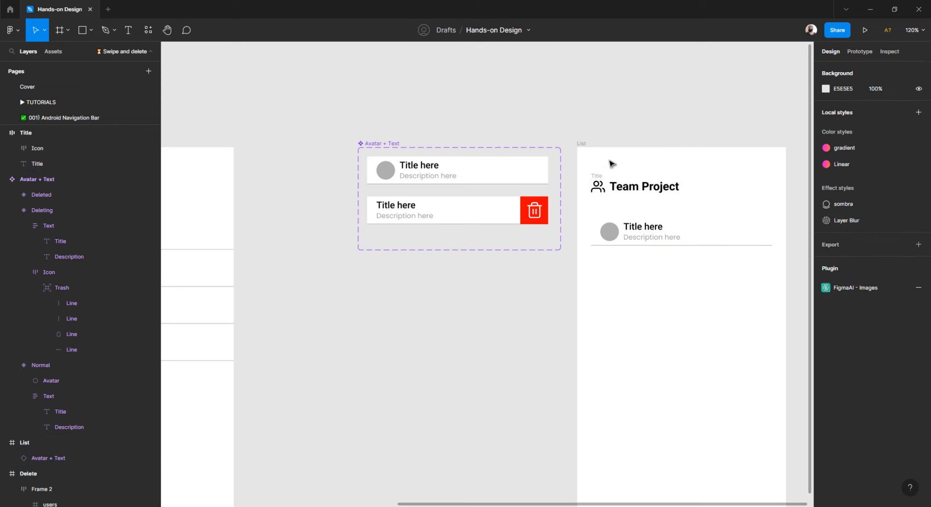
pyautogui.click(598, 184)
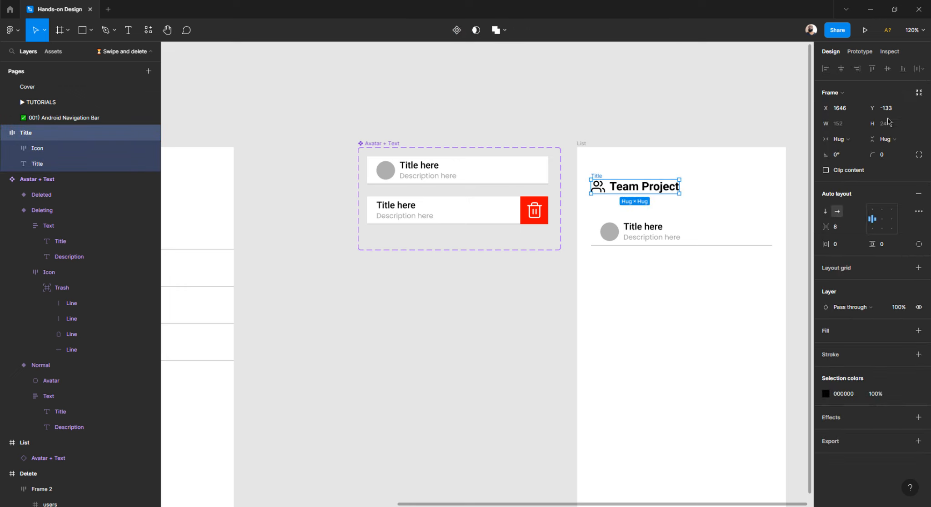
pyautogui.click(636, 241)
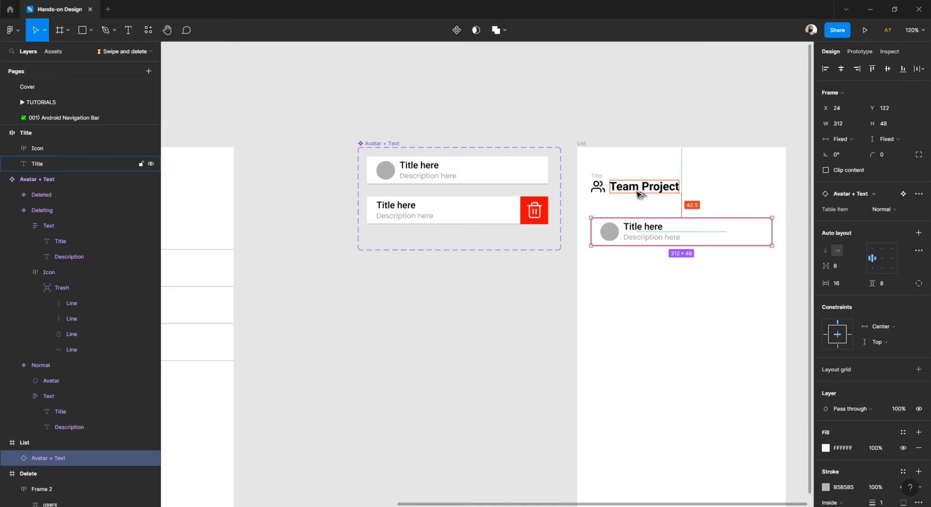
pyautogui.doubleClick(629, 186)
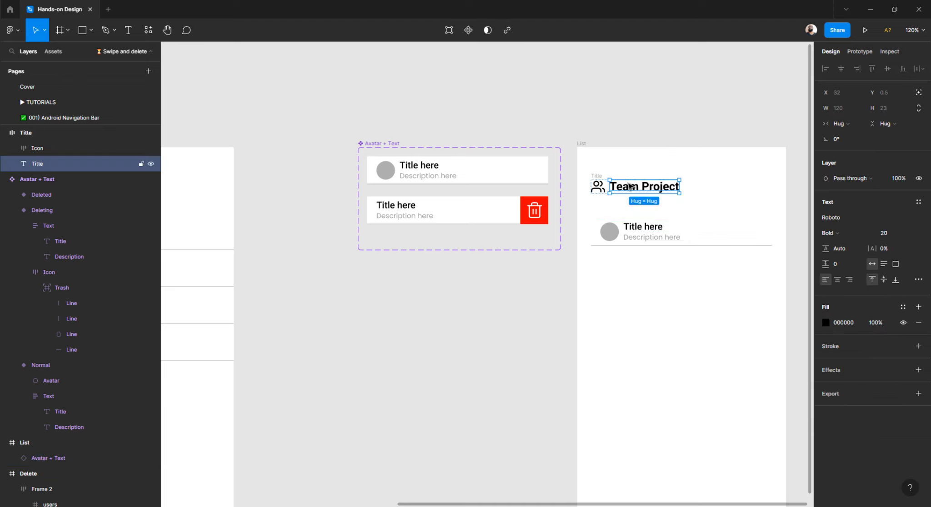
pyautogui.scroll(3, 633, 184)
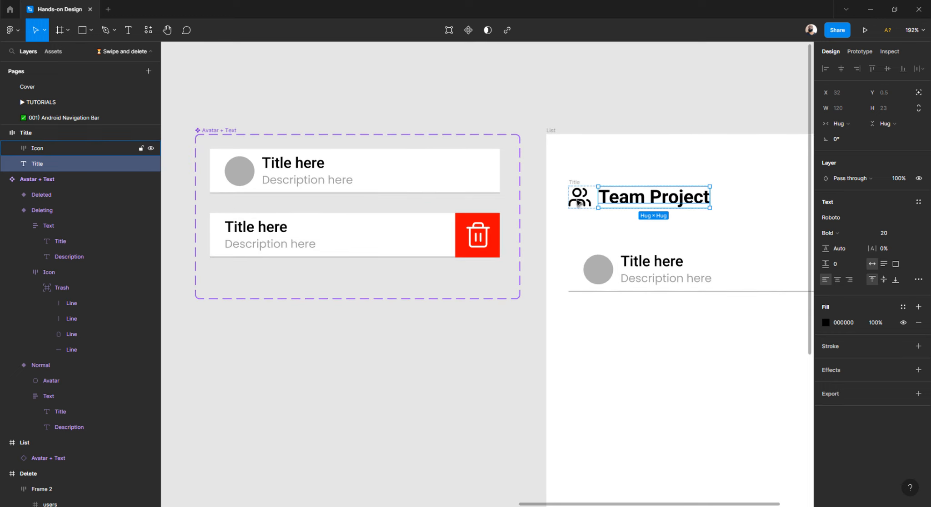
pyautogui.click(579, 198)
pyautogui.click(578, 172)
pyautogui.click(576, 182)
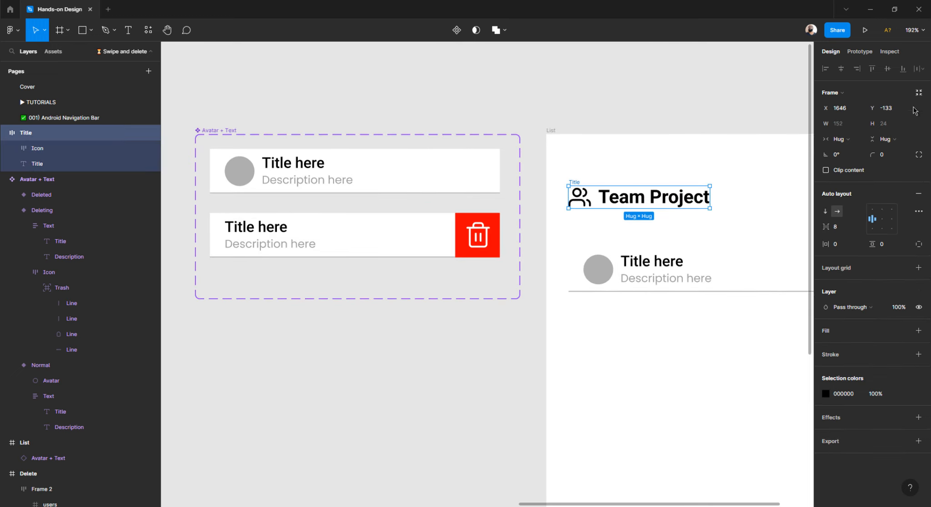
# Move the List screen's Avatar + Text instance up to Y 120 and measure its gap to the Team Project title.
pyautogui.click(657, 262)
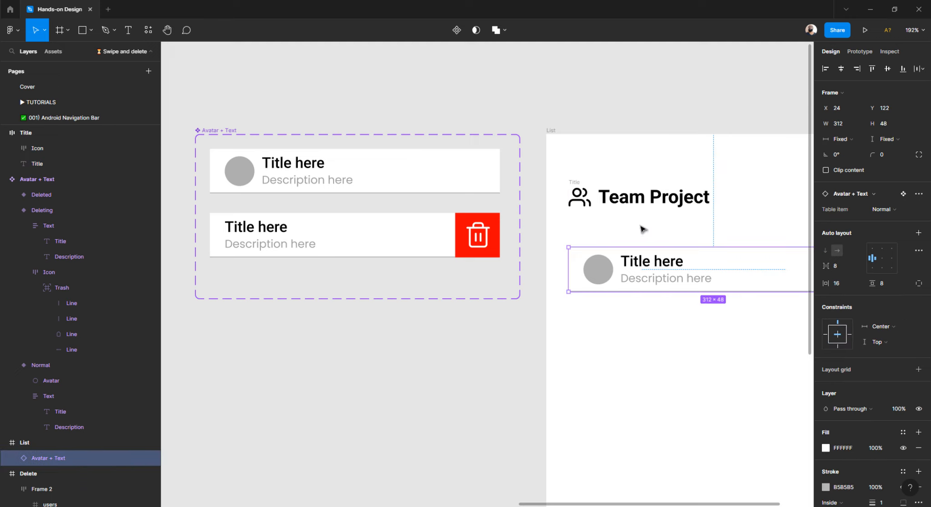
pyautogui.click(618, 239)
pyautogui.click(587, 271)
pyautogui.hscroll(5, 600, 218)
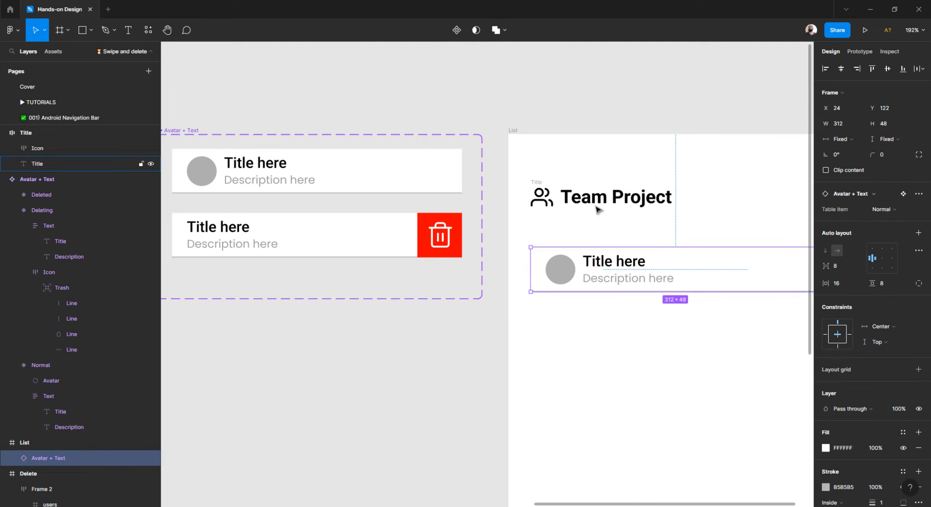
pyautogui.press('alt')
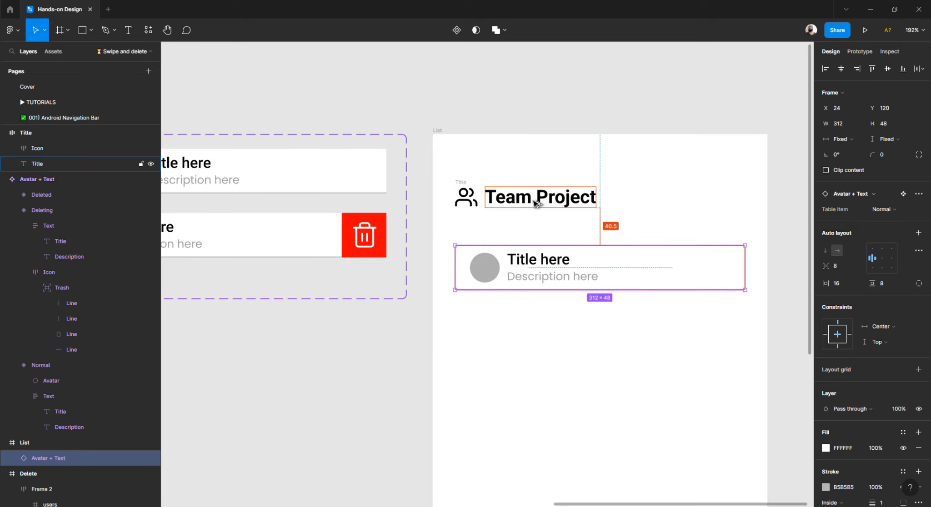
# Measure the gap between the Project team header and the table in the Delete frame.
pyautogui.scroll(-3, 541, 207)
pyautogui.scroll(-3, 554, 208)
pyautogui.hscroll(-3, 548, 208)
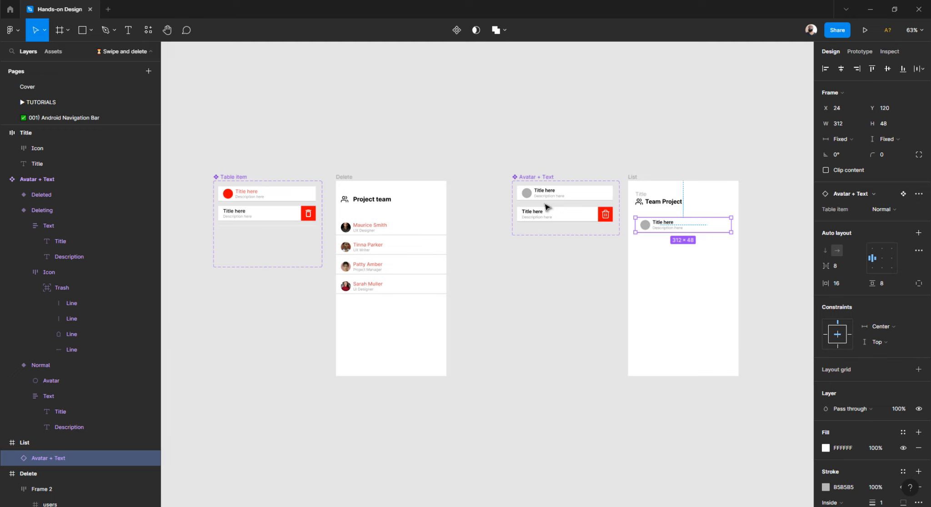
pyautogui.click(370, 240)
pyautogui.press('alt')
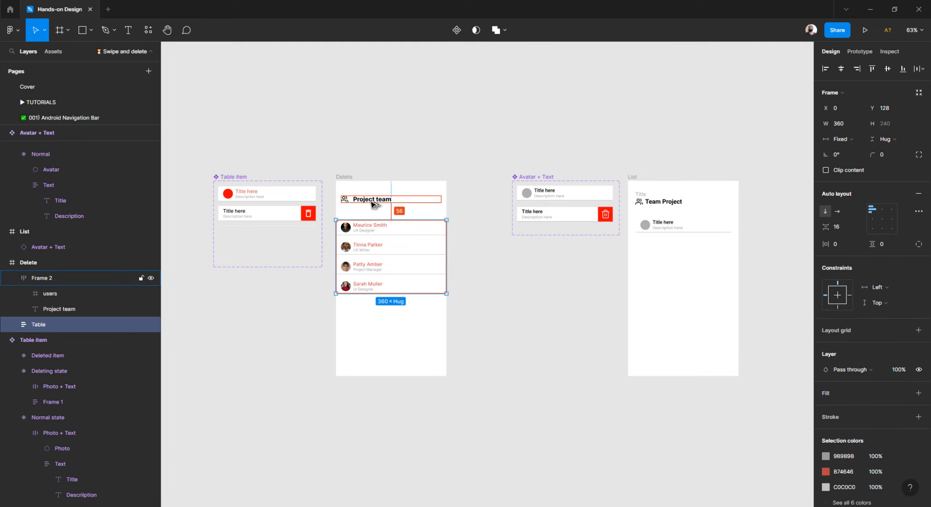
# Move the List screen's Avatar + Text instance down to Y 136, checking its gap to the Team Project title.
pyautogui.hscroll(2, 655, 268)
pyautogui.click(613, 228)
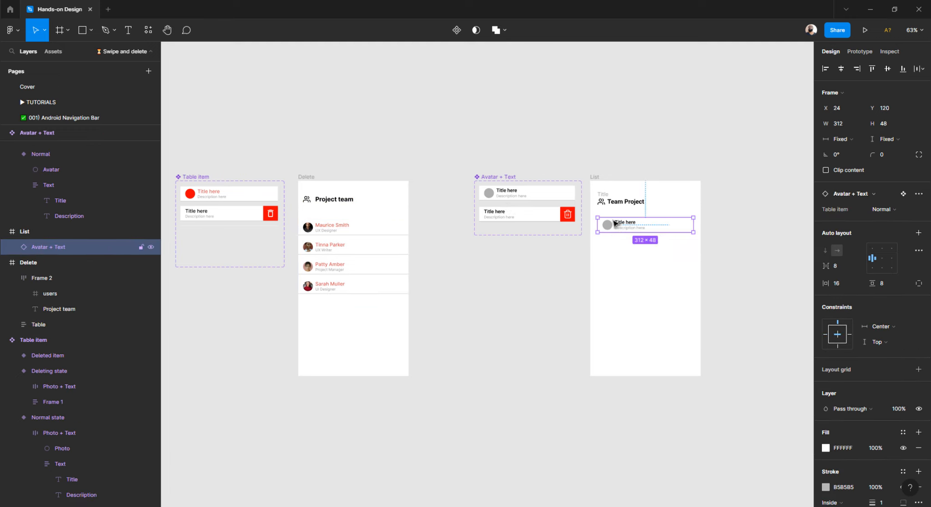
pyautogui.press('alt')
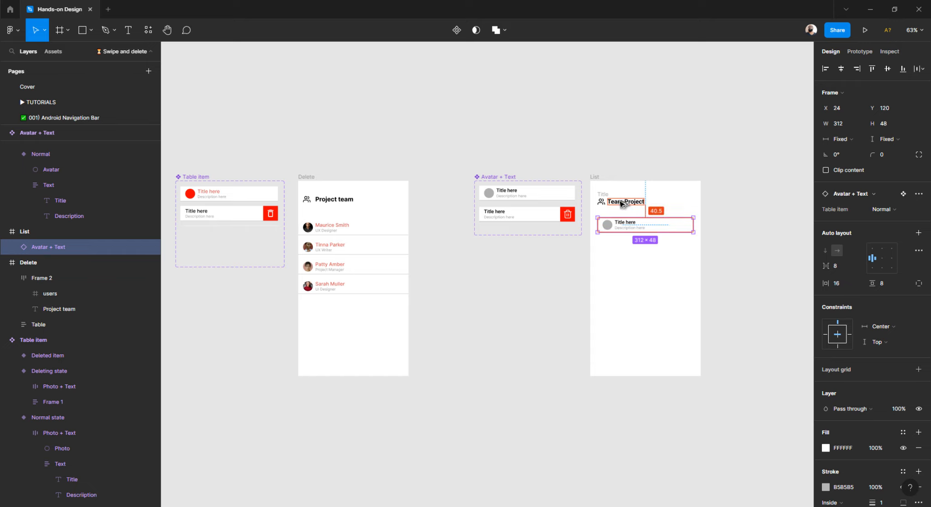
pyautogui.hotkey('shift', 'Down')
pyautogui.hotkey('shift', 'Down')
pyautogui.press('alt')
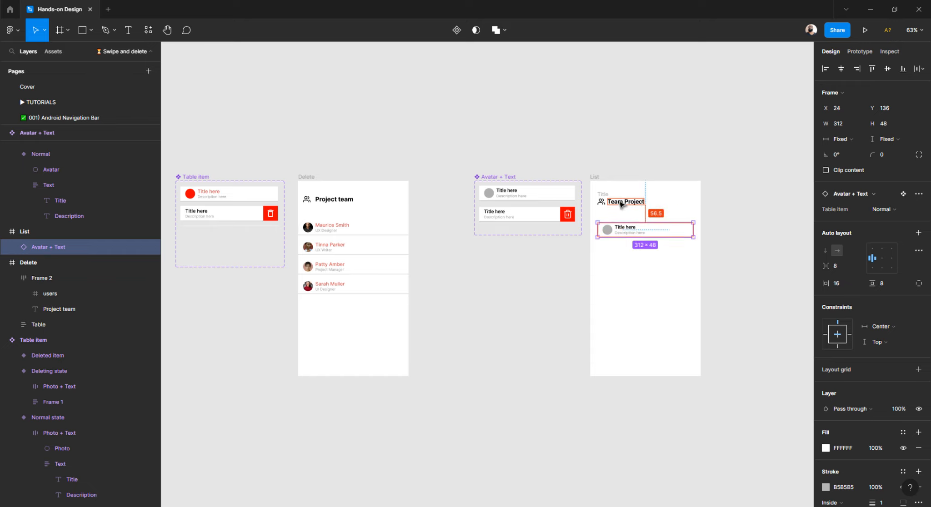
pyautogui.click(586, 284)
# Duplicate the Avatar + Text instance in place on the List screen.
pyautogui.scroll(5, 614, 245)
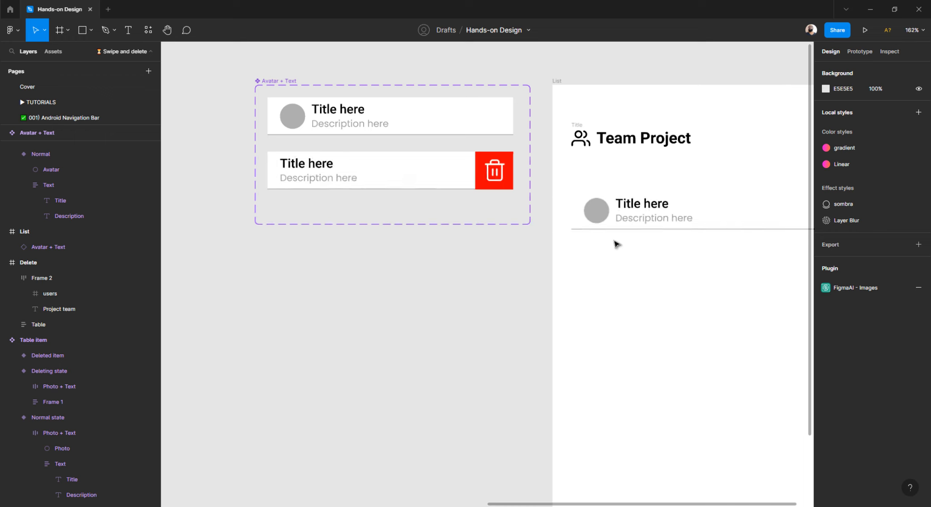
pyautogui.click(535, 213)
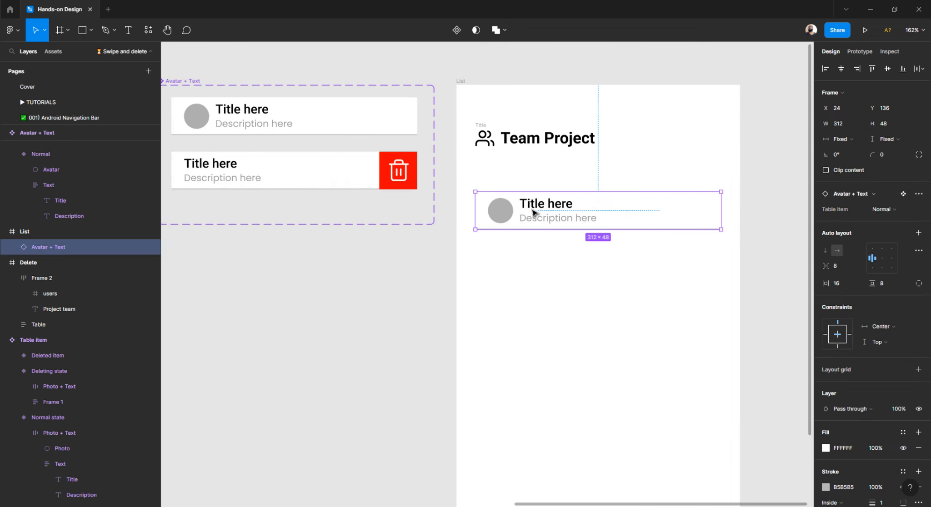
pyautogui.hotkey('ctrl', 'd')
pyautogui.click(563, 297)
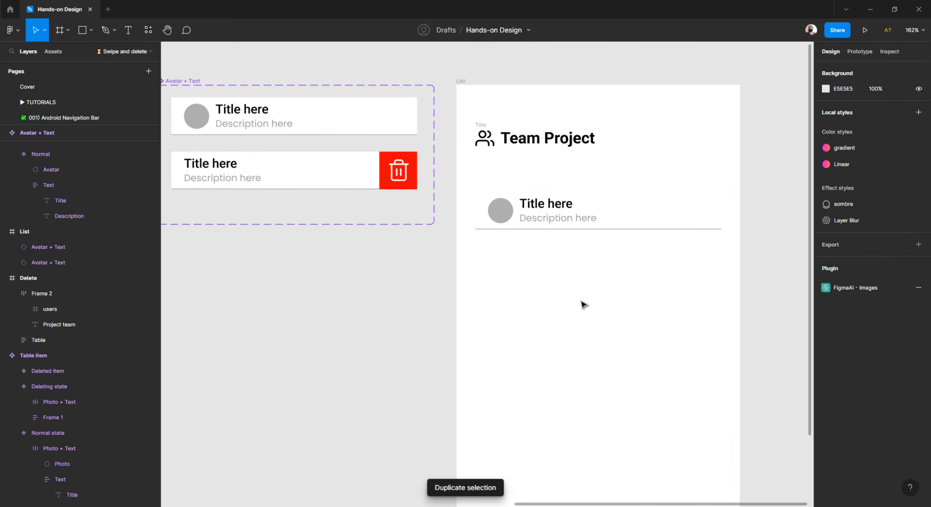
# Wrap the two overlapping Avatar + Text instances in the List frame in a vertical auto layout with spacing 8.
pyautogui.moveTo(621, 306); pyautogui.dragTo(422, 302)
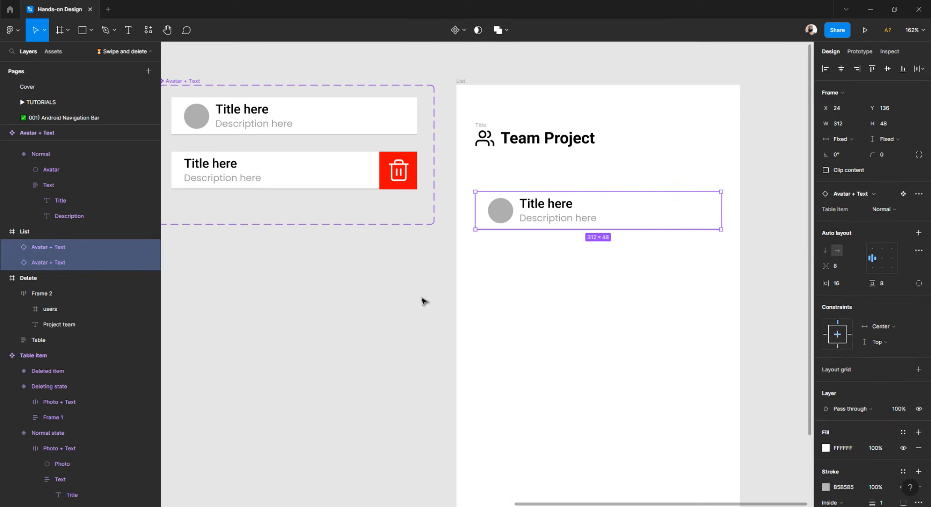
pyautogui.hotkey('shift', 'a')
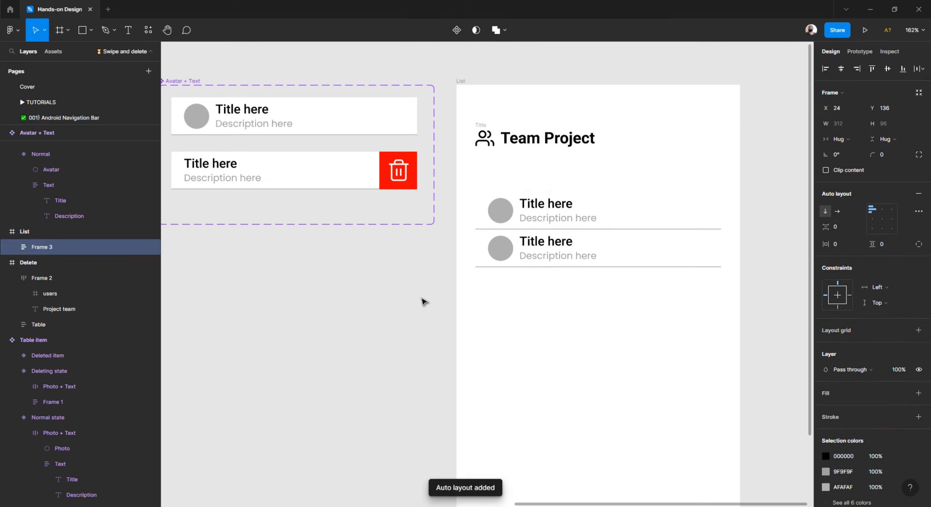
pyautogui.click(840, 226)
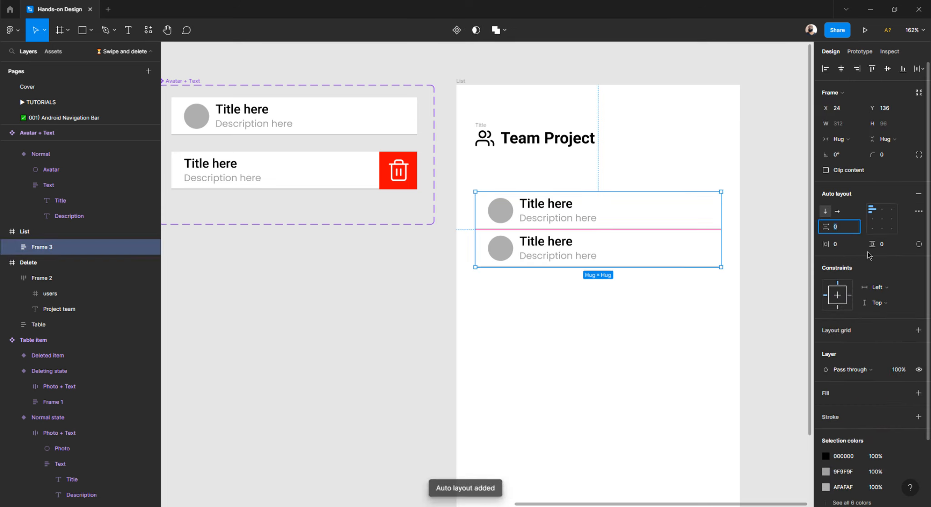
pyautogui.write('8')
pyautogui.press('Return')
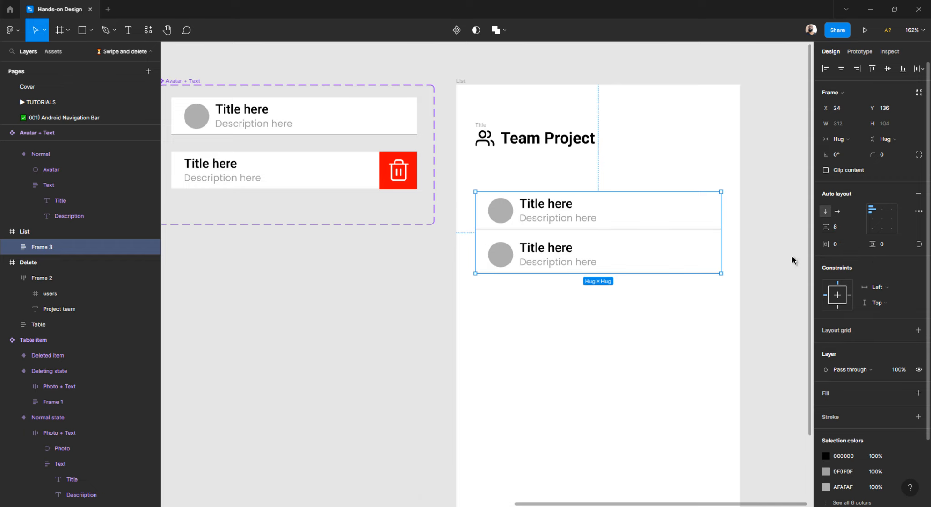
# Check the item spacing of the Table in the Delete frame and set the new List auto layout's spacing to 16.
pyautogui.scroll(-5, 792, 260)
pyautogui.hscroll(-10, 445, 271)
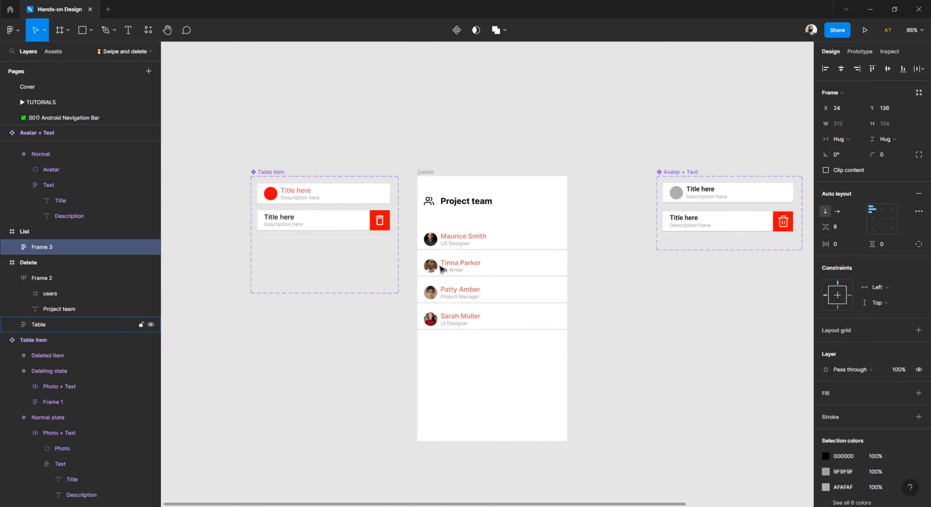
pyautogui.click(442, 268)
pyautogui.hscroll(7, 619, 258)
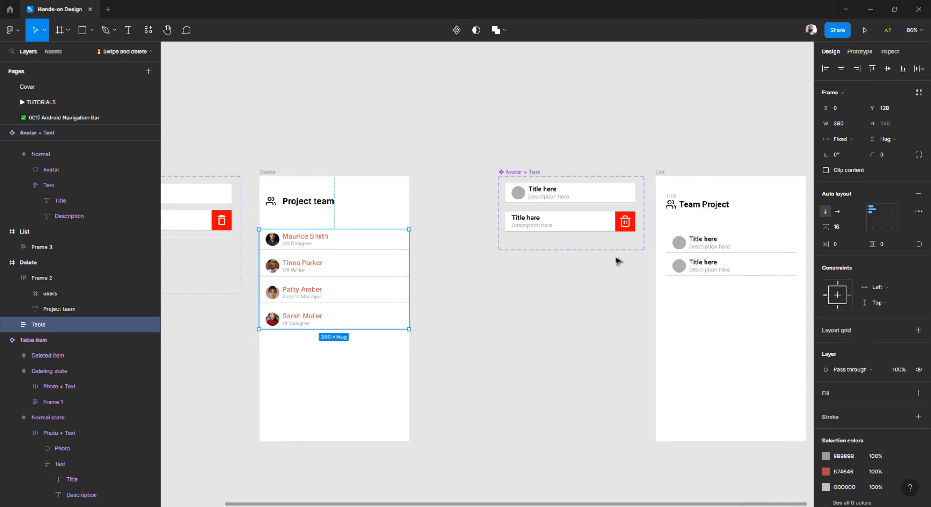
pyautogui.click(557, 266)
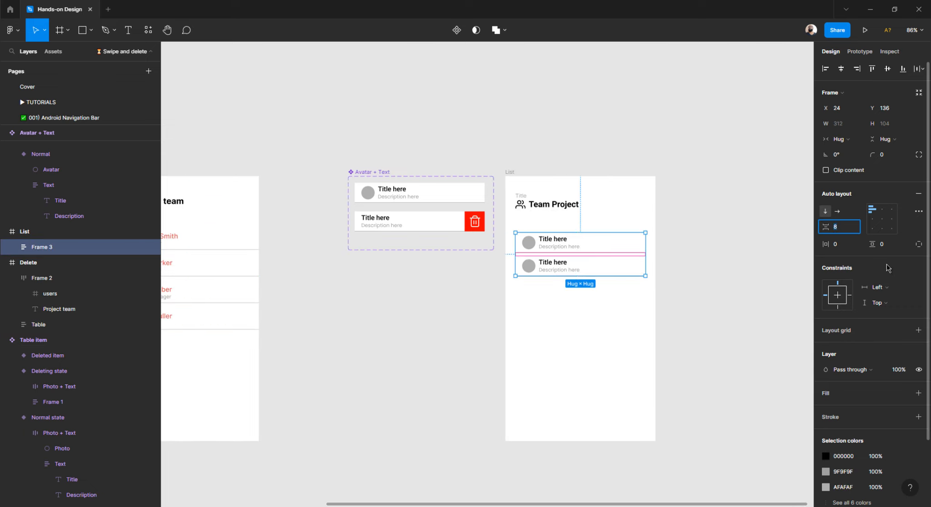
pyautogui.write('16')
pyautogui.press('Return')
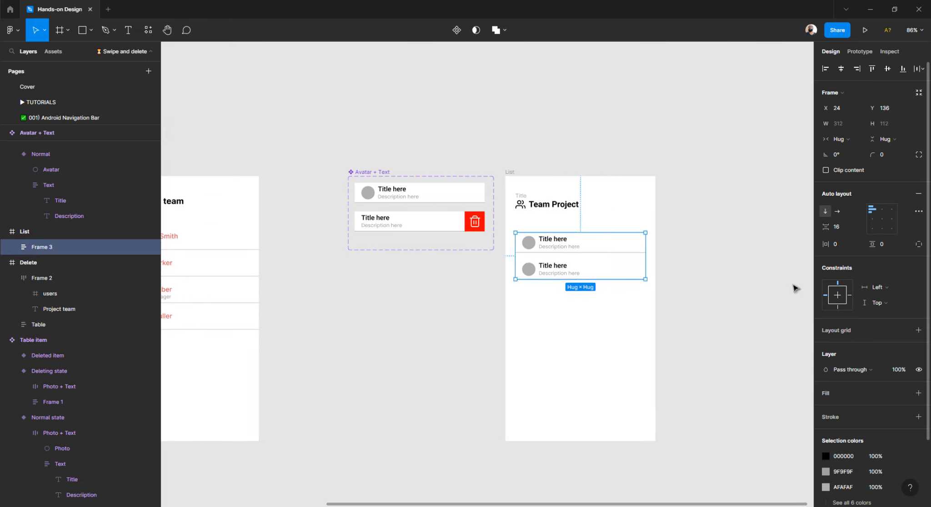
# Duplicate the second Avatar + Text row three times so the list holds five rows.
pyautogui.click(630, 323)
pyautogui.doubleClick(554, 268)
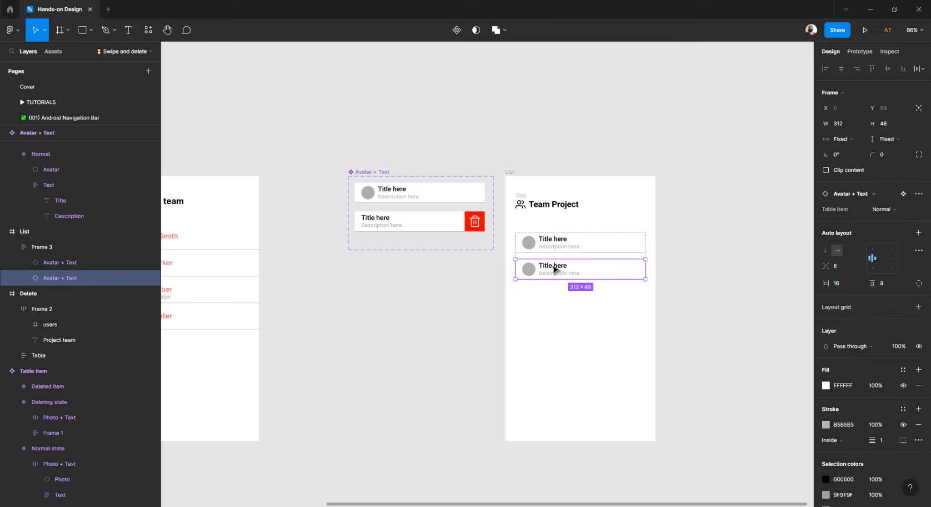
pyautogui.hotkey('ctrl', 'd')
pyautogui.hotkey('ctrl', 'd')
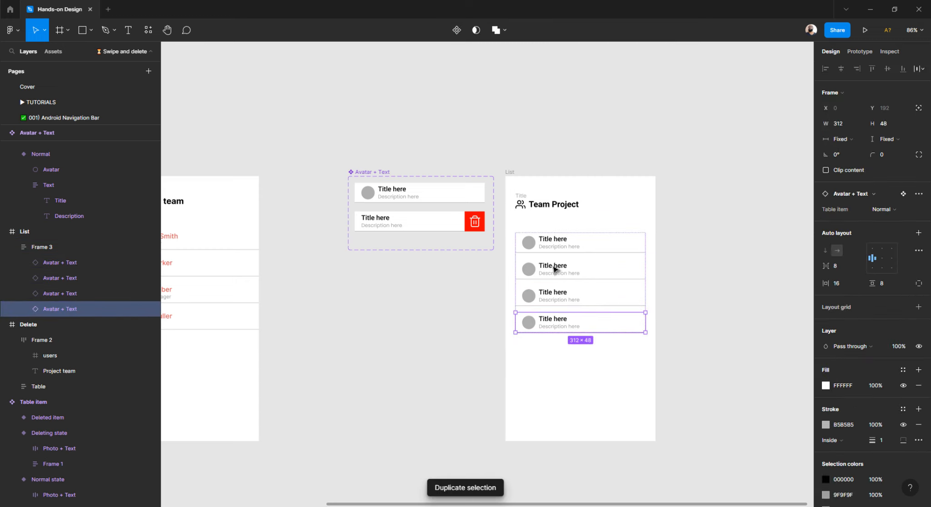
pyautogui.hotkey('ctrl', 'd')
pyautogui.click(501, 297)
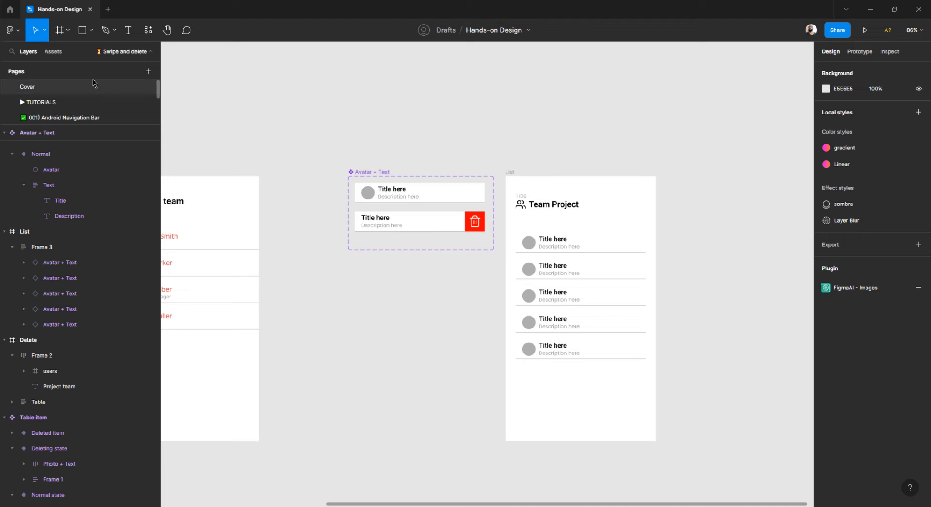
# Search the plugins for "unsplash" and run the Unsplash plugin.
pyautogui.click(20, 31)
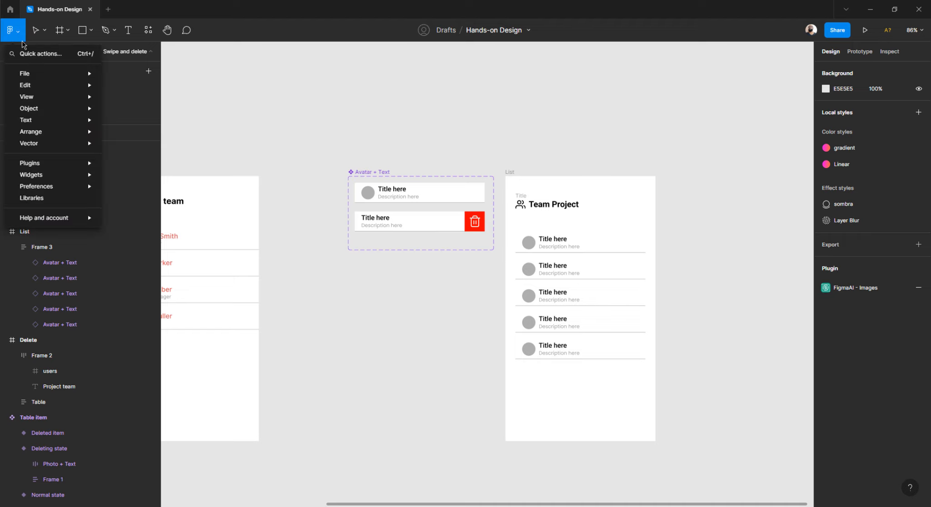
pyautogui.moveTo(38, 169)
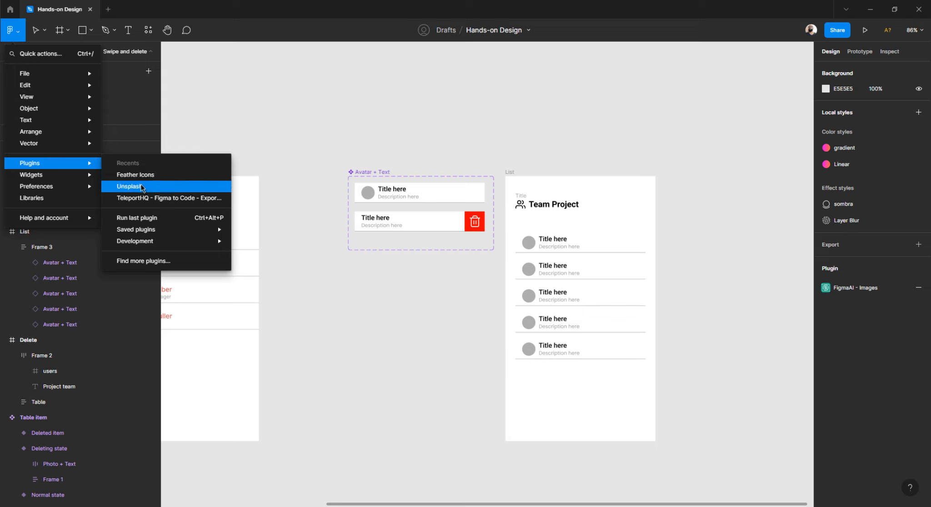
pyautogui.click(143, 263)
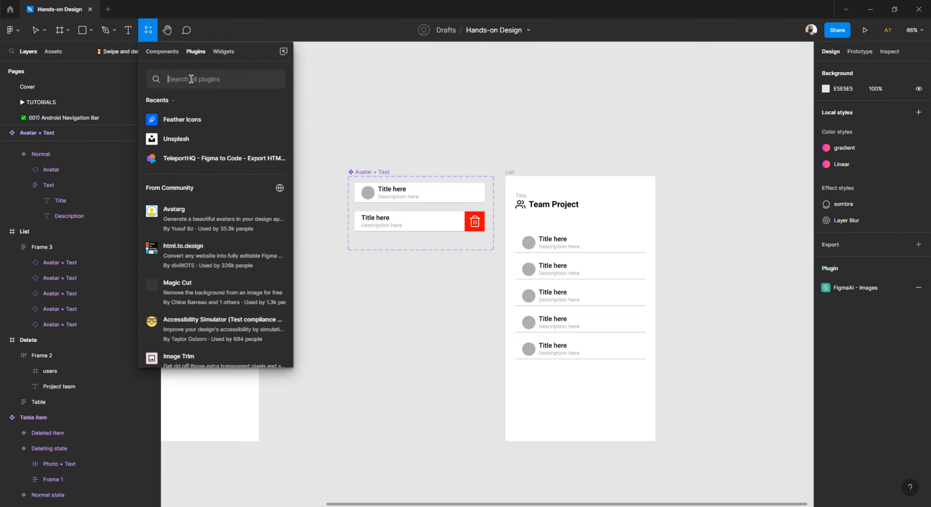
pyautogui.write('unsplash')
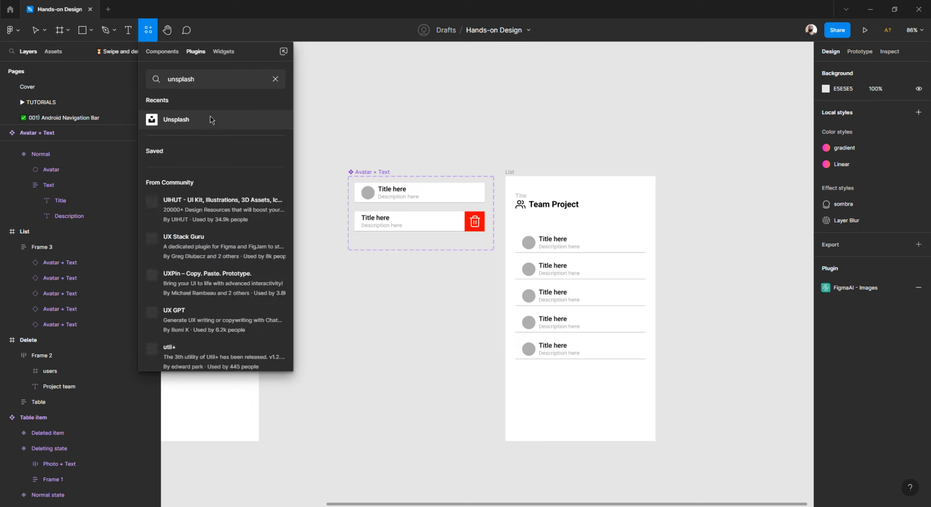
pyautogui.click(195, 119)
pyautogui.click(210, 183)
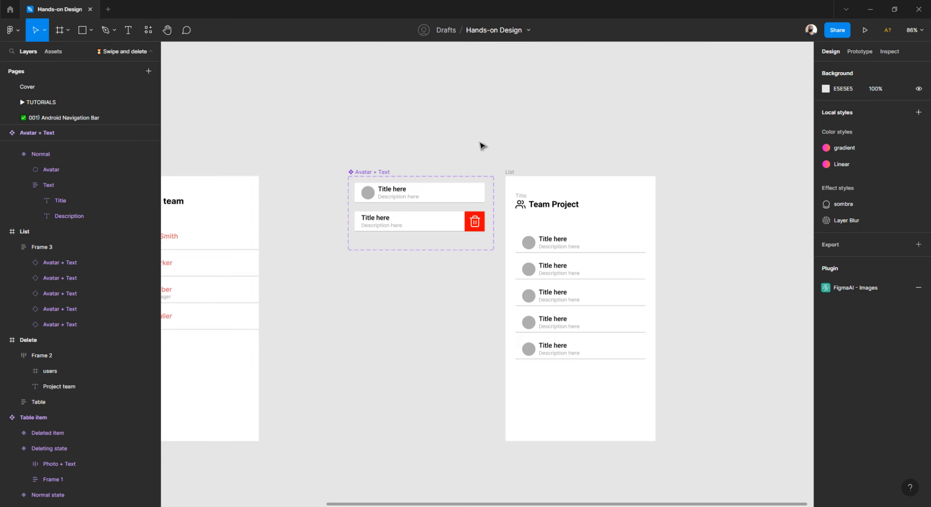
# Select the Avatar circles of all five rows in the List frame together.
pyautogui.scroll(-2, 480, 143)
pyautogui.scroll(2, 478, 142)
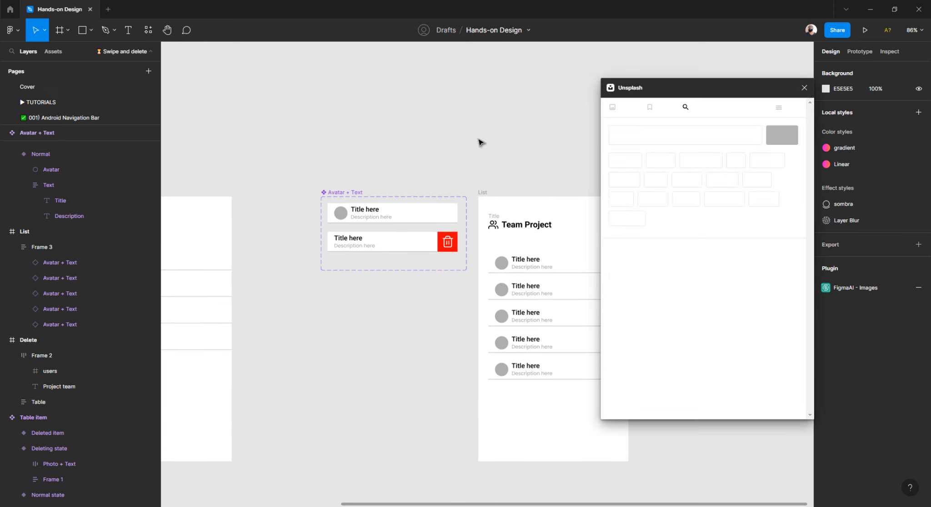
pyautogui.scroll(-3, 478, 141)
pyautogui.hscroll(4, 478, 141)
pyautogui.scroll(5, 451, 141)
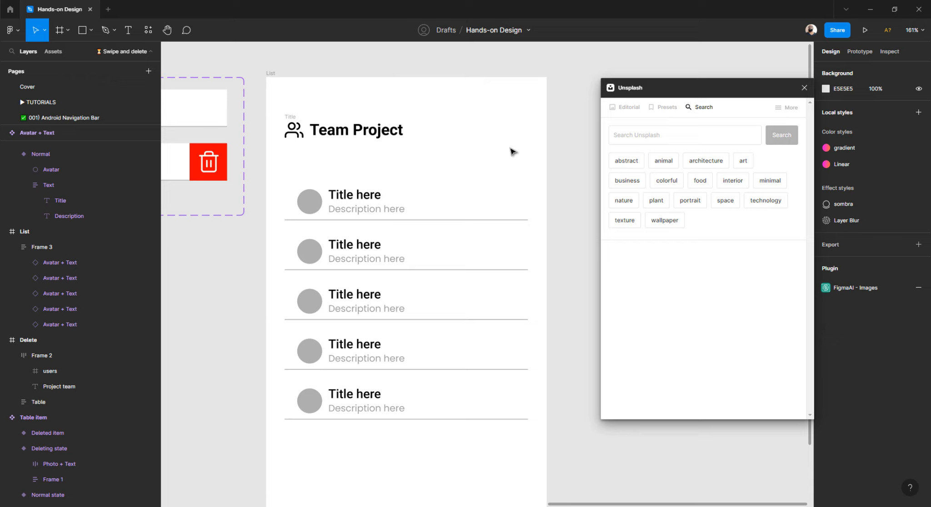
pyautogui.click(313, 203)
pyautogui.doubleClick(312, 203)
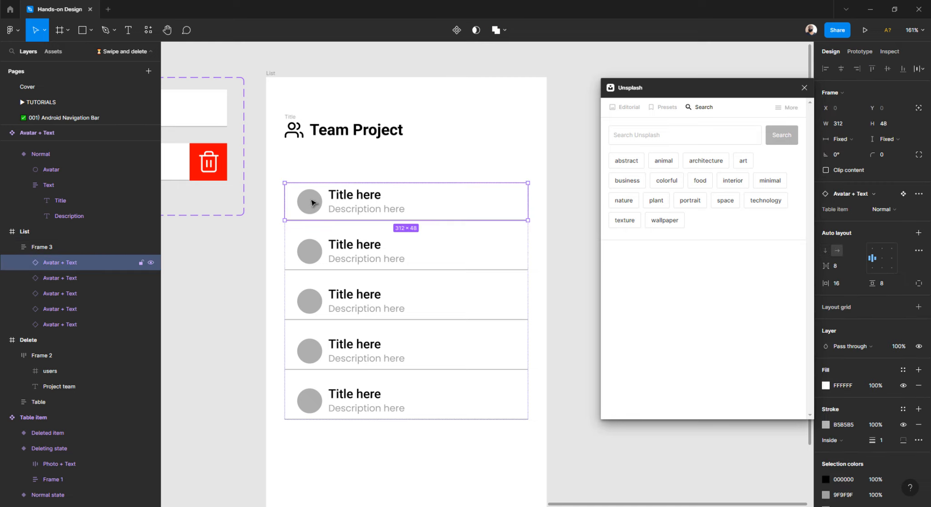
pyautogui.doubleClick(313, 203)
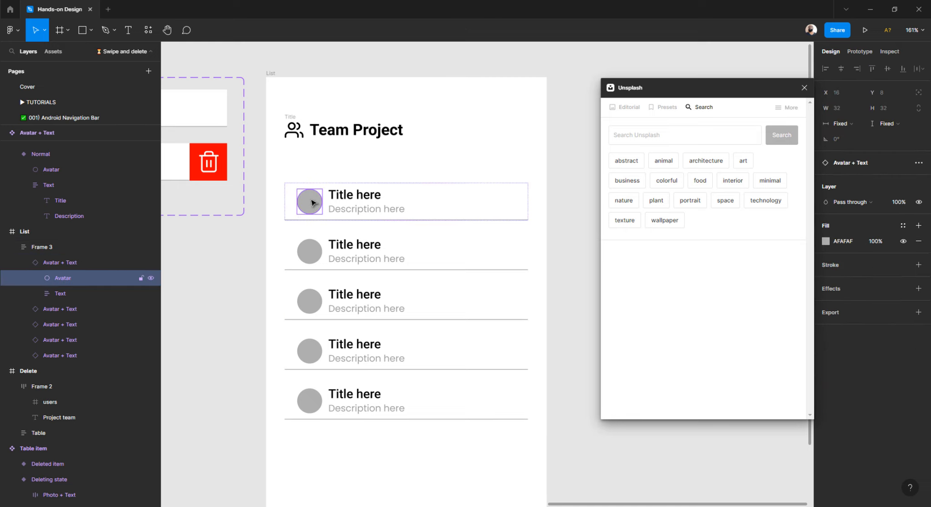
pyautogui.keyDown('shift'); pyautogui.click(313, 254); pyautogui.keyUp('shift')
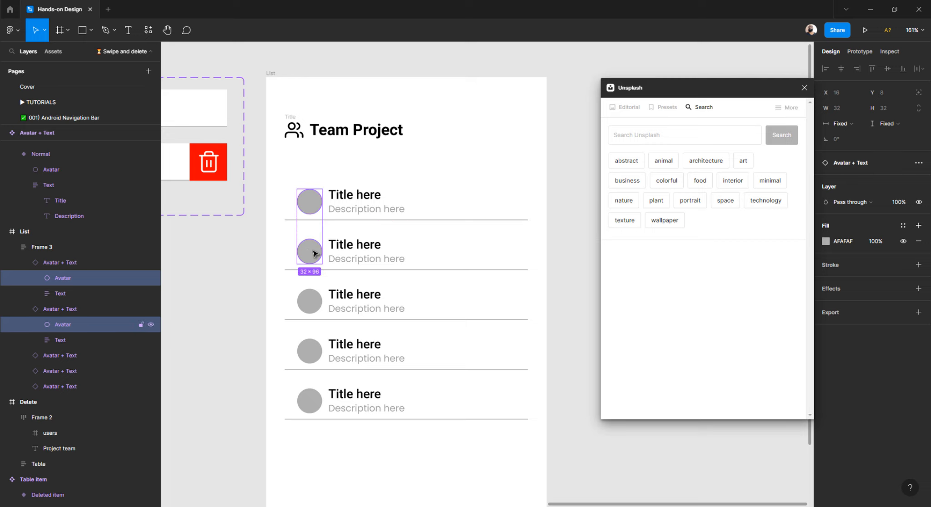
pyautogui.keyDown('shift'); pyautogui.click(315, 296); pyautogui.keyUp('shift')
pyautogui.keyDown('shift'); pyautogui.click(312, 351); pyautogui.keyUp('shift')
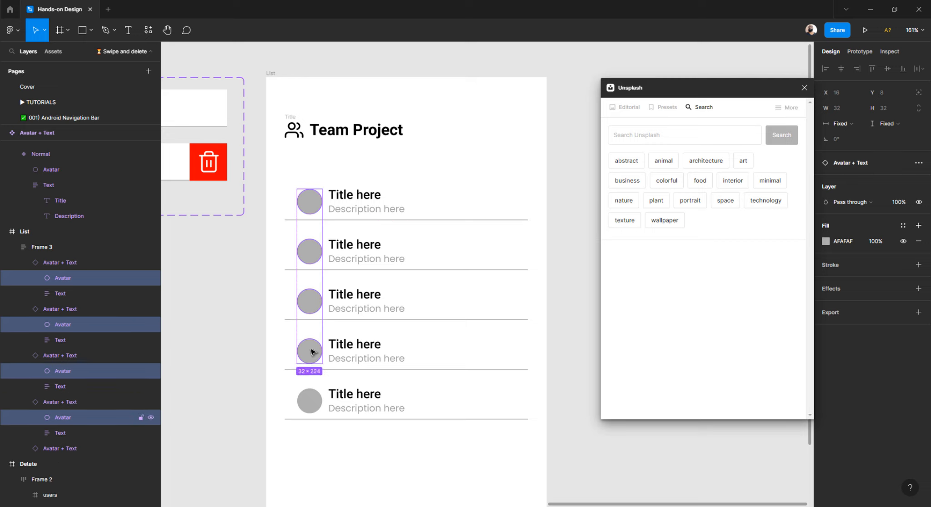
pyautogui.keyDown('shift'); pyautogui.click(311, 396); pyautogui.keyUp('shift')
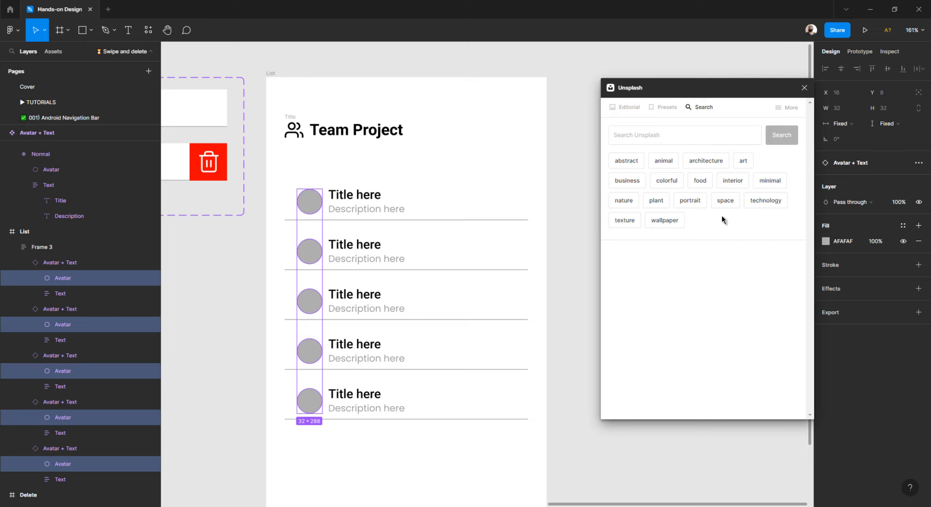
pyautogui.click(689, 201)
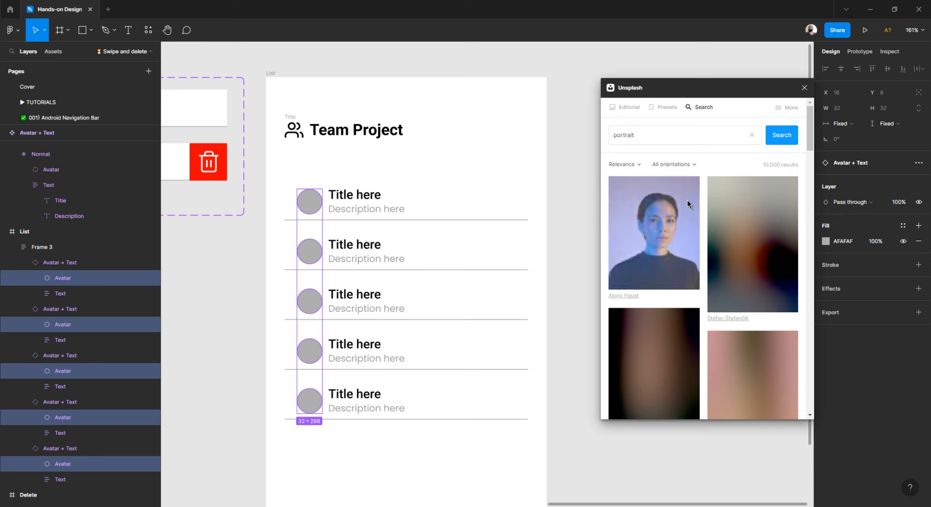
pyautogui.click(696, 198)
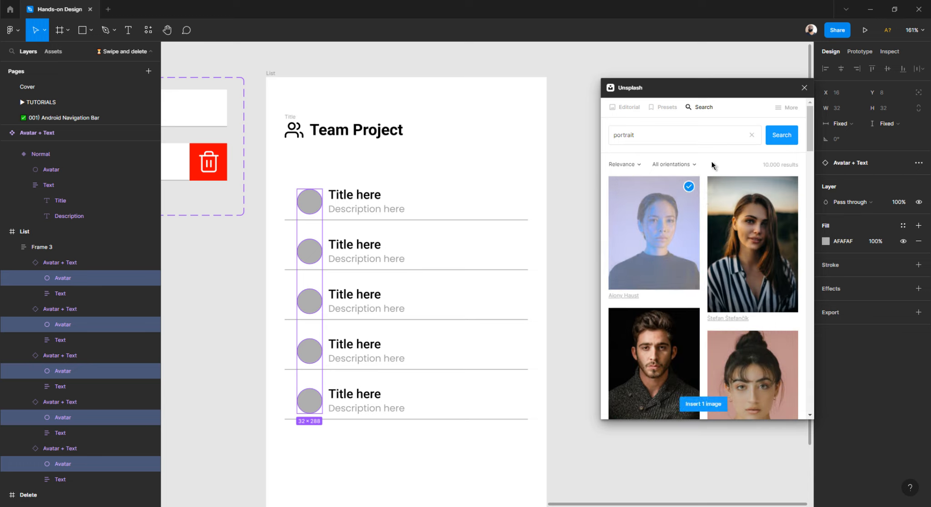
pyautogui.scroll(-3, 728, 232)
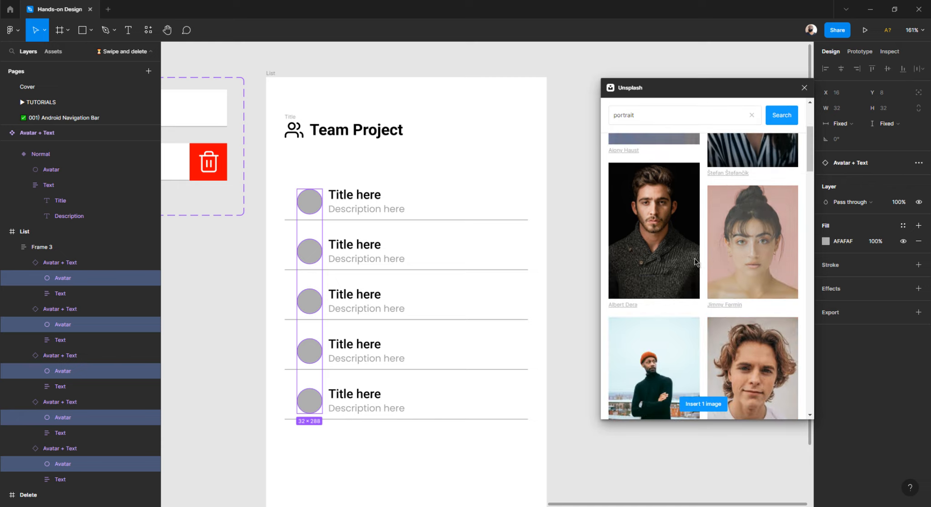
pyautogui.scroll(3, 726, 145)
pyautogui.click(751, 115)
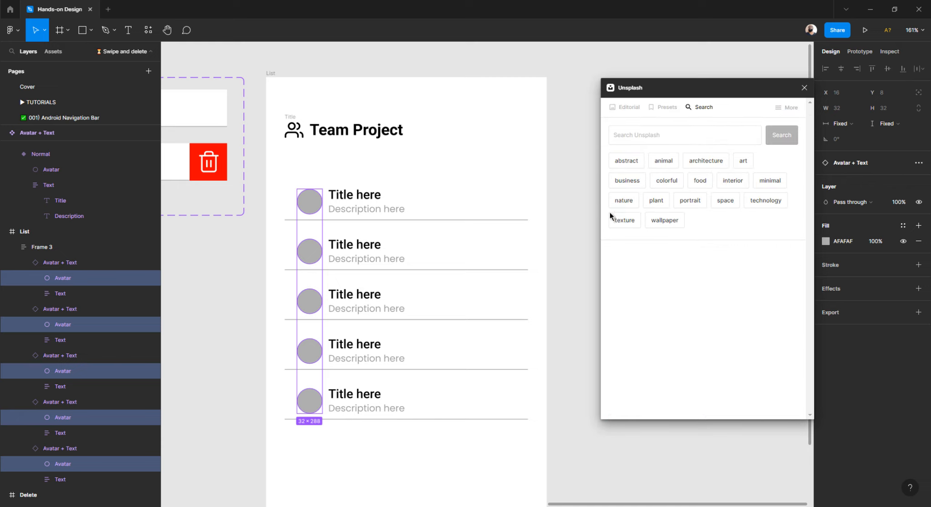
# Search Unsplash for portrait photos and try single photos on all five avatars: the blue-lit woman, and the bearded man in the dark sweater.
pyautogui.click(695, 203)
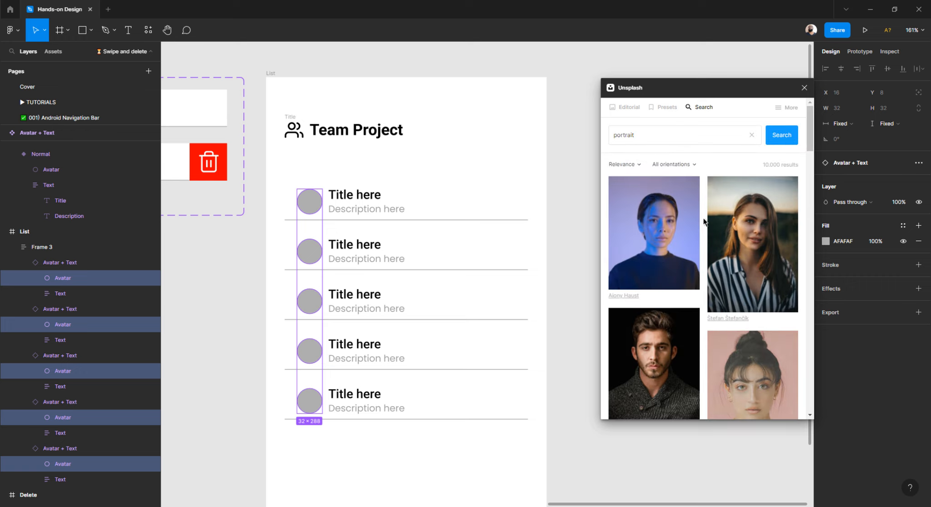
pyautogui.click(672, 200)
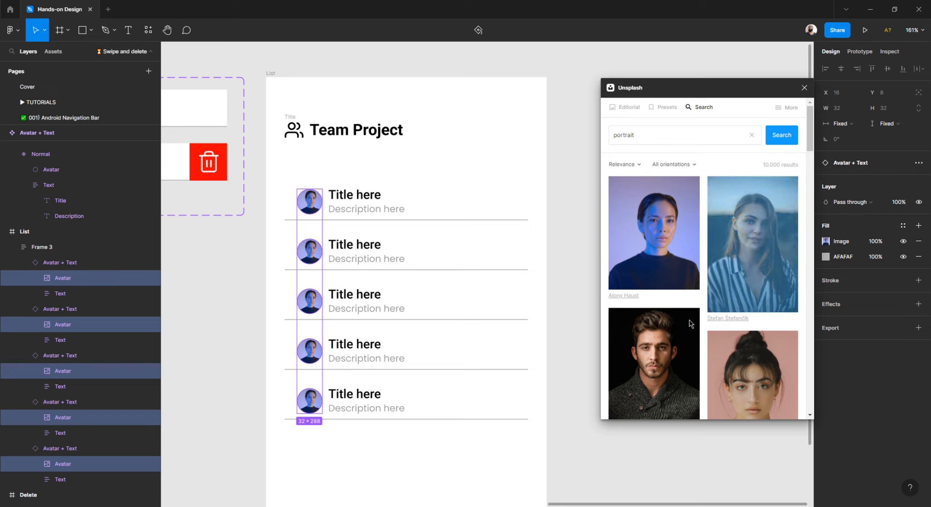
pyautogui.click(652, 355)
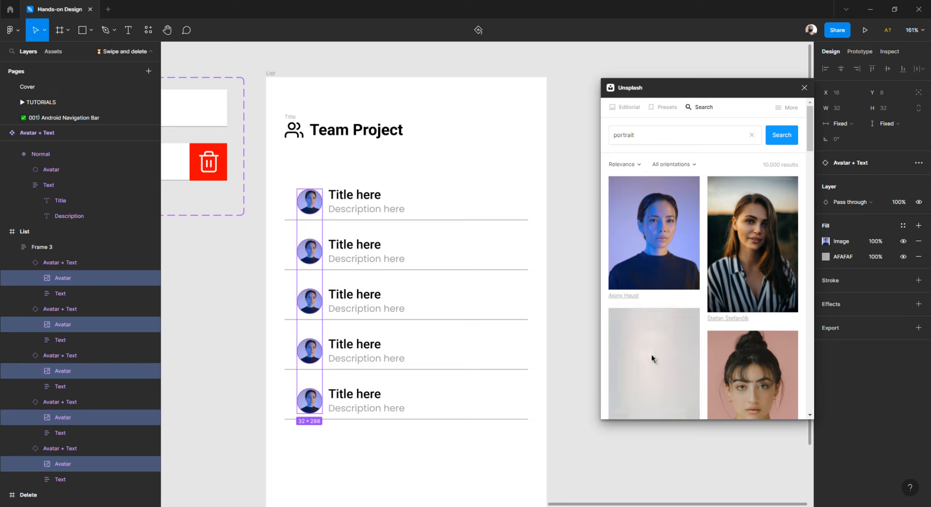
# Insert several portraits at once across the five avatars, including the blue-lit woman, the man in the orange beanie and the curly-haired man.
pyautogui.keyDown('shift'); pyautogui.click(728, 224); pyautogui.keyUp('shift')
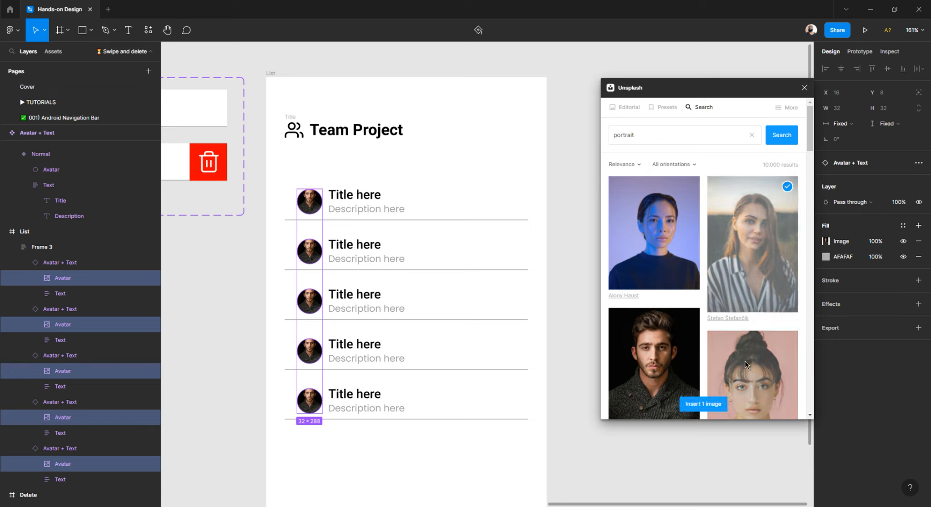
pyautogui.click(661, 256)
pyautogui.scroll(-4, 661, 264)
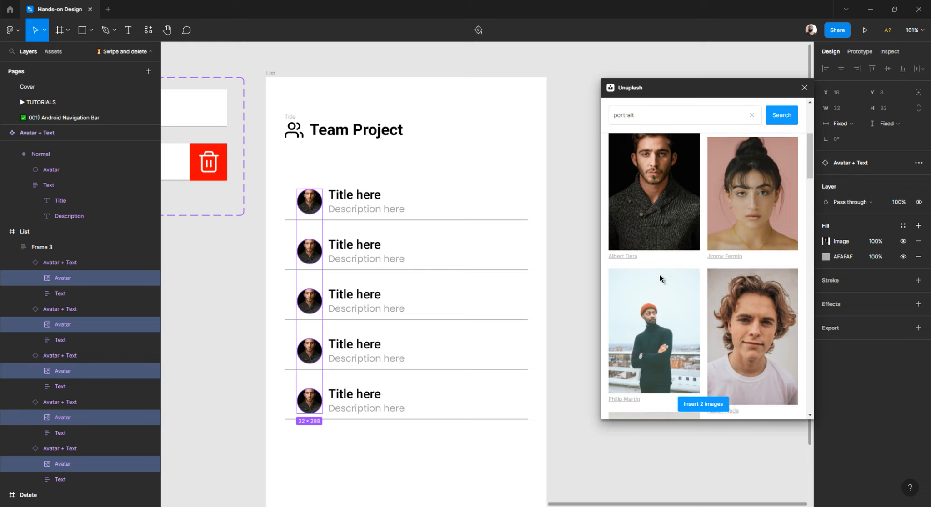
pyautogui.click(655, 309)
pyautogui.click(736, 323)
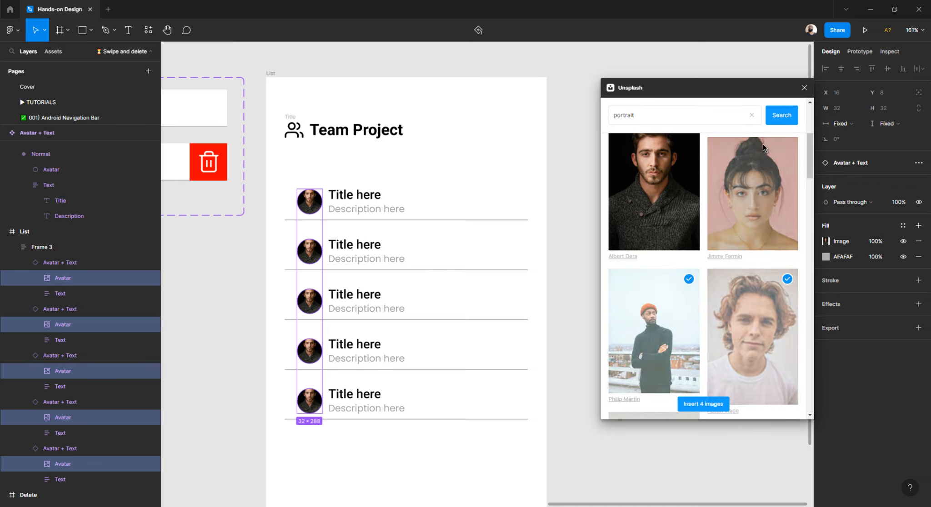
pyautogui.click(702, 405)
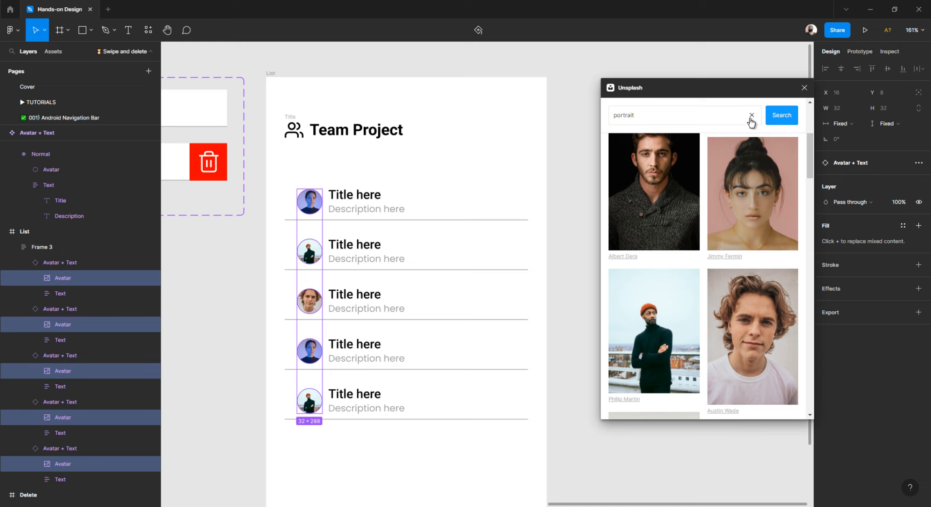
pyautogui.click(582, 137)
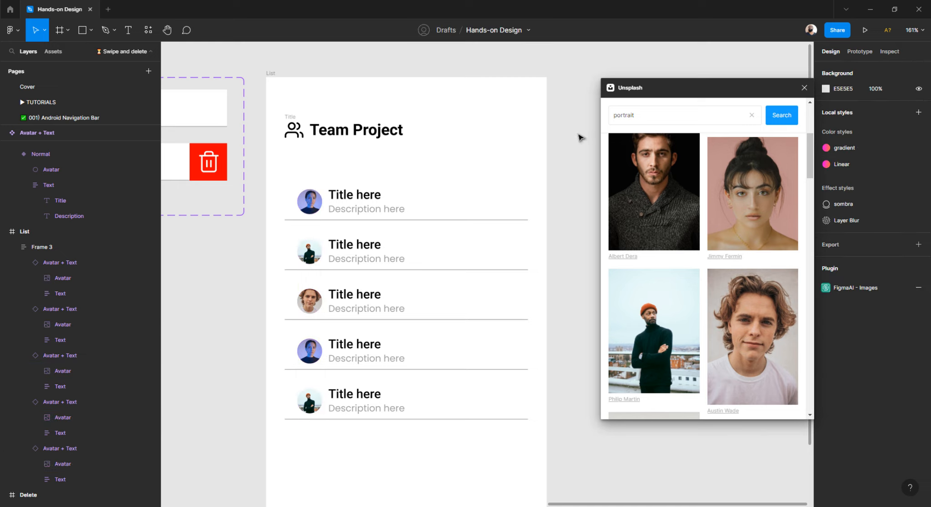
# Undo the portrait fills on the five avatars, restart the Unsplash portrait search and apply the blue-lit woman's photo to all of them.
pyautogui.hotkey('ctrl', 'z')
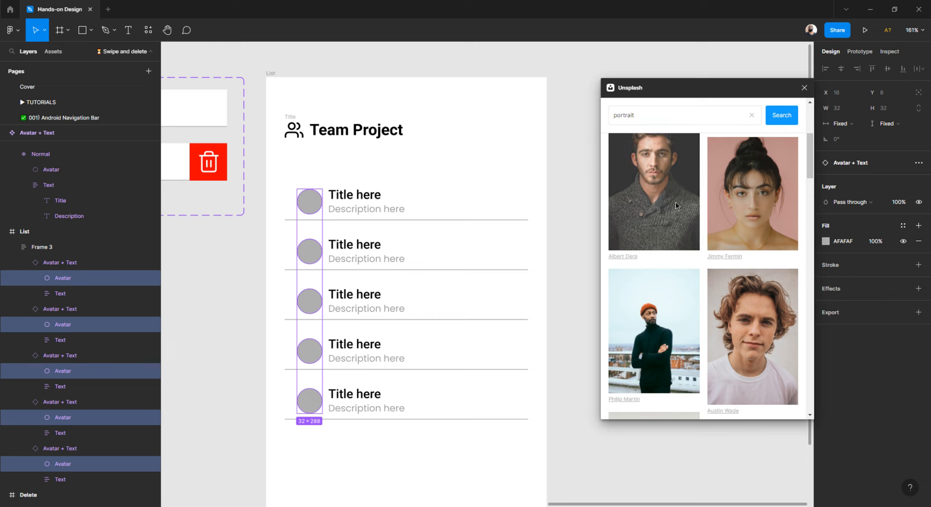
pyautogui.click(751, 135)
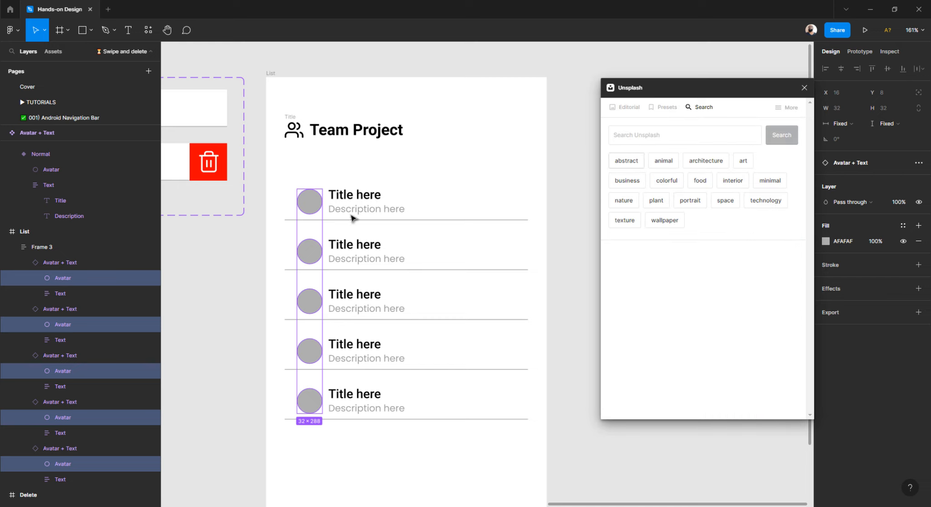
pyautogui.click(690, 201)
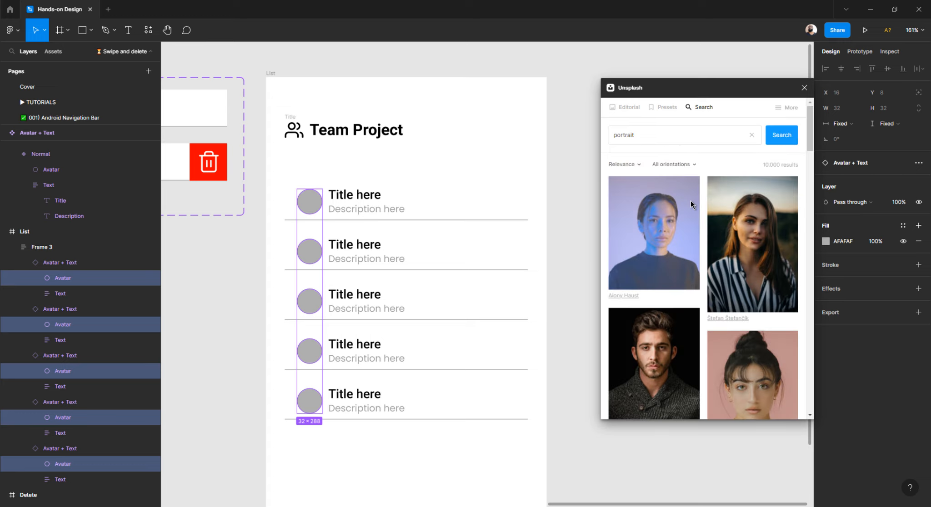
pyautogui.click(668, 214)
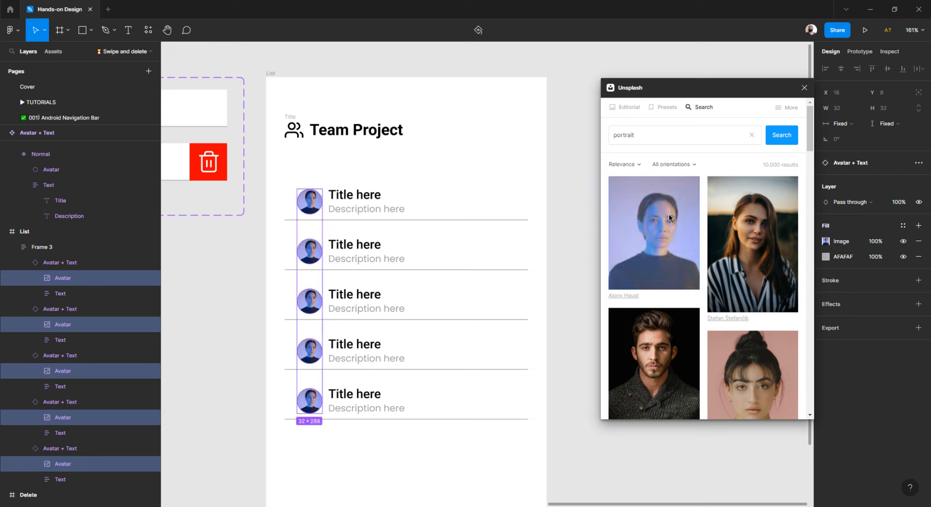
# Insert five portraits together into the avatars: striped-blouse woman, bearded man, curly-haired man in white, short-haired woman in patterned blouse, and man in blue-grey sweater.
pyautogui.keyDown('shift'); pyautogui.click(726, 205); pyautogui.keyUp('shift')
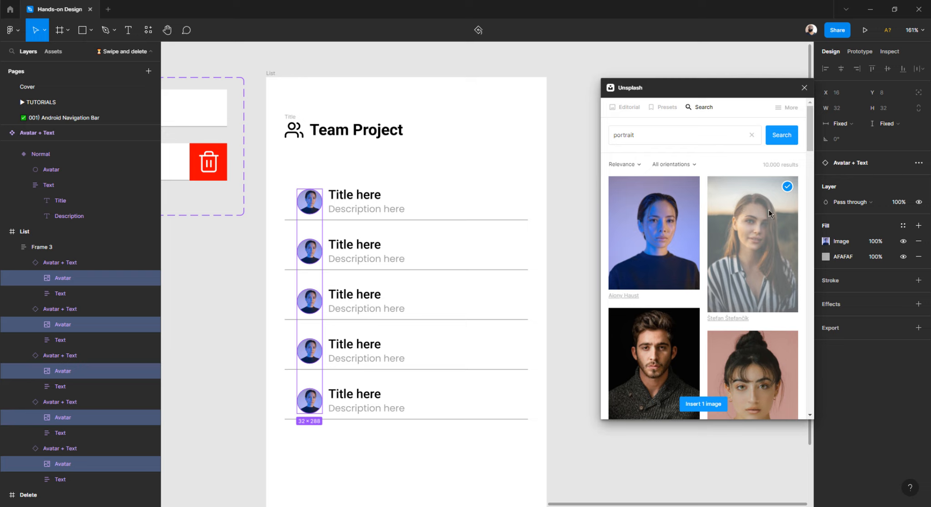
pyautogui.keyDown('shift'); pyautogui.click(668, 335); pyautogui.keyUp('shift')
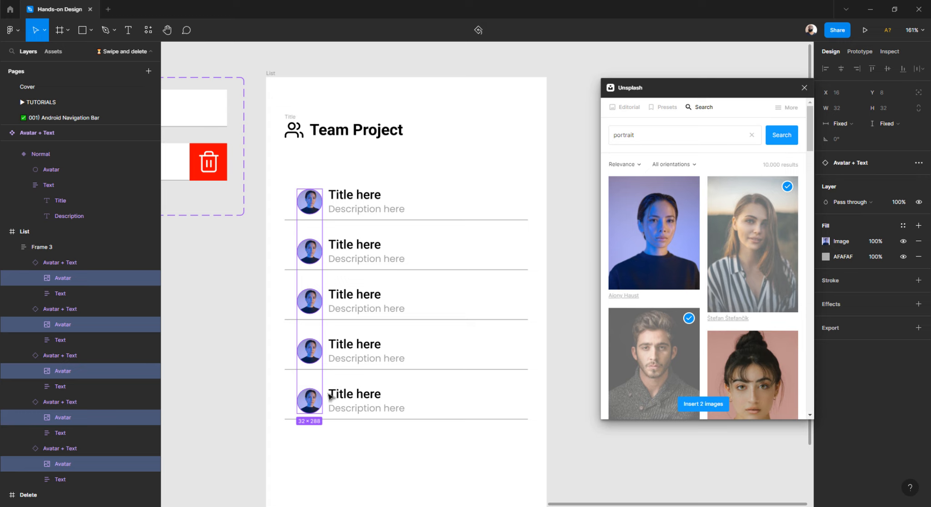
pyautogui.scroll(-1, 773, 241)
pyautogui.scroll(-3, 772, 266)
pyautogui.keyDown('shift'); pyautogui.click(746, 263); pyautogui.keyUp('shift')
pyautogui.scroll(-4, 726, 259)
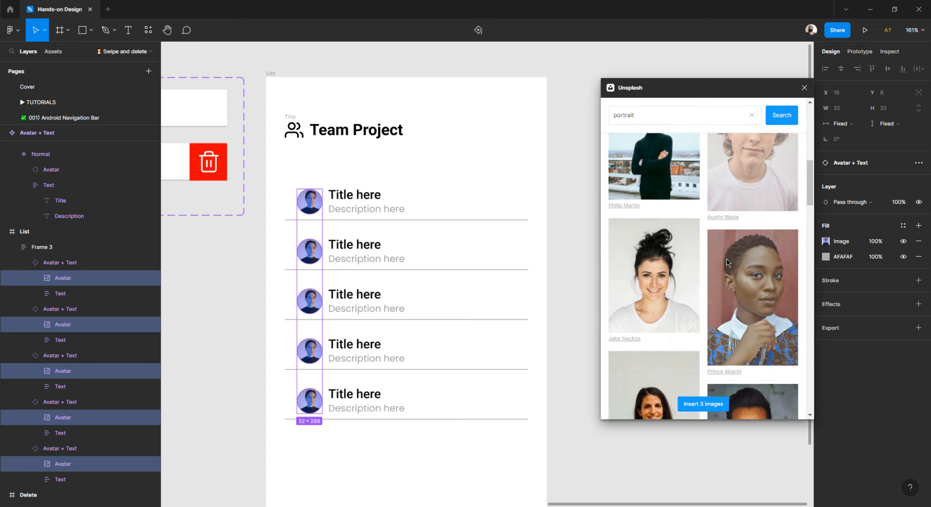
pyautogui.keyDown('shift'); pyautogui.click(726, 257); pyautogui.keyUp('shift')
pyautogui.scroll(-3, 733, 198)
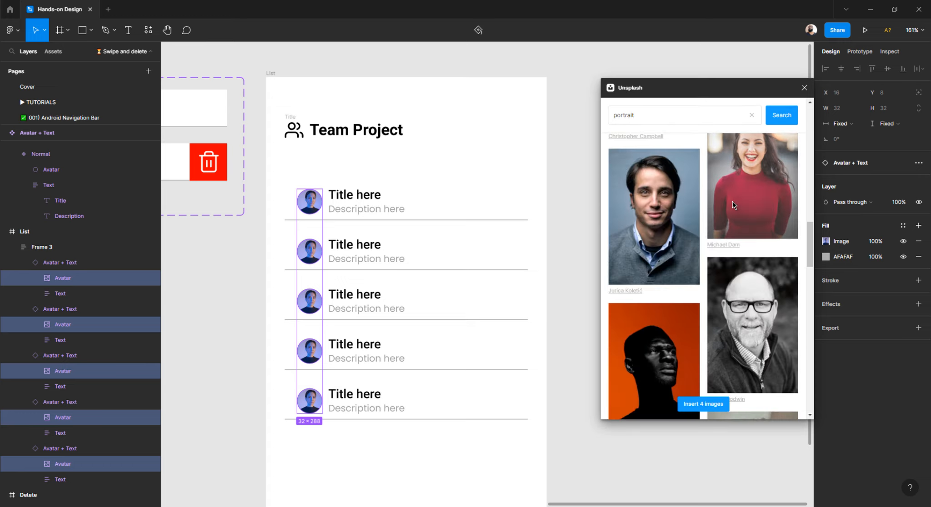
pyautogui.keyDown('shift'); pyautogui.click(651, 210); pyautogui.keyUp('shift')
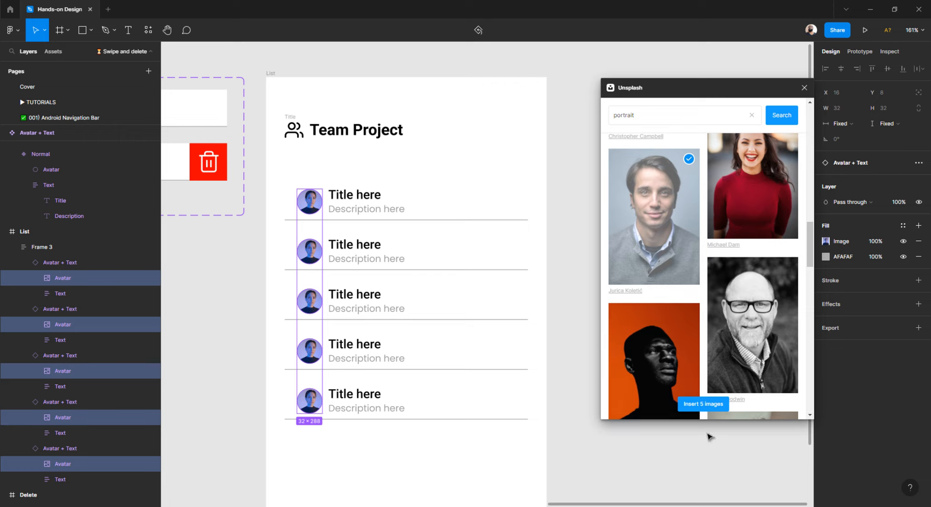
pyautogui.click(709, 406)
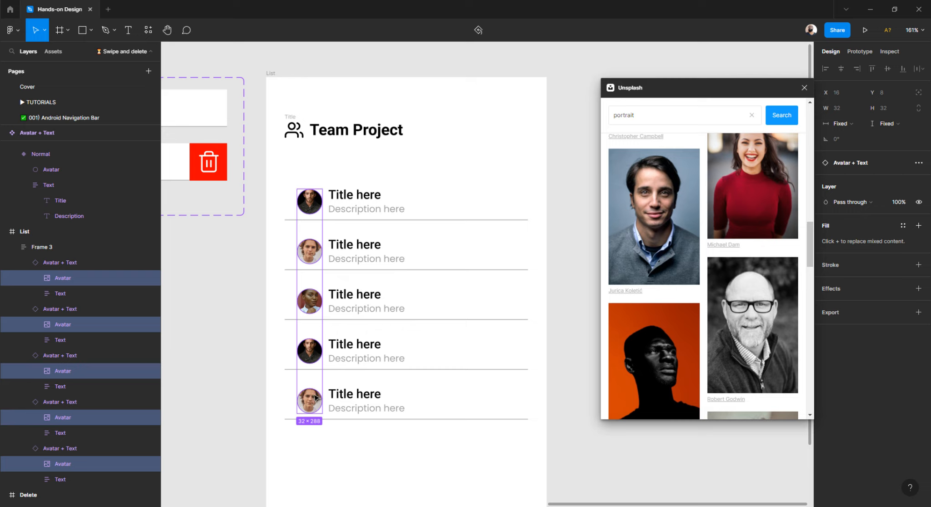
# Insert five different portraits into the avatars, including the woman in red, the red-haired woman, the smiling man in white and the curly-haired man in sunglasses.
pyautogui.click(730, 175)
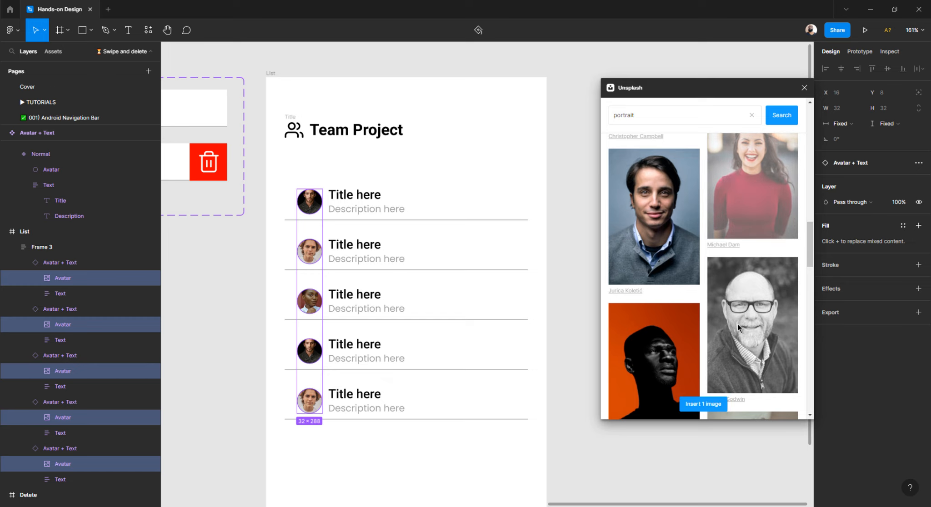
pyautogui.scroll(-4, 741, 318)
pyautogui.click(755, 301)
pyautogui.scroll(-5, 746, 298)
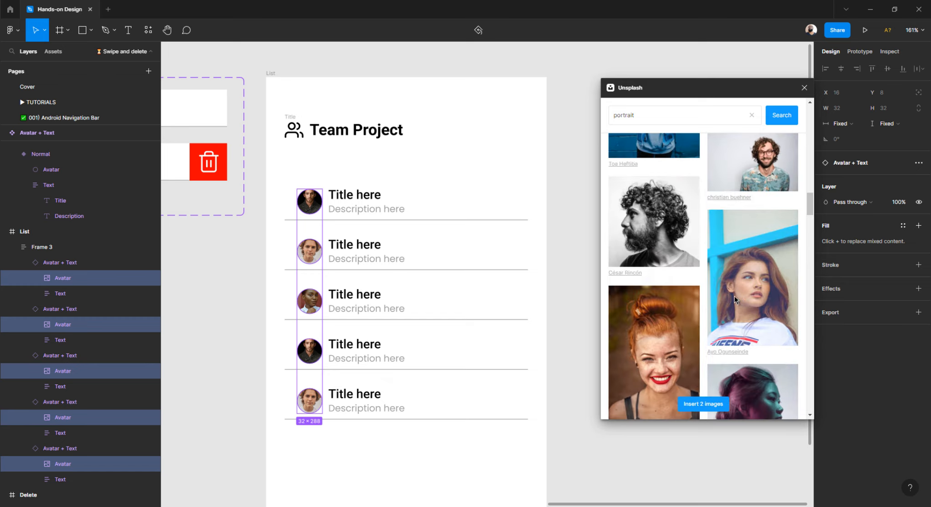
pyautogui.click(664, 333)
pyautogui.scroll(-5, 663, 341)
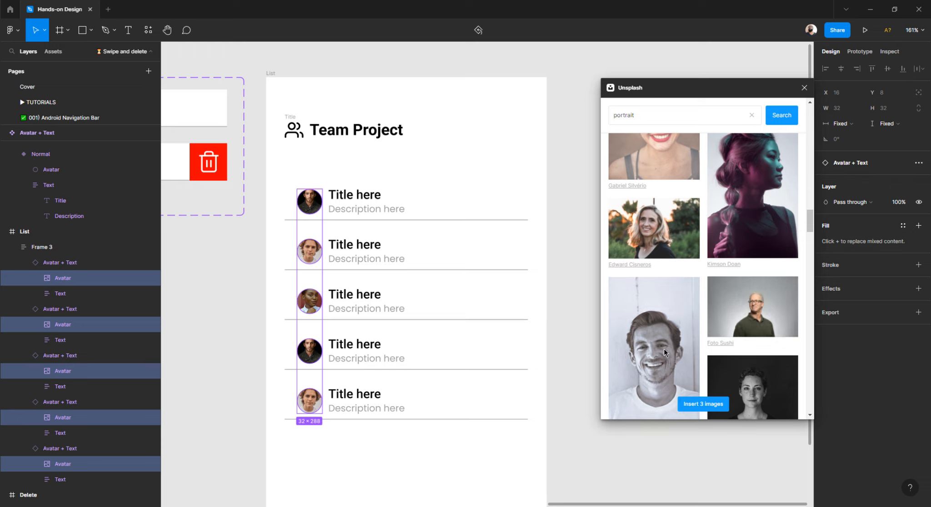
pyautogui.click(663, 348)
pyautogui.scroll(-5, 740, 352)
pyautogui.click(739, 299)
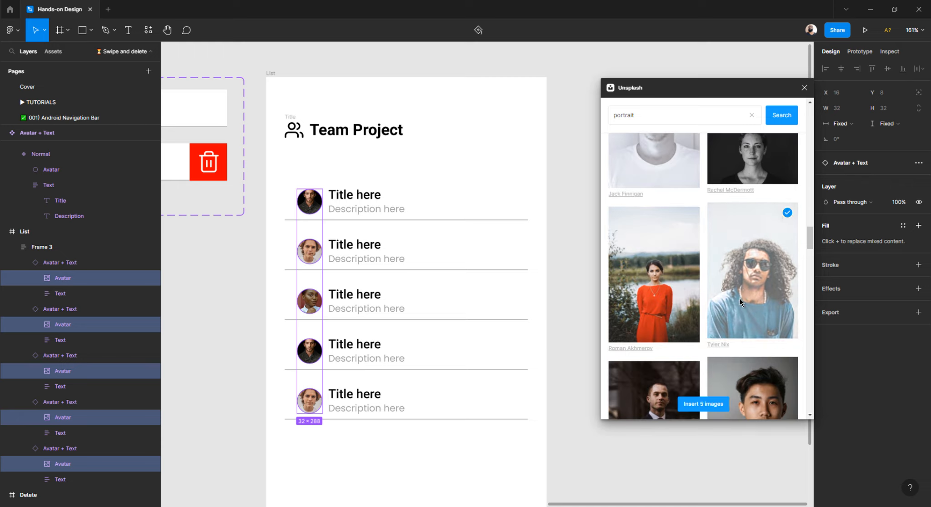
pyautogui.click(701, 403)
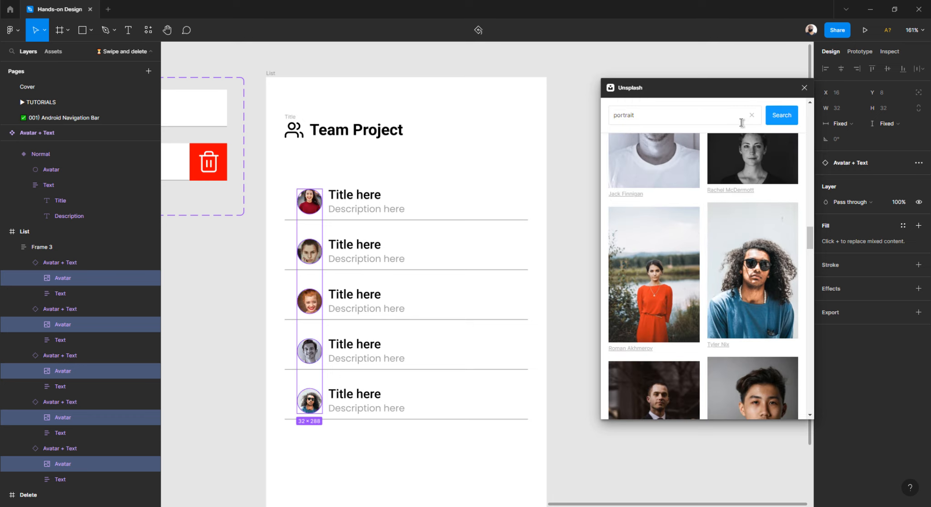
# Deselect the avatars and close the Unsplash plugin.
pyautogui.moveTo(743, 90); pyautogui.dragTo(722, 91)
pyautogui.click(504, 71)
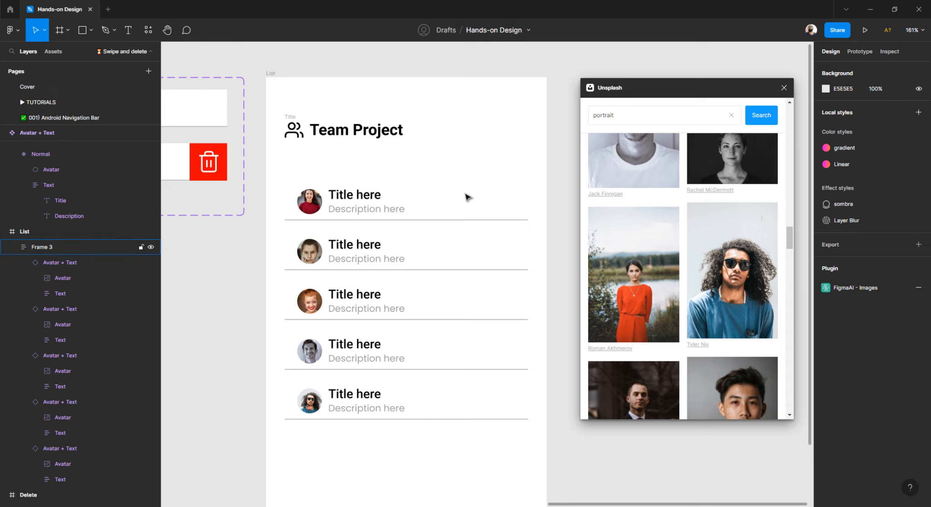
pyautogui.click(784, 88)
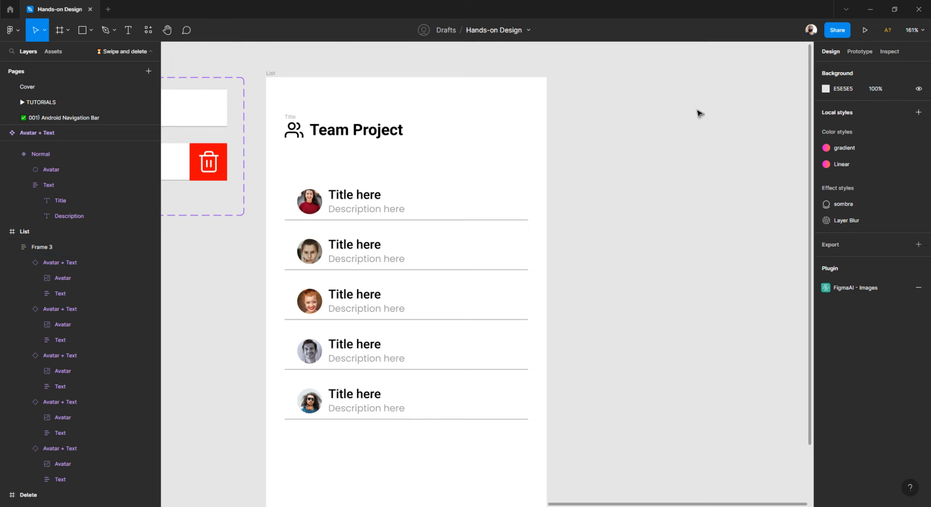
# Replace the first row's title with a team member's full name and its description with "UI Designer".
pyautogui.hscroll(-5, 605, 152)
pyautogui.scroll(4, 542, 197)
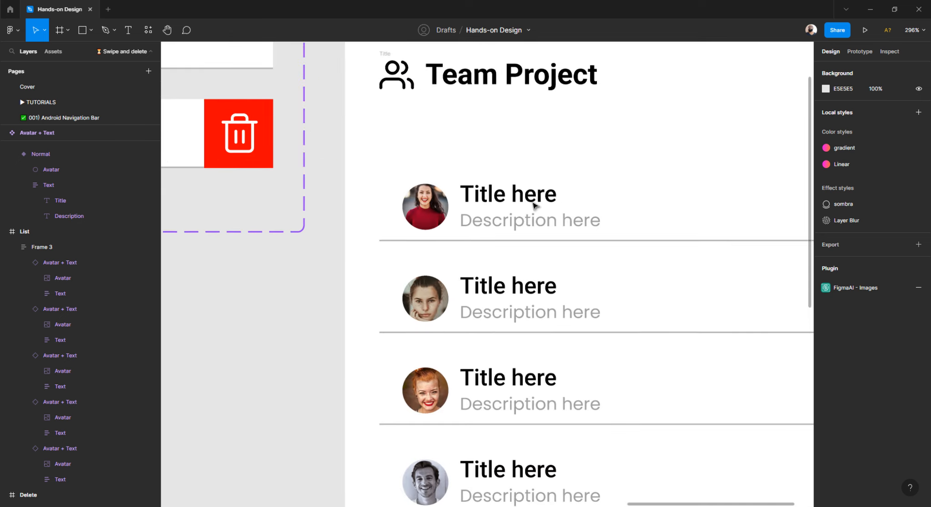
pyautogui.keyDown('ctrl'); pyautogui.doubleClick(499, 199); pyautogui.keyUp('ctrl')
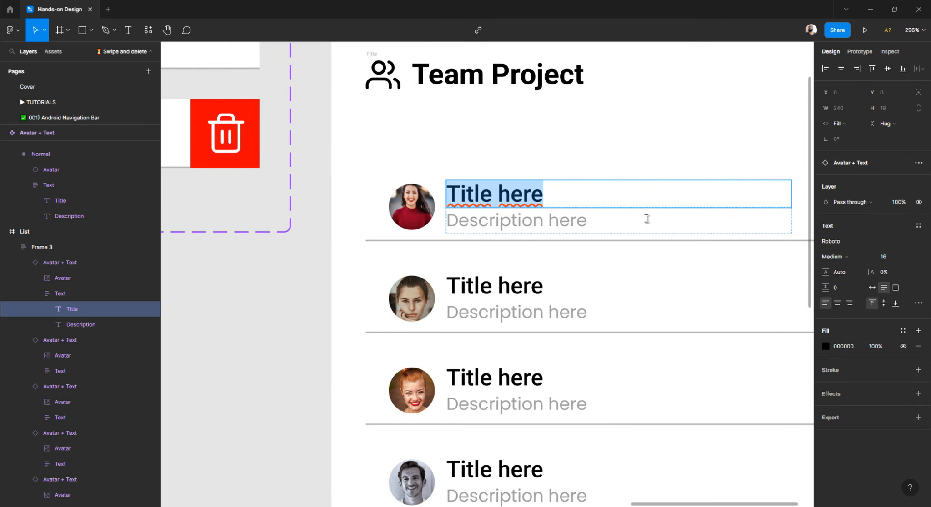
pyautogui.write('Ka')
pyautogui.press('BackSpace')
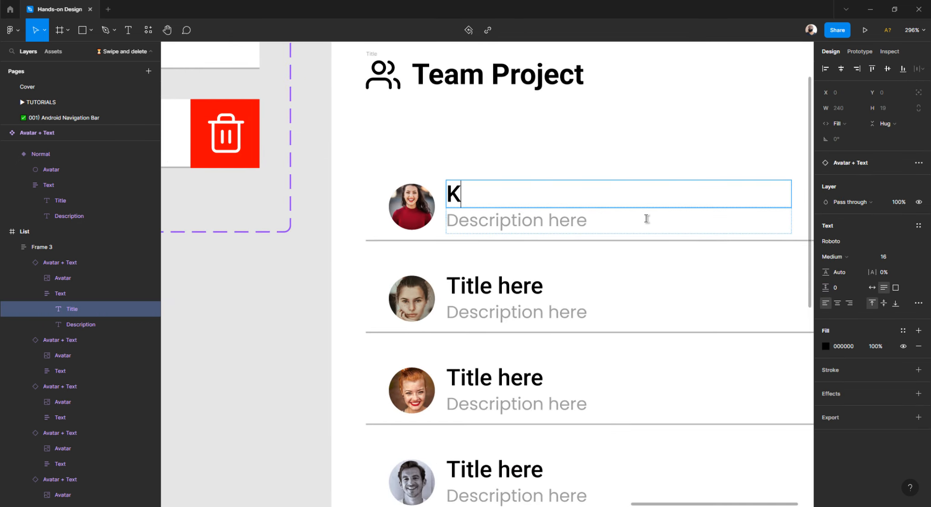
pyautogui.press('BackSpace')
pyautogui.write('Mary')
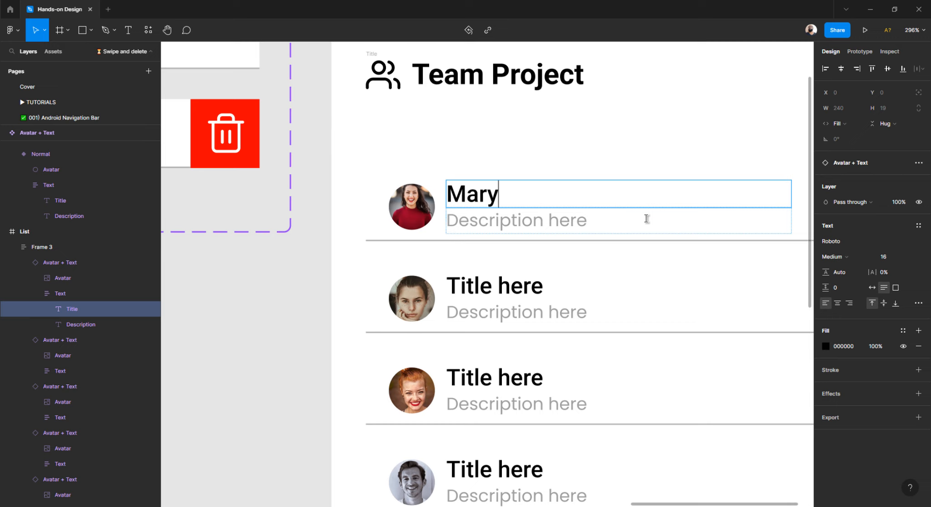
pyautogui.write(' Jane')
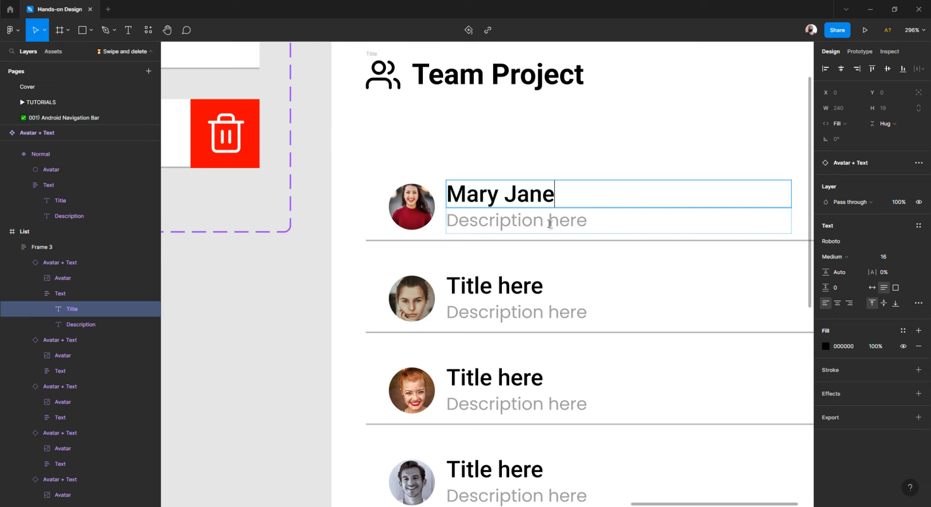
pyautogui.doubleClick(548, 223)
pyautogui.write('UI Designer')
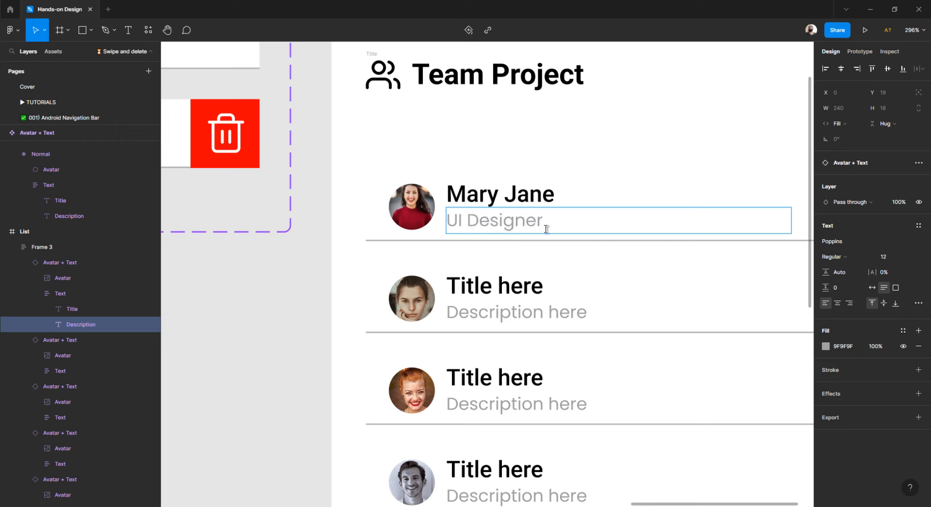
# Replace the second row's title with a team member's full name and its description with "UX Designer".
pyautogui.click(509, 289)
pyautogui.doubleClick(535, 289)
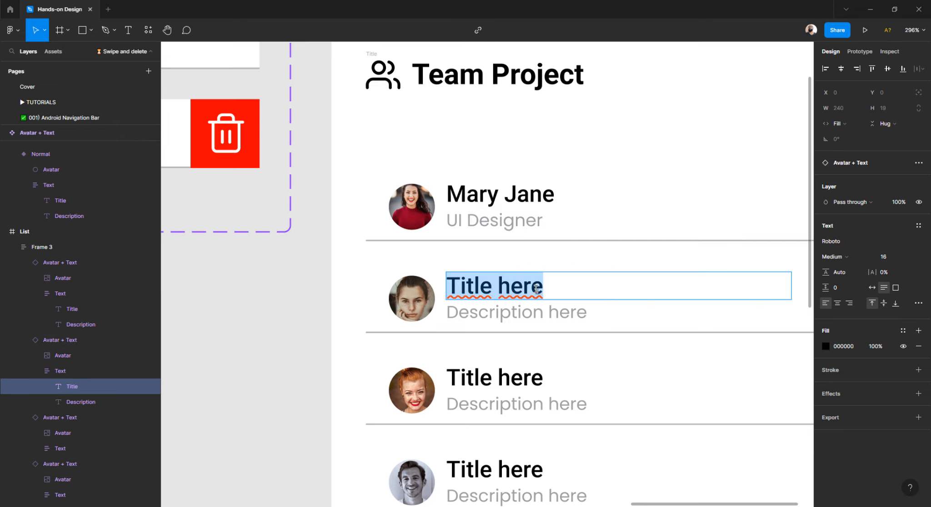
pyautogui.write('Barbara ')
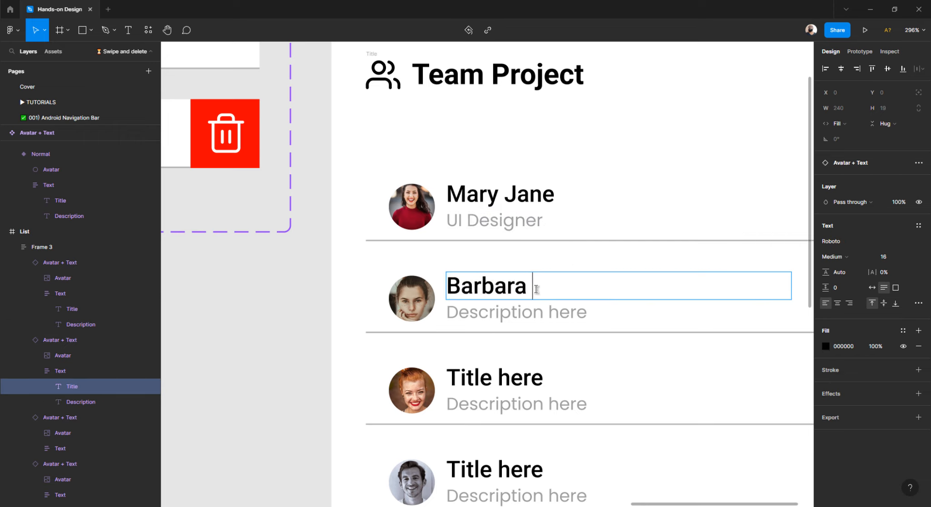
pyautogui.write('Dias')
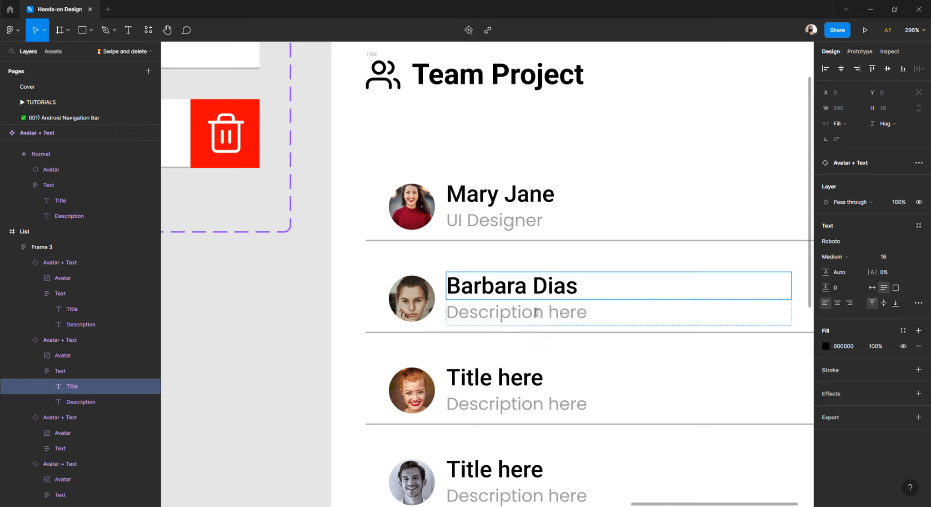
pyautogui.click(541, 312)
pyautogui.doubleClick(542, 312)
pyautogui.write('UX De')
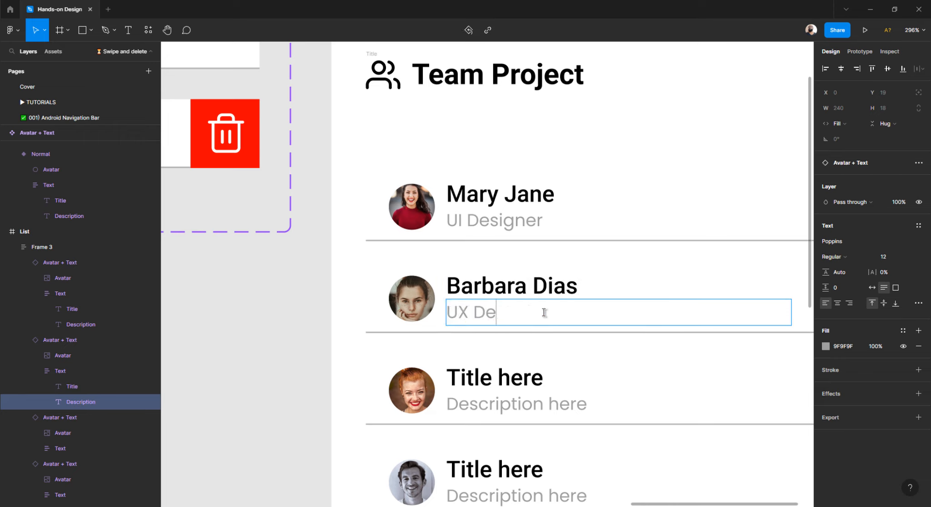
pyautogui.write('signer')
# Replace the third row's title with a team member's full name and its description with "Project Manager".
pyautogui.scroll(-2, 543, 311)
pyautogui.doubleClick(505, 283)
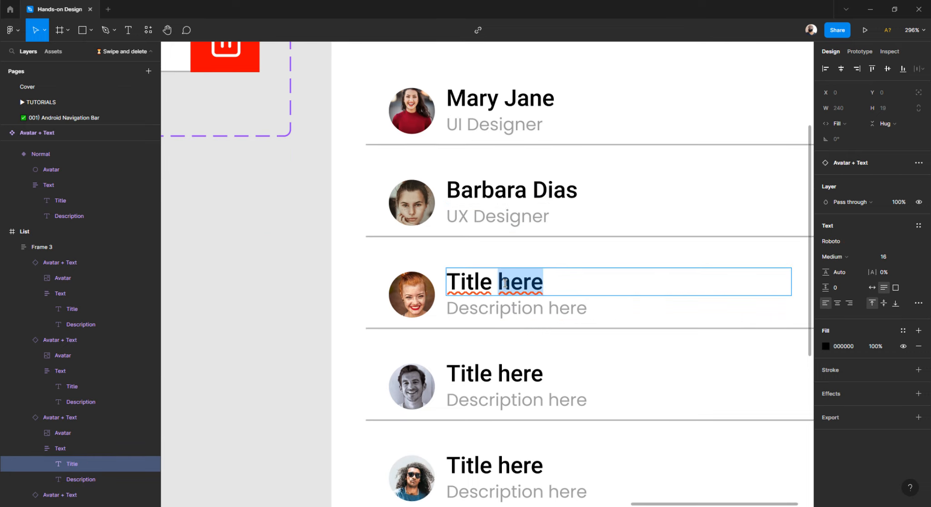
pyautogui.tripleClick(505, 283)
pyautogui.write('Ane')
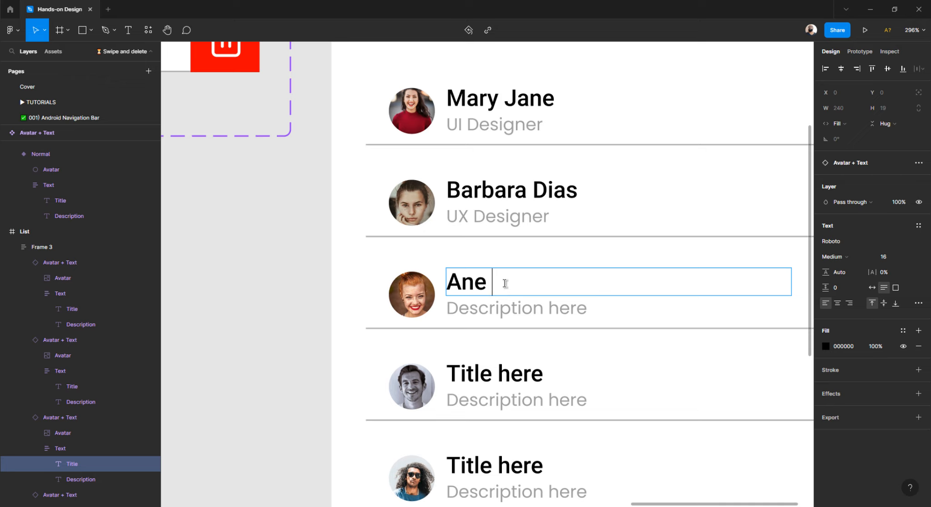
pyautogui.write(' Parks')
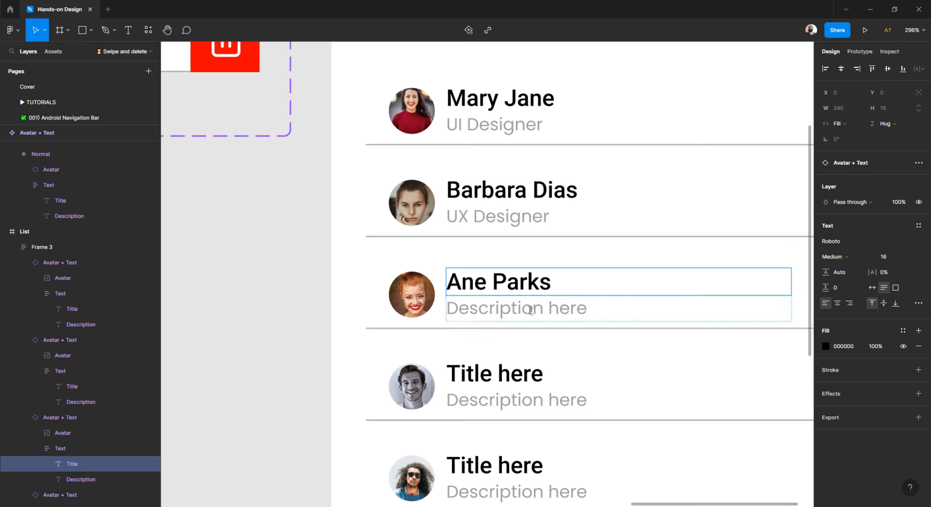
pyautogui.click(530, 310)
pyautogui.doubleClick(527, 313)
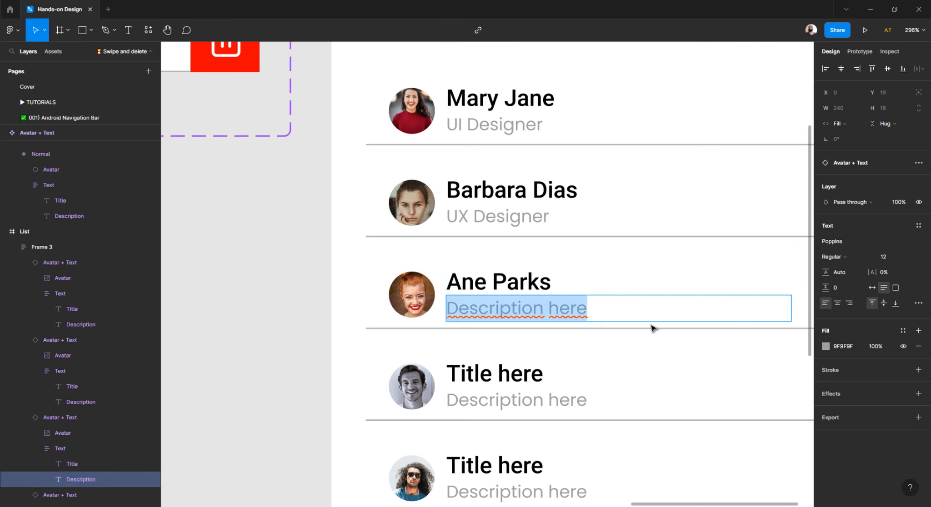
pyautogui.write('Projec')
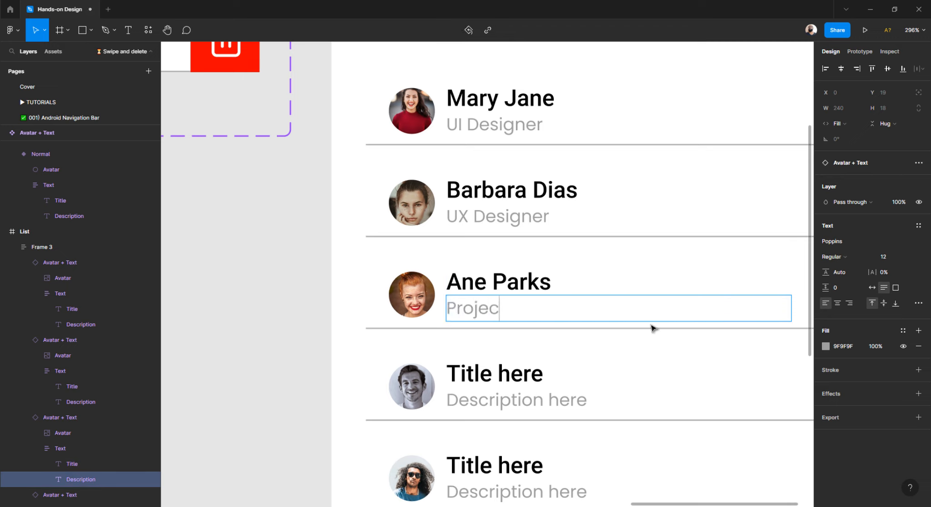
pyautogui.write('t manag')
pyautogui.press('BackSpace')
pyautogui.press('BackSpace')
pyautogui.press('BackSpace')
pyautogui.press('BackSpace')
pyautogui.press('BackSpace')
pyautogui.write('Manag')
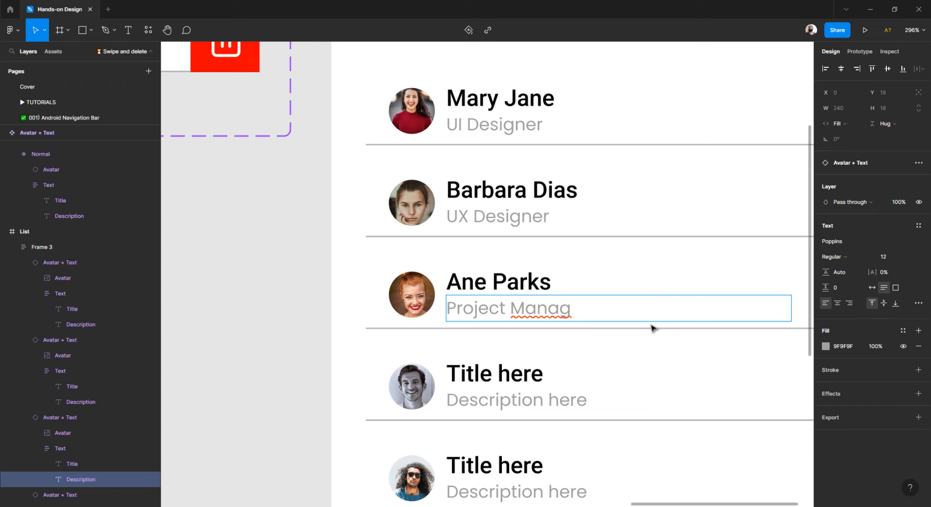
pyautogui.write('er')
# Replace the fourth row's title with a team member's full name and its description with "iOS Developer".
pyautogui.scroll(-1, 567, 283)
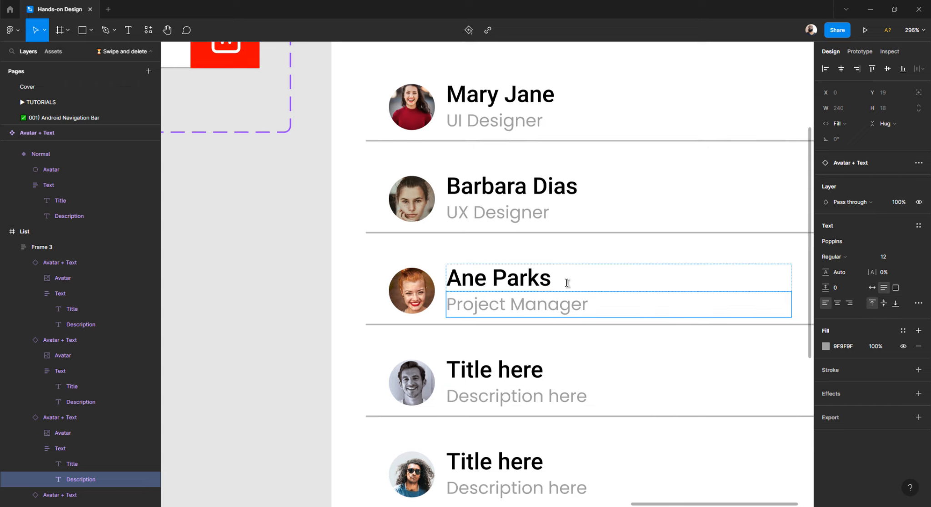
pyautogui.scroll(-3, 567, 283)
pyautogui.moveTo(446, 356); pyautogui.dragTo(541, 359)
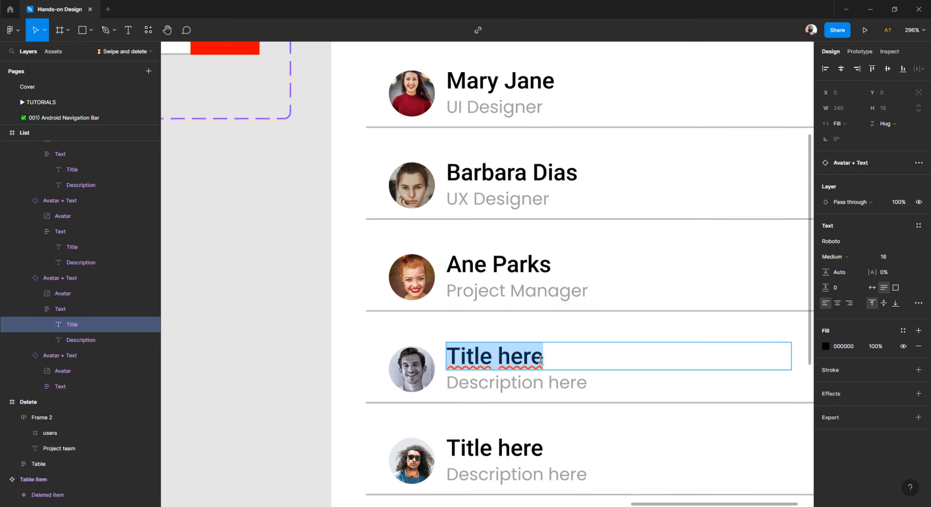
pyautogui.write('Paul Clar')
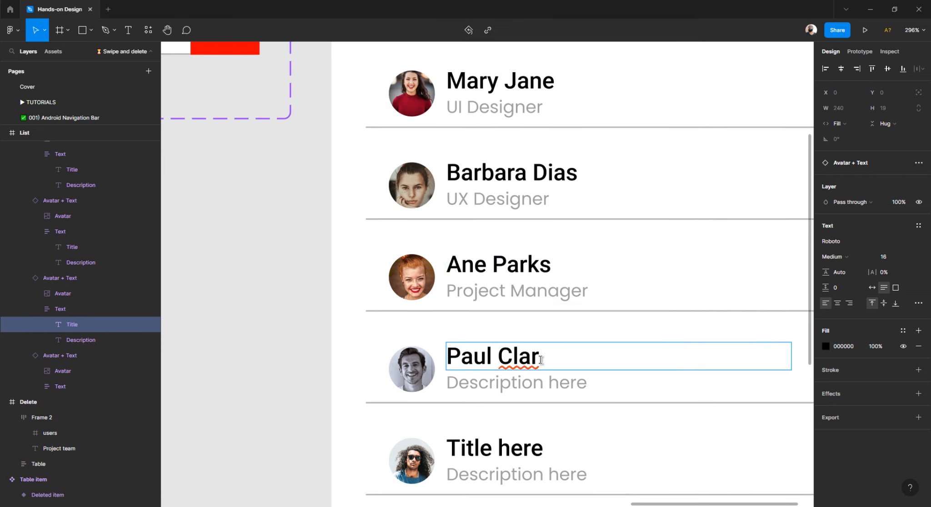
pyautogui.write('ks')
pyautogui.doubleClick(526, 383)
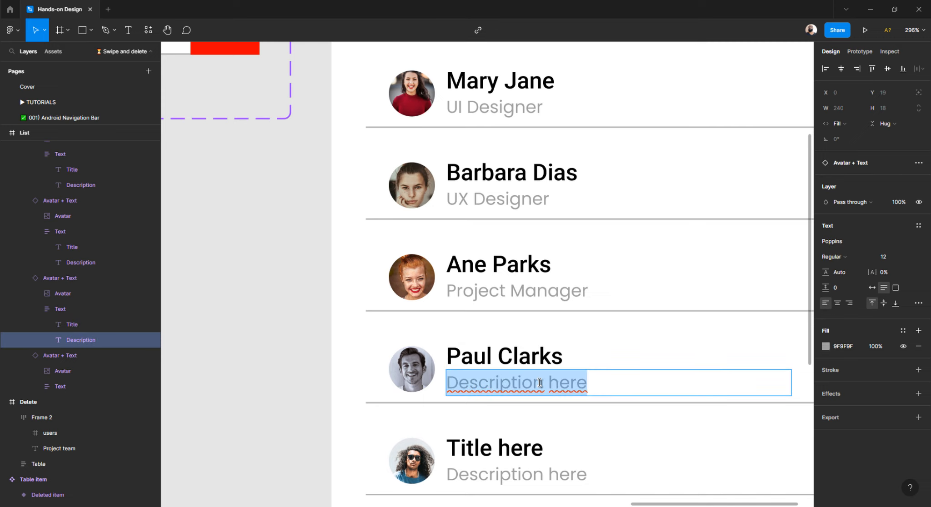
pyautogui.write('iO')
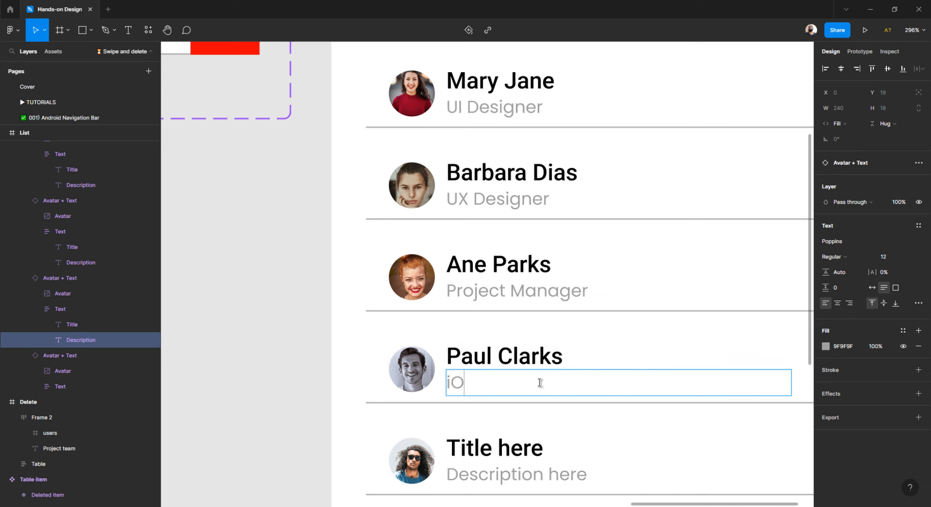
pyautogui.write('S Develope')
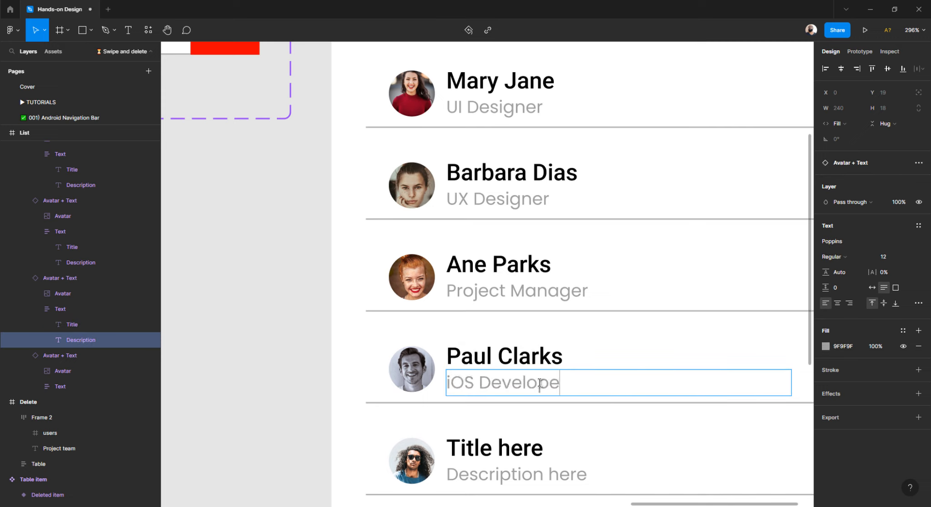
pyautogui.write('r')
# Replace the fifth row's title with a team member's full name and its description with "Android Developer", and deselect the text.
pyautogui.scroll(-1, 516, 384)
pyautogui.doubleClick(494, 427)
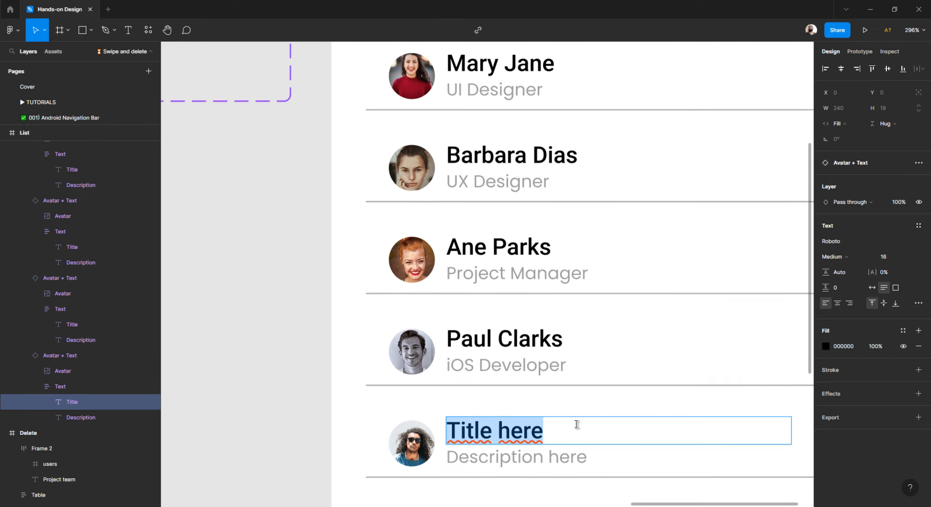
pyautogui.write('P')
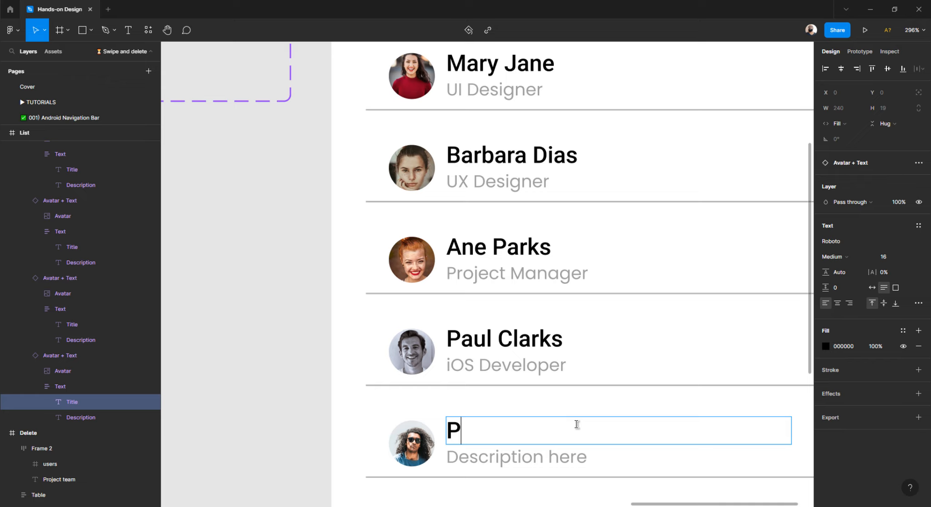
pyautogui.write('etter ')
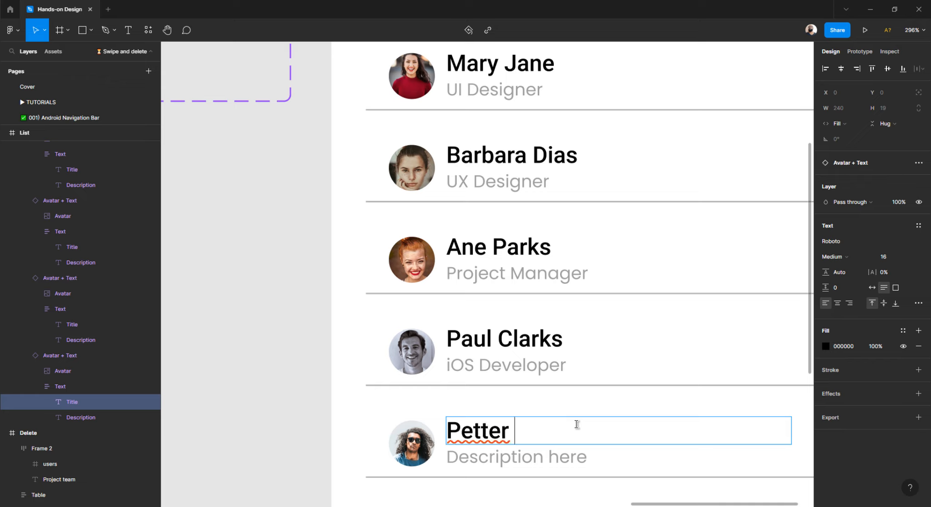
pyautogui.write('Johnson')
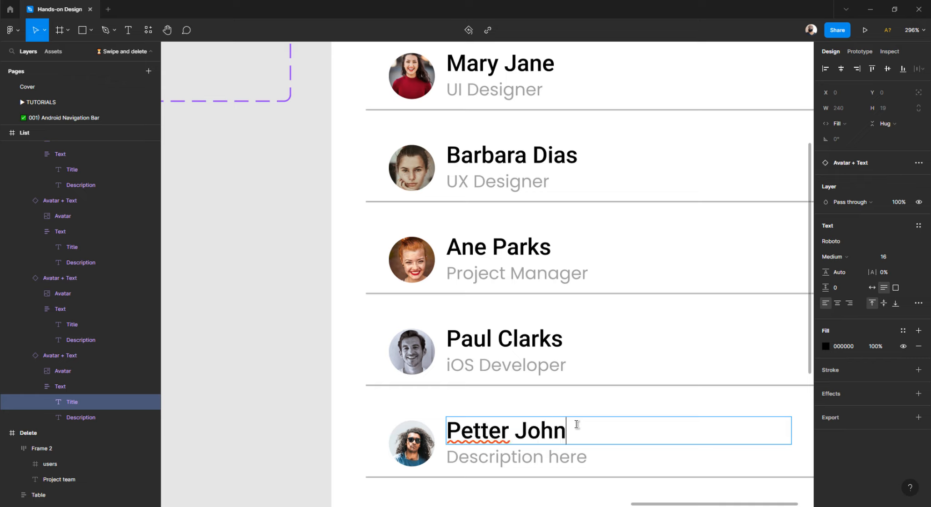
pyautogui.click(549, 459)
pyautogui.press('Return')
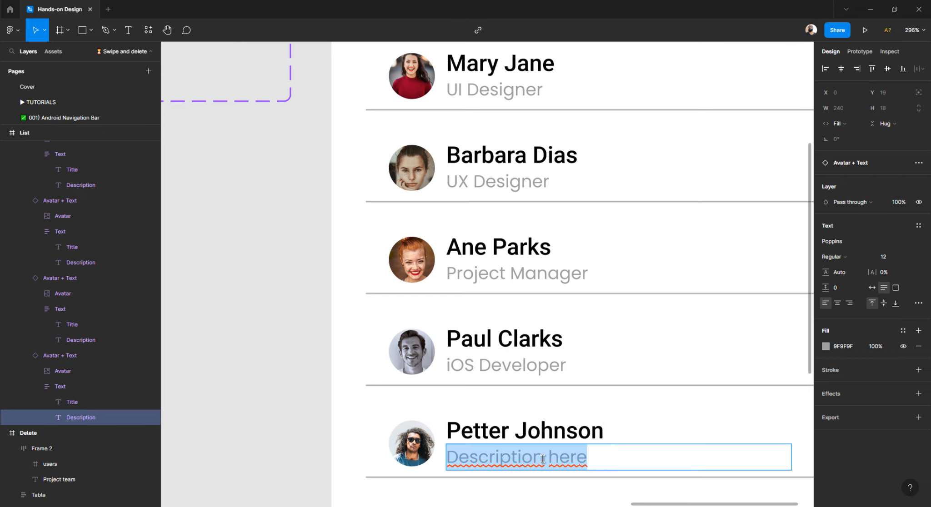
pyautogui.write('Android De')
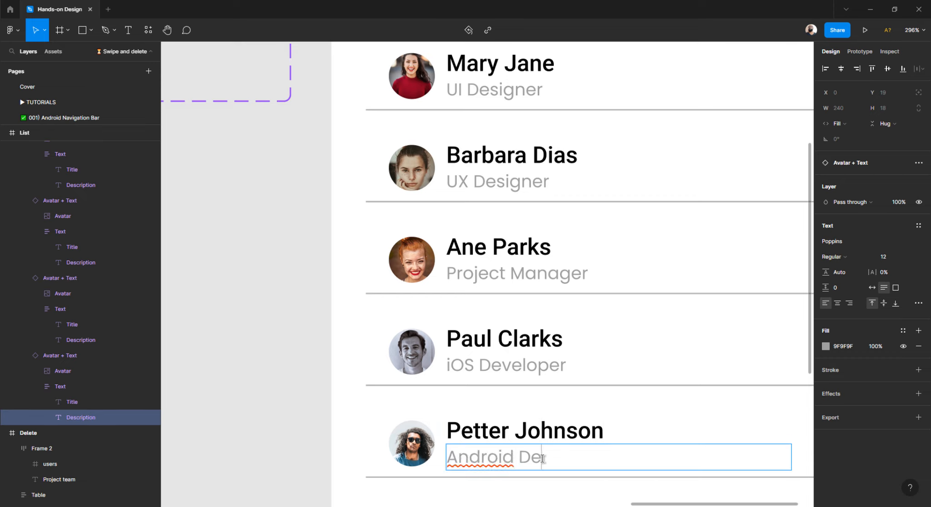
pyautogui.write('veloper')
pyautogui.press('Escape')
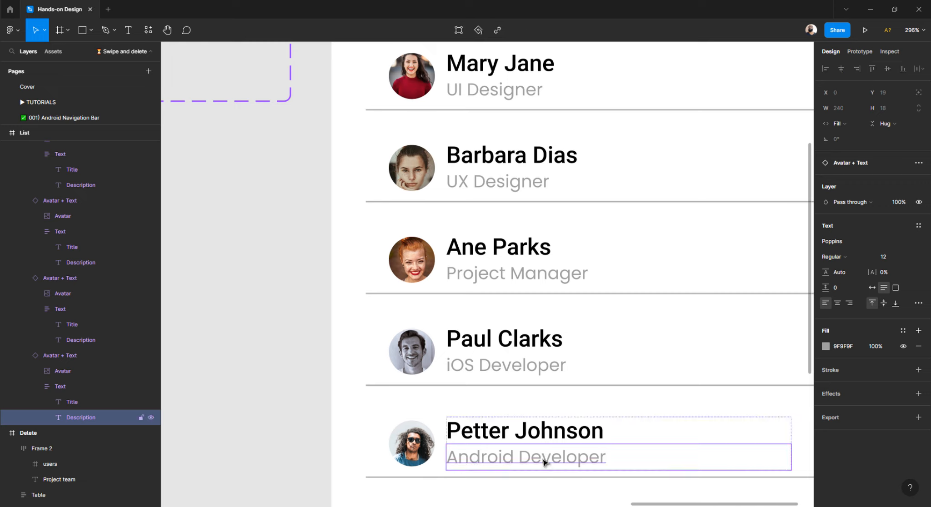
pyautogui.press('Escape')
# Add a prototype flow starting point named "List" to the List frame and launch its preview.
pyautogui.scroll(-3, 514, 316)
pyautogui.scroll(-1, 509, 311)
pyautogui.scroll(-1, 508, 313)
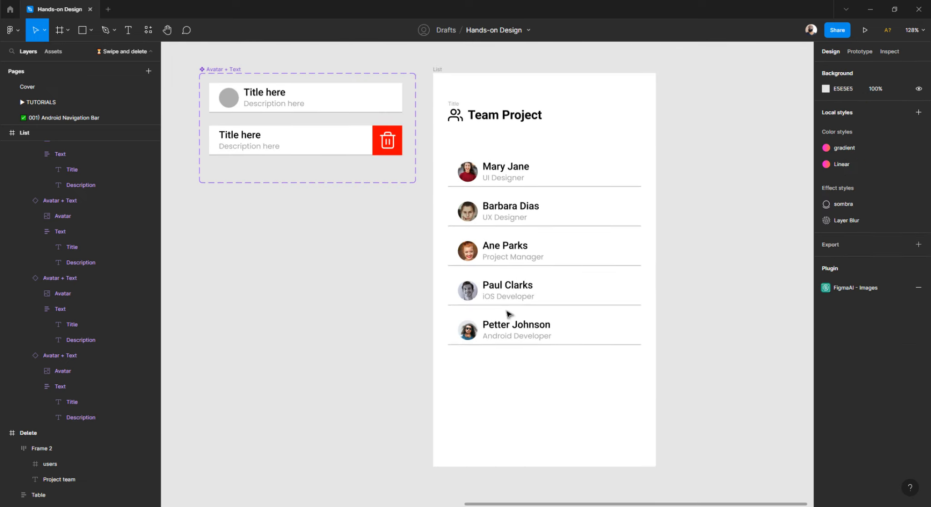
pyautogui.scroll(-2, 508, 313)
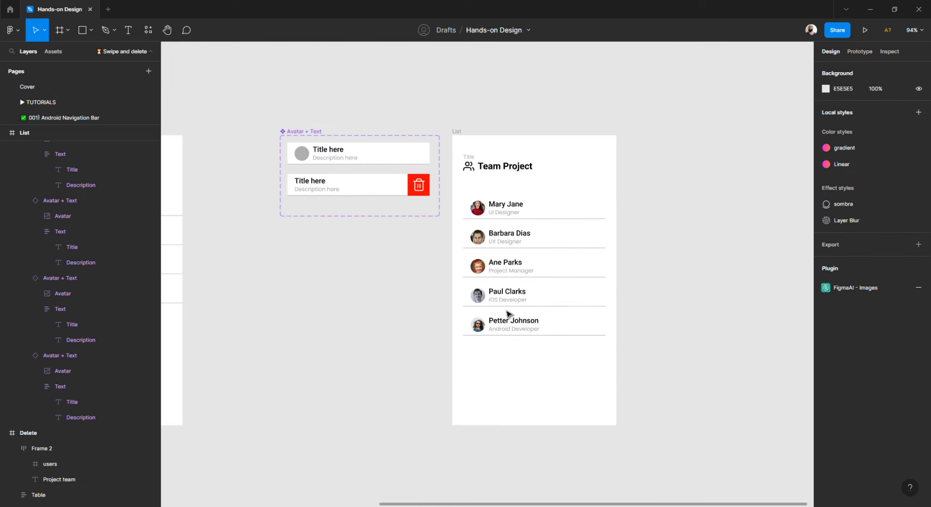
pyautogui.click(457, 132)
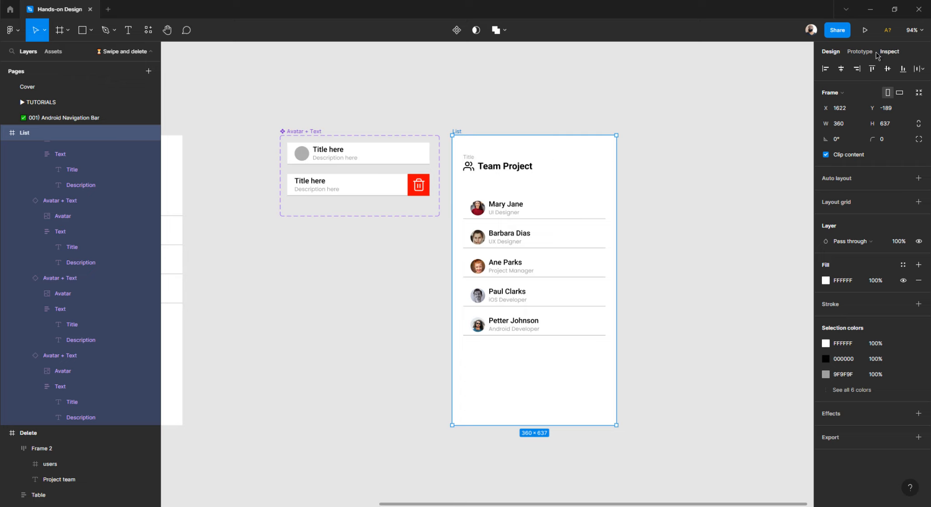
pyautogui.click(860, 51)
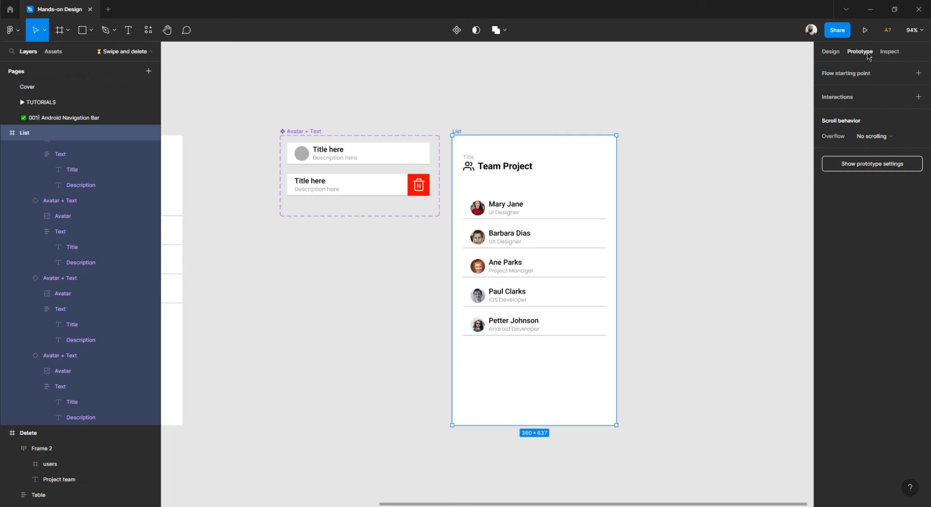
pyautogui.click(917, 75)
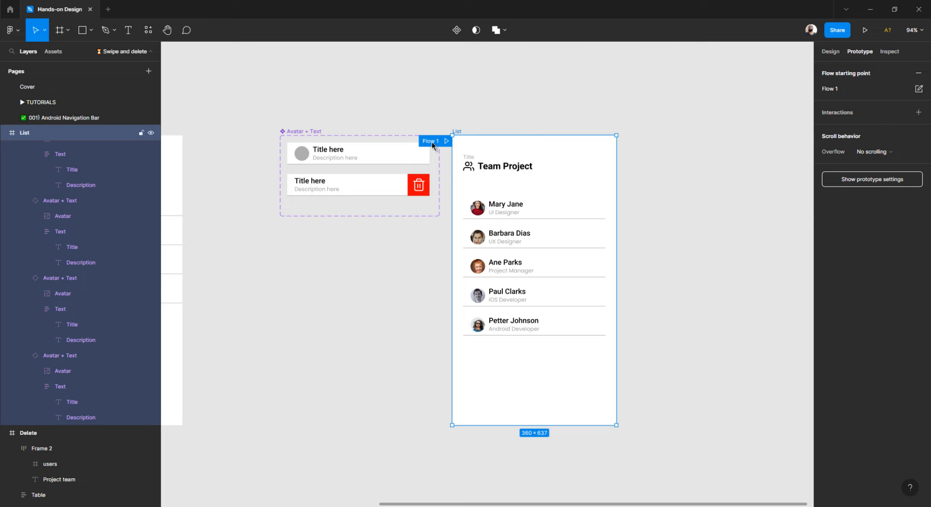
pyautogui.write('List')
pyautogui.click(483, 110)
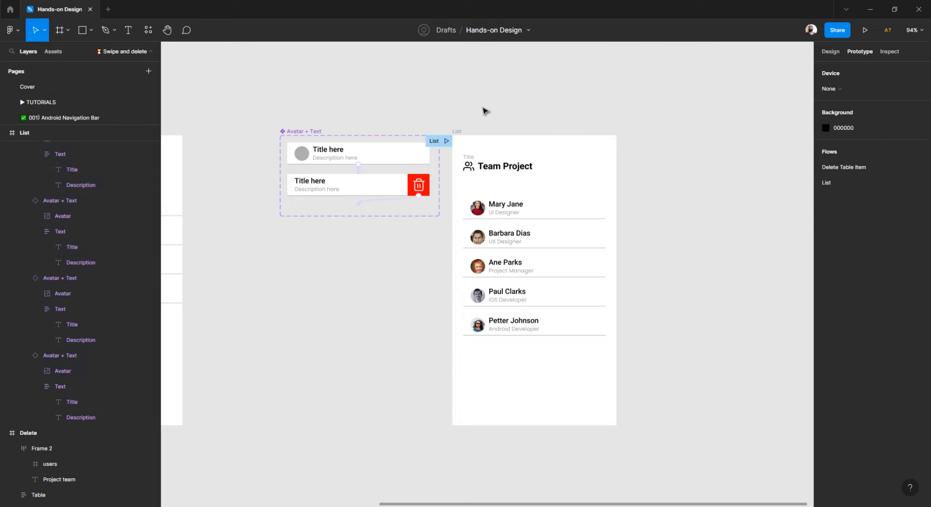
pyautogui.click(445, 141)
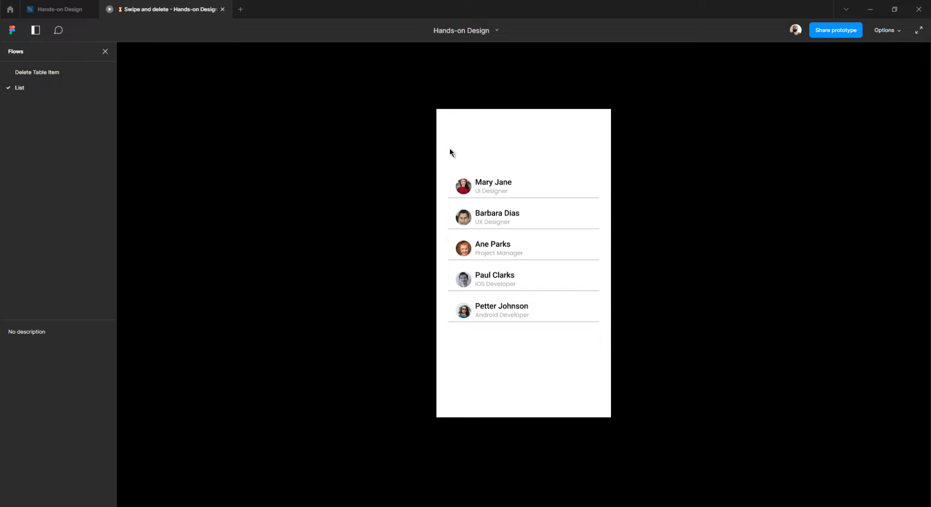
# Return to the design file and move the Team Project title group inside the List frame, keeping its place above the rows.
pyautogui.click(72, 8)
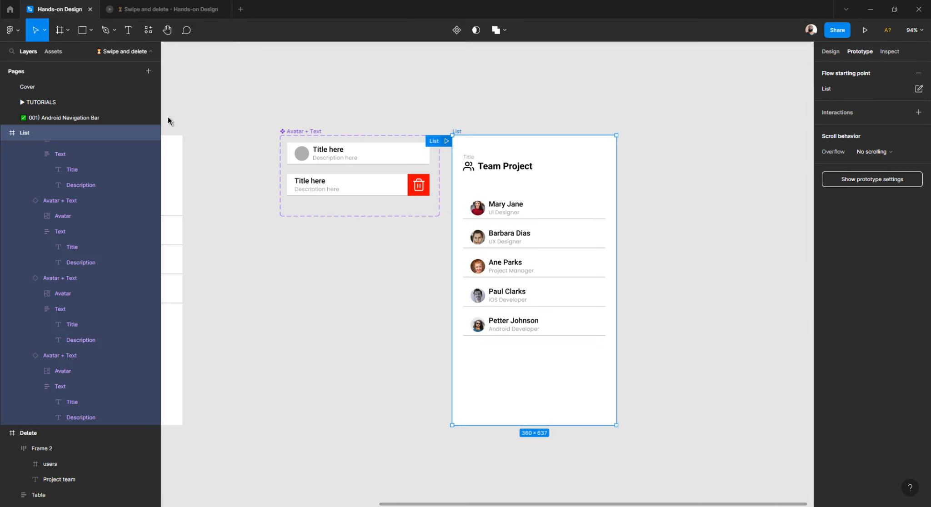
pyautogui.click(517, 109)
pyautogui.click(473, 159)
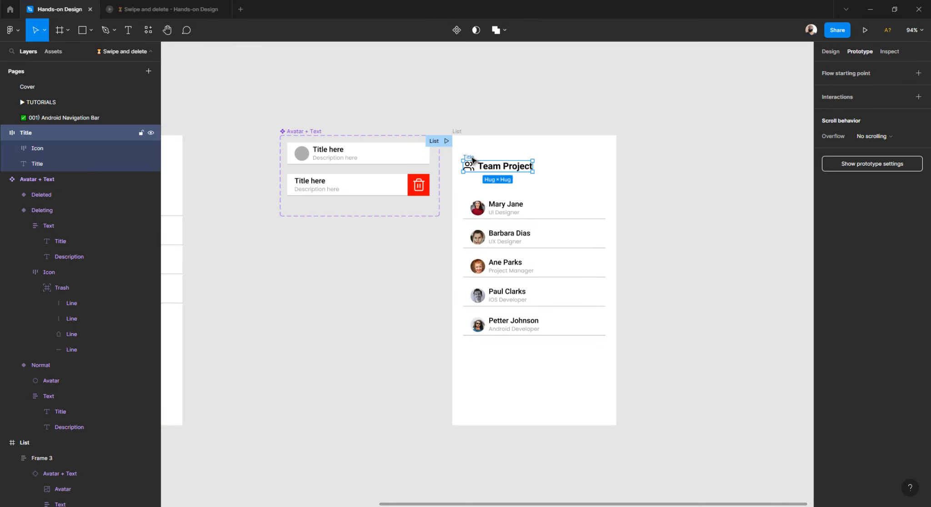
pyautogui.press('Delete')
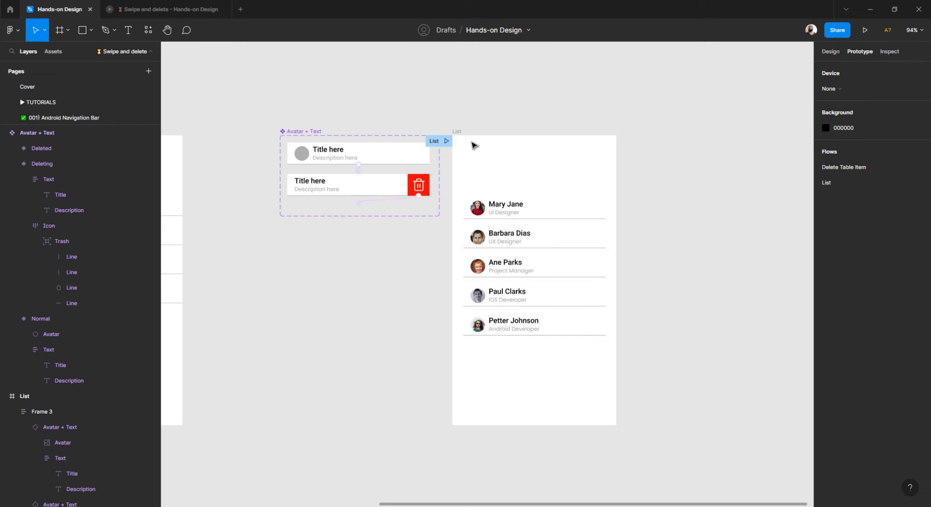
pyautogui.click(460, 132)
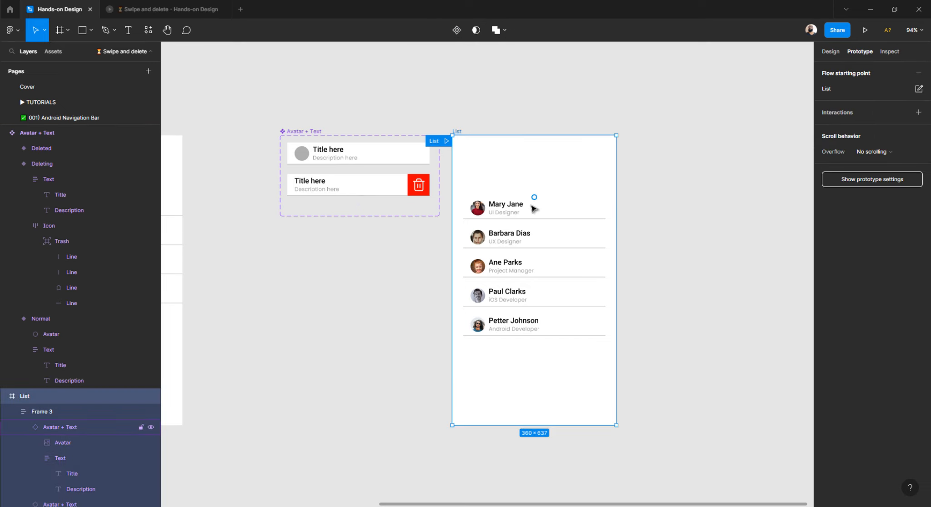
pyautogui.hotkey('ctrl', 'z')
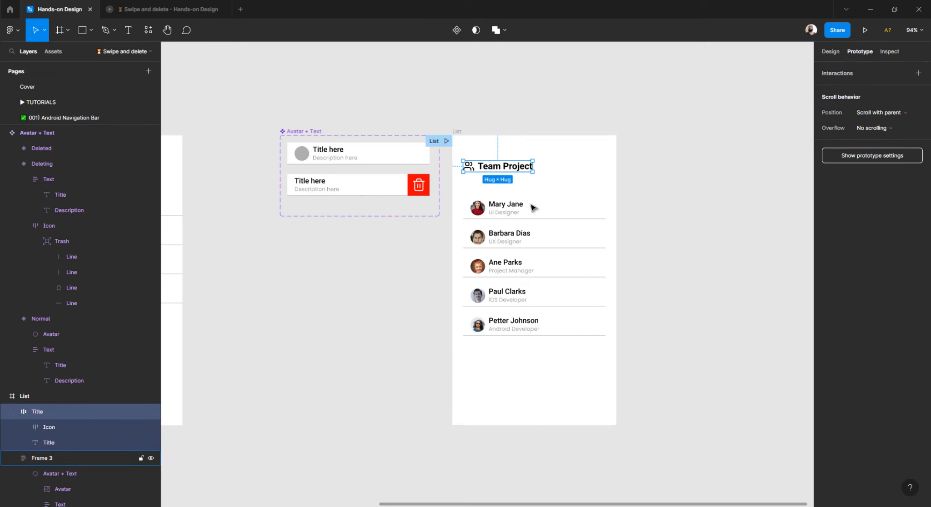
# Check the List flow preview with its Team Project title, switching full screen on and back off.
pyautogui.click(182, 15)
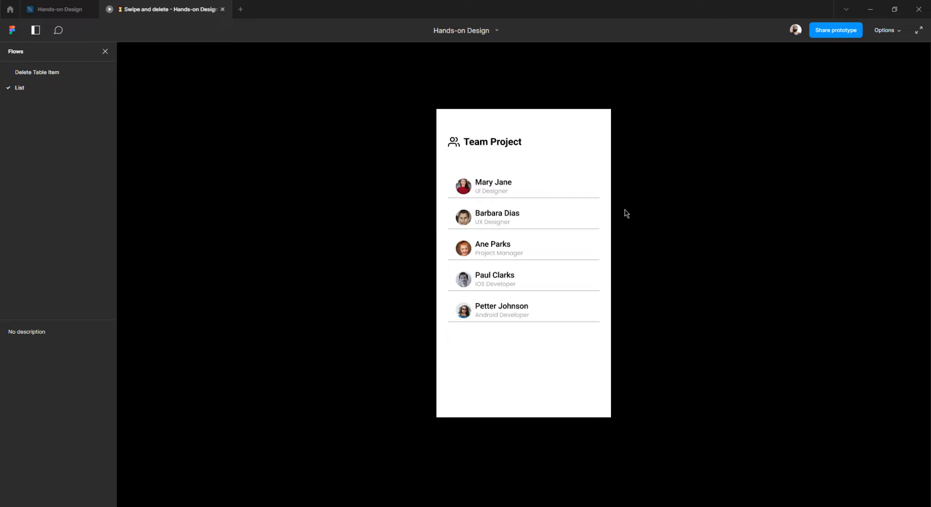
pyautogui.scroll(3, 625, 212)
pyautogui.scroll(-3, 625, 212)
pyautogui.click(918, 30)
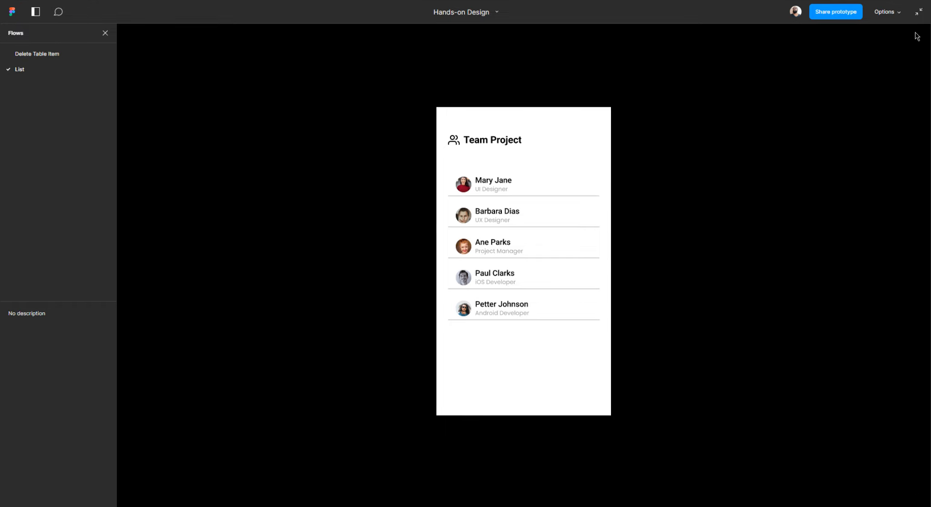
pyautogui.click(918, 11)
# Try the Fit to screen and Fit width scaling options on the prototype preview.
pyautogui.click(894, 31)
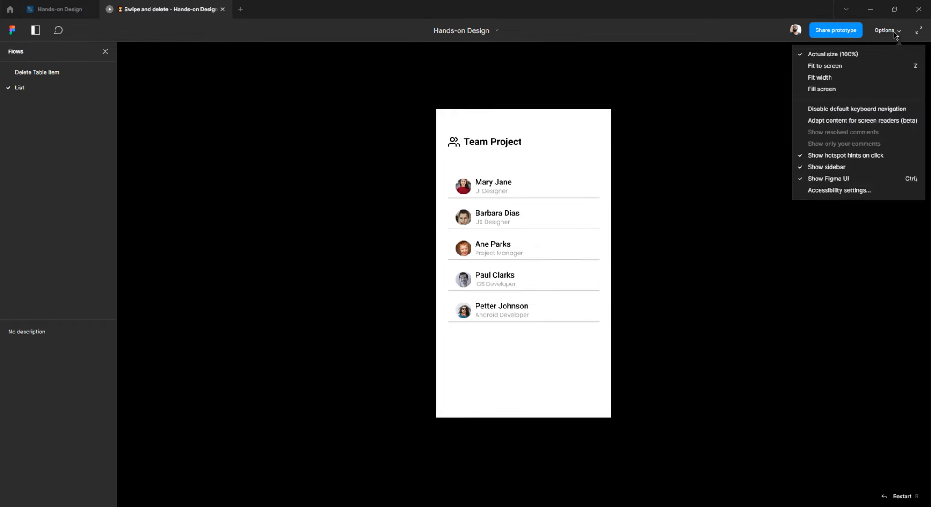
pyautogui.click(857, 66)
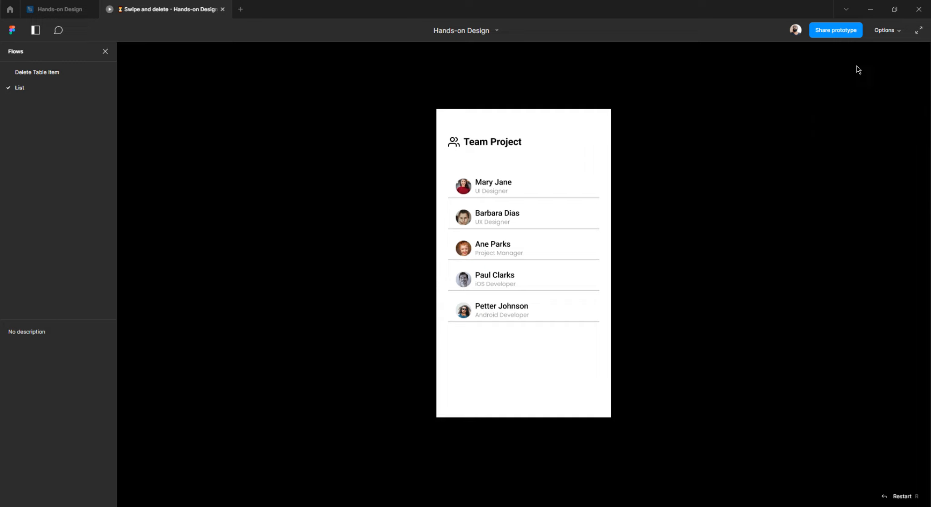
pyautogui.click(875, 35)
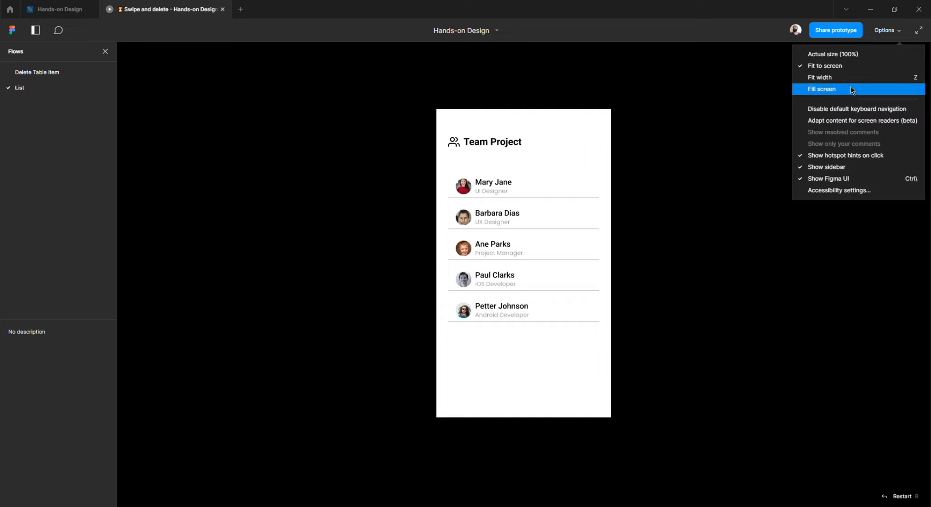
pyautogui.click(855, 77)
pyautogui.click(887, 31)
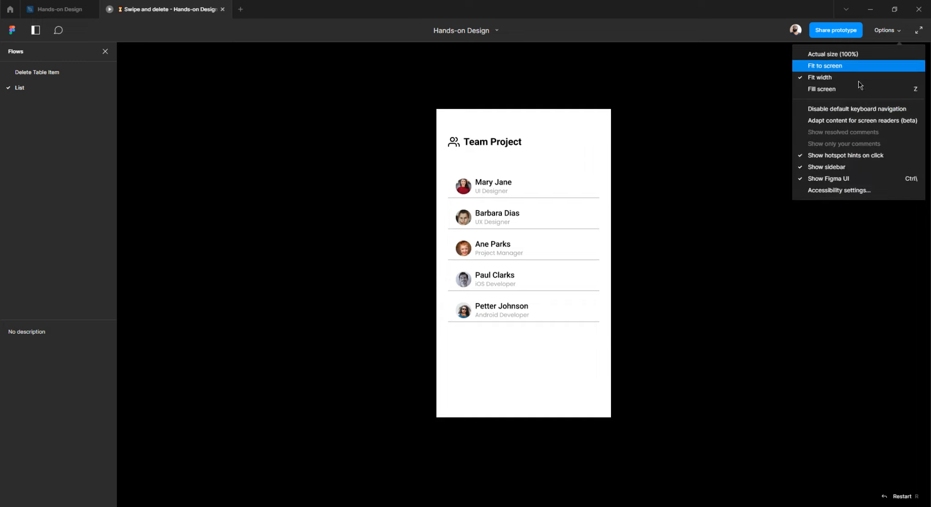
pyautogui.click(745, 150)
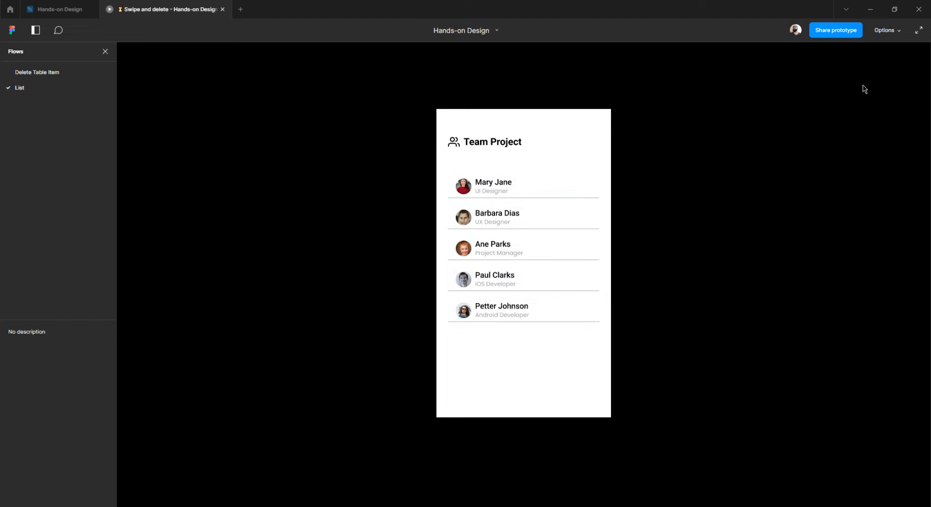
# View the prototype in full screen, exit it and switch the preview away from Fit width scaling.
pyautogui.click(917, 31)
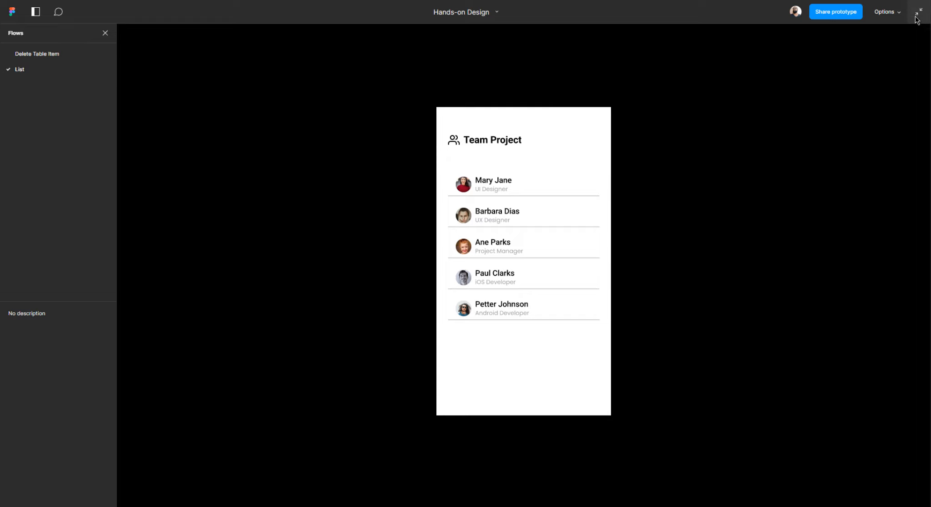
pyautogui.click(917, 18)
pyautogui.click(890, 33)
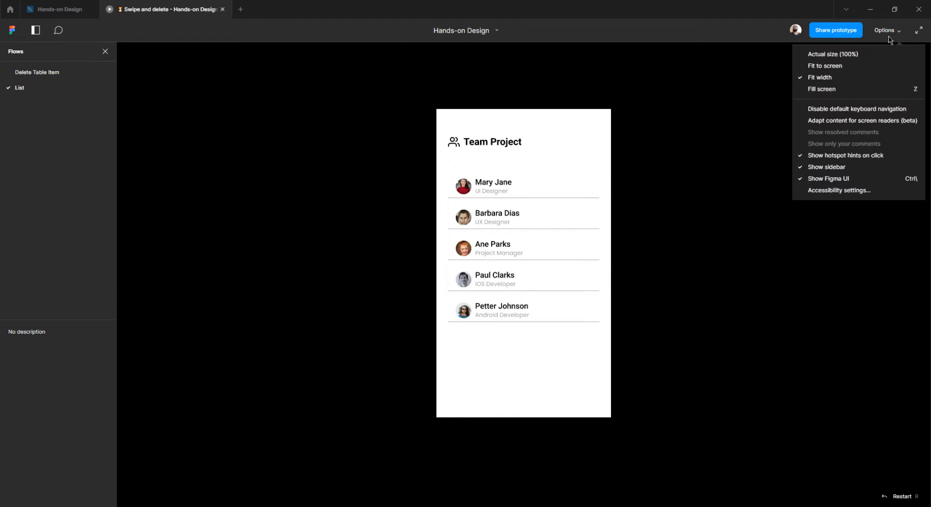
pyautogui.click(852, 58)
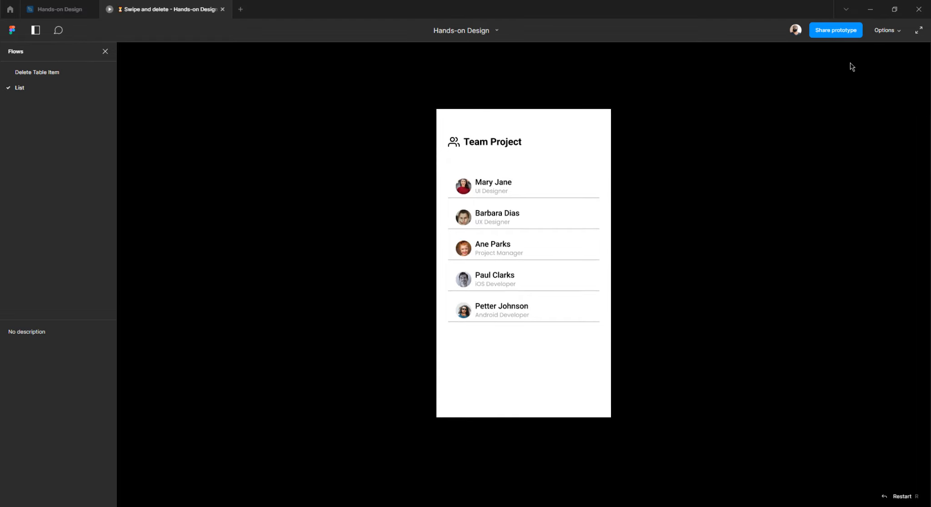
# Enlarge the List flow preview by changing its scaling and try swiping the first two member rows.
pyautogui.click(720, 171)
pyautogui.click(885, 31)
pyautogui.click(836, 58)
pyautogui.click(732, 171)
pyautogui.press('z')
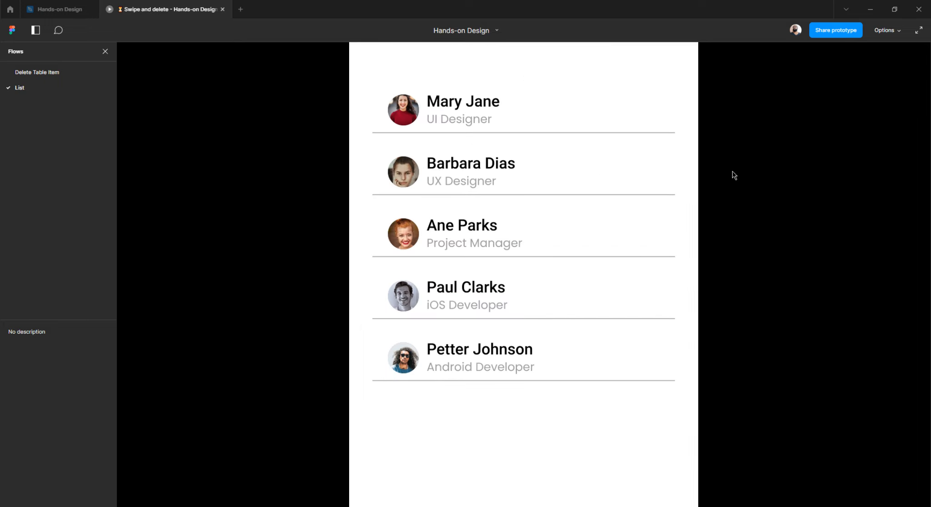
pyautogui.scroll(2, 497, 198)
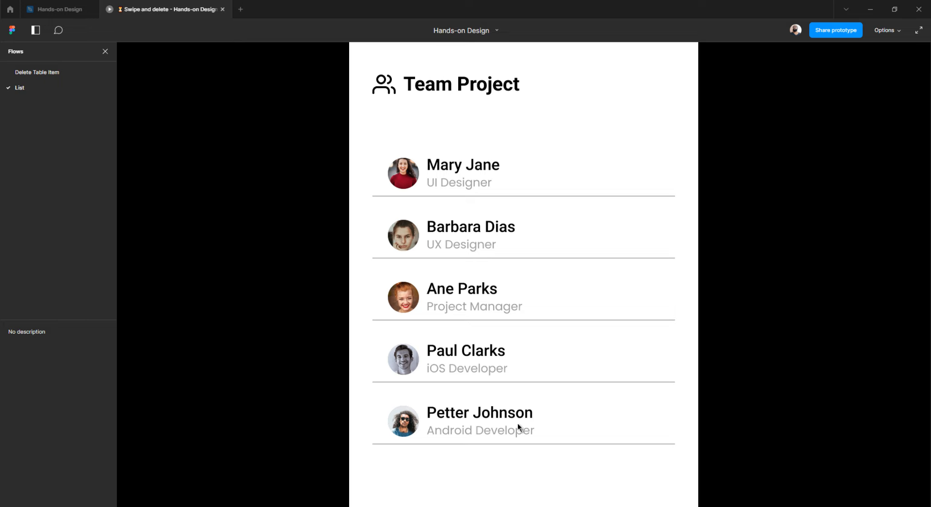
pyautogui.click(468, 228)
pyautogui.moveTo(458, 166); pyautogui.dragTo(506, 86)
# Return to the design file and check the On drag interaction of the Avatar + Text component's Normal variant.
pyautogui.click(55, 11)
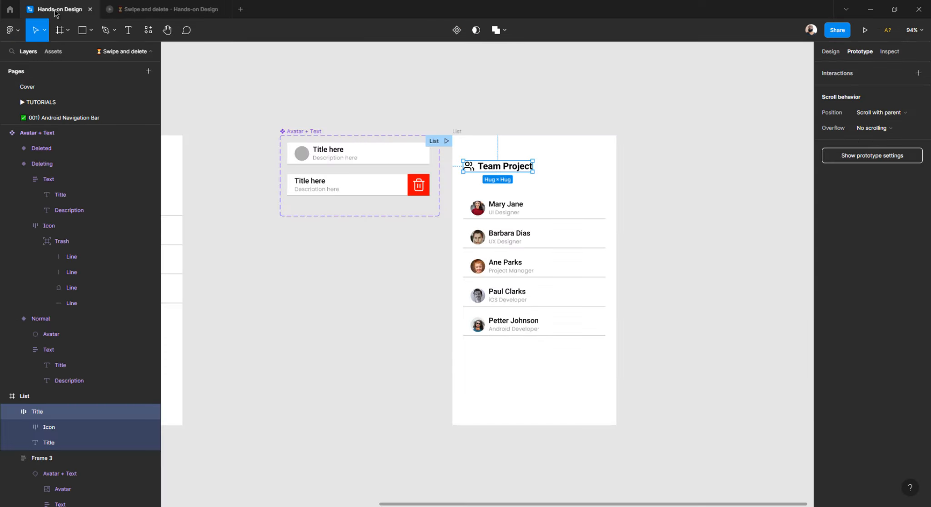
pyautogui.click(418, 236)
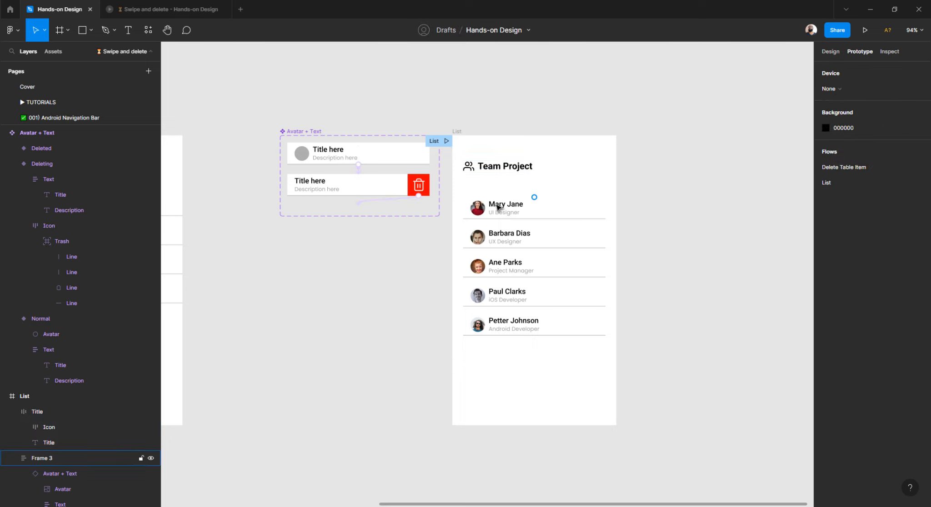
pyautogui.scroll(-1, 478, 204)
pyautogui.scroll(5, 367, 171)
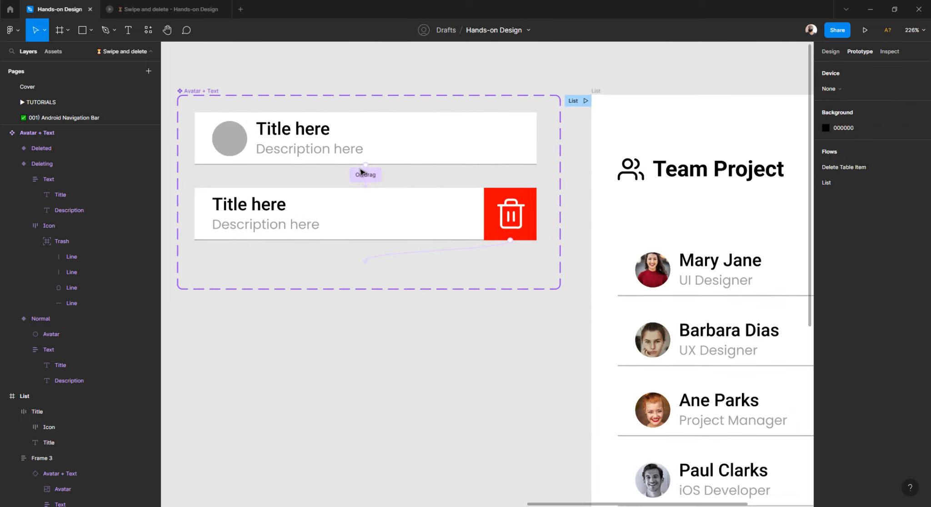
pyautogui.click(372, 178)
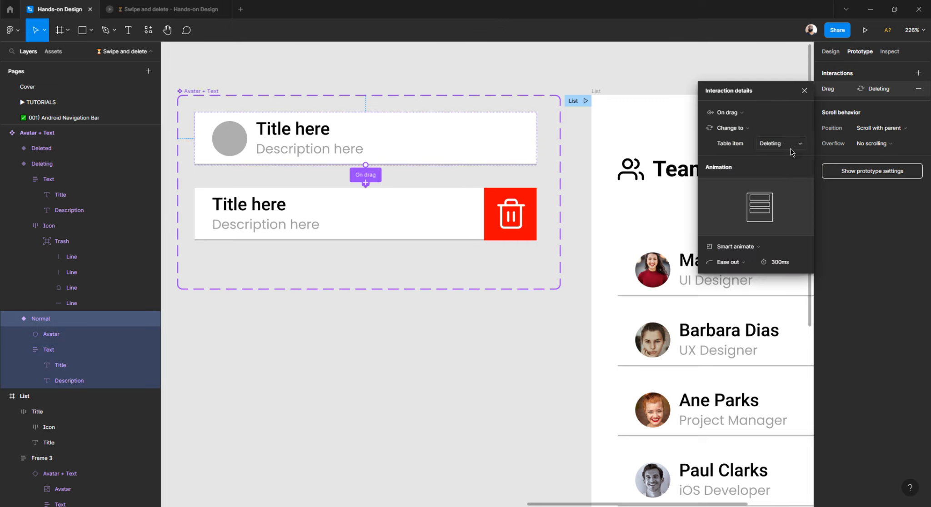
pyautogui.click(385, 56)
# Examine the Project team table in the Delete frame for comparison, glancing at the prototype preview and returning to the design file.
pyautogui.scroll(-6, 374, 91)
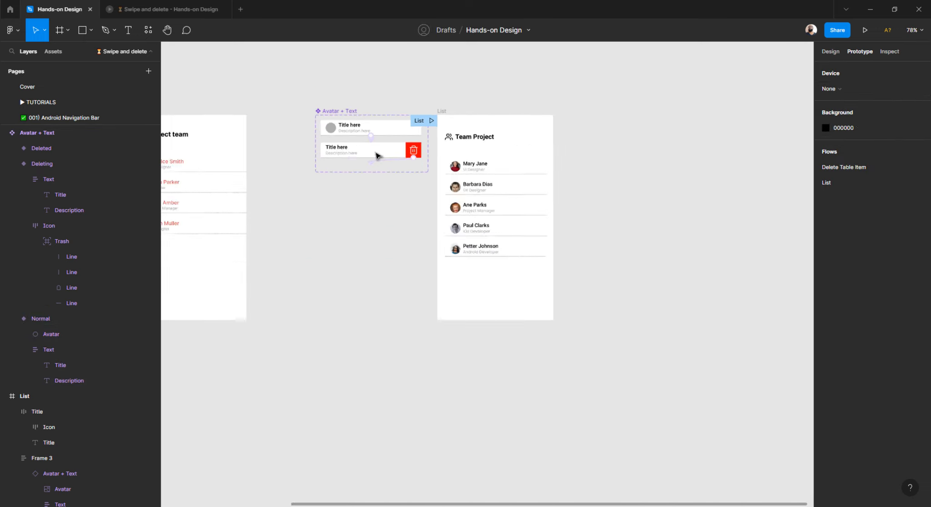
pyautogui.hscroll(-8, 378, 172)
pyautogui.scroll(5, 336, 141)
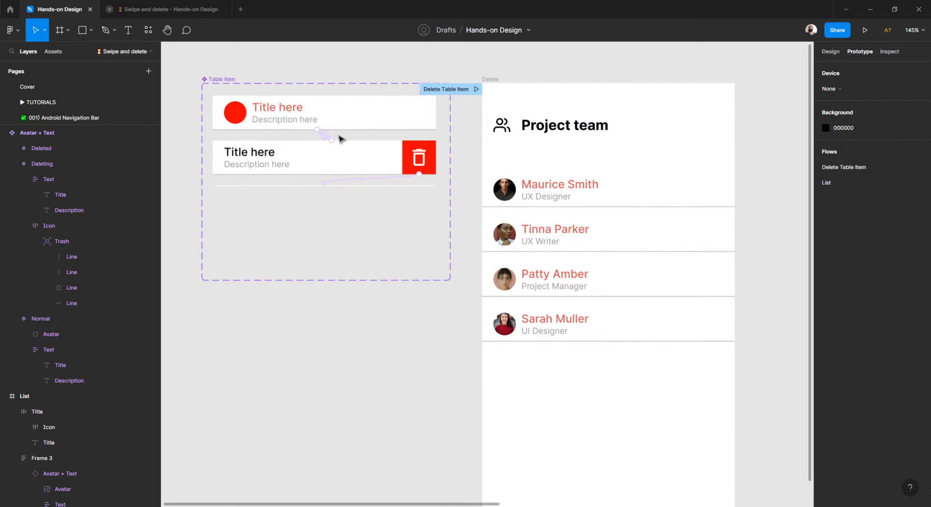
pyautogui.click(595, 190)
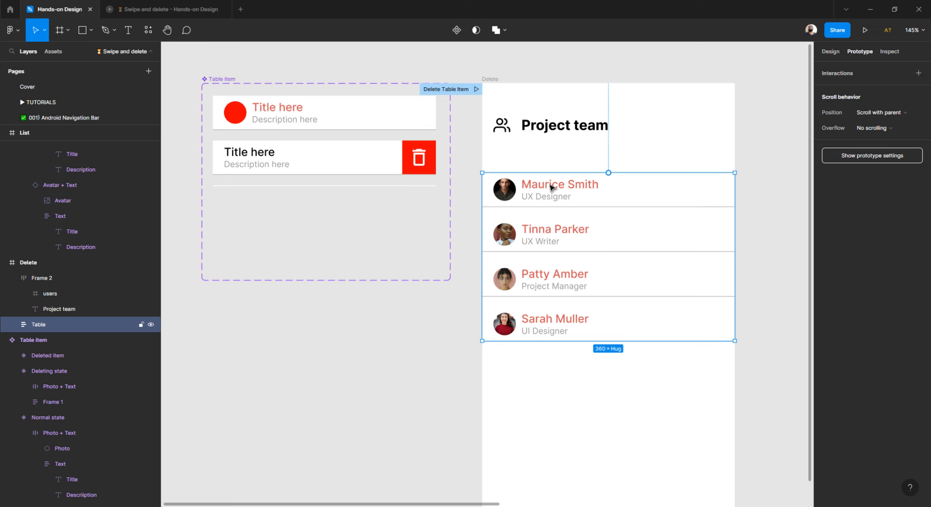
pyautogui.click(174, 12)
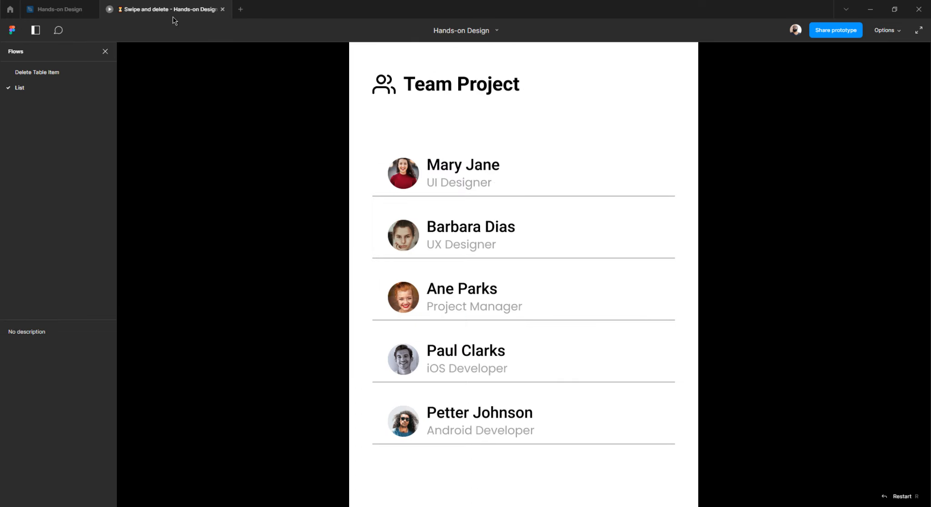
pyautogui.click(61, 9)
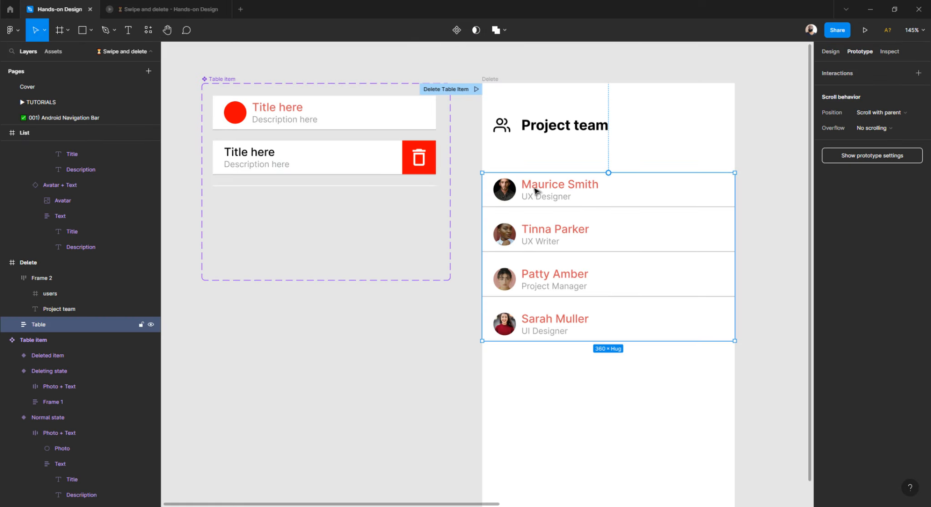
# Rename the auto layout frame holding the member rows in the List frame as Table.
pyautogui.scroll(-5, 535, 192)
pyautogui.hscroll(6, 555, 198)
pyautogui.click(518, 195)
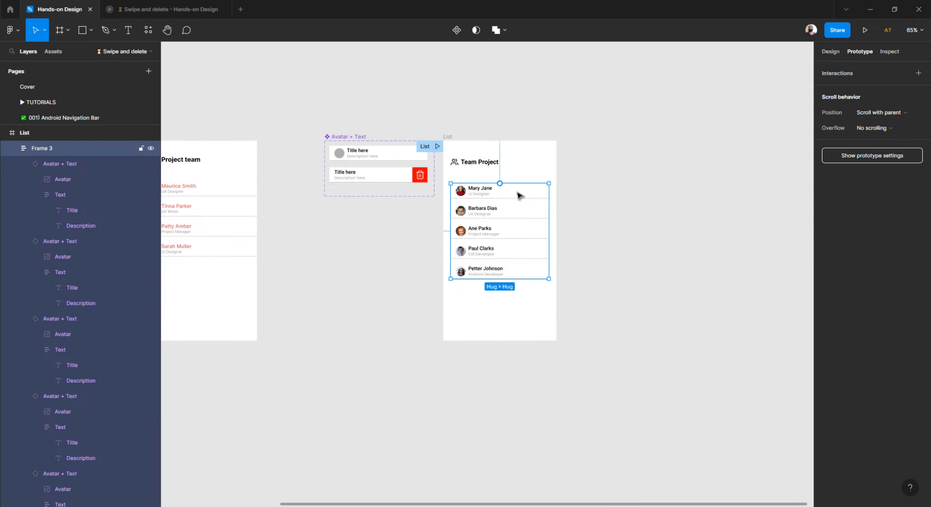
pyautogui.doubleClick(43, 148)
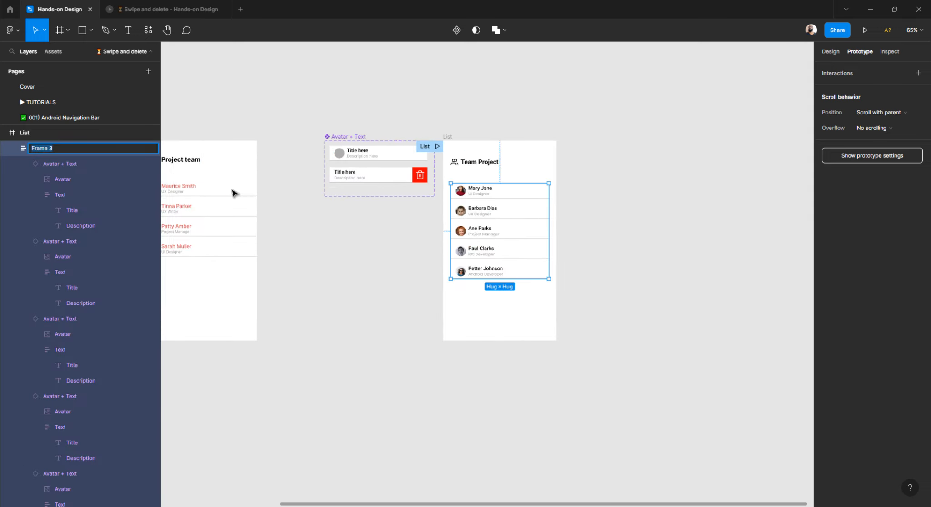
pyautogui.write('Table')
pyautogui.press('Return')
pyautogui.click(388, 126)
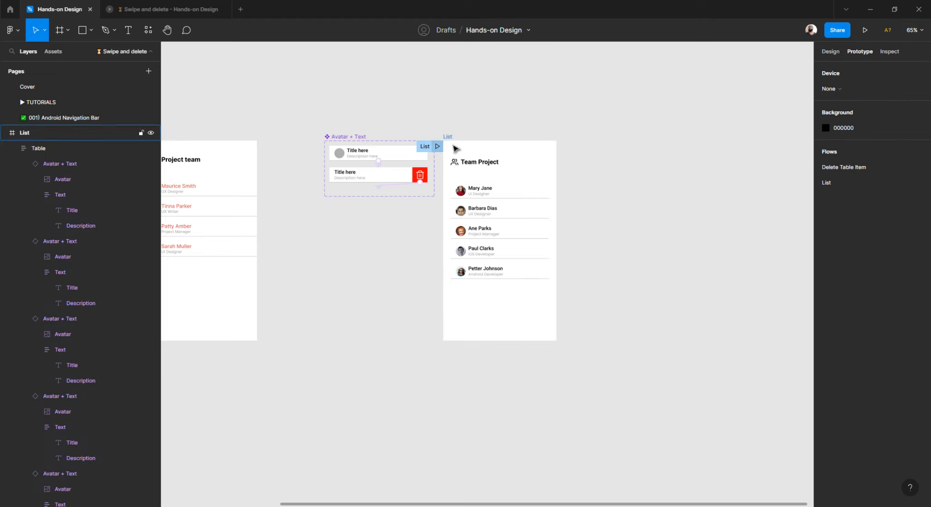
# Compare the variant interactions of the first row in the Project team table with those of the first Team Project row.
pyautogui.hscroll(-5, 457, 150)
pyautogui.scroll(4, 379, 179)
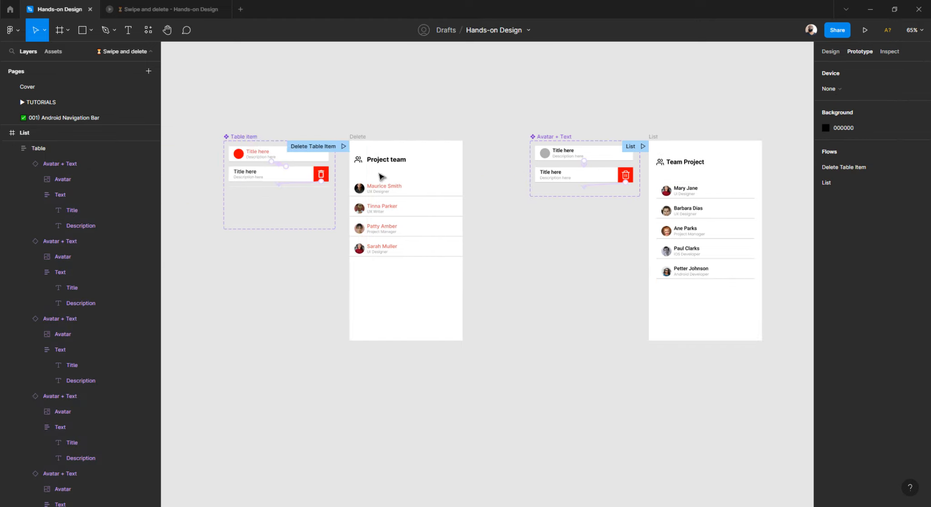
pyautogui.scroll(2, 375, 189)
pyautogui.click(390, 188)
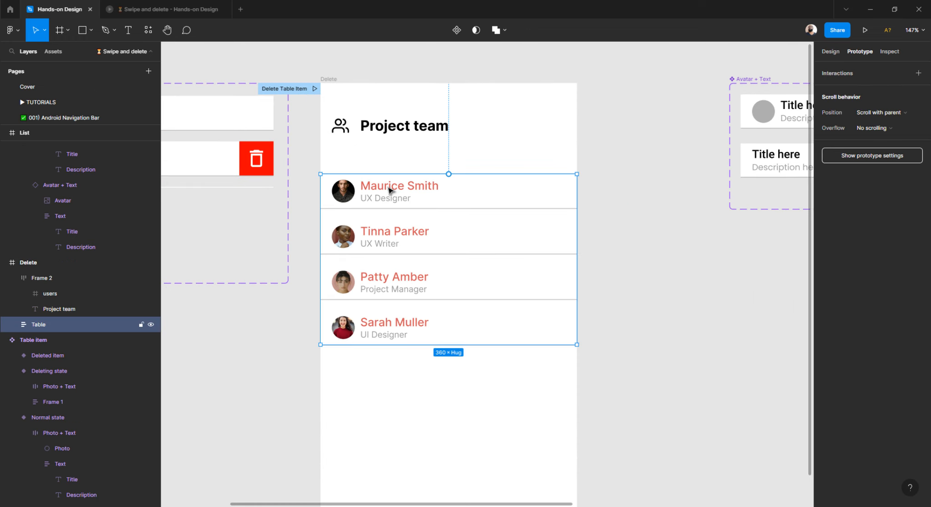
pyautogui.click(391, 189)
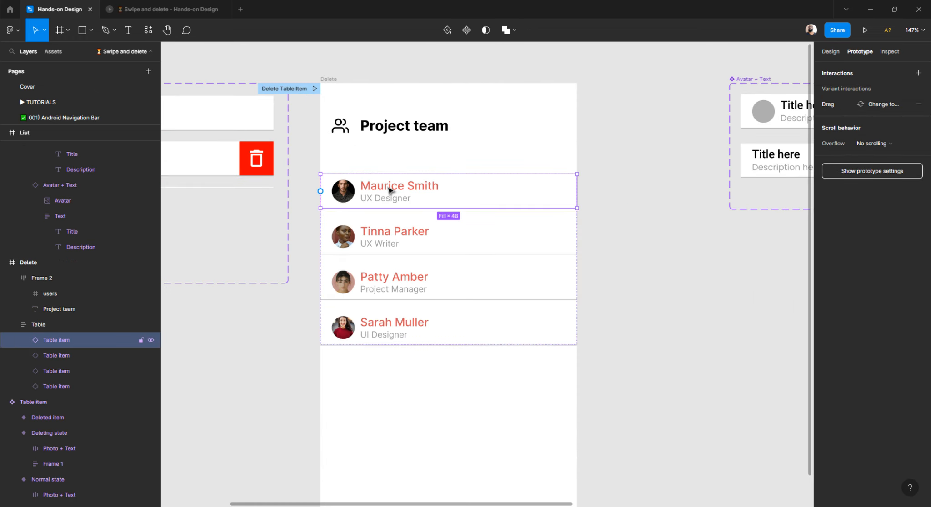
pyautogui.click(599, 189)
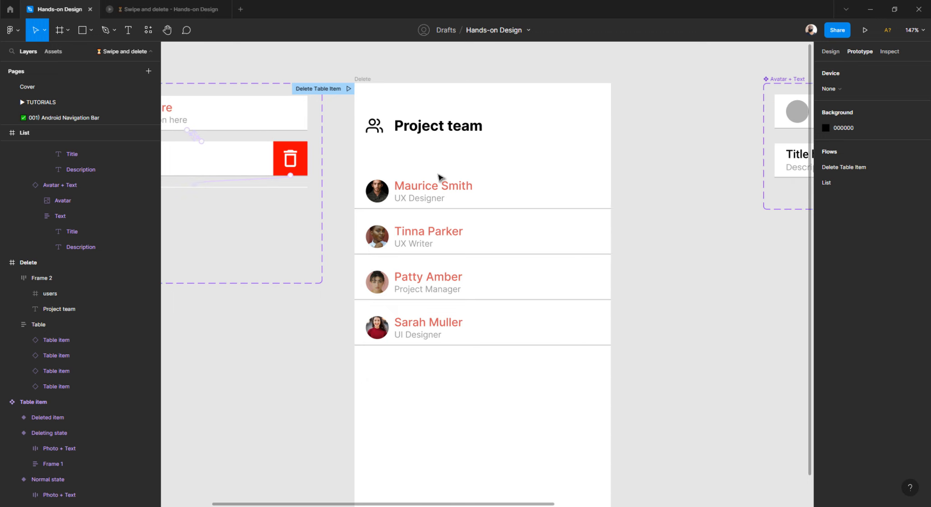
pyautogui.hscroll(10, 441, 178)
pyautogui.click(679, 191)
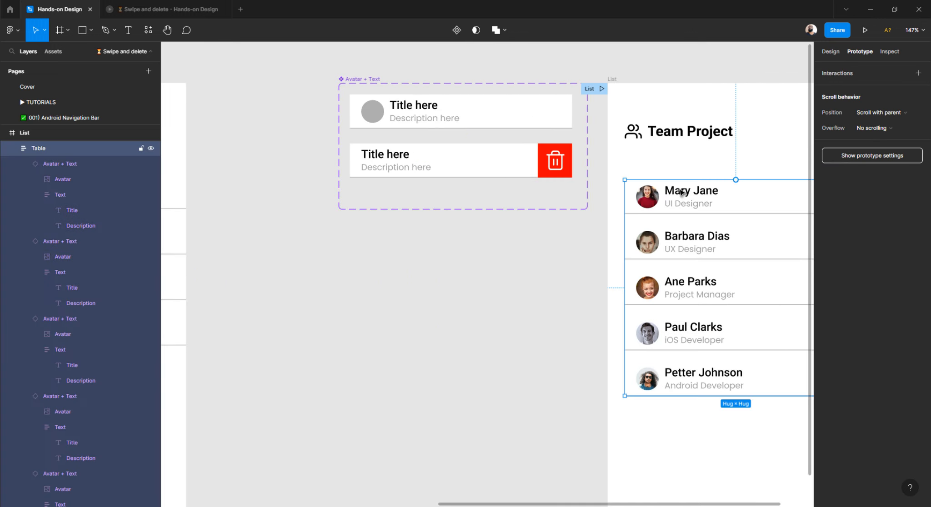
pyautogui.click(680, 192)
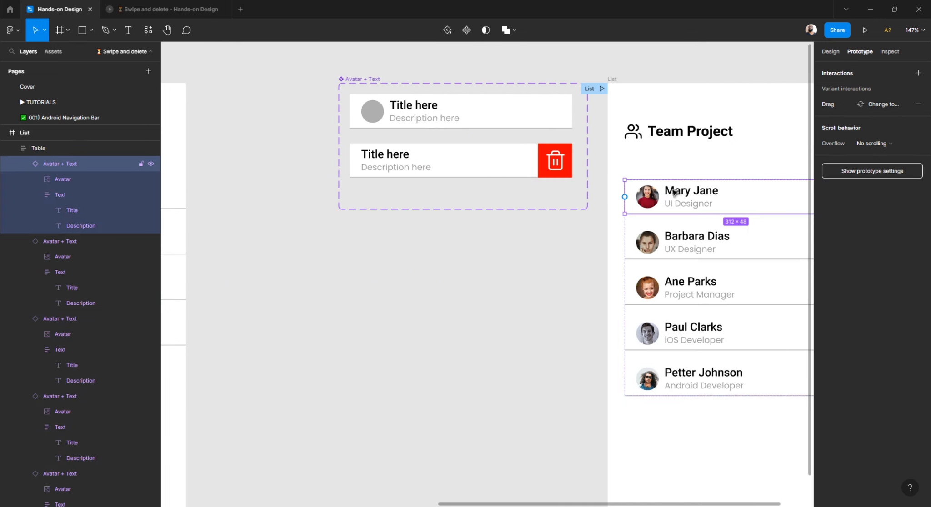
pyautogui.click(417, 234)
# Inspect the On drag interaction details of the Table item component's Normal state.
pyautogui.hscroll(-10, 418, 232)
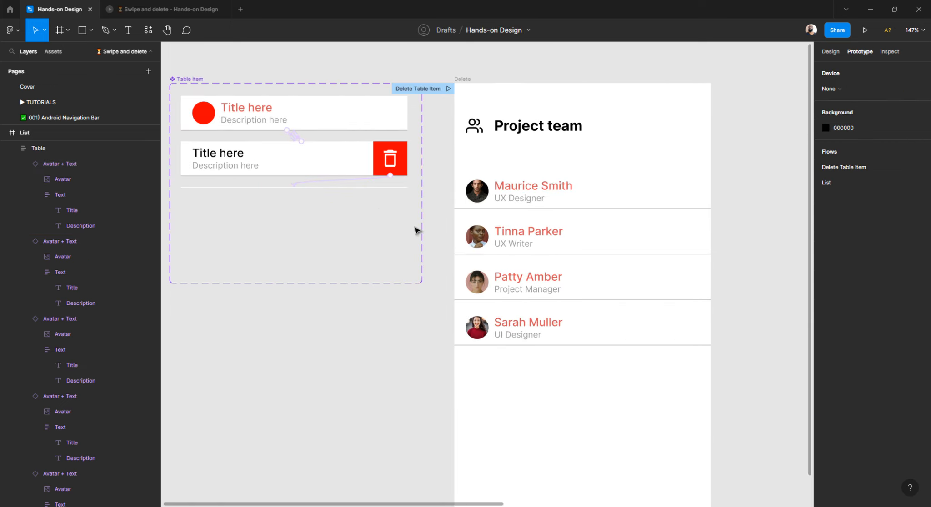
pyautogui.hscroll(-10, 289, 130)
pyautogui.scroll(3, 489, 130)
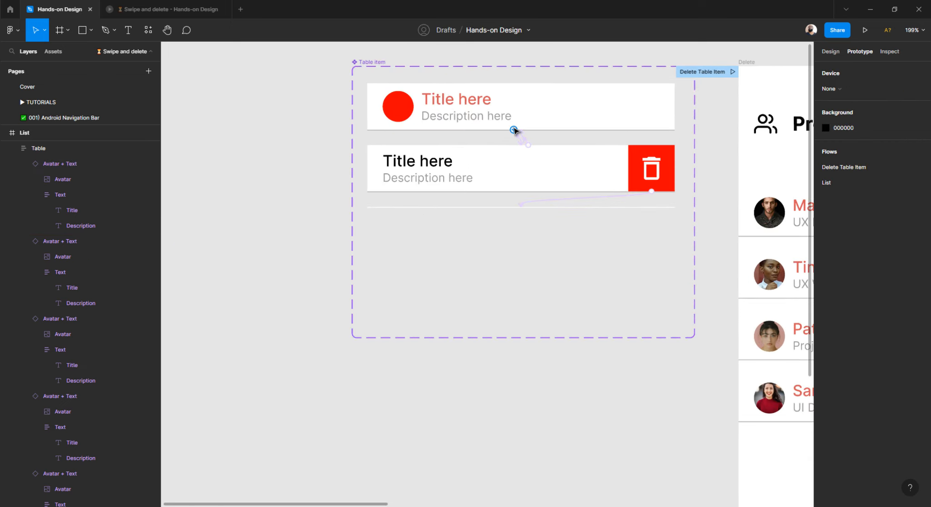
pyautogui.scroll(10, 513, 130)
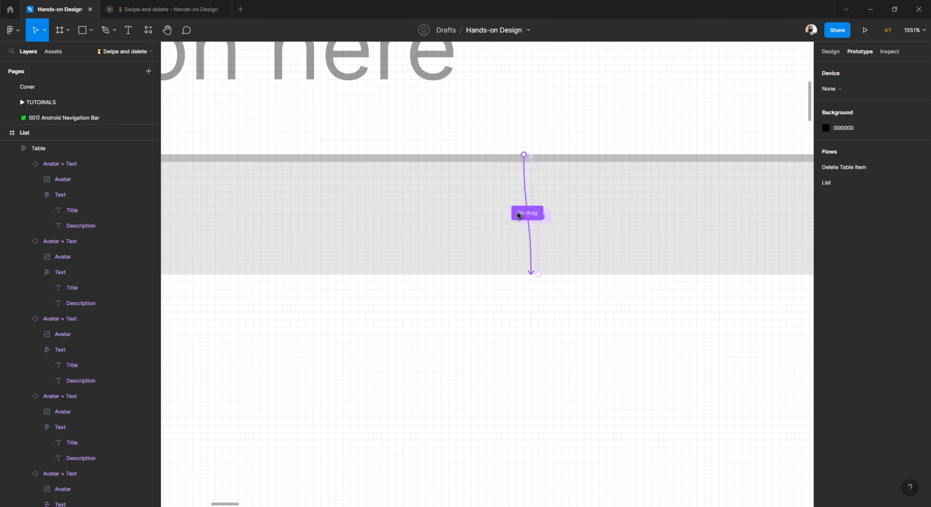
pyautogui.click(519, 216)
pyautogui.scroll(3, 518, 213)
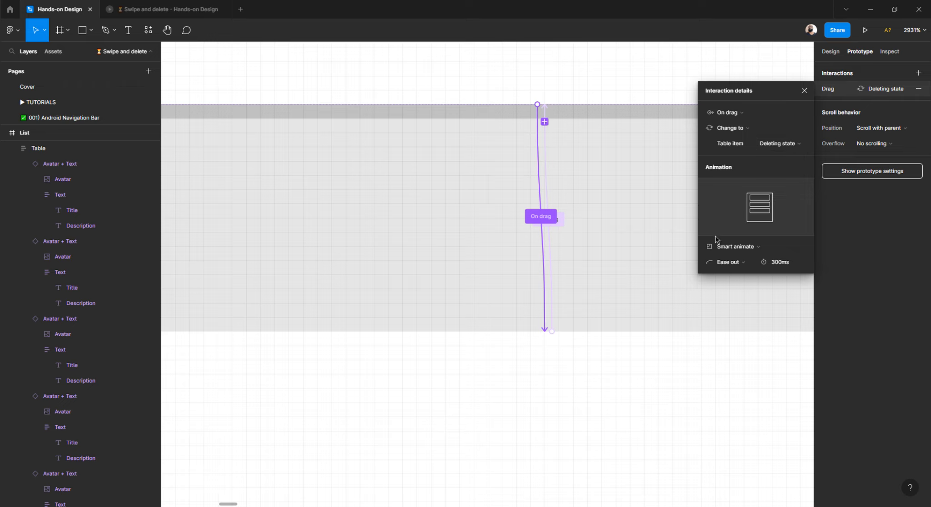
pyautogui.scroll(-6, 555, 227)
pyautogui.scroll(-4, 554, 229)
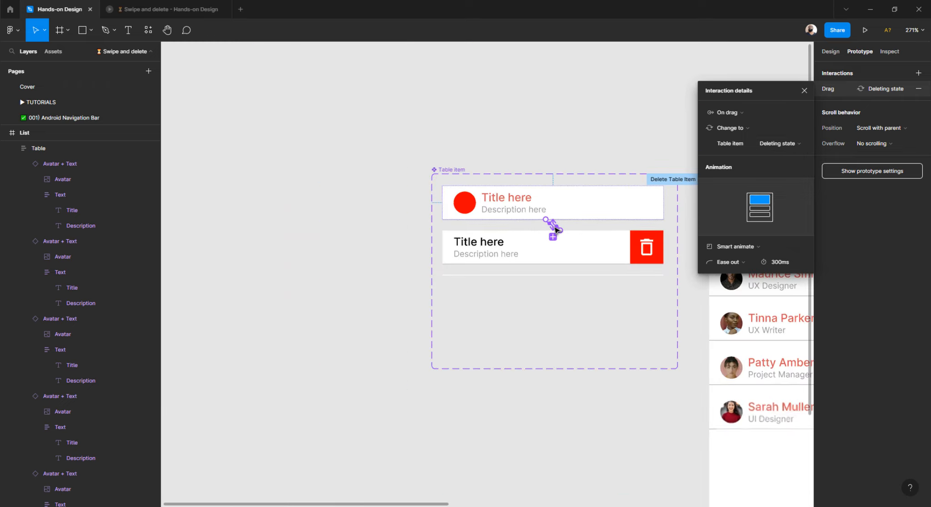
# Compare the On drag trigger, action and animation settings on the Avatar + Text component's Normal variant.
pyautogui.hscroll(12, 557, 232)
pyautogui.scroll(5, 439, 226)
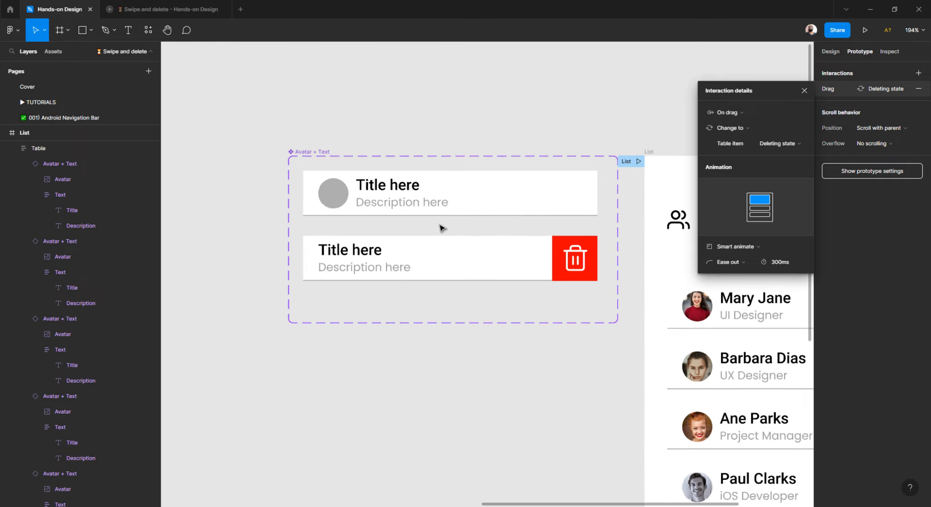
pyautogui.click(500, 148)
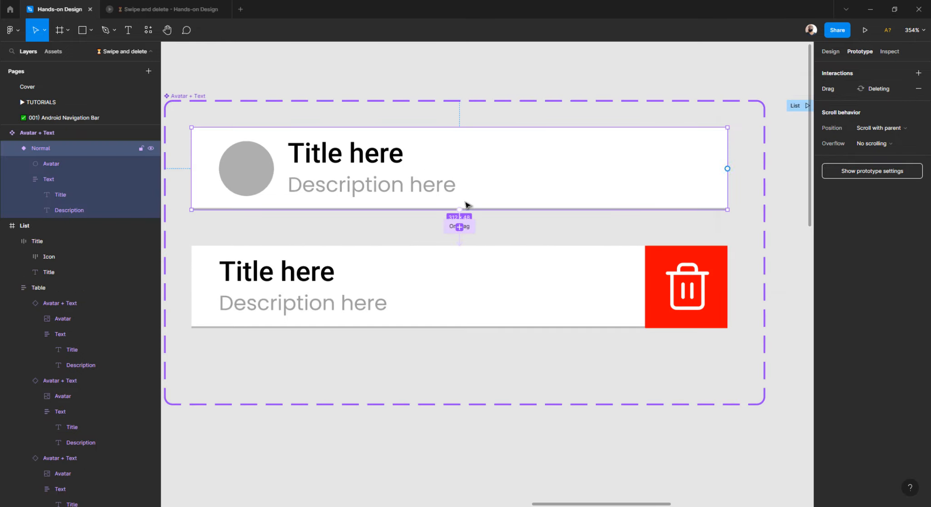
pyautogui.scroll(9, 462, 218)
pyautogui.click(473, 226)
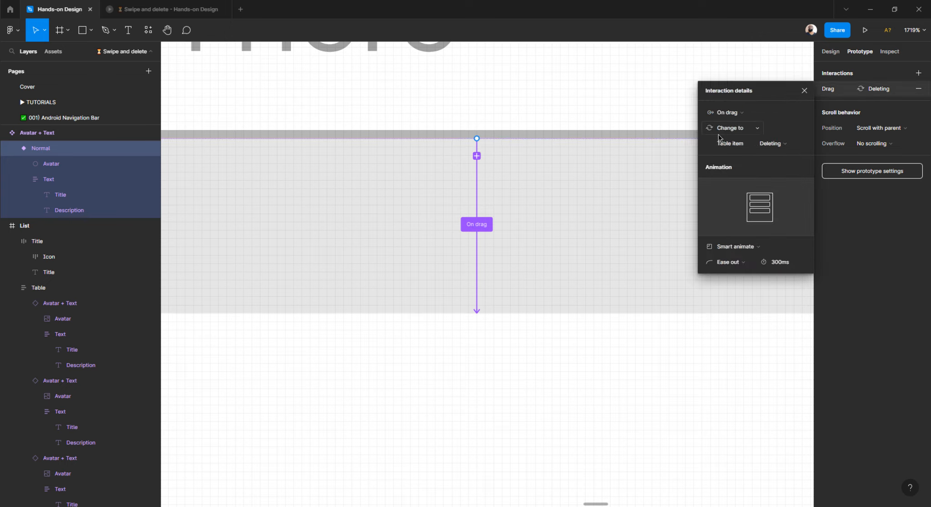
pyautogui.scroll(-3, 472, 199)
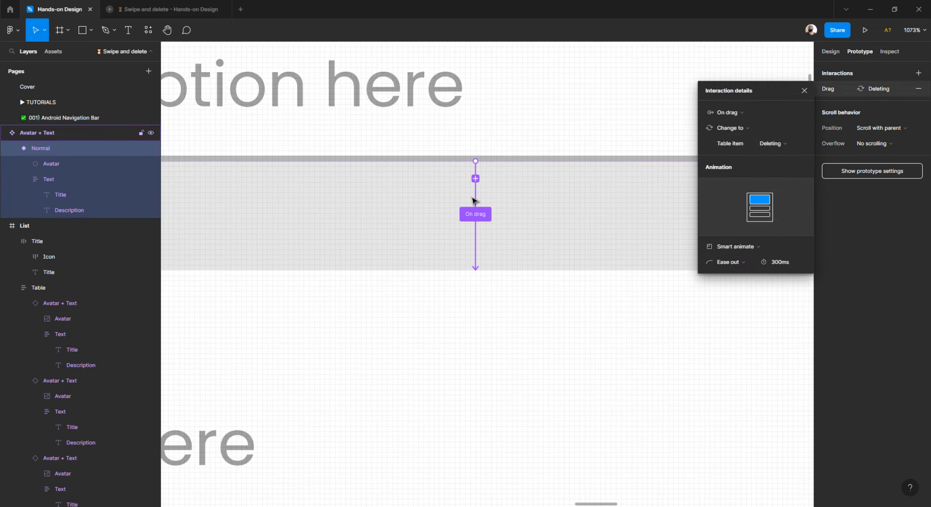
pyautogui.scroll(-3, 473, 200)
pyautogui.scroll(-4, 472, 199)
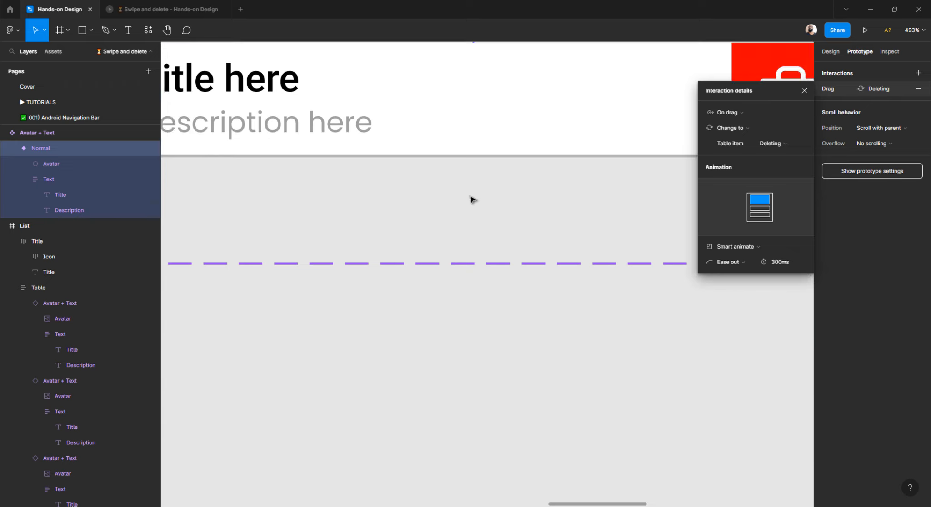
# Inspect the On drag interaction details of the Table item component's Deleting state.
pyautogui.scroll(-6, 471, 201)
pyautogui.hscroll(-5, 469, 202)
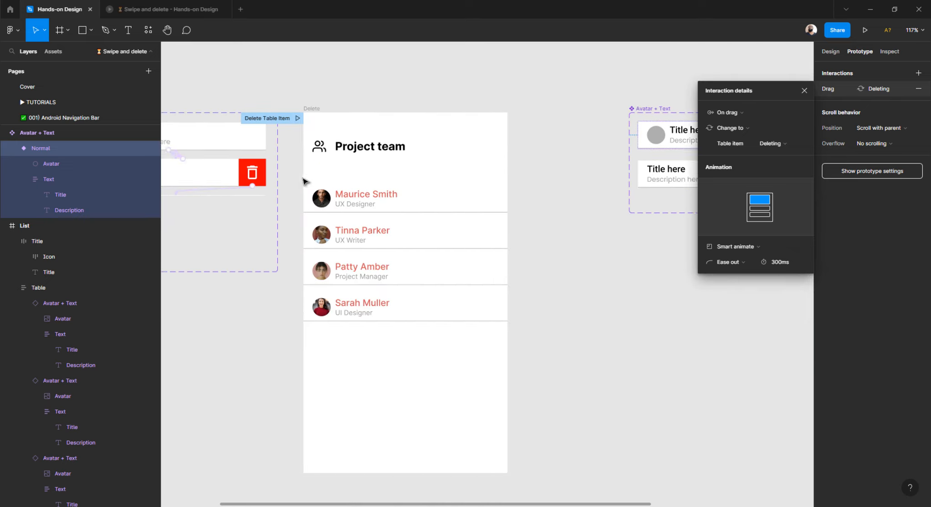
pyautogui.hscroll(-5, 304, 182)
pyautogui.scroll(7, 319, 143)
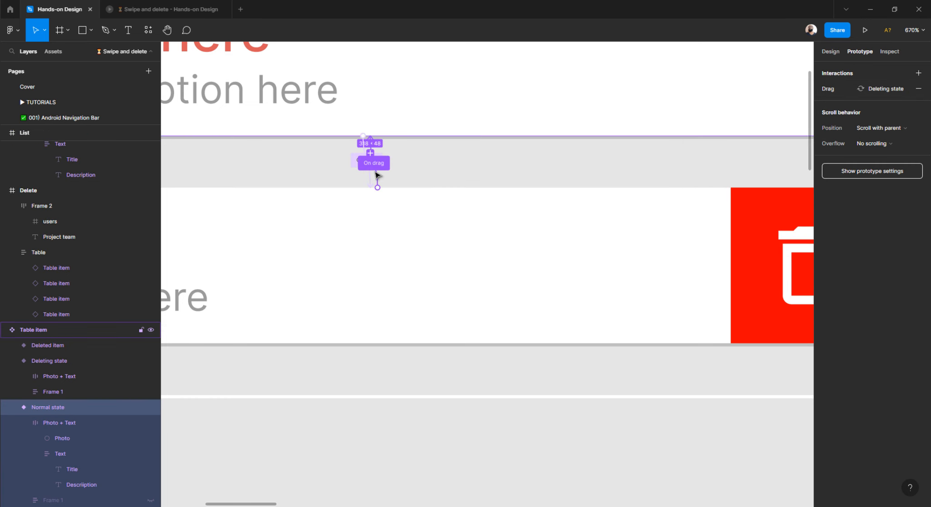
pyautogui.scroll(4, 377, 175)
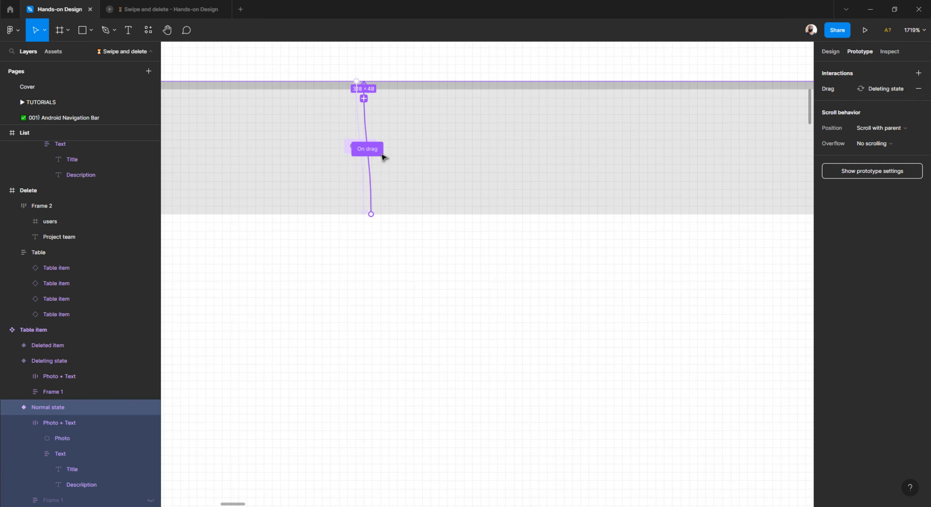
pyautogui.scroll(2, 371, 151)
pyautogui.click(372, 152)
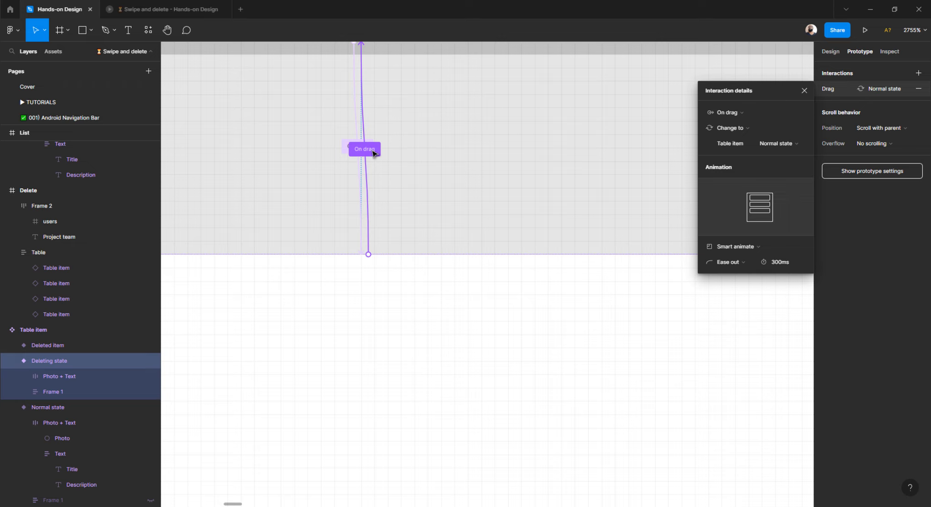
pyautogui.scroll(-14, 415, 173)
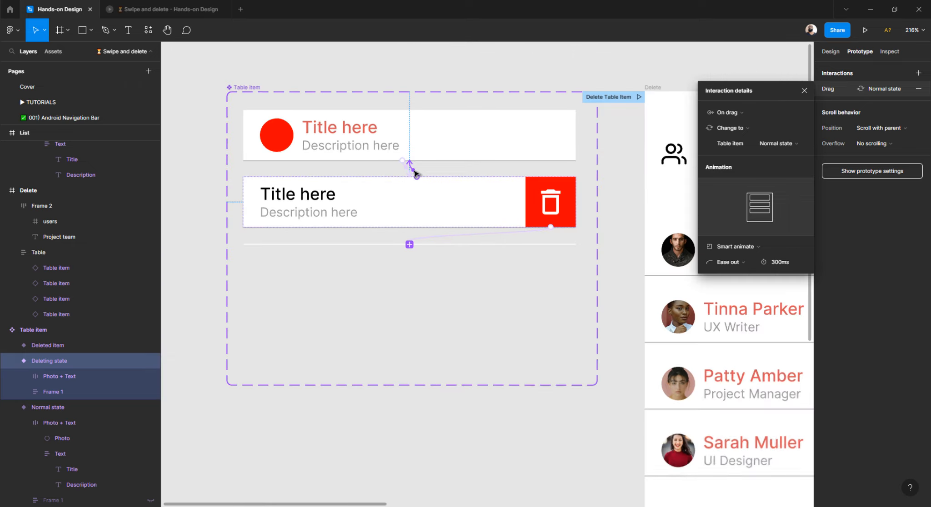
# Examine the drag connections between the Table item component's Deleting, Deleted and Normal state variants.
pyautogui.scroll(5, 416, 174)
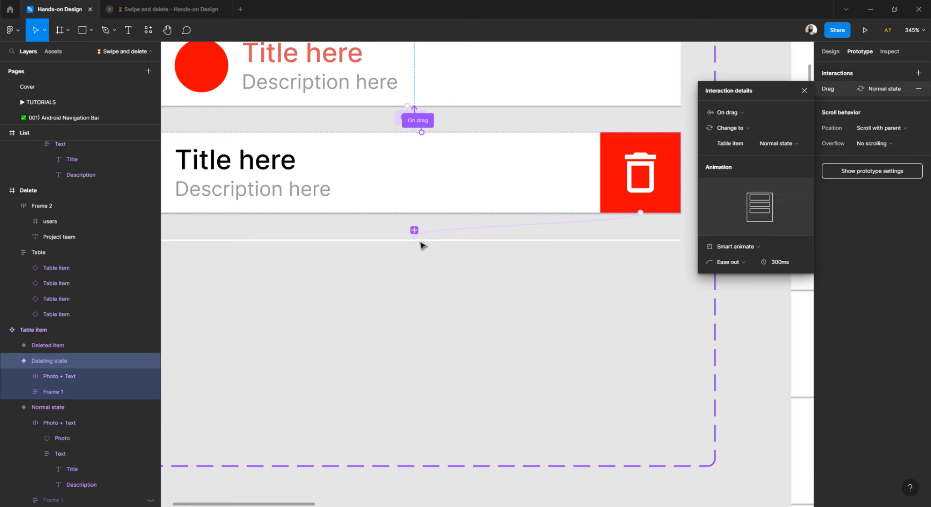
pyautogui.click(430, 250)
pyautogui.click(432, 241)
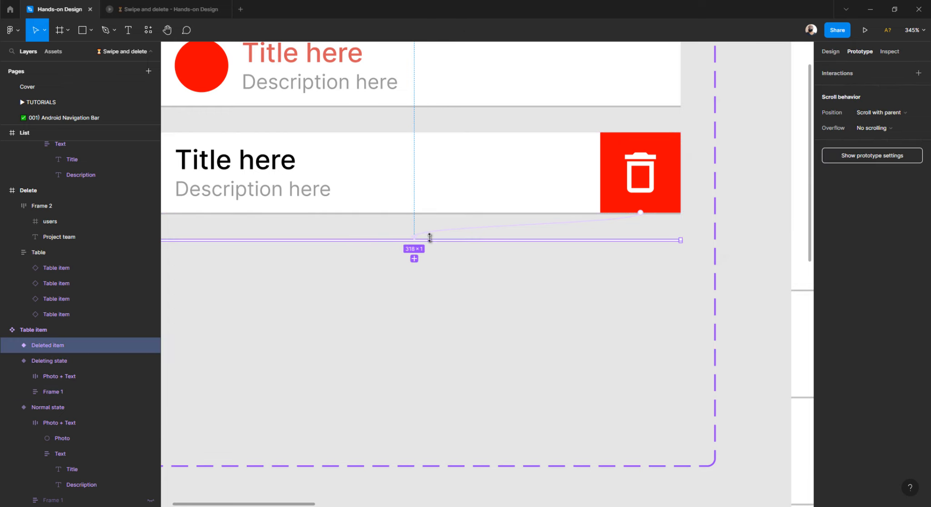
pyautogui.click(422, 80)
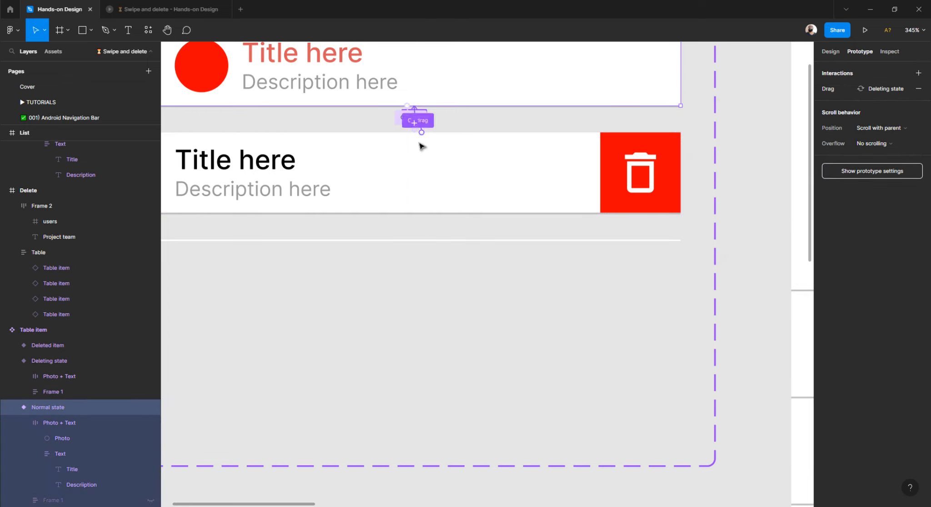
pyautogui.scroll(3, 414, 127)
pyautogui.scroll(2, 413, 121)
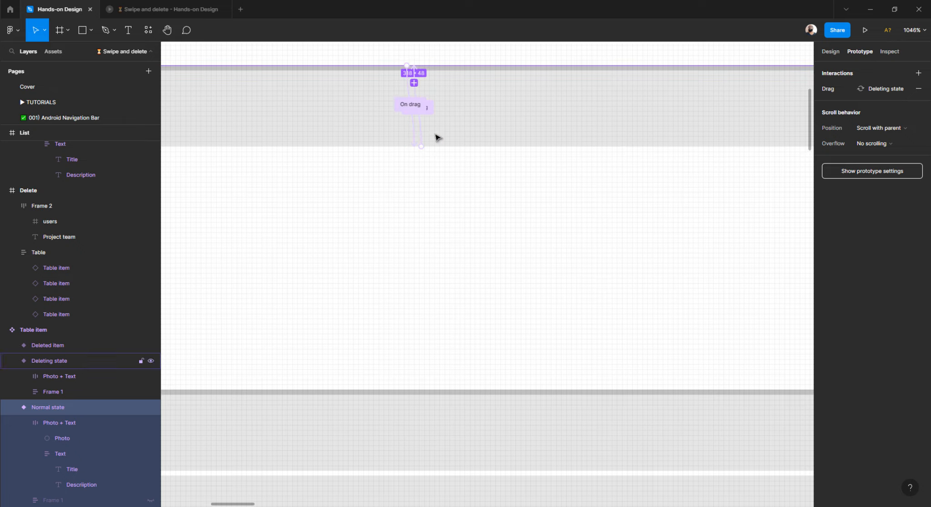
# Add an On drag interaction from the Avatar + Text component's Deleting variant that changes to Normal, with Smart animate, Ease out, 300ms.
pyautogui.scroll(-5, 423, 133)
pyautogui.scroll(-3, 422, 140)
pyautogui.hscroll(10, 418, 145)
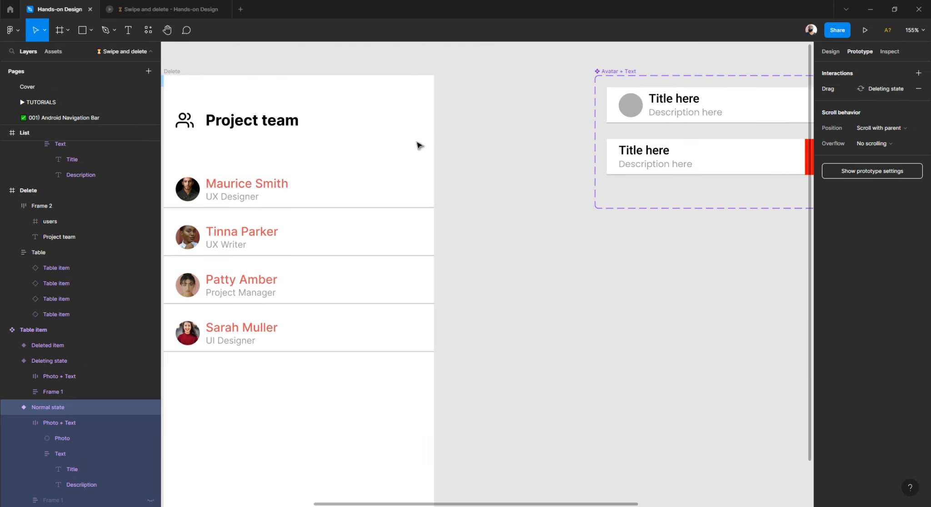
pyautogui.hscroll(-3, 418, 142)
pyautogui.scroll(3, 426, 132)
pyautogui.click(443, 149)
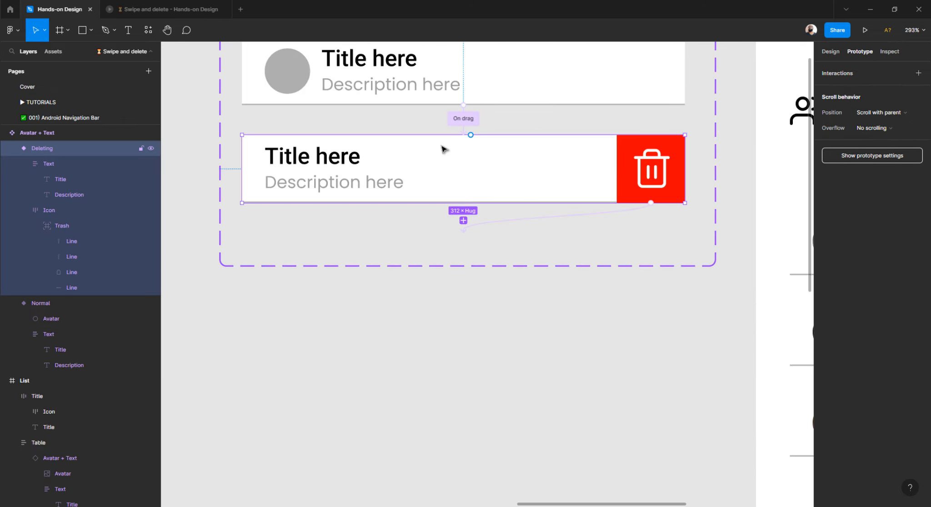
pyautogui.moveTo(471, 135); pyautogui.dragTo(536, 104)
pyautogui.click(740, 113)
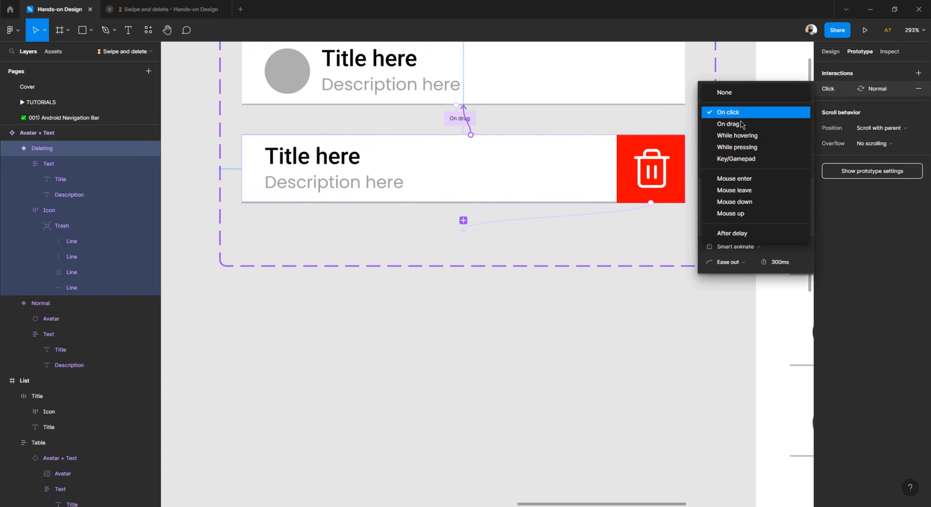
pyautogui.click(740, 126)
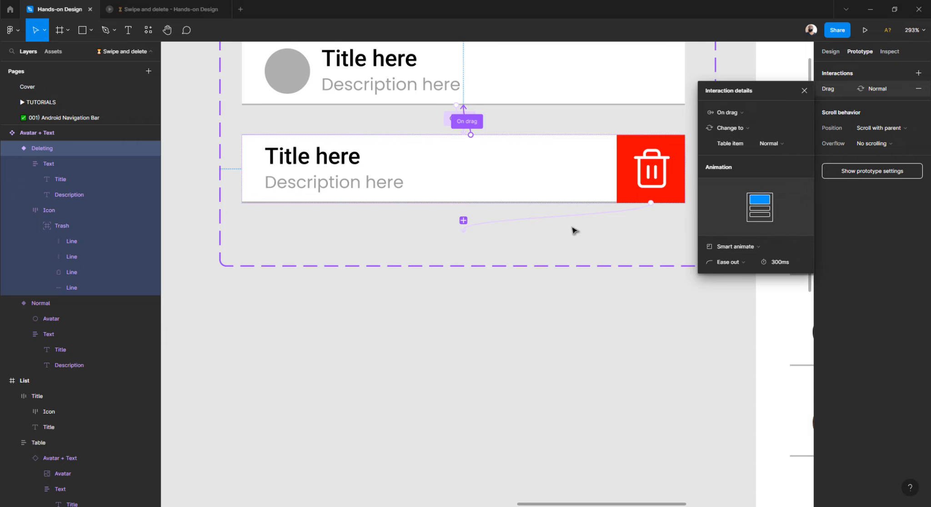
pyautogui.click(437, 309)
# Preview the List flow to check the clickable hotspots of the Team Project rows, and return to the design file.
pyautogui.scroll(-10, 395, 274)
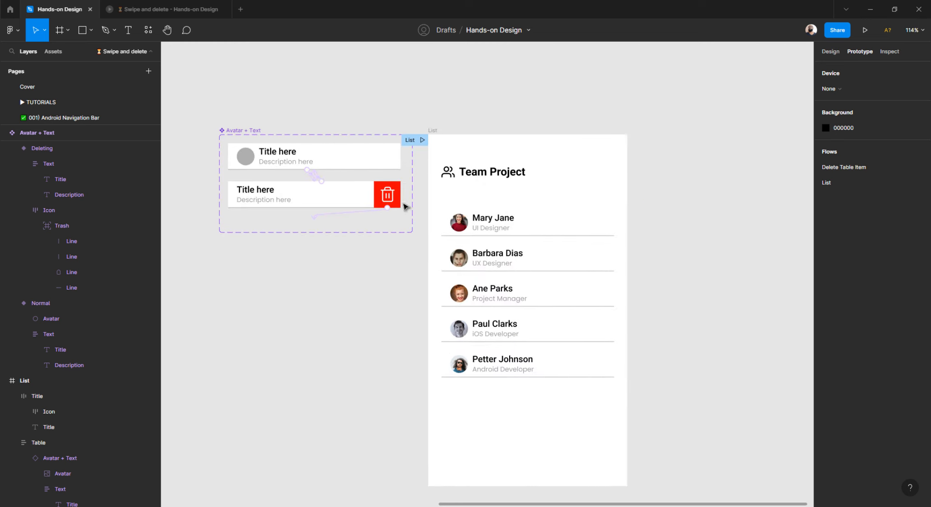
pyautogui.click(421, 140)
pyautogui.click(397, 129)
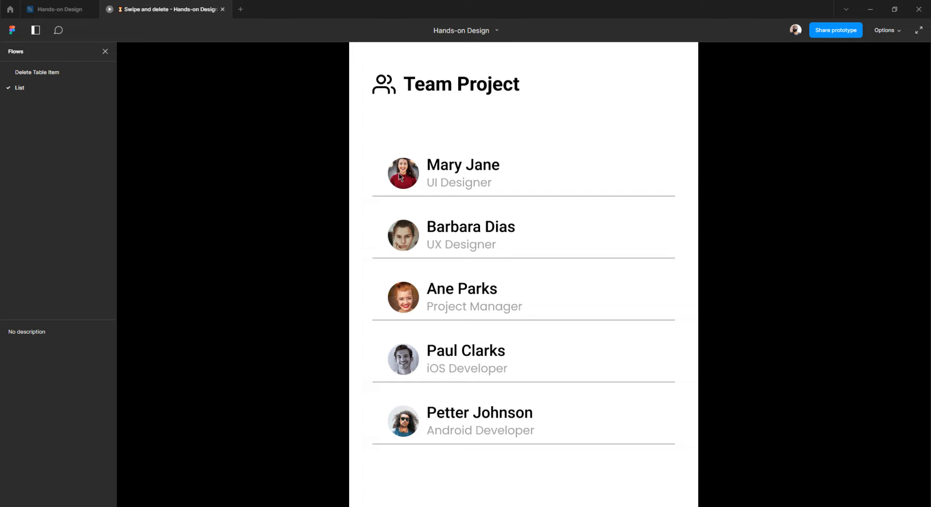
pyautogui.click(400, 175)
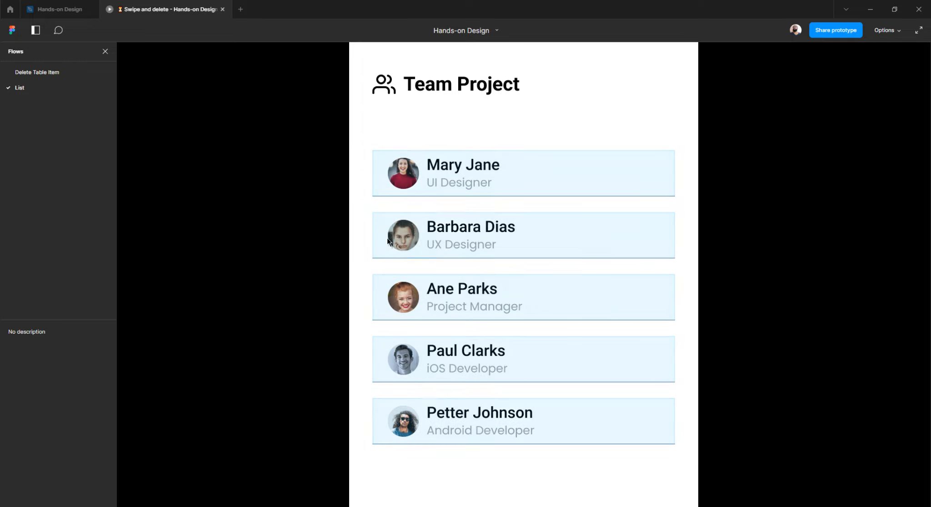
pyautogui.click(59, 10)
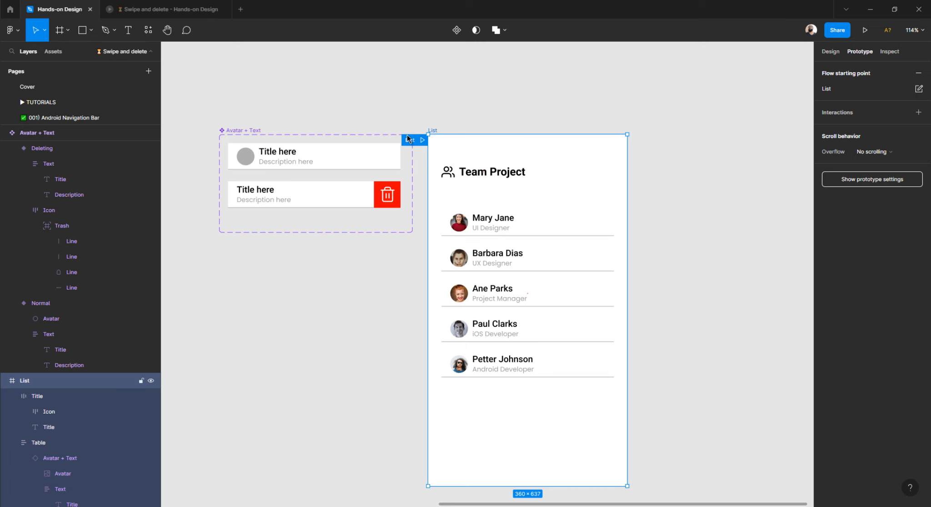
# Preview the Delete Table Item flow and scale it down so the whole Project team screen fits in view.
pyautogui.keyDown('ctrl'); pyautogui.scroll(5, 353, 128); pyautogui.keyUp('ctrl')
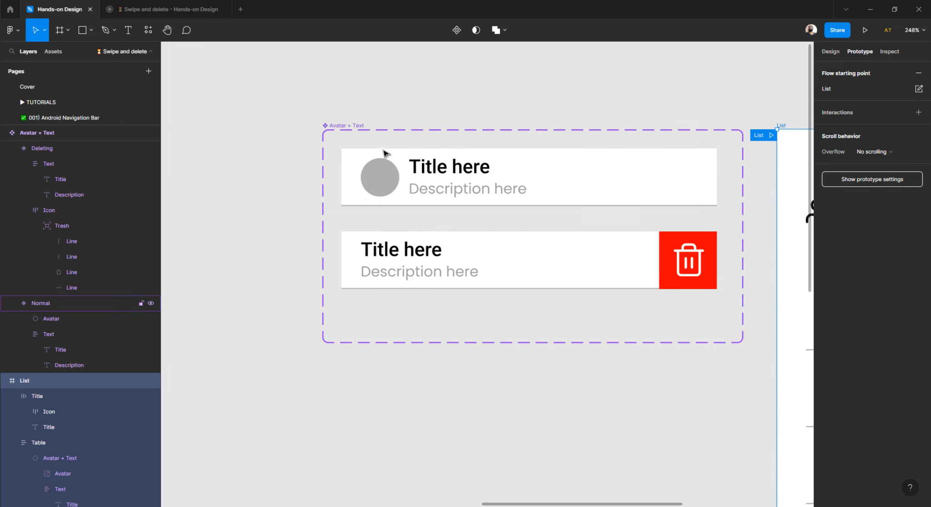
pyautogui.keyDown('ctrl'); pyautogui.scroll(-8, 385, 151); pyautogui.keyUp('ctrl')
pyautogui.hscroll(-2, 386, 152)
pyautogui.click(287, 149)
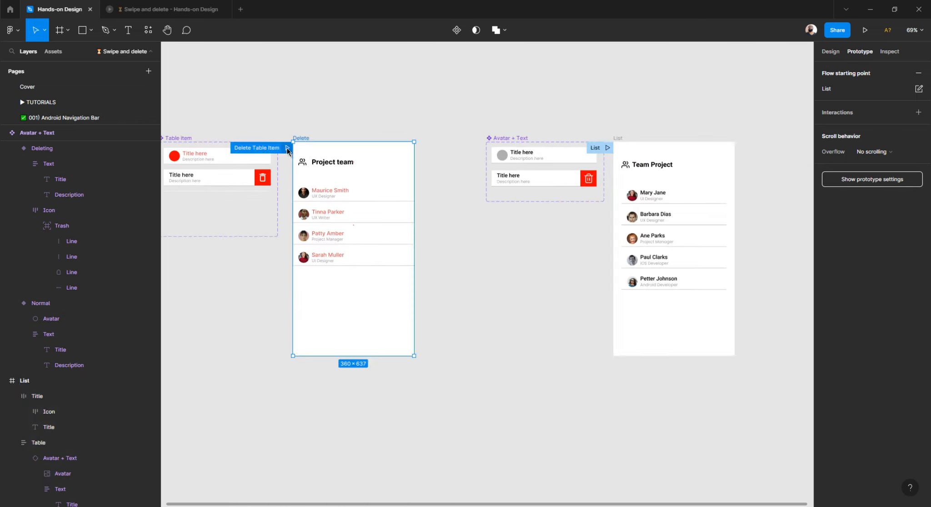
pyautogui.click(286, 148)
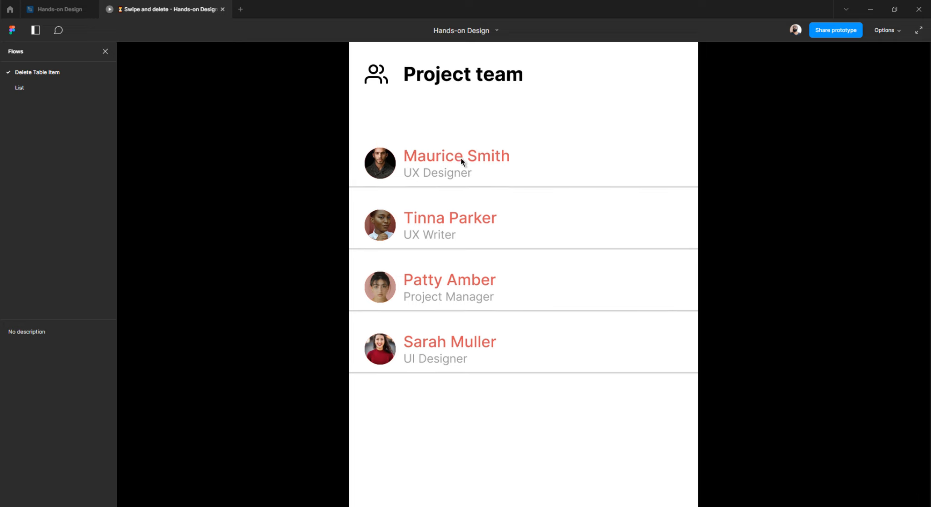
pyautogui.click(891, 32)
pyautogui.click(769, 81)
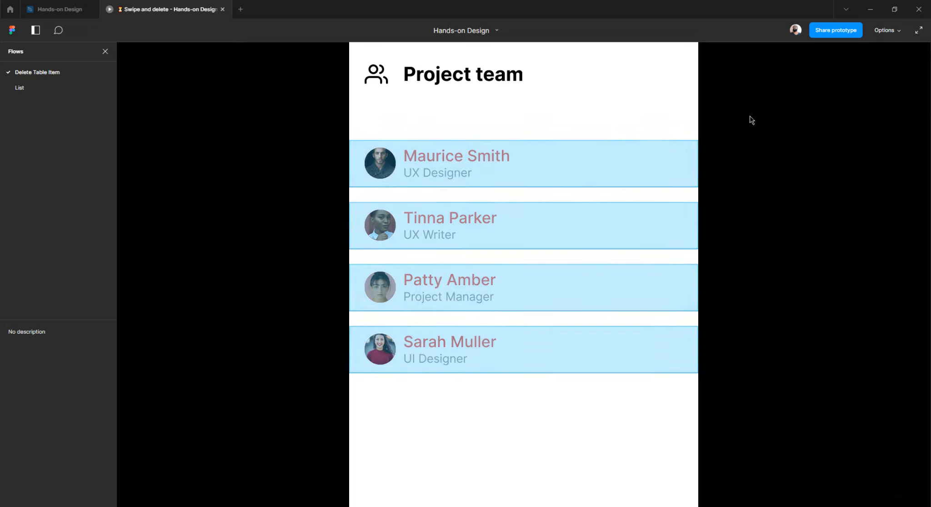
pyautogui.press('z')
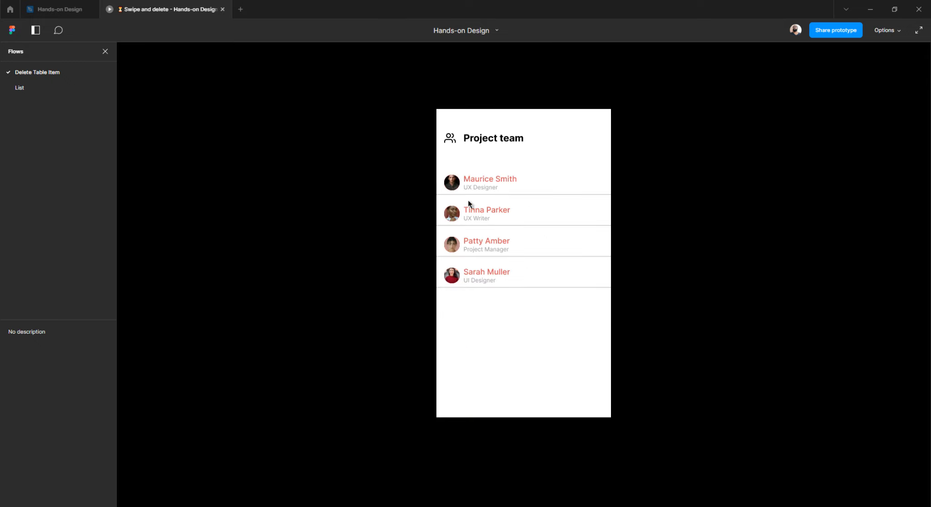
# Test swiping the four Project team rows to reveal their trash icons and swiping them back to normal.
pyautogui.moveTo(559, 184); pyautogui.dragTo(481, 213)
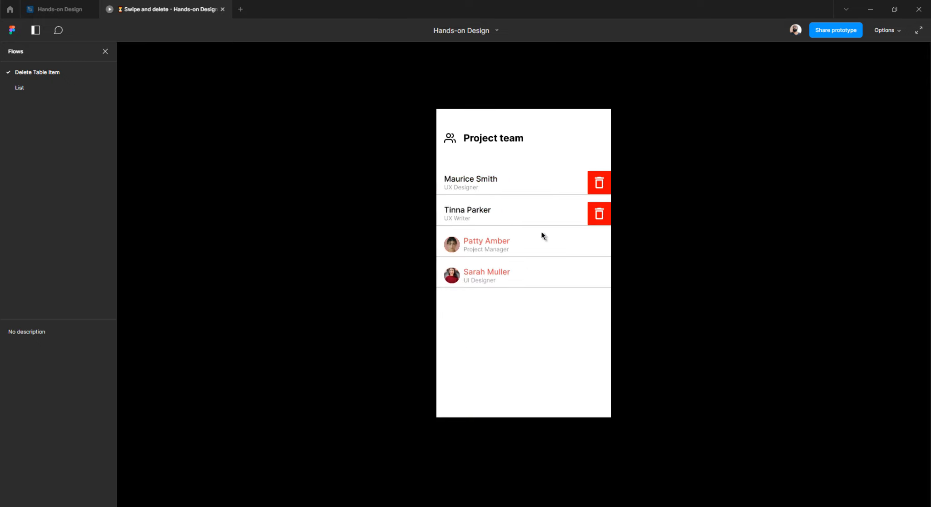
pyautogui.moveTo(540, 237); pyautogui.dragTo(403, 243)
pyautogui.moveTo(521, 278); pyautogui.dragTo(623, 271)
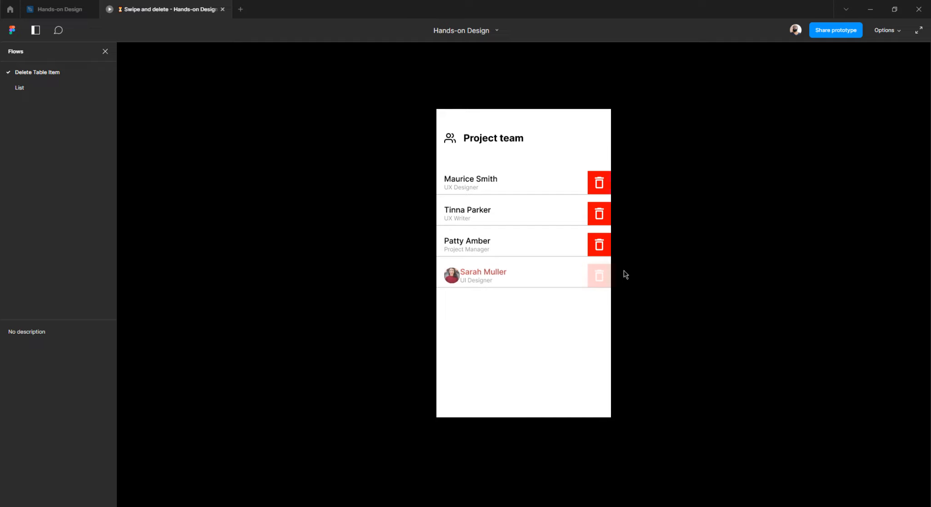
pyautogui.moveTo(482, 243); pyautogui.dragTo(573, 209)
# Test deleting all four Project team rows one by one with their trash icons in the preview.
pyautogui.moveTo(482, 177); pyautogui.dragTo(443, 182)
pyautogui.click(599, 184)
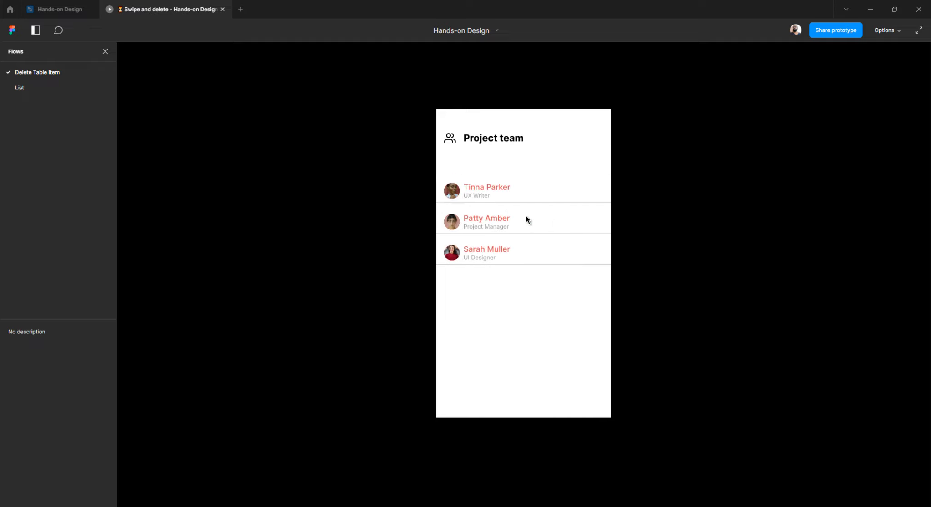
pyautogui.moveTo(525, 217); pyautogui.dragTo(443, 216)
pyautogui.click(591, 224)
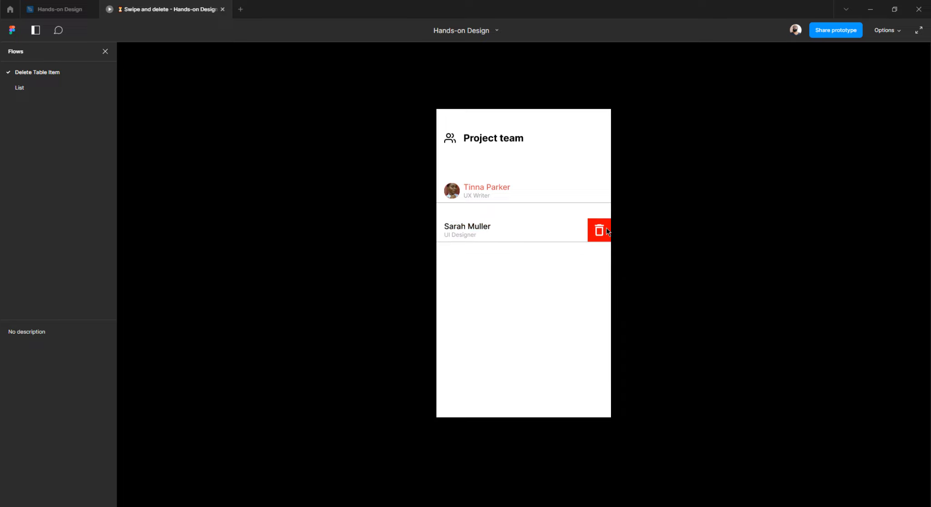
pyautogui.click(599, 230)
pyautogui.moveTo(499, 193); pyautogui.dragTo(448, 186)
pyautogui.click(598, 194)
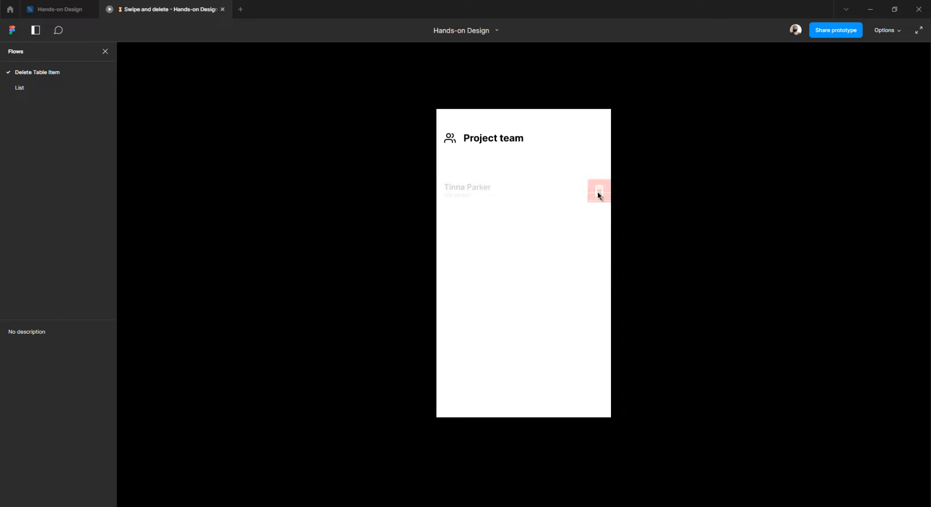
# Preview the List flow again and swipe all five Team Project rows to reveal their trash icons.
pyautogui.click(65, 10)
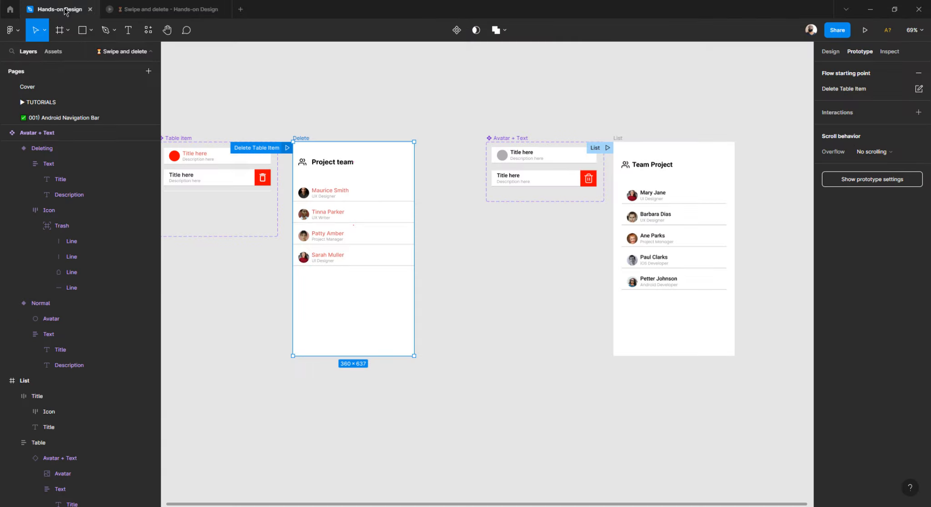
pyautogui.click(608, 148)
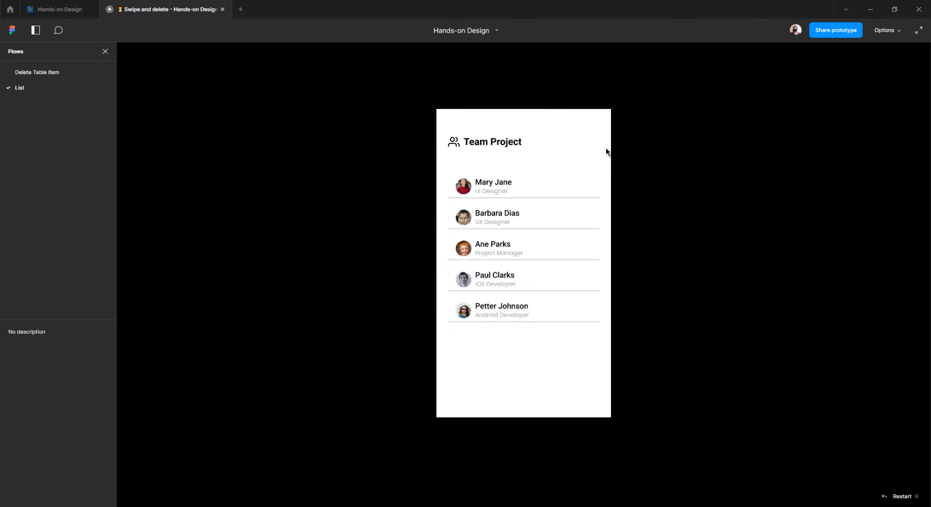
pyautogui.moveTo(515, 182); pyautogui.dragTo(417, 188)
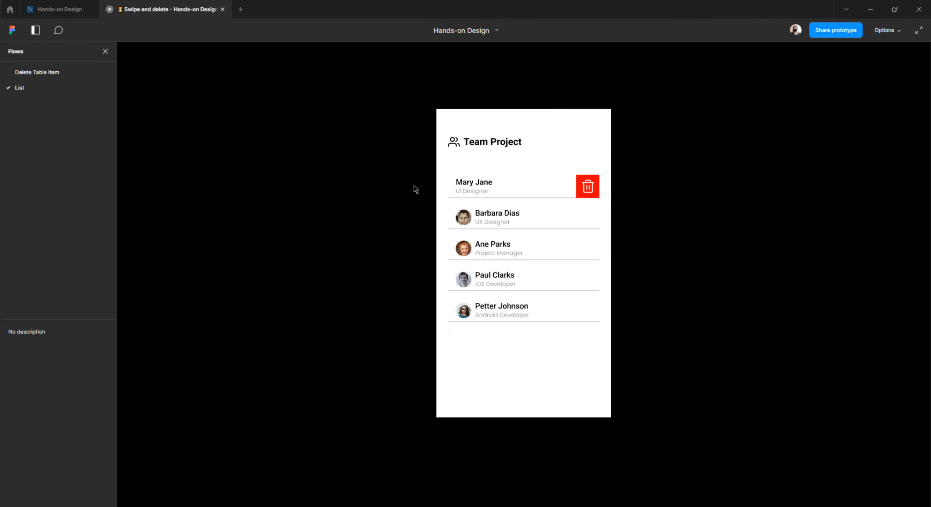
pyautogui.moveTo(524, 214); pyautogui.dragTo(430, 214)
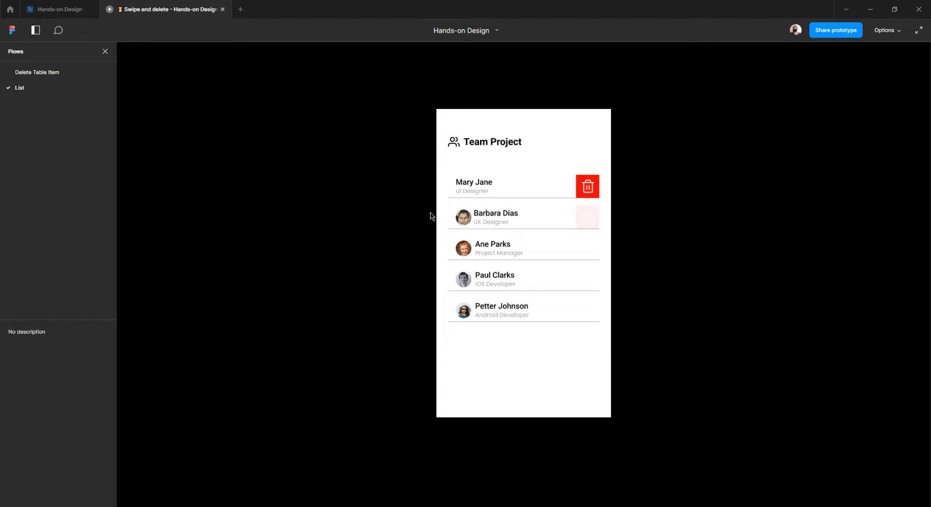
pyautogui.moveTo(536, 245); pyautogui.dragTo(444, 251)
pyautogui.moveTo(518, 276); pyautogui.dragTo(410, 276)
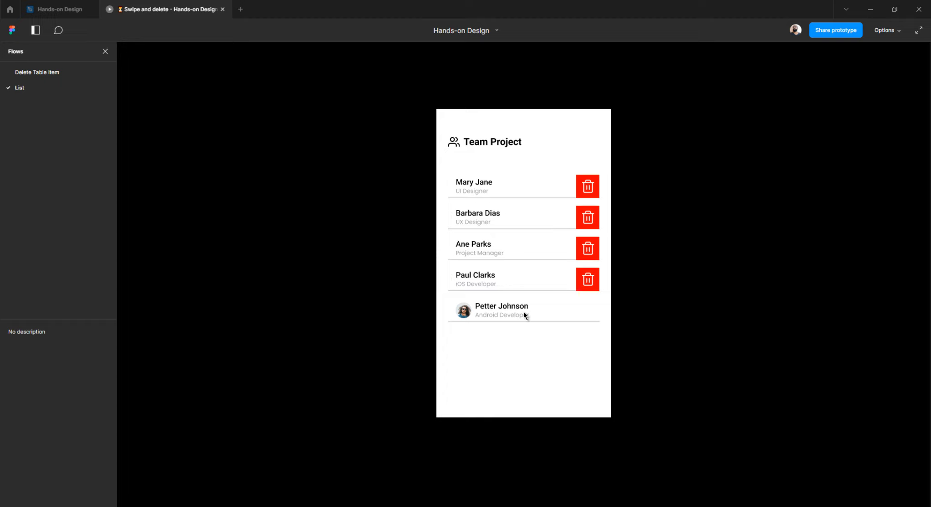
pyautogui.moveTo(524, 314); pyautogui.dragTo(408, 315)
# Swipe the last three Team Project rows back to their normal state in the preview.
pyautogui.click(550, 312)
pyautogui.click(479, 278)
pyautogui.click(481, 248)
# Test deleting all five Team Project rows one by one, including swiping the first row back, and return to the design file.
pyautogui.click(587, 220)
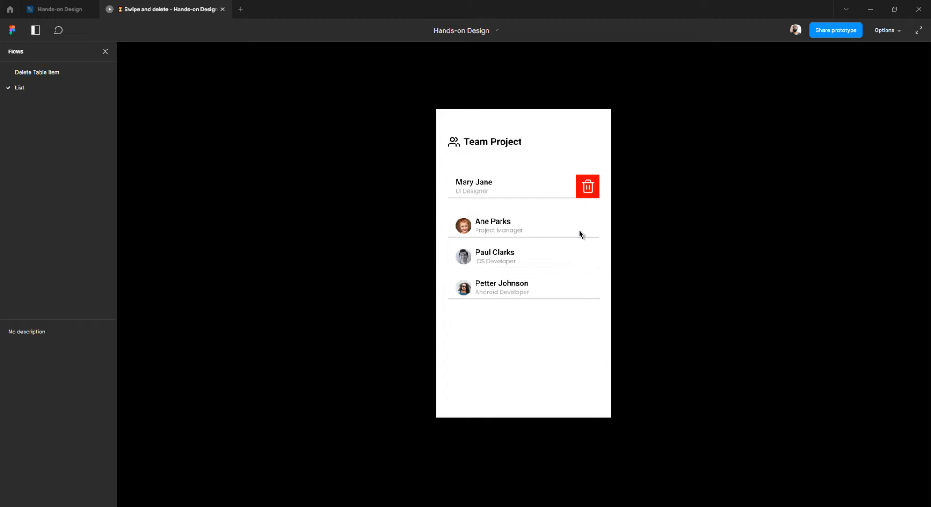
pyautogui.moveTo(537, 230); pyautogui.dragTo(530, 237)
pyautogui.click(585, 226)
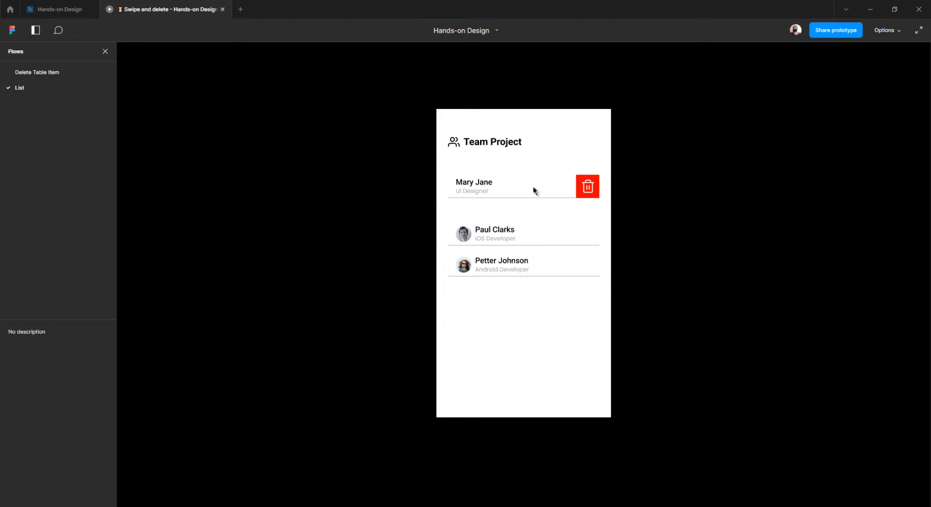
pyautogui.click(532, 187)
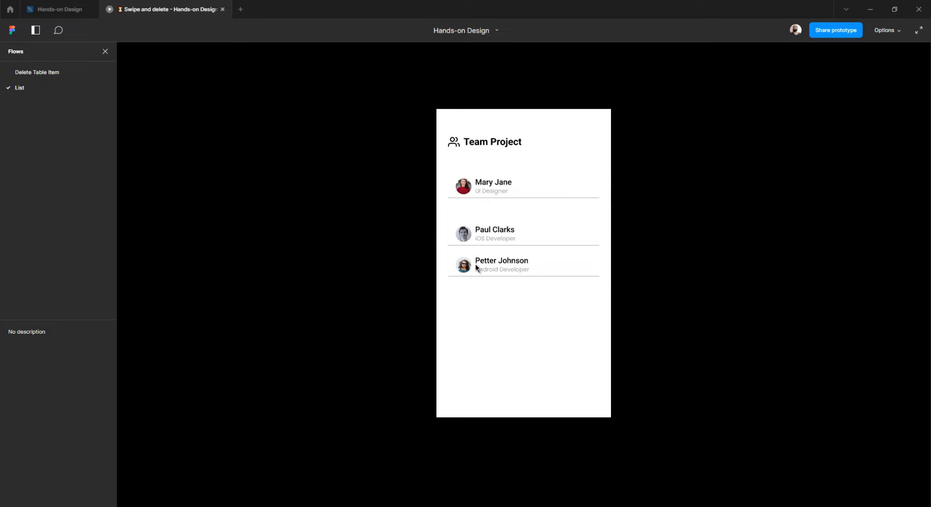
pyautogui.click(503, 246)
pyautogui.moveTo(502, 233); pyautogui.dragTo(415, 232)
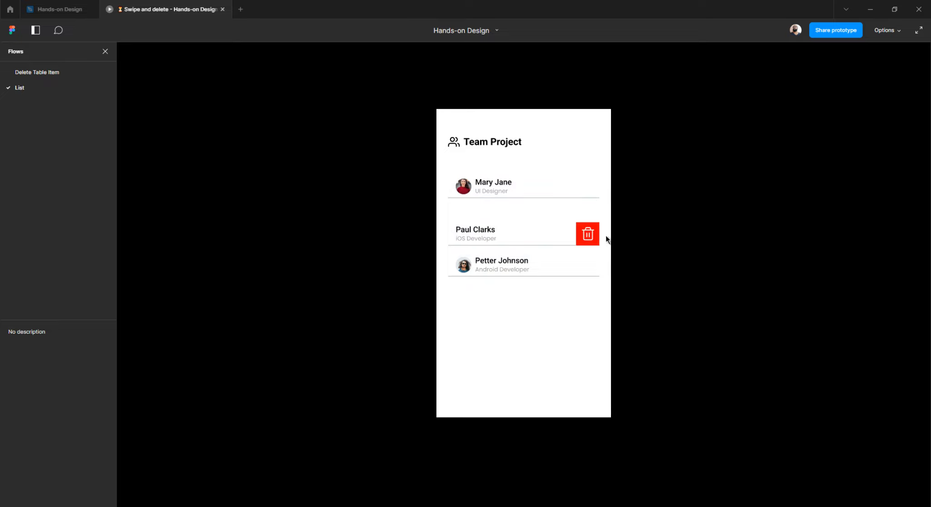
pyautogui.click(588, 233)
pyautogui.moveTo(524, 234); pyautogui.dragTo(442, 240)
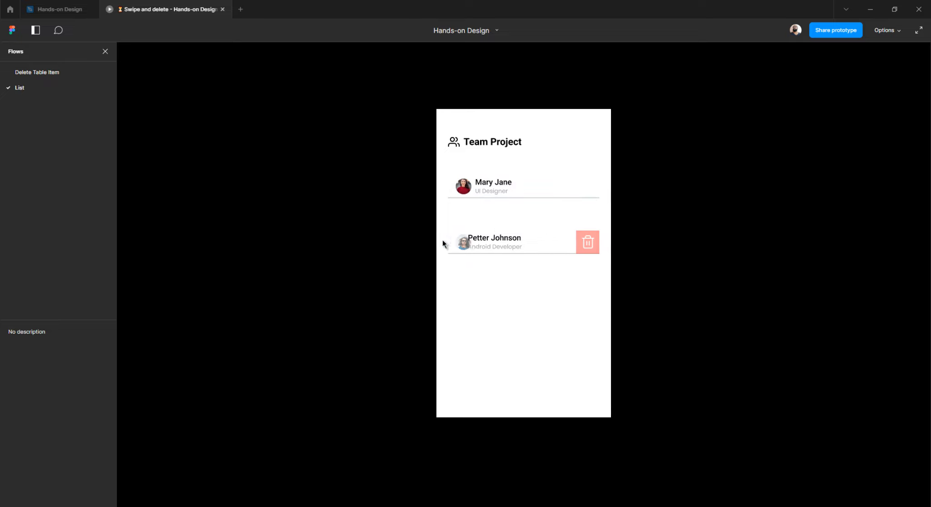
pyautogui.click(591, 243)
pyautogui.moveTo(528, 200); pyautogui.dragTo(388, 180)
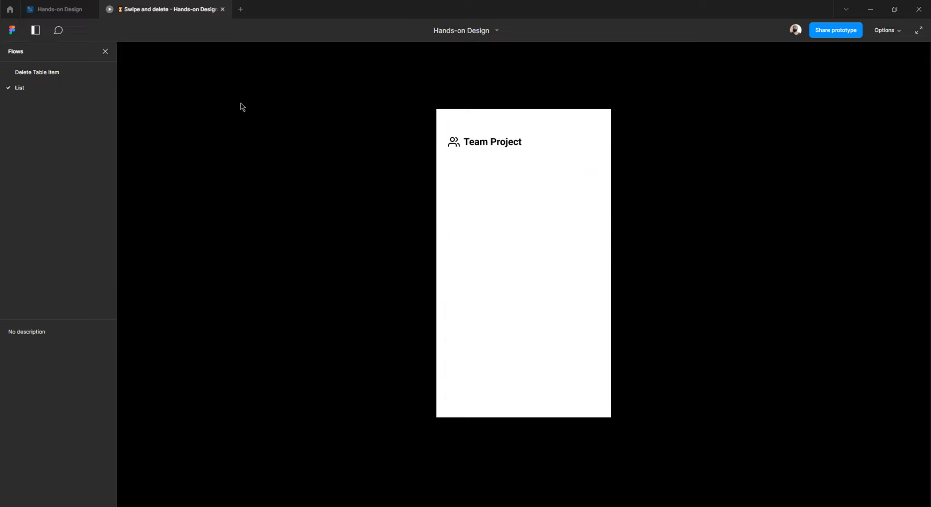
pyautogui.click(41, 9)
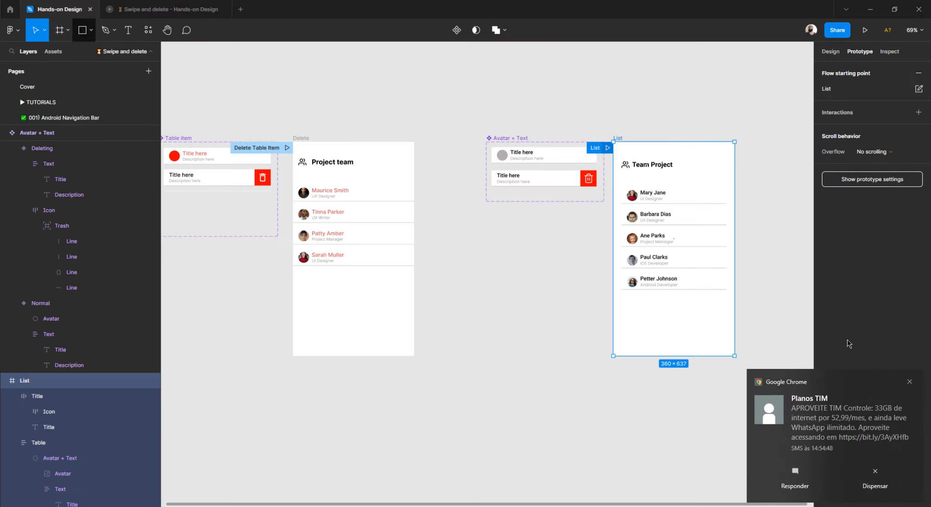
pyautogui.click(910, 381)
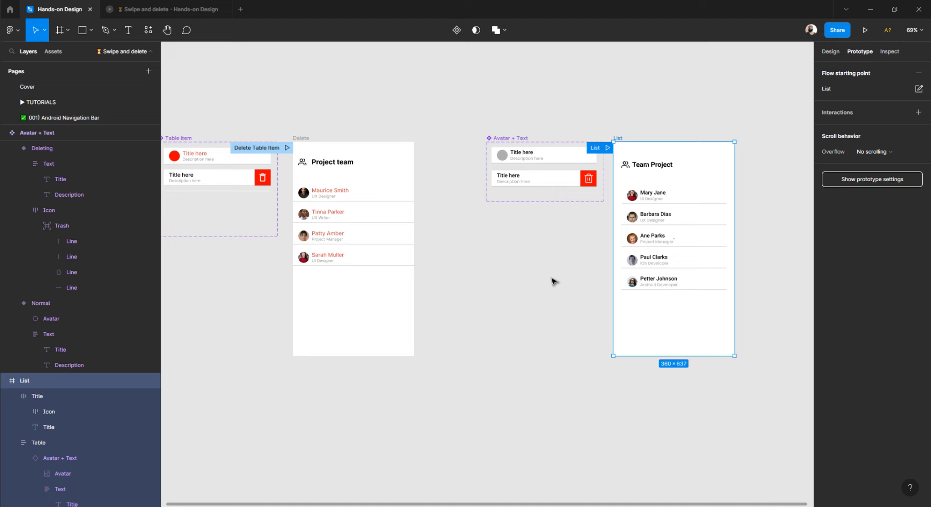
# Inspect each of the five Team Project rows and compare them with the Table item component and Project team list.
pyautogui.click(647, 196)
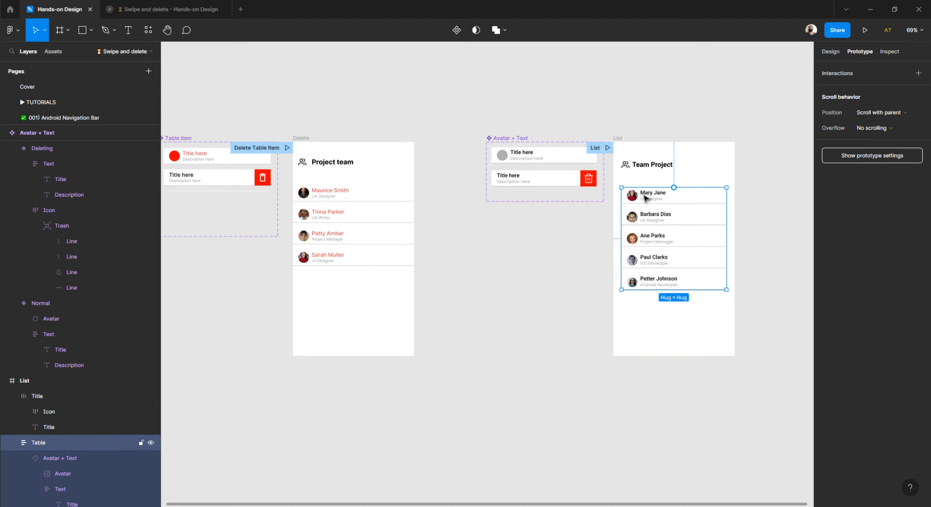
pyautogui.click(644, 198)
pyautogui.click(644, 216)
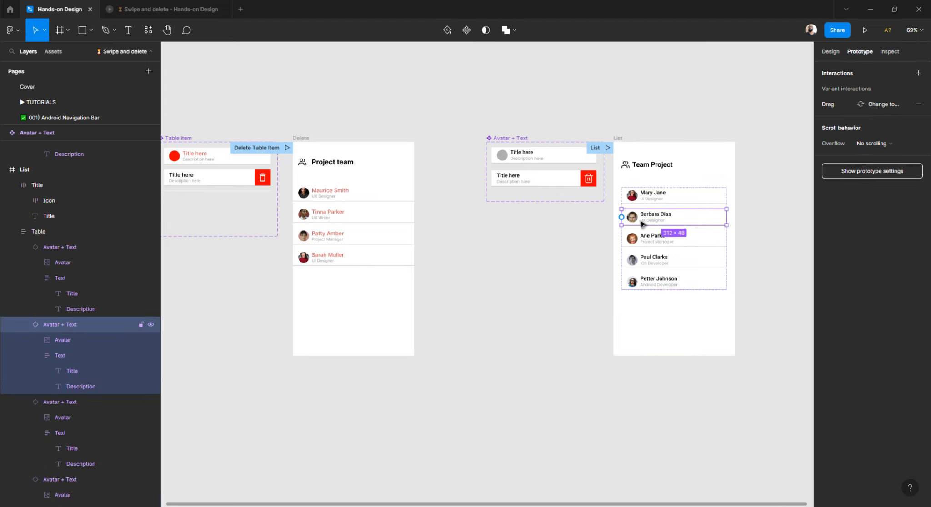
pyautogui.click(640, 239)
pyautogui.click(642, 262)
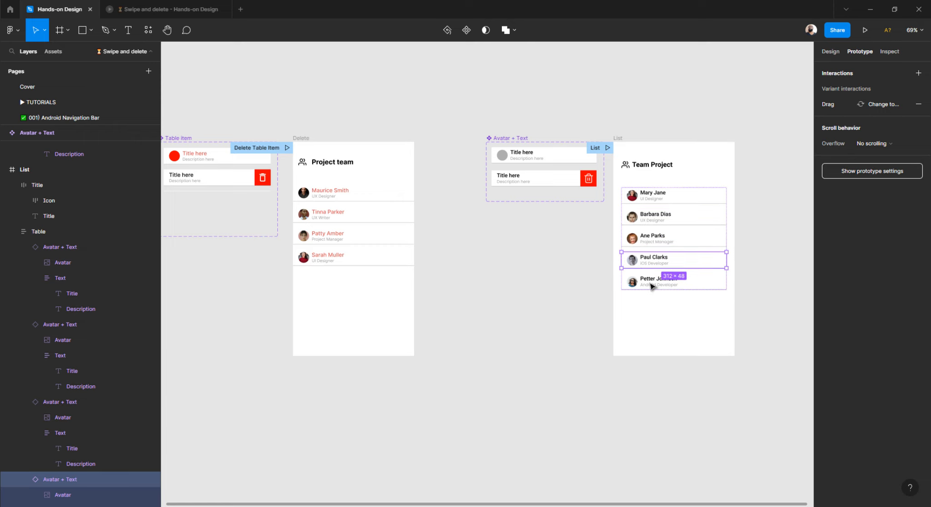
pyautogui.click(650, 285)
pyautogui.click(561, 247)
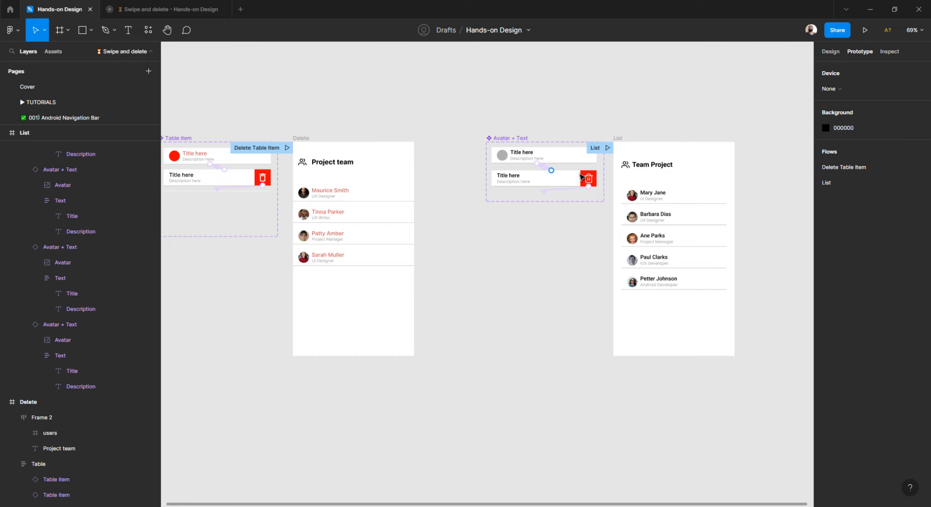
pyautogui.scroll(4, 568, 184)
pyautogui.scroll(-3, 567, 184)
pyautogui.hscroll(-5, 409, 191)
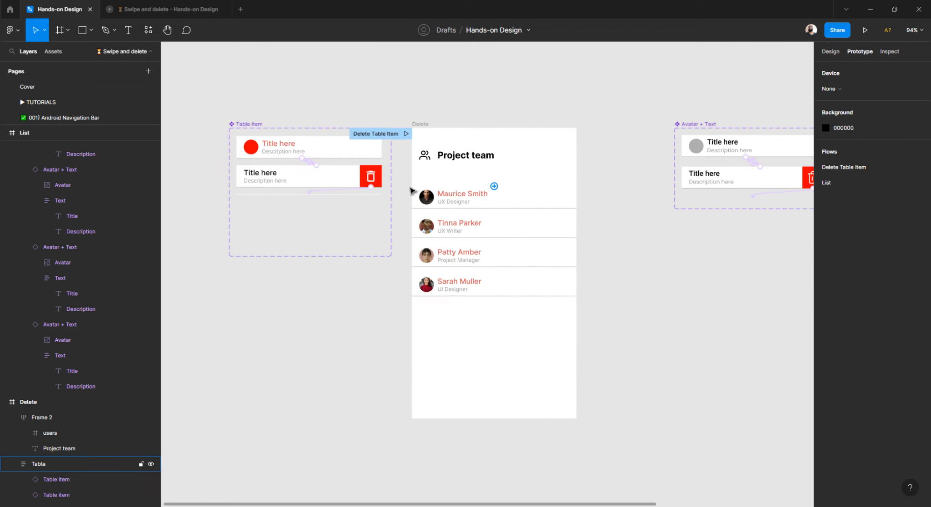
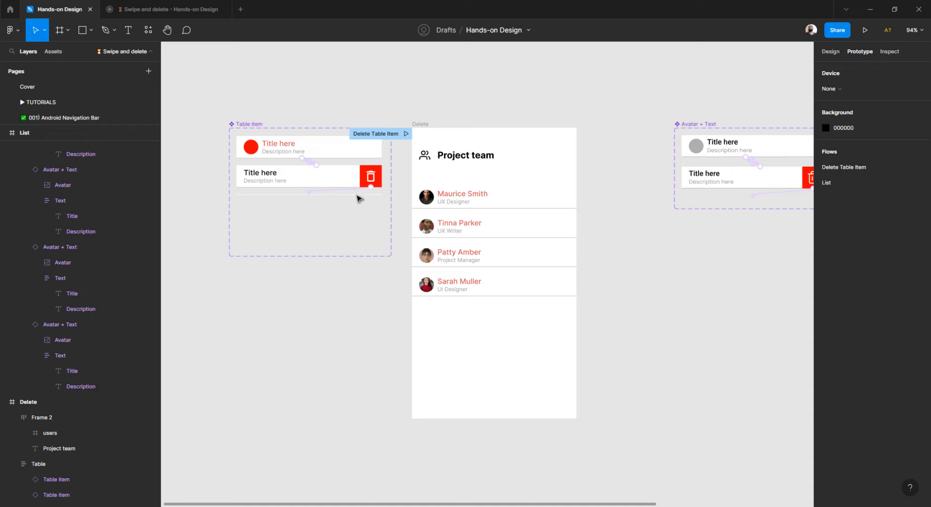
pyautogui.hscroll(5, 506, 182)
# Preview the List flow, test swiping and deleting all five Team Project rows, and return to the design file.
pyautogui.click(649, 135)
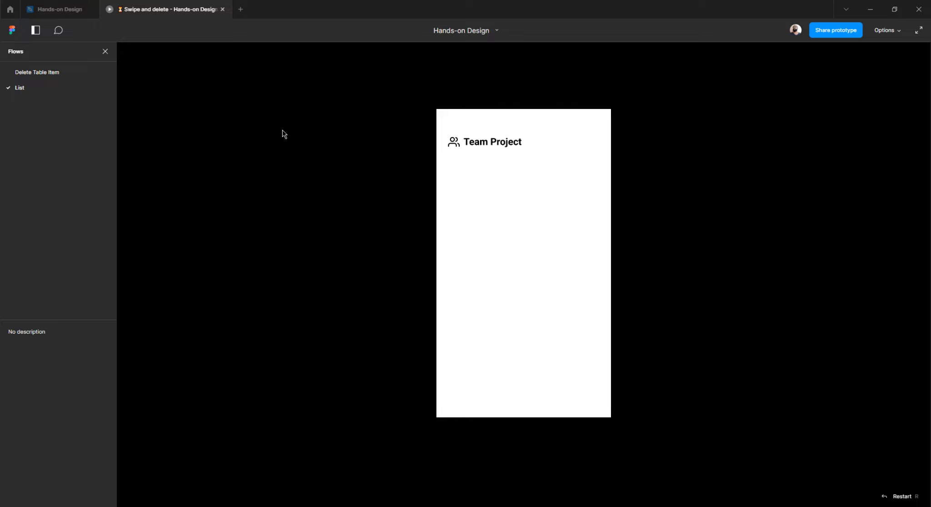
pyautogui.click(465, 183)
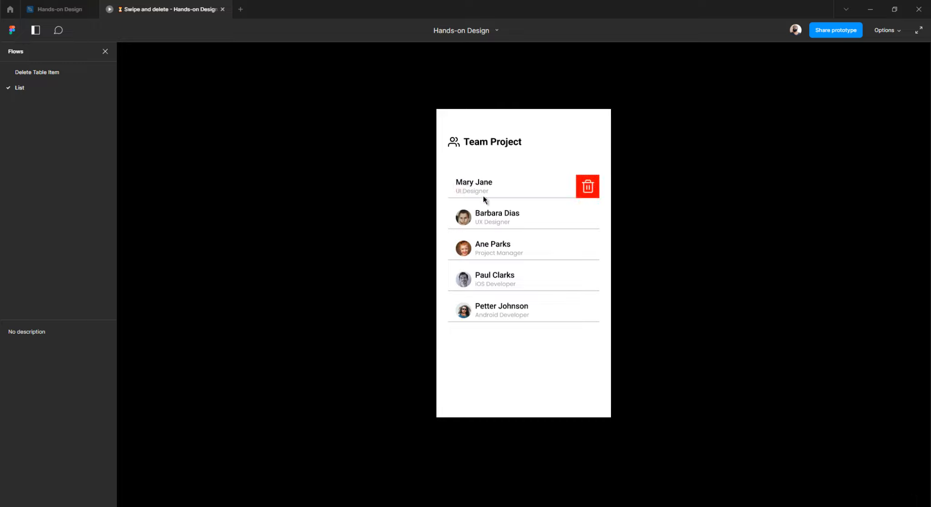
pyautogui.click(595, 195)
pyautogui.moveTo(578, 194); pyautogui.dragTo(444, 195)
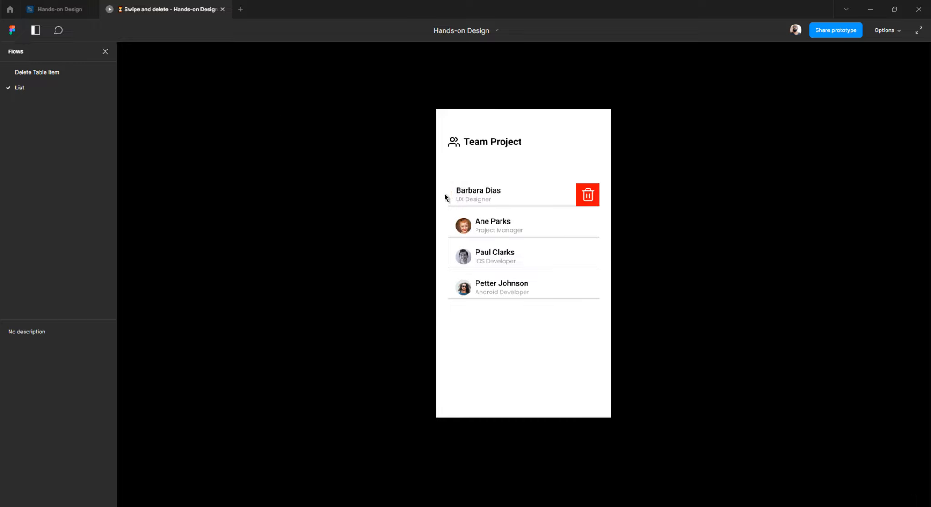
pyautogui.click(578, 200)
pyautogui.click(509, 232)
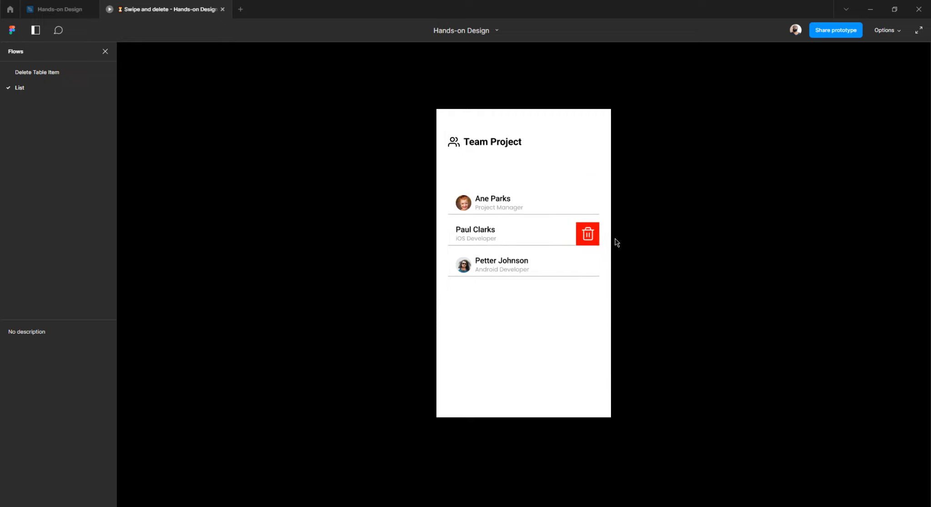
pyautogui.click(585, 235)
pyautogui.moveTo(509, 239); pyautogui.dragTo(432, 236)
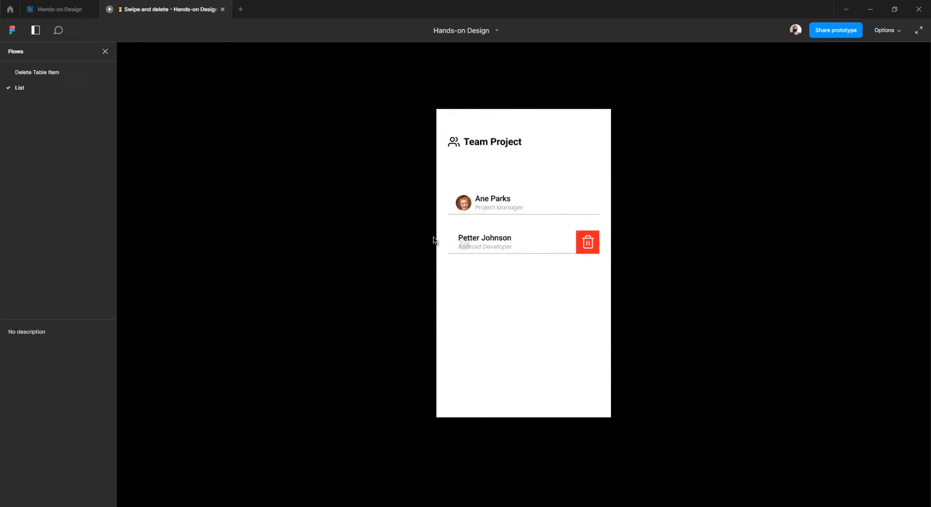
pyautogui.click(580, 250)
pyautogui.click(515, 208)
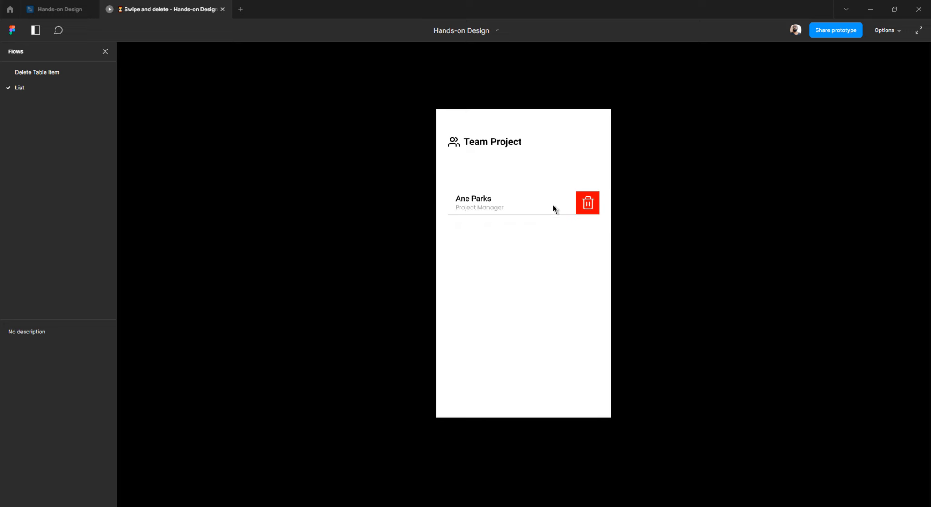
pyautogui.click(587, 206)
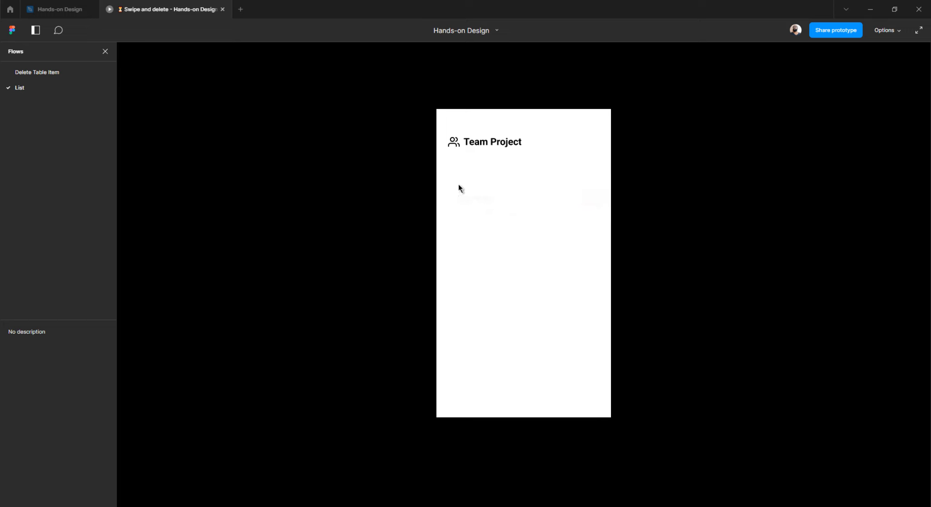
pyautogui.click(50, 9)
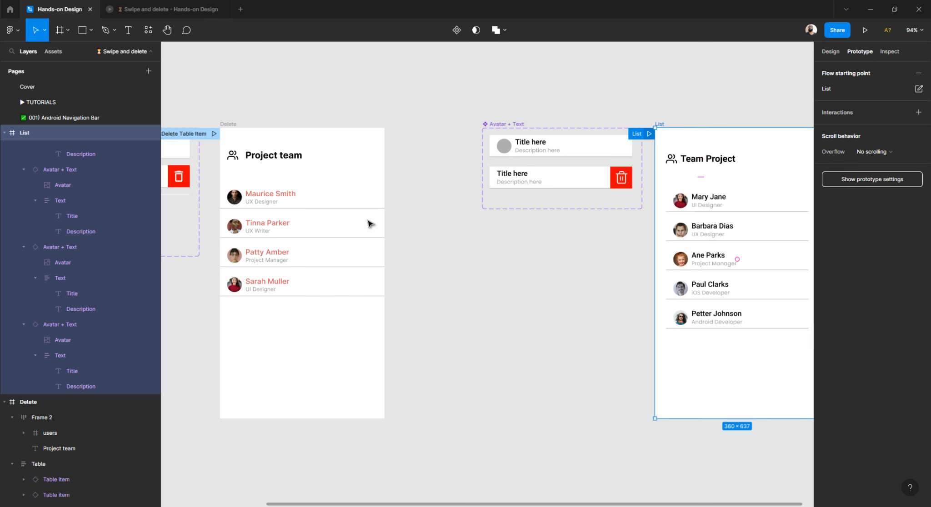
# Set the auto layout spacing between the rows of the Team Project table to 8.
pyautogui.click(616, 254)
pyautogui.click(280, 229)
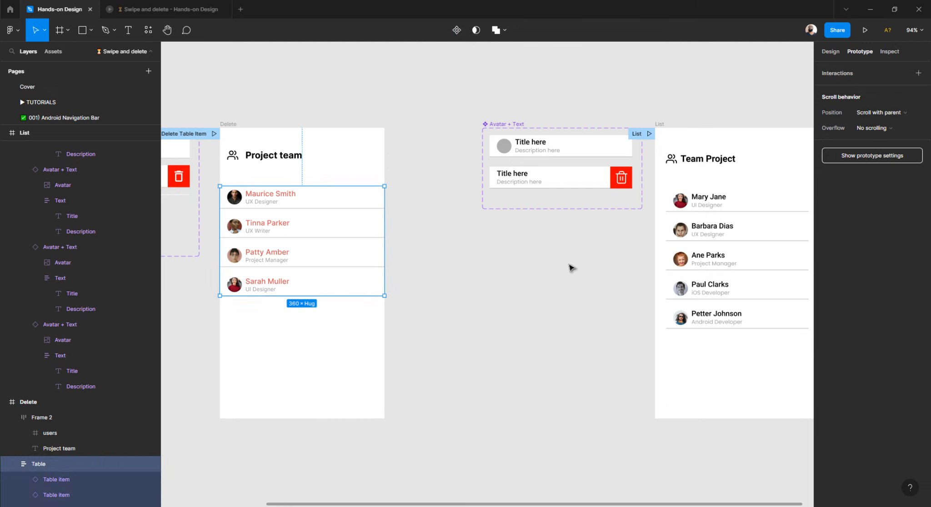
pyautogui.click(549, 266)
pyautogui.hscroll(3, 548, 265)
pyautogui.click(582, 235)
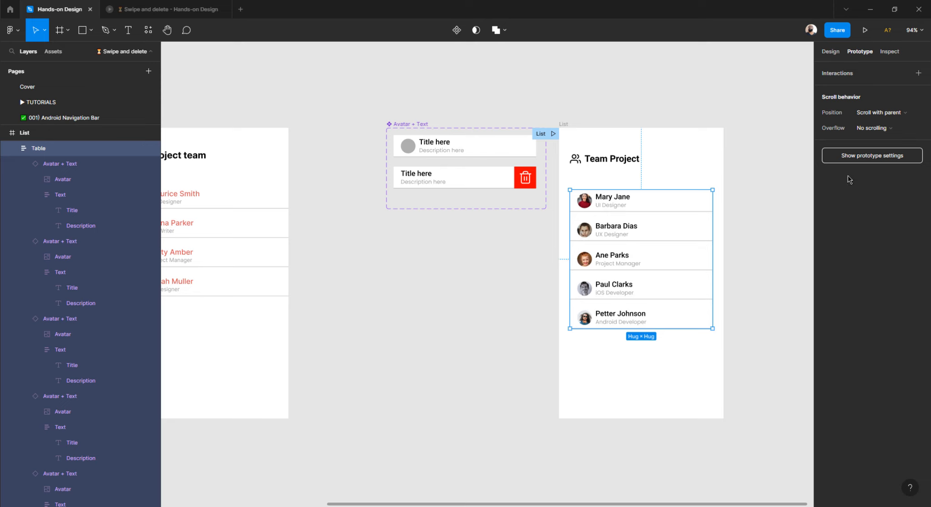
pyautogui.click(830, 51)
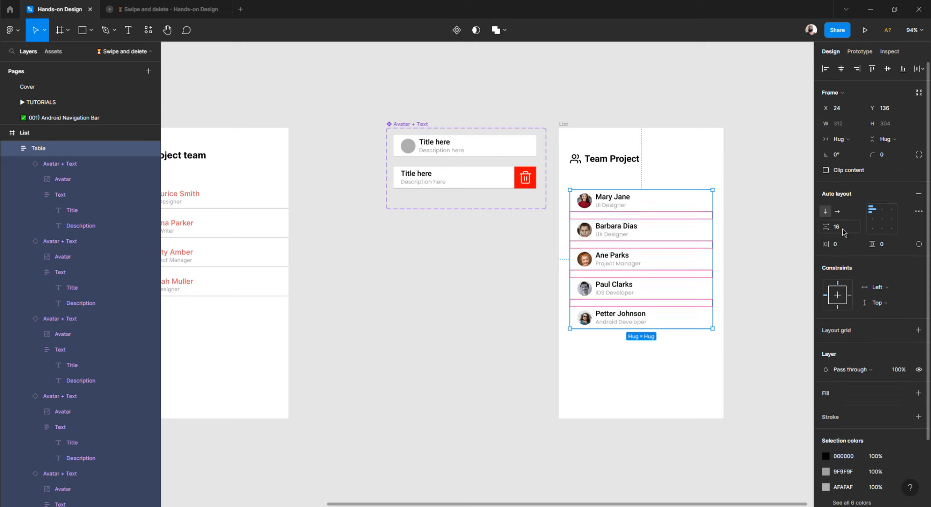
pyautogui.click(842, 230)
pyautogui.write('8')
pyautogui.press('Return')
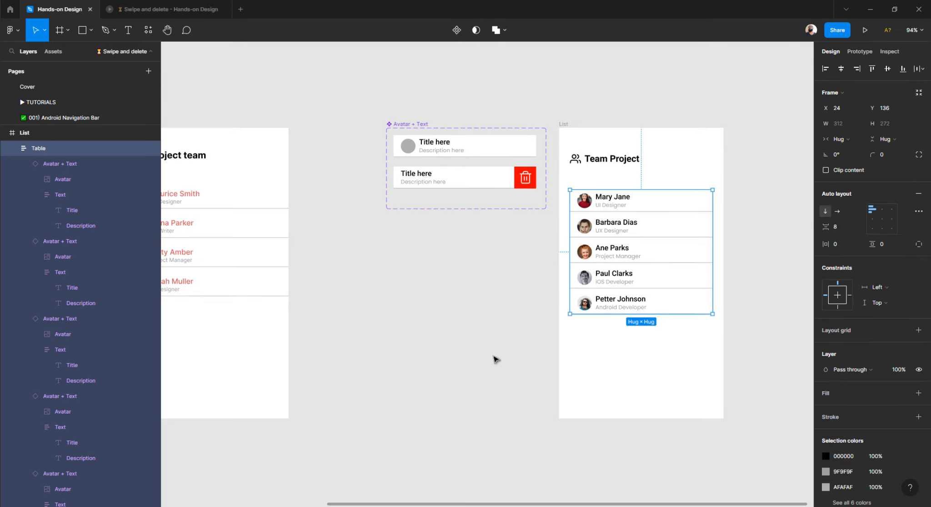
pyautogui.click(470, 352)
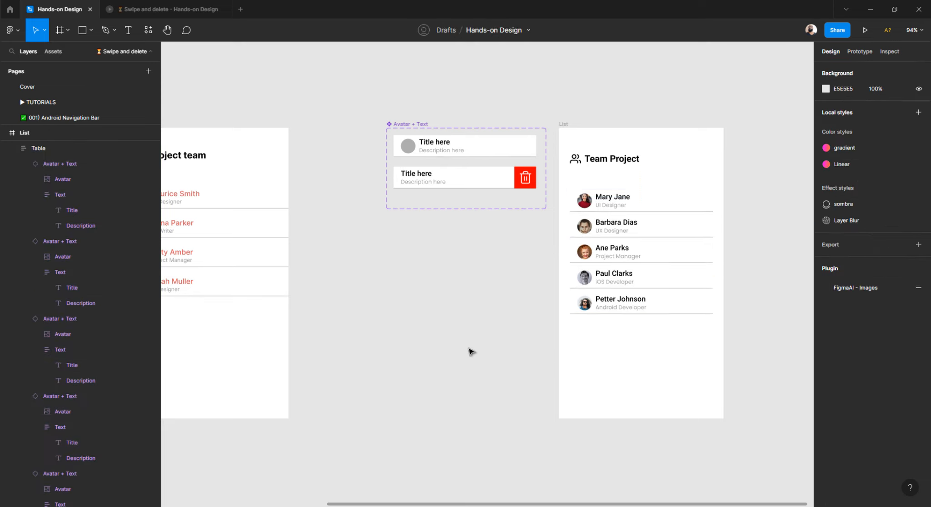
# Preview the List flow again and test swiping the first Team Project row open and back.
pyautogui.click(608, 205)
pyautogui.click(568, 125)
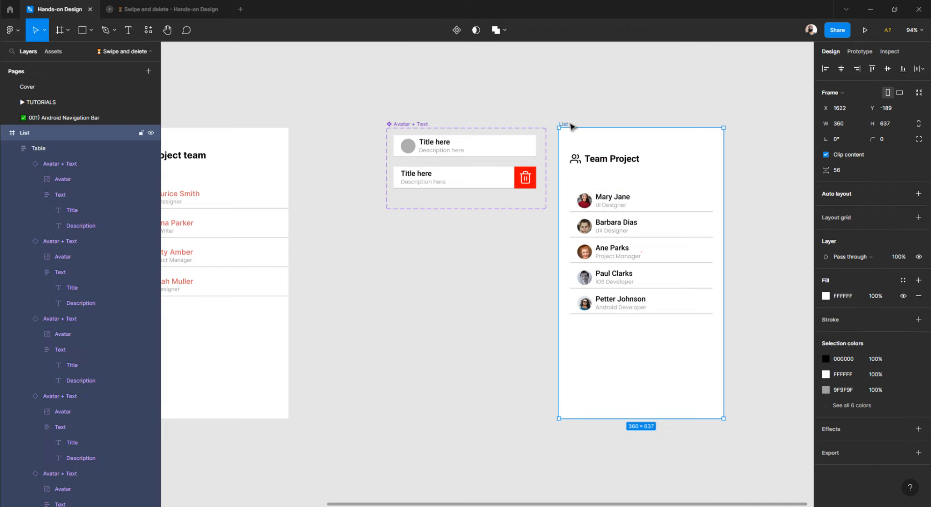
pyautogui.click(186, 10)
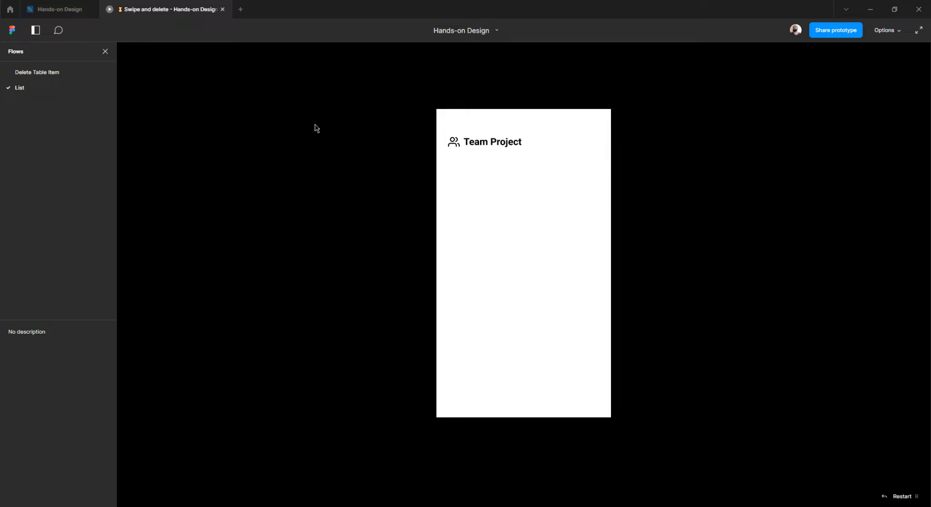
pyautogui.click(495, 184)
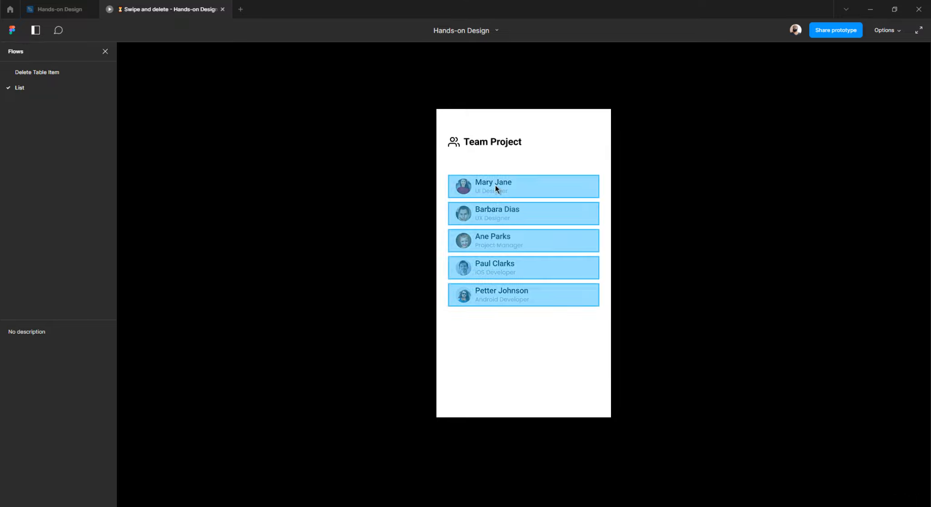
pyautogui.moveTo(532, 188); pyautogui.dragTo(387, 191)
pyautogui.moveTo(540, 190); pyautogui.dragTo(388, 193)
pyautogui.moveTo(481, 186); pyautogui.dragTo(550, 183)
pyautogui.click(550, 183)
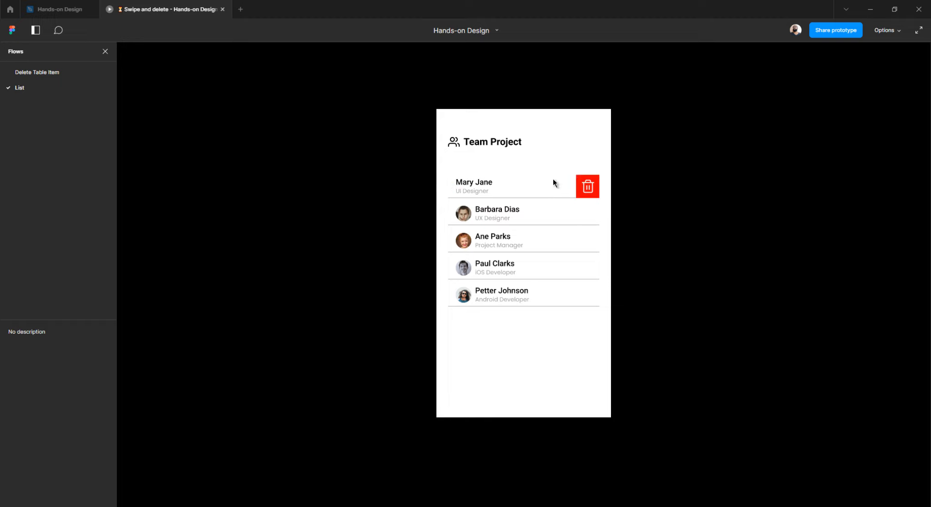
# Test deleting all five Team Project rows in the preview, restart the prototype, and return to the design file.
pyautogui.click(586, 184)
pyautogui.click(540, 236)
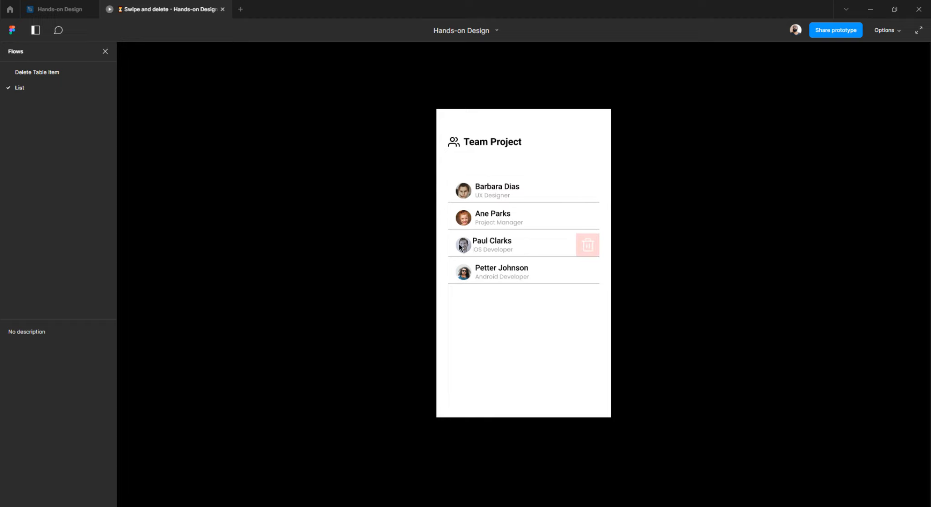
pyautogui.click(587, 243)
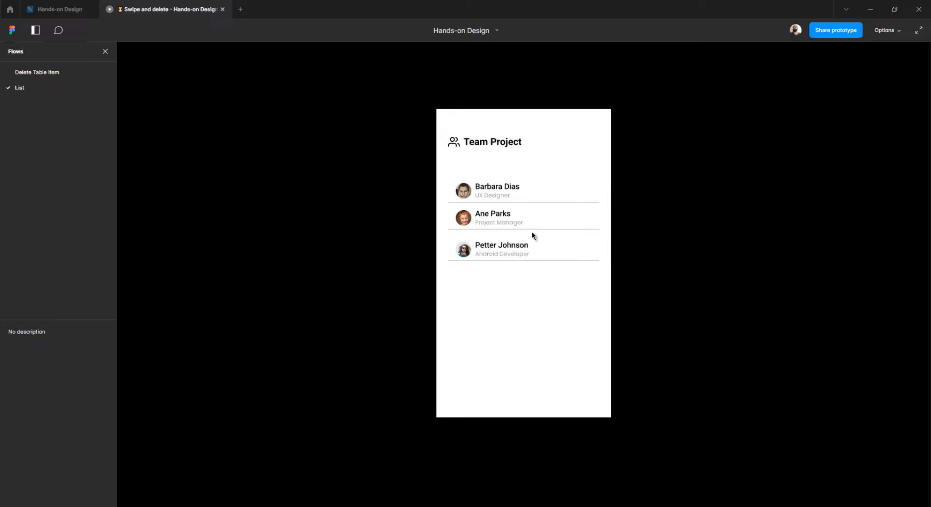
pyautogui.moveTo(529, 222); pyautogui.dragTo(424, 220)
pyautogui.click(587, 218)
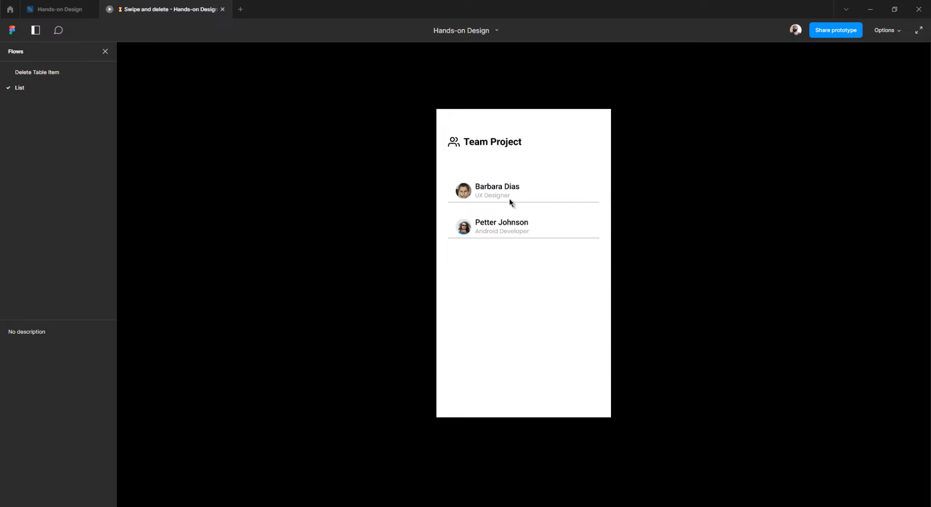
pyautogui.moveTo(509, 199); pyautogui.dragTo(389, 197)
pyautogui.click(588, 193)
pyautogui.moveTo(563, 199); pyautogui.dragTo(384, 200)
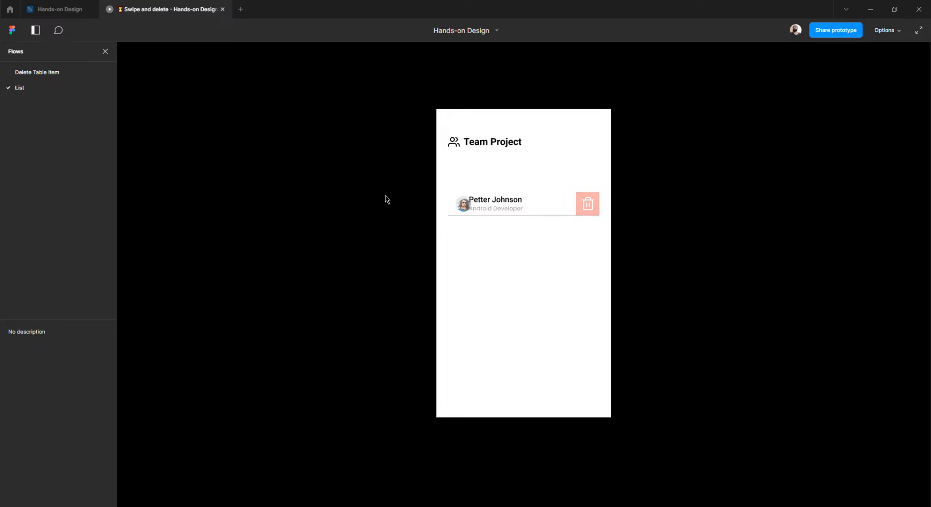
pyautogui.click(585, 205)
pyautogui.press('r')
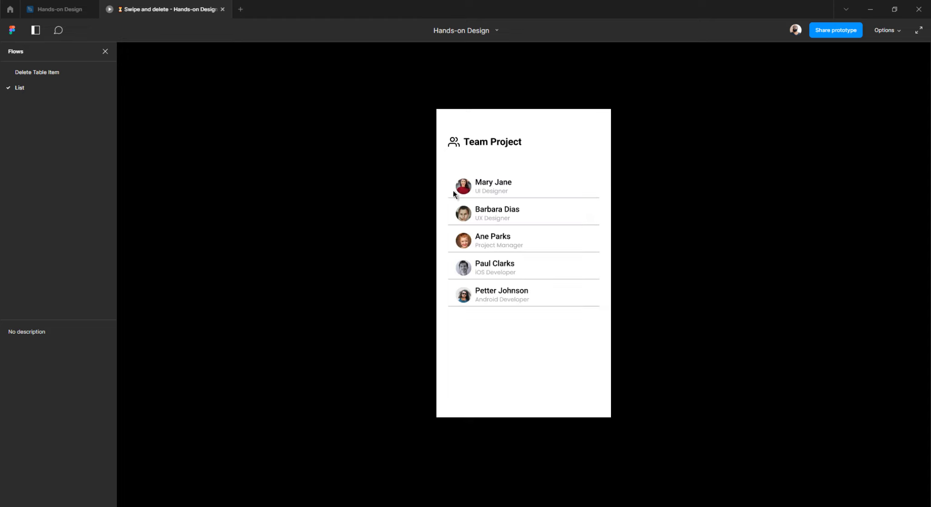
pyautogui.click(80, 14)
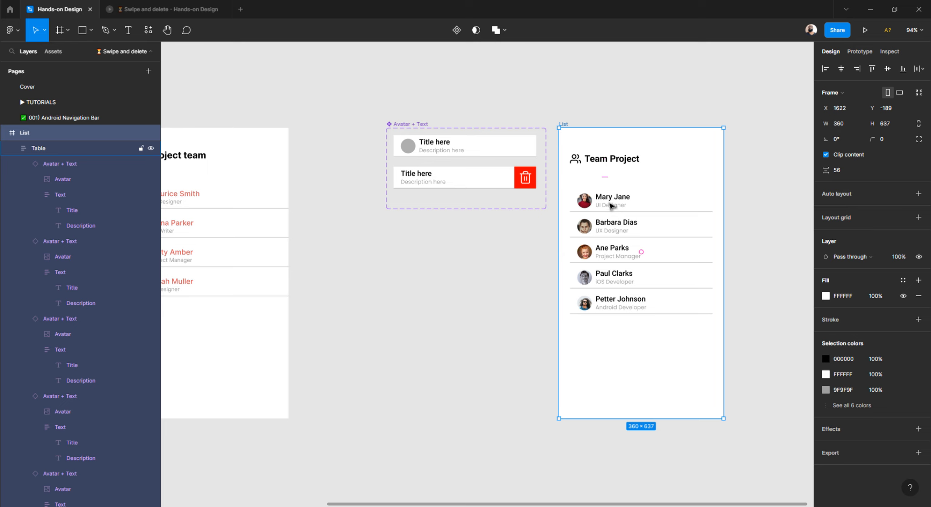
# Stretch the Team Project table across the List frame, from X 0 to a width of 360, and select its first row.
pyautogui.scroll(5, 591, 208)
pyautogui.click(589, 210)
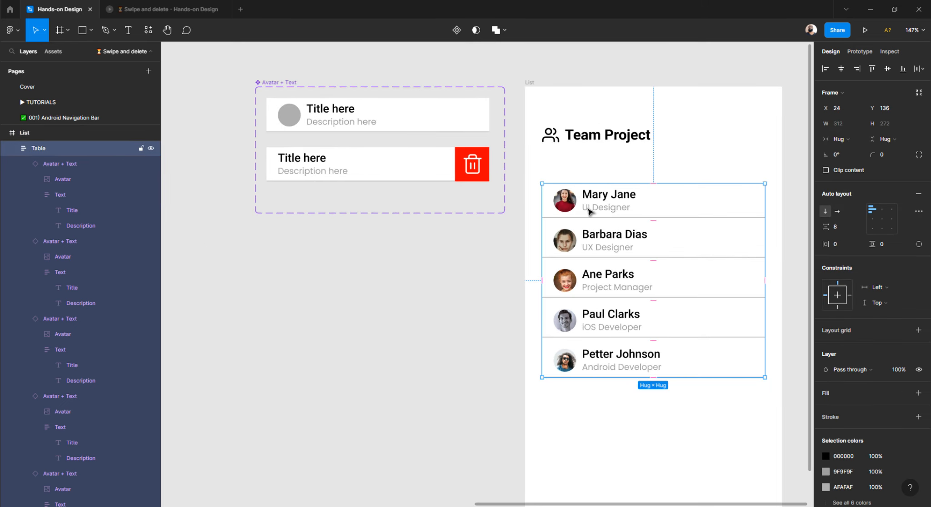
pyautogui.click(855, 140)
pyautogui.click(849, 142)
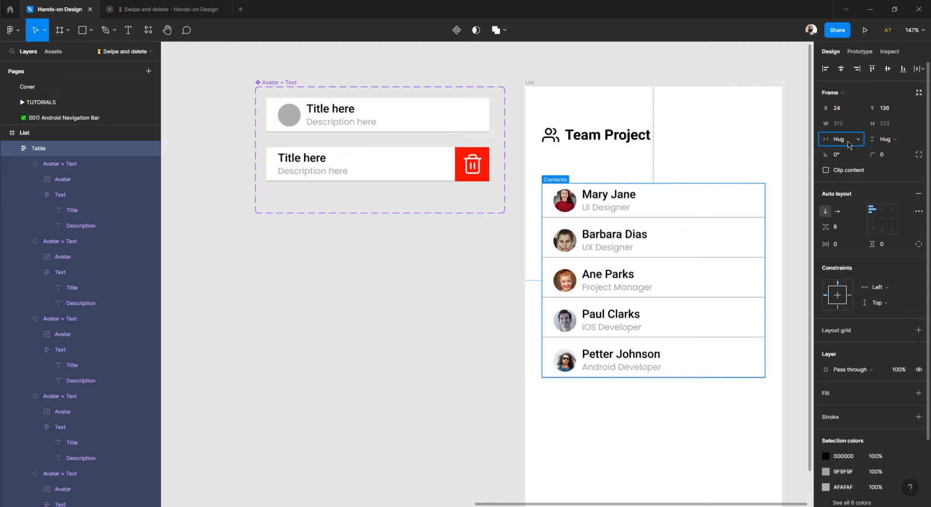
pyautogui.click(488, 274)
pyautogui.hscroll(3, 487, 274)
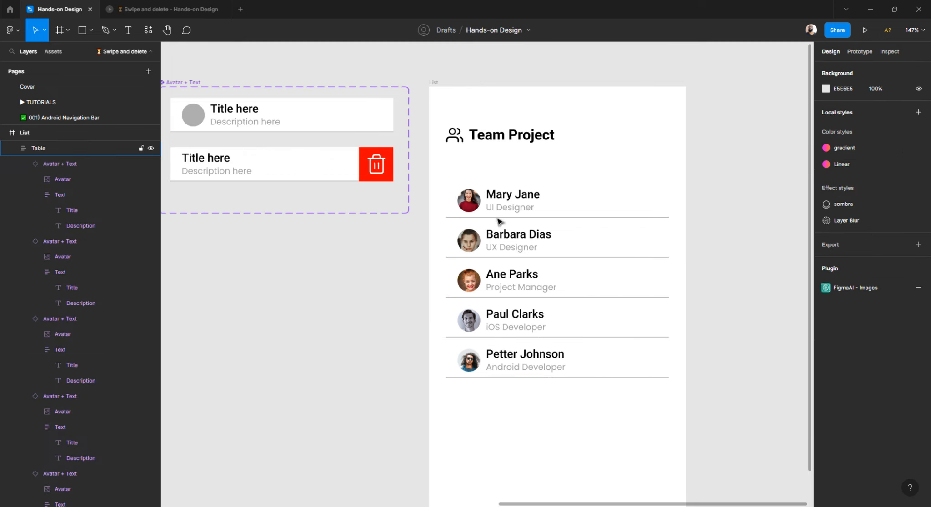
pyautogui.click(476, 232)
pyautogui.moveTo(447, 263); pyautogui.dragTo(429, 263)
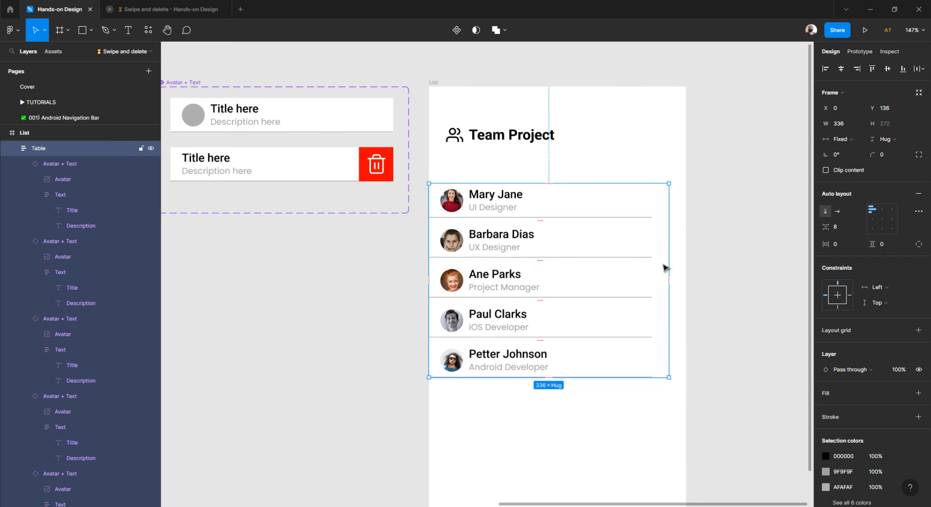
pyautogui.moveTo(668, 263); pyautogui.dragTo(688, 262)
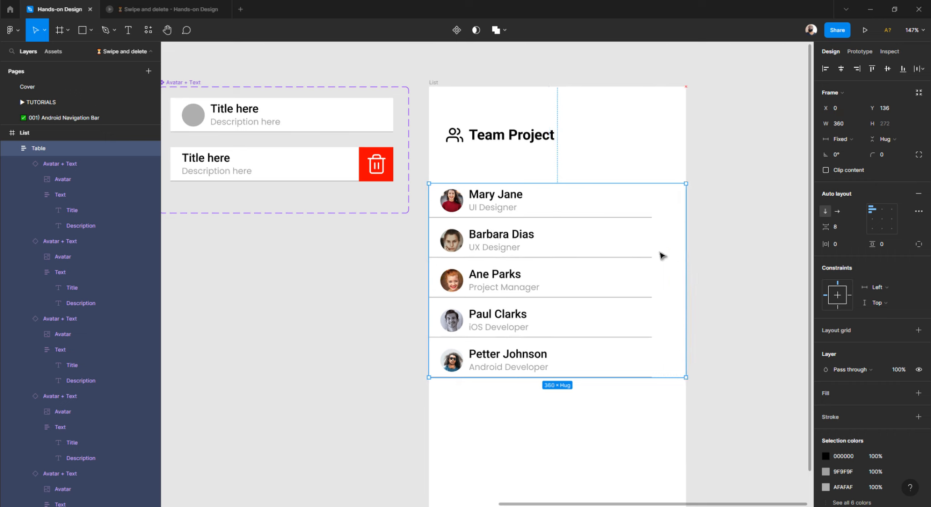
pyautogui.click(532, 213)
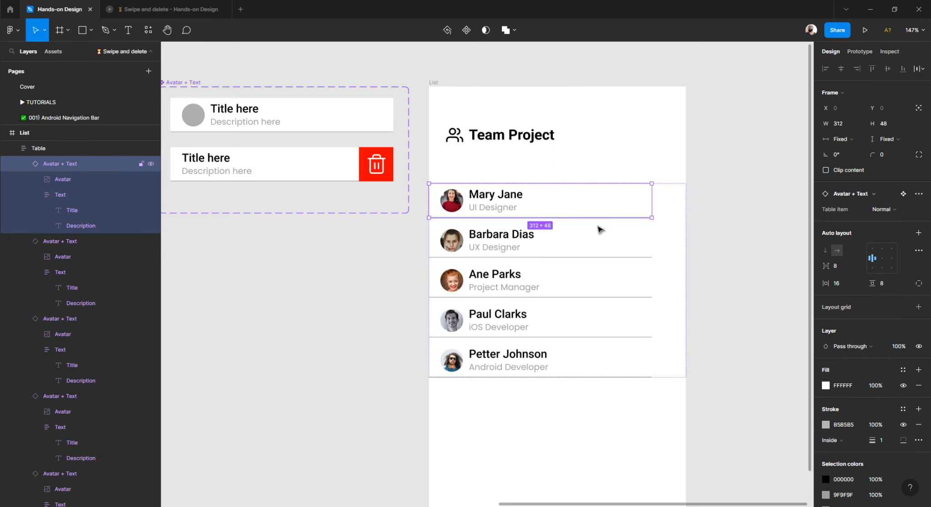
# Set the horizontal resizing of all five Team Project rows to Fill container.
pyautogui.click(840, 138)
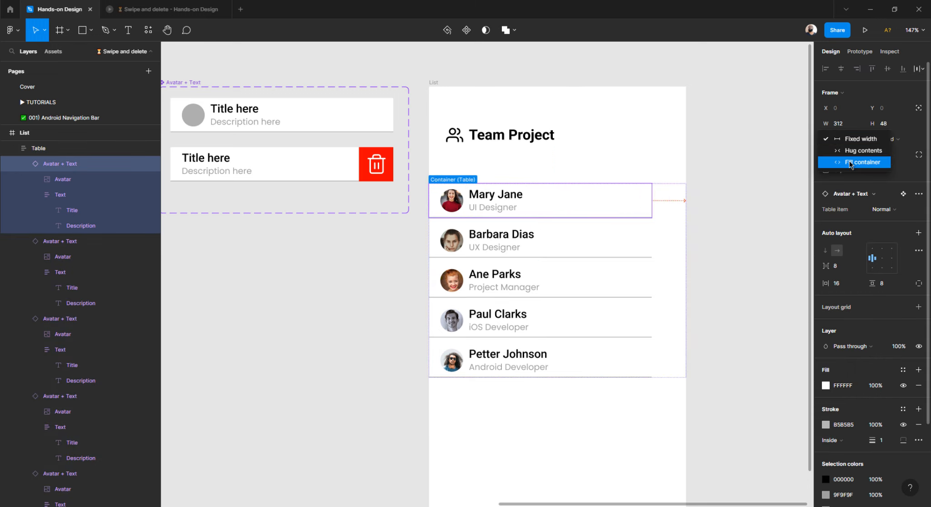
pyautogui.click(848, 151)
pyautogui.click(521, 238)
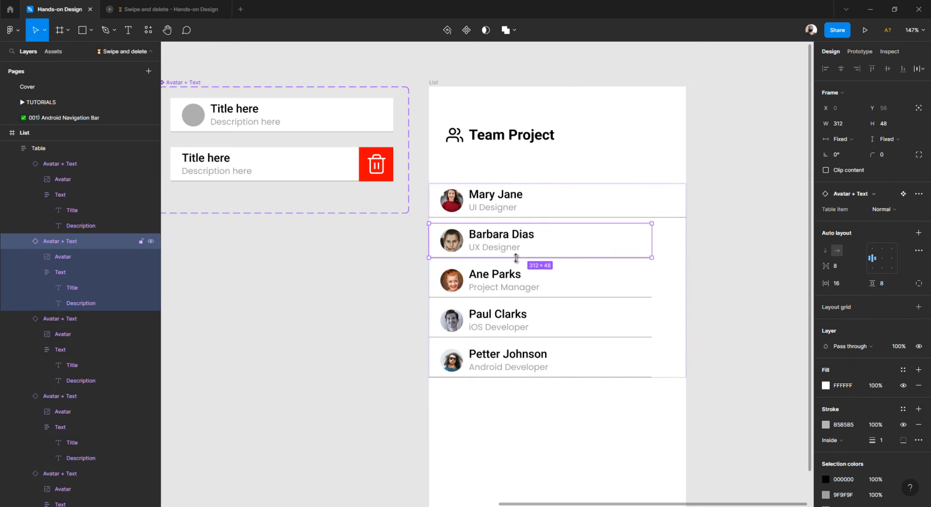
pyautogui.keyDown('shift'); pyautogui.click(505, 282); pyautogui.keyUp('shift')
pyautogui.keyDown('shift'); pyautogui.click(500, 319); pyautogui.keyUp('shift')
pyautogui.keyDown('shift'); pyautogui.click(500, 349); pyautogui.keyUp('shift')
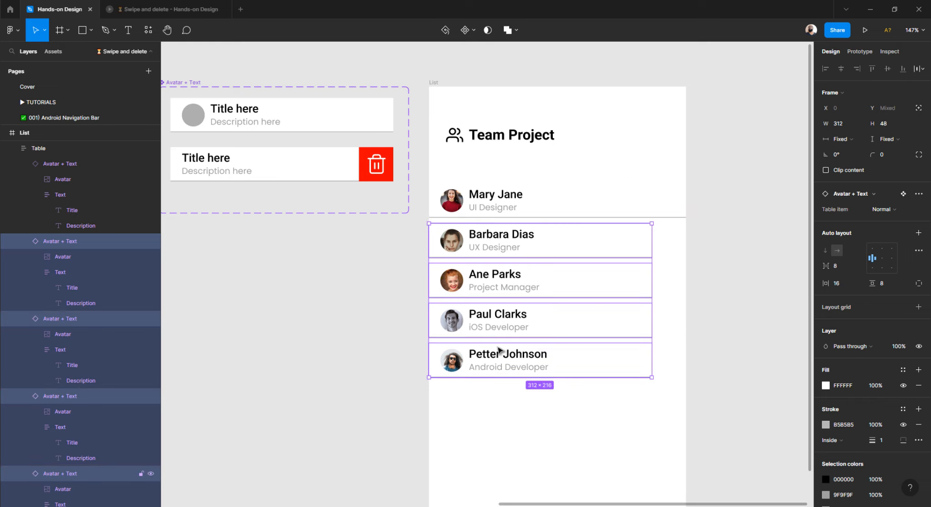
pyautogui.click(849, 140)
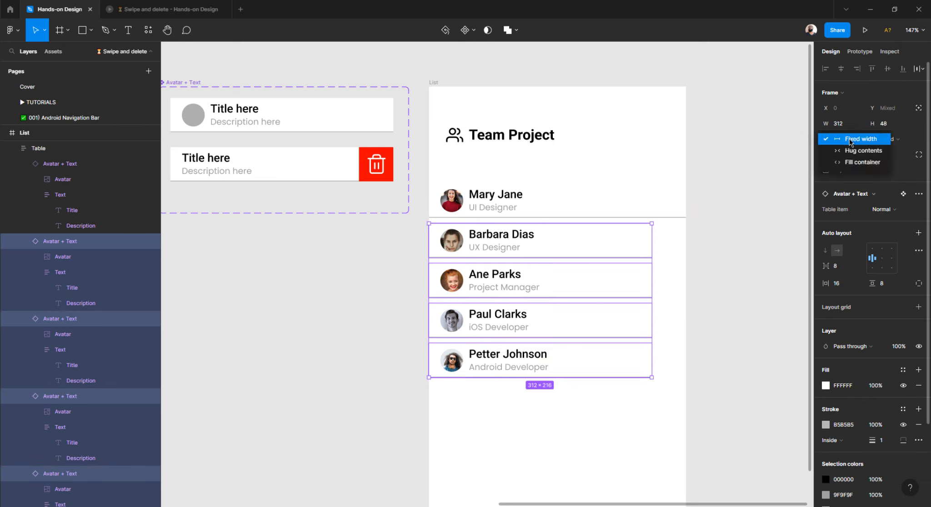
pyautogui.click(850, 163)
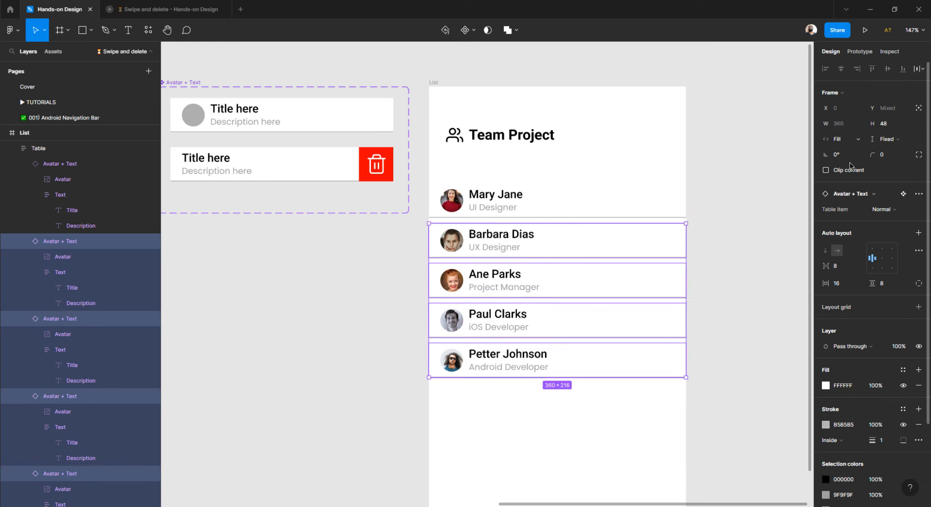
# Check the full-width Team Project rows in the List flow preview and return to the design file.
pyautogui.click(175, 11)
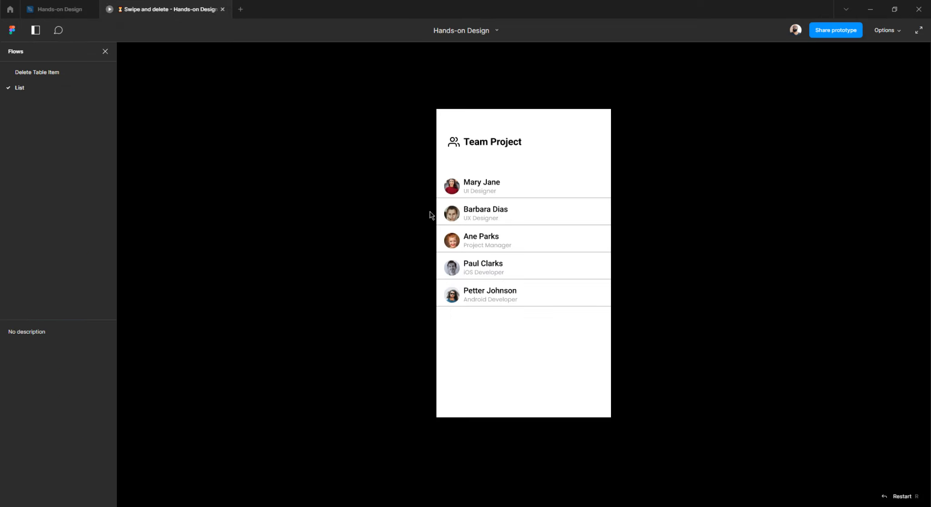
pyautogui.hotkey('alt', 'Tab')
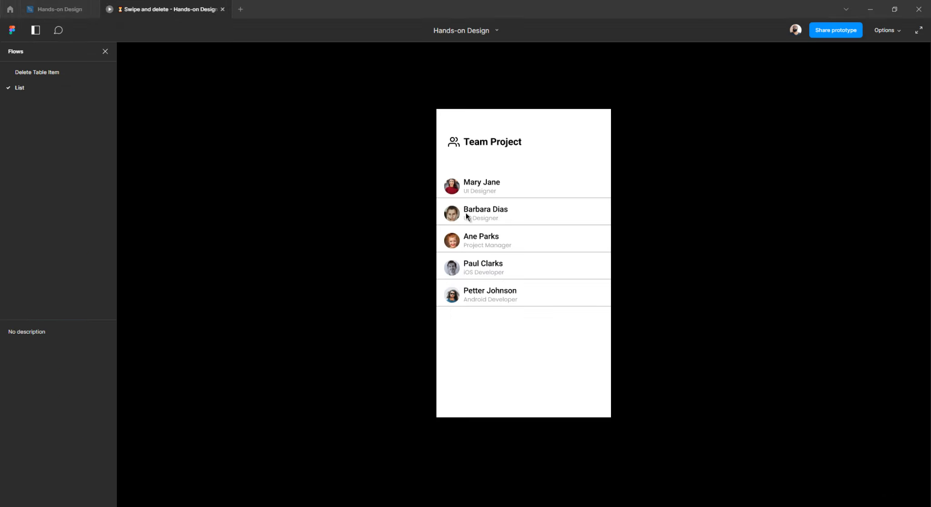
pyautogui.click(110, 14)
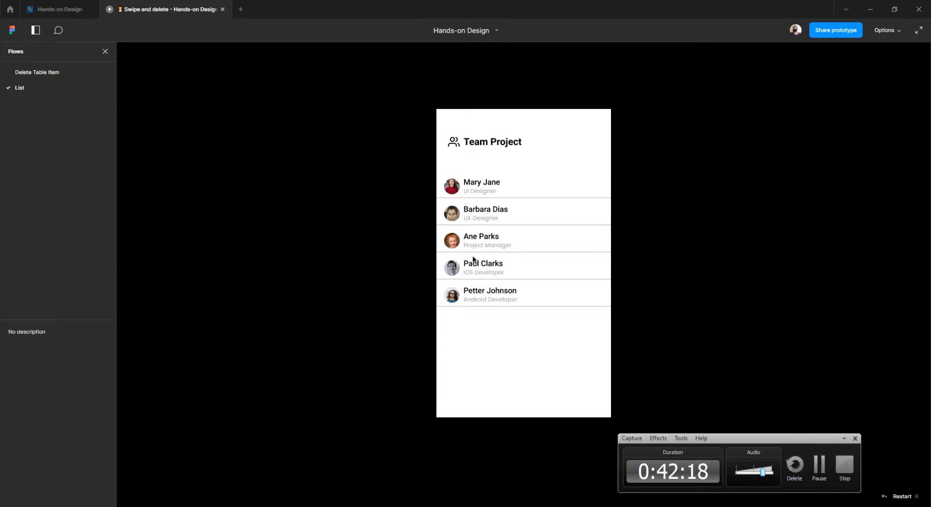
pyautogui.click(558, 420)
pyautogui.click(844, 438)
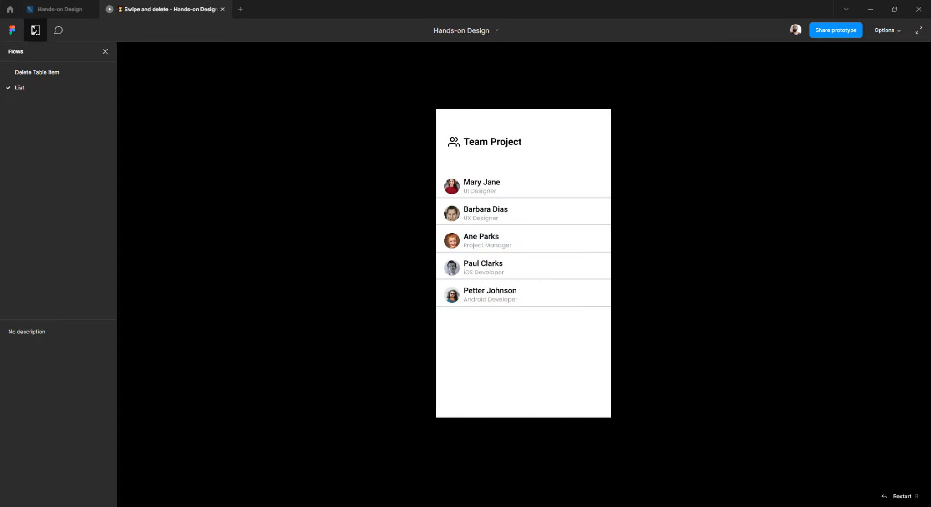
pyautogui.click(58, 13)
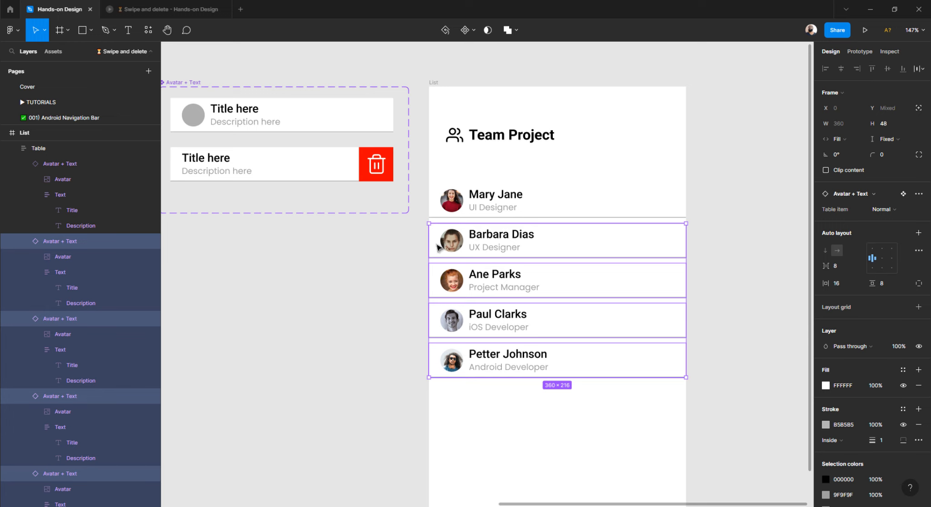
# Resize the avatar circle in the Avatar + Text component's Normal variant to 40 × 40 with locked proportions.
pyautogui.click(389, 254)
pyautogui.hscroll(-5, 405, 243)
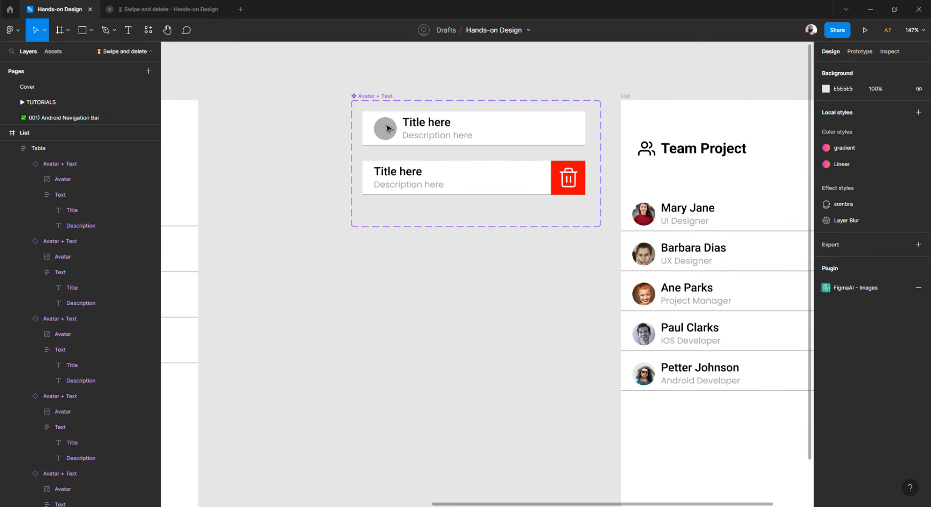
pyautogui.scroll(4, 384, 129)
pyautogui.doubleClick(390, 132)
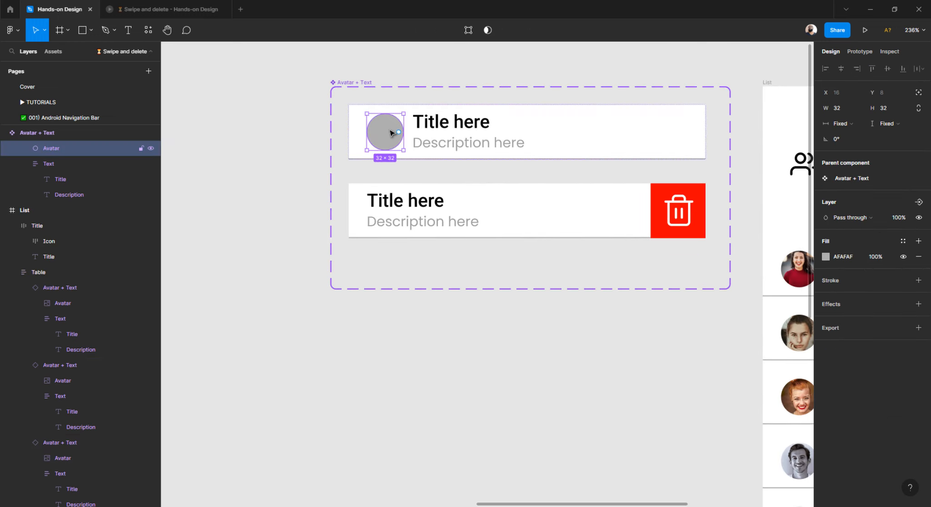
pyautogui.click(922, 109)
pyautogui.click(837, 108)
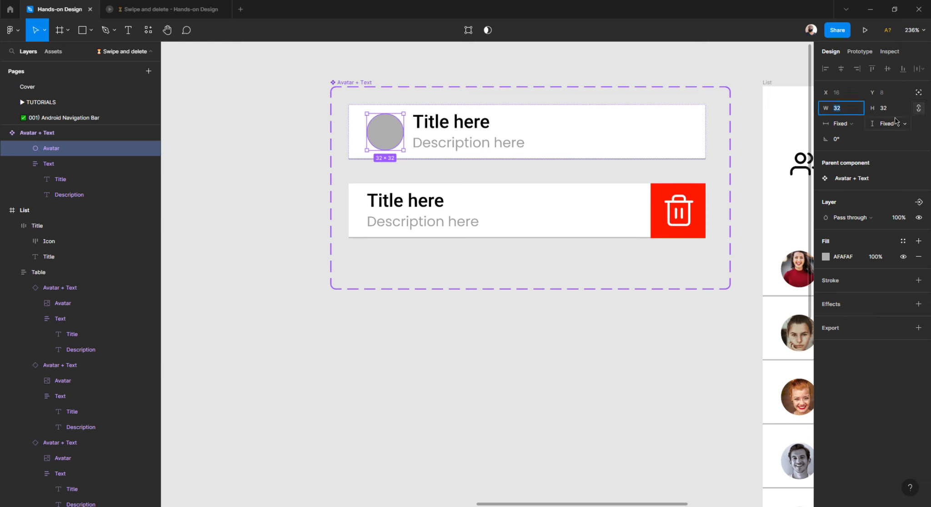
pyautogui.write('40')
pyautogui.press('Return')
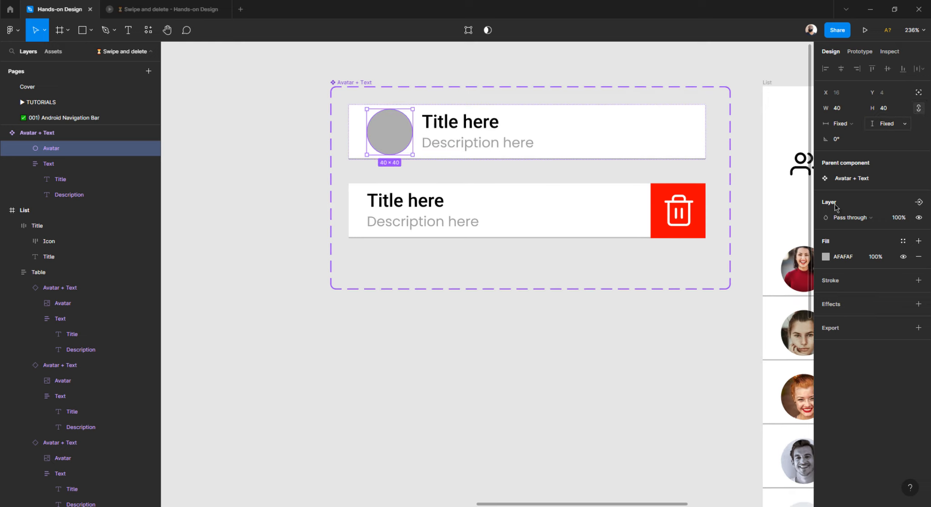
pyautogui.click(528, 320)
pyautogui.hscroll(5, 511, 314)
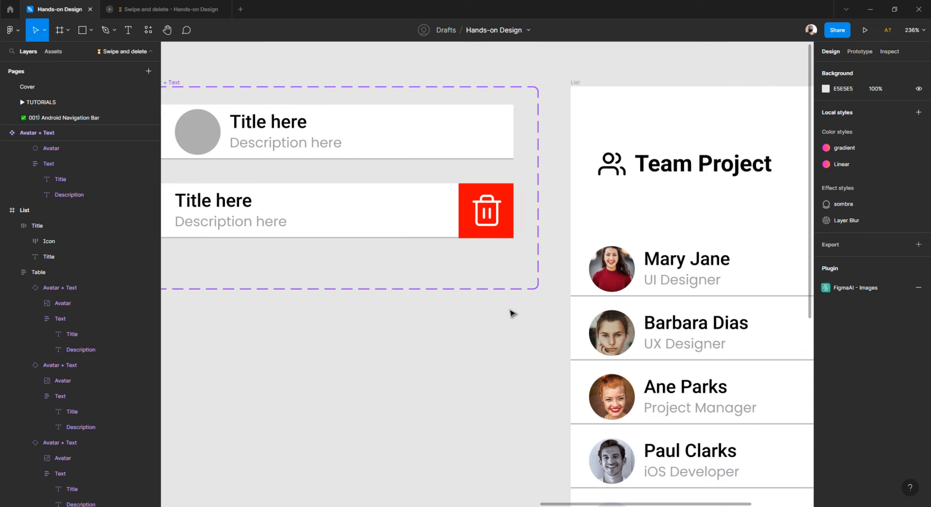
pyautogui.hscroll(3, 511, 314)
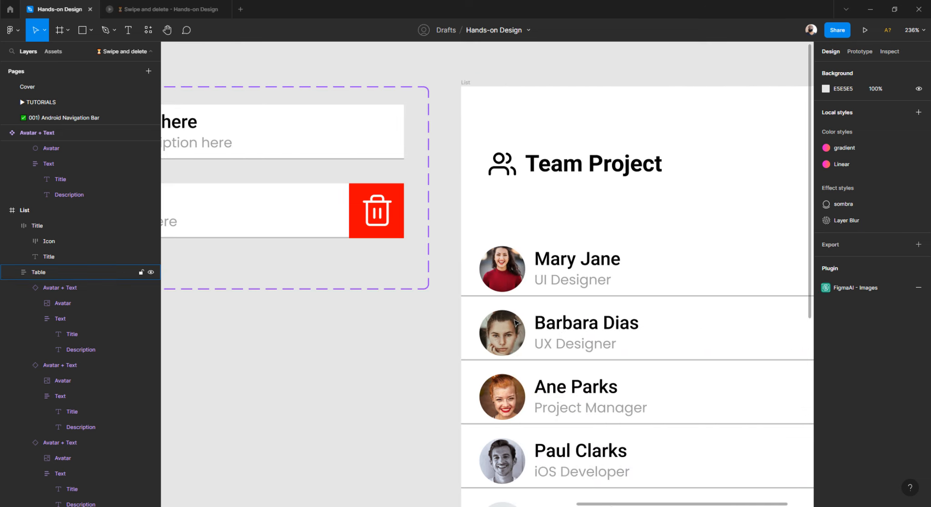
# Set the height of the Avatar + Text component's Normal variant to 56.
pyautogui.hscroll(-6, 515, 322)
pyautogui.click(495, 128)
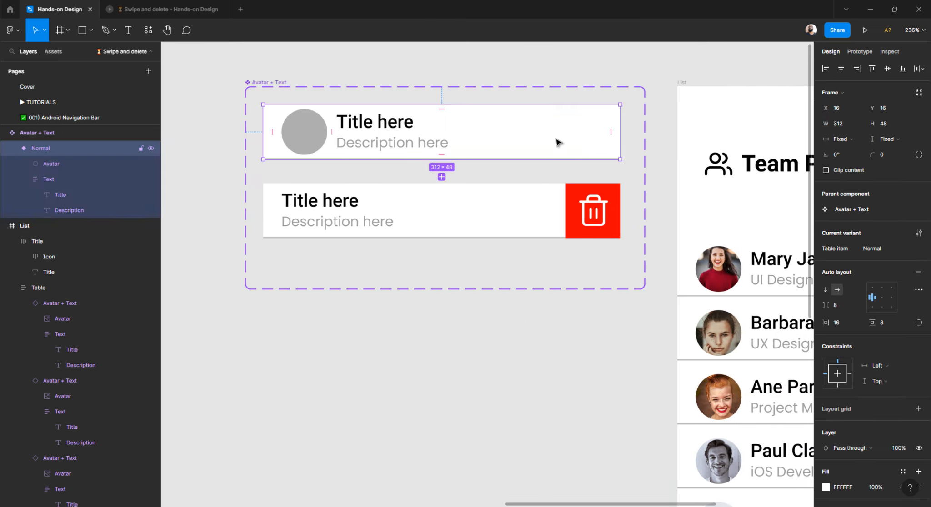
pyautogui.click(886, 124)
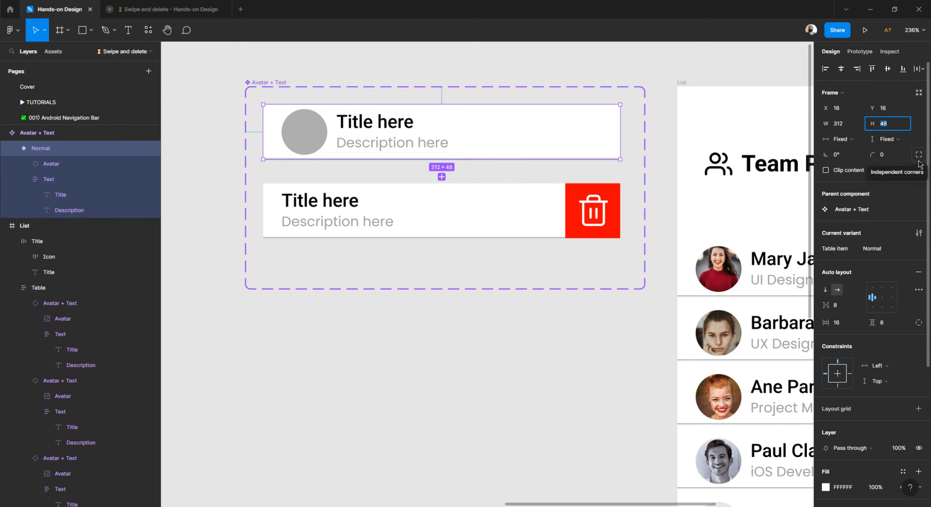
pyautogui.press('Up')
pyautogui.press('Up')
pyautogui.press('Up')
pyautogui.press('Up')
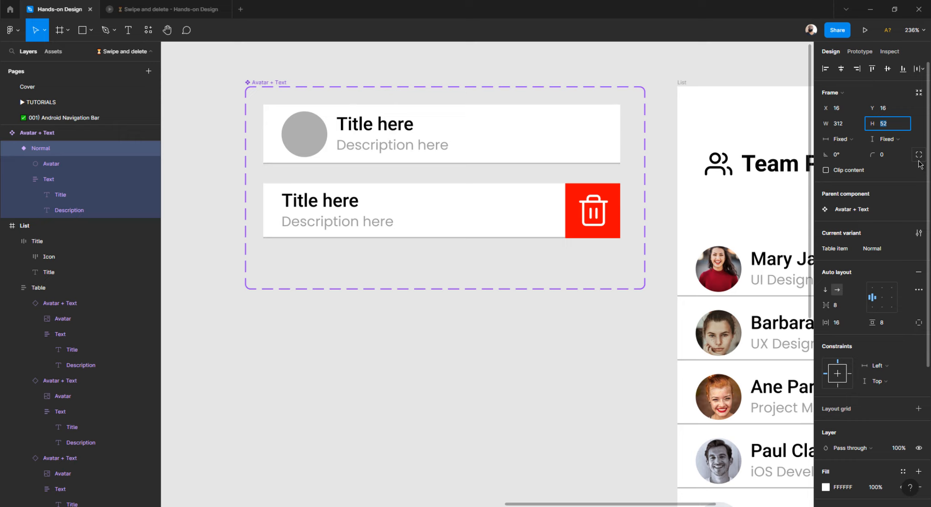
pyautogui.press('Up')
pyautogui.press('Up')
pyautogui.press('Up')
pyautogui.press('Up')
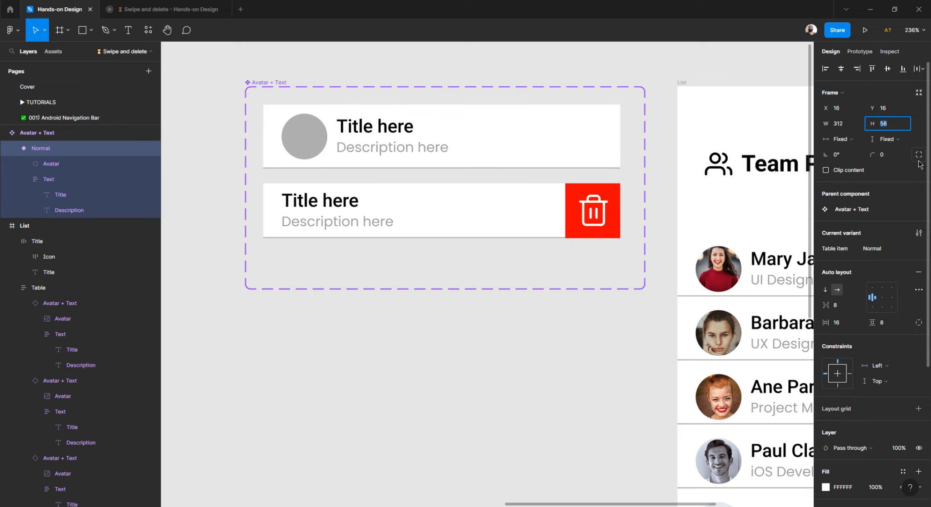
# Change the Deleting variant from hugging its contents to a fixed height of 56.
pyautogui.click(482, 214)
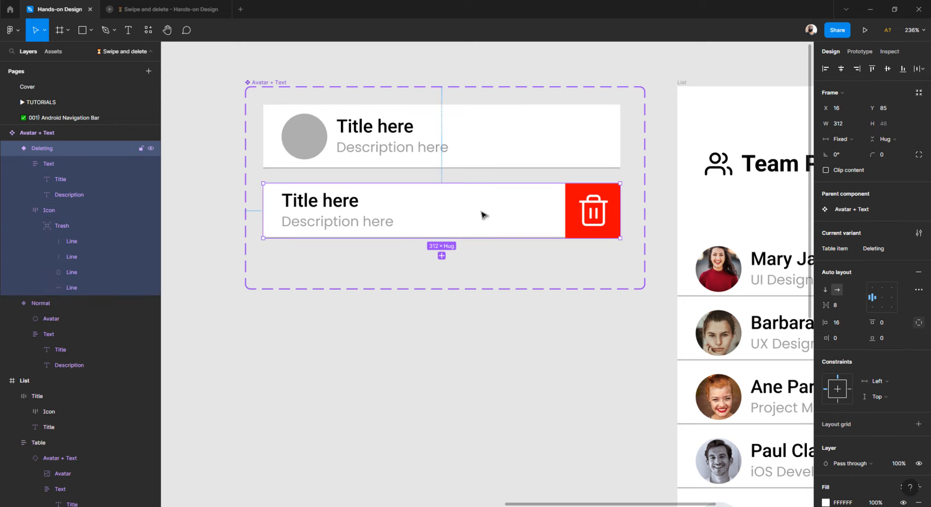
pyautogui.click(885, 139)
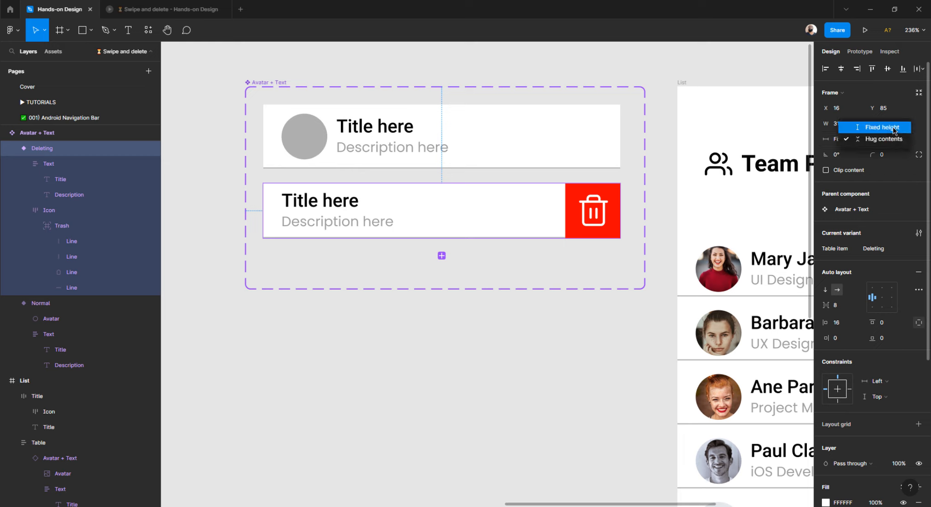
pyautogui.click(892, 125)
pyautogui.click(894, 125)
pyautogui.write('56')
pyautogui.press('Return')
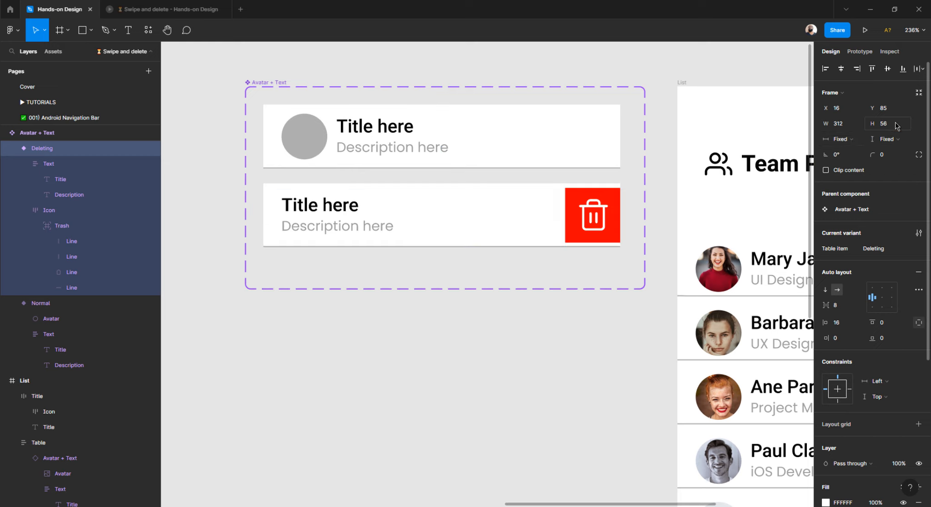
pyautogui.click(403, 270)
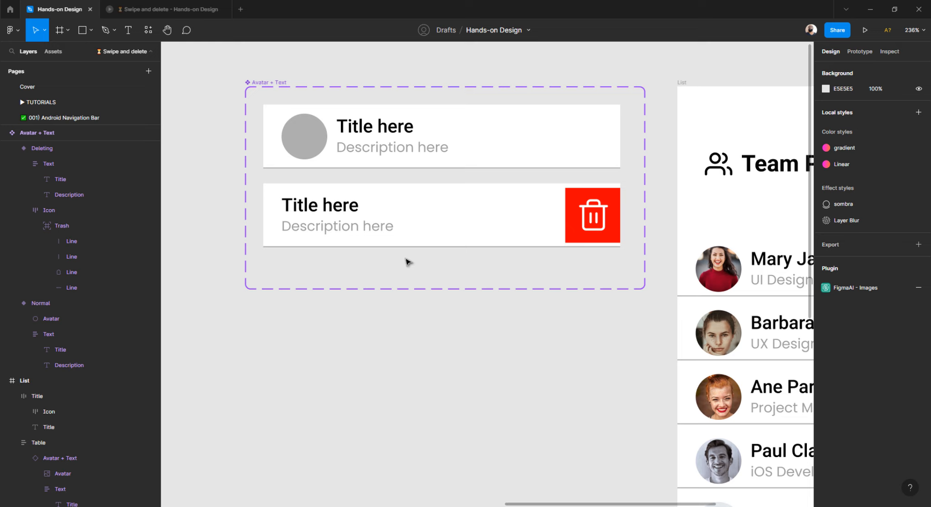
# Use the outline view to select the thin Deleted variant and nudge it down, farther below the Deleting variant, then hide the outlines.
pyautogui.click(282, 85)
pyautogui.click(850, 55)
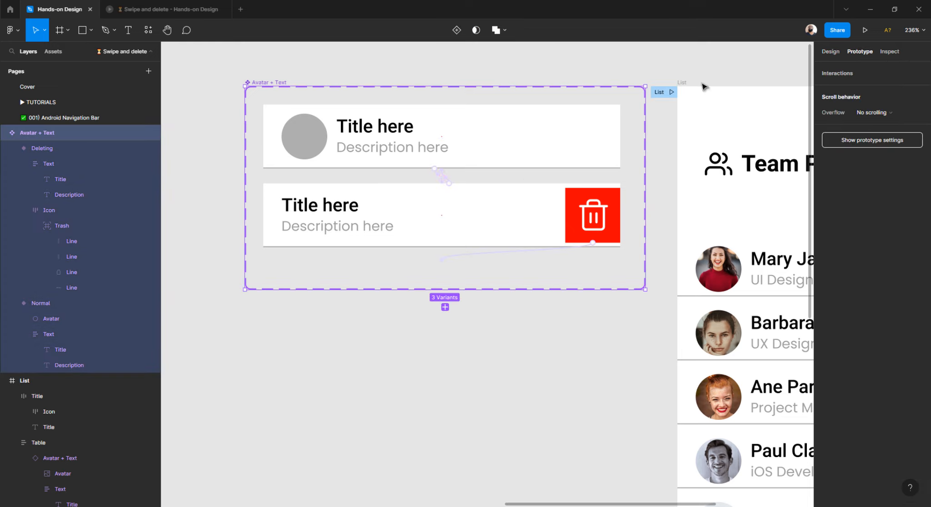
pyautogui.click(419, 271)
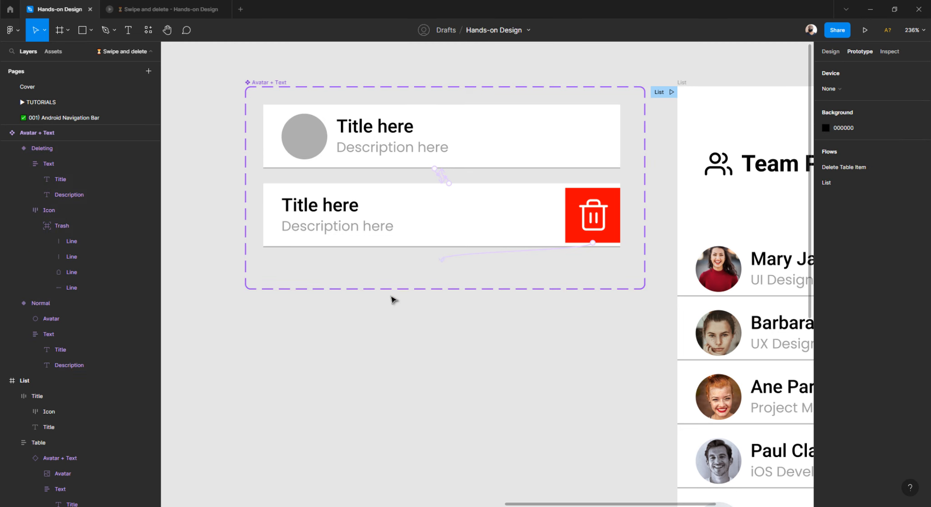
pyautogui.hotkey('ctrl', 'y')
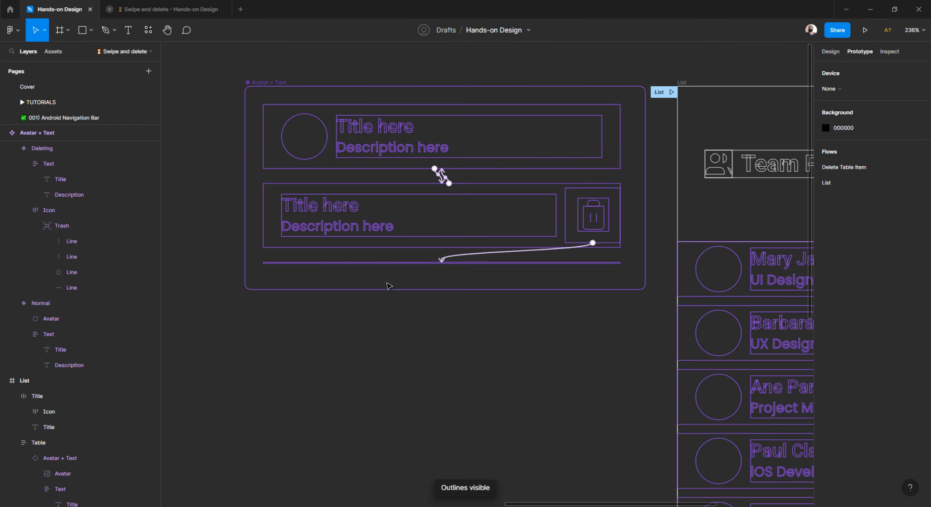
pyautogui.click(368, 263)
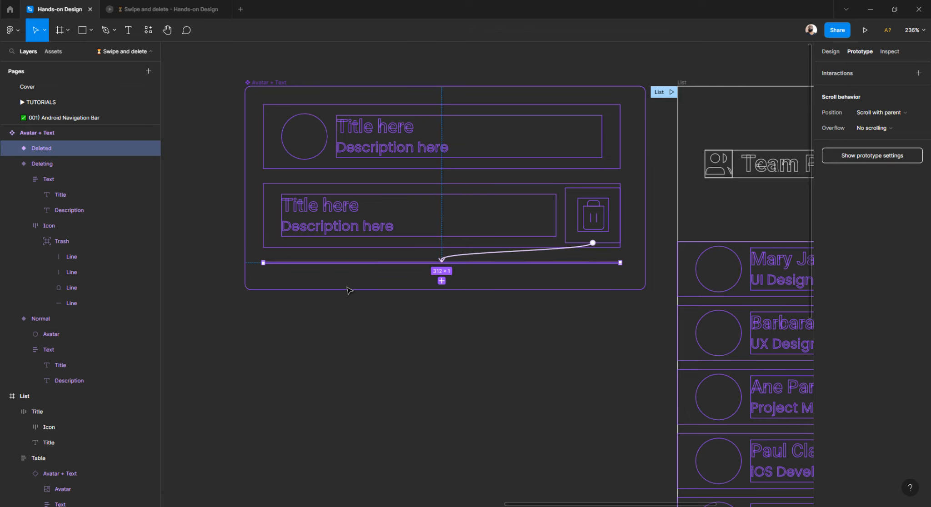
pyautogui.hotkey('shift', 'Down')
pyautogui.hotkey('shift', 'Down')
pyautogui.hotkey('shift', 'Up')
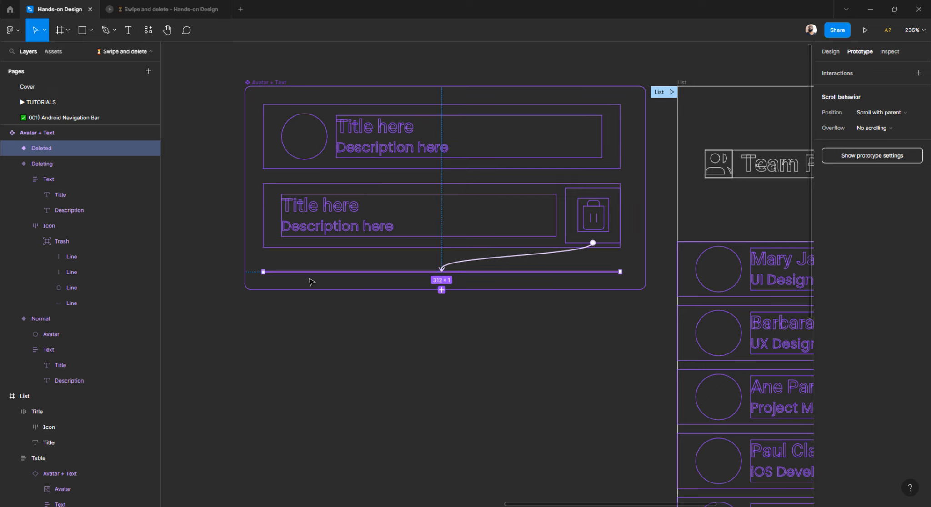
pyautogui.hotkey('ctrl', 'shift', 'o')
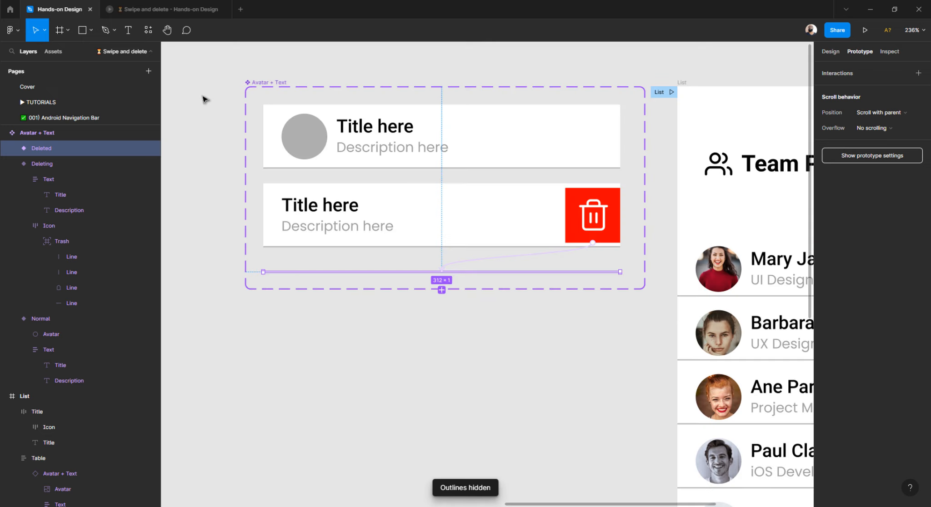
pyautogui.click(386, 367)
# Change the height of the first row in the List frame's Table from fixed to fill container.
pyautogui.scroll(-3, 387, 366)
pyautogui.hscroll(5, 386, 366)
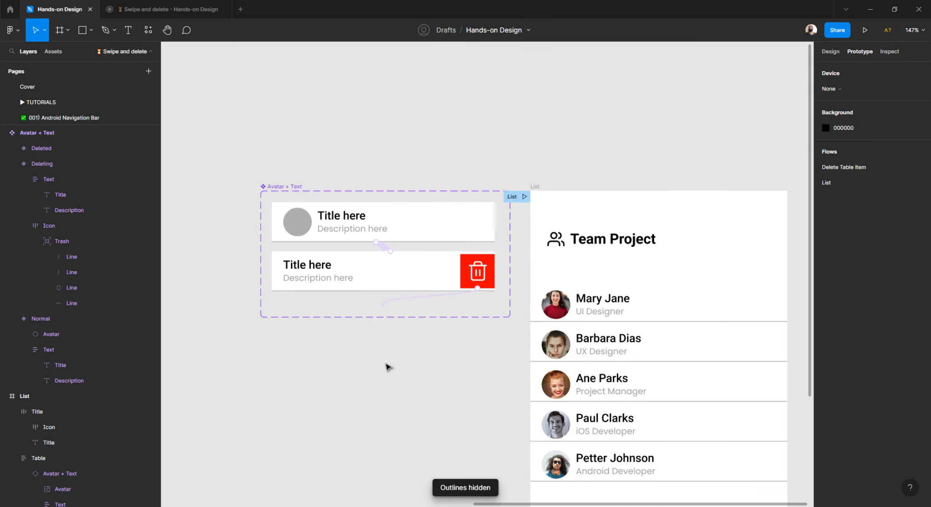
pyautogui.scroll(-2, 469, 317)
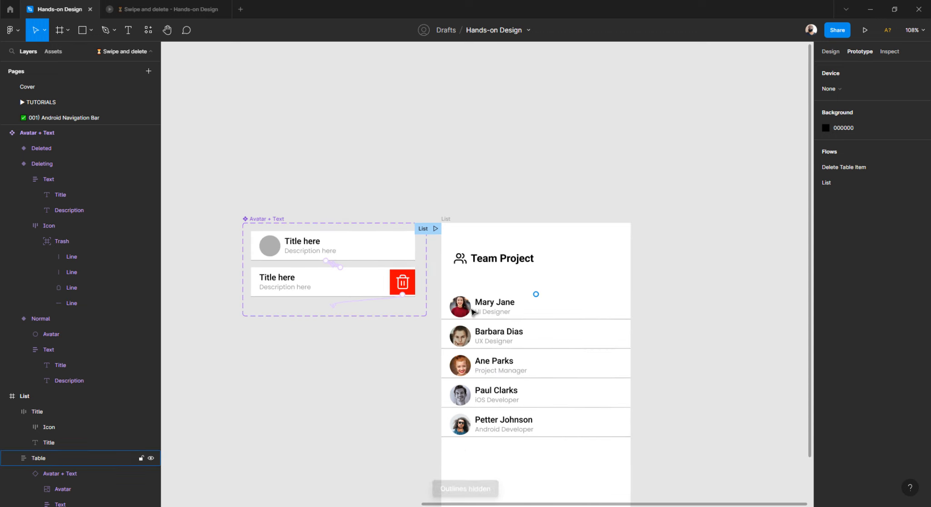
pyautogui.click(505, 311)
pyautogui.doubleClick(506, 311)
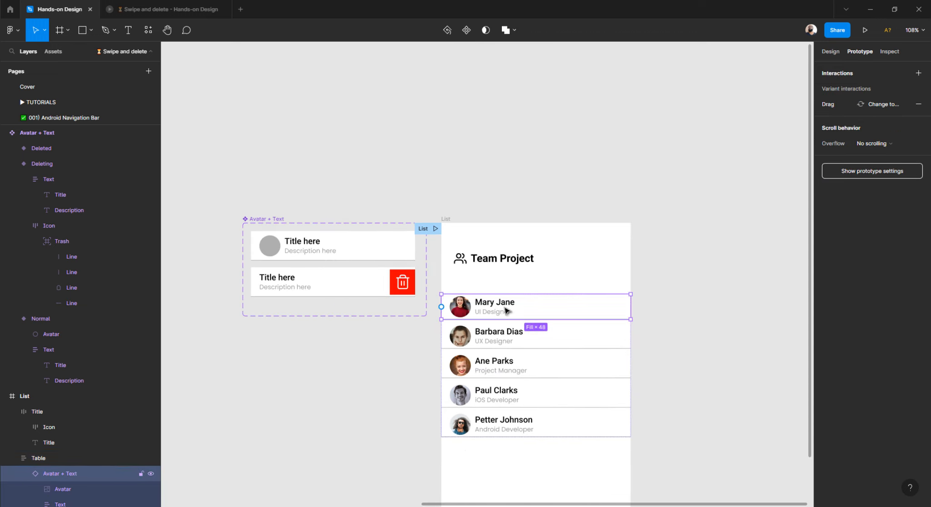
pyautogui.click(830, 51)
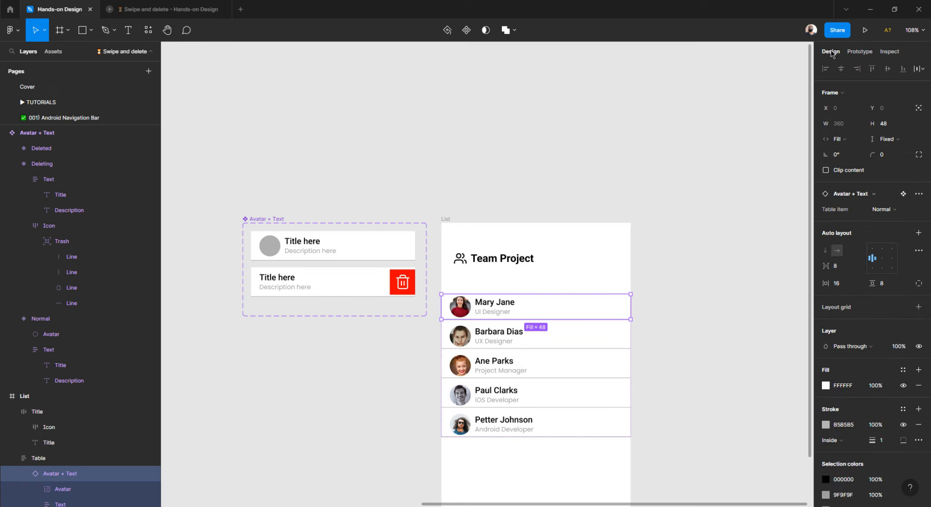
pyautogui.click(888, 140)
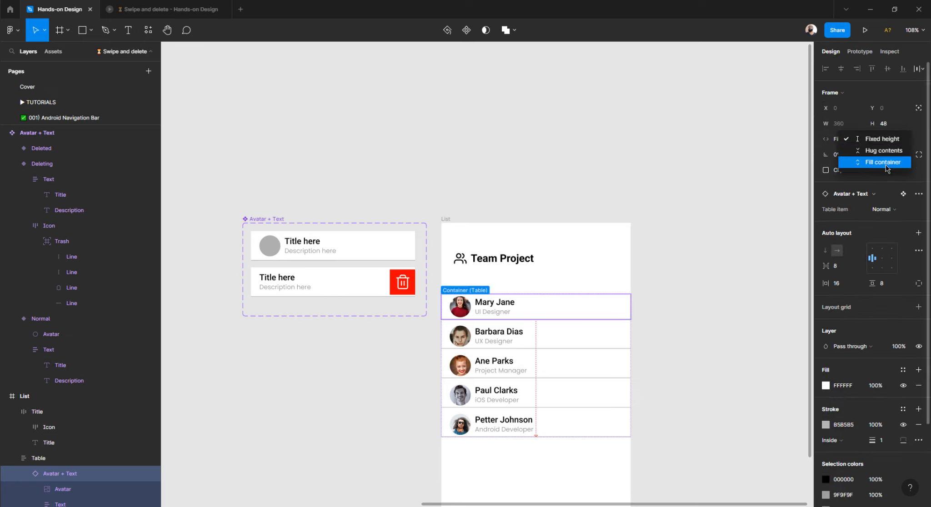
pyautogui.click(885, 162)
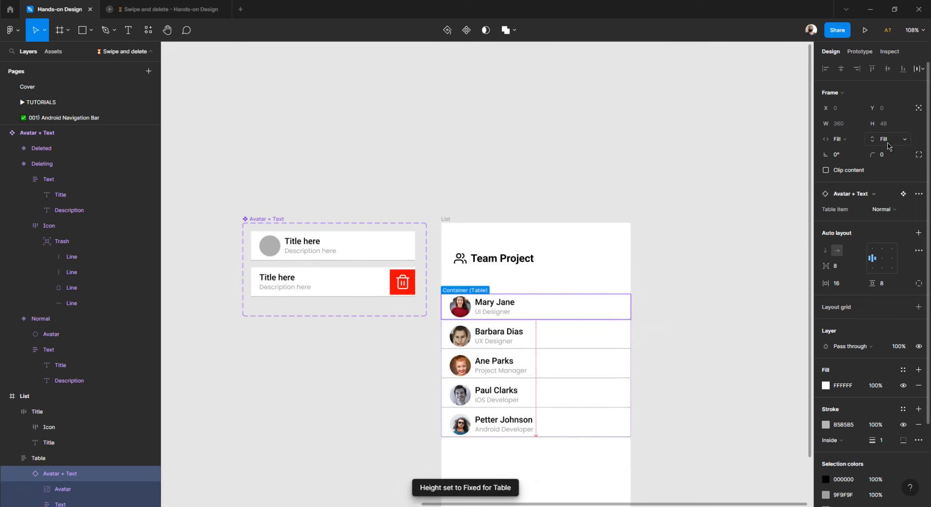
# Set all five Avatar + Text rows in the List frame's Table to a fixed height of 56.
pyautogui.click(356, 249)
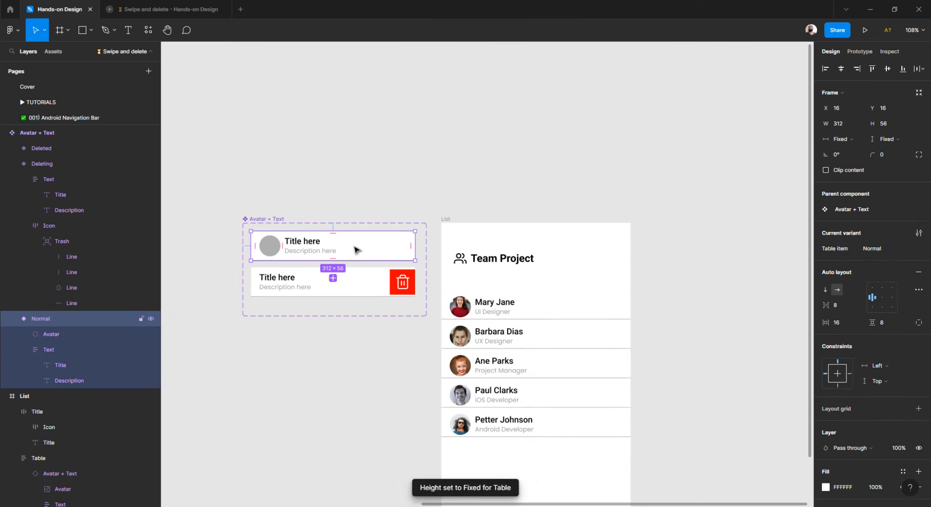
pyautogui.click(500, 308)
pyautogui.click(500, 308)
pyautogui.scroll(-1, 504, 314)
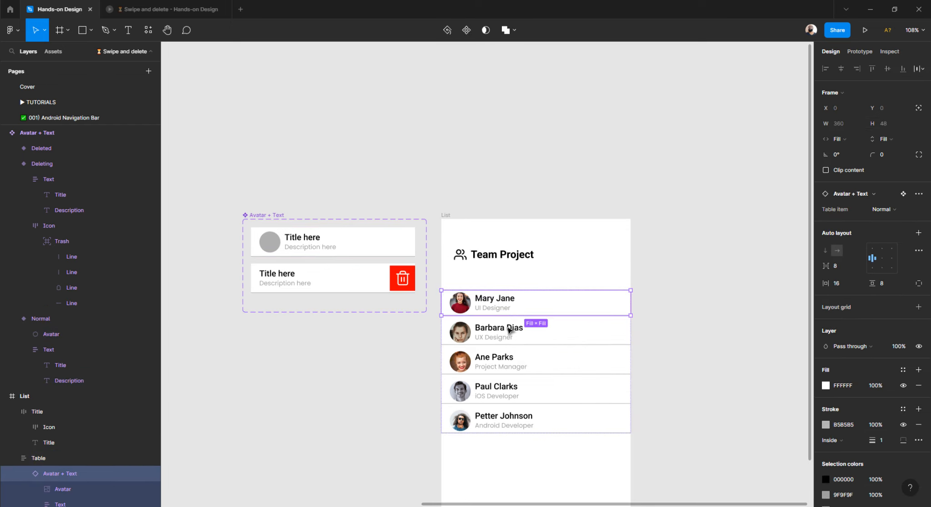
pyautogui.keyDown('shift'); pyautogui.click(504, 334); pyautogui.keyUp('shift')
pyautogui.keyDown('shift'); pyautogui.click(491, 366); pyautogui.keyUp('shift')
pyautogui.keyDown('shift'); pyautogui.click(488, 395); pyautogui.keyUp('shift')
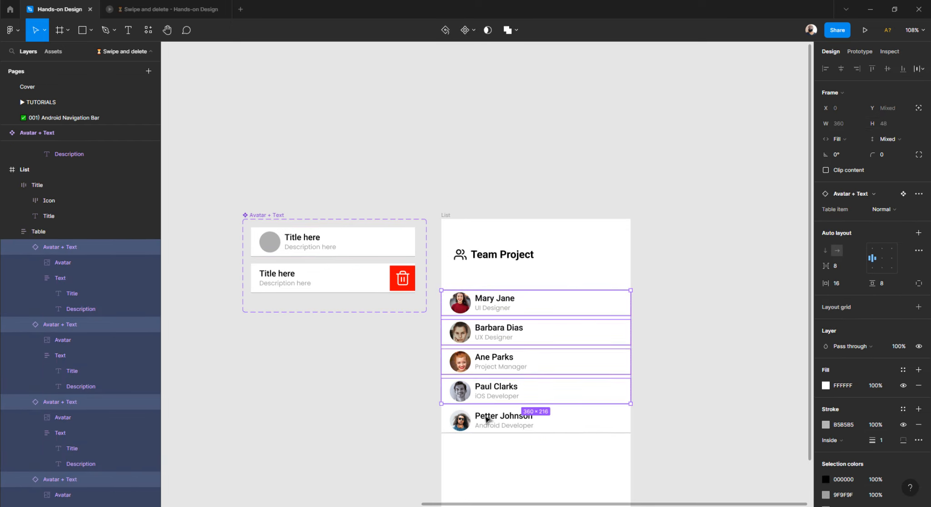
pyautogui.keyDown('shift'); pyautogui.click(486, 419); pyautogui.keyUp('shift')
pyautogui.click(892, 140)
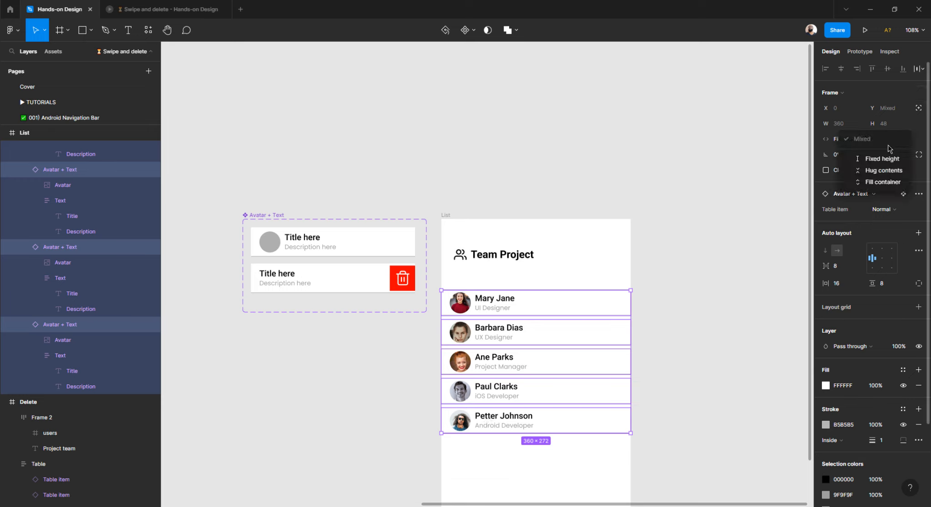
pyautogui.click(883, 159)
pyautogui.click(889, 129)
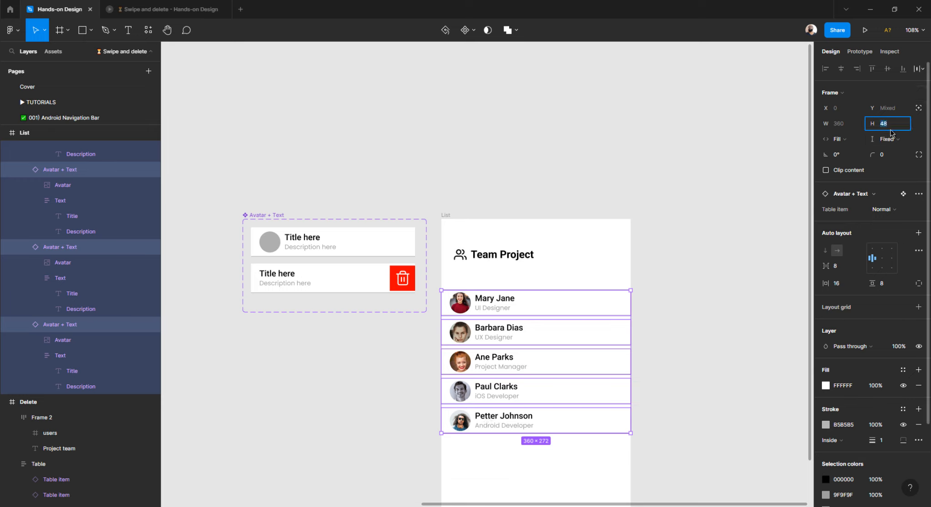
pyautogui.write('56')
pyautogui.press('Return')
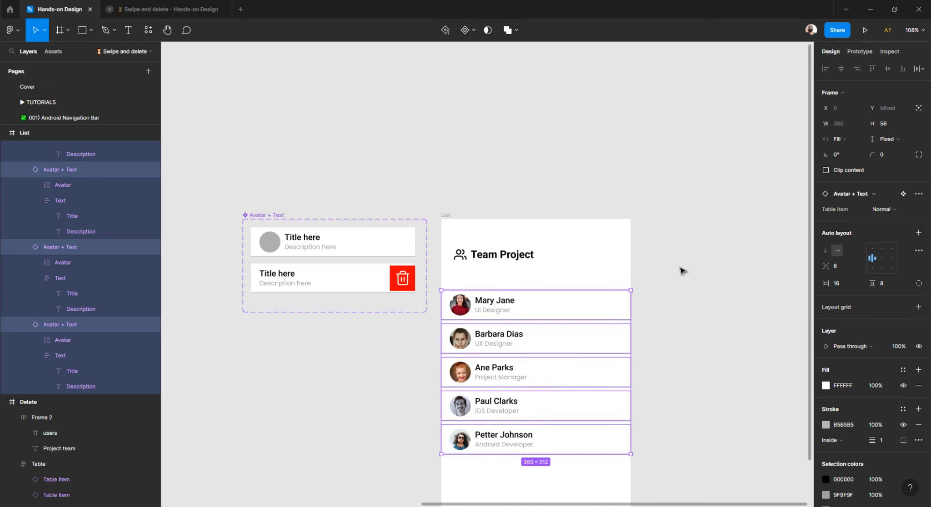
pyautogui.click(680, 269)
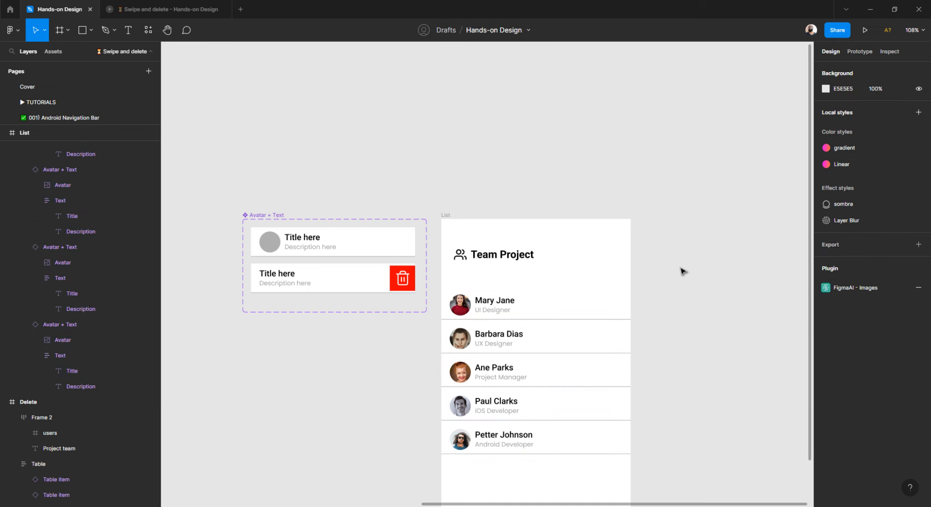
# Try a spacing of 16 between the Table's rows, and settle on 12.
pyautogui.click(490, 319)
pyautogui.click(855, 232)
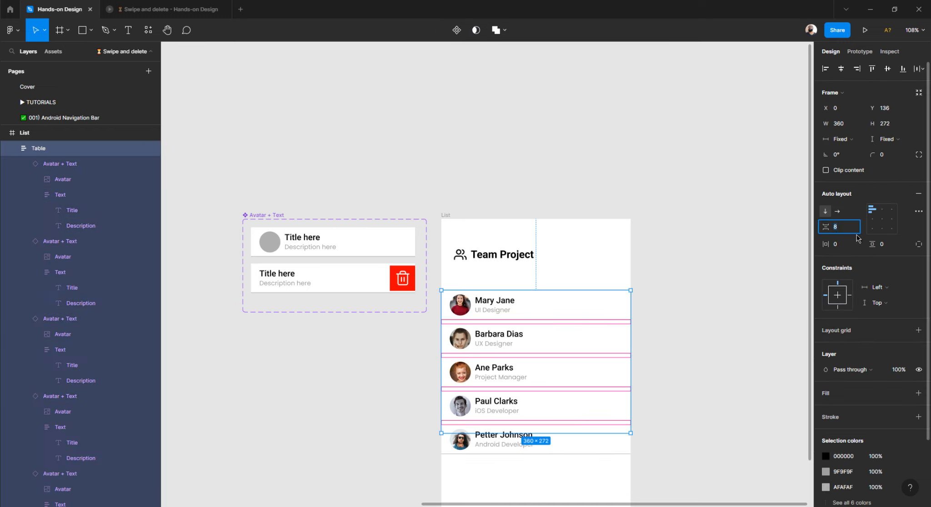
pyautogui.press('Return')
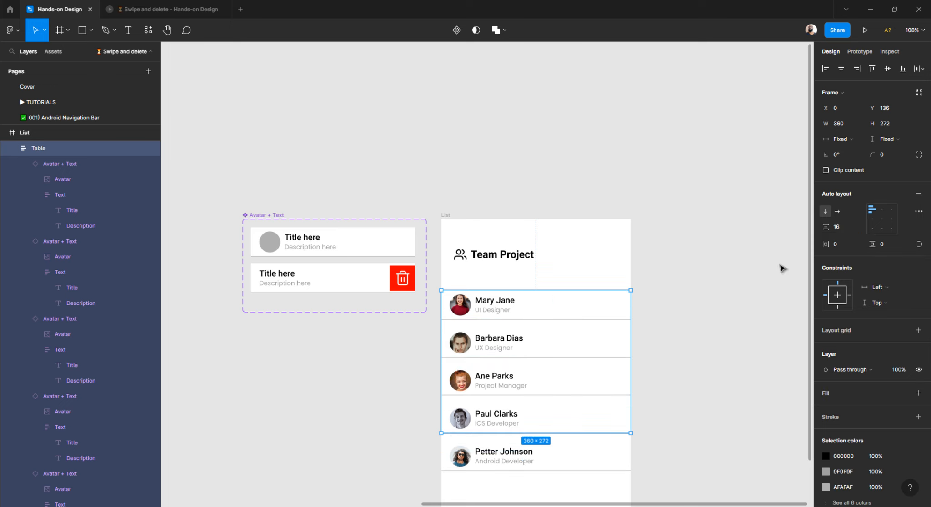
pyautogui.click(842, 231)
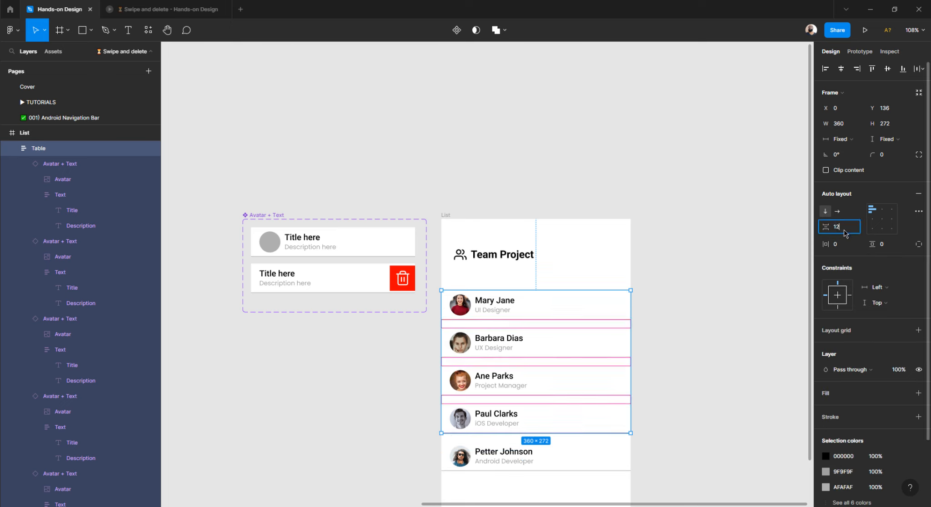
pyautogui.press('Return')
pyautogui.click(661, 279)
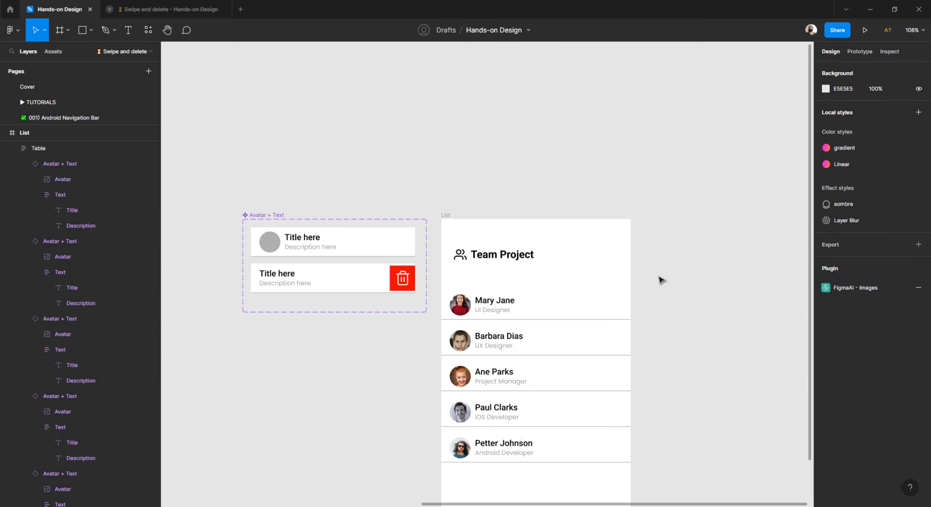
# Recolour the title text in the Normal variant of Avatar + Text to blue 317DC2.
pyautogui.scroll(-3, 661, 279)
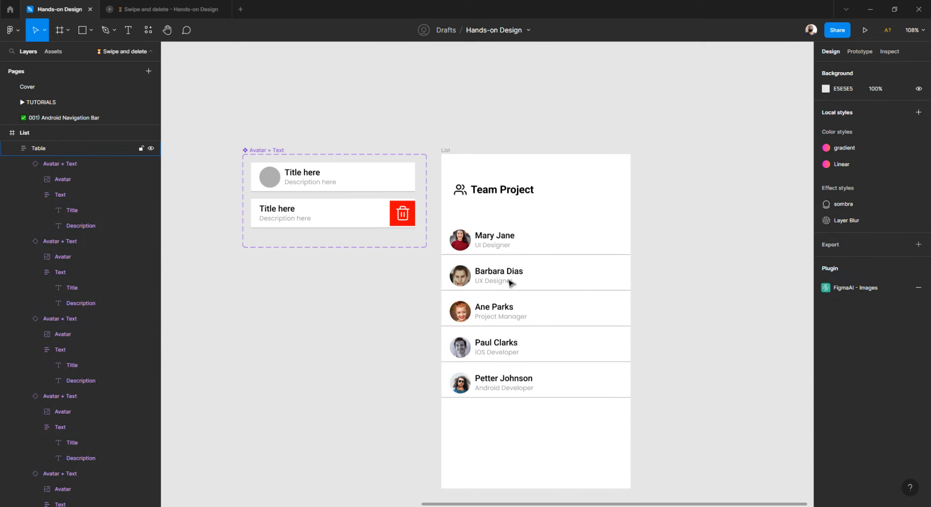
pyautogui.doubleClick(311, 173)
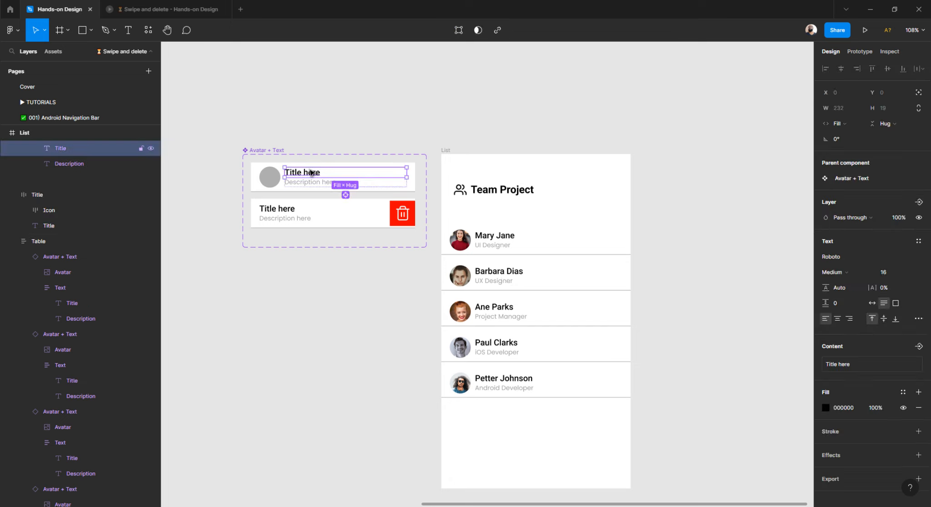
pyautogui.click(826, 408)
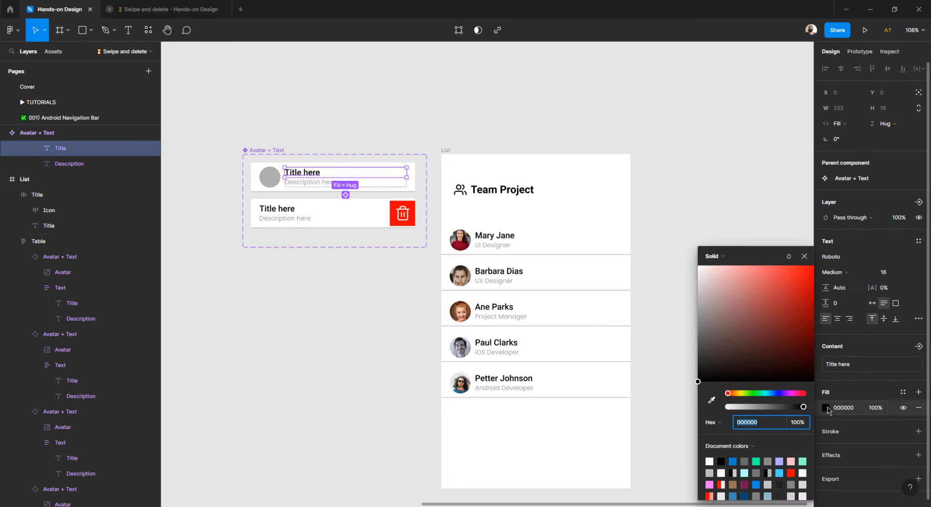
pyautogui.moveTo(738, 393); pyautogui.dragTo(772, 394)
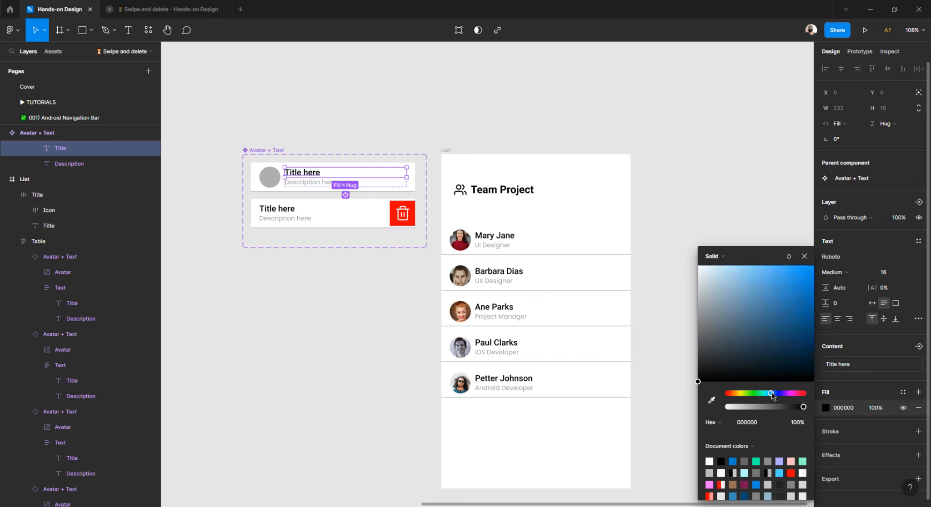
pyautogui.moveTo(771, 321); pyautogui.dragTo(784, 295)
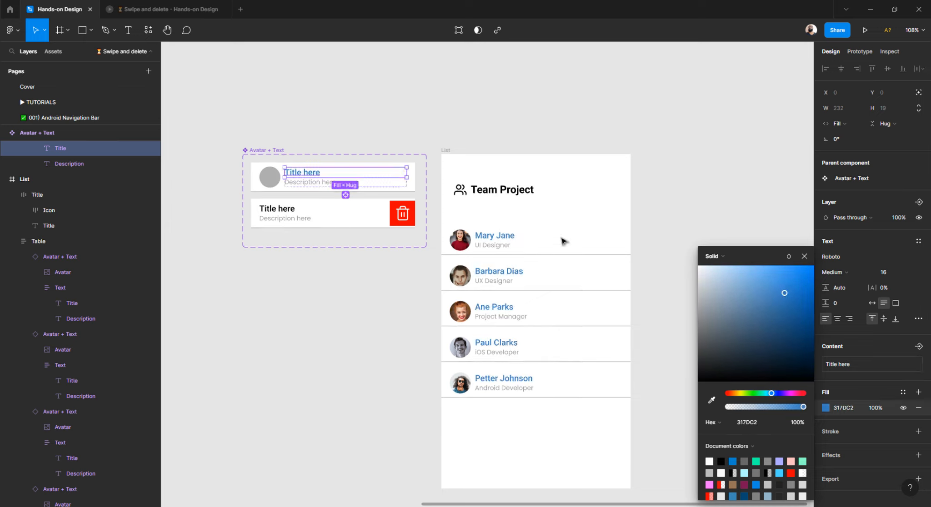
pyautogui.click(305, 277)
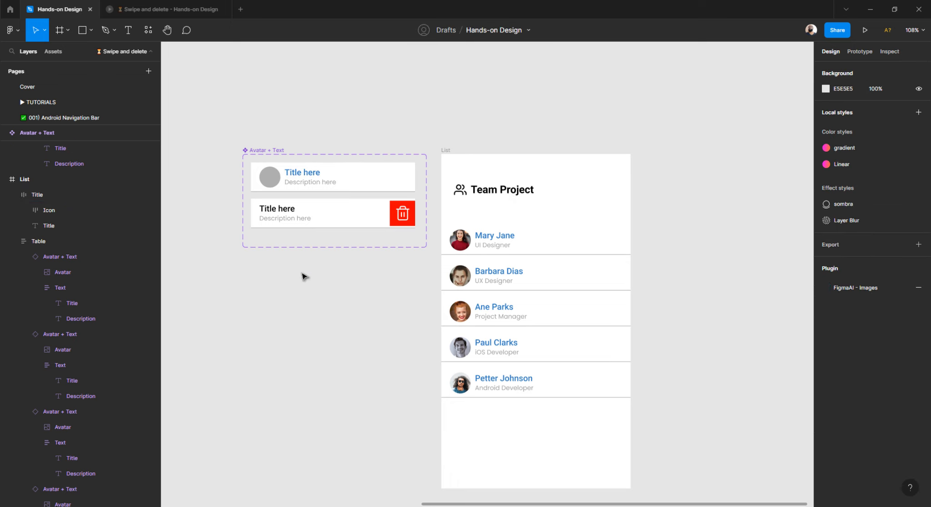
# Recolour the title text in the Deleting variant to red FE3636.
pyautogui.keyDown('ctrl'); pyautogui.scroll(2, 288, 214); pyautogui.keyUp('ctrl')
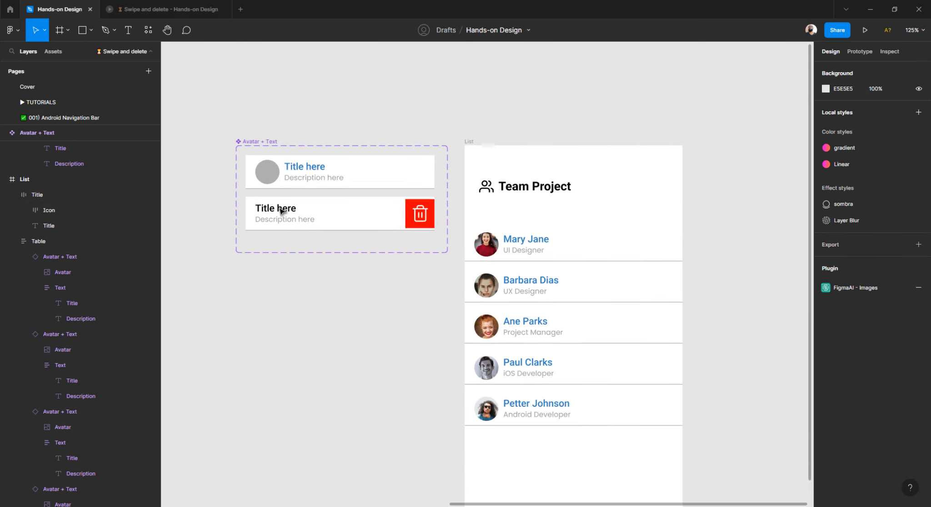
pyautogui.keyDown('ctrl'); pyautogui.click(281, 210); pyautogui.keyUp('ctrl')
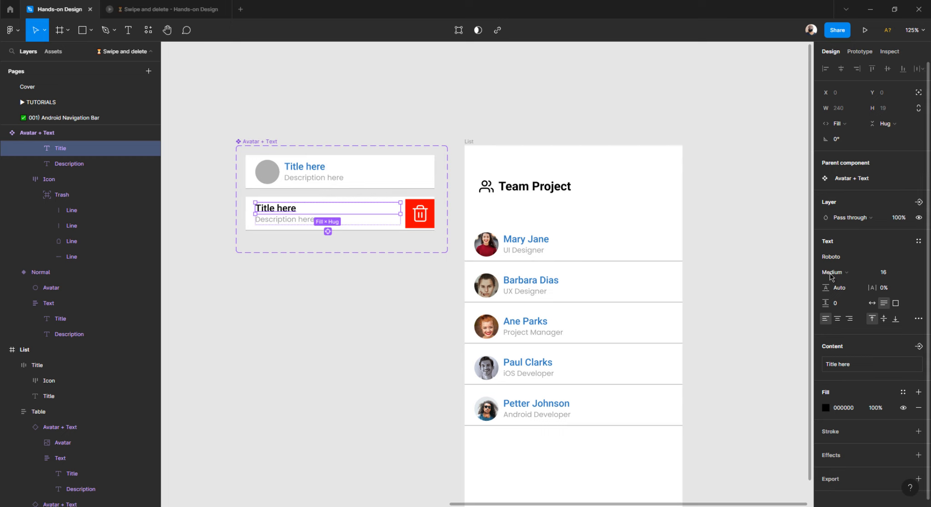
pyautogui.click(826, 408)
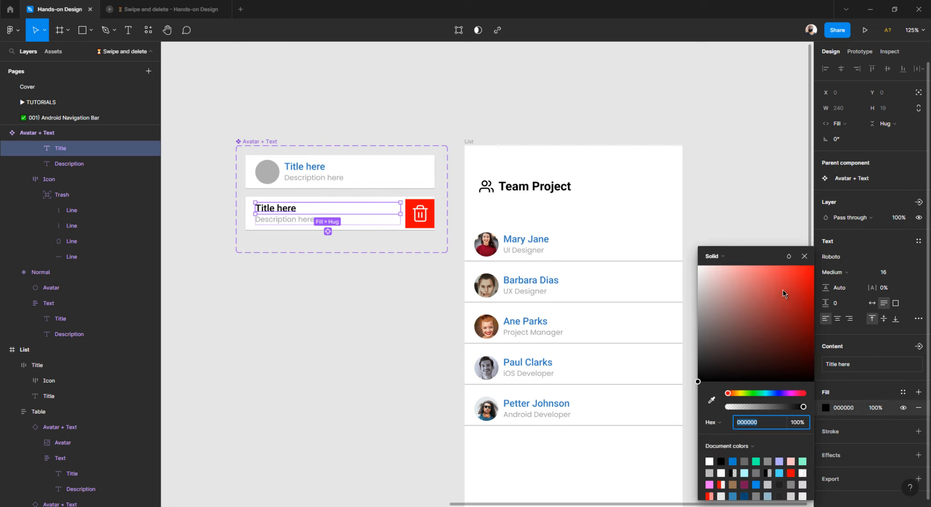
pyautogui.moveTo(782, 291); pyautogui.dragTo(790, 269)
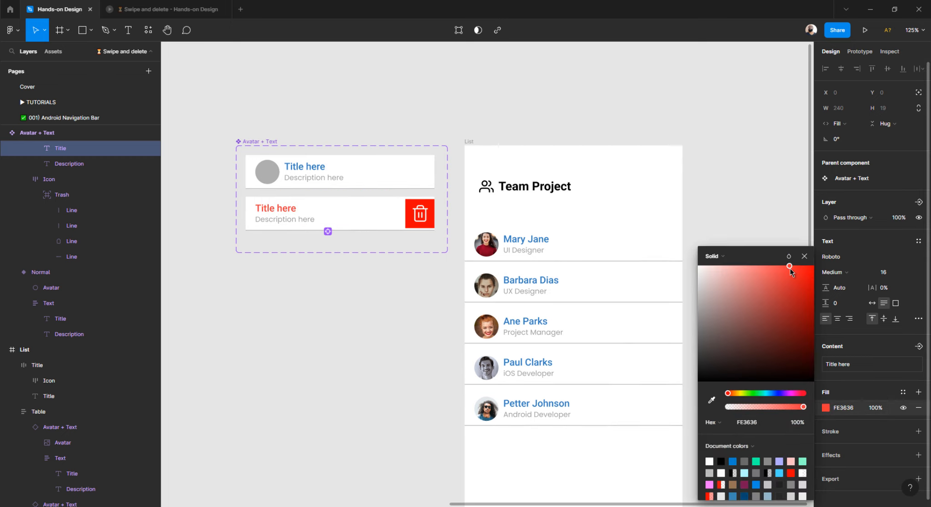
pyautogui.click(473, 114)
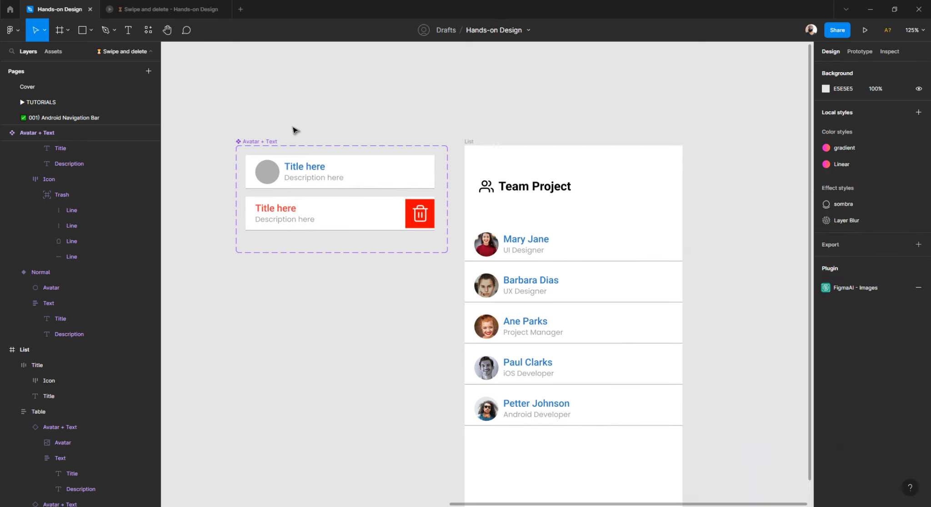
# Switch to the prototype preview and test swiping the first row open and closed several times.
pyautogui.click(127, 13)
pyautogui.click(304, 253)
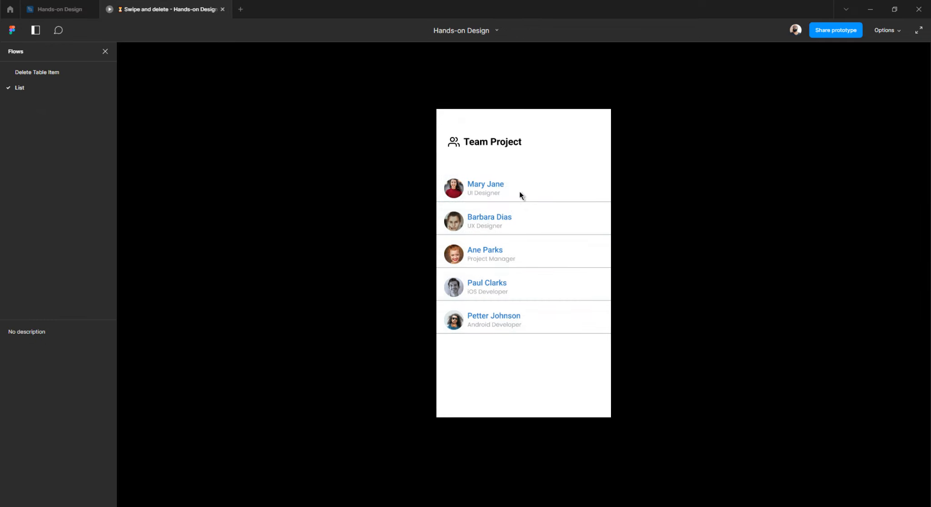
pyautogui.moveTo(521, 195); pyautogui.dragTo(321, 192)
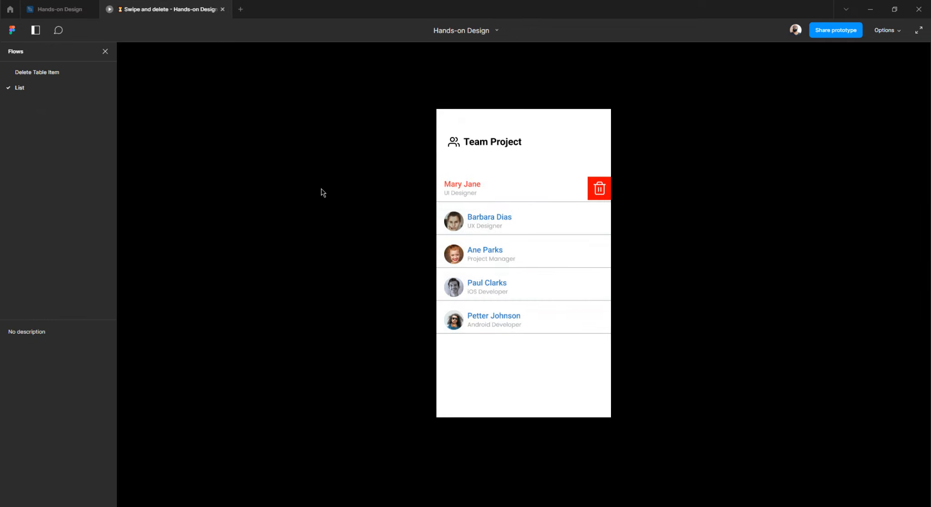
pyautogui.click(472, 191)
pyautogui.moveTo(527, 191); pyautogui.dragTo(412, 191)
pyautogui.click(492, 190)
pyautogui.moveTo(522, 191); pyautogui.dragTo(398, 191)
pyautogui.click(463, 191)
pyautogui.moveTo(514, 189); pyautogui.dragTo(408, 192)
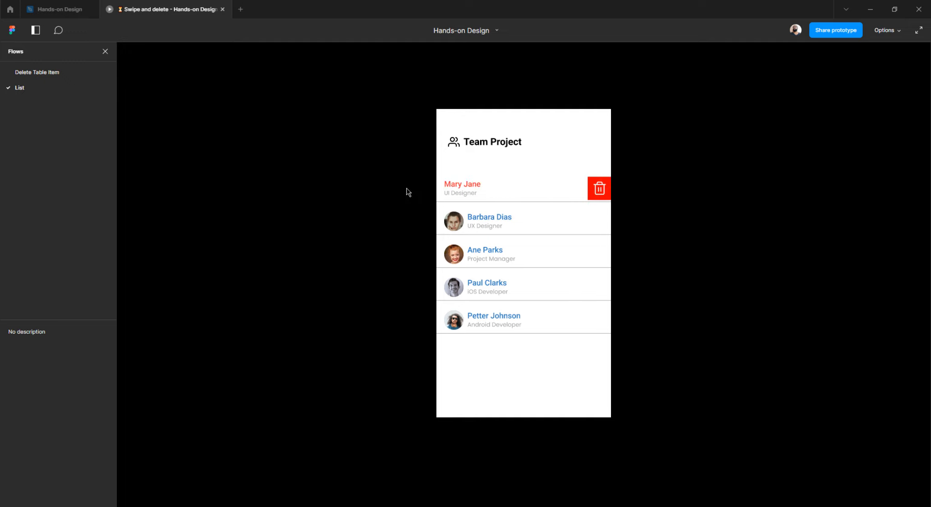
pyautogui.click(473, 190)
# Delete the first two rows in the preview and swipe the third row open to inspect its red trash area.
pyautogui.moveTo(525, 186); pyautogui.dragTo(434, 187)
pyautogui.click(598, 190)
pyautogui.moveTo(565, 199); pyautogui.dragTo(598, 216)
pyautogui.click(602, 199)
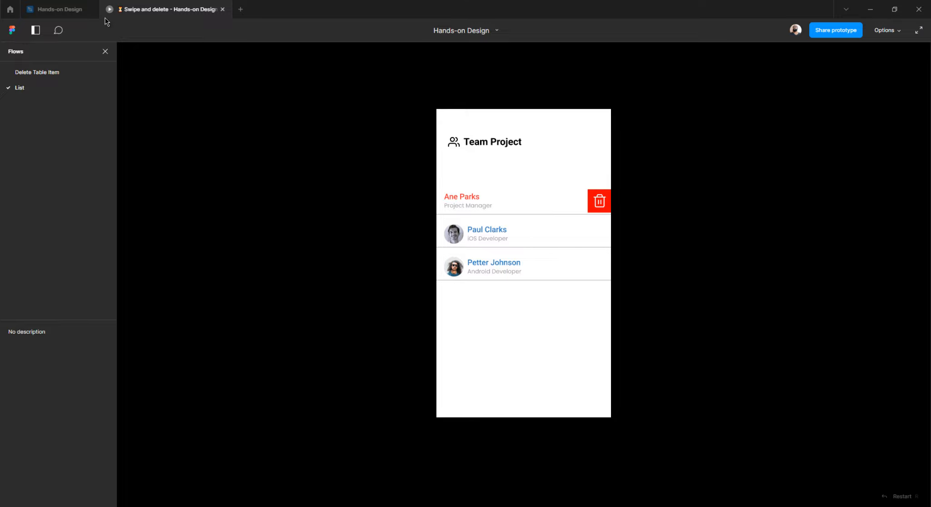
# Return to the design file and set the Deleting variant's red trash Icon frame to fill its container's height.
pyautogui.click(55, 13)
pyautogui.scroll(5, 452, 211)
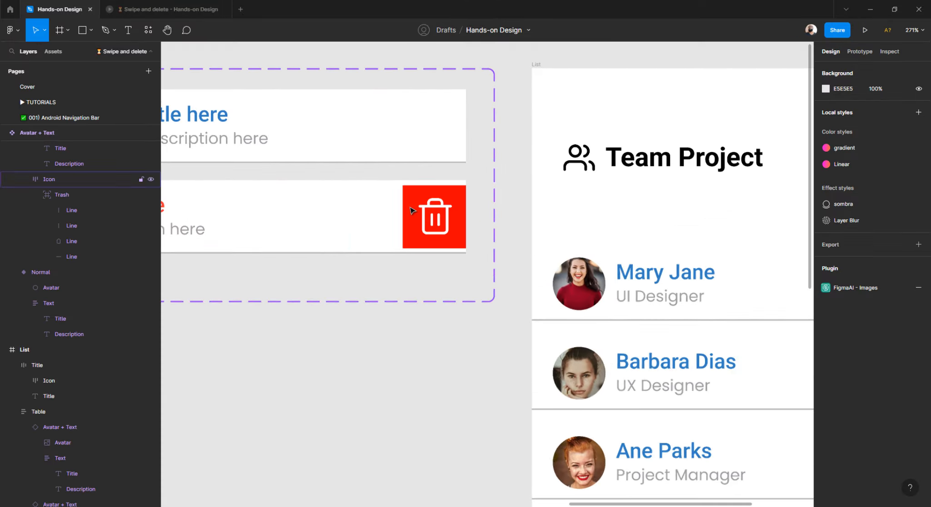
pyautogui.scroll(3, 456, 210)
pyautogui.doubleClick(450, 193)
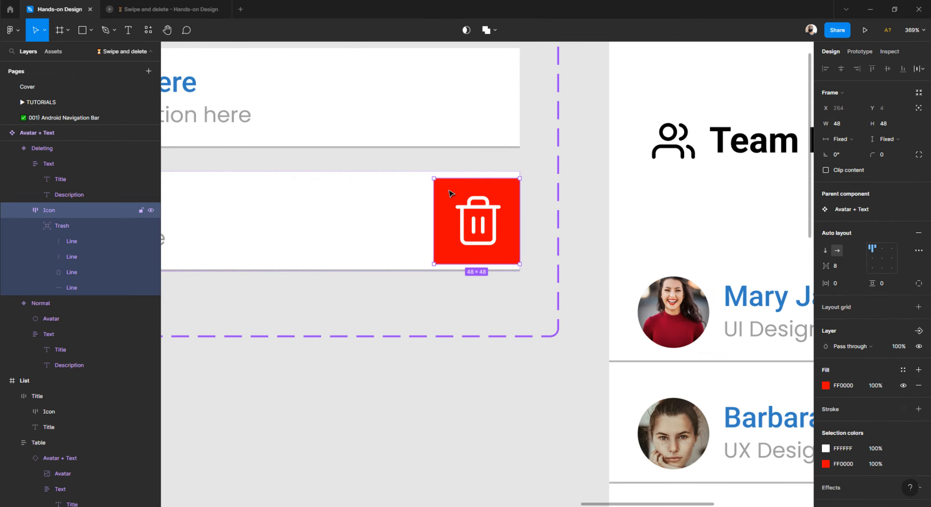
pyautogui.click(887, 140)
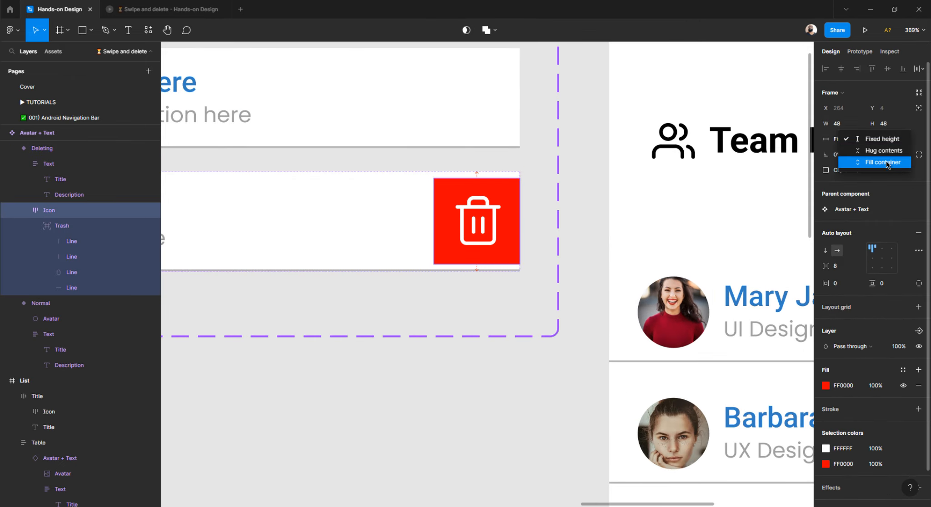
pyautogui.click(885, 163)
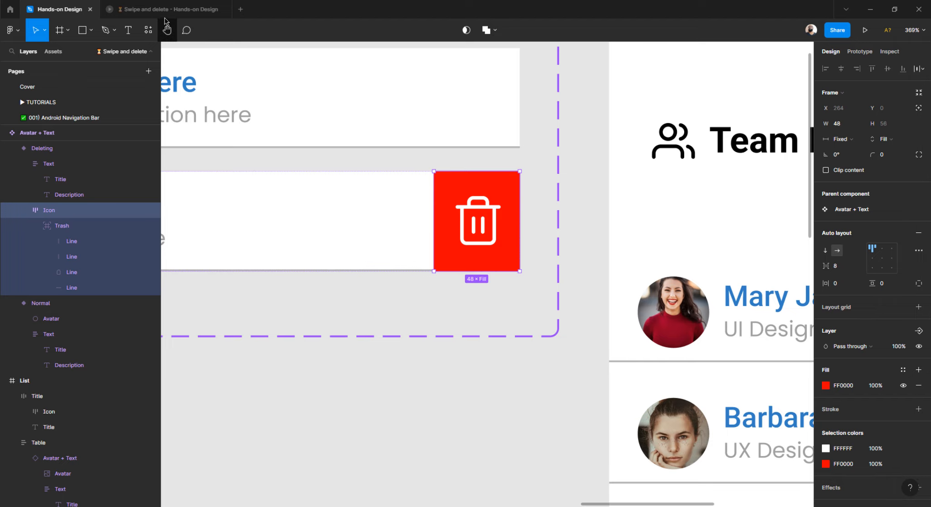
# Test the updated trash area in the preview by deleting the remaining rows, and restart the prototype.
pyautogui.click(165, 11)
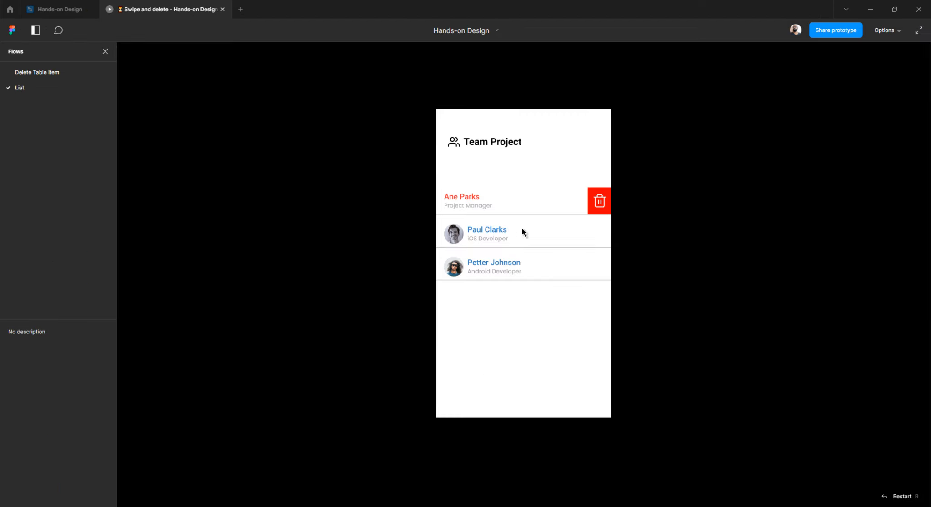
pyautogui.click(475, 230)
pyautogui.click(598, 232)
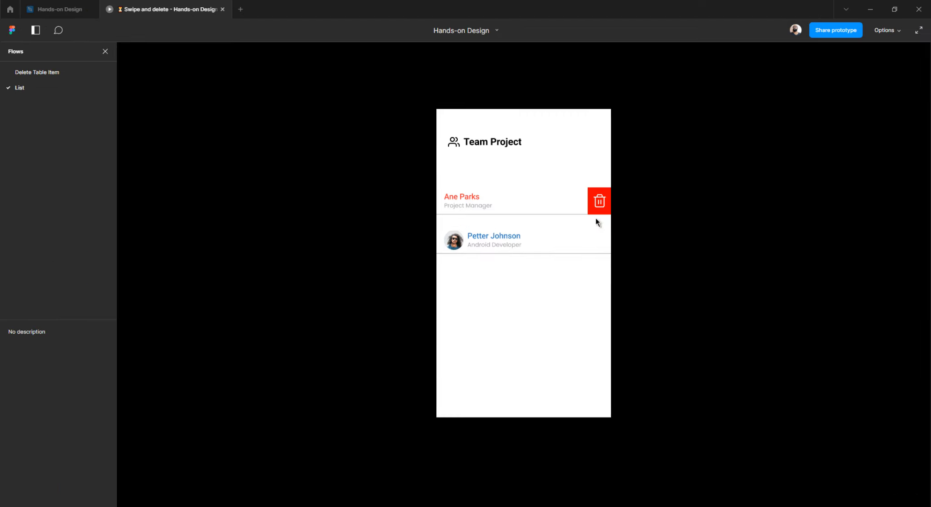
pyautogui.click(566, 242)
pyautogui.click(599, 241)
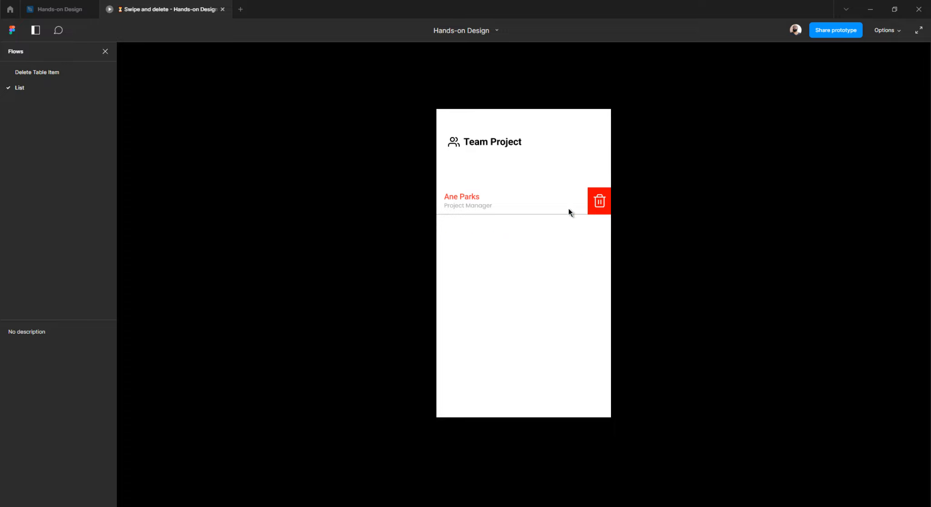
pyautogui.click(568, 208)
pyautogui.click(496, 202)
pyautogui.click(600, 202)
pyautogui.press('r')
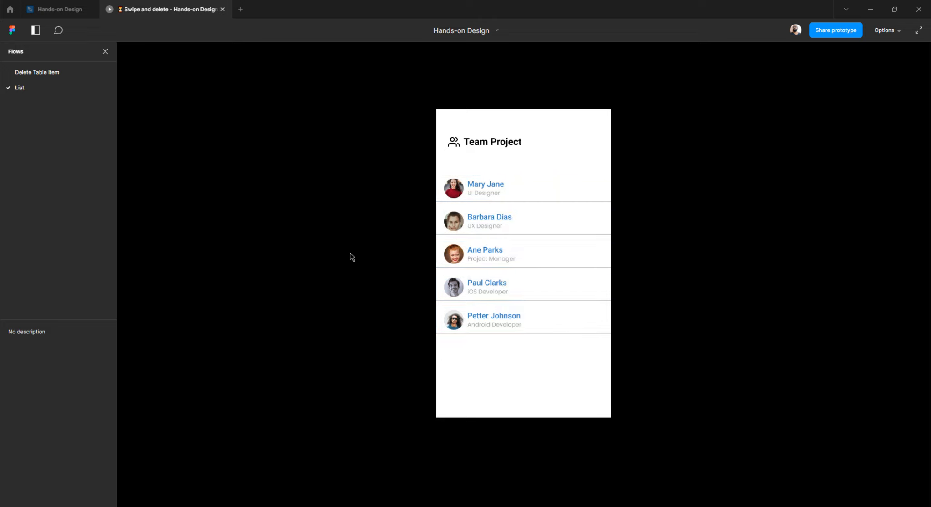